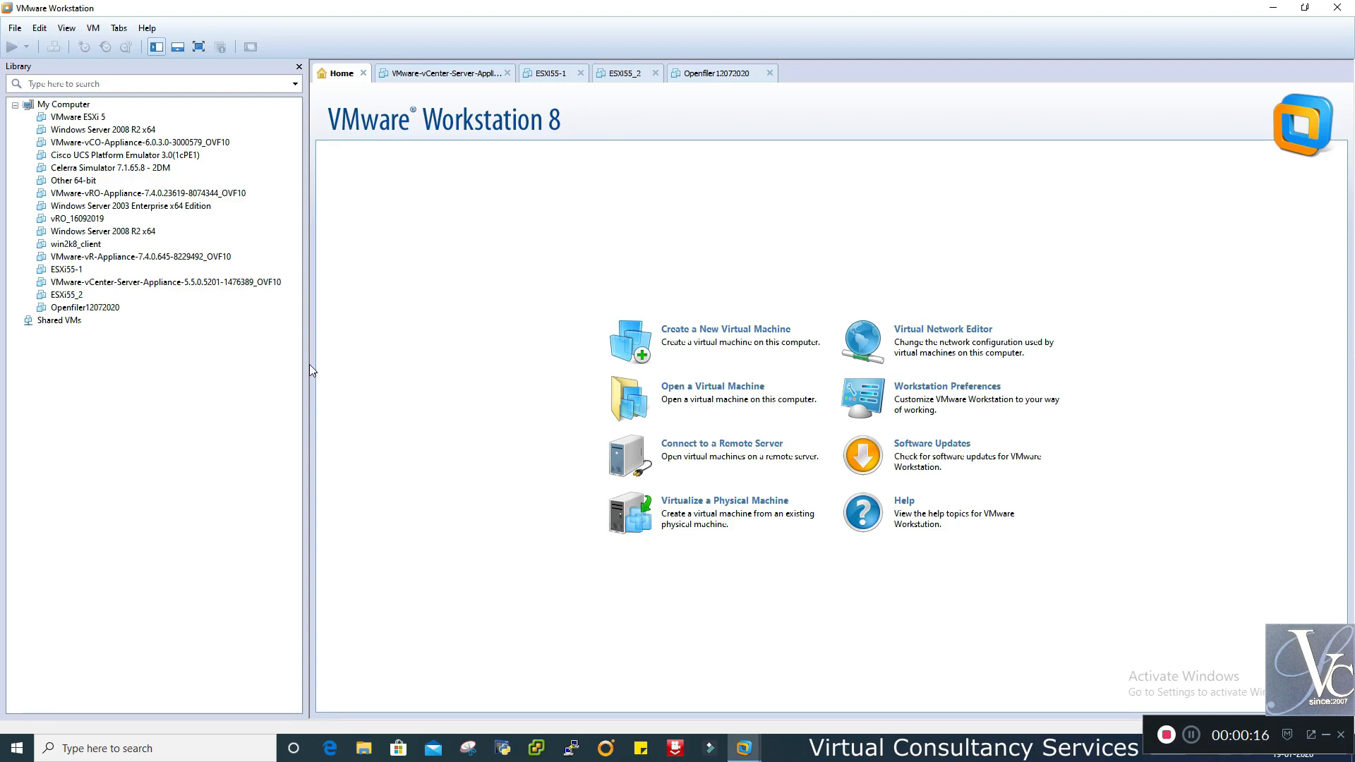
- Narrow the library panel and review the vCenter, ESXi55-1, ESXi55_2 and Openfiler12072020 VM summaries
{"action": "left_click_drag", "start_coordinate": [308, 357], "coordinate": [299, 355]}
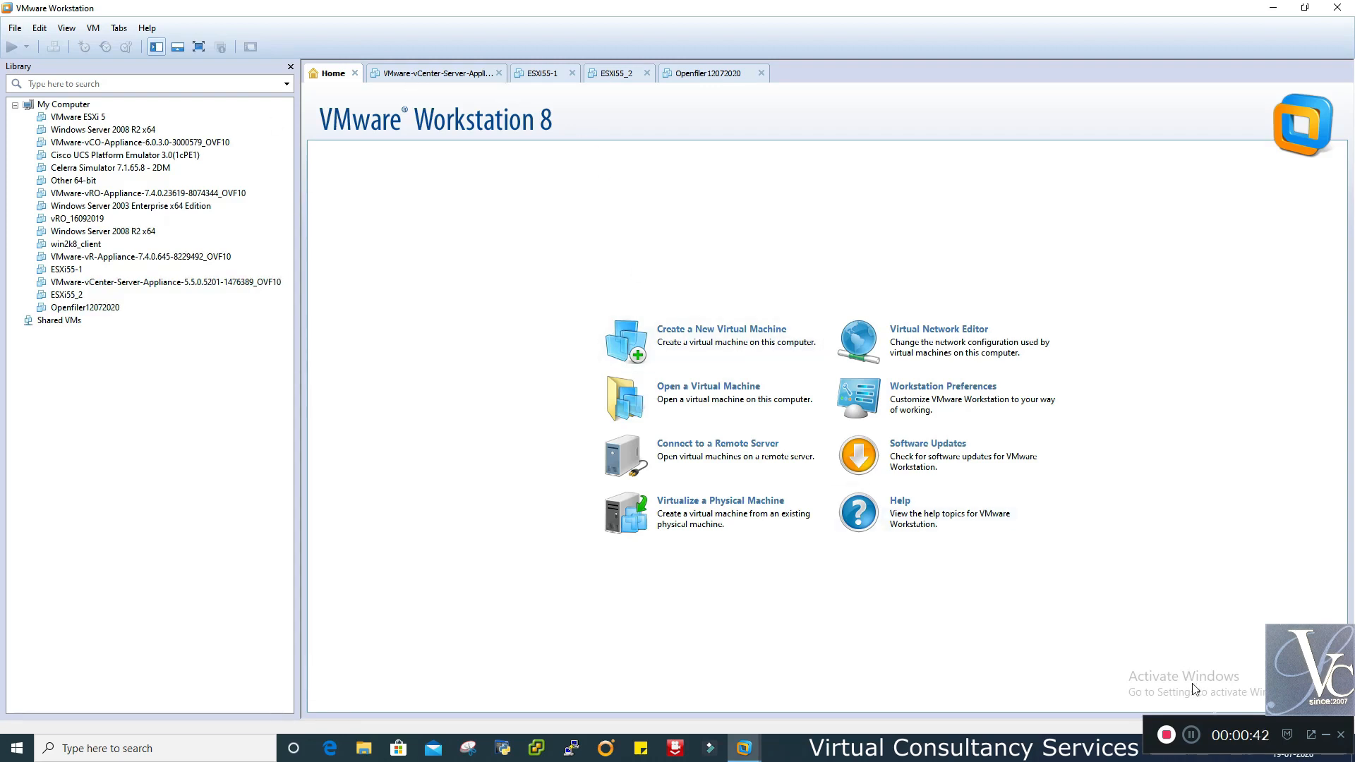
{"action": "left_click", "coordinate": [1192, 735]}
{"action": "left_click", "coordinate": [1326, 735]}
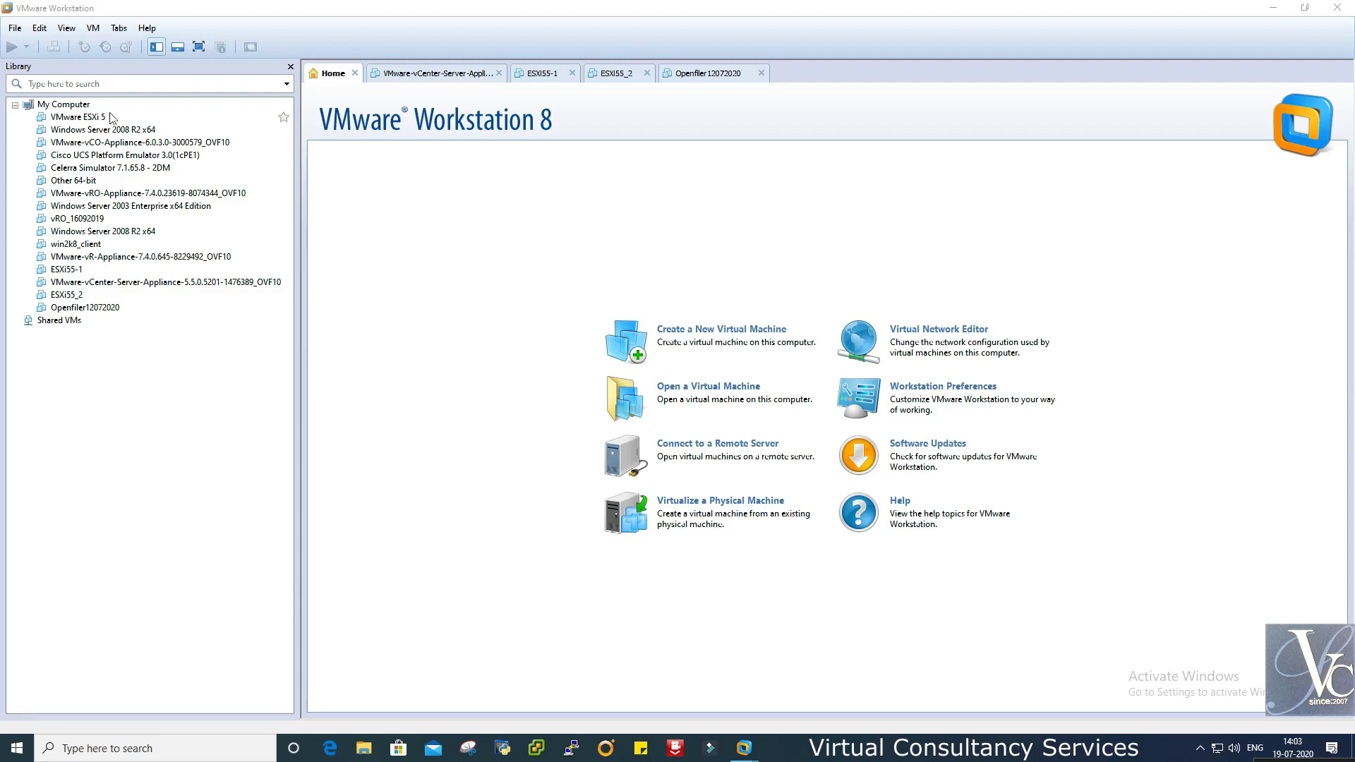
{"action": "left_click", "coordinate": [431, 75]}
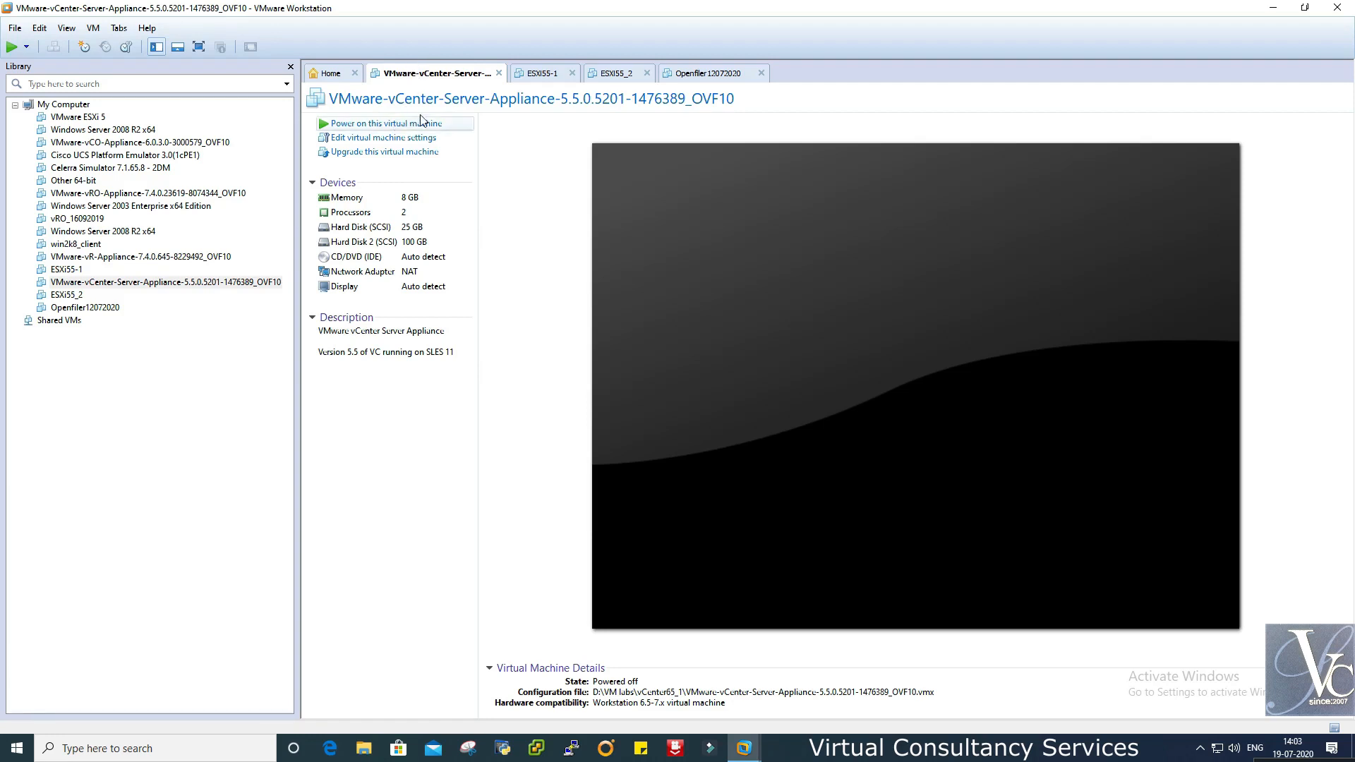
{"action": "left_click", "coordinate": [529, 75]}
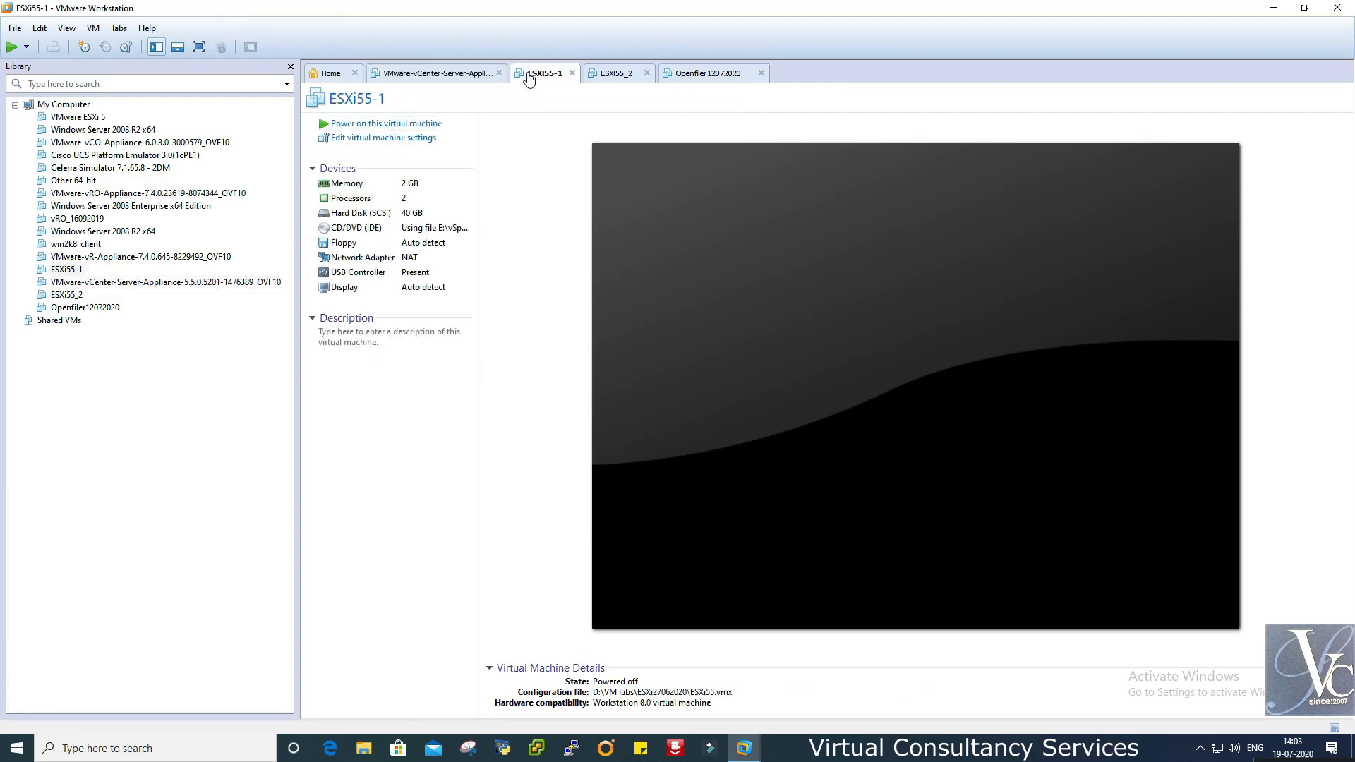
{"action": "left_click", "coordinate": [619, 75]}
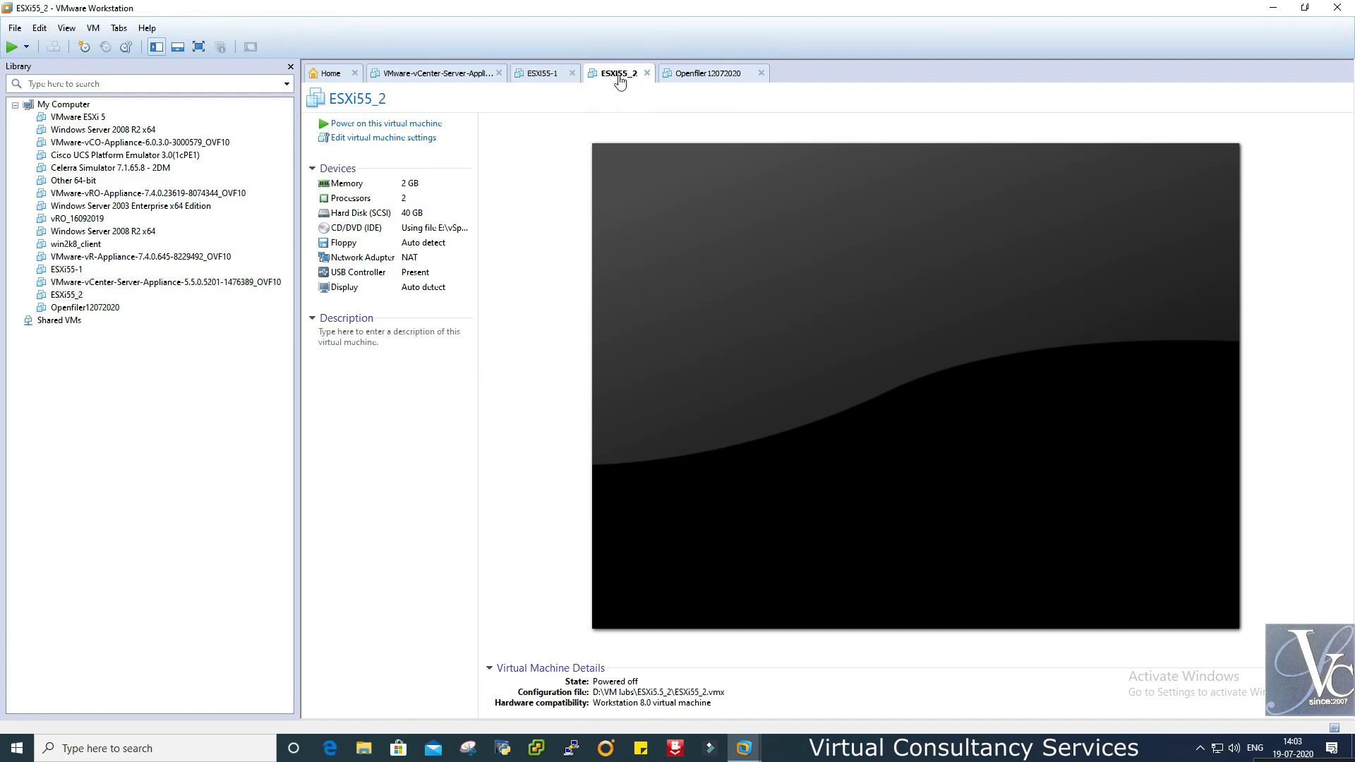
{"action": "left_click", "coordinate": [712, 76]}
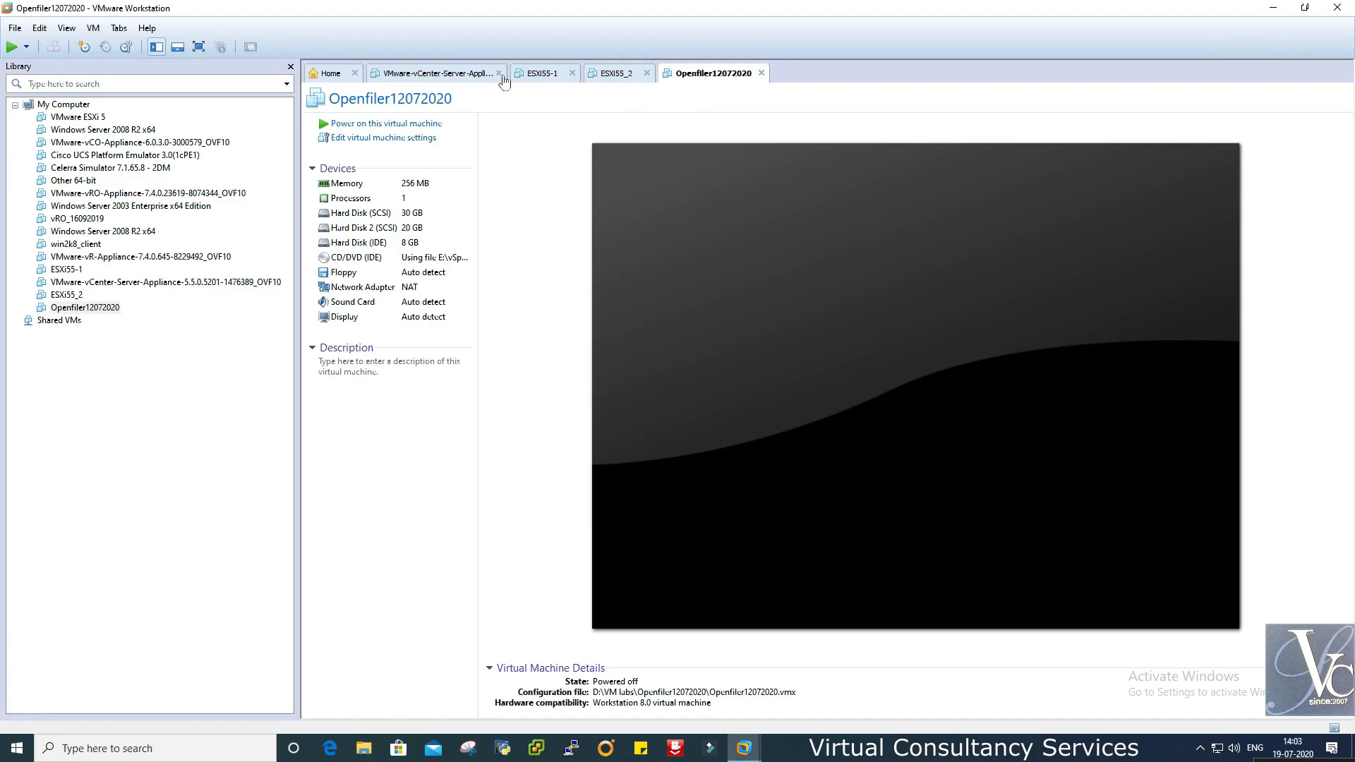
- Power on the ESXi55-1 virtual machine
{"action": "left_click", "coordinate": [447, 83]}
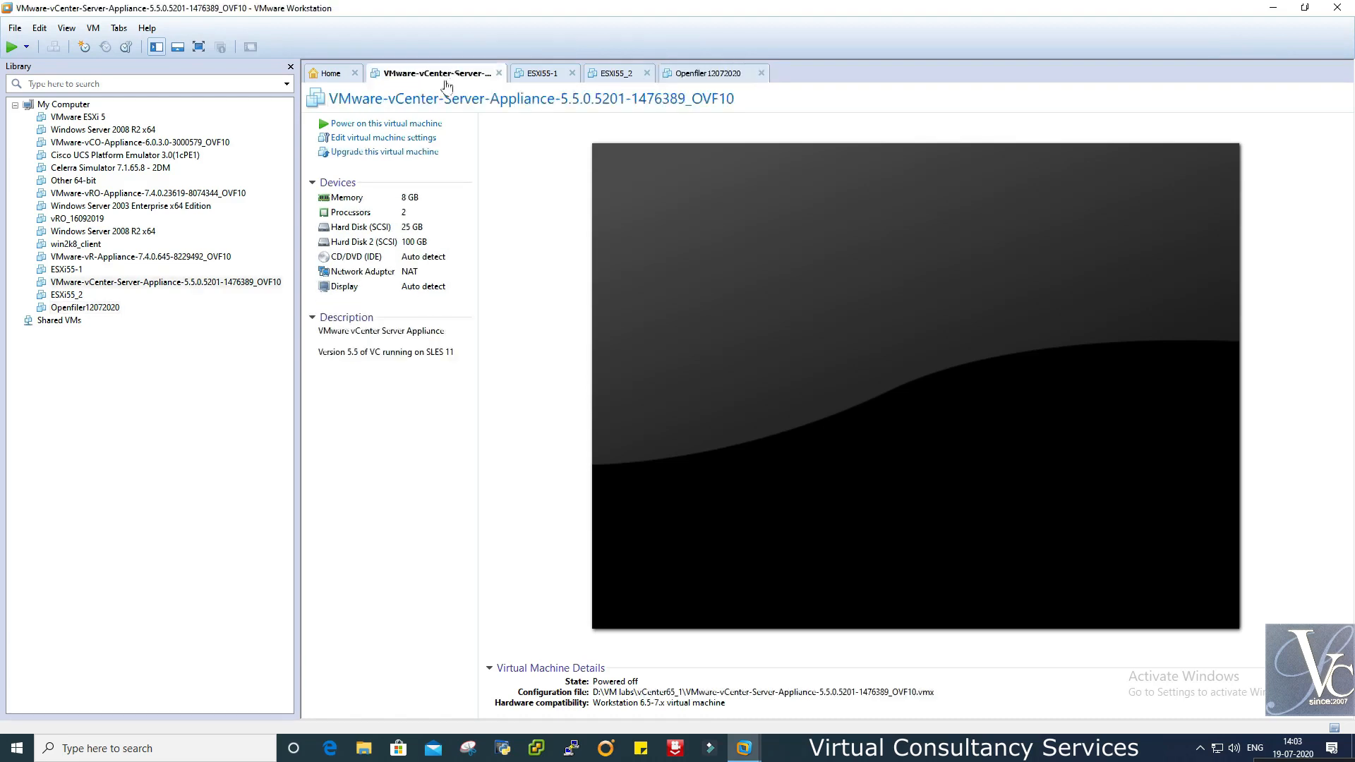
{"action": "left_click", "coordinate": [542, 74]}
{"action": "left_click", "coordinate": [373, 124]}
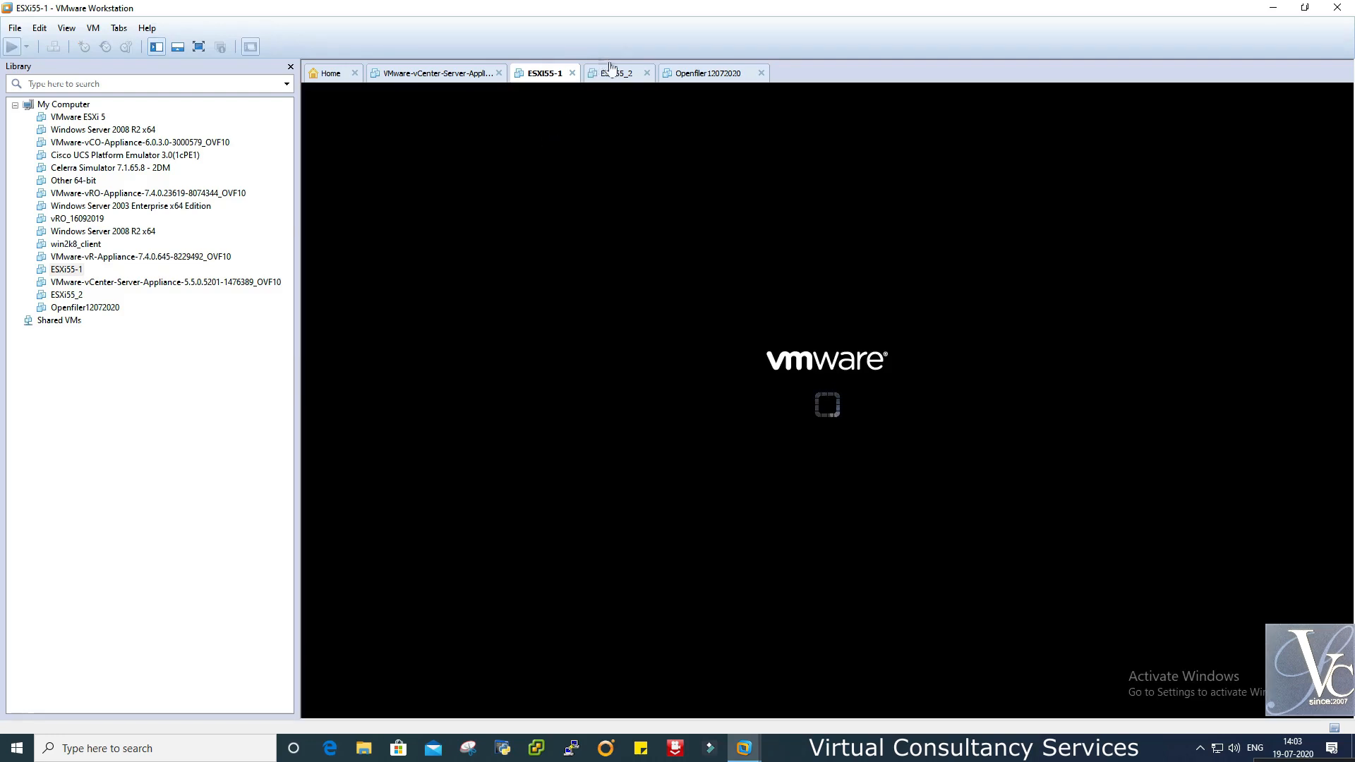
- Power on the ESXi55_2 and Openfiler12072020 virtual machines
{"action": "left_click", "coordinate": [611, 74]}
{"action": "left_click", "coordinate": [397, 124]}
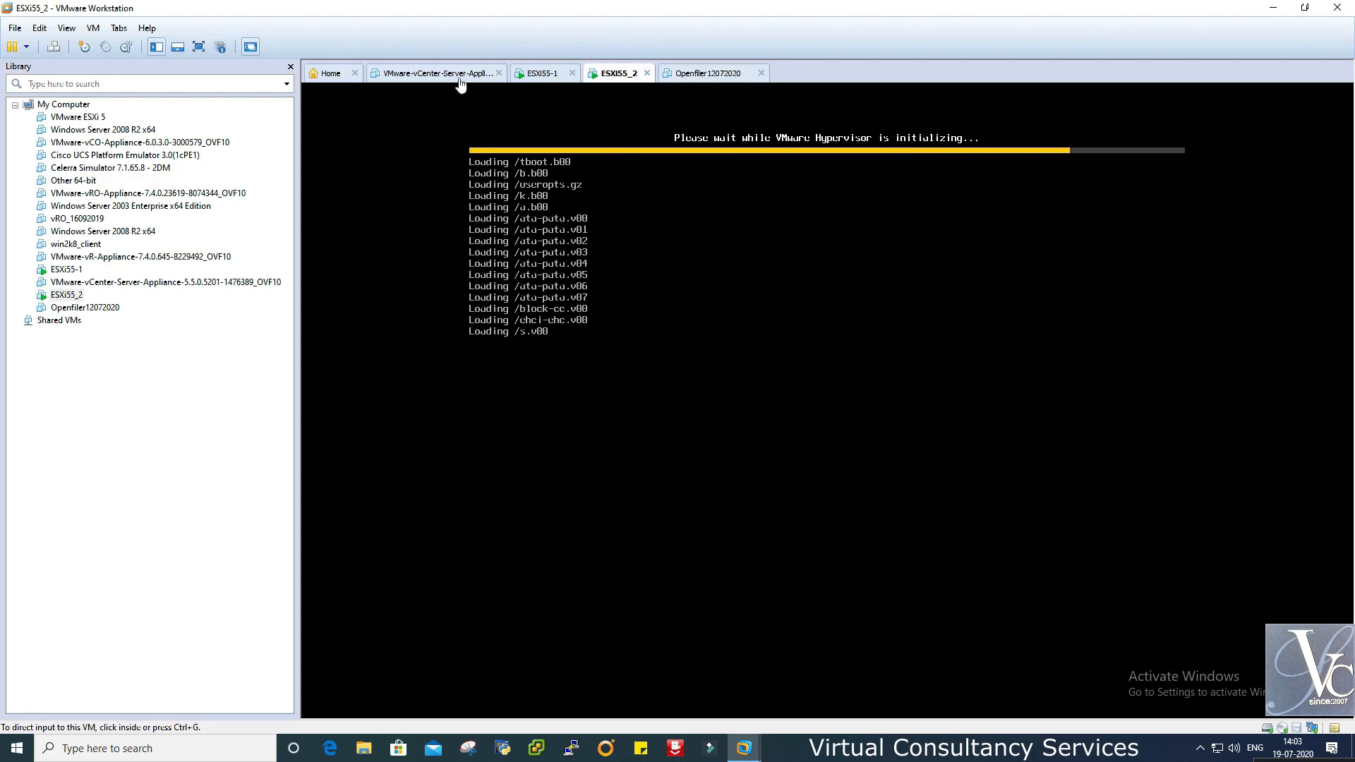
{"action": "left_click", "coordinate": [706, 74]}
{"action": "left_click", "coordinate": [372, 125]}
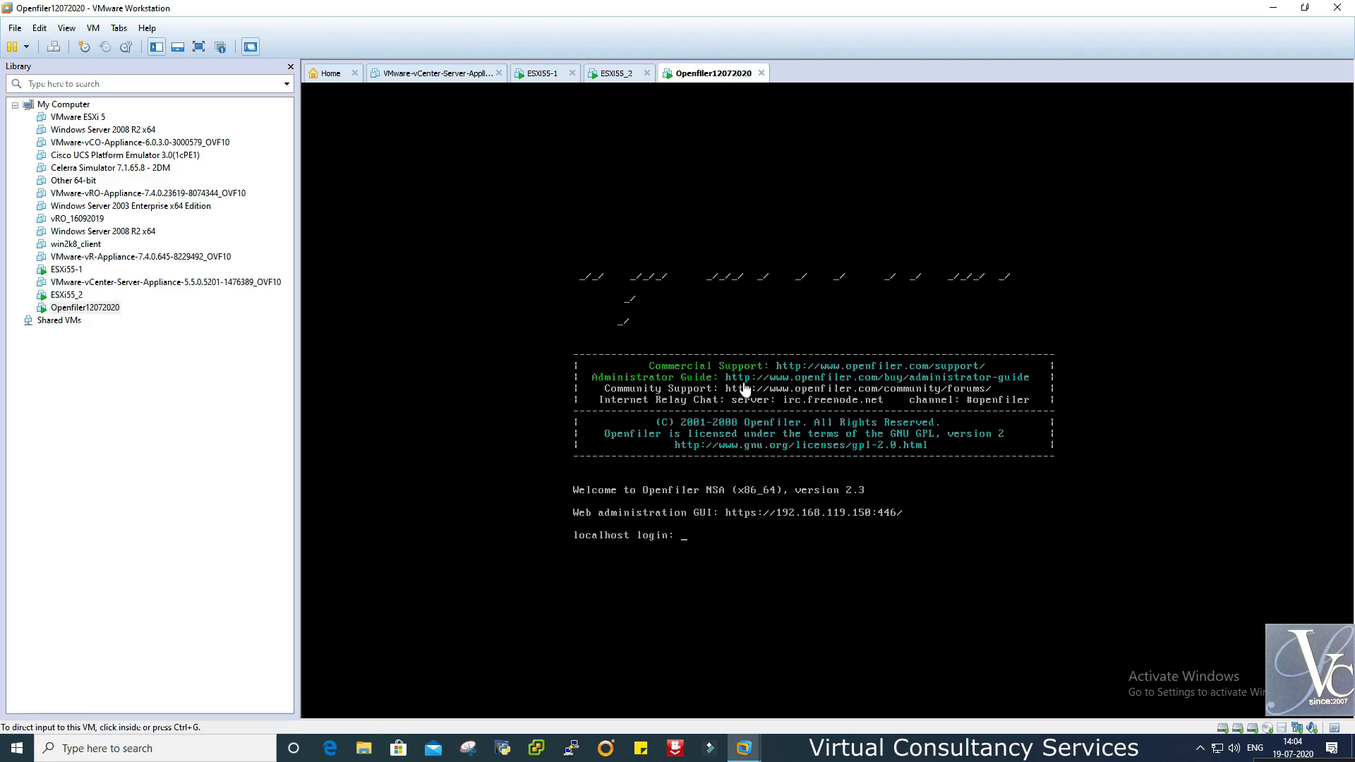
- Check the ESXi55-1 and ESXi55_2 consoles for their IP addresses, and view the Openfiler login console
{"action": "left_click", "coordinate": [613, 78]}
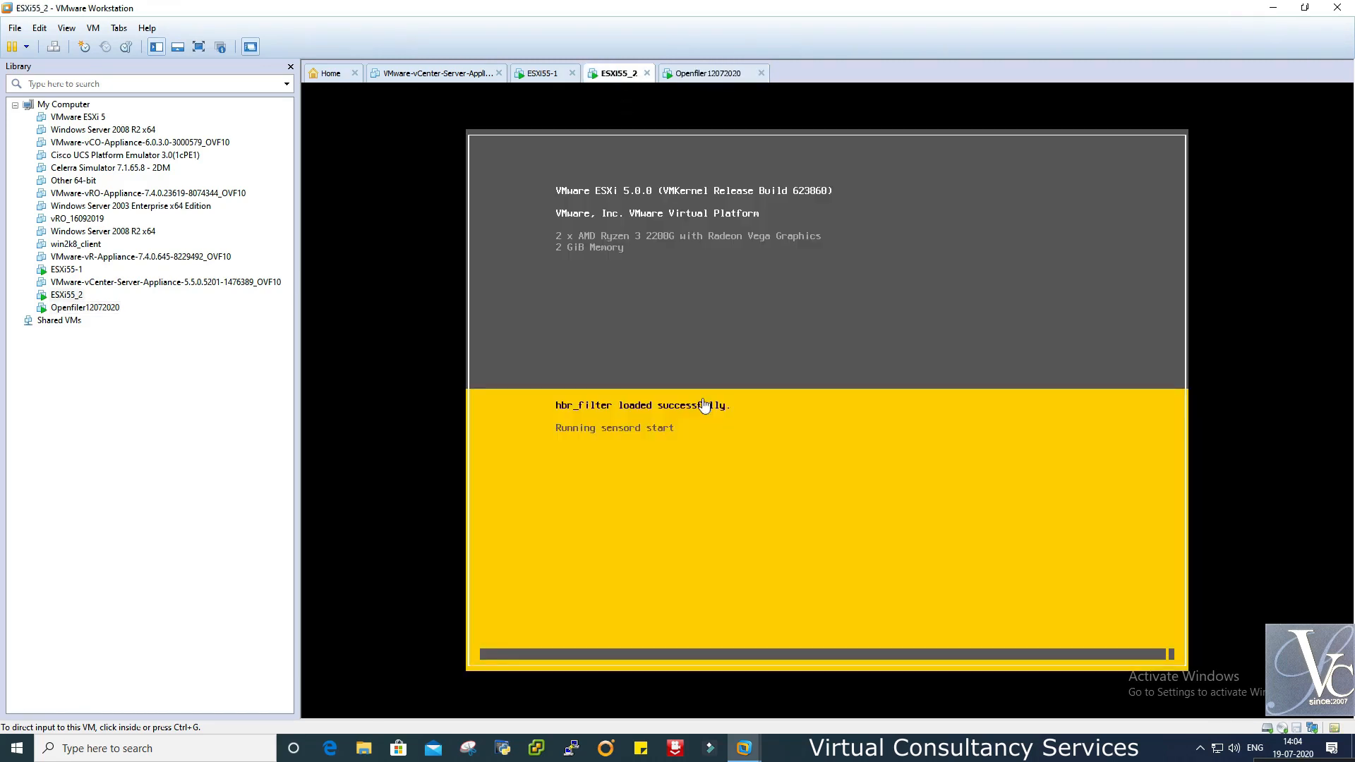
{"action": "left_click", "coordinate": [550, 78]}
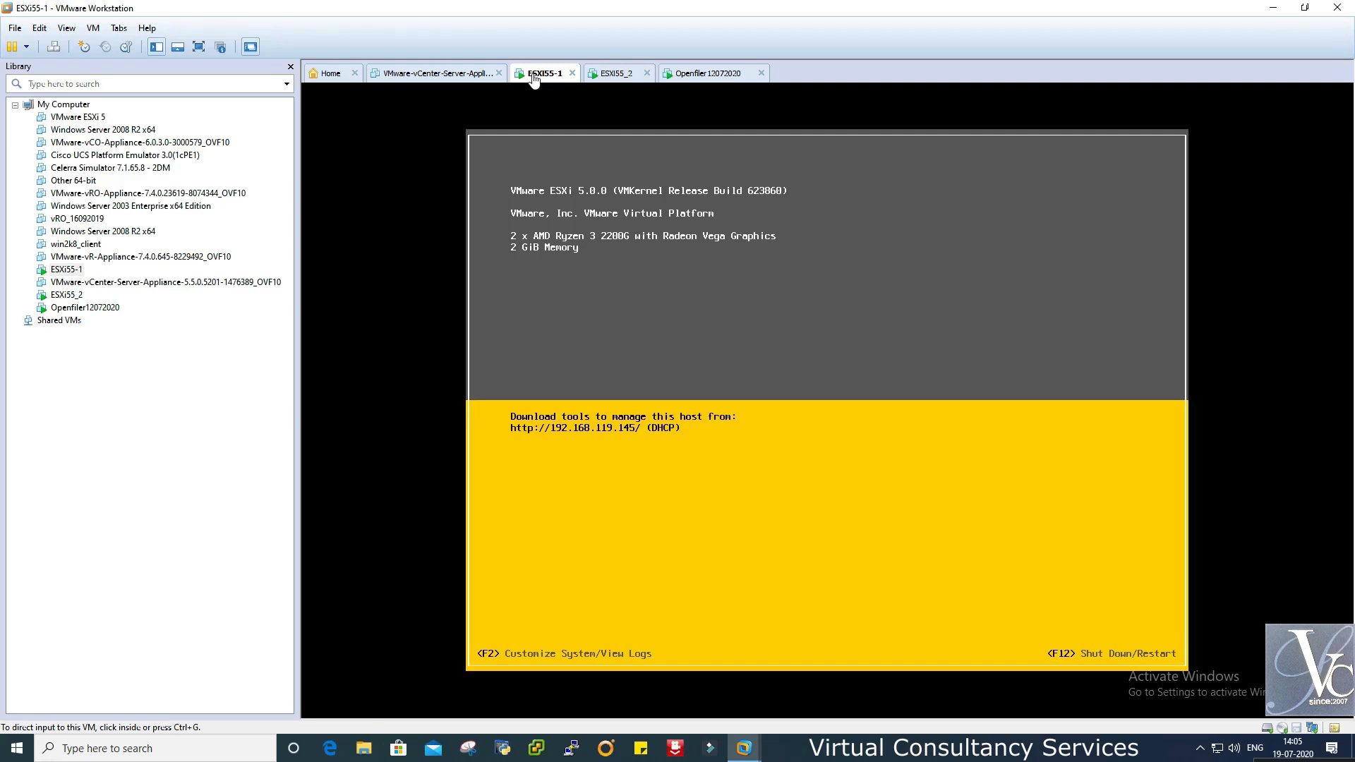
{"action": "left_click", "coordinate": [613, 76]}
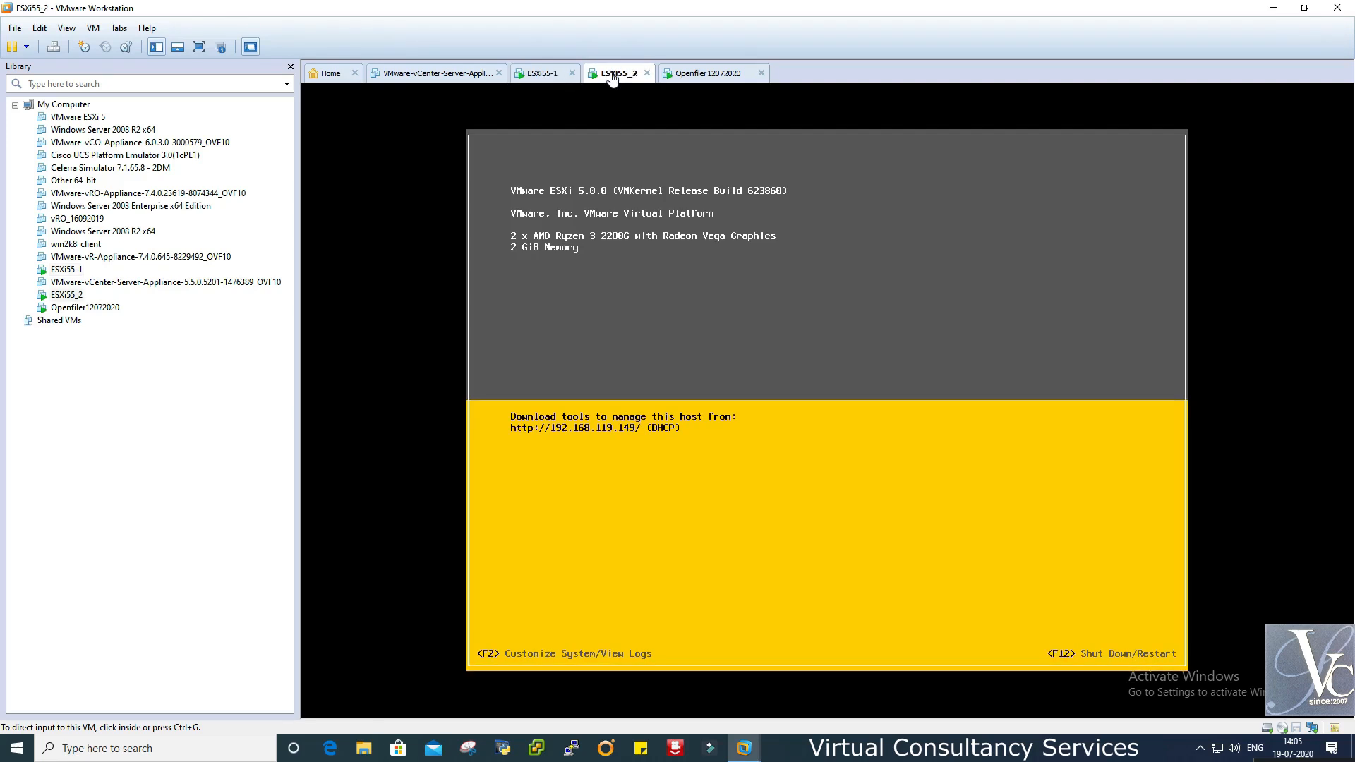
{"action": "left_click", "coordinate": [542, 81]}
{"action": "left_click", "coordinate": [614, 80]}
{"action": "left_click", "coordinate": [545, 79]}
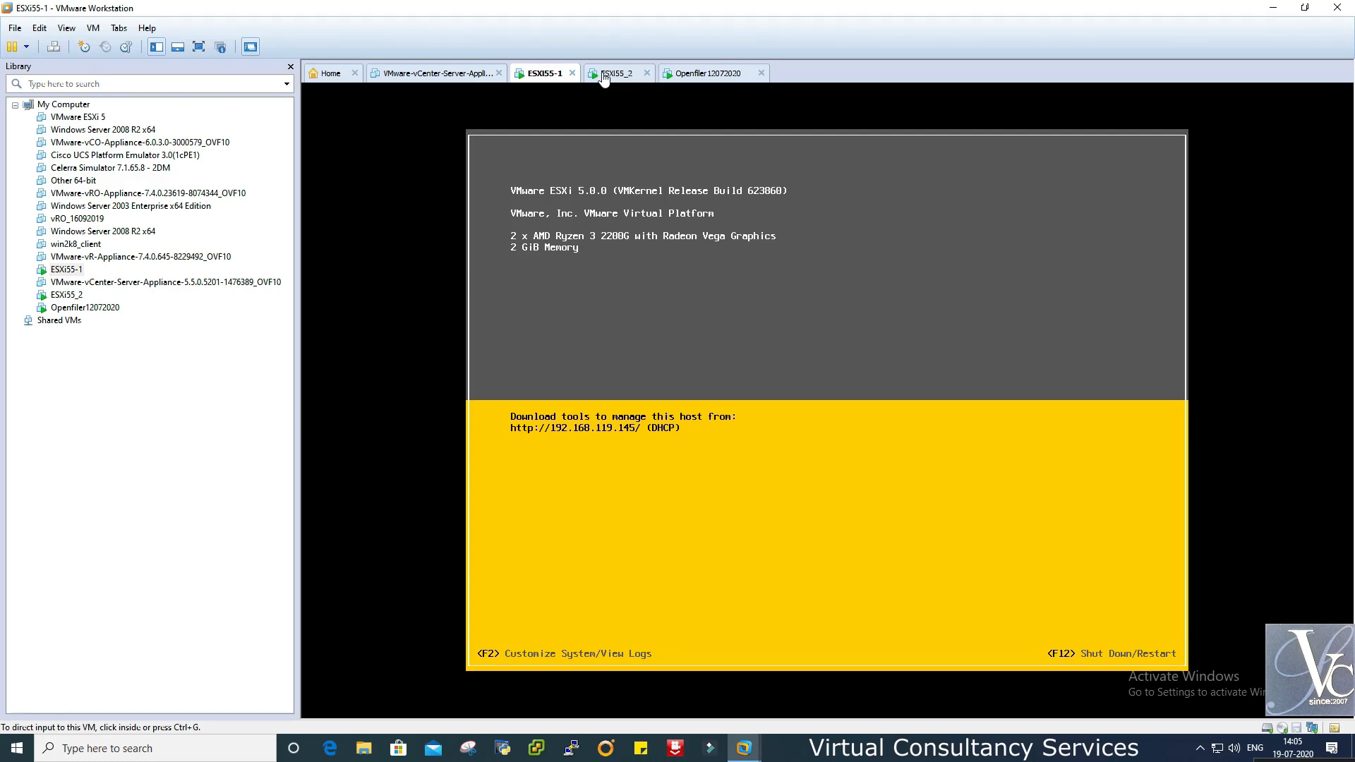
{"action": "left_click", "coordinate": [679, 73]}
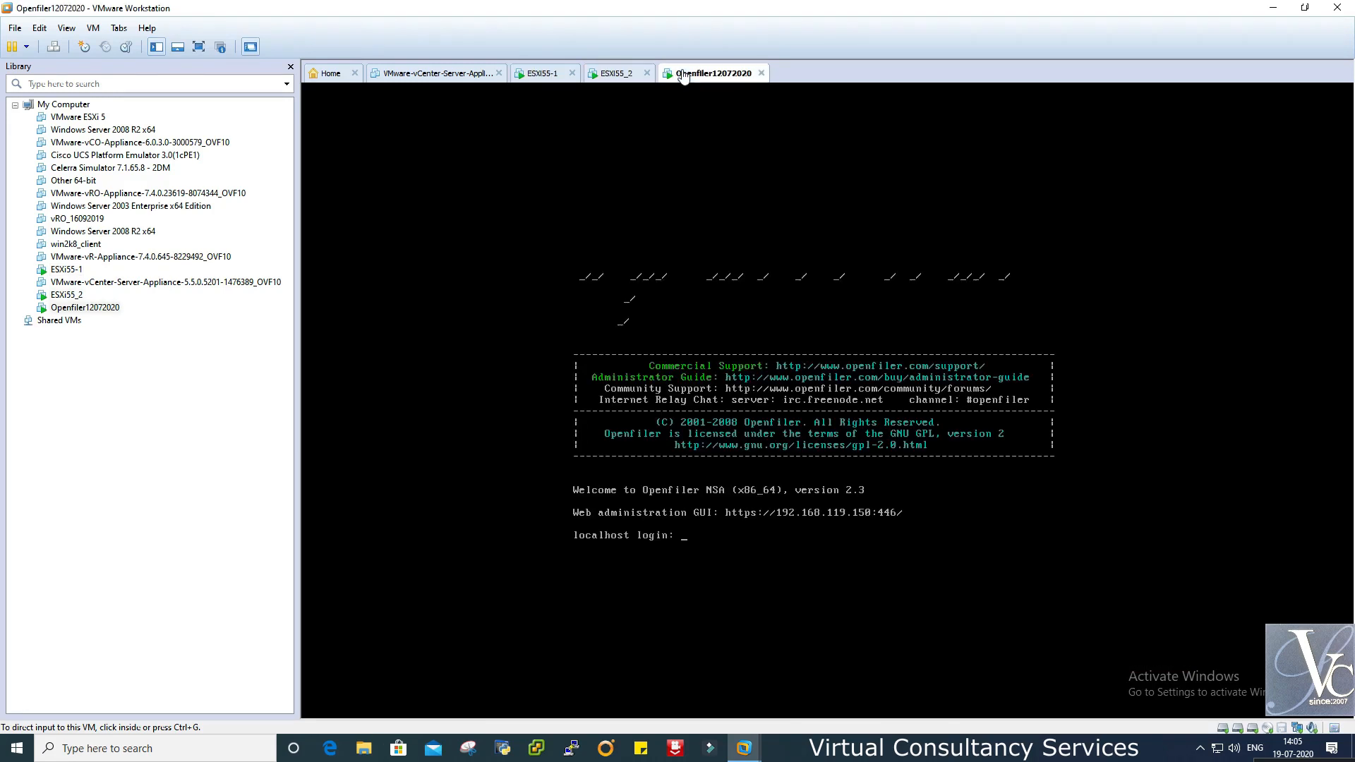
{"action": "left_click", "coordinate": [613, 74]}
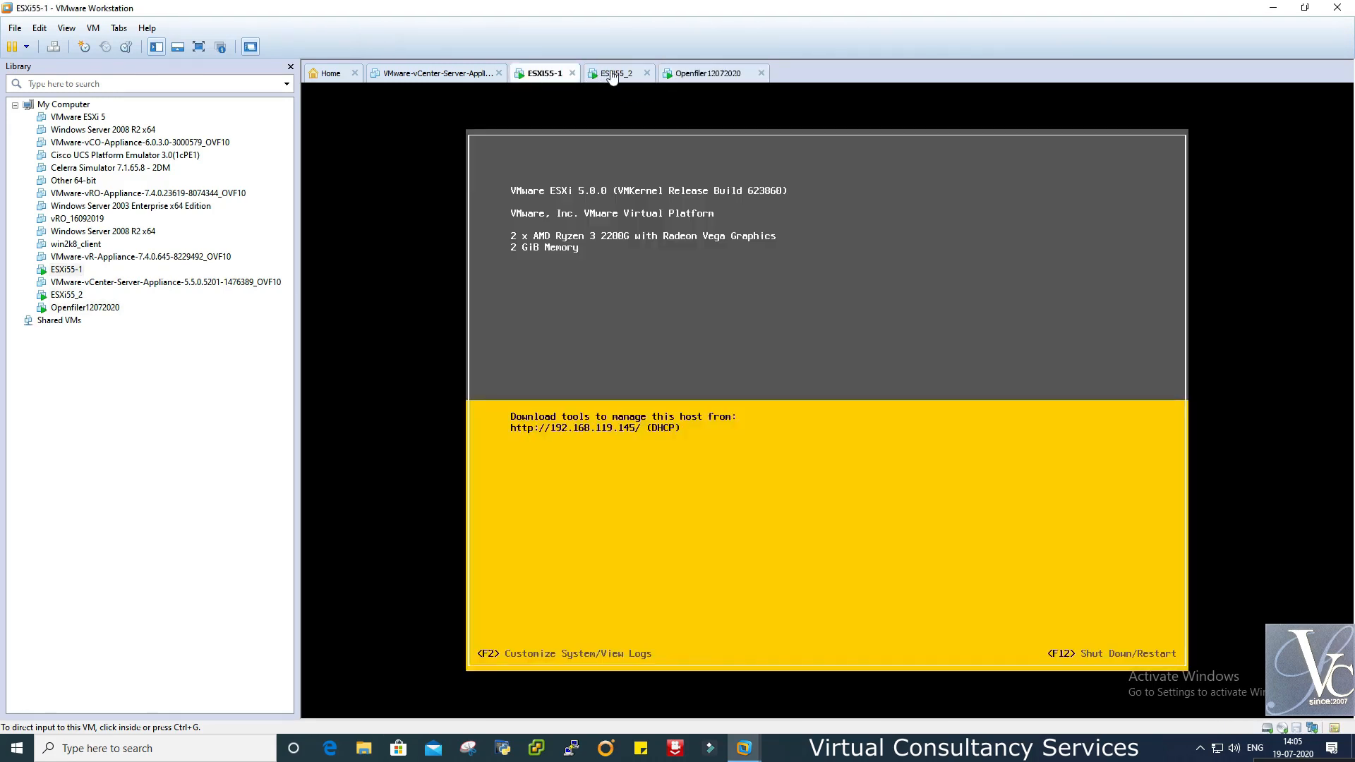
{"action": "left_click", "coordinate": [696, 79]}
- Power on the vCenter Server Appliance, check both ESXi consoles, then return to its boot log
{"action": "left_click", "coordinate": [446, 76]}
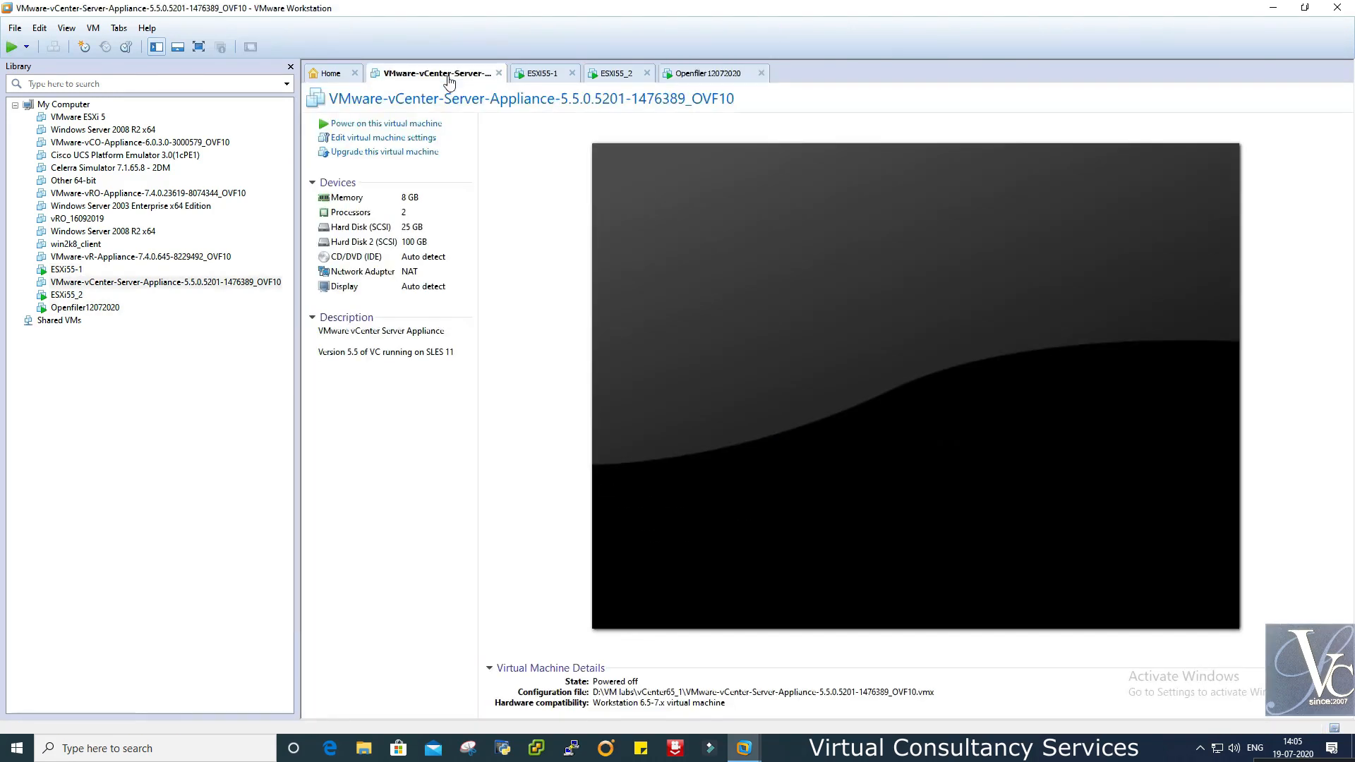
{"action": "left_click", "coordinate": [377, 125]}
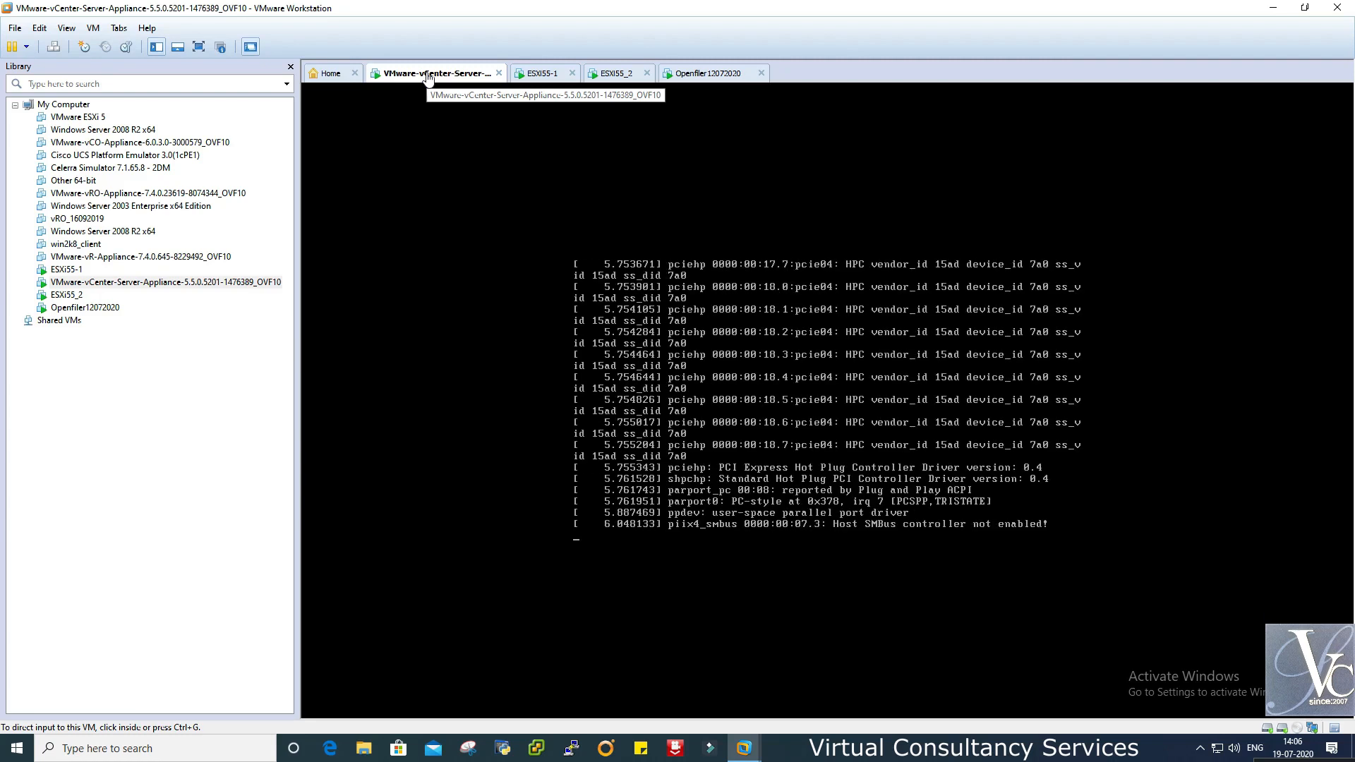
{"action": "left_click", "coordinate": [543, 75]}
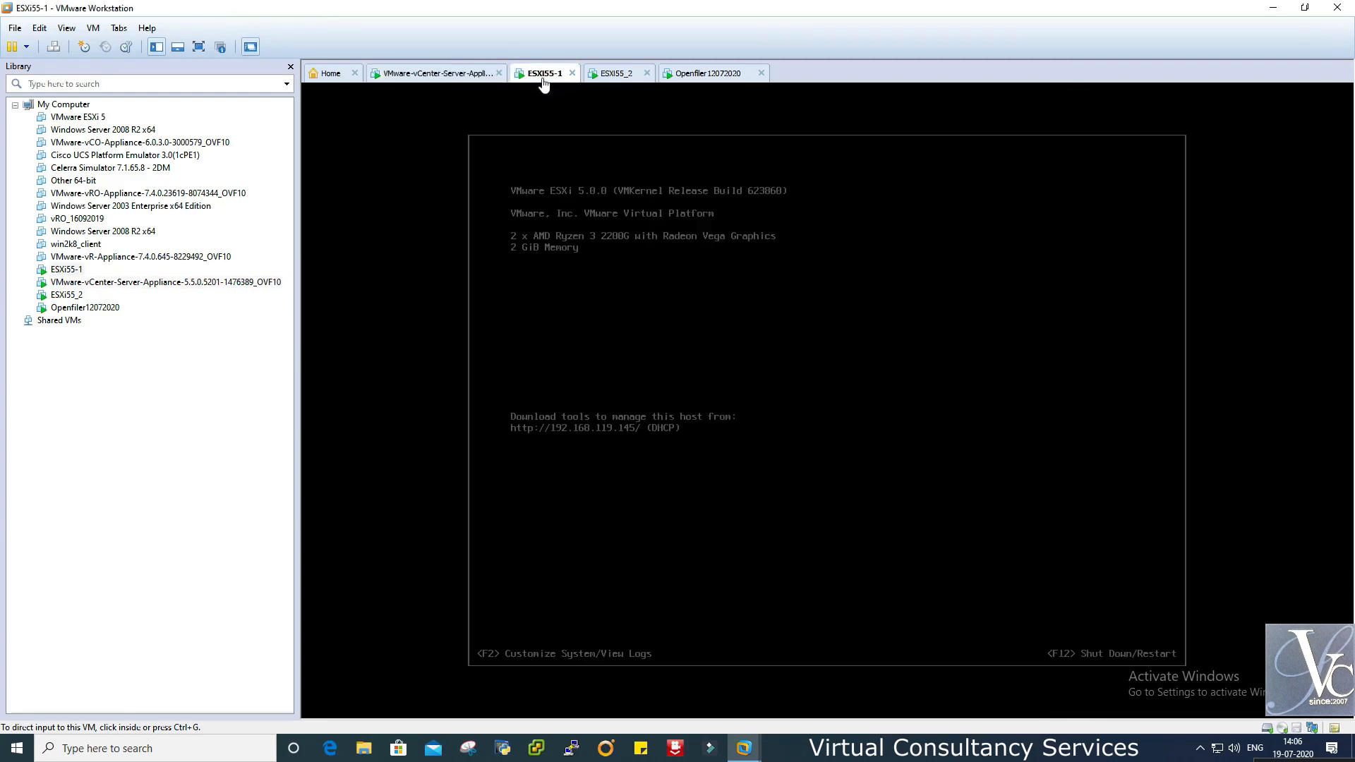
{"action": "left_click", "coordinate": [610, 77]}
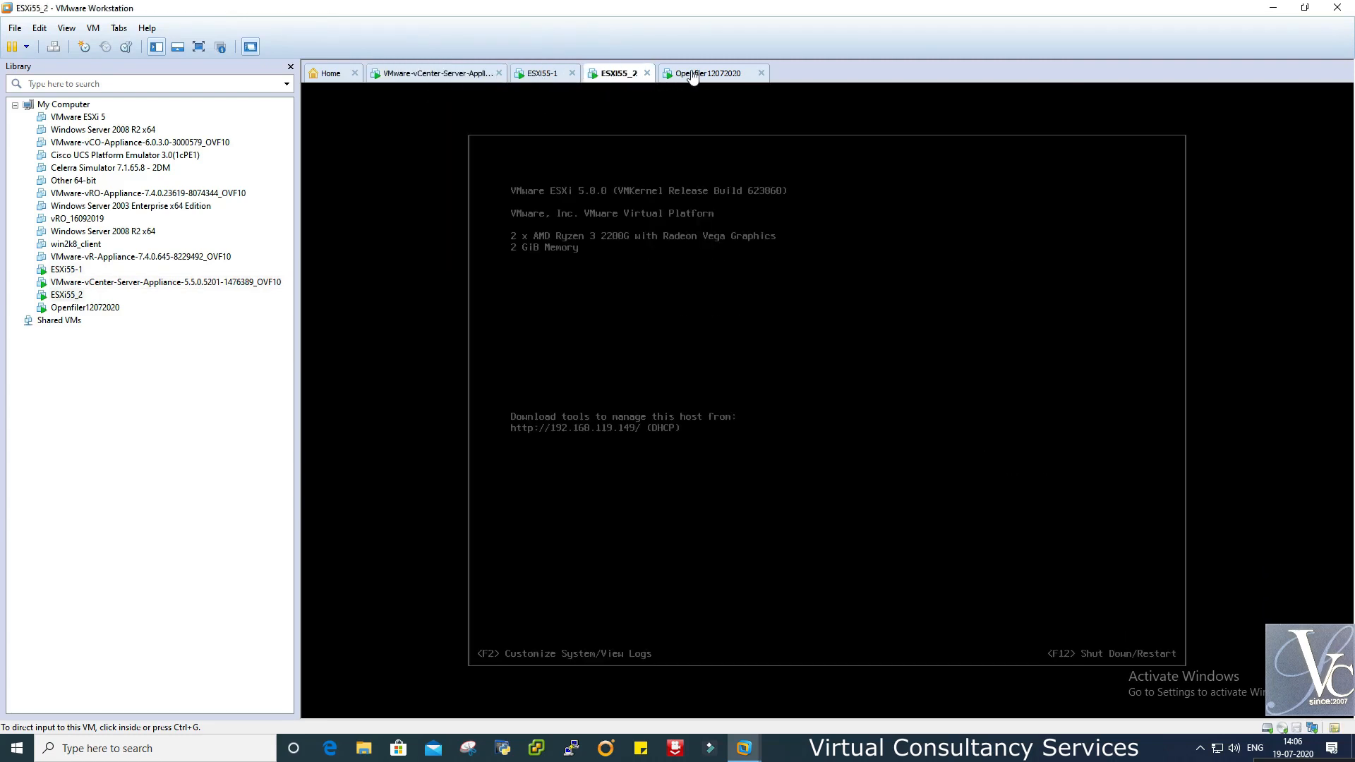
{"action": "left_click", "coordinate": [420, 73]}
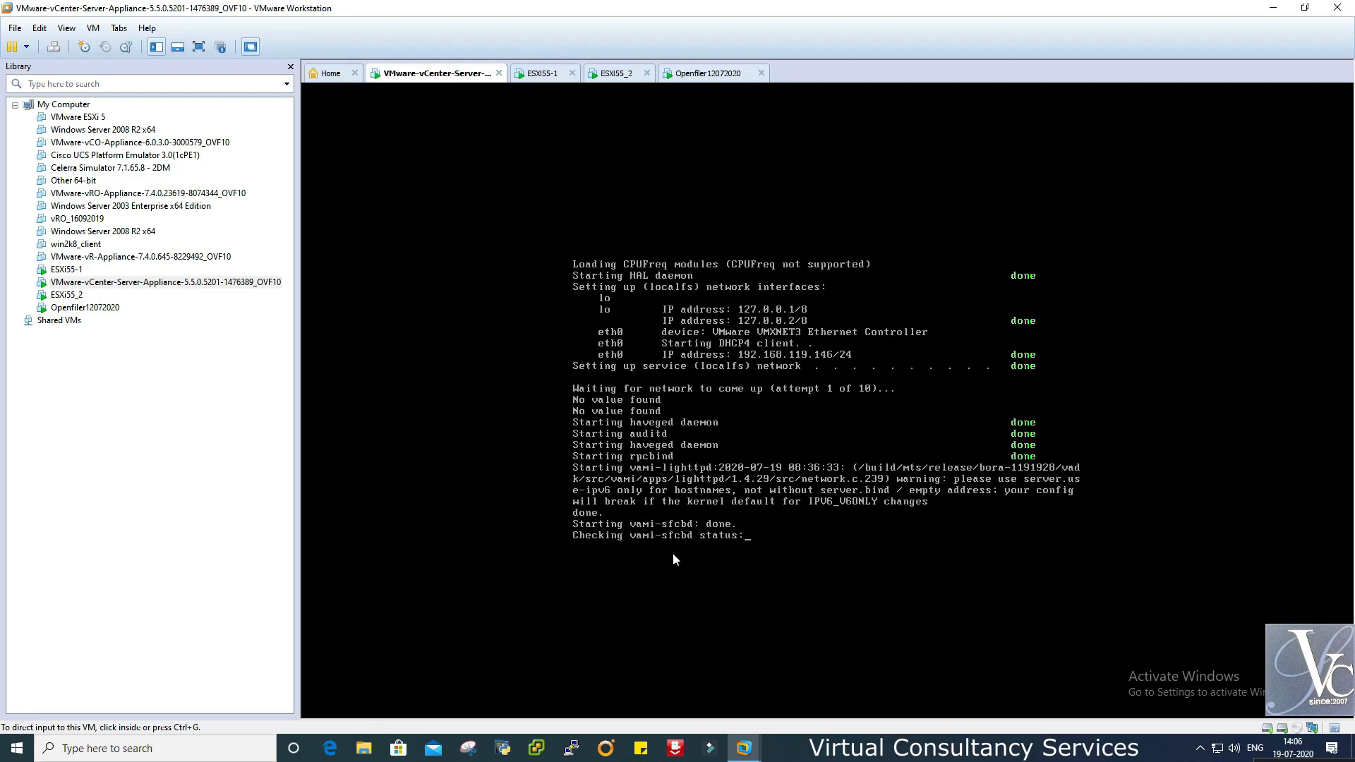
{"action": "left_click_drag", "start_coordinate": [298, 316], "coordinate": [294, 319]}
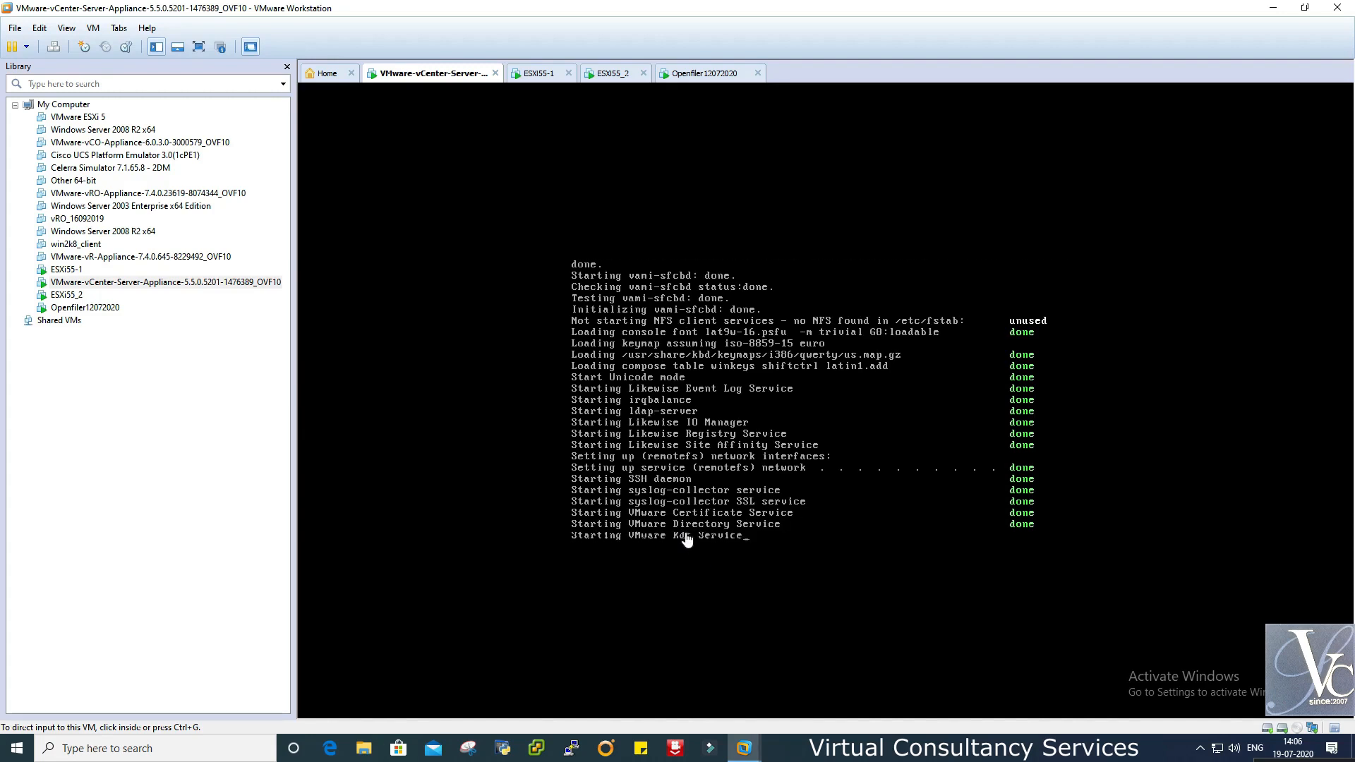
{"action": "right_click", "coordinate": [447, 85]}
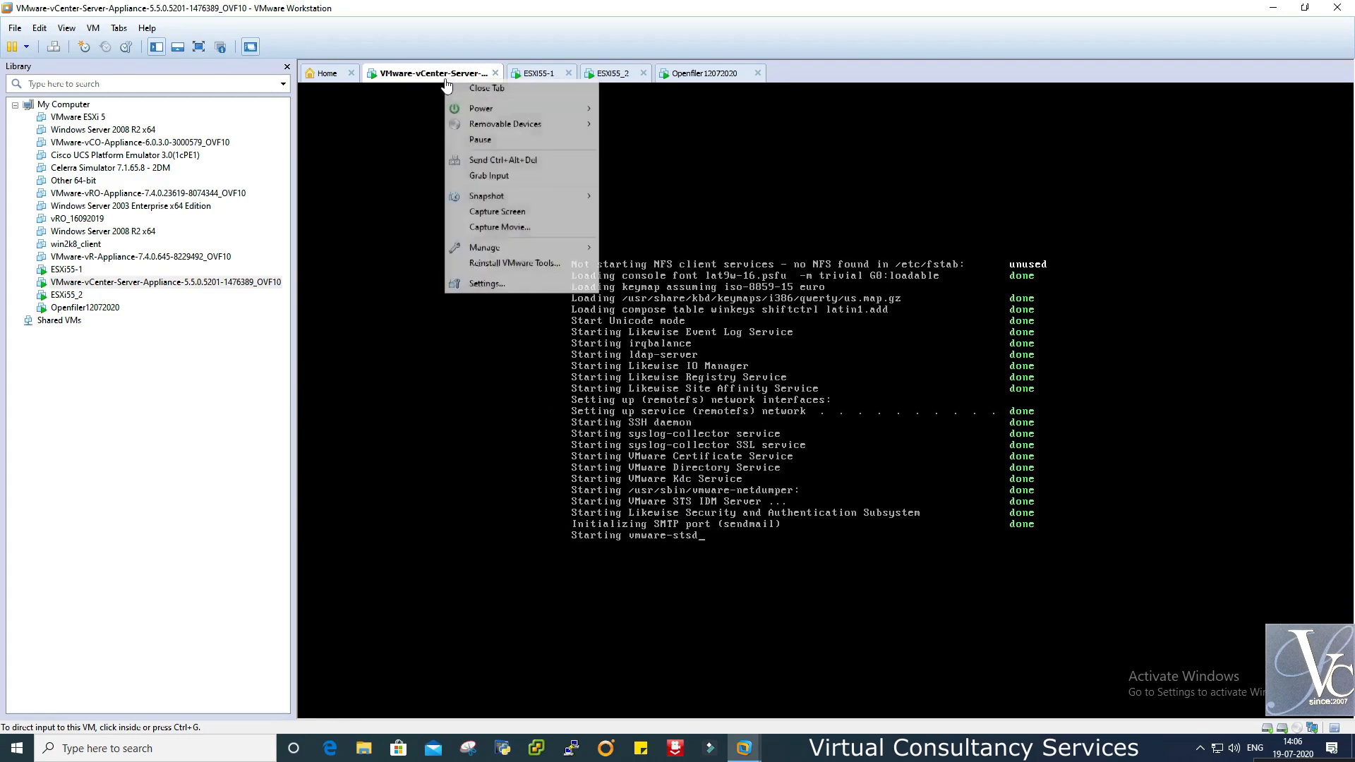
{"action": "left_click", "coordinate": [487, 283]}
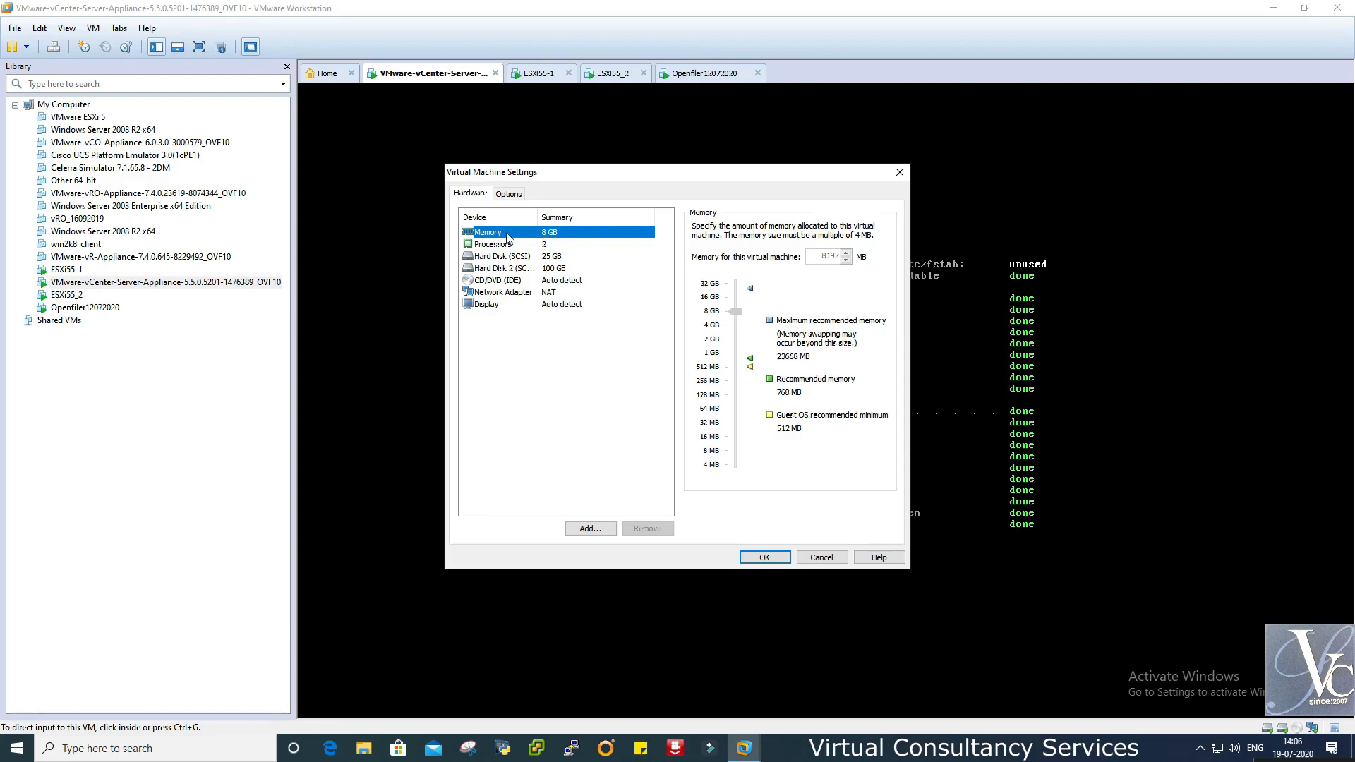
{"action": "left_click", "coordinate": [496, 244]}
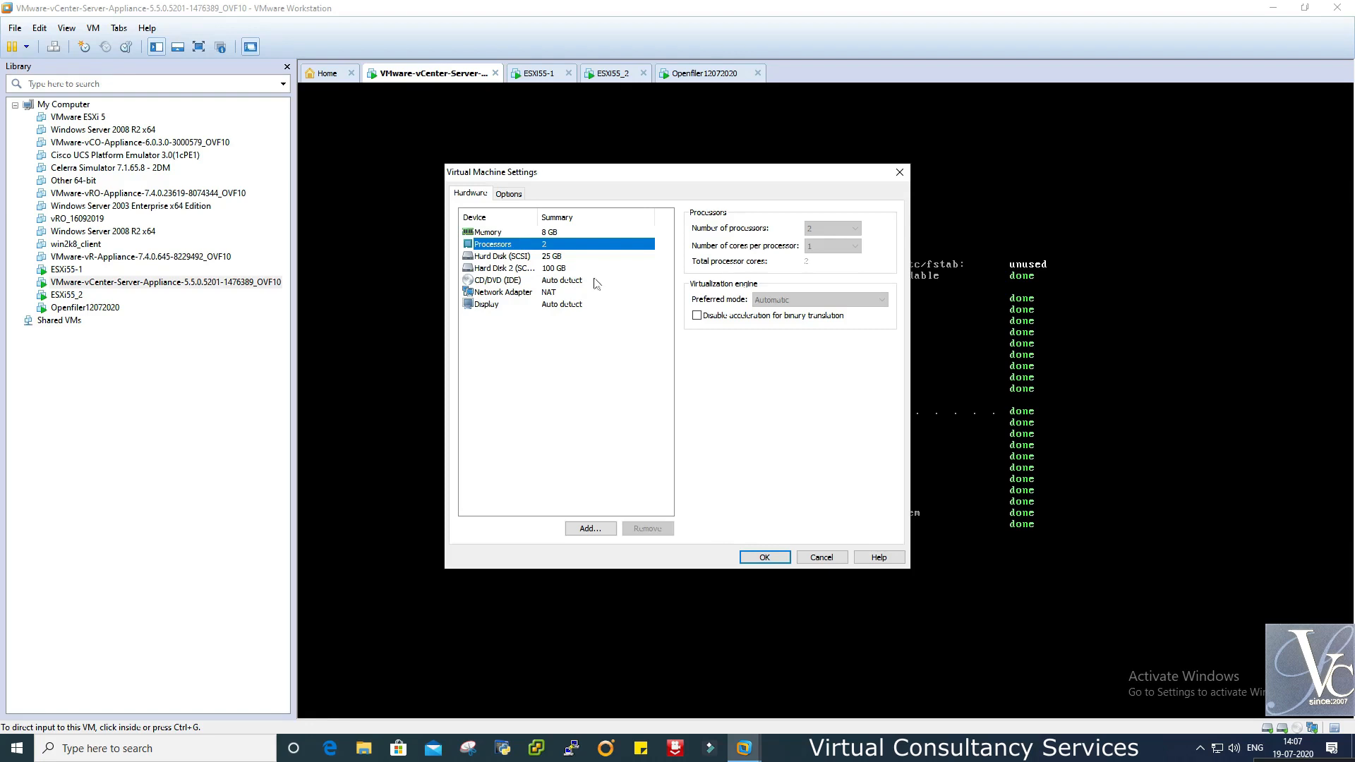
{"action": "left_click", "coordinate": [518, 293]}
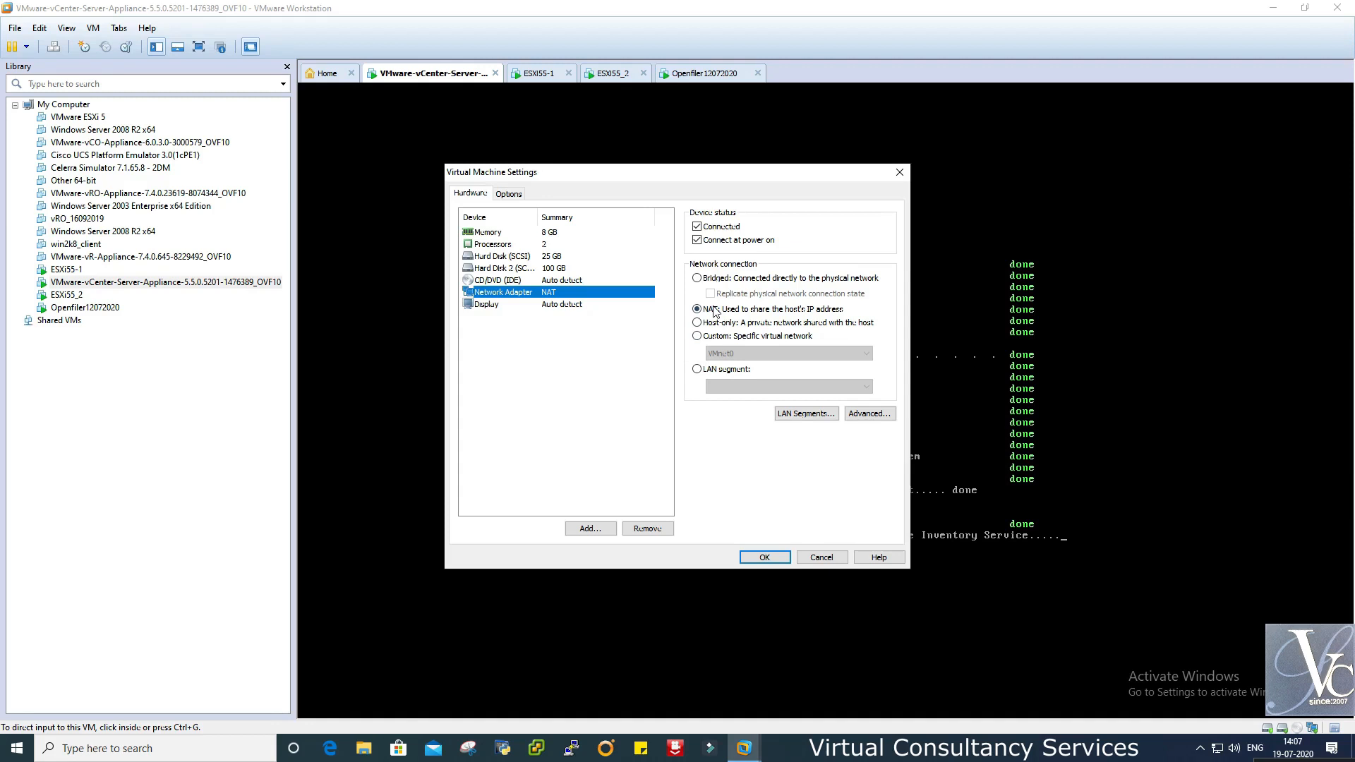
{"action": "left_click", "coordinate": [817, 560]}
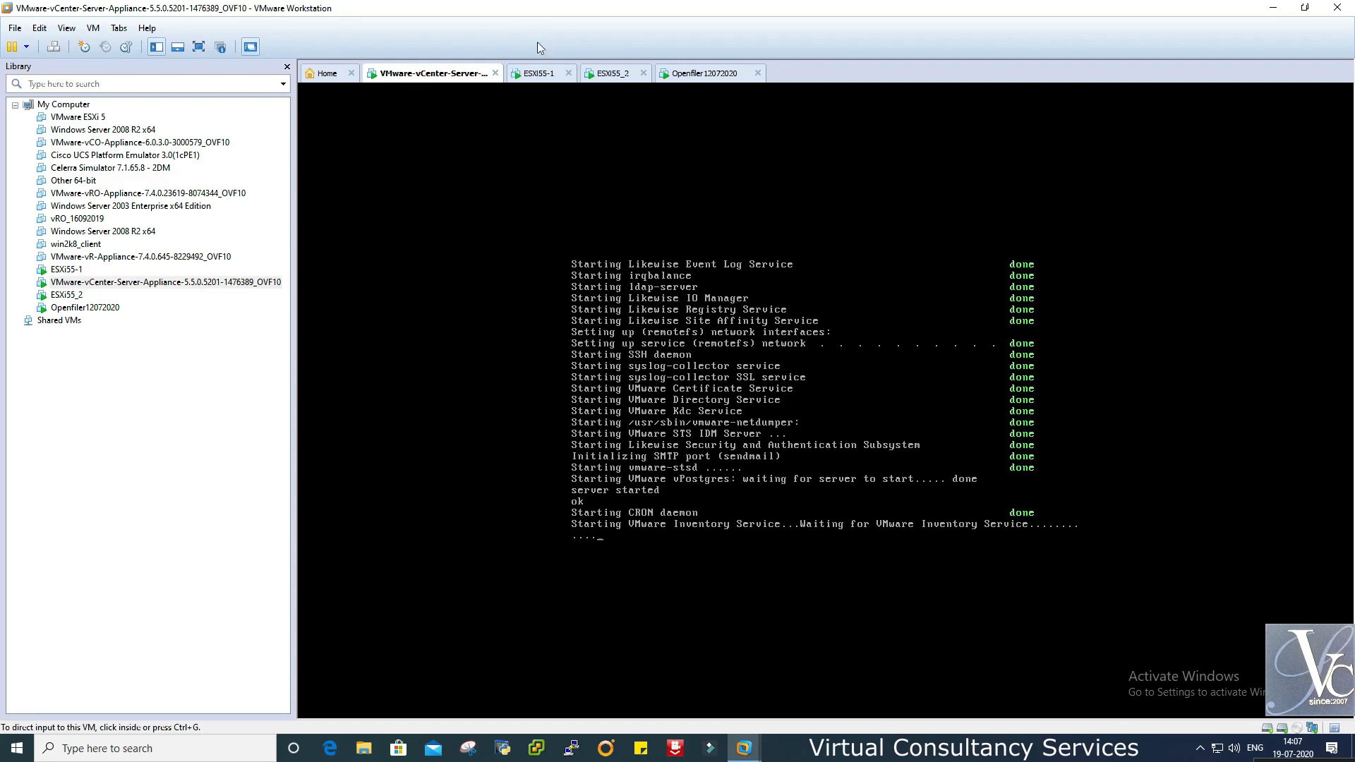
- Review VMnet8's NAT subnet 192.168.119.0 and DHCP settings in the Virtual Network Editor without changes
{"action": "left_click", "coordinate": [39, 29]}
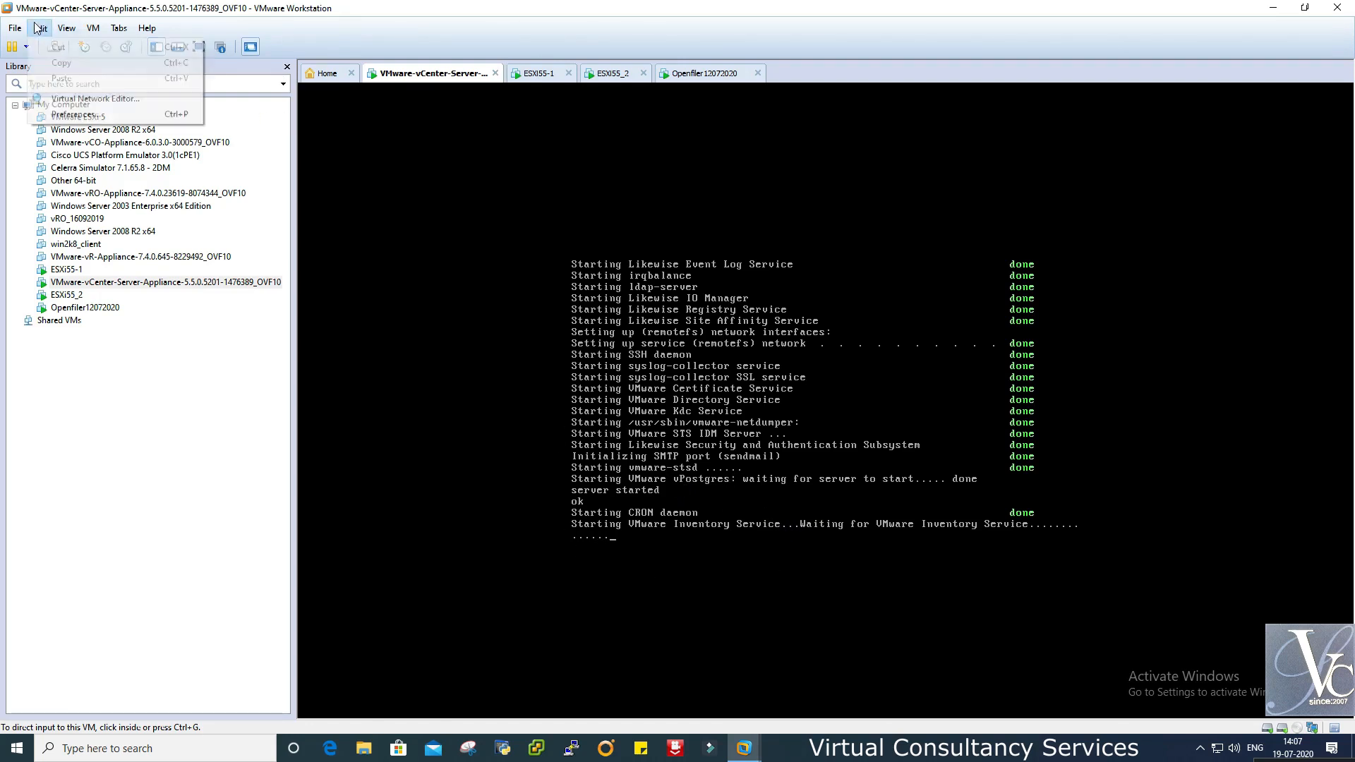
{"action": "left_click", "coordinate": [85, 100]}
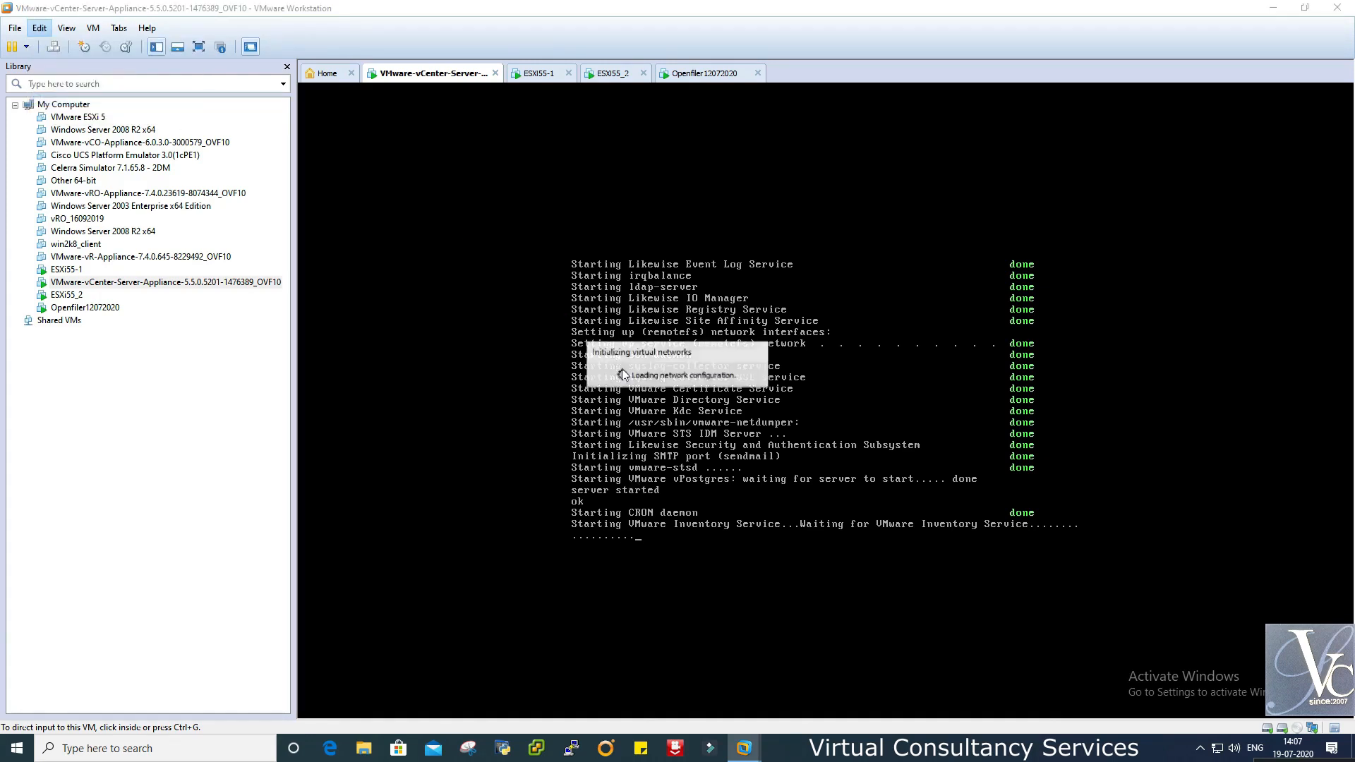
{"action": "left_click", "coordinate": [547, 253]}
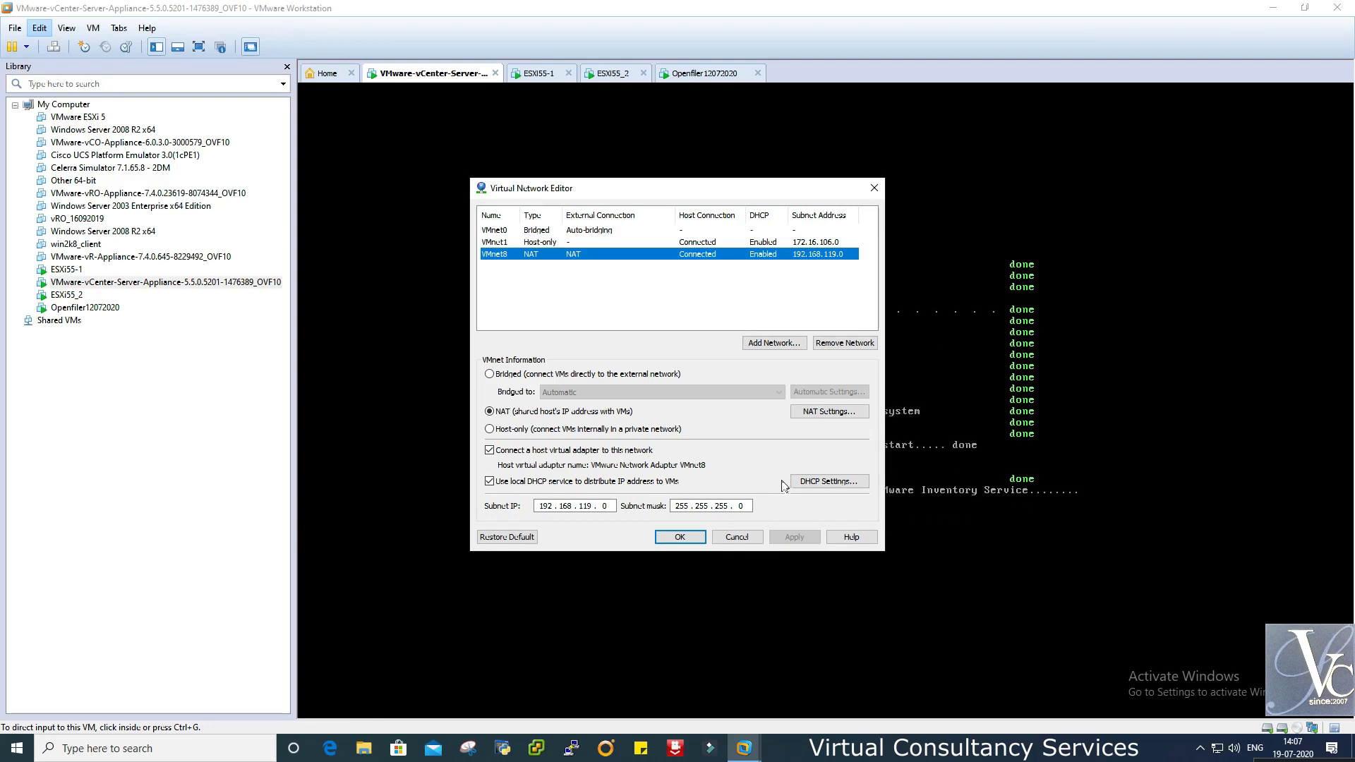
{"action": "left_click", "coordinate": [816, 481]}
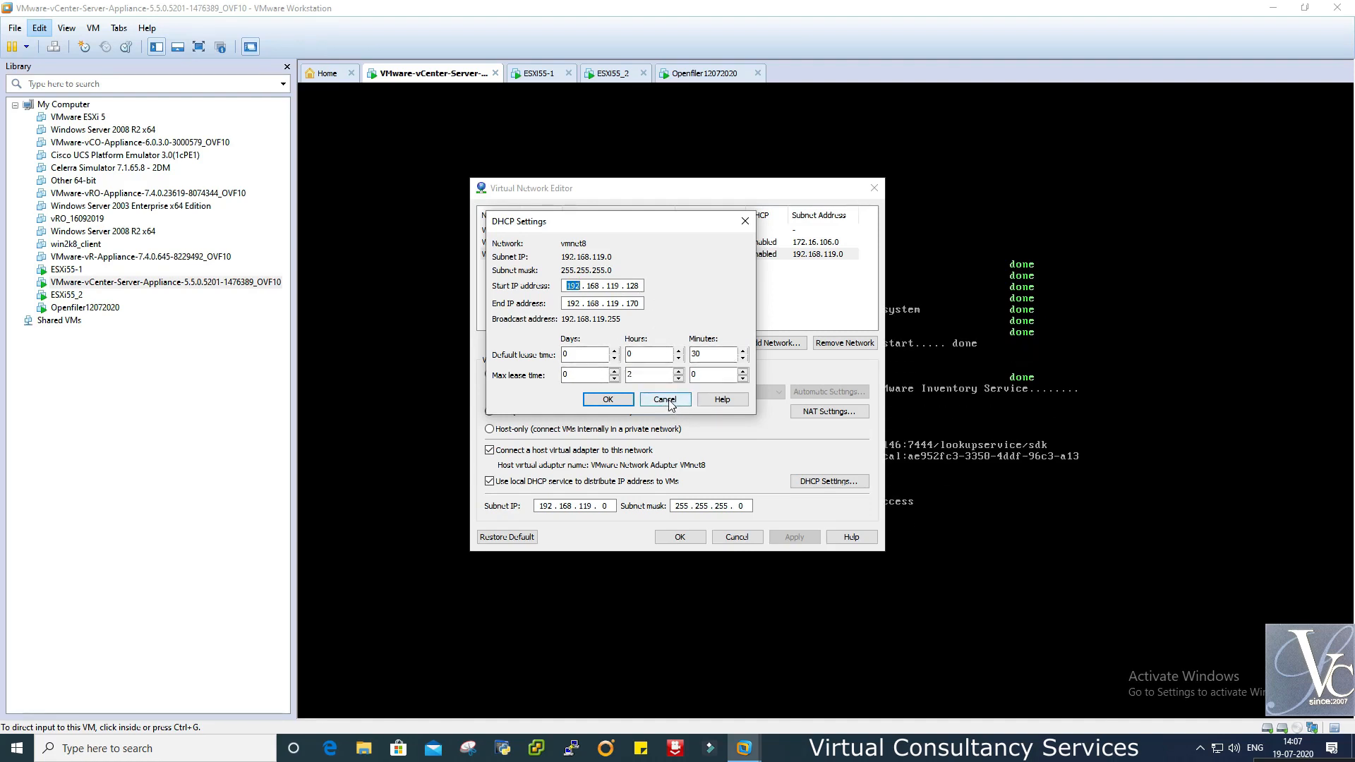
{"action": "left_click", "coordinate": [666, 401]}
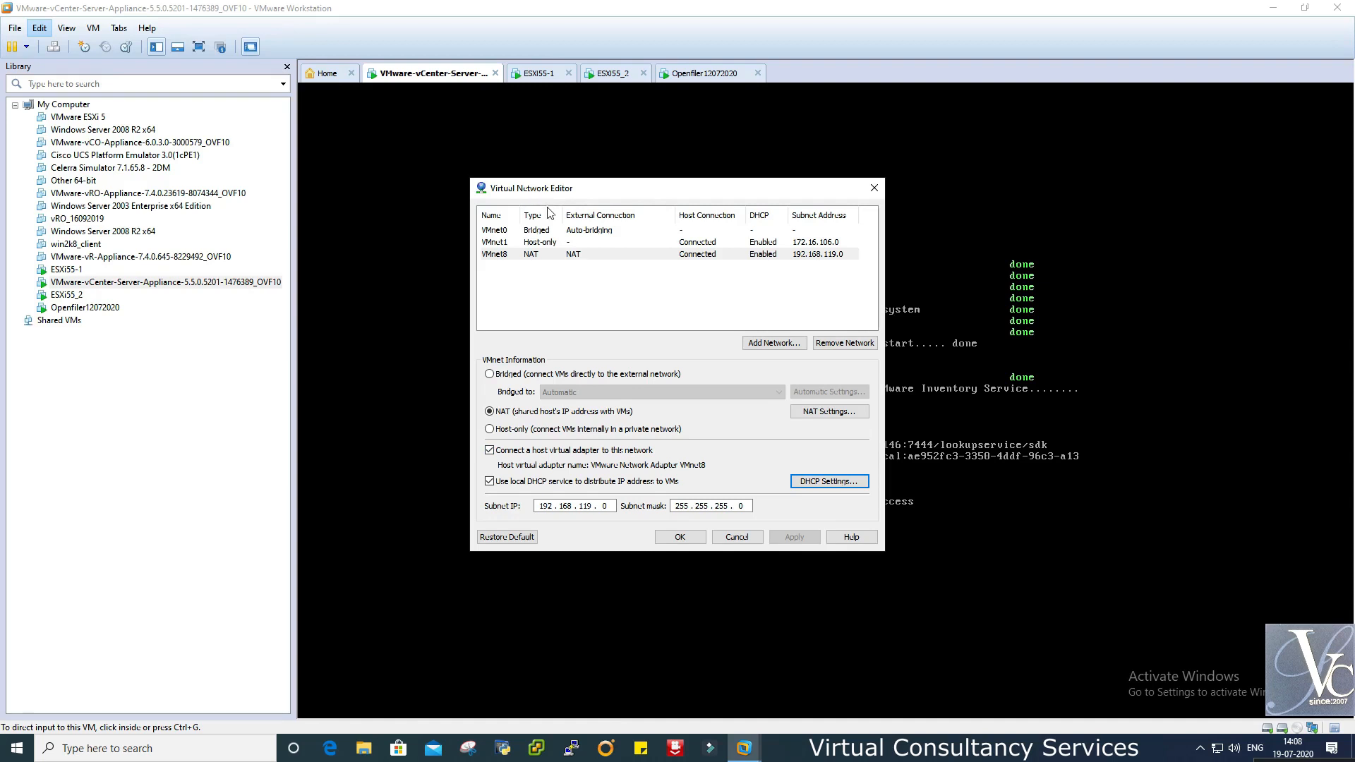
{"action": "left_click", "coordinate": [751, 541]}
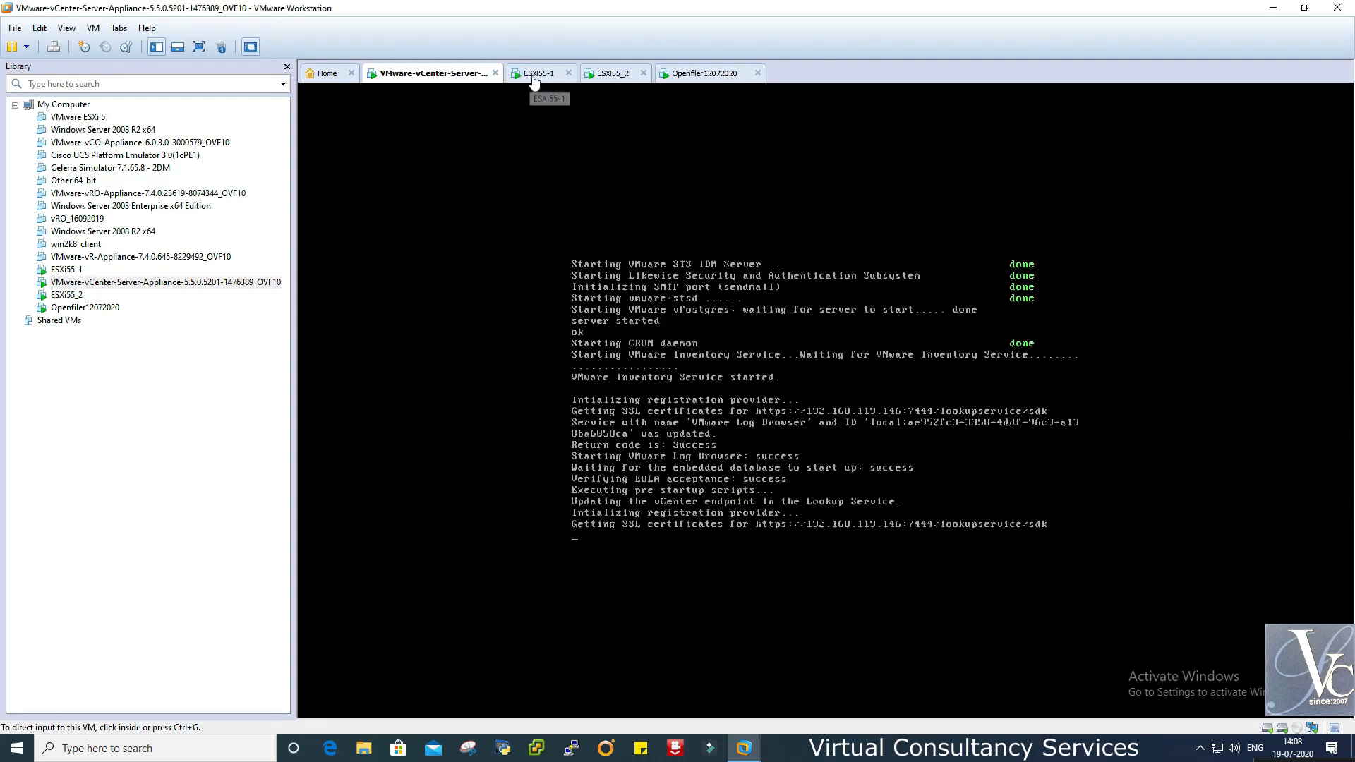
- Cycle through the ESXi55-1, ESXi55_2 and Openfiler consoles, ending on the vCenter appliance console
{"action": "left_click", "coordinate": [535, 78]}
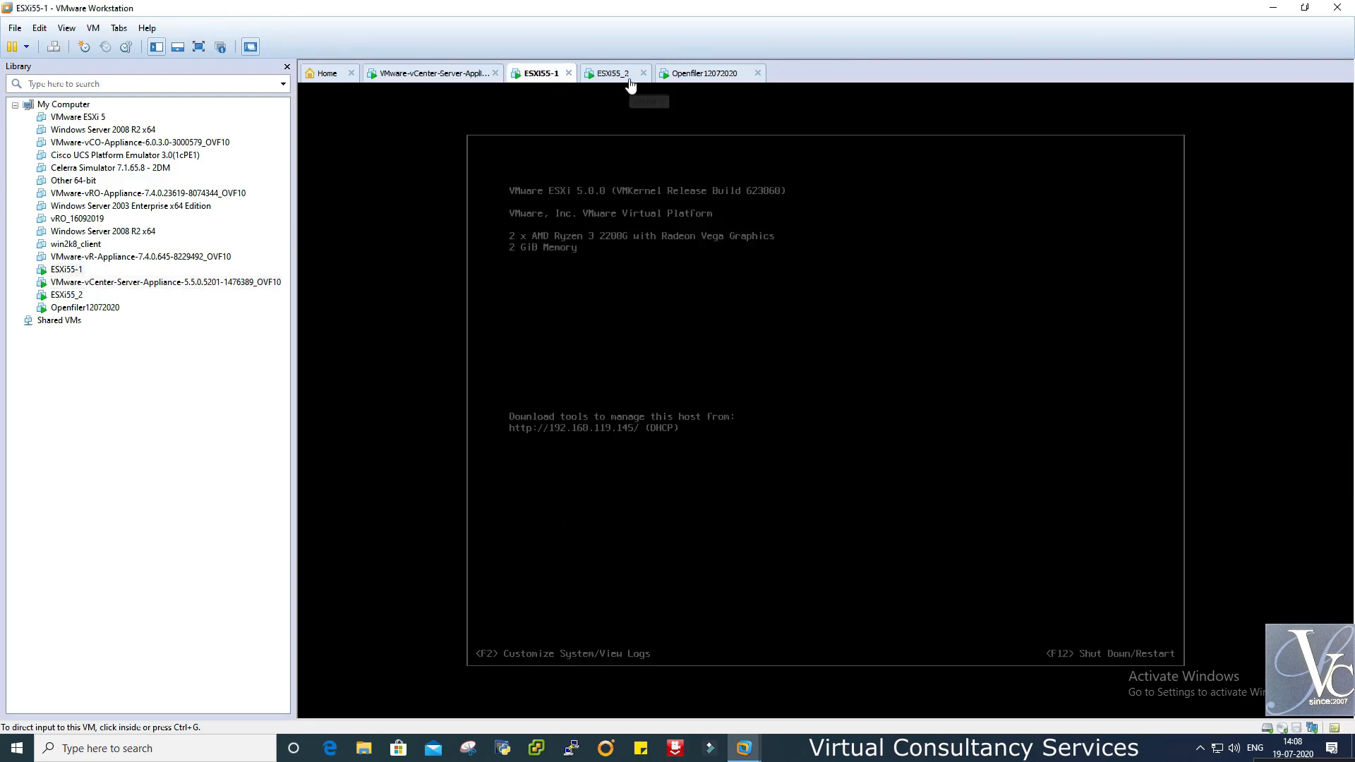
{"action": "left_click", "coordinate": [628, 78]}
{"action": "left_click", "coordinate": [705, 75]}
{"action": "left_click", "coordinate": [473, 77]}
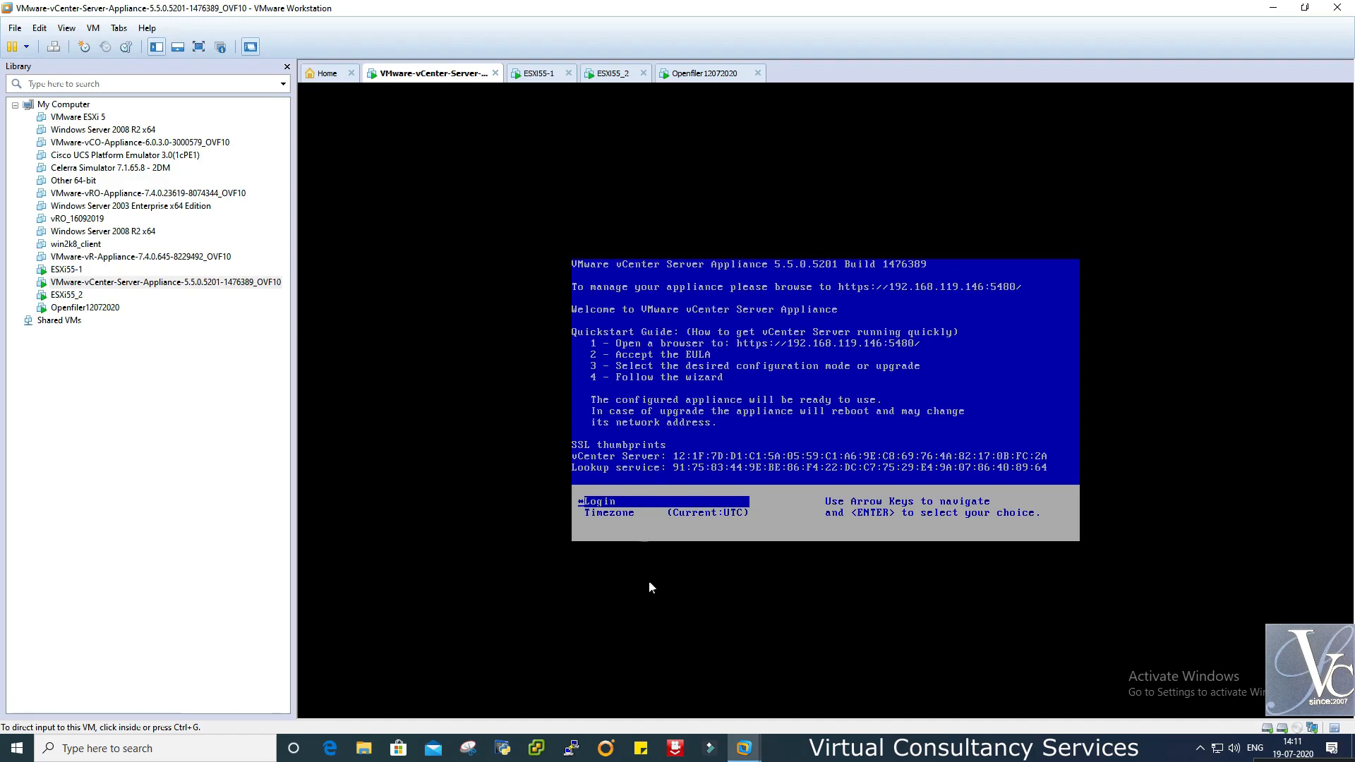
- Launch Google Chrome from Windows search, then close the crashed window and its crash notifications
{"action": "left_click", "coordinate": [136, 748]}
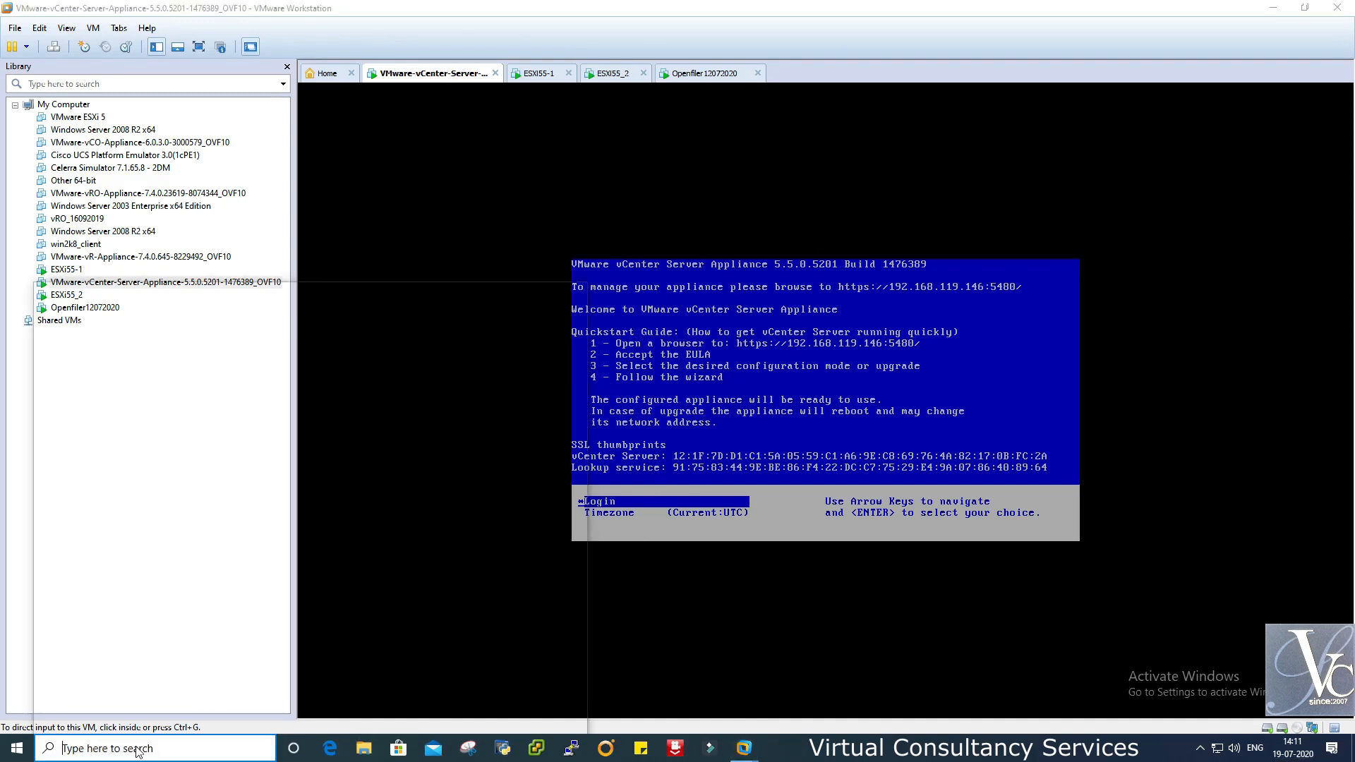
{"action": "type", "text": "google"}
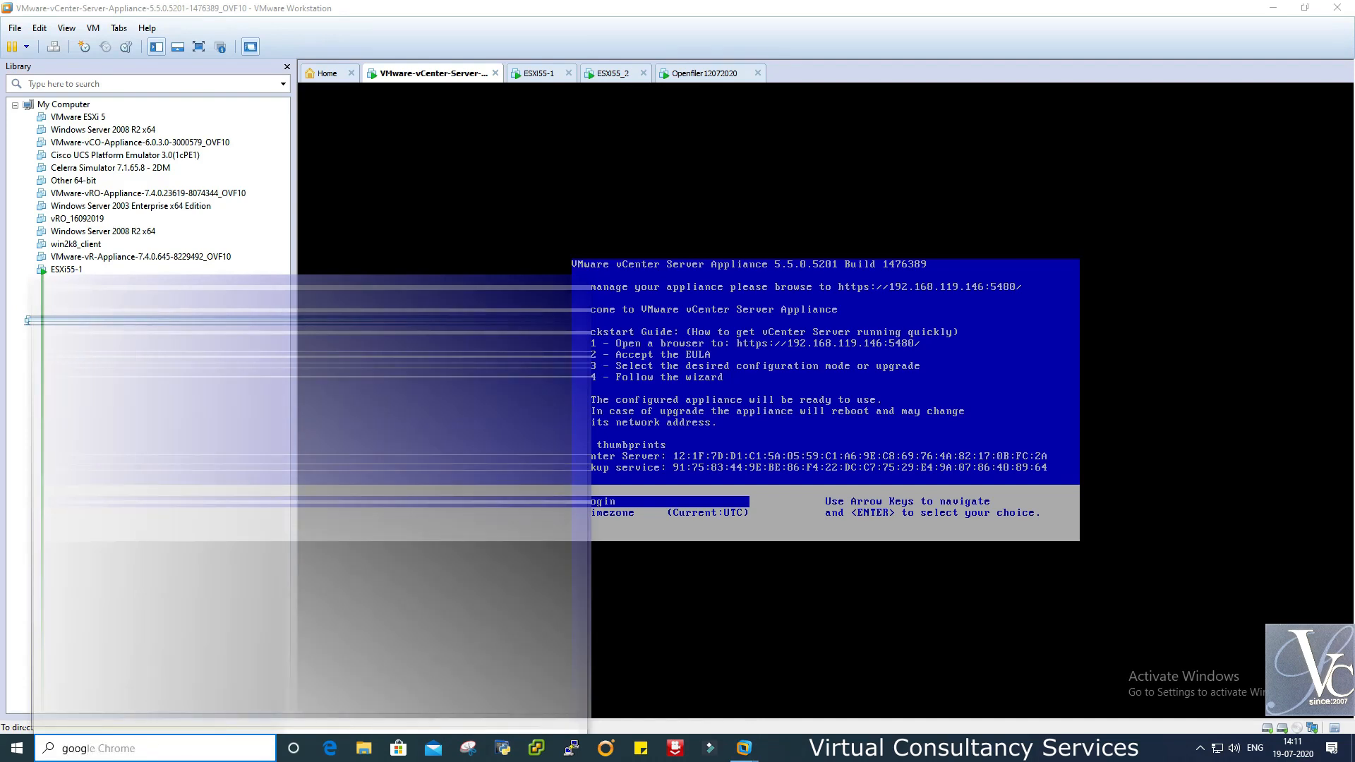
{"action": "key", "text": "Return"}
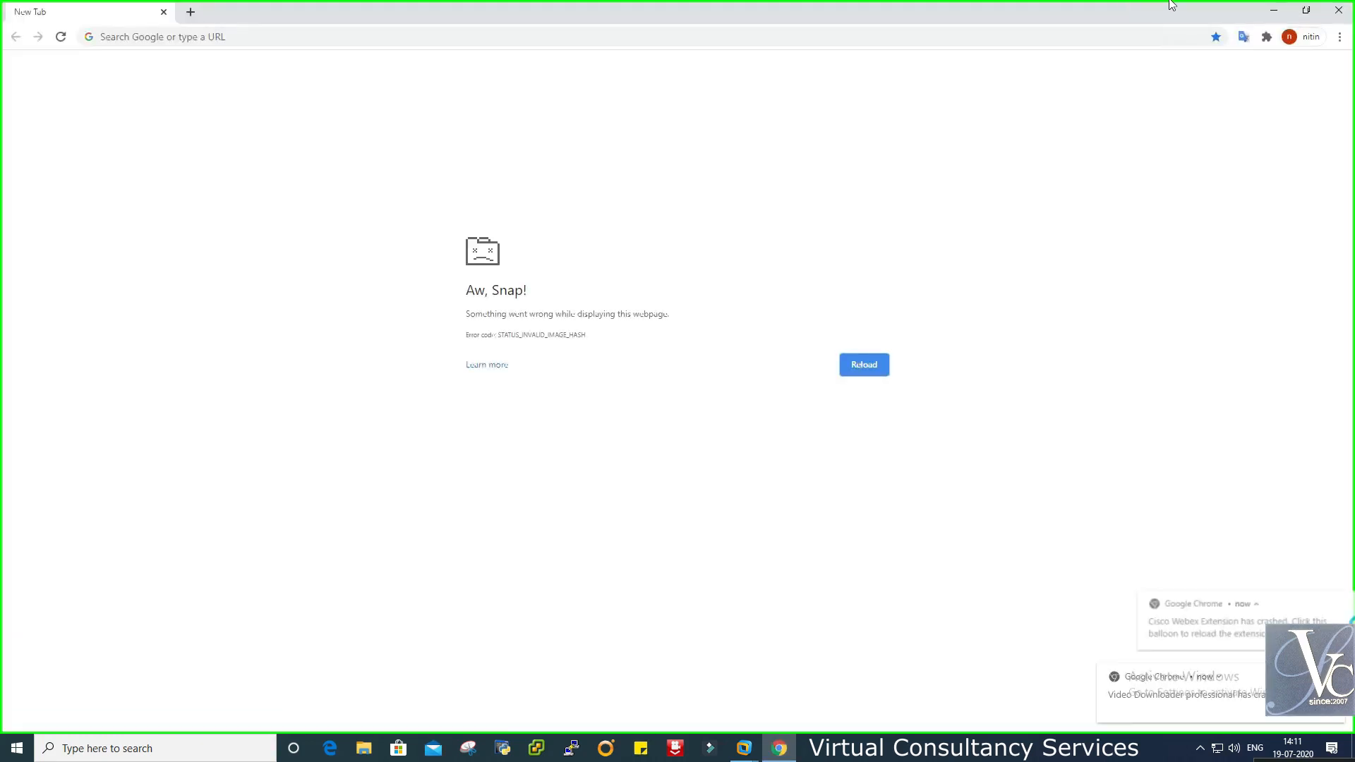
{"action": "left_click", "coordinate": [1339, 10]}
{"action": "left_click", "coordinate": [1334, 530]}
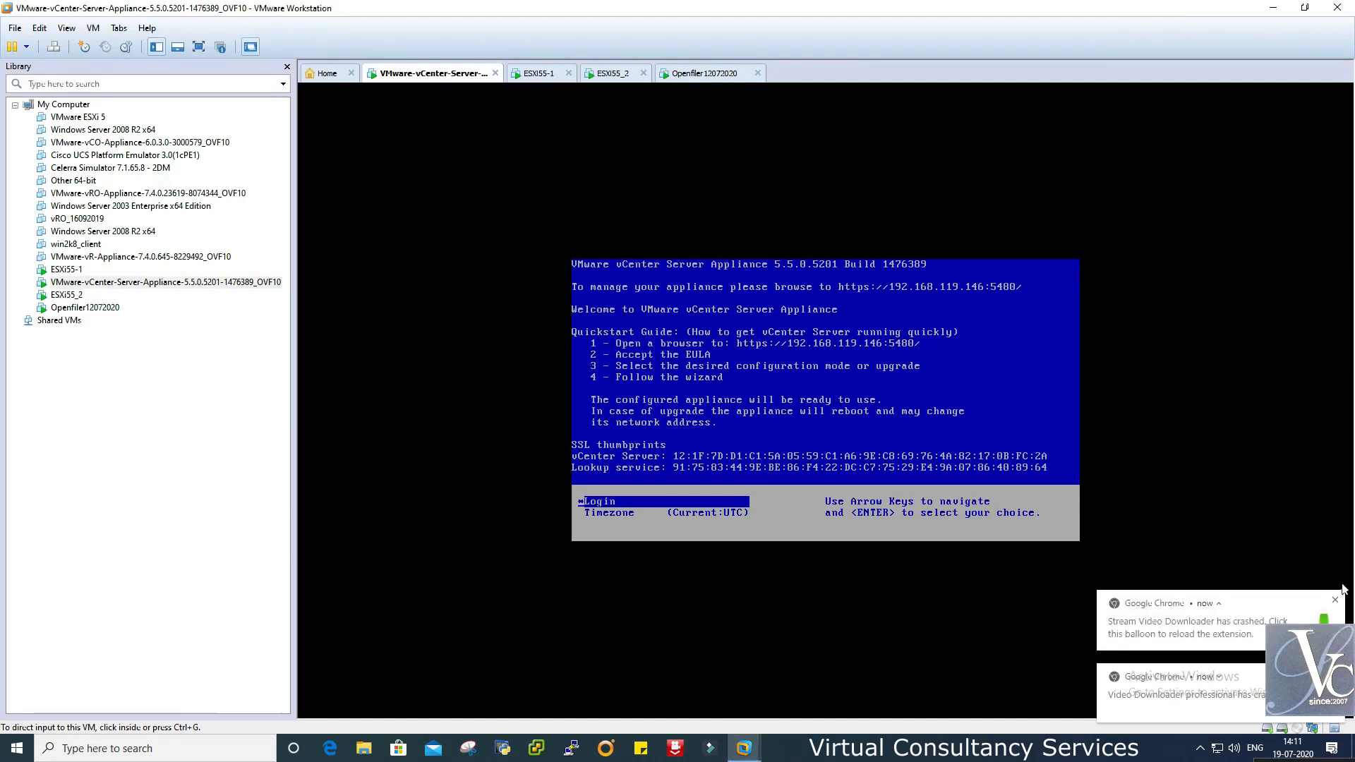
{"action": "left_click", "coordinate": [1339, 603]}
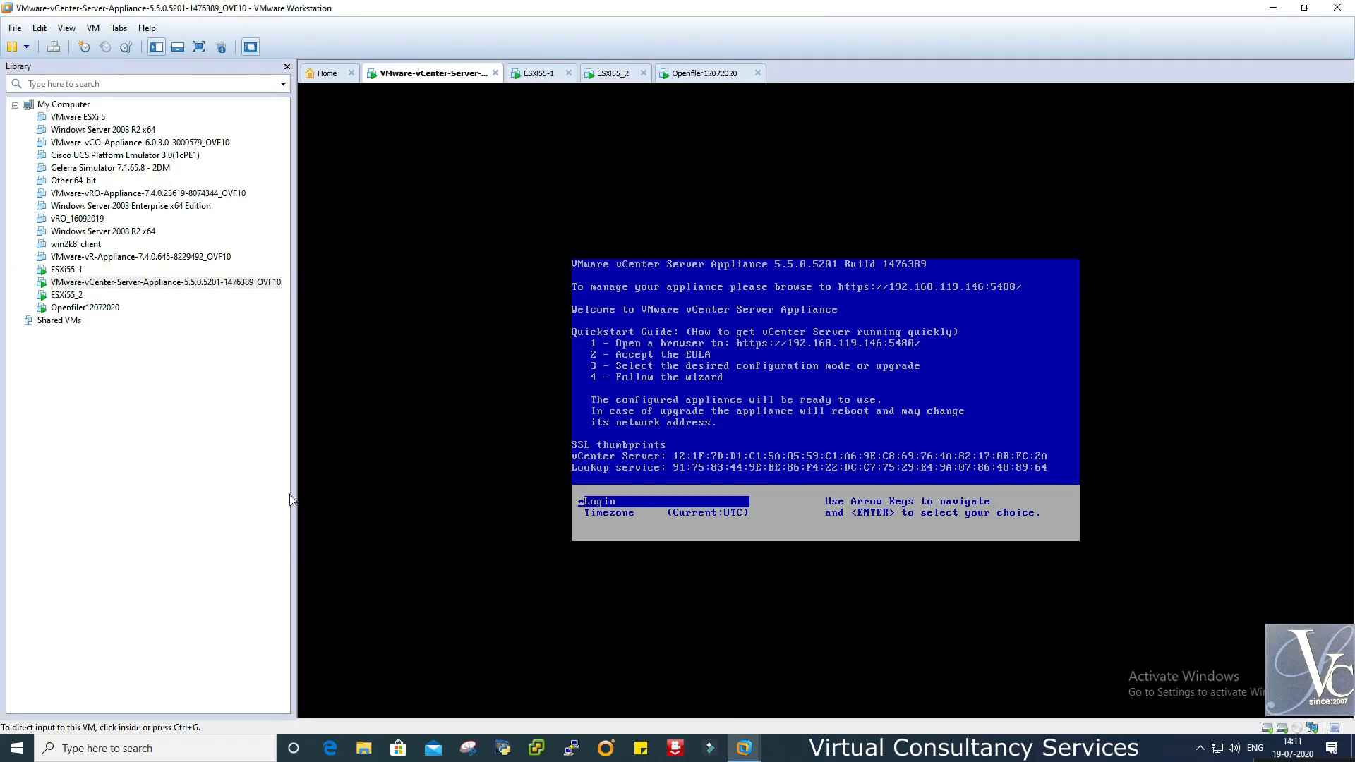
- Relaunch Chrome, load google.com and open a second tab
{"action": "left_click", "coordinate": [108, 741]}
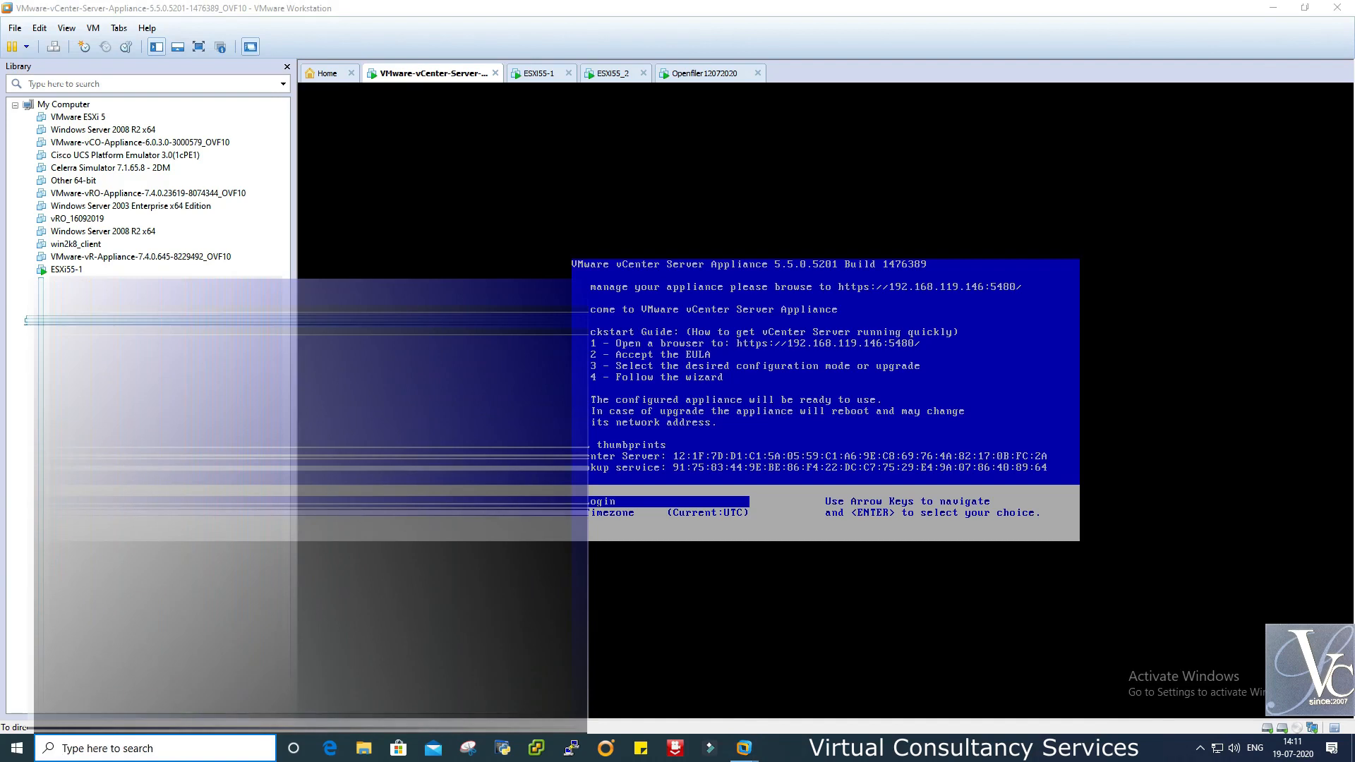
{"action": "type", "text": "goog"}
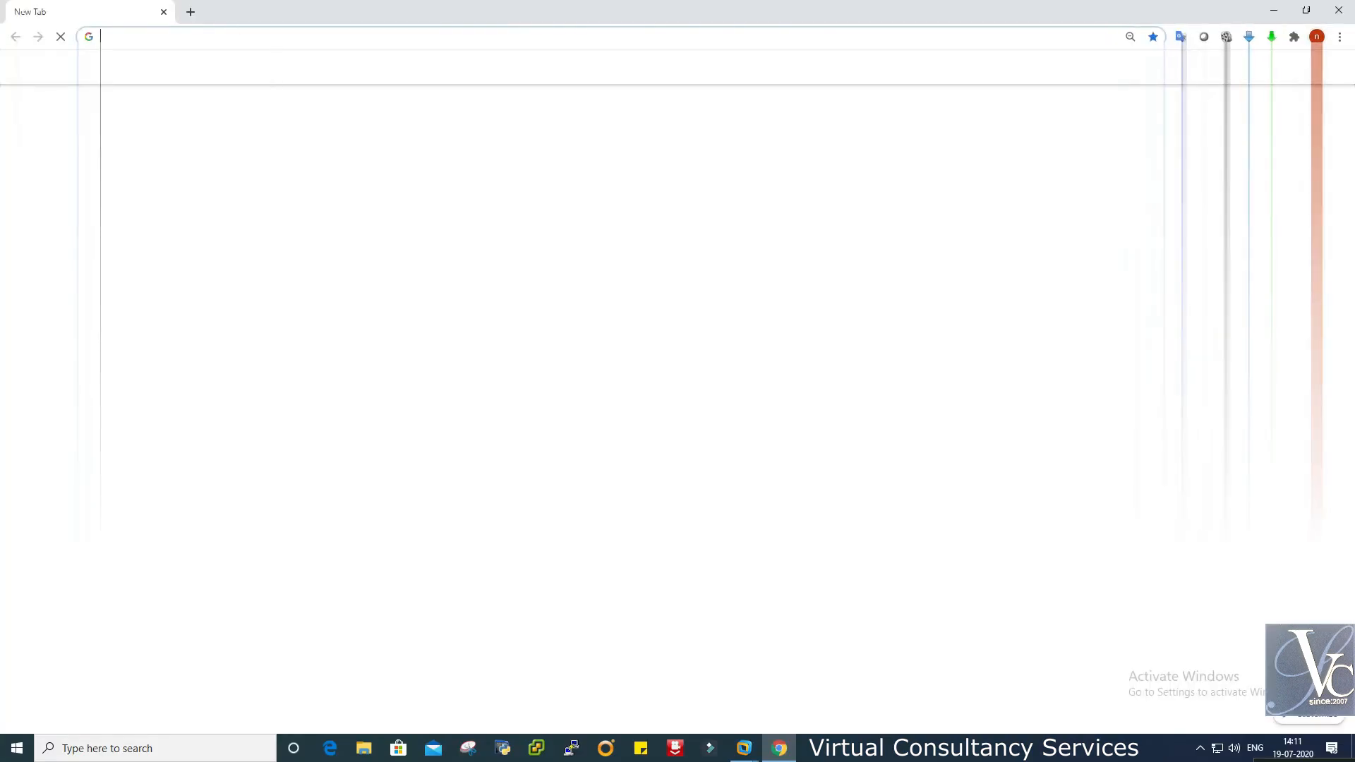
{"action": "type", "text": "google.com"}
{"action": "key", "text": "Return"}
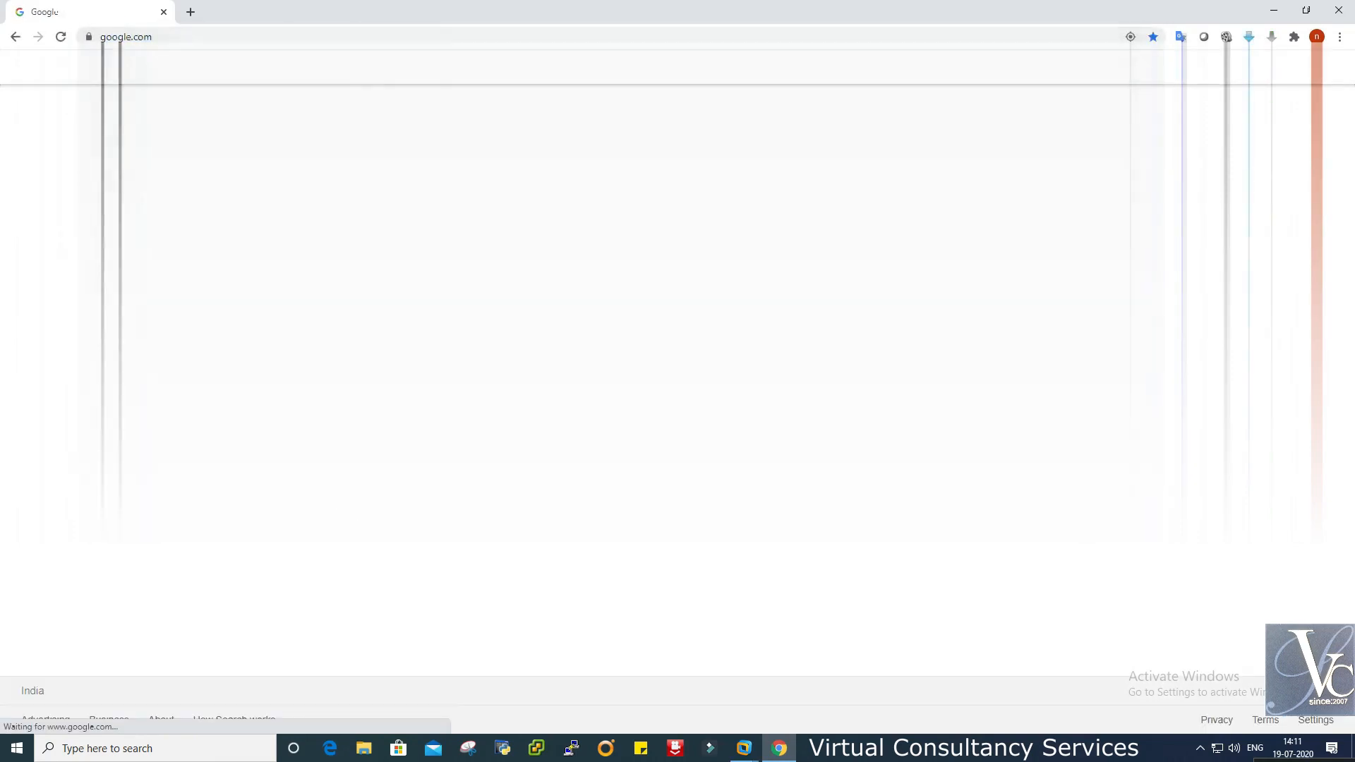
{"action": "left_click", "coordinate": [189, 12]}
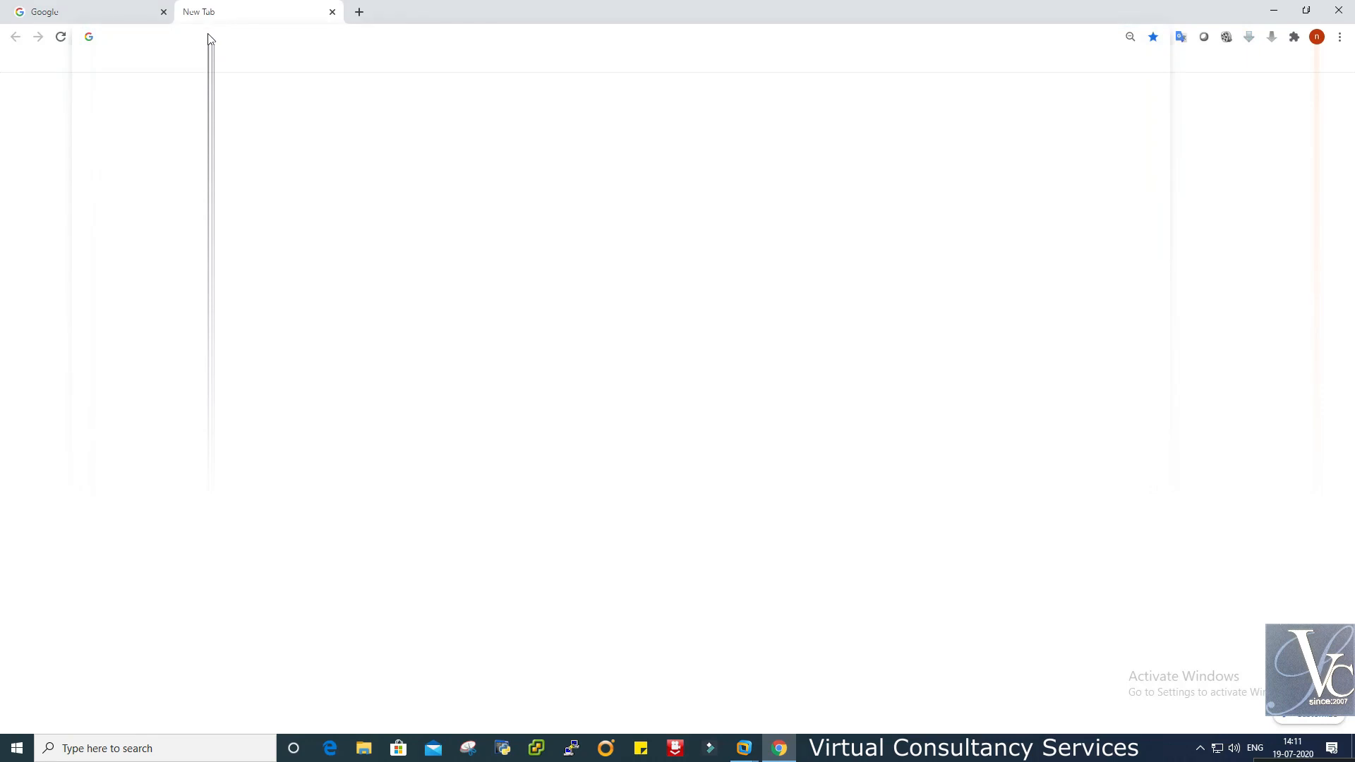
- Open the Openfiler web console at 192.168.119.150:446 and log in with the saved openfiler account
{"action": "type", "text": "192.168.119.150:446"}
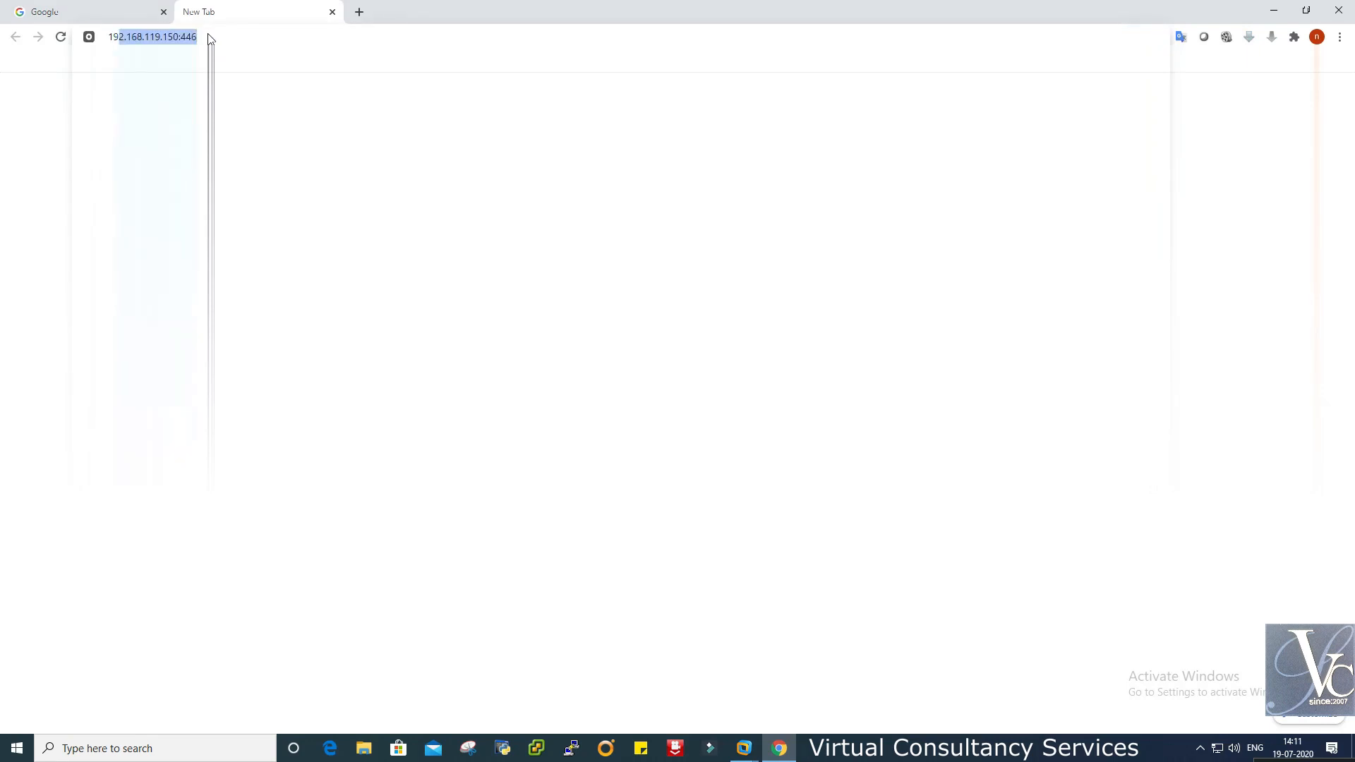
{"action": "key", "text": "Return"}
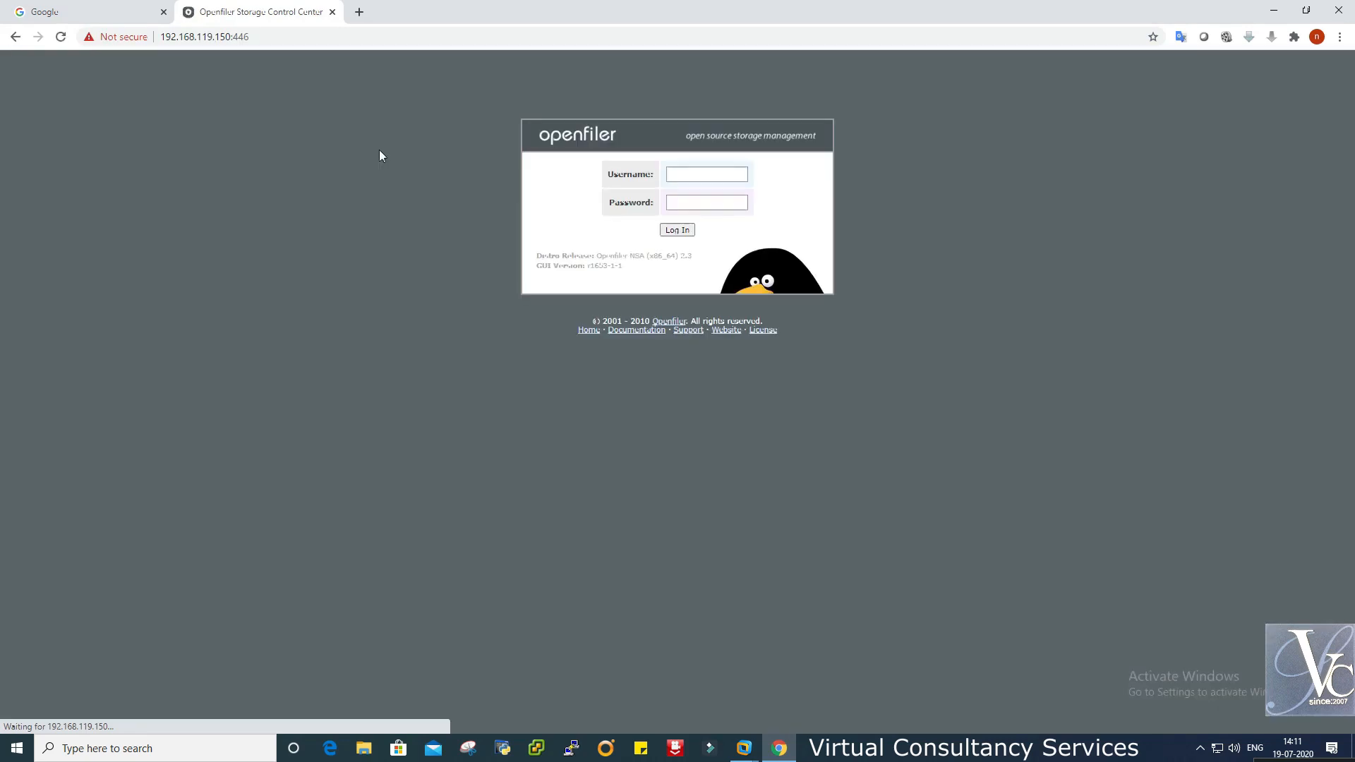
{"action": "left_click", "coordinate": [674, 176]}
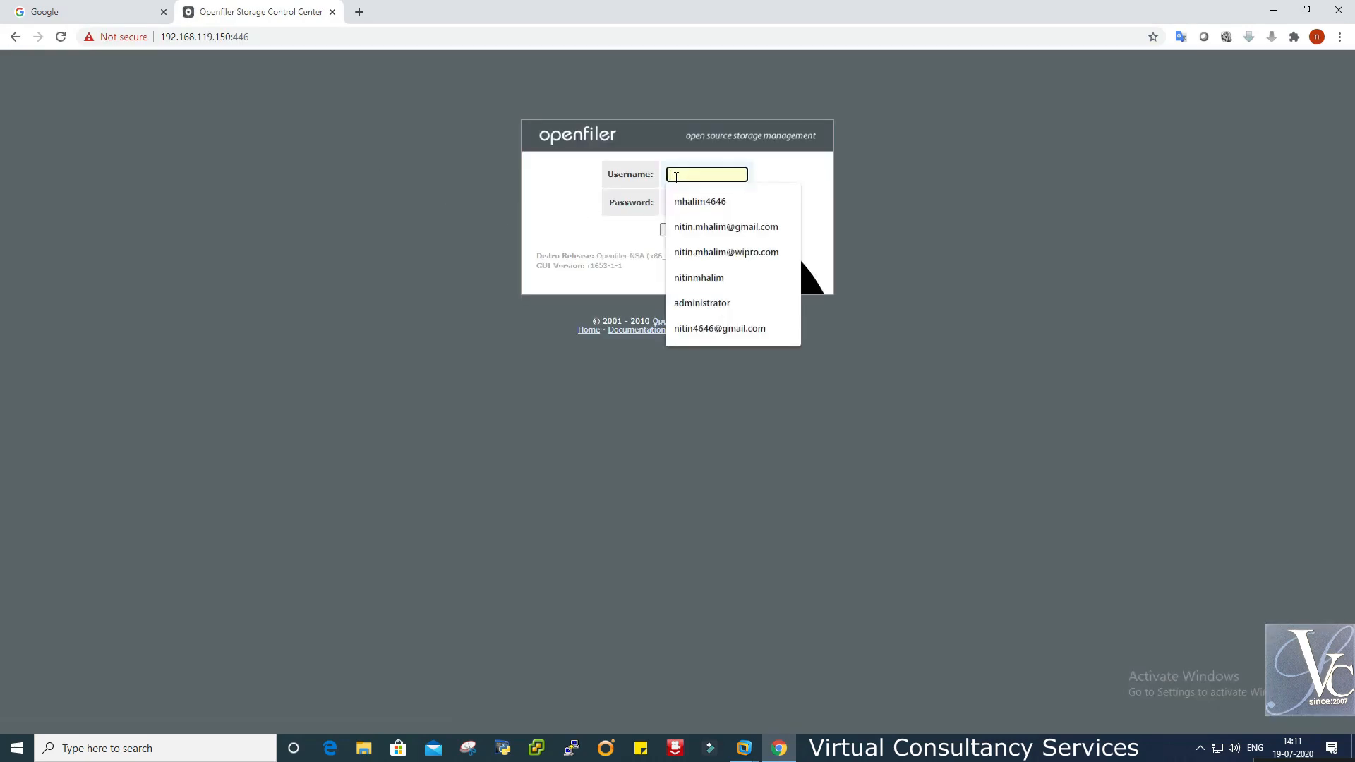
{"action": "type", "text": "ope"}
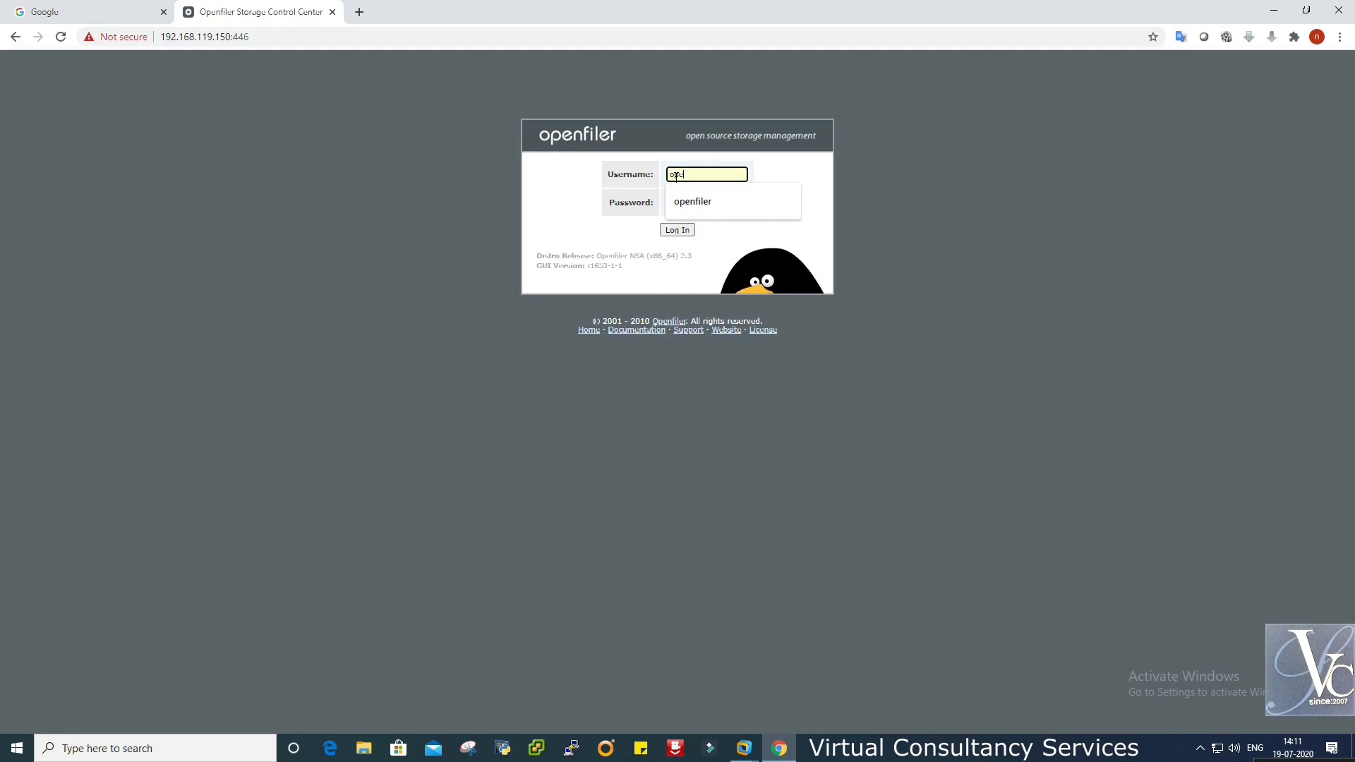
{"action": "key", "text": "Down"}
{"action": "key", "text": "Tab"}
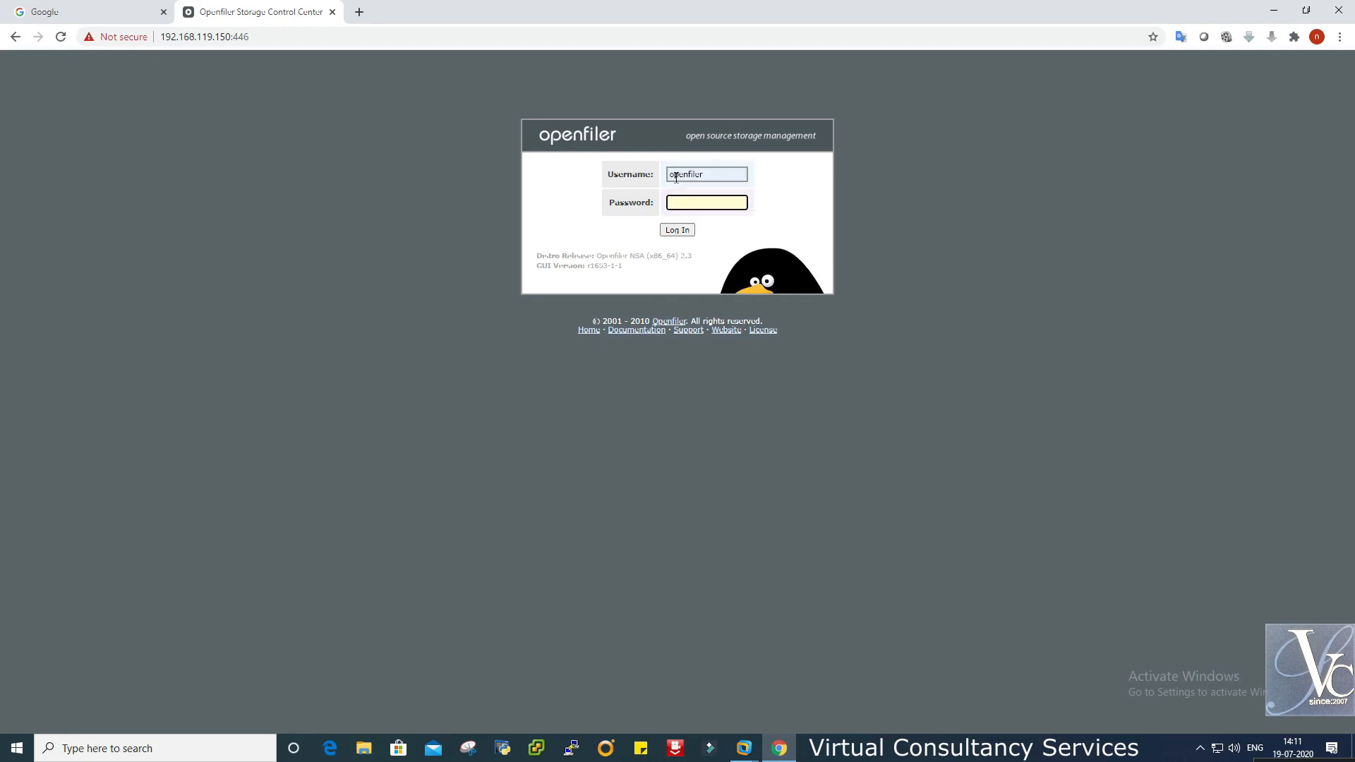
{"action": "key", "text": "Return"}
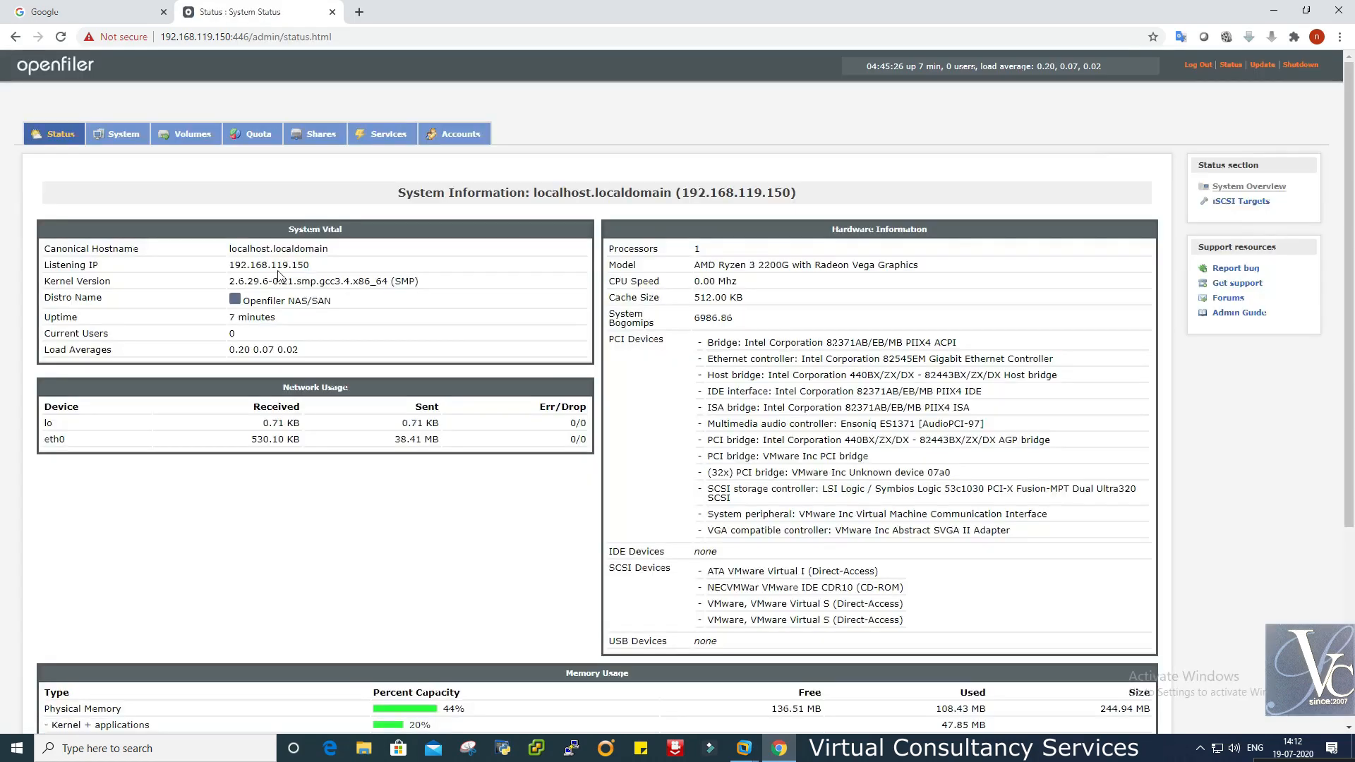
- Open the Volumes page and highlight the 20448 MB volume ni18072020 in group iscsi1807
{"action": "left_click", "coordinate": [185, 136]}
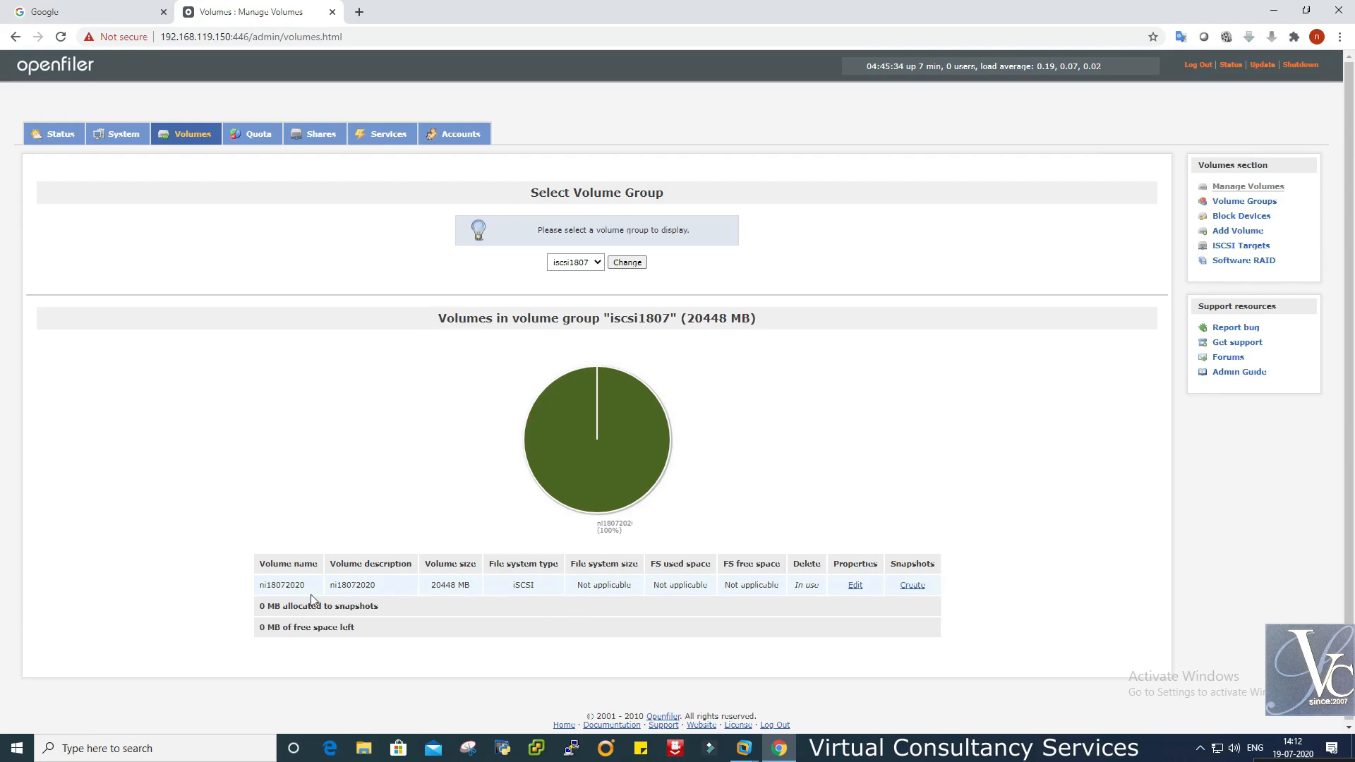
{"action": "left_click_drag", "start_coordinate": [259, 585], "coordinate": [662, 587]}
{"action": "double_click", "coordinate": [466, 585]}
{"action": "left_click", "coordinate": [744, 748]}
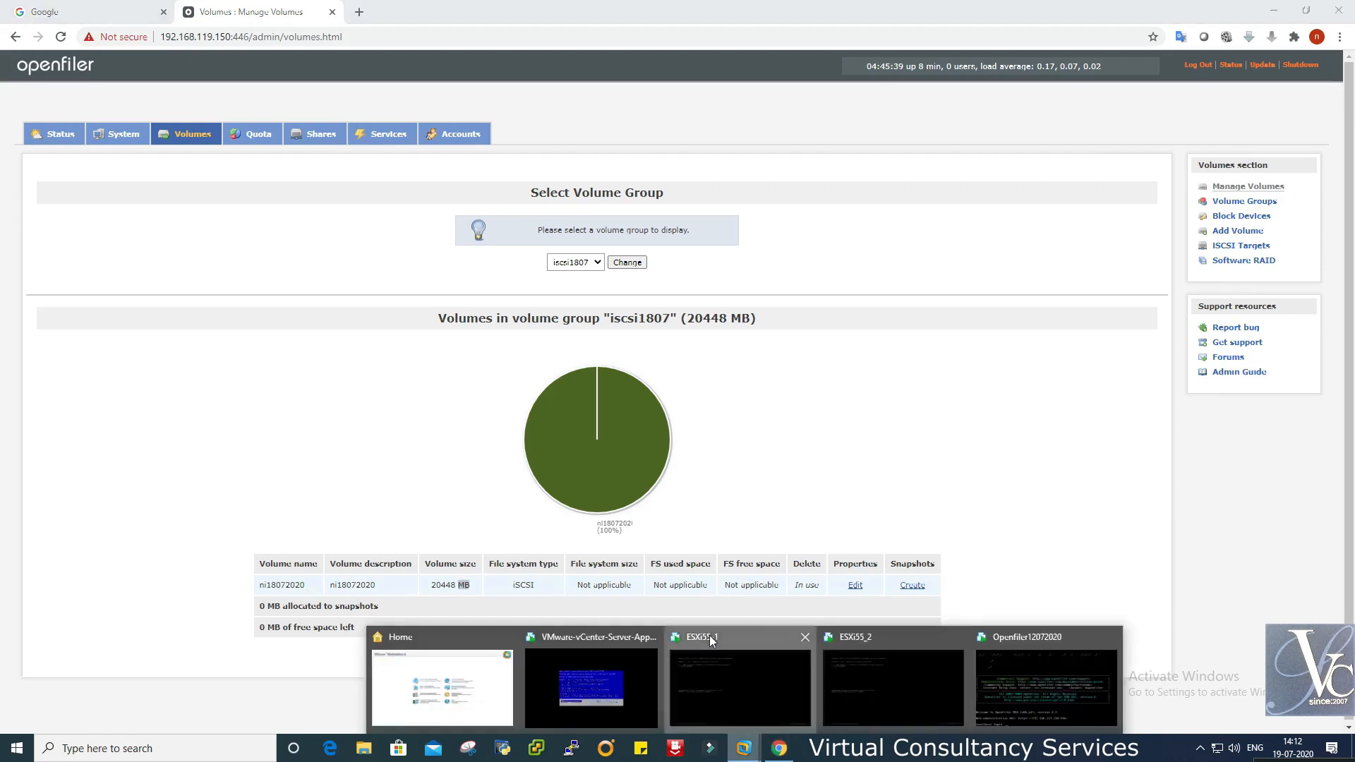
{"action": "left_click", "coordinate": [710, 635]}
{"action": "right_click", "coordinate": [541, 73]}
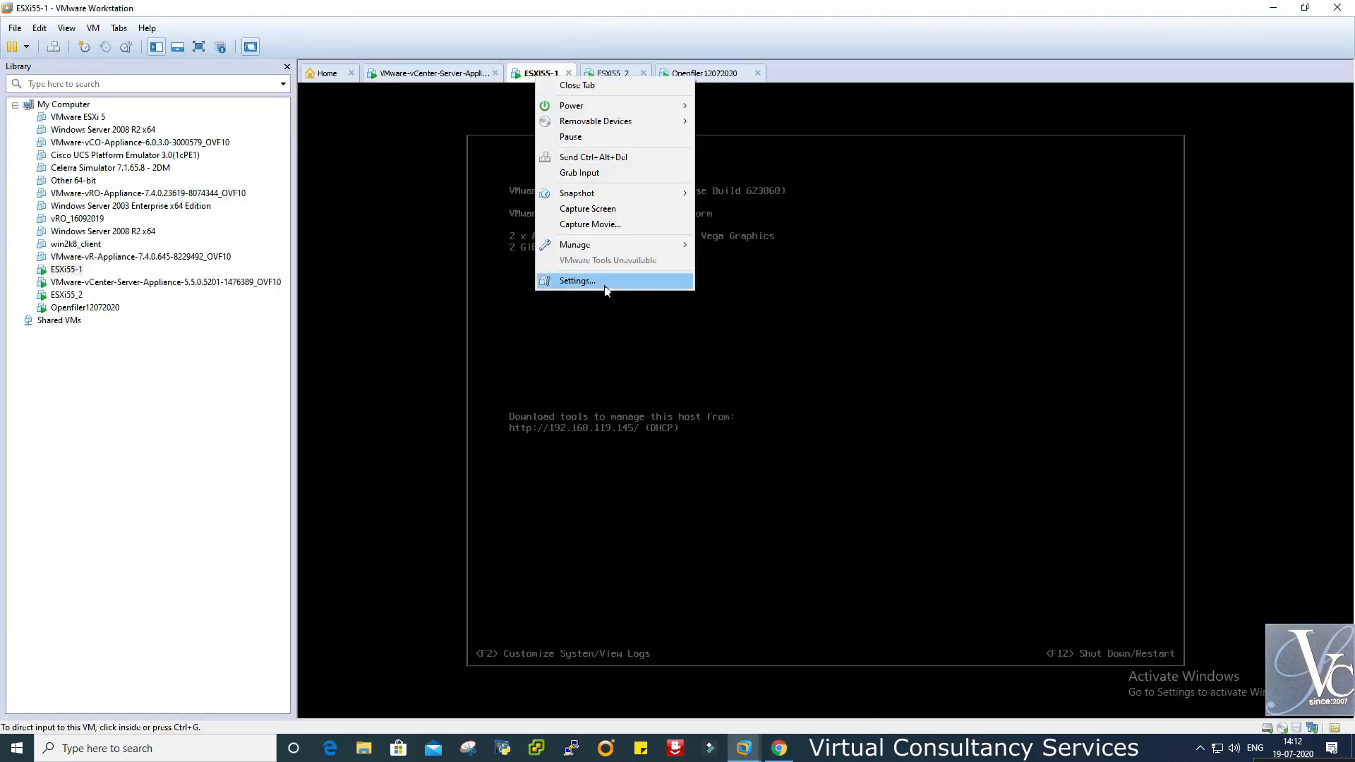
{"action": "left_click", "coordinate": [601, 281]}
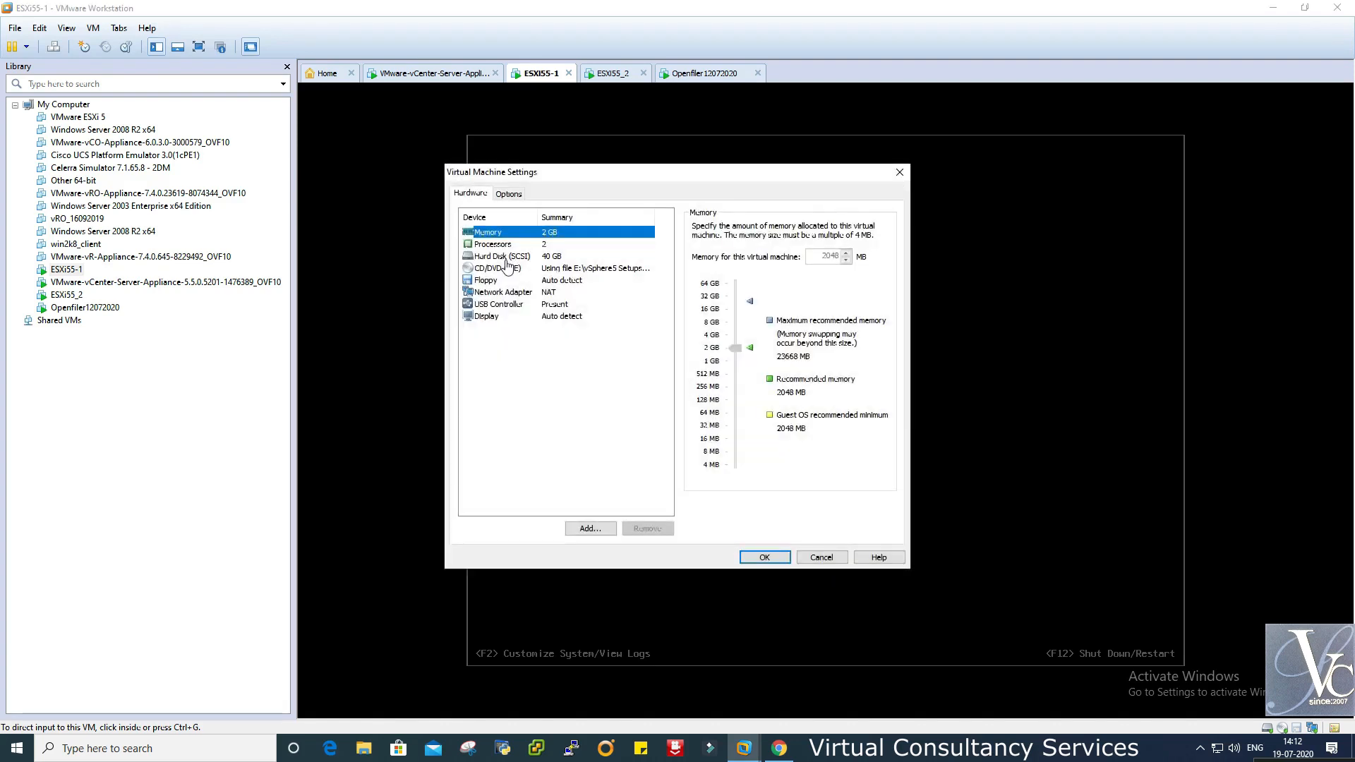
{"action": "left_click", "coordinate": [822, 557]}
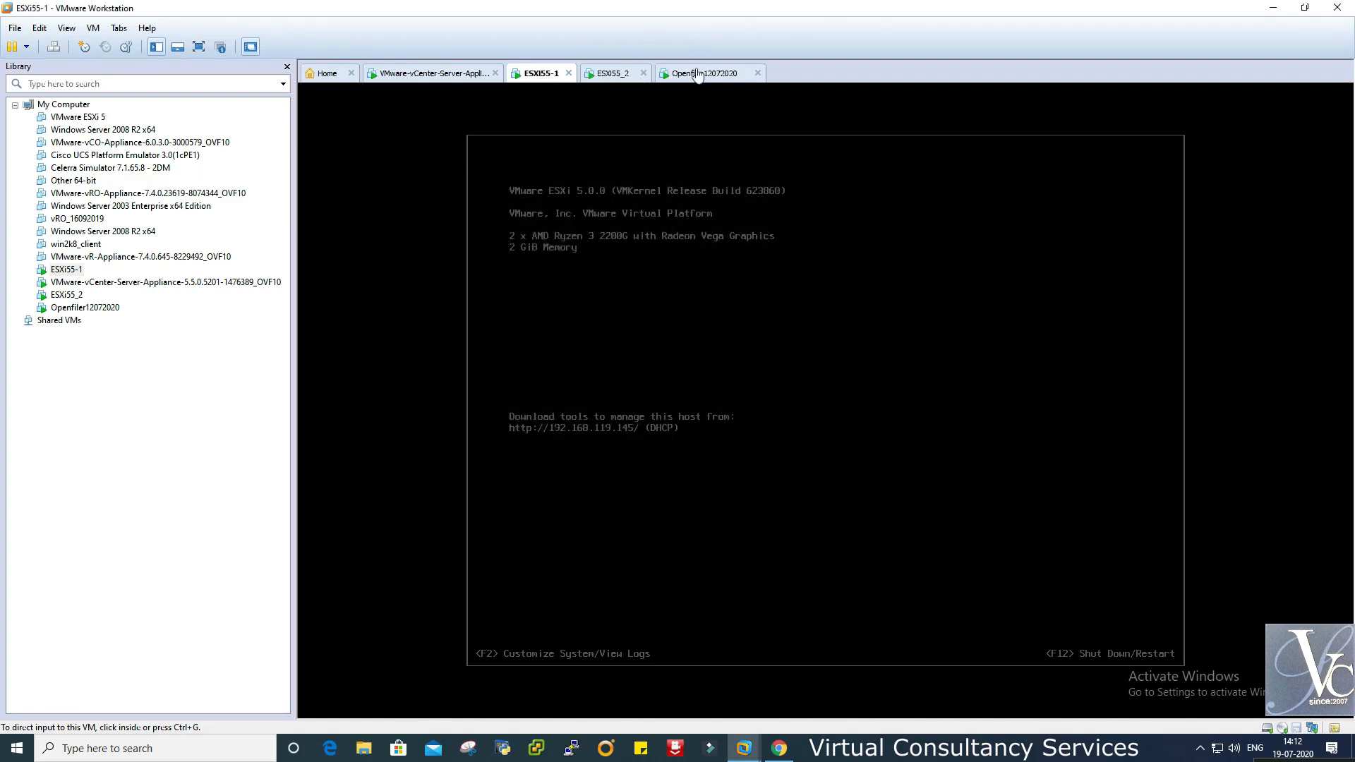
{"action": "right_click", "coordinate": [697, 74]}
{"action": "left_click", "coordinate": [747, 276]}
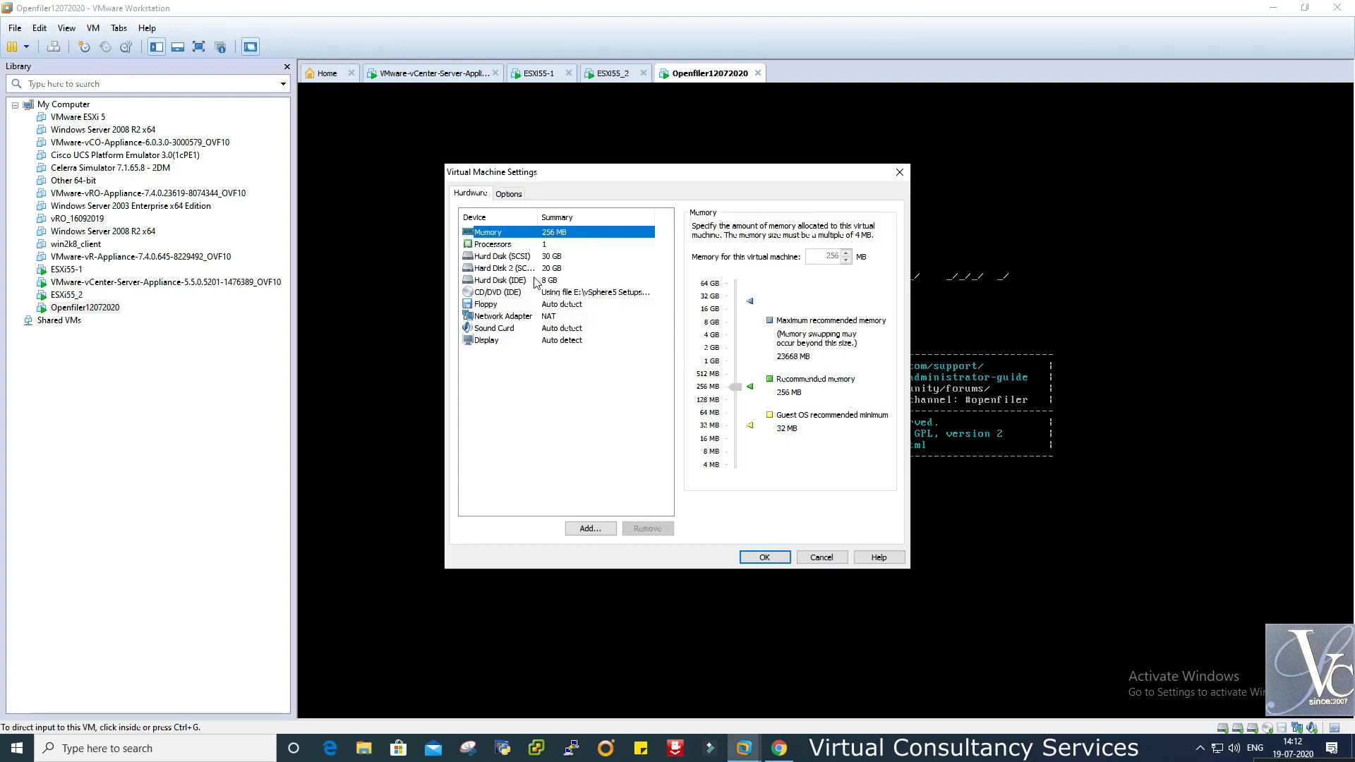
{"action": "left_click", "coordinate": [534, 281]}
{"action": "left_click", "coordinate": [524, 257]}
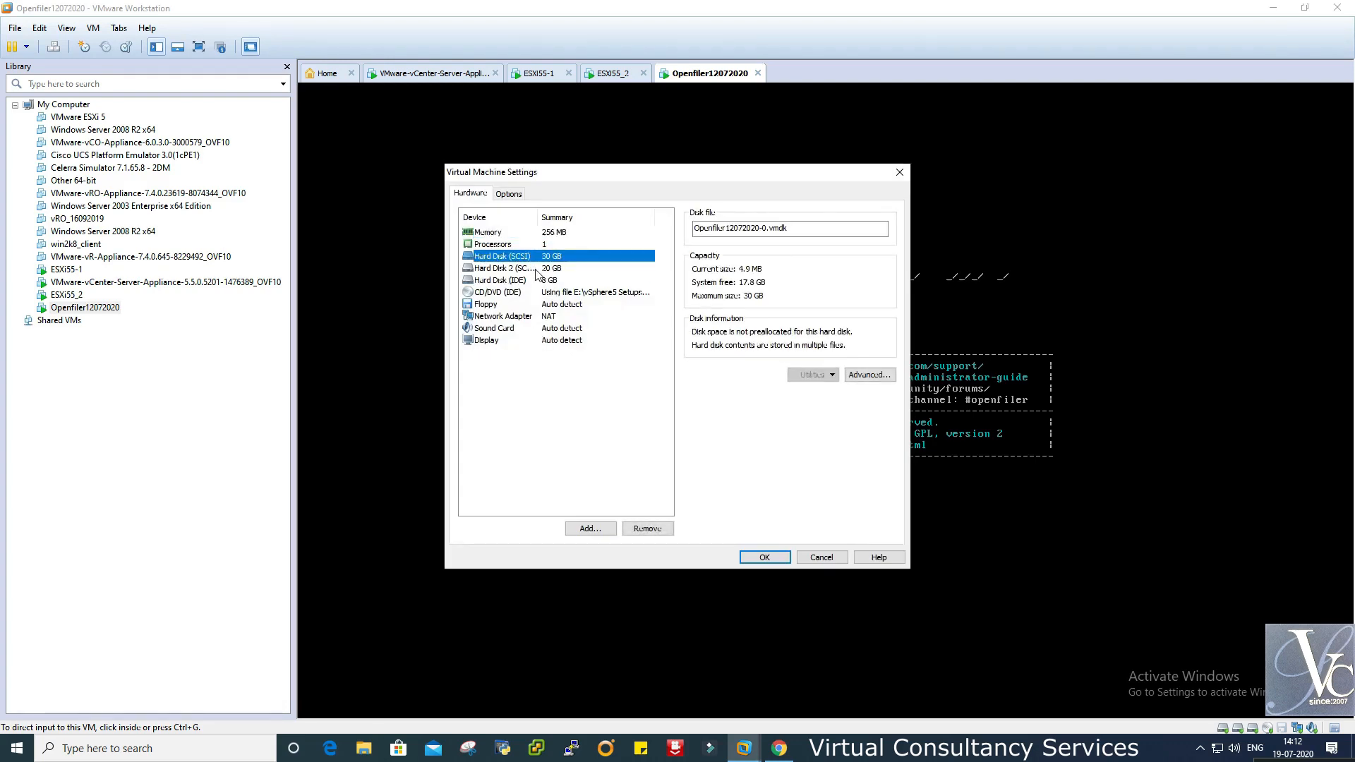
{"action": "left_click", "coordinate": [536, 272]}
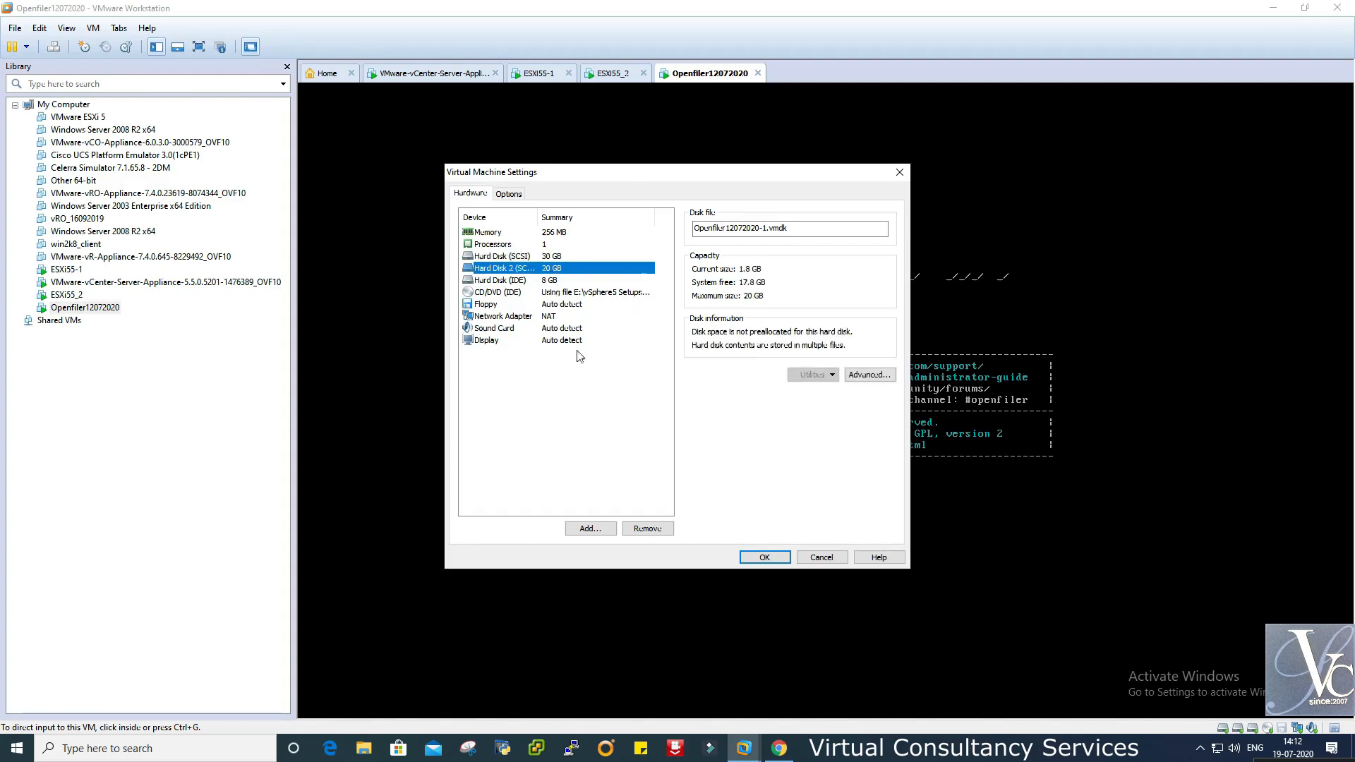
{"action": "left_click", "coordinate": [823, 557]}
{"action": "left_click", "coordinate": [777, 750]}
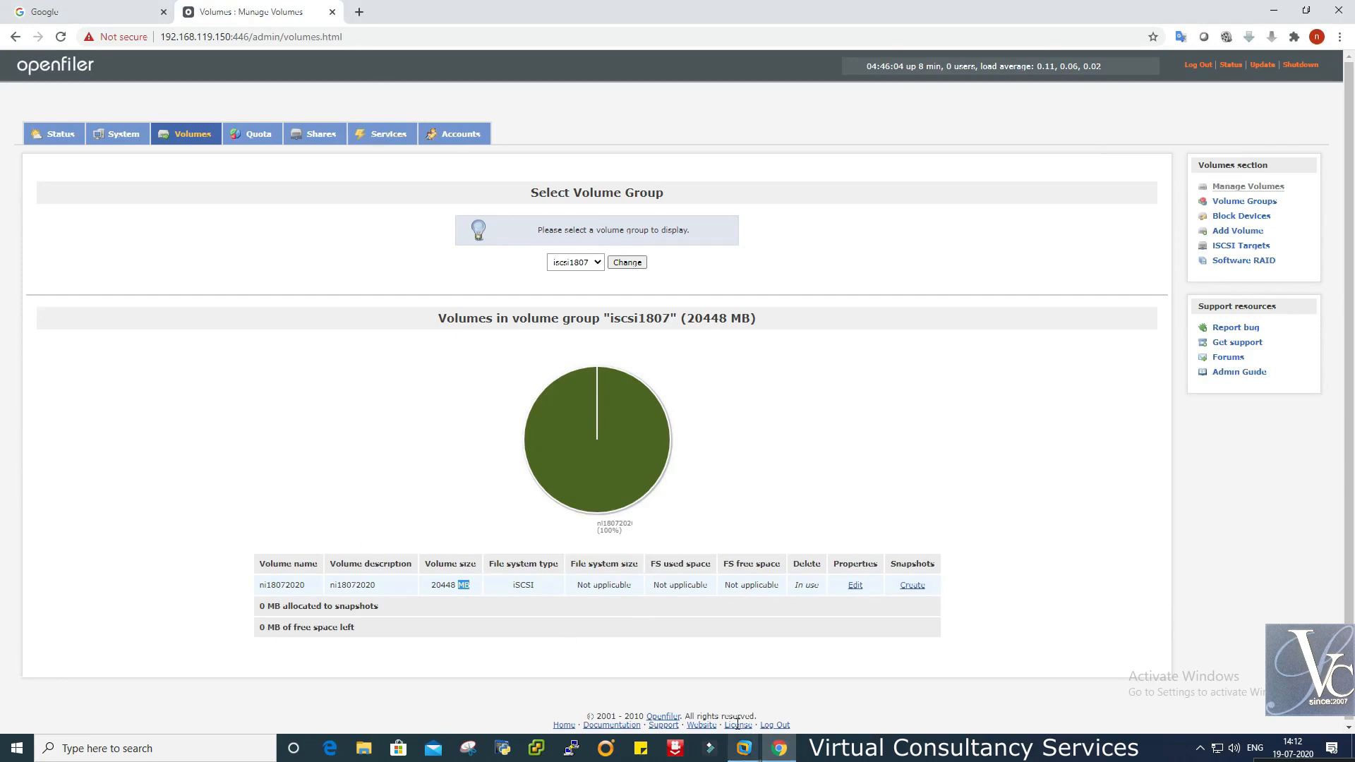
- Log in to vCenter 192.168.119.146 with the administrator credentials and accept the certificate warning
{"action": "mouse_move", "coordinate": [748, 759]}
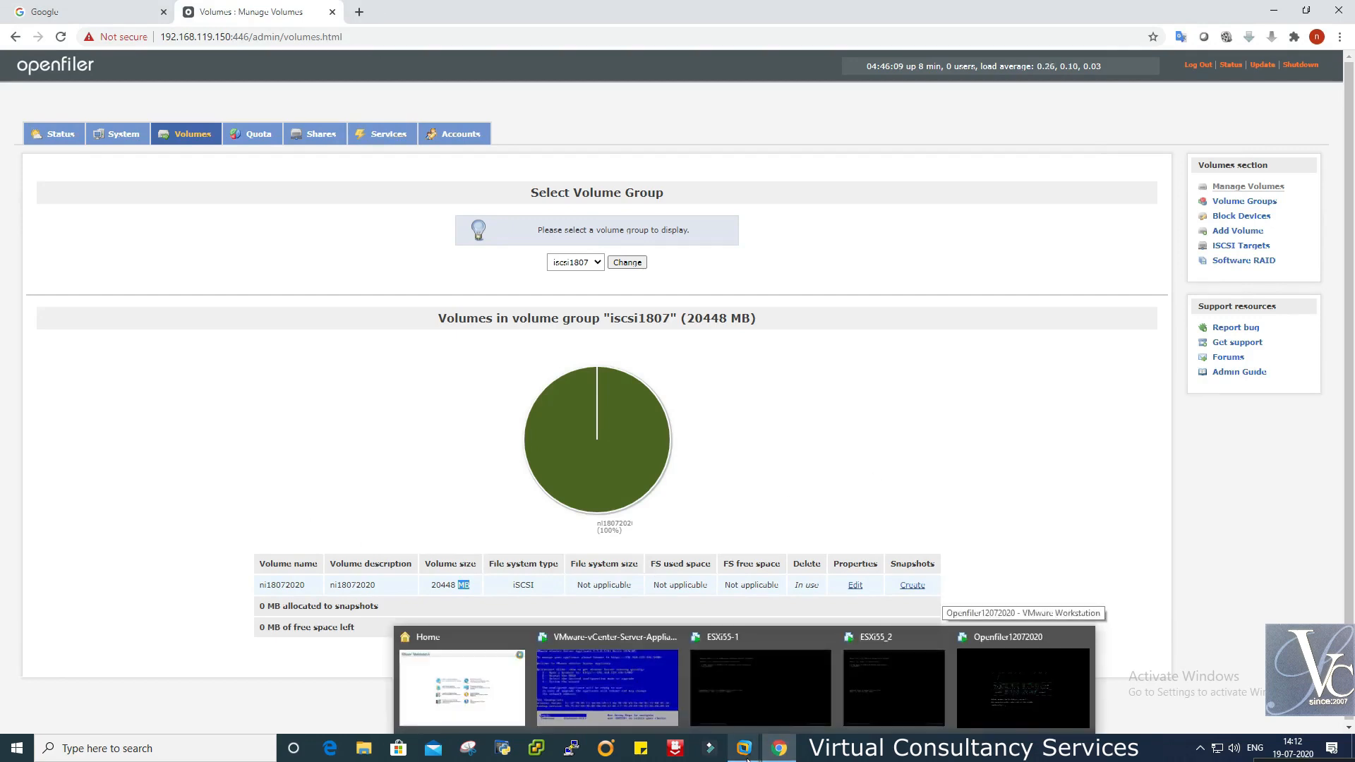
{"action": "left_click", "coordinate": [876, 387]}
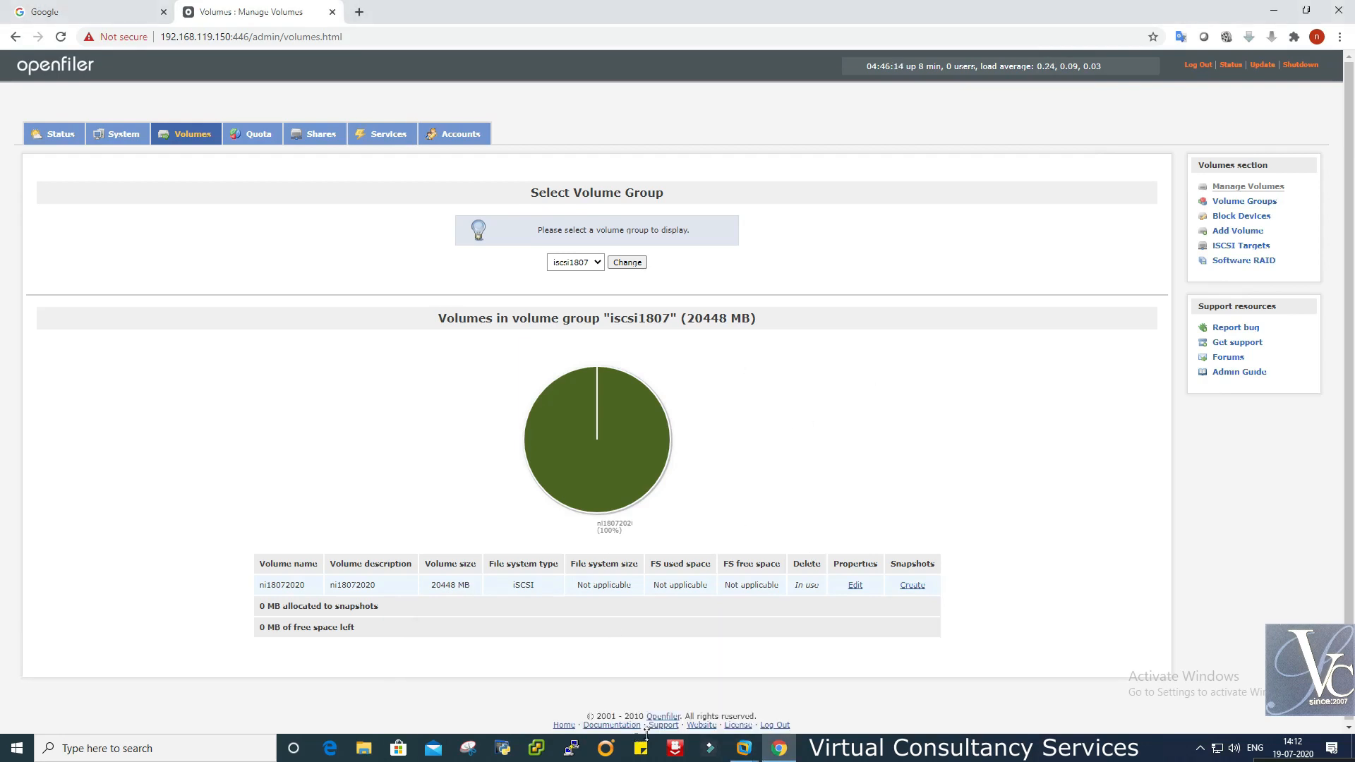
{"action": "left_click", "coordinate": [651, 691]}
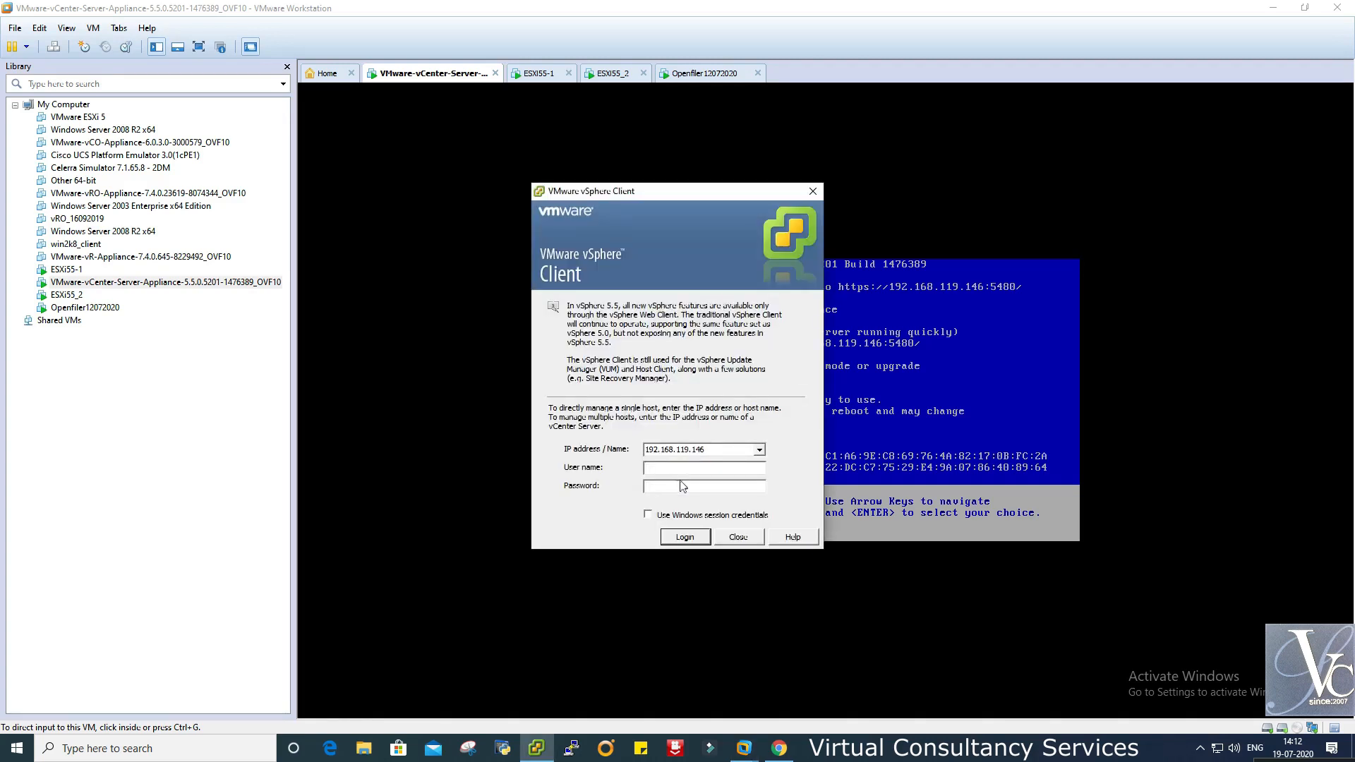
{"action": "type", "text": "administrator@vsphere.localvmware1!"}
{"action": "key", "text": "Return"}
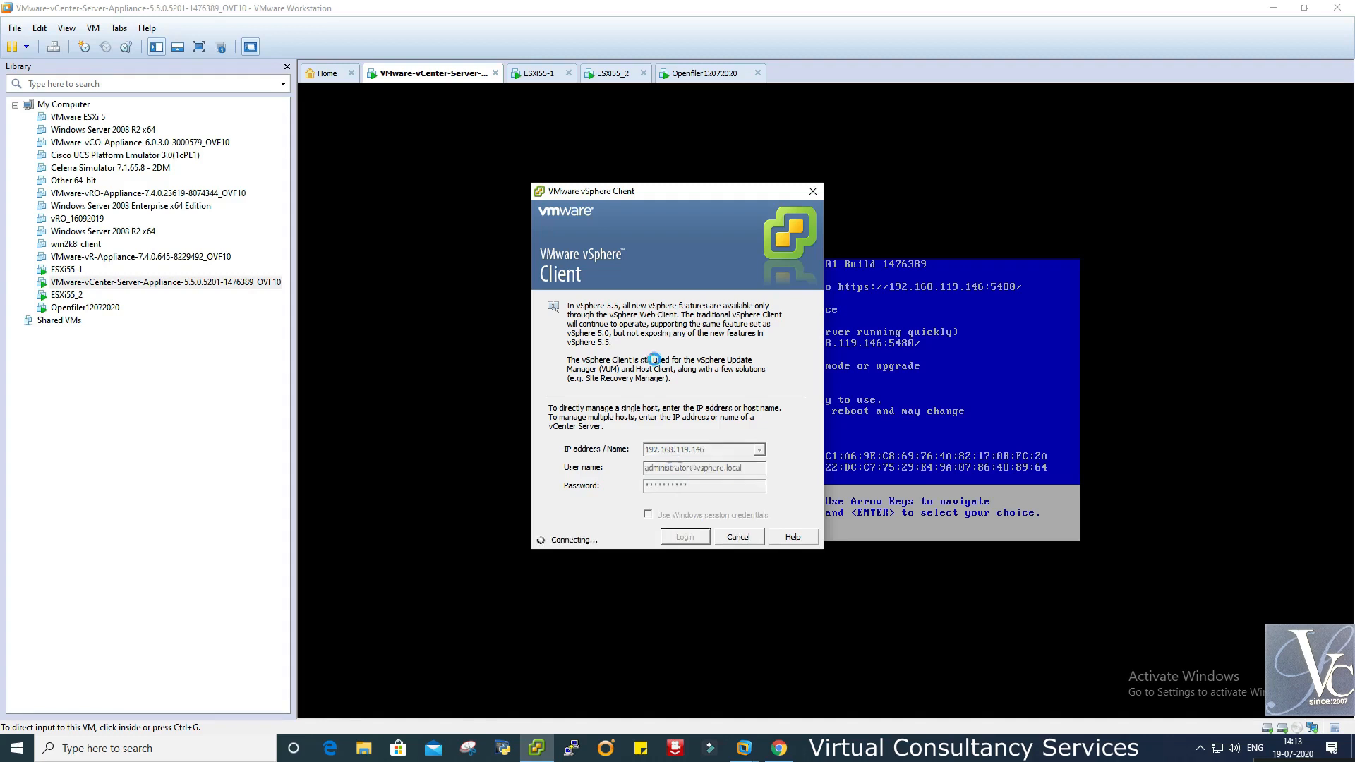
{"action": "left_click", "coordinate": [741, 427]}
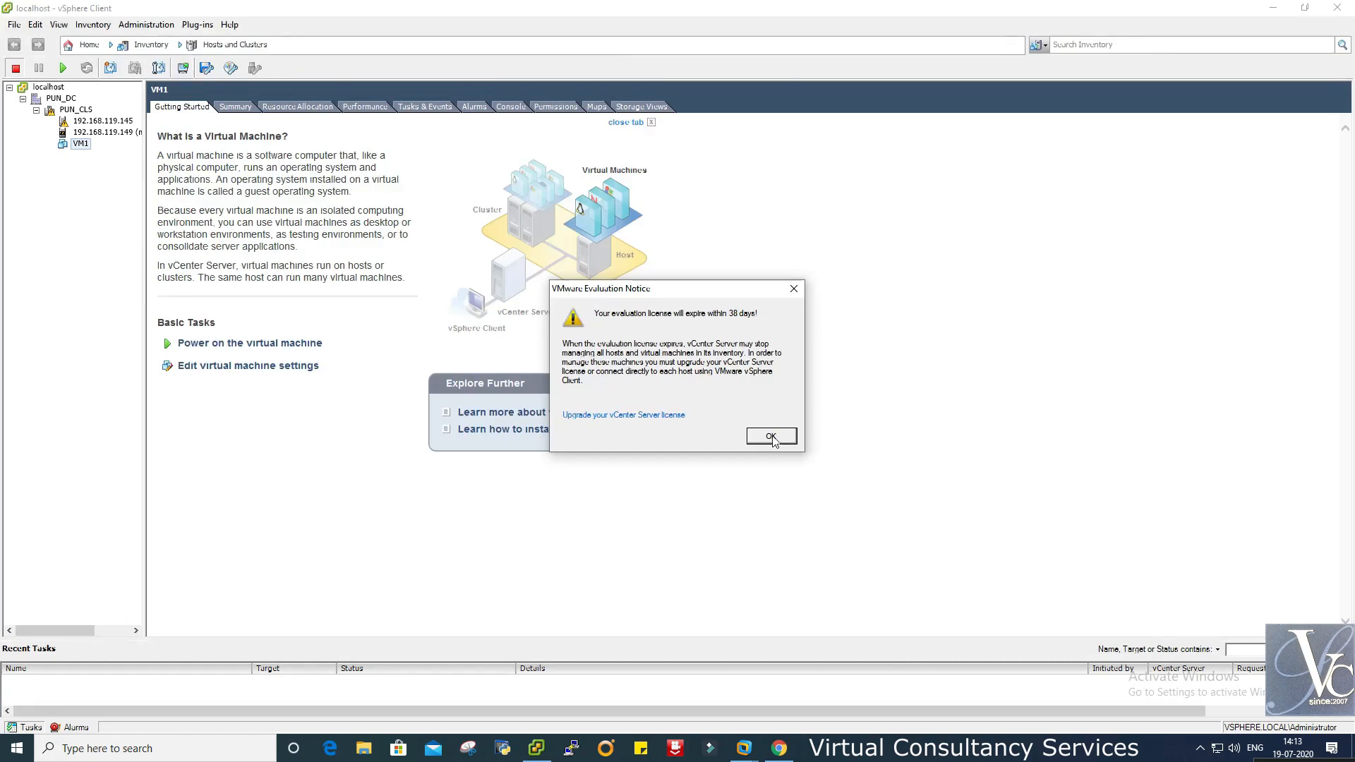
- Dismiss the evaluation notice, widen the inventory pane, and inspect hosts 192.168.119.149, 192.168.119.145 and VM1
{"action": "left_click", "coordinate": [770, 437]}
{"action": "left_click_drag", "start_coordinate": [144, 196], "coordinate": [241, 210]}
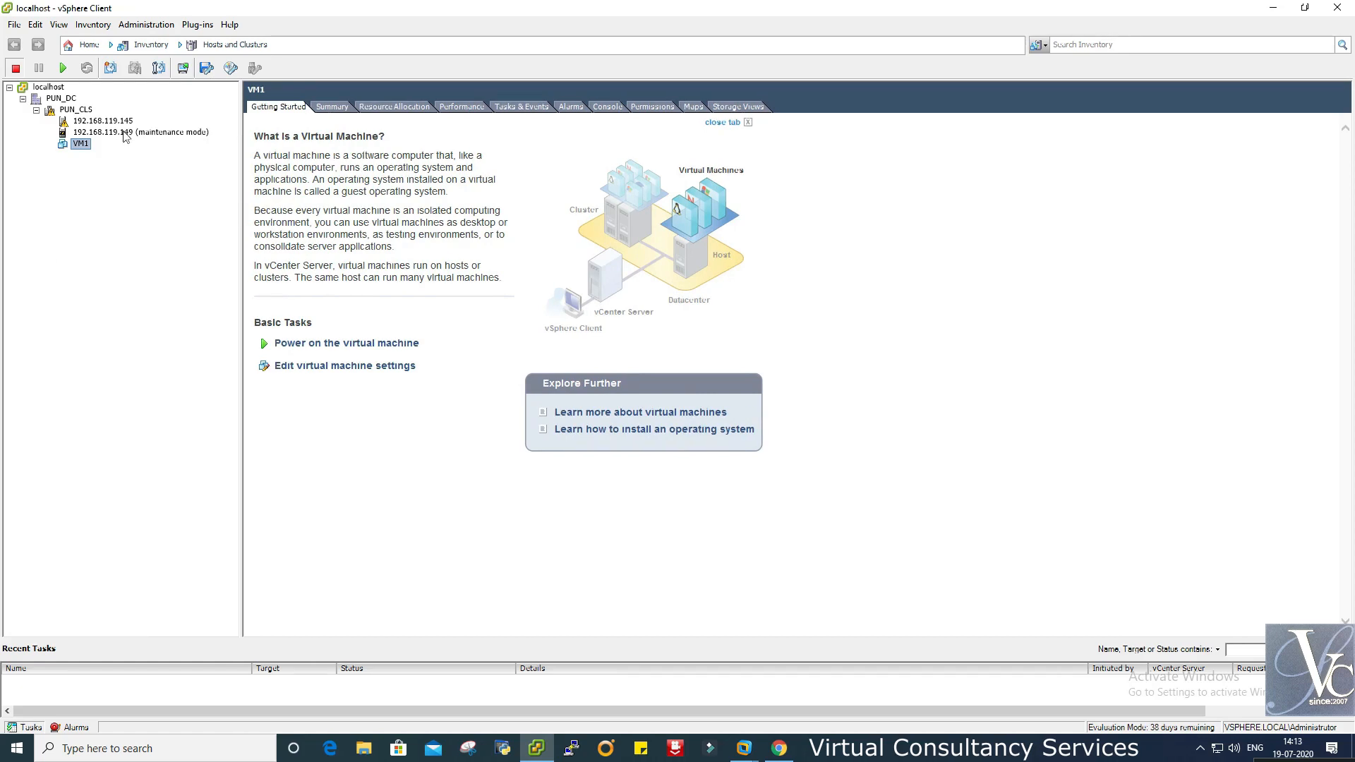
{"action": "left_click", "coordinate": [125, 134]}
{"action": "left_click", "coordinate": [90, 122]}
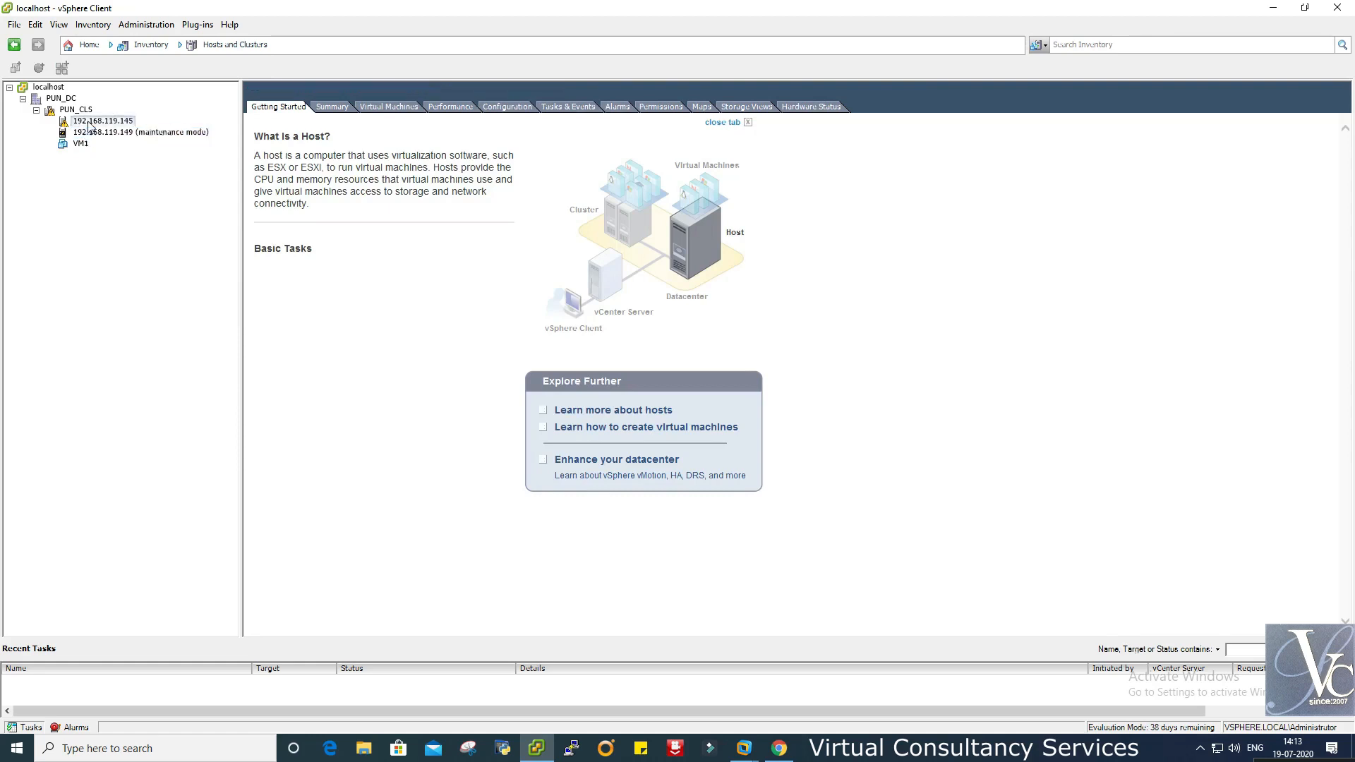
{"action": "left_click", "coordinate": [79, 144]}
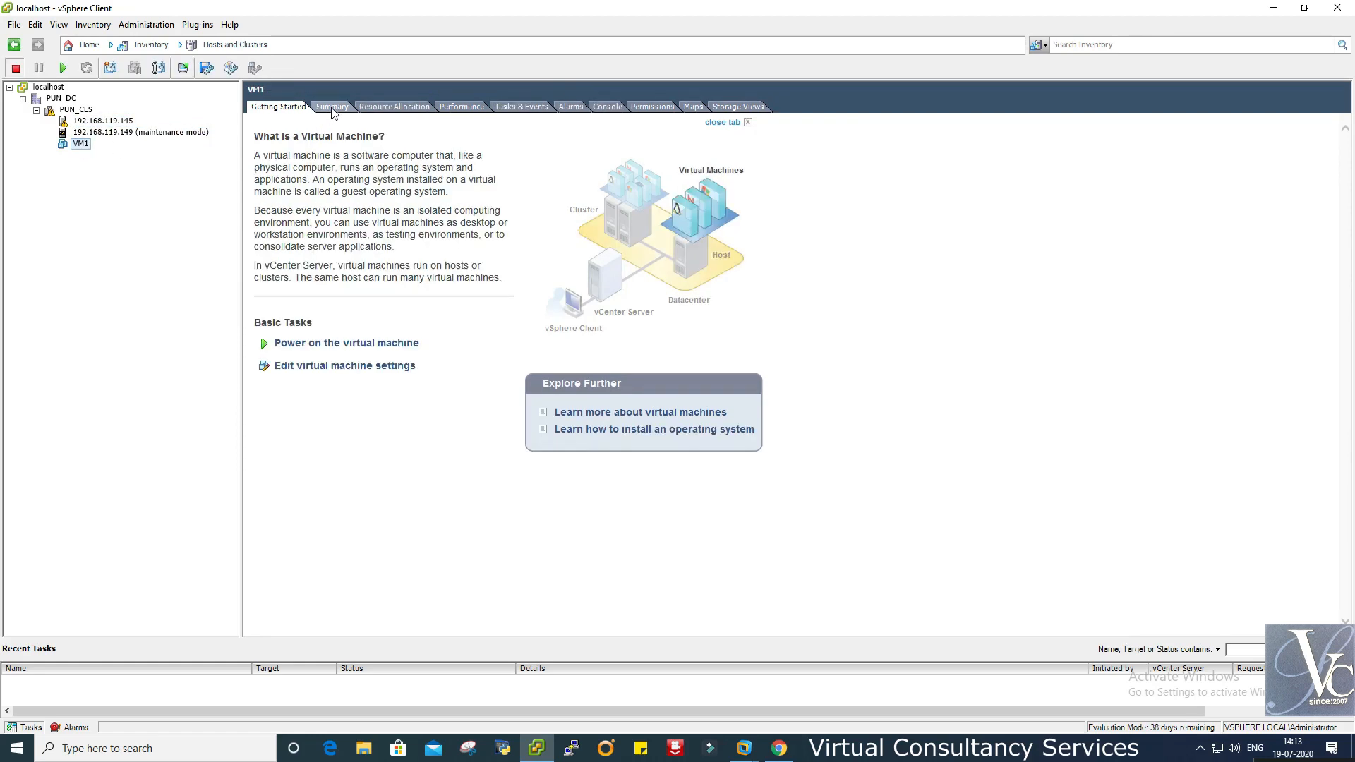
{"action": "left_click", "coordinate": [333, 111]}
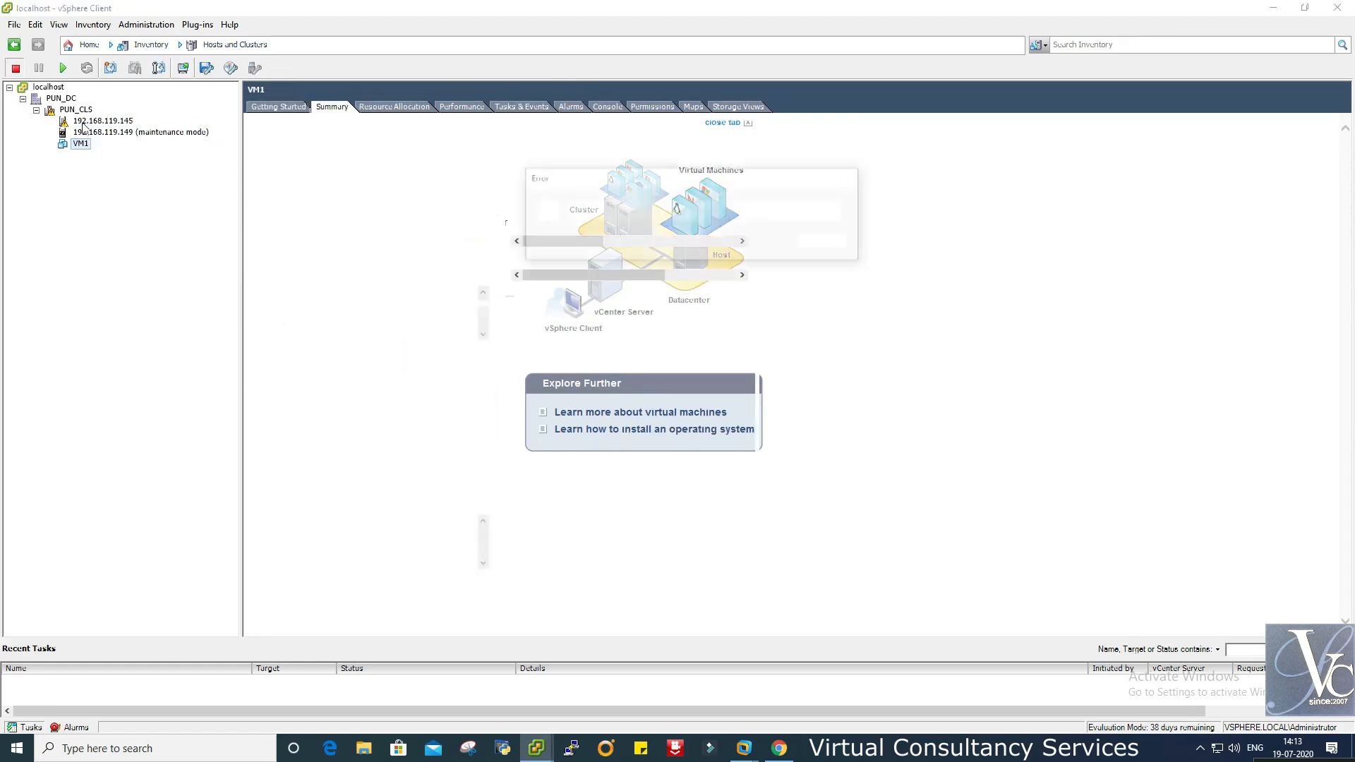
{"action": "left_click", "coordinate": [821, 243]}
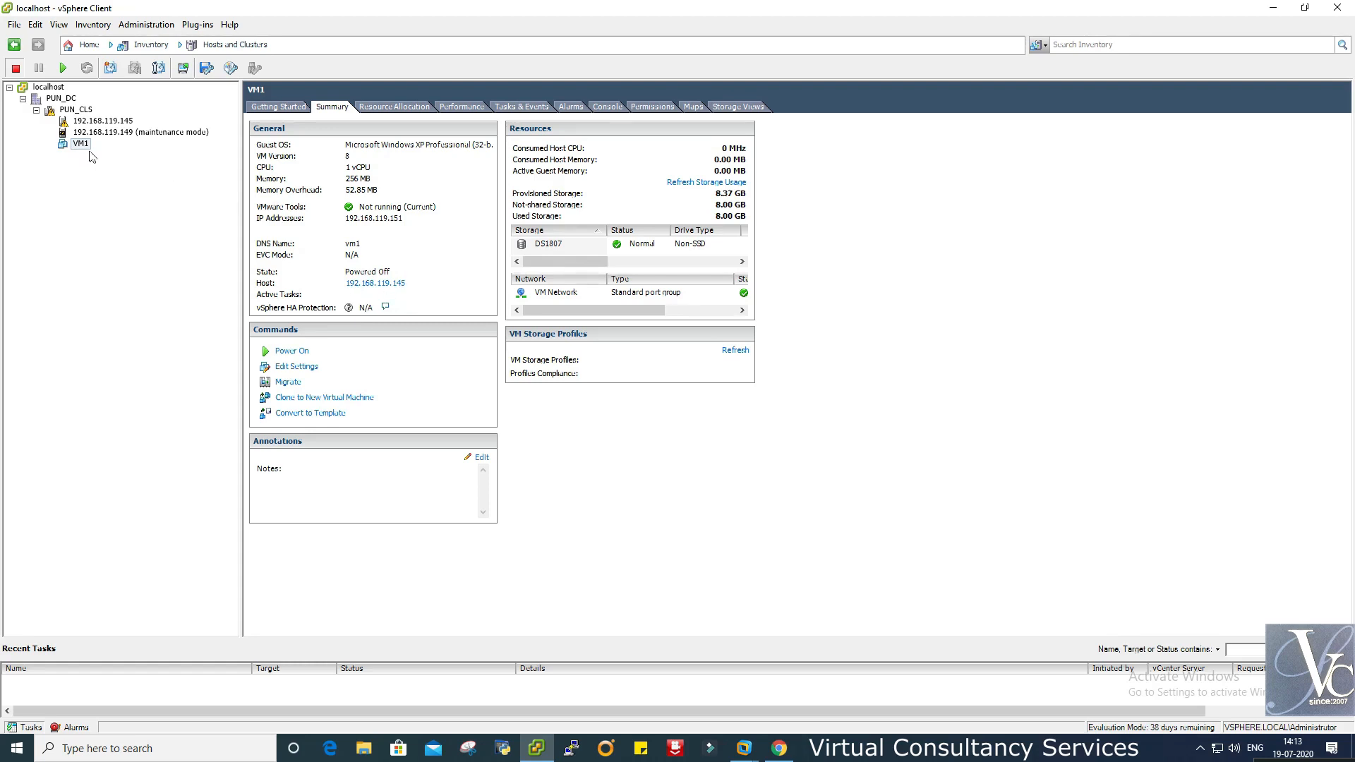
- Take host 192.168.119.149 out of maintenance mode
{"action": "left_click", "coordinate": [106, 132]}
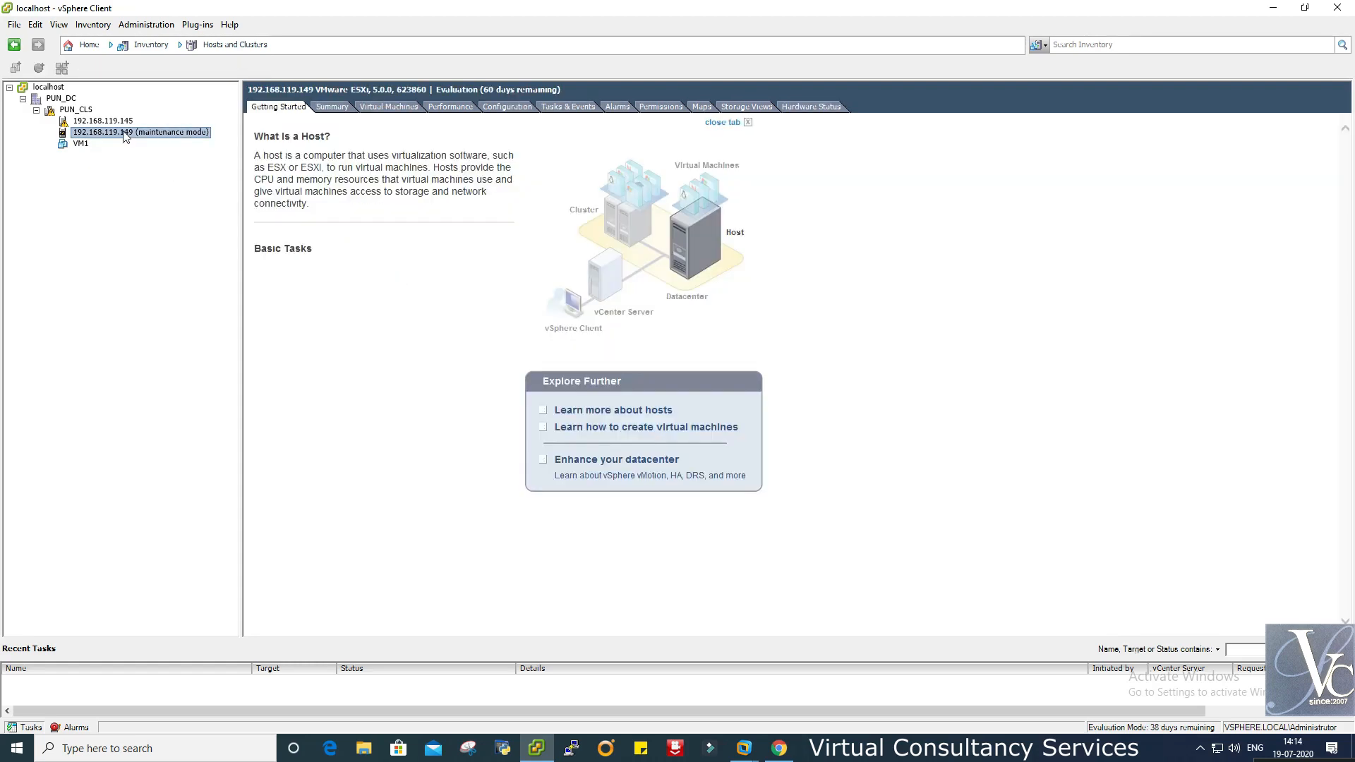
{"action": "right_click", "coordinate": [124, 133]}
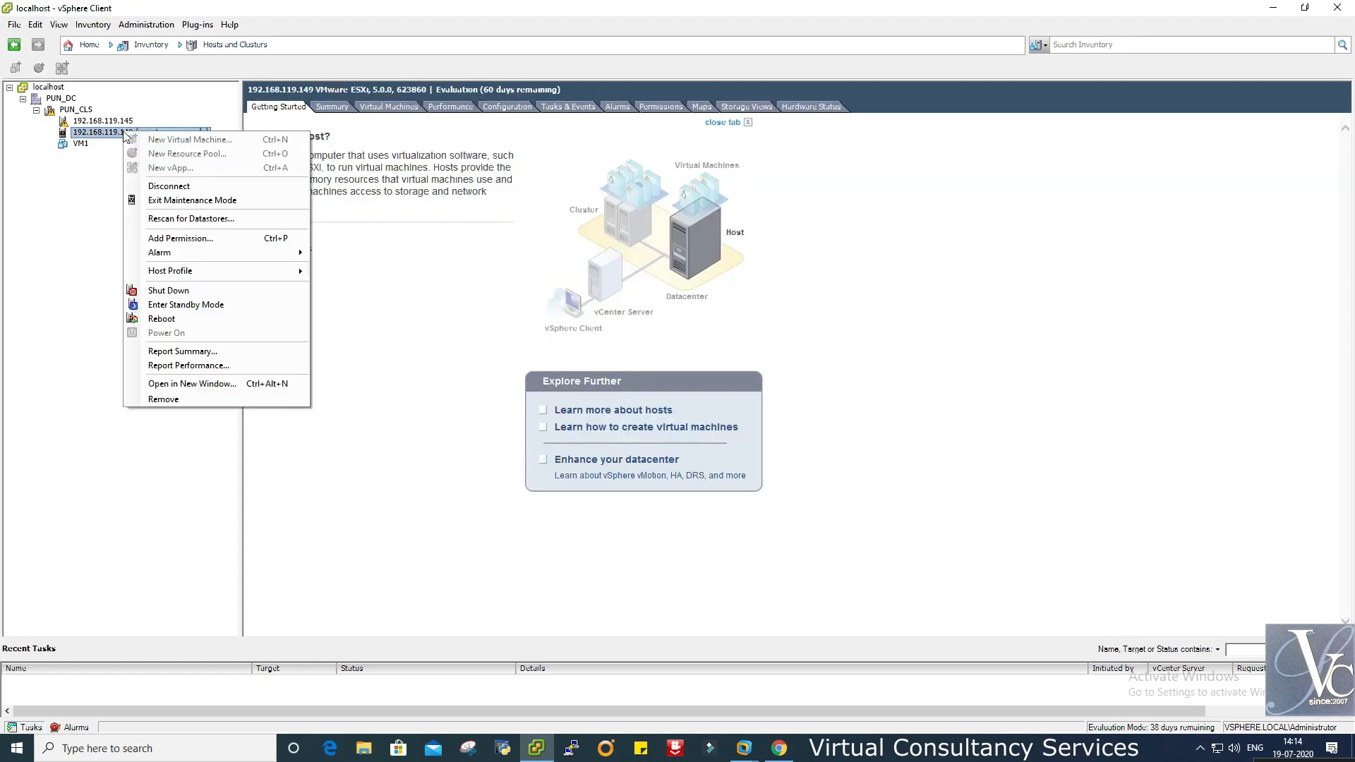
{"action": "left_click", "coordinate": [230, 203]}
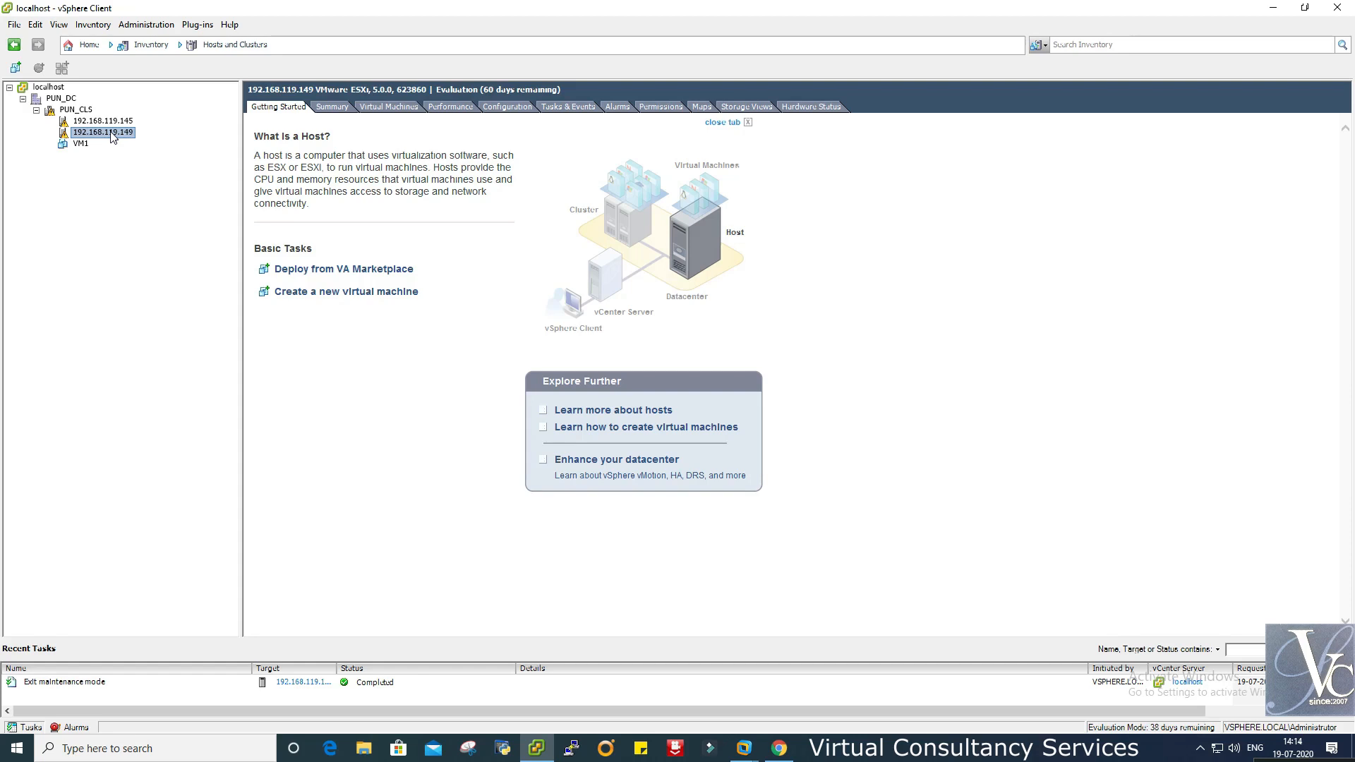
- Power on VM1 from its right-click Power menu
{"action": "left_click", "coordinate": [77, 144]}
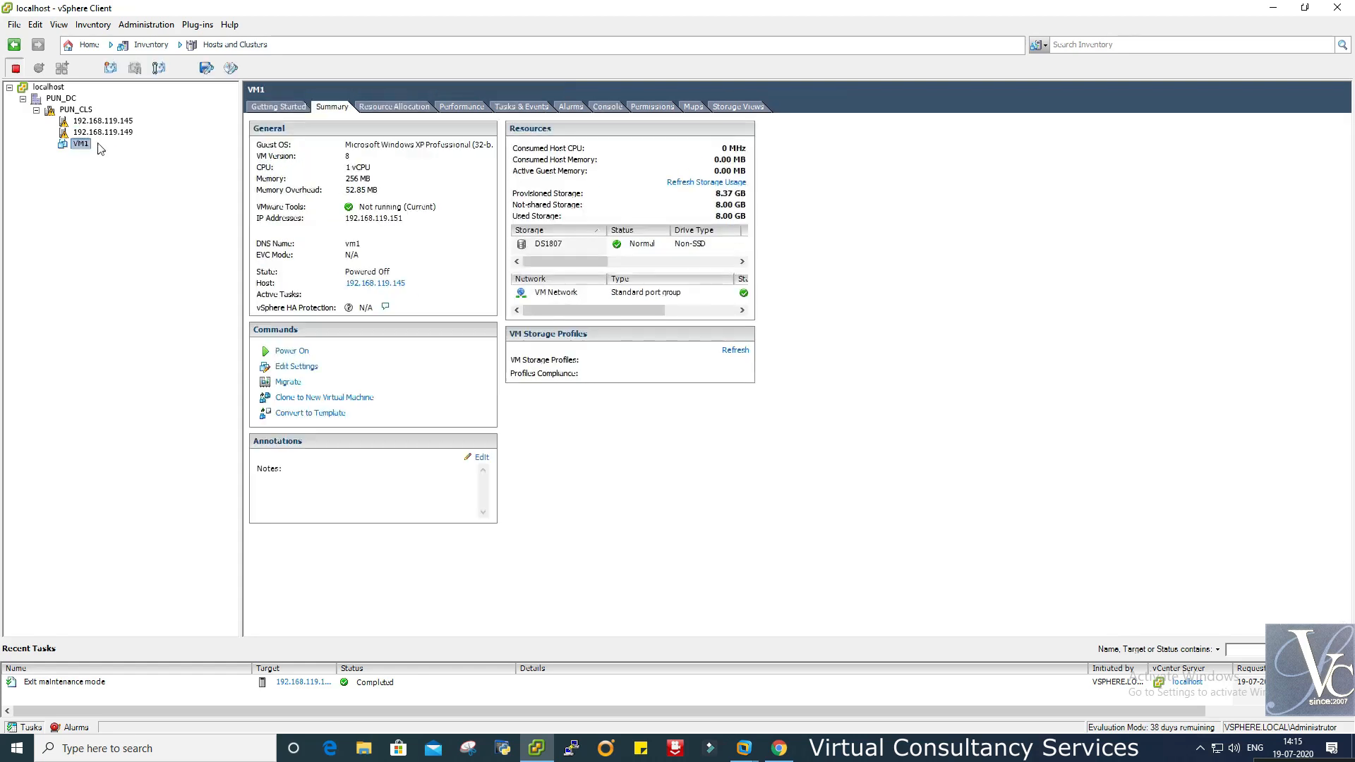
{"action": "right_click", "coordinate": [84, 144]}
{"action": "mouse_move", "coordinate": [156, 154]}
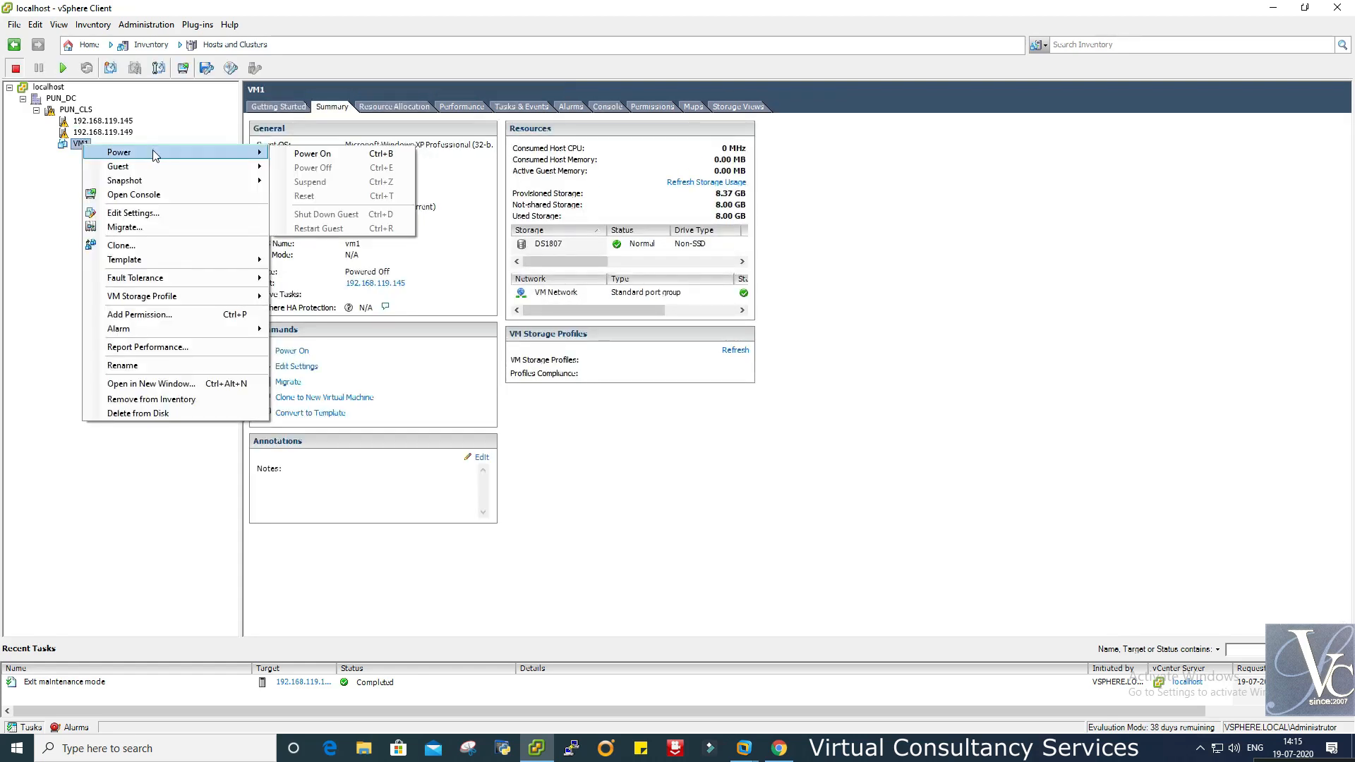
{"action": "left_click", "coordinate": [314, 155]}
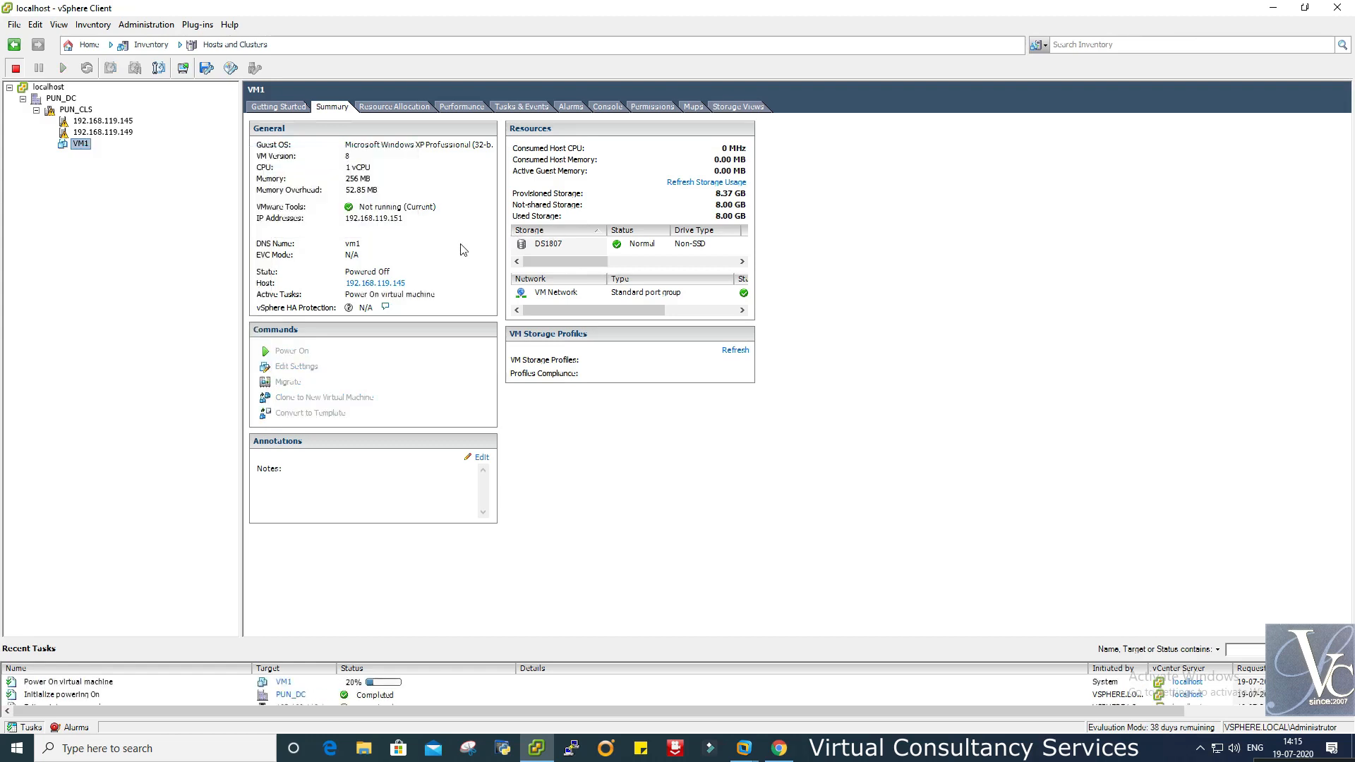
- Reopen VM1's actions and power options, closing them without choosing anything
{"action": "right_click", "coordinate": [83, 145]}
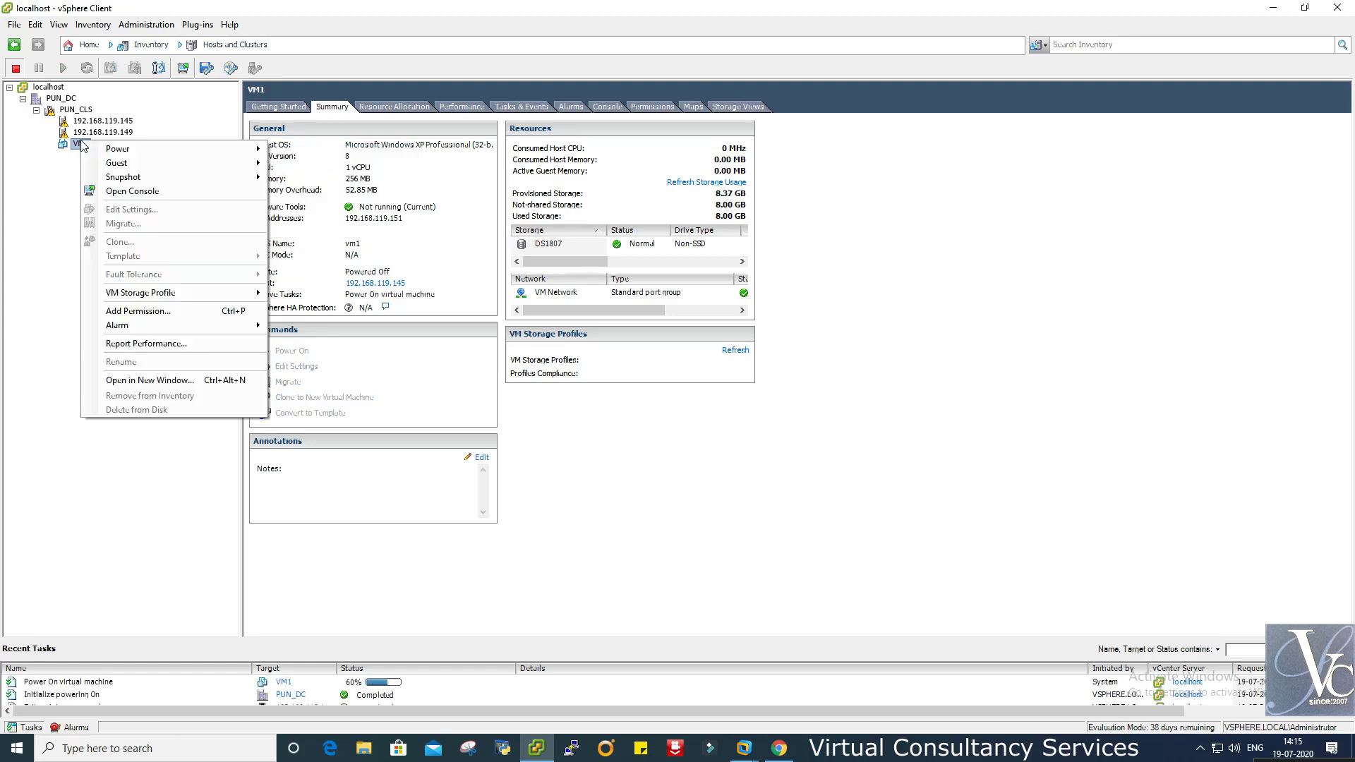
{"action": "left_click", "coordinate": [79, 146]}
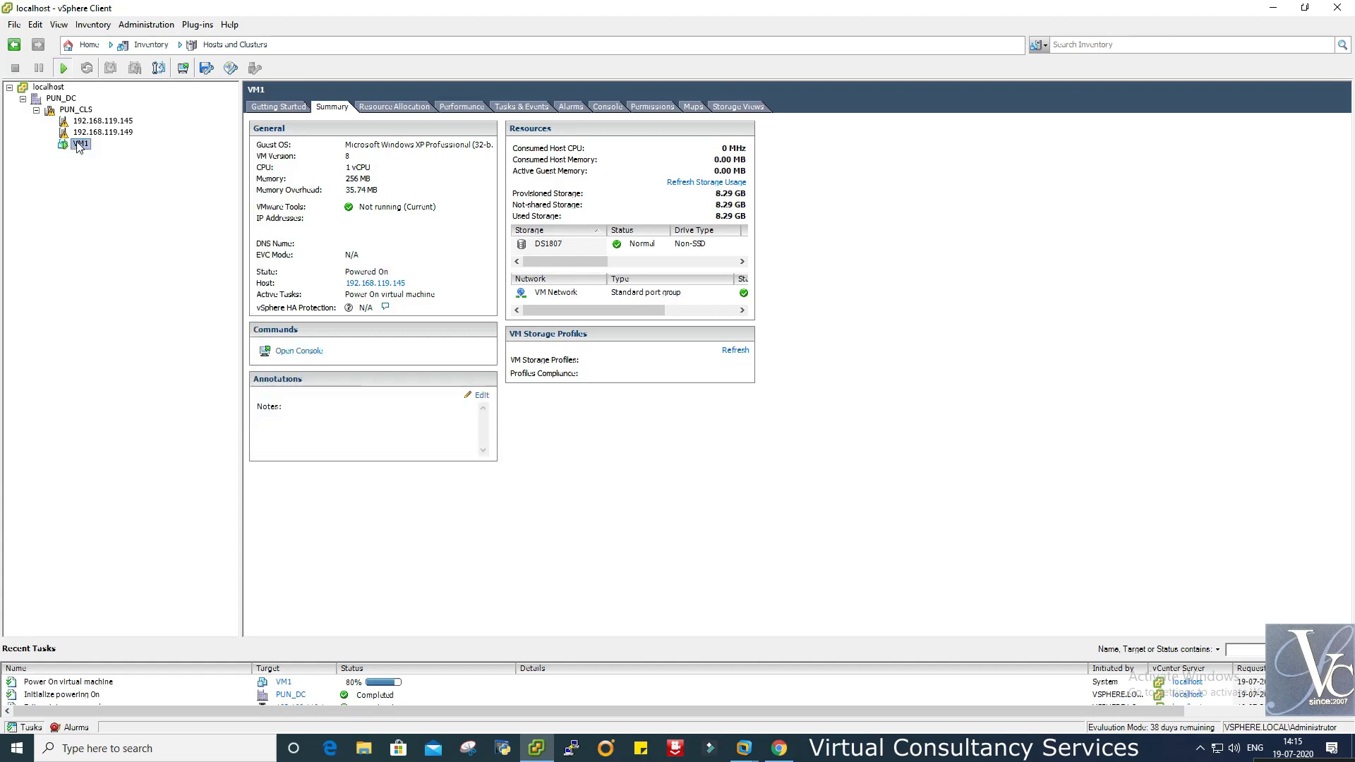
{"action": "right_click", "coordinate": [79, 147]}
{"action": "mouse_move", "coordinate": [177, 150]}
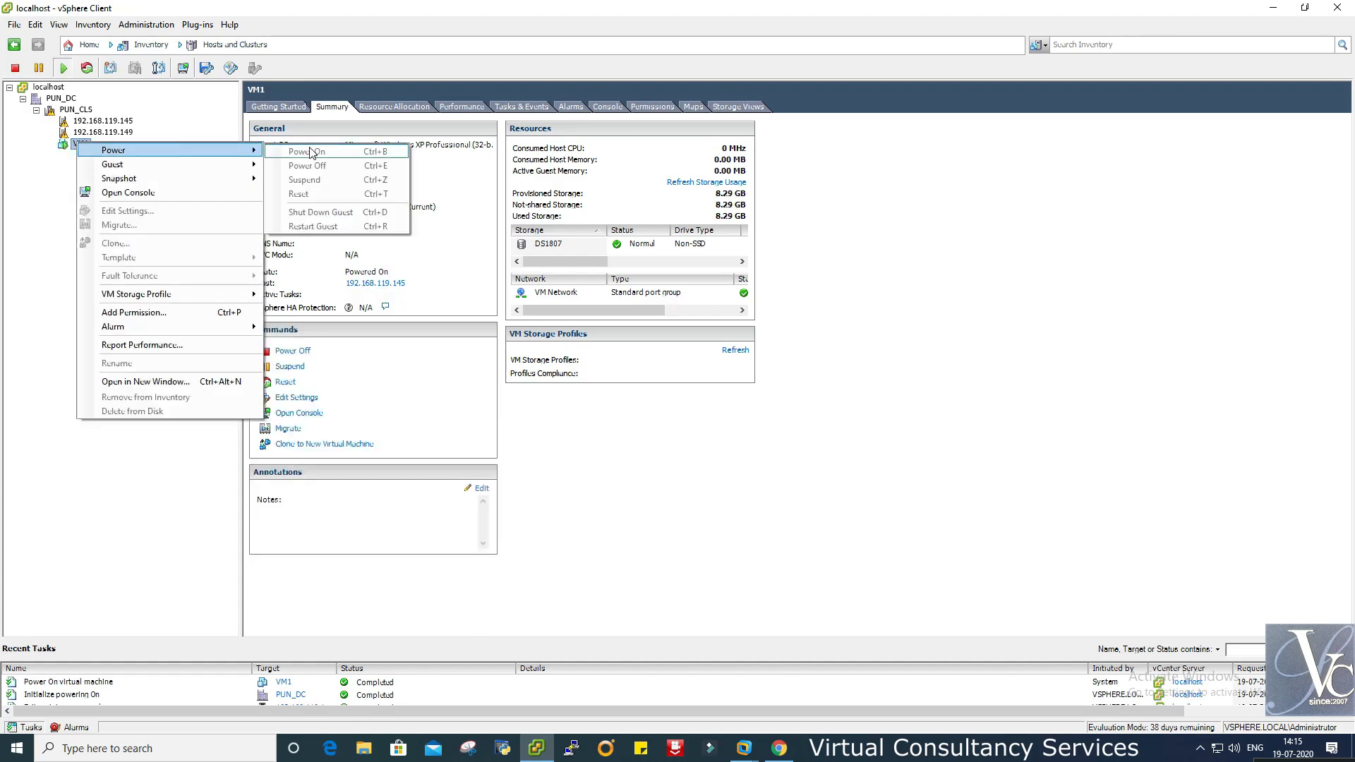
{"action": "left_click", "coordinate": [1045, 202]}
{"action": "right_click", "coordinate": [79, 145]}
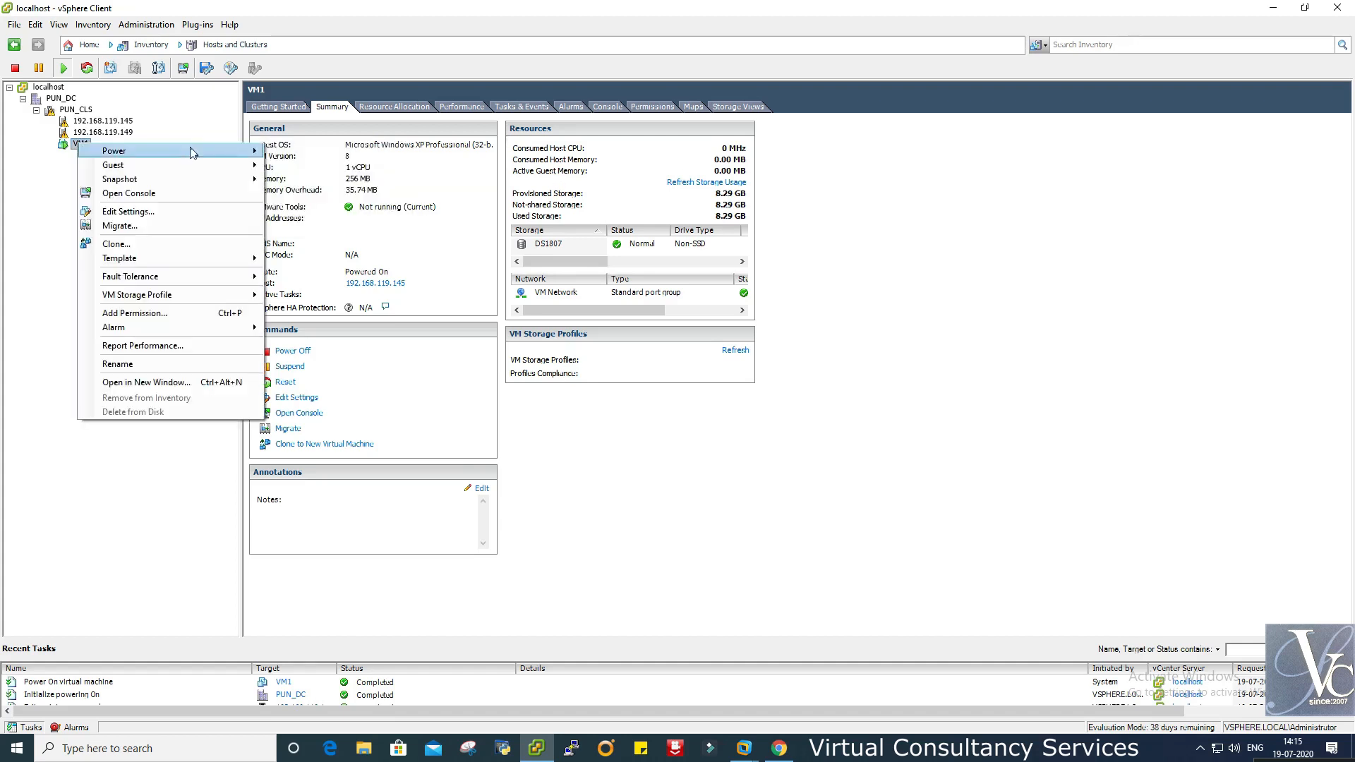
{"action": "mouse_move", "coordinate": [233, 154]}
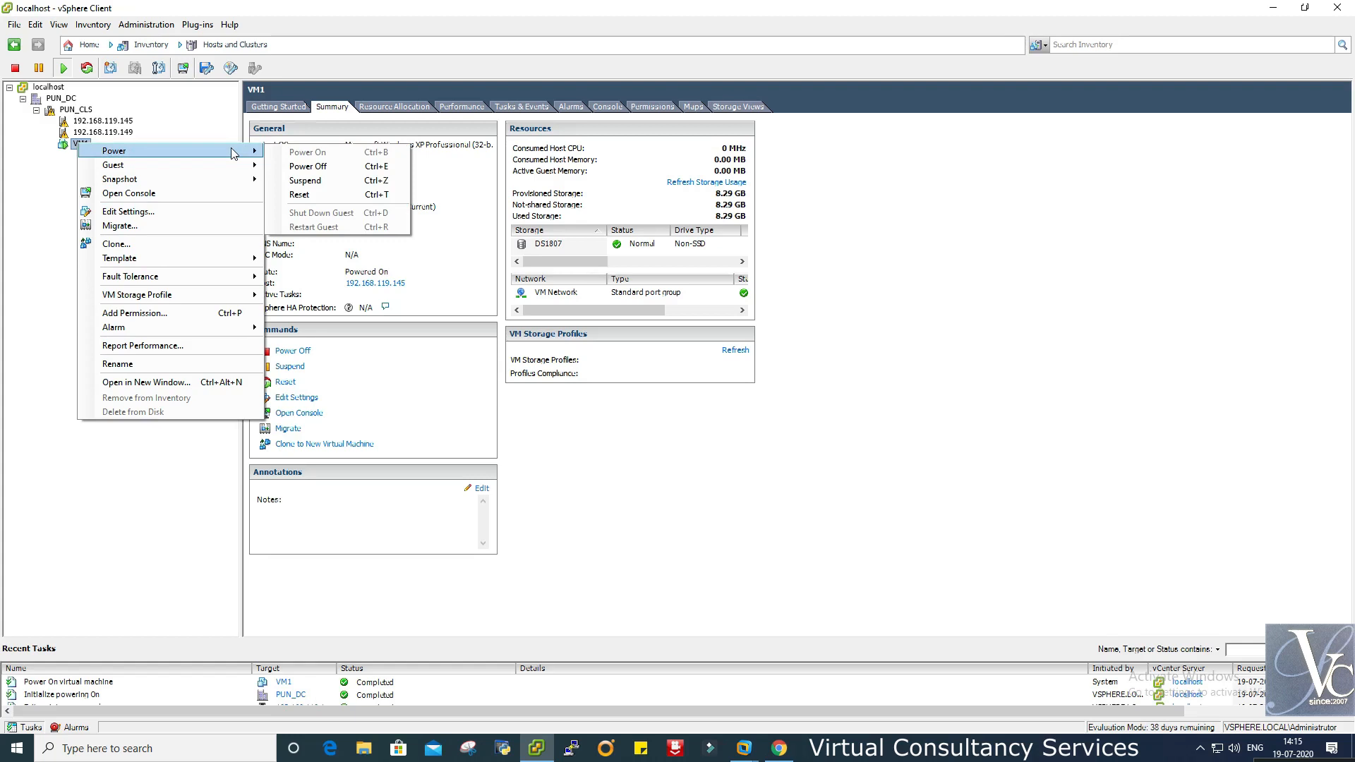
{"action": "left_click", "coordinate": [445, 10]}
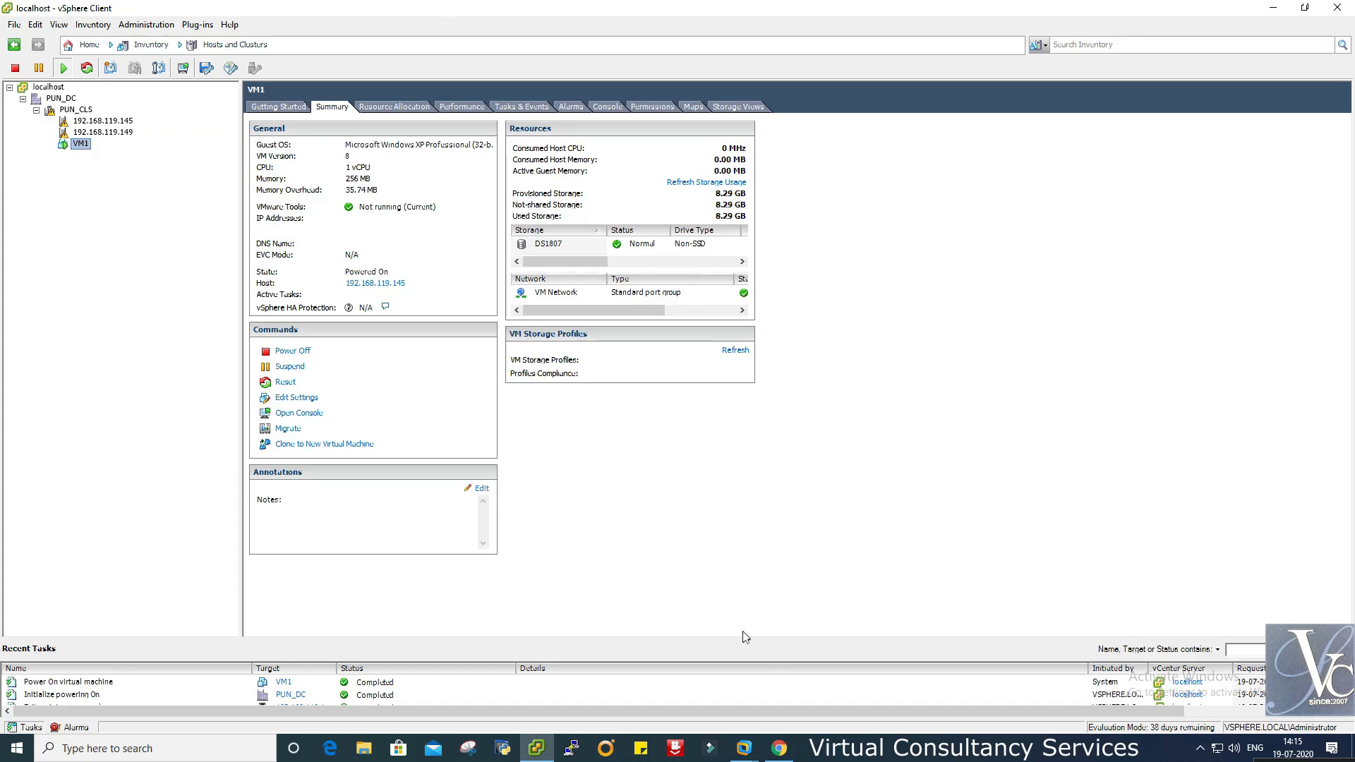
- Open VM1's console and move it aside to watch Windows XP boot
{"action": "right_click", "coordinate": [80, 147]}
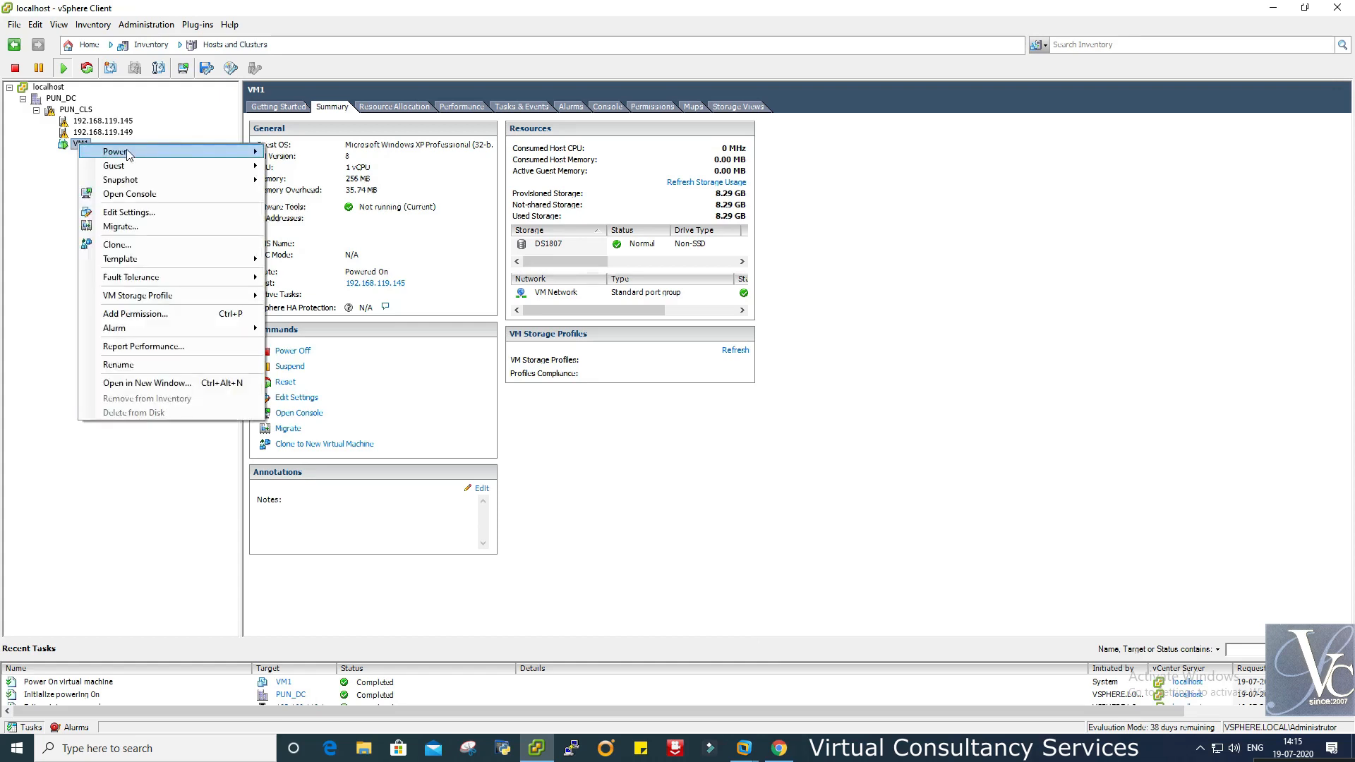
{"action": "left_click", "coordinate": [149, 196]}
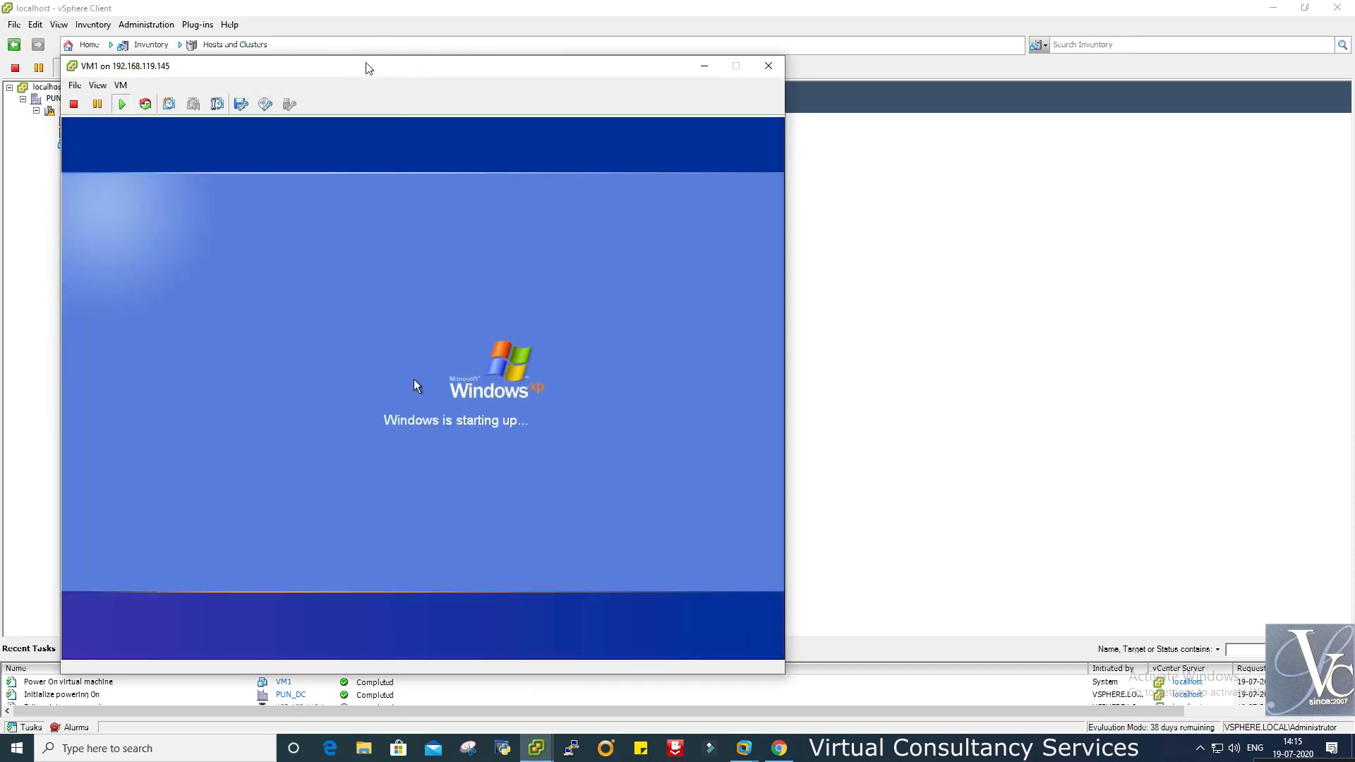
{"action": "left_click_drag", "start_coordinate": [366, 66], "coordinate": [671, 60]}
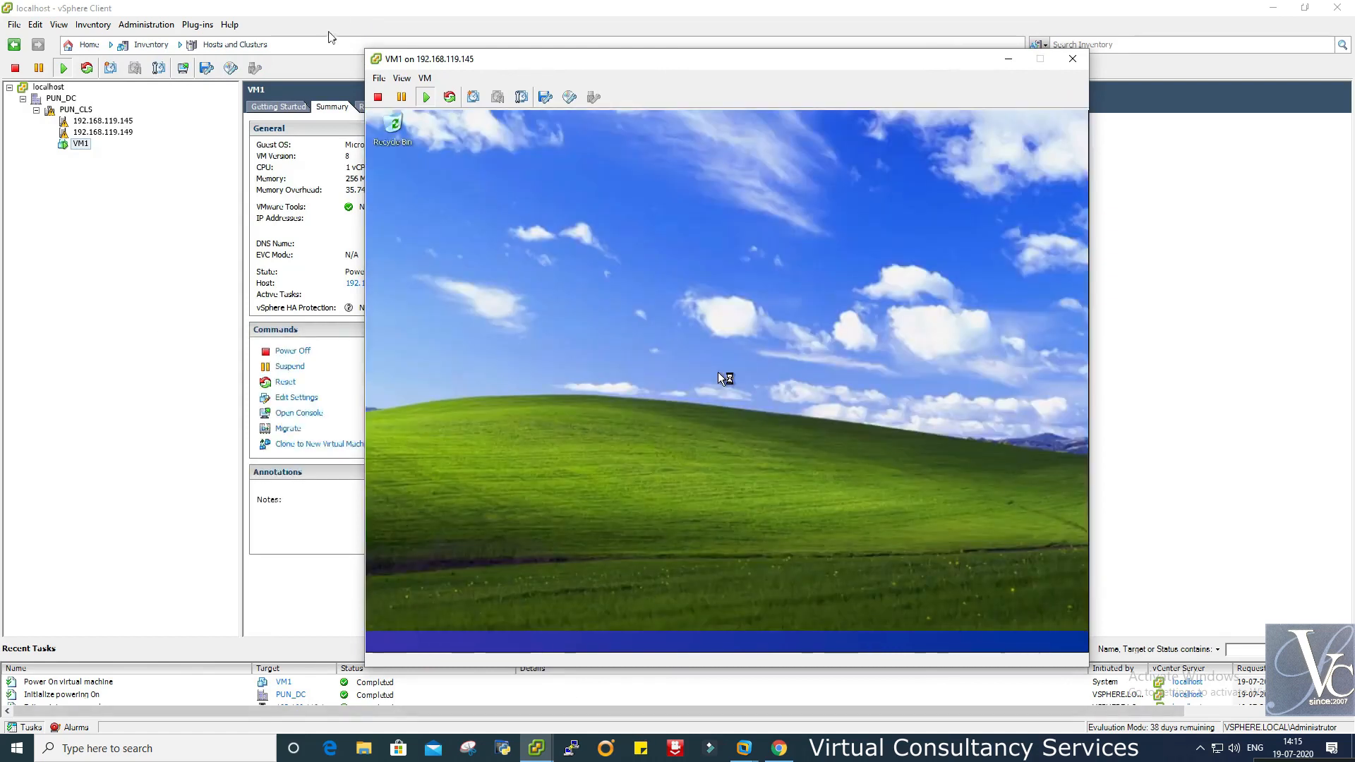
{"action": "left_click", "coordinate": [336, 6]}
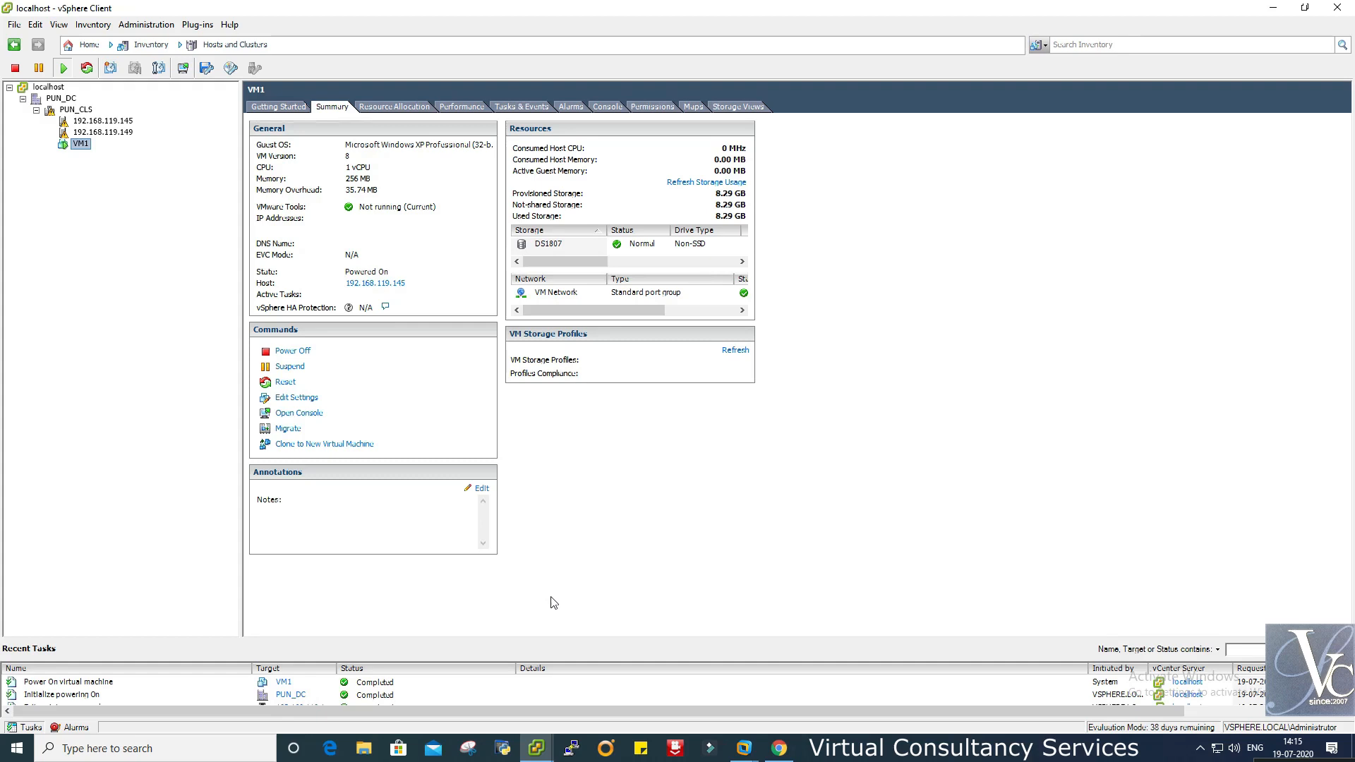
{"action": "key", "text": "super+r"}
- In Command Prompt, run a continuous ping -a to 192.168.119.151, fixing the mistyped 'pign'
{"action": "type", "text": "cmd"}
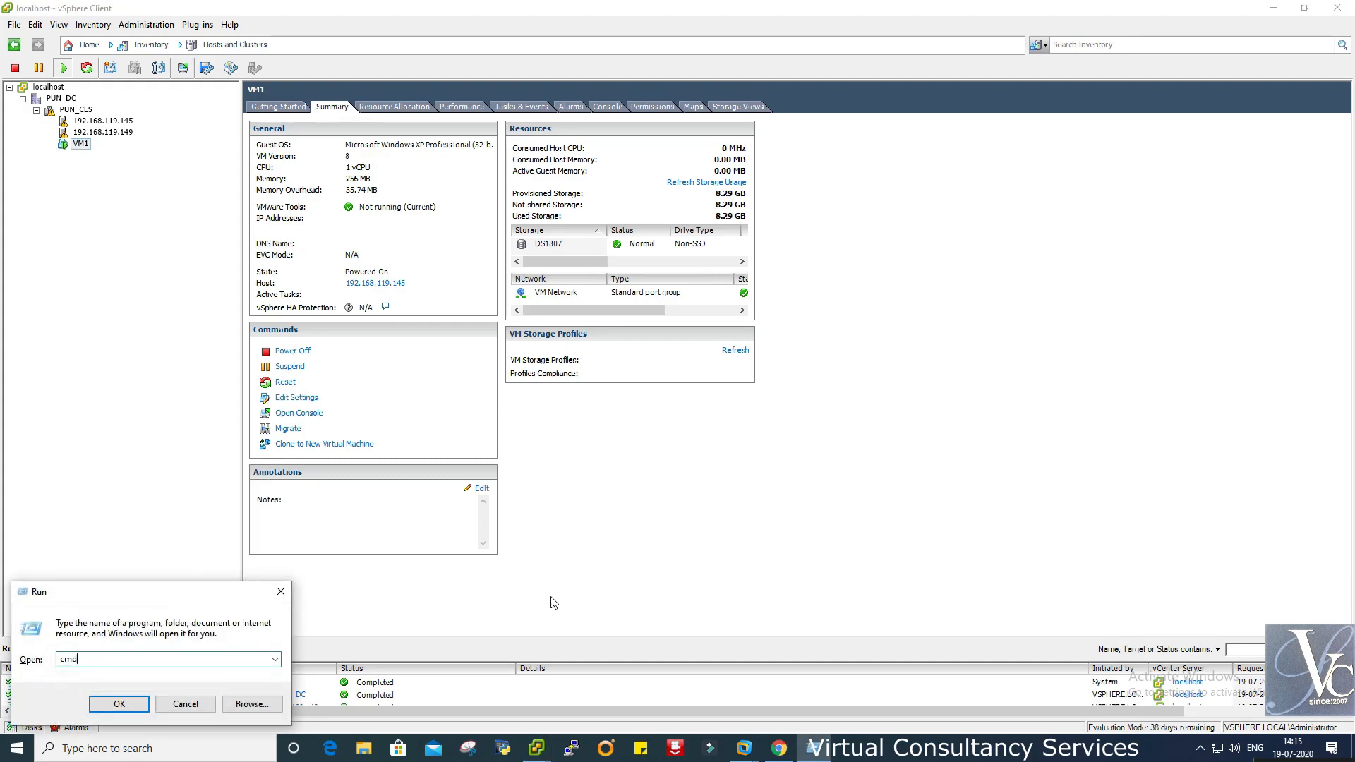
{"action": "key", "text": "Return"}
{"action": "left_click_drag", "start_coordinate": [321, 86], "coordinate": [900, 318]}
{"action": "type", "text": "pign"}
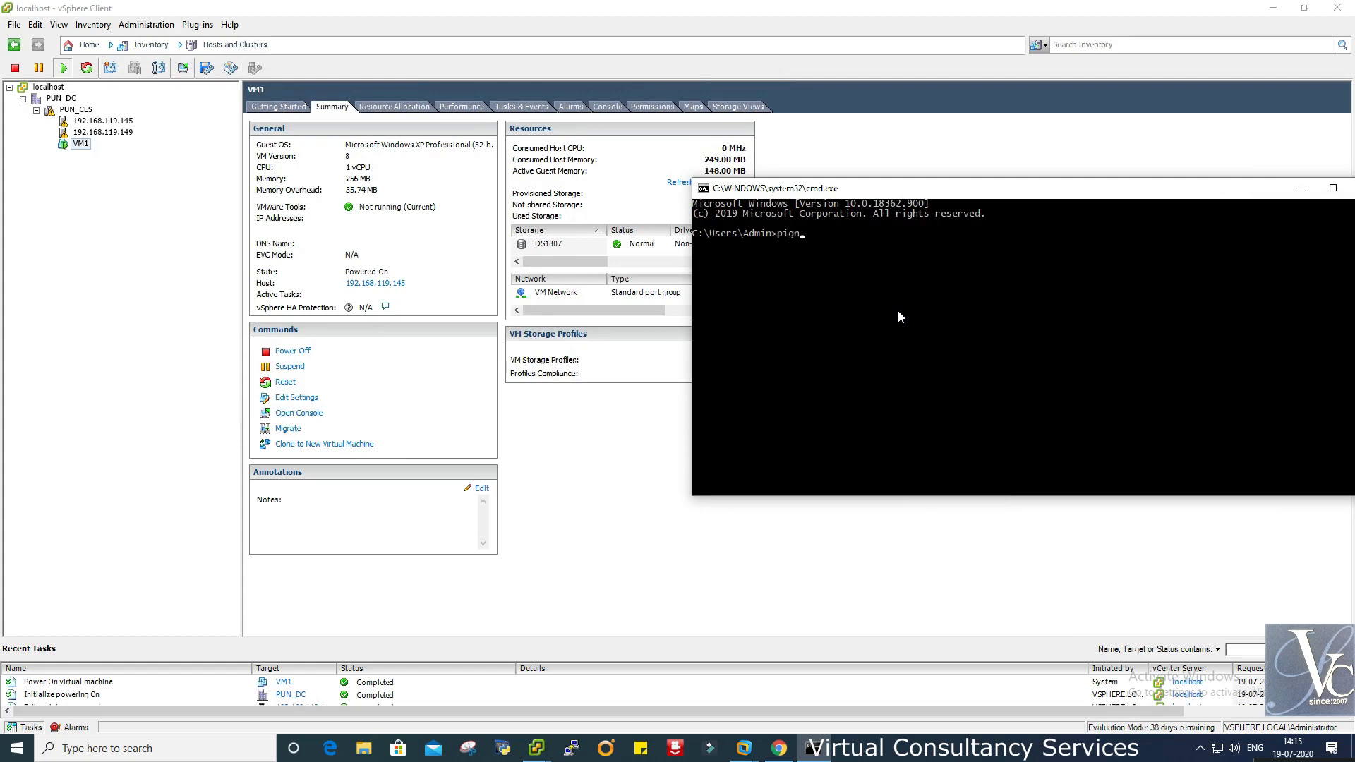
{"action": "type", "text": " 192.168.119.151 -t"}
{"action": "key", "text": "Return"}
{"action": "key", "text": "Up"}
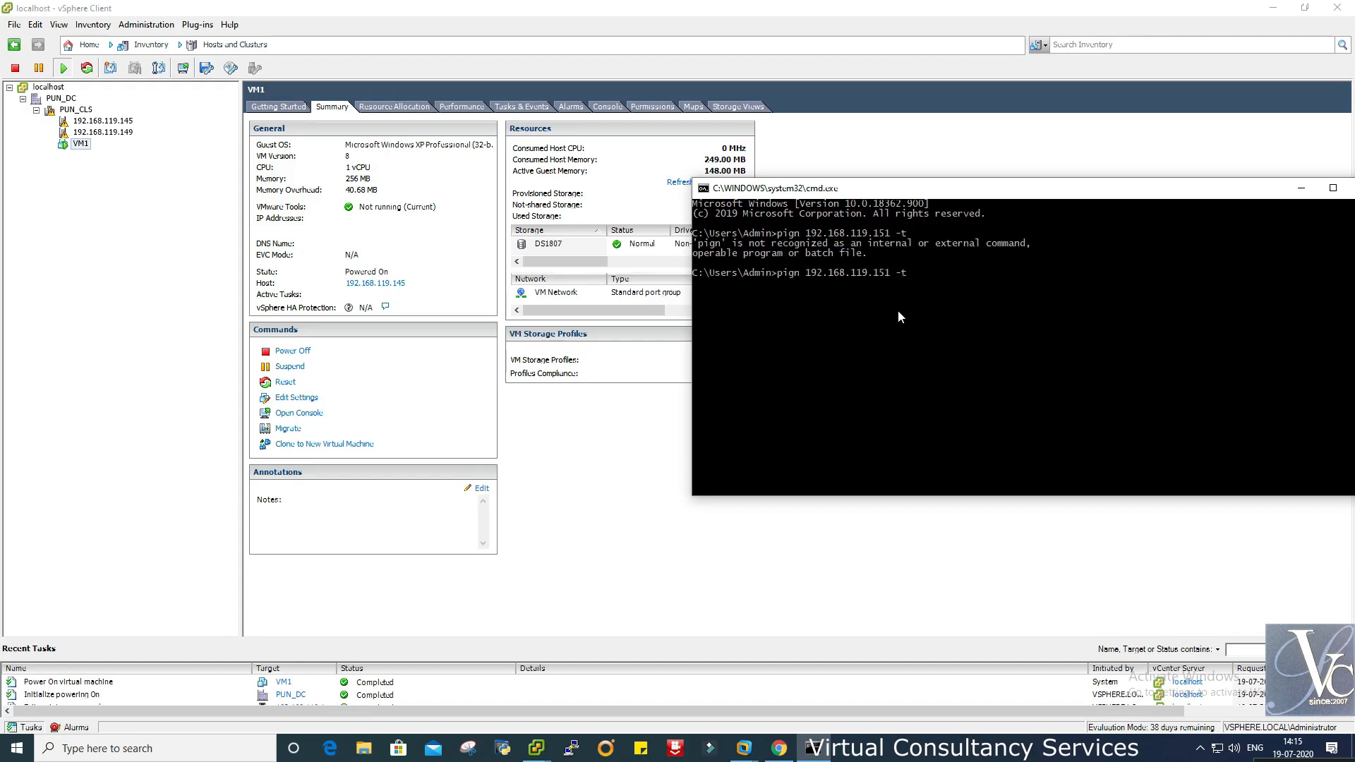
{"action": "key", "text": "Left"}
{"action": "key", "text": "Left"}
{"action": "key", "text": "Left"}
{"action": "key", "text": "Left"}
{"action": "key", "text": "Left"}
{"action": "key", "text": "Left"}
{"action": "key", "text": "Left"}
{"action": "key", "text": "Left"}
{"action": "key", "text": "Left"}
{"action": "key", "text": "Left"}
{"action": "key", "text": "Left"}
{"action": "key", "text": "Left"}
{"action": "key", "text": "Left"}
{"action": "key", "text": "Left"}
{"action": "key", "text": "Left"}
{"action": "key", "text": "Left"}
{"action": "key", "text": "Left"}
{"action": "key", "text": "Left"}
{"action": "key", "text": "Left"}
{"action": "key", "text": "Left"}
{"action": "key", "text": "BackSpace"}
{"action": "type", "text": "g -a"}
{"action": "key", "text": "Return"}
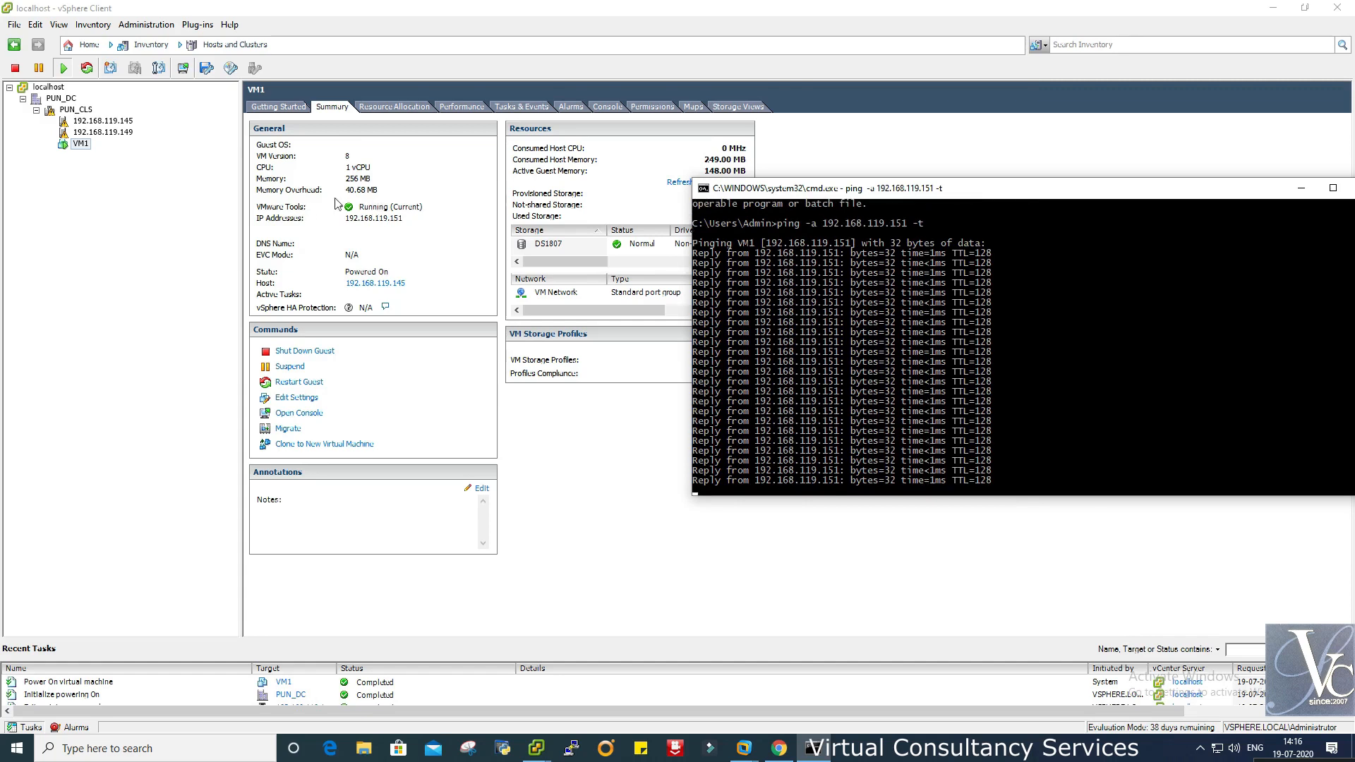
- Minimise the ping window and the VM1 console, dismissing the antivirus warning
{"action": "left_click_drag", "start_coordinate": [1011, 188], "coordinate": [817, 201]}
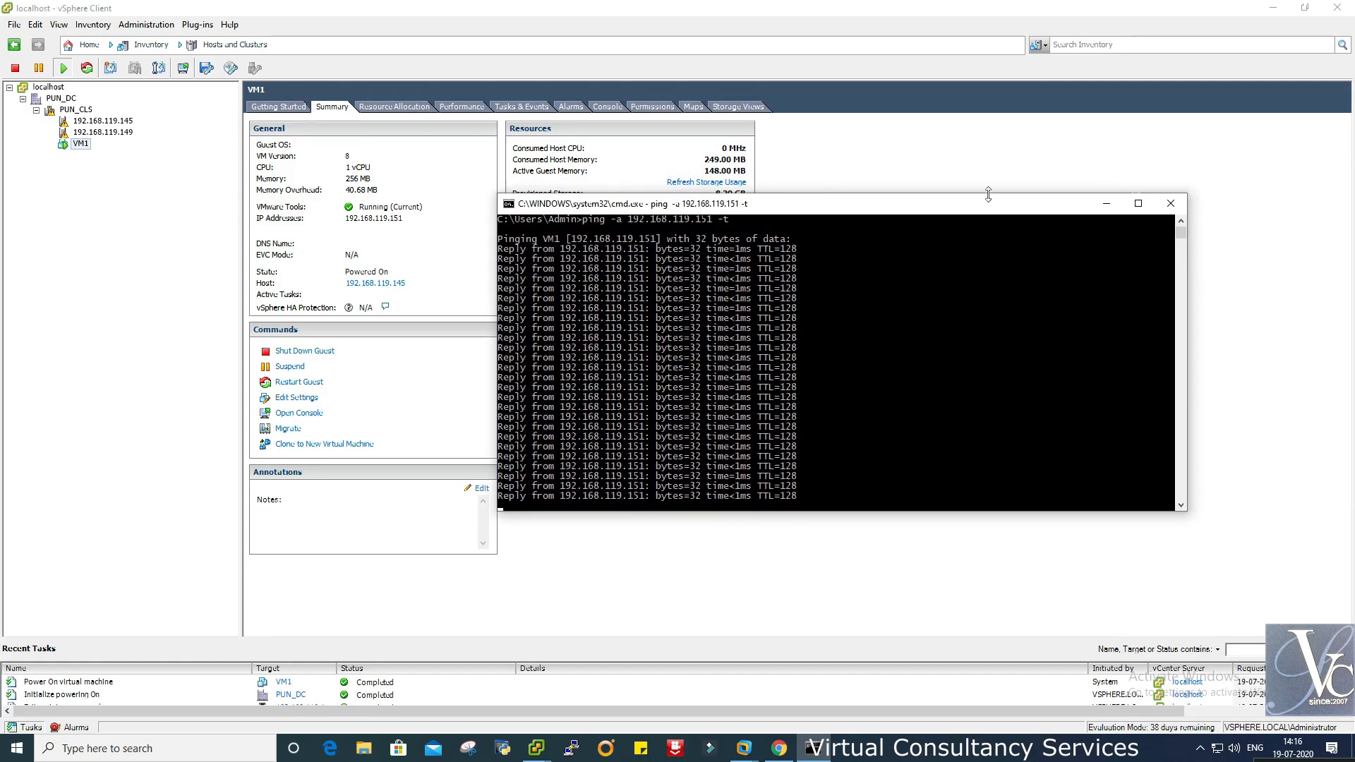
{"action": "left_click", "coordinate": [1106, 205]}
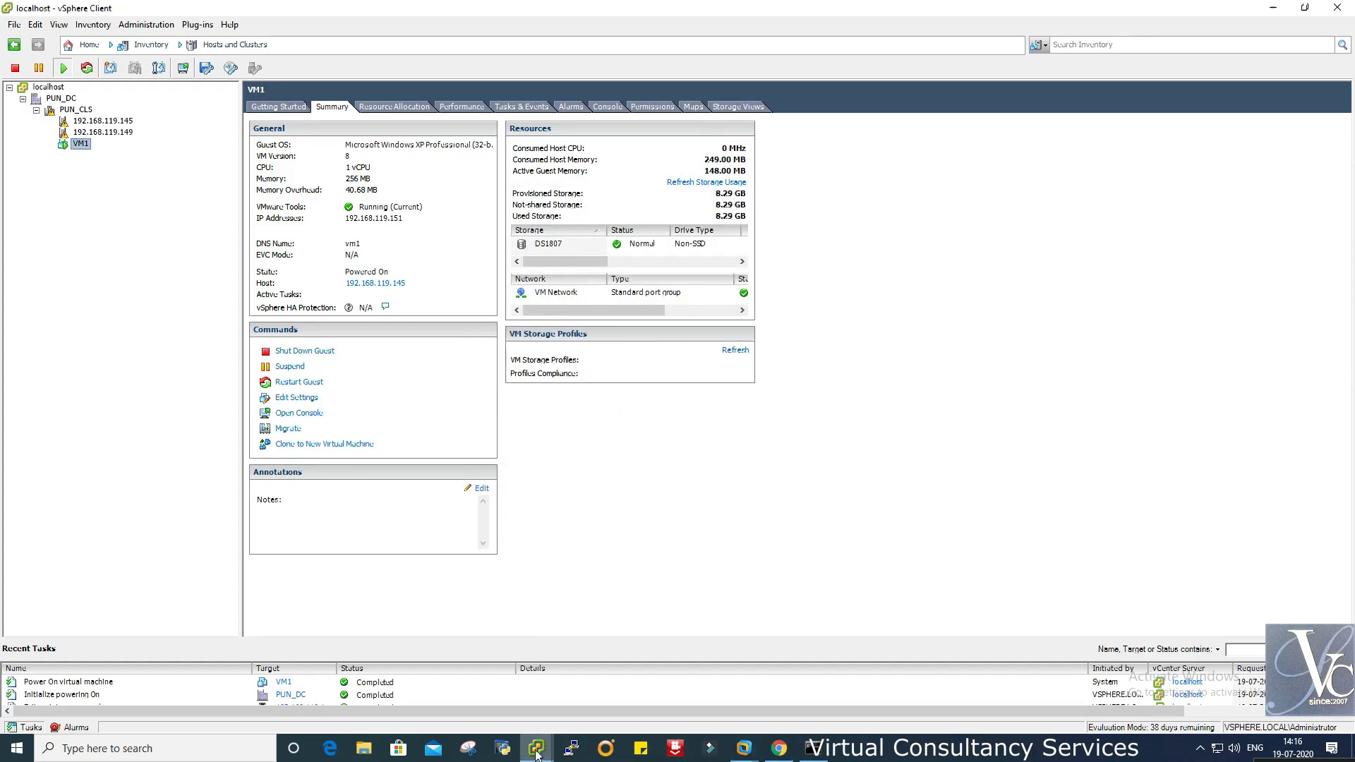
{"action": "mouse_move", "coordinate": [537, 747]}
{"action": "left_click", "coordinate": [599, 705]}
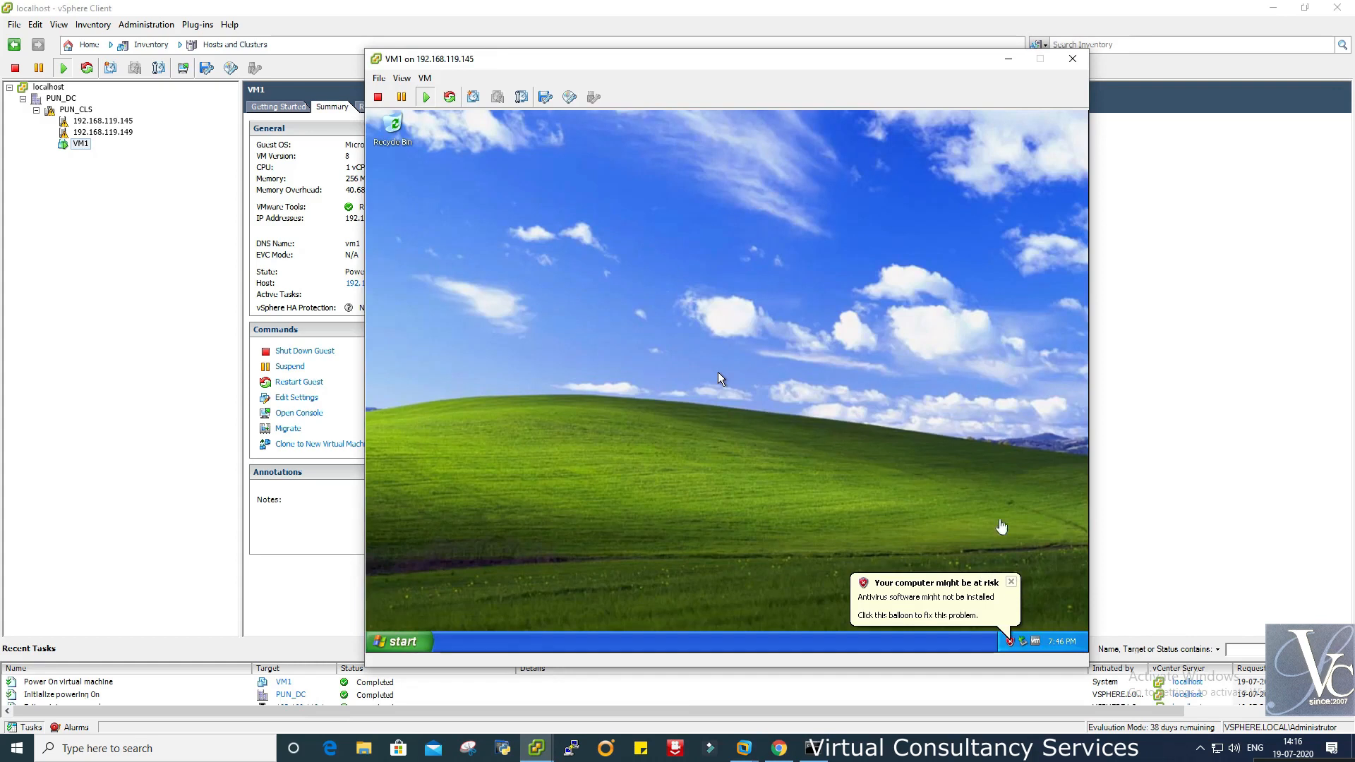
{"action": "left_click", "coordinate": [1012, 583]}
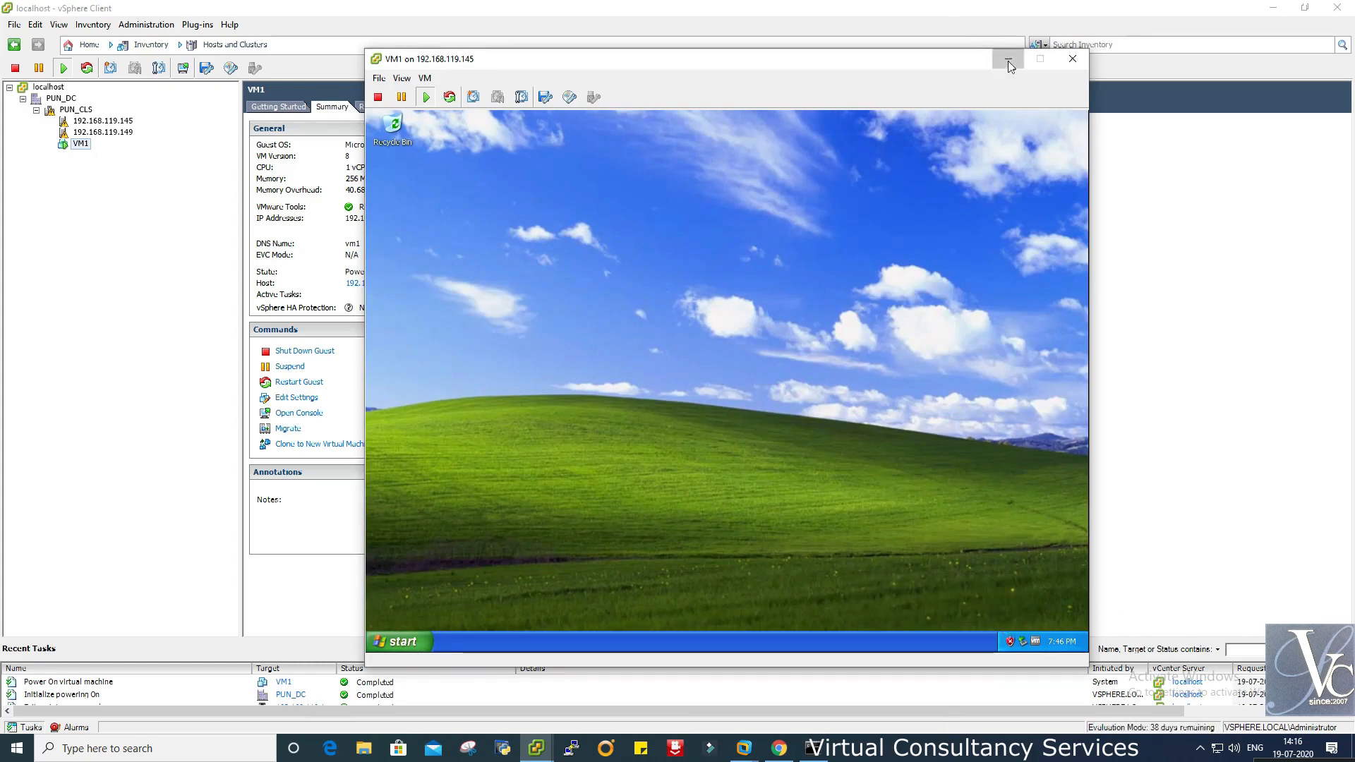
{"action": "left_click", "coordinate": [1009, 62]}
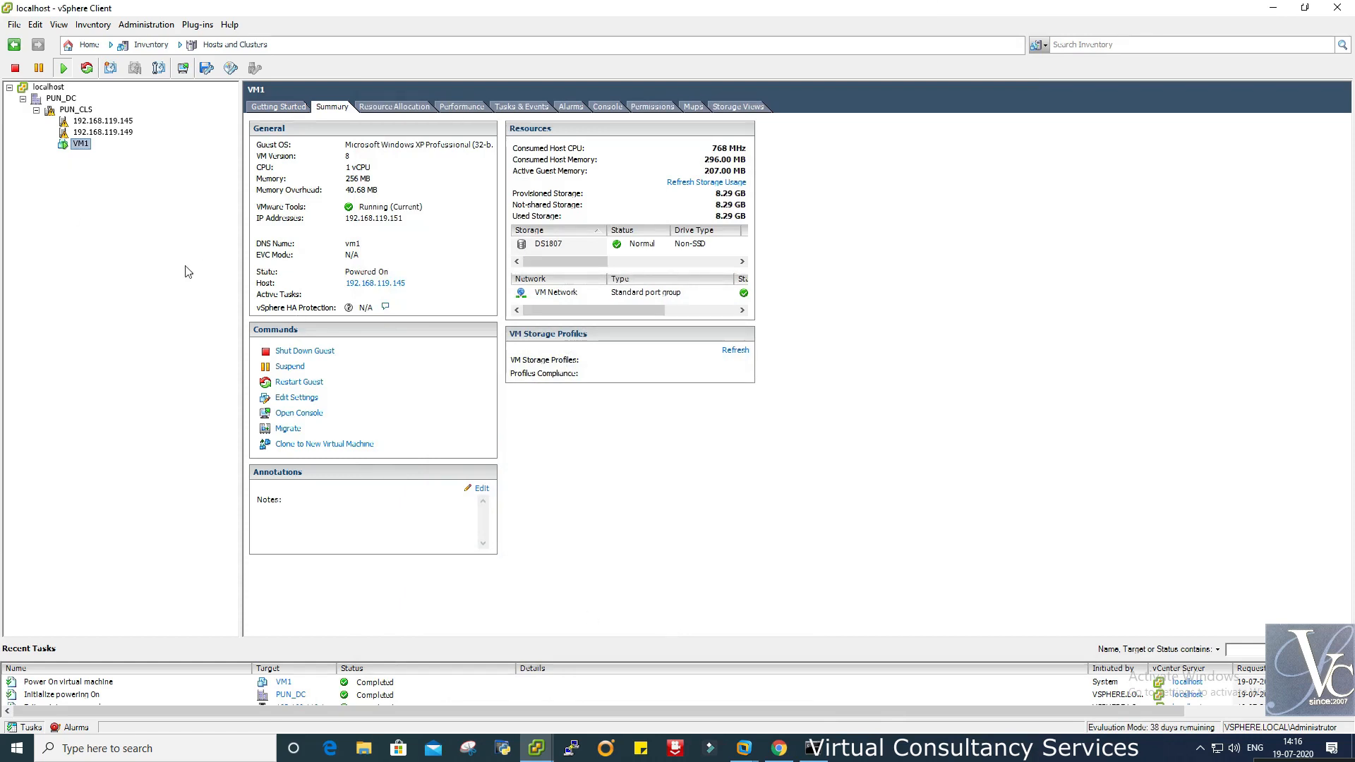
- Review the Summary tabs of hosts 192.168.119.145 and 192.168.119.149, ignoring the security warning
{"action": "left_click", "coordinate": [115, 122]}
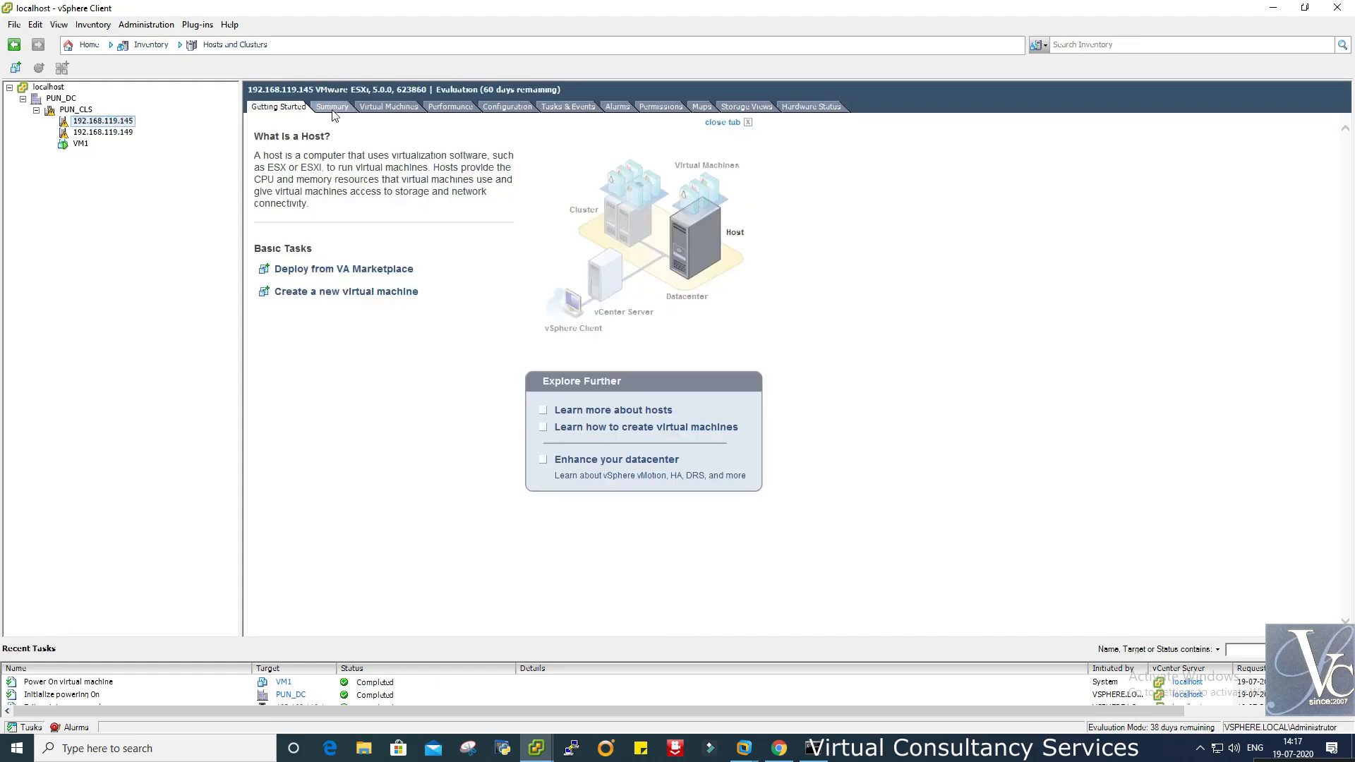
{"action": "left_click", "coordinate": [333, 108]}
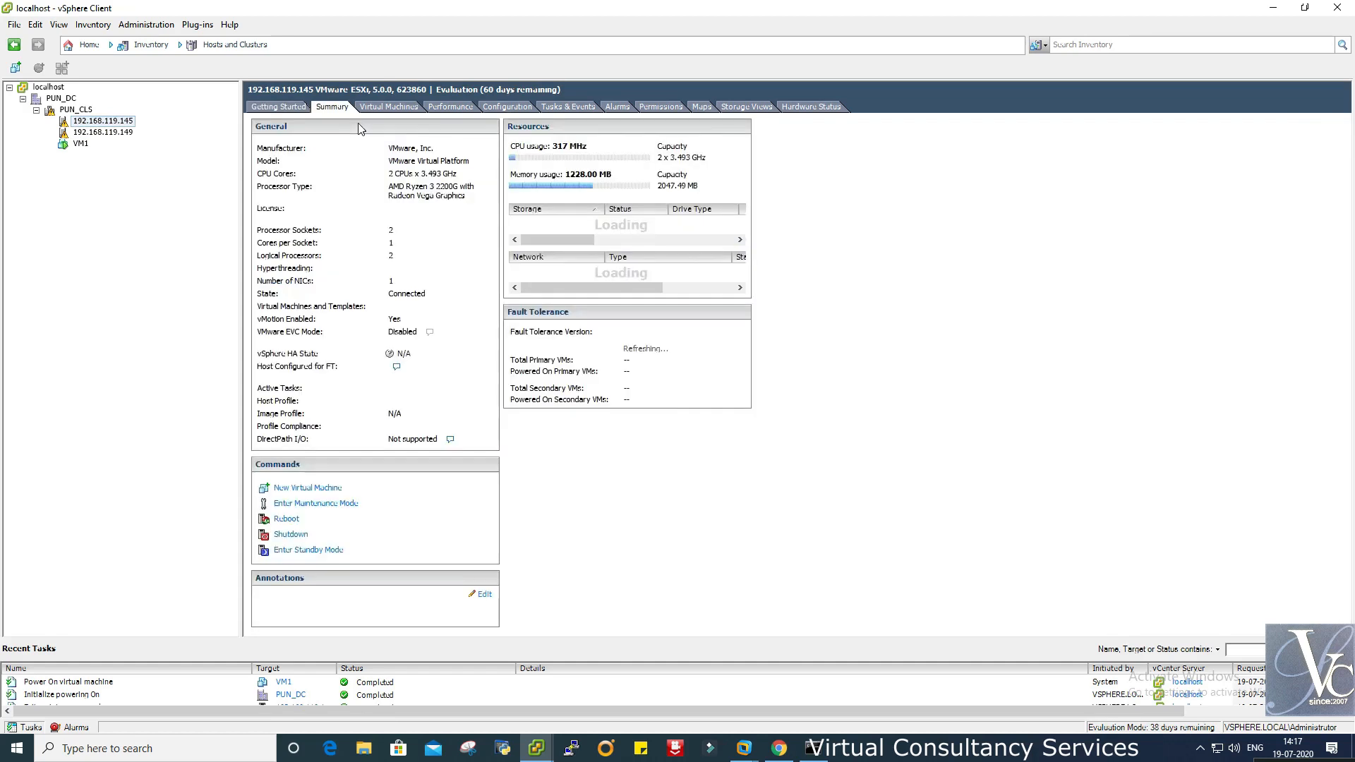
{"action": "left_click", "coordinate": [741, 427]}
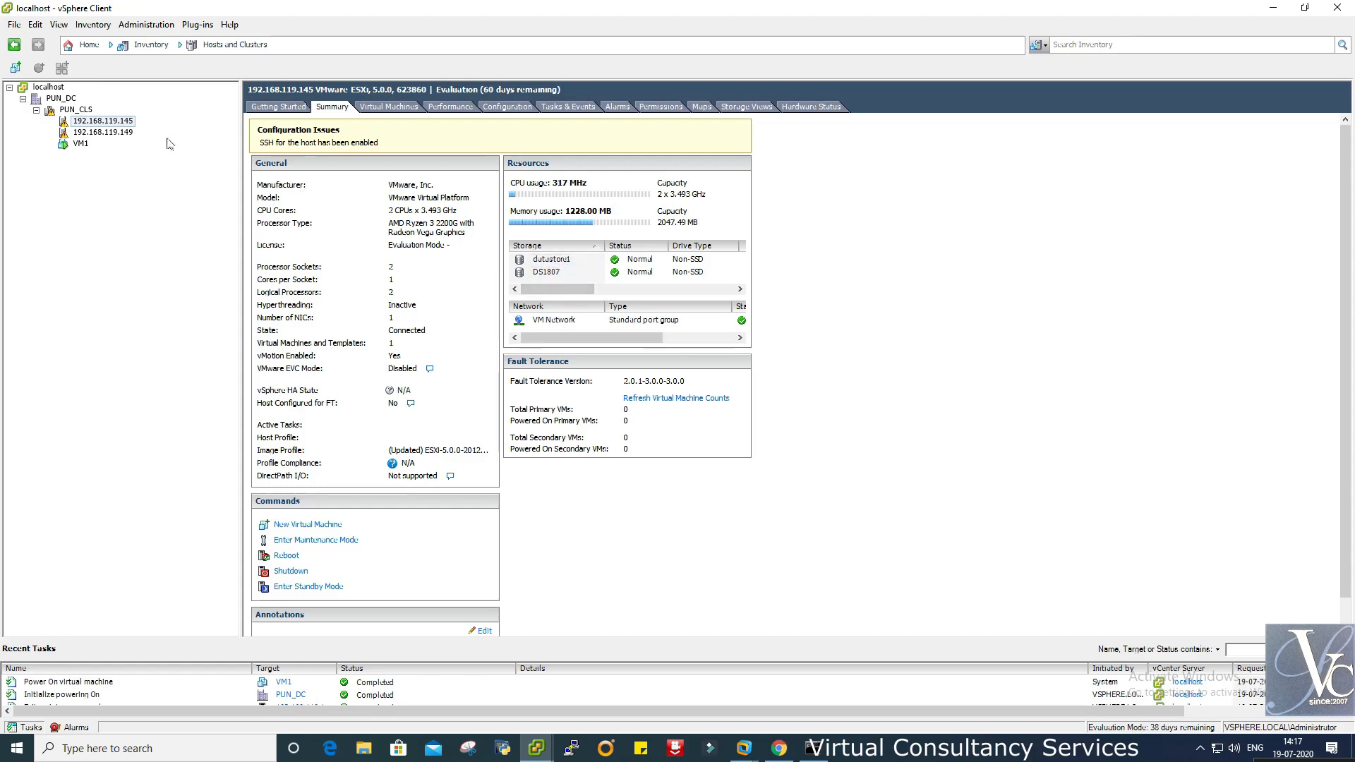
{"action": "left_click", "coordinate": [103, 133]}
{"action": "left_click", "coordinate": [333, 108]}
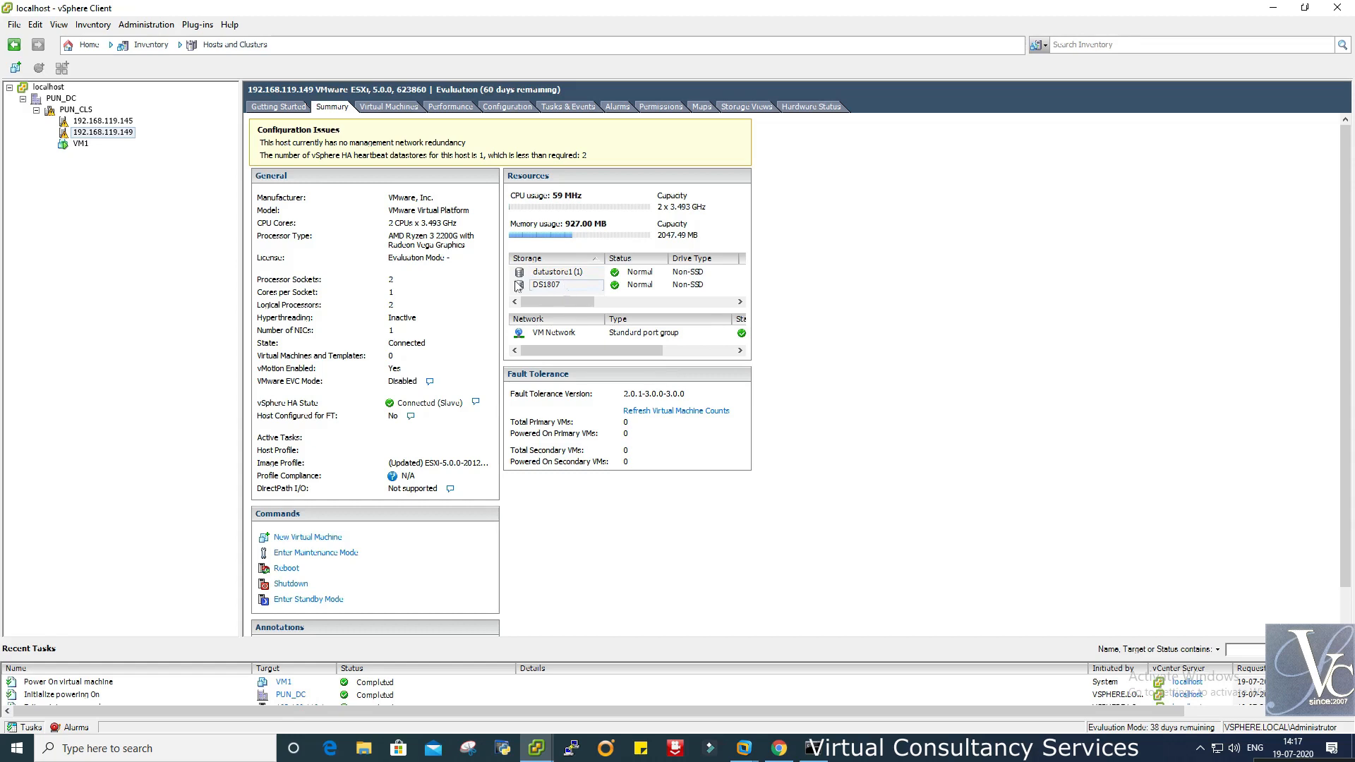
{"action": "left_click", "coordinate": [106, 132]}
{"action": "left_click", "coordinate": [106, 121]}
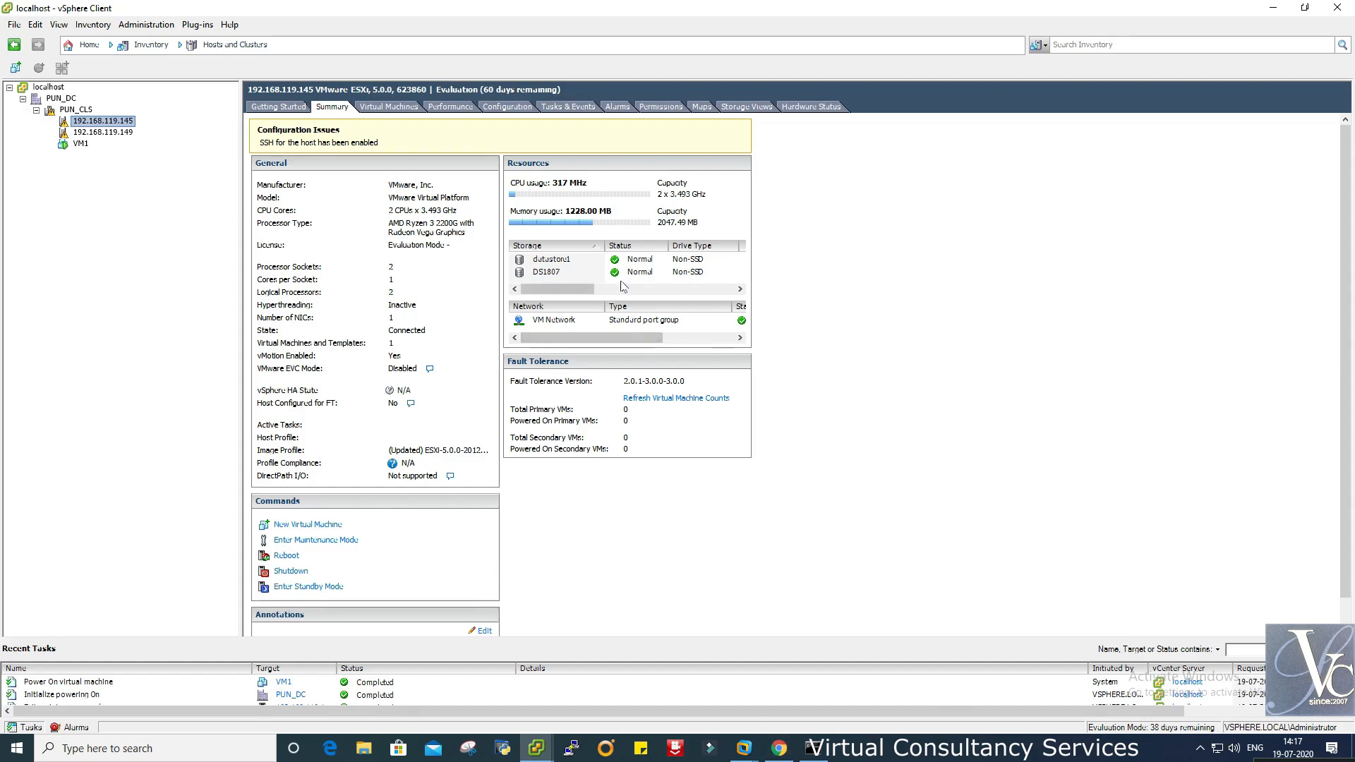
- Scroll the host's Storage table across both datastores, then bring up Openfiler12072020 in Workstation
{"action": "left_click_drag", "start_coordinate": [578, 290], "coordinate": [613, 290]}
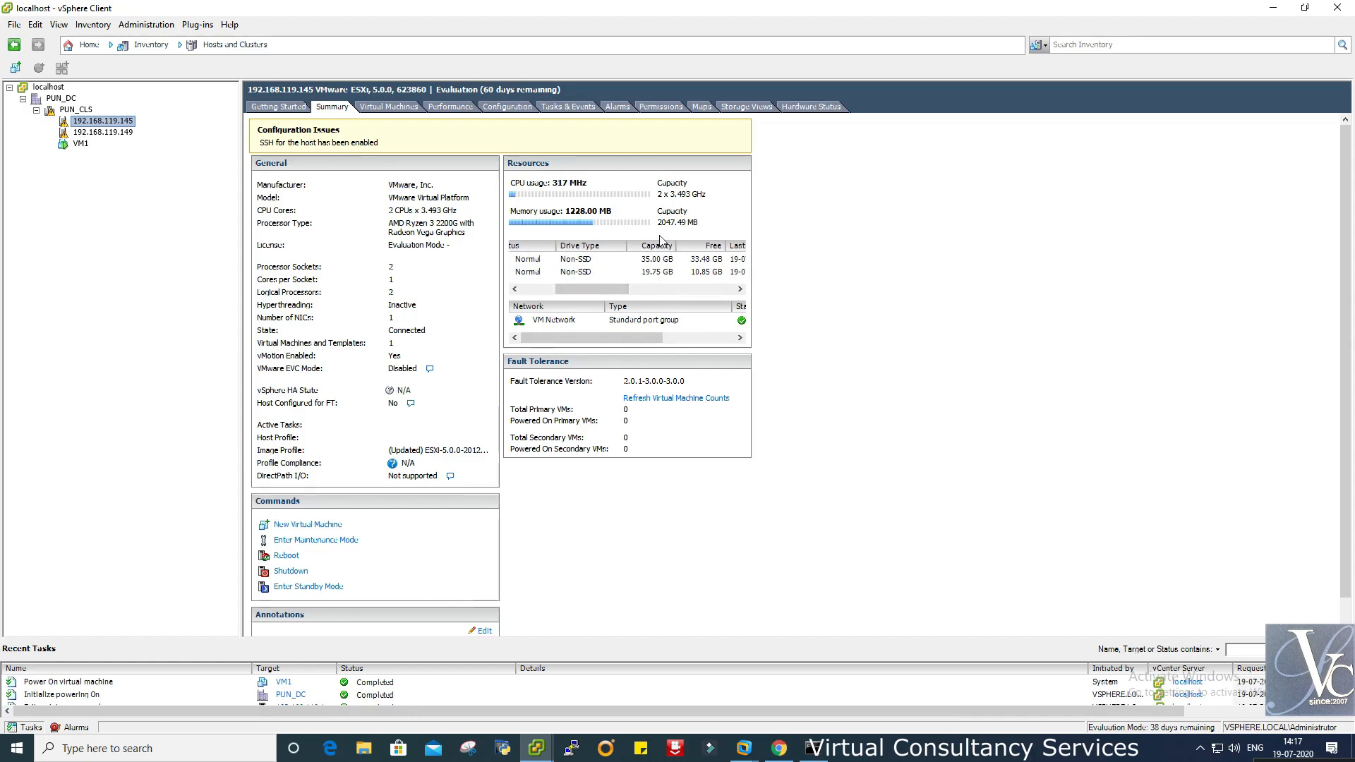
{"action": "left_click_drag", "start_coordinate": [613, 291], "coordinate": [579, 291]}
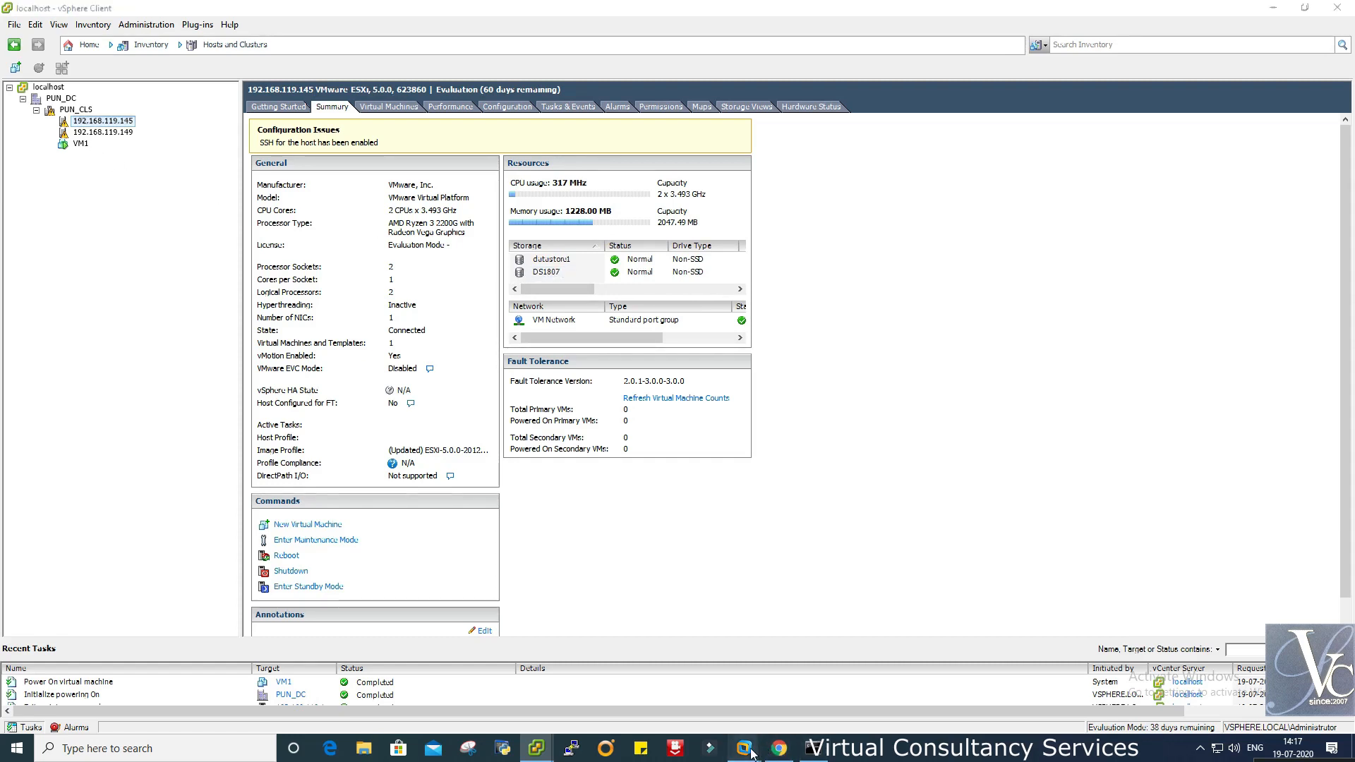
{"action": "mouse_move", "coordinate": [744, 748]}
{"action": "left_click", "coordinate": [976, 640]}
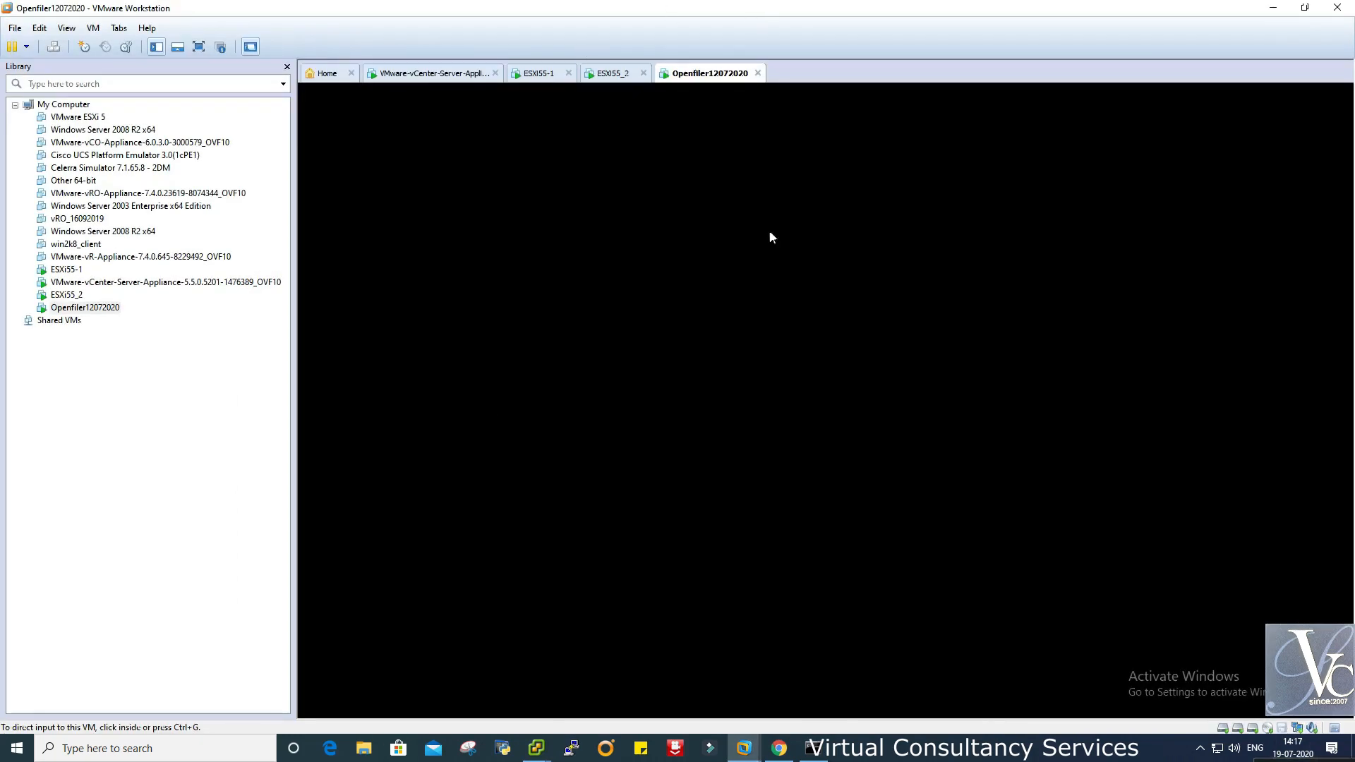
{"action": "left_click", "coordinate": [779, 748]}
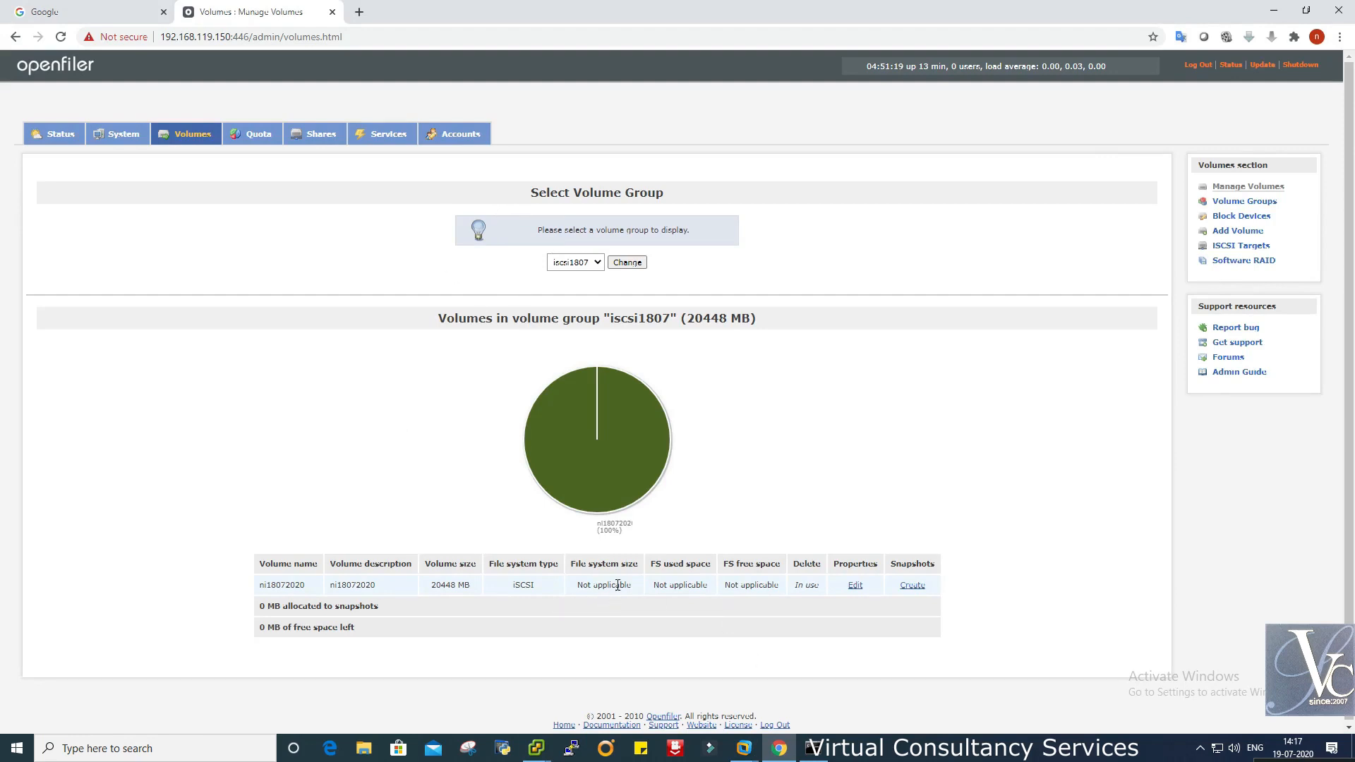
{"action": "mouse_move", "coordinate": [744, 748]}
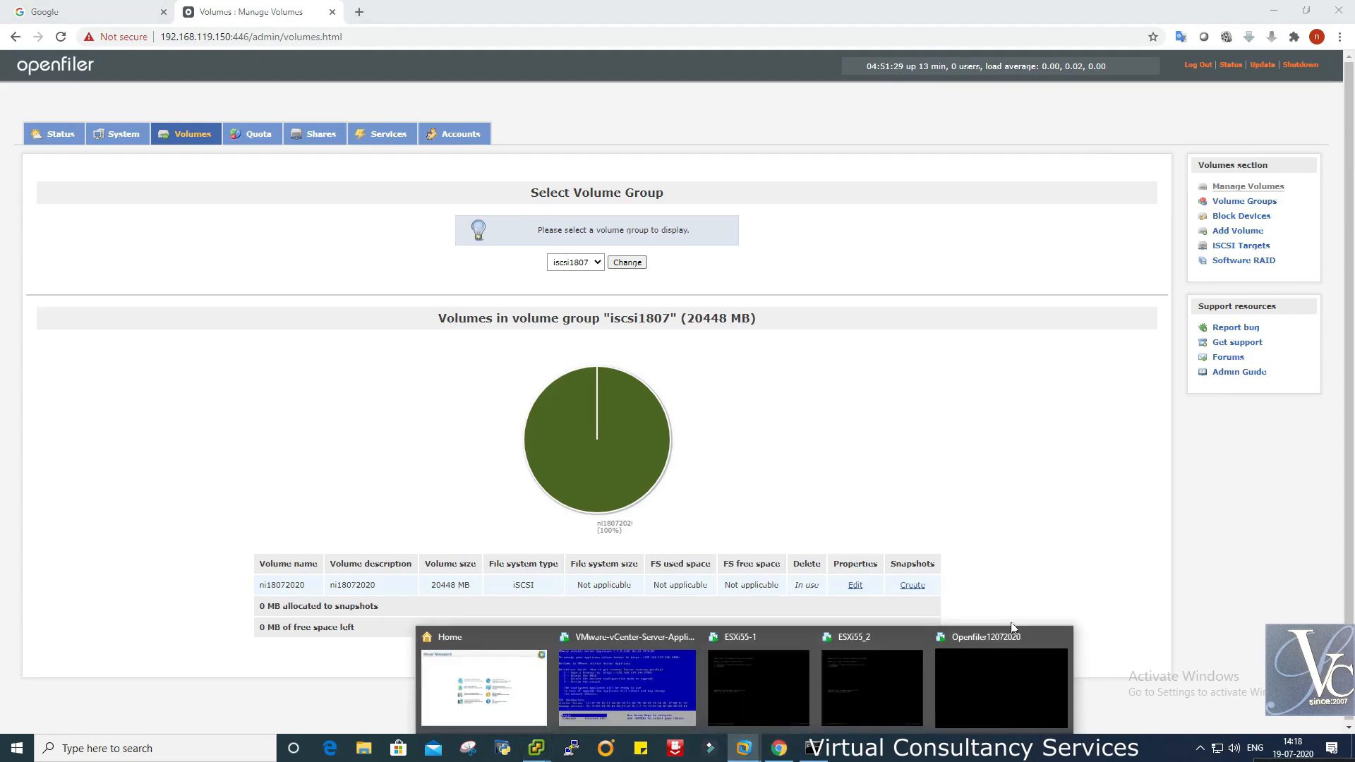
{"action": "left_click", "coordinate": [995, 677]}
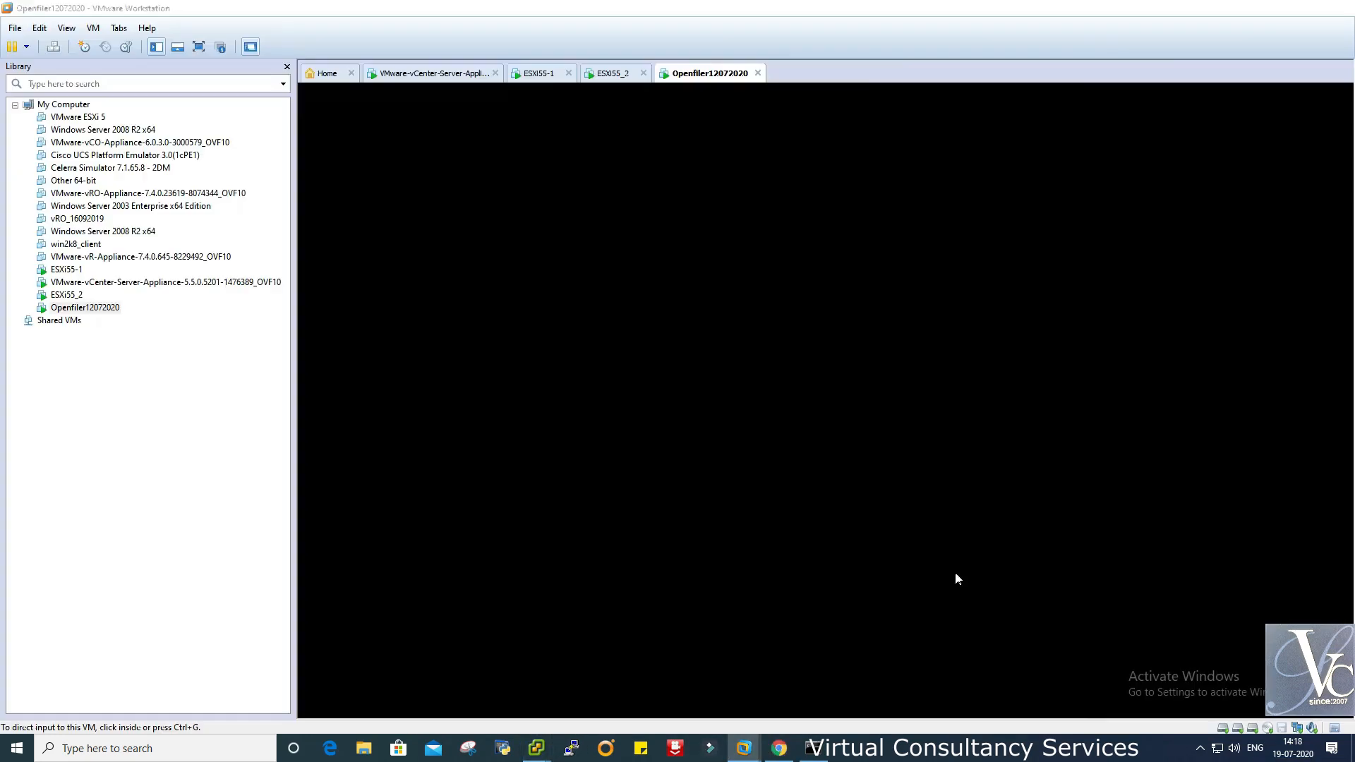
- Open the Openfiler12072020 VM's settings and inspect its existing hard disks
{"action": "right_click", "coordinate": [698, 77]}
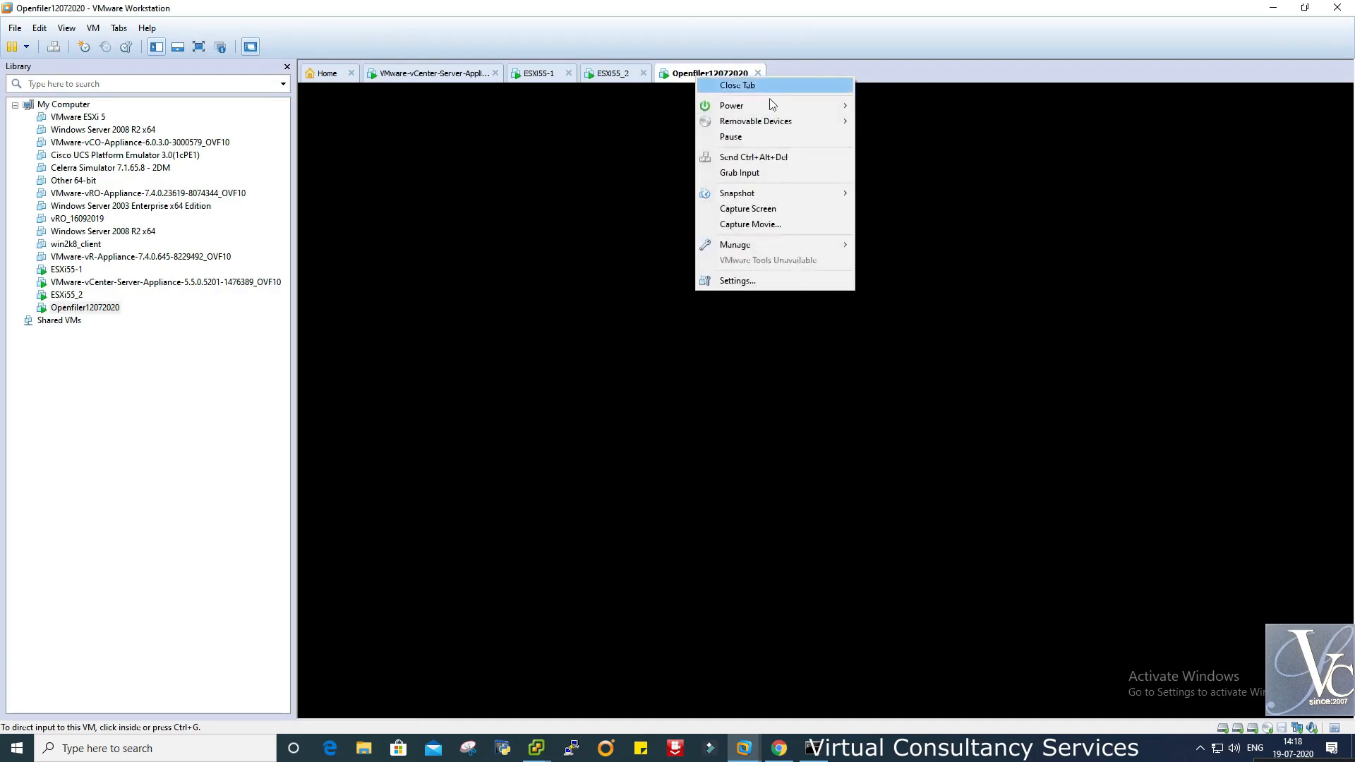
{"action": "left_click", "coordinate": [756, 281]}
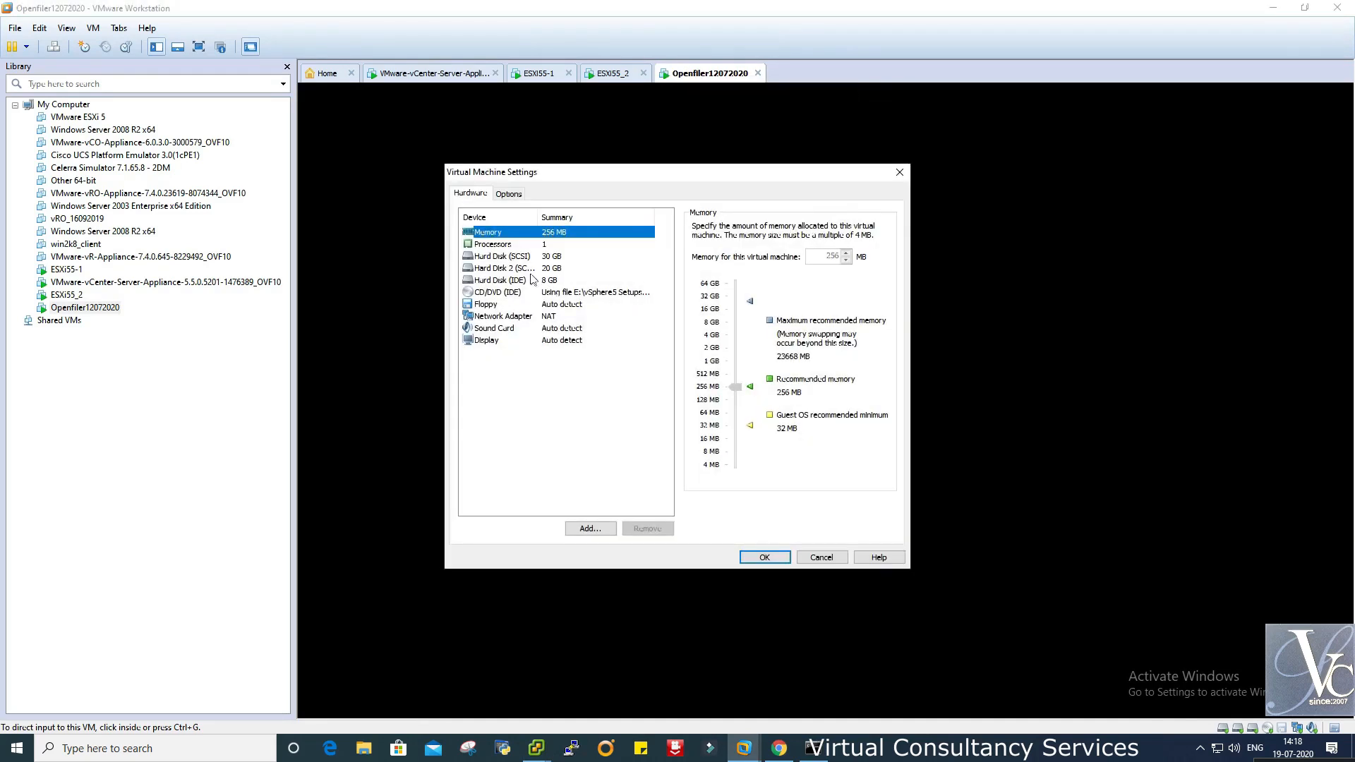
{"action": "left_click", "coordinate": [534, 281]}
{"action": "left_click", "coordinate": [503, 269]}
- Add a new virtual hard disk with the default type, reaching the disk capacity page
{"action": "left_click", "coordinate": [590, 529]}
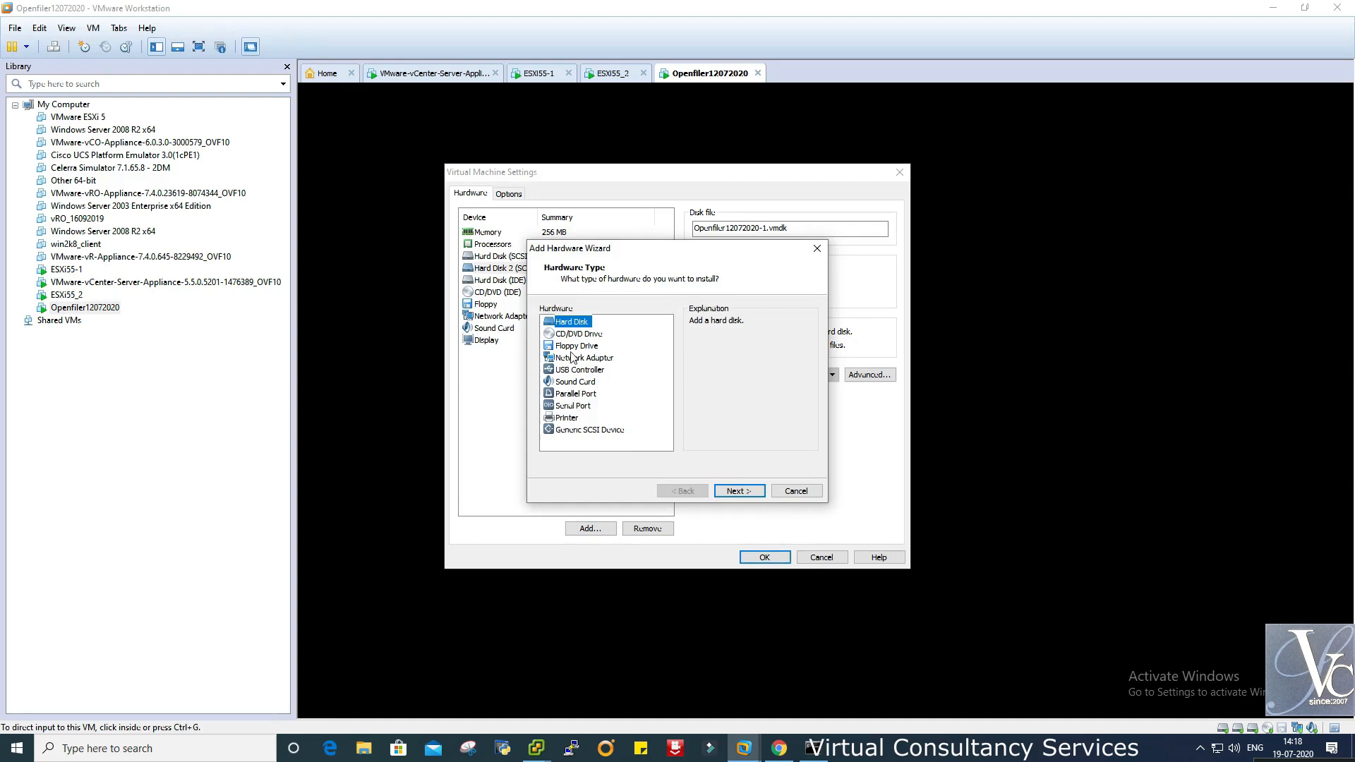
{"action": "left_click_drag", "start_coordinate": [622, 251], "coordinate": [817, 209]}
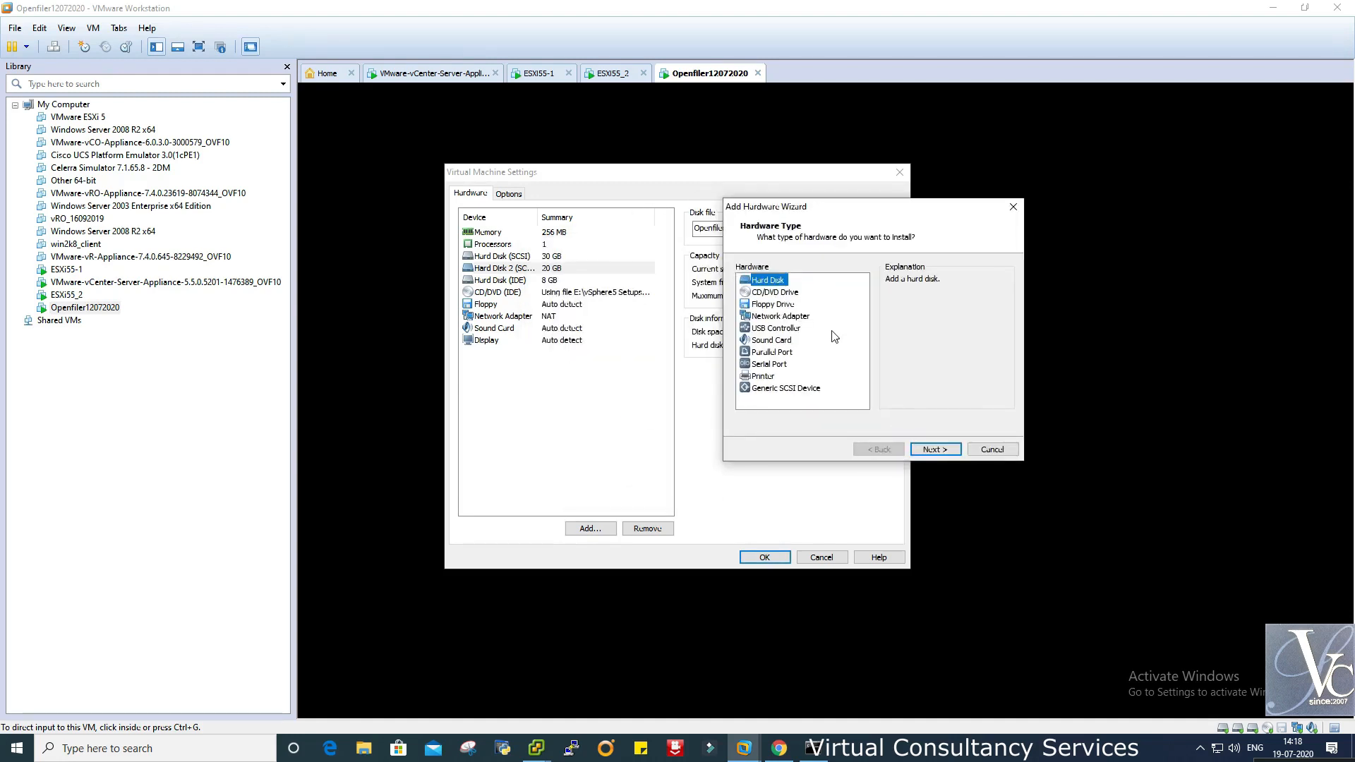
{"action": "left_click", "coordinate": [944, 454]}
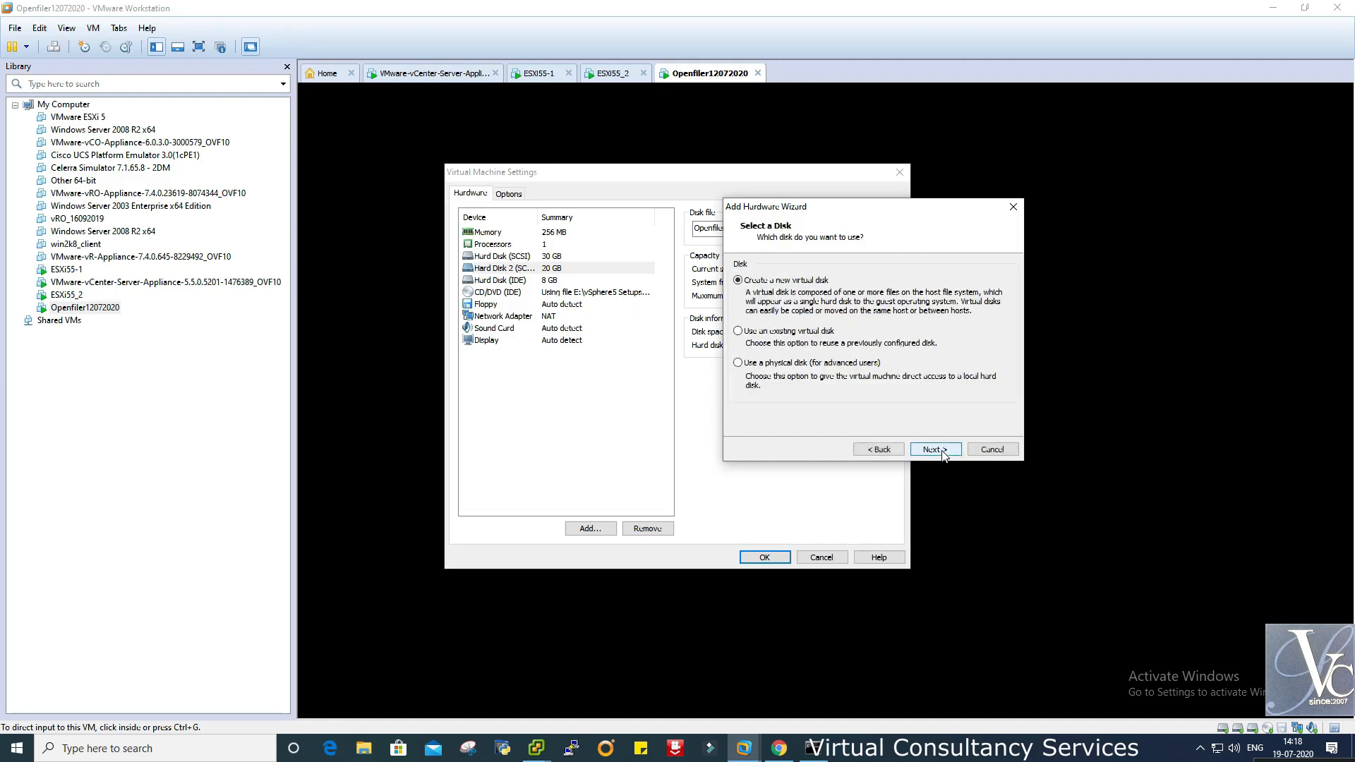
{"action": "left_click", "coordinate": [944, 454]}
{"action": "left_click", "coordinate": [942, 452]}
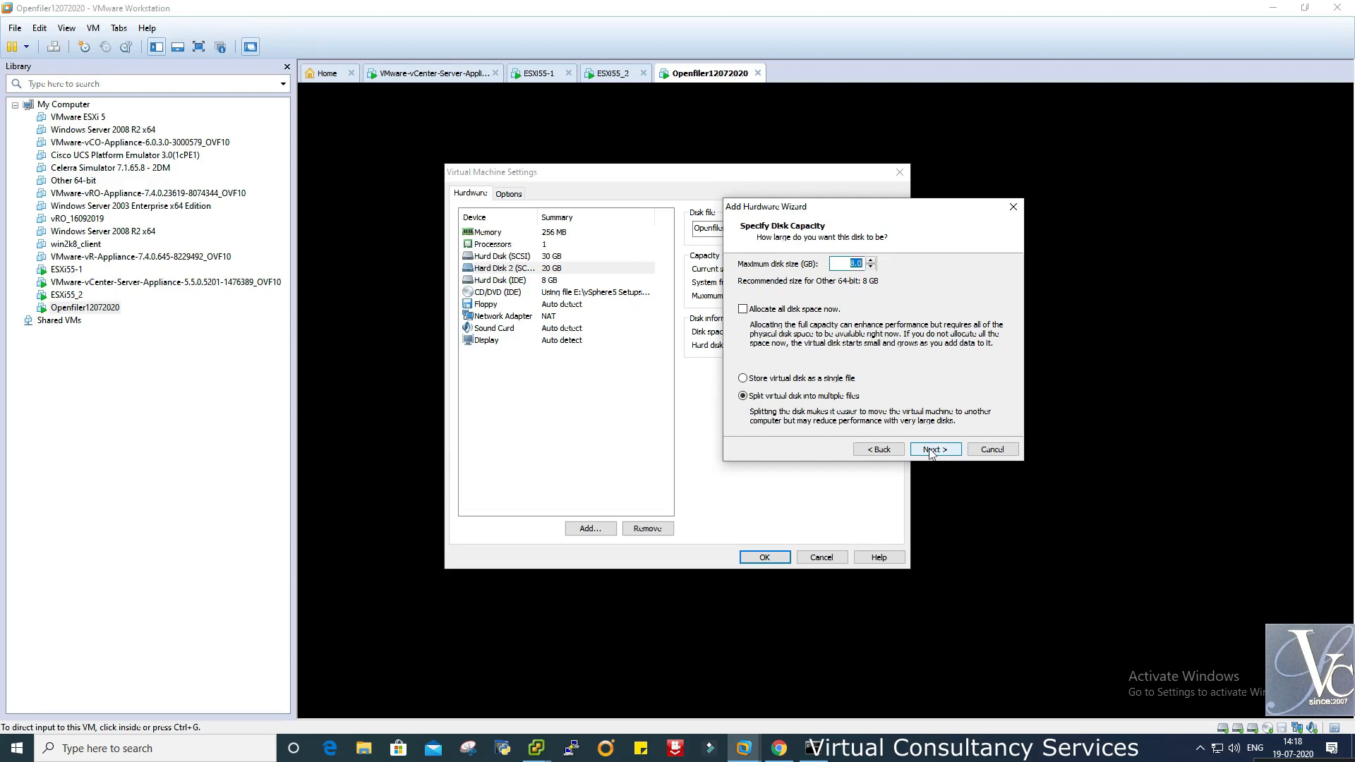
{"action": "type", "text": "1"}
{"action": "left_click", "coordinate": [534, 748]}
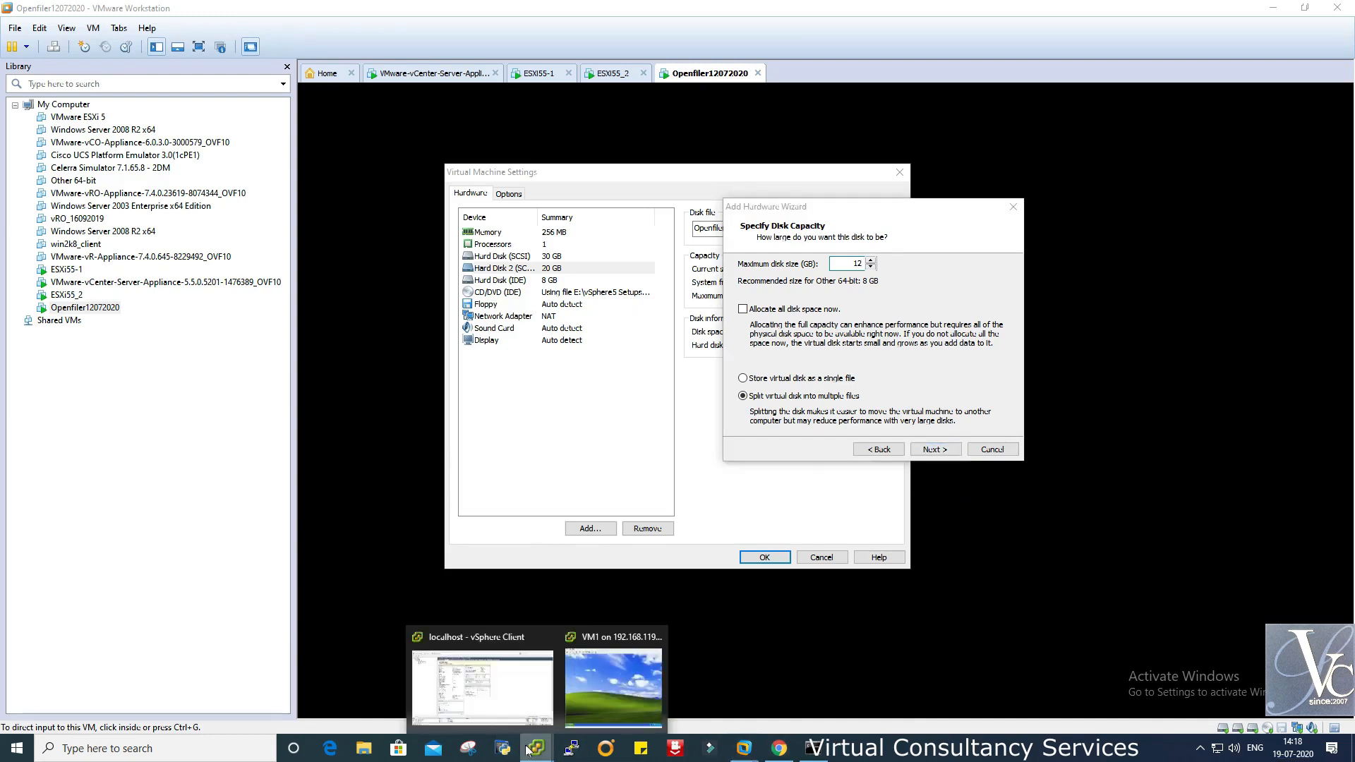
{"action": "left_click", "coordinate": [469, 681]}
- Inspect VM1's video card and Hard disk 1 settings, then cancel without changes
{"action": "left_click", "coordinate": [81, 144]}
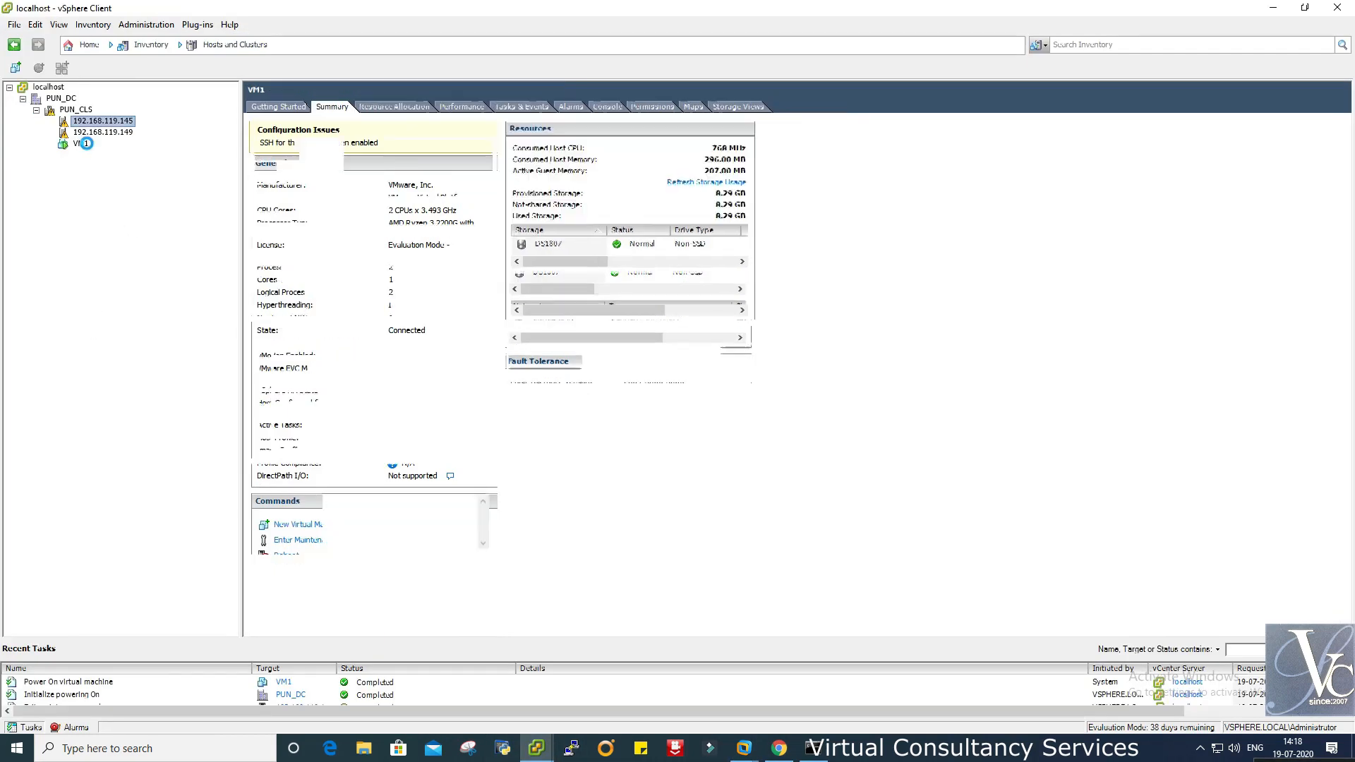
{"action": "right_click", "coordinate": [84, 146]}
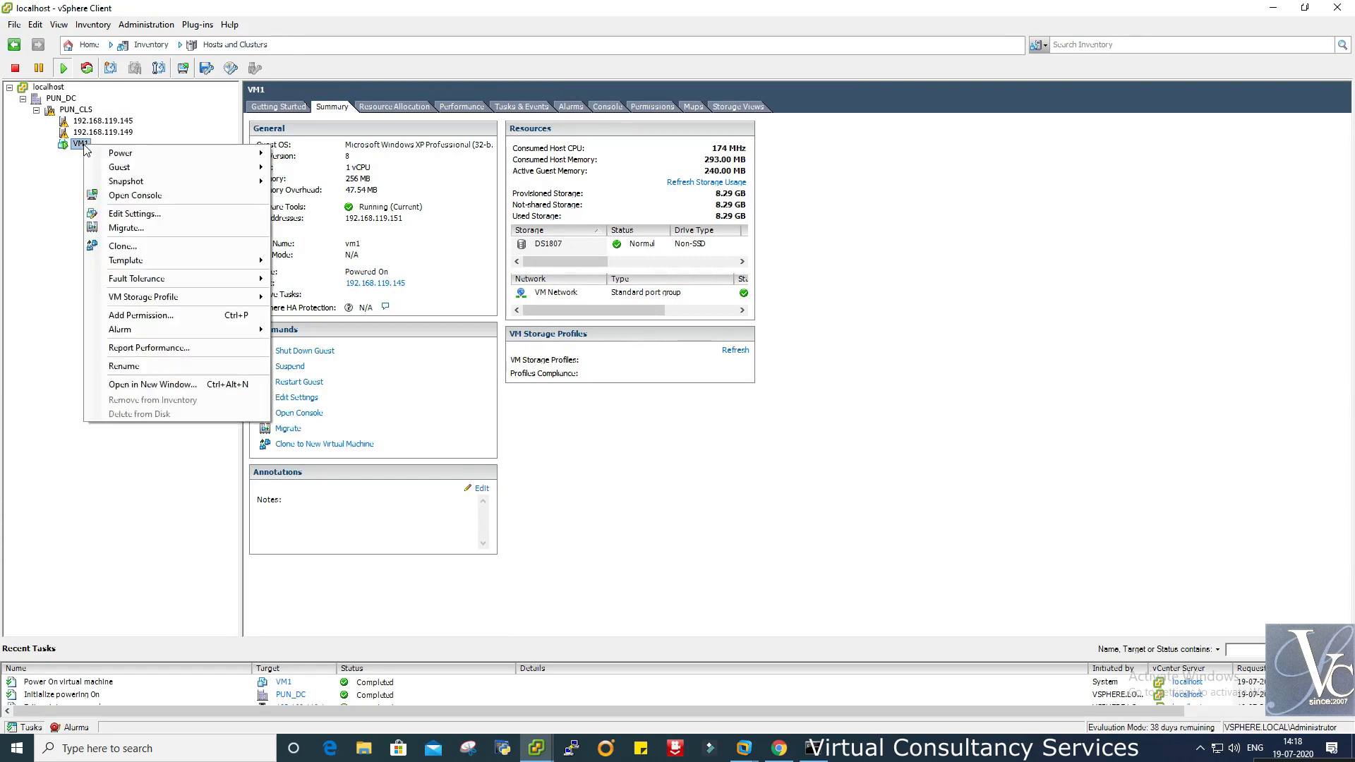
{"action": "left_click", "coordinate": [134, 214]}
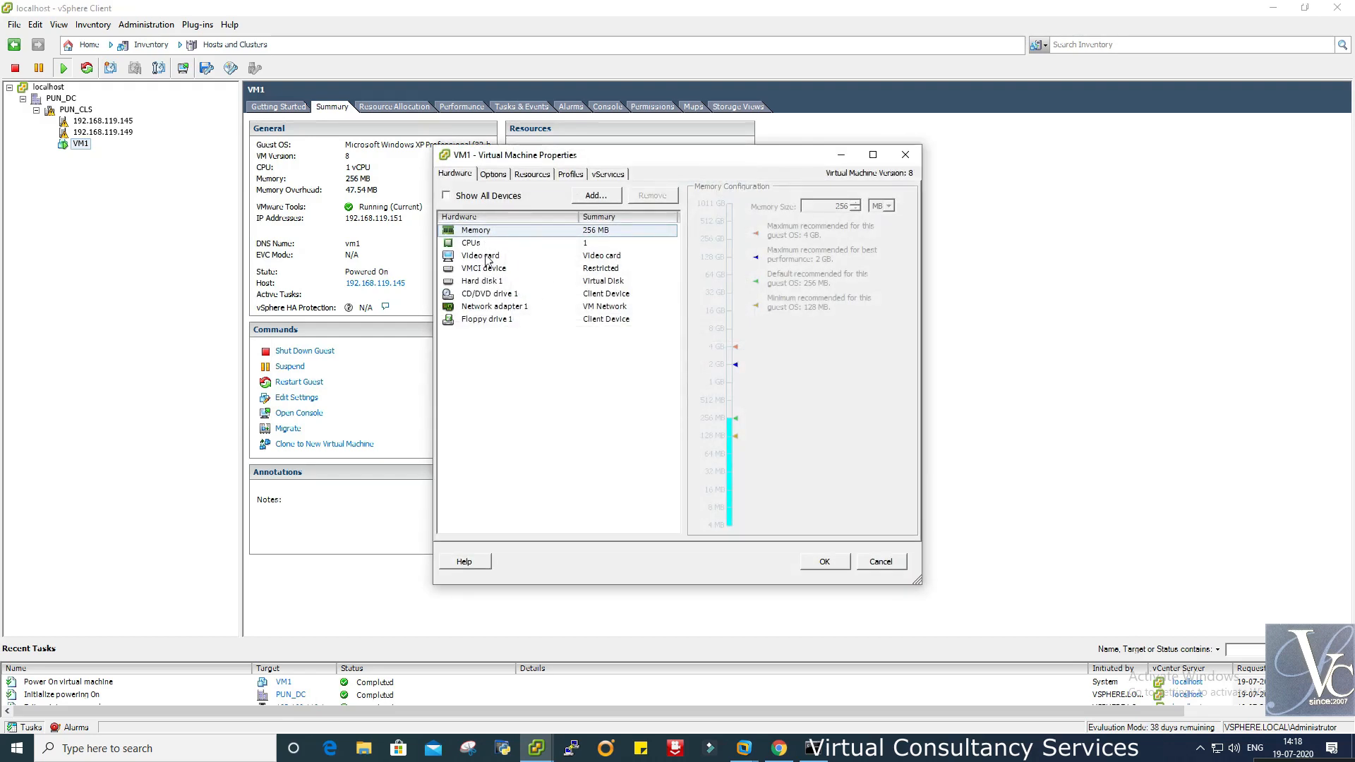
{"action": "left_click", "coordinate": [487, 258]}
{"action": "left_click", "coordinate": [487, 283]}
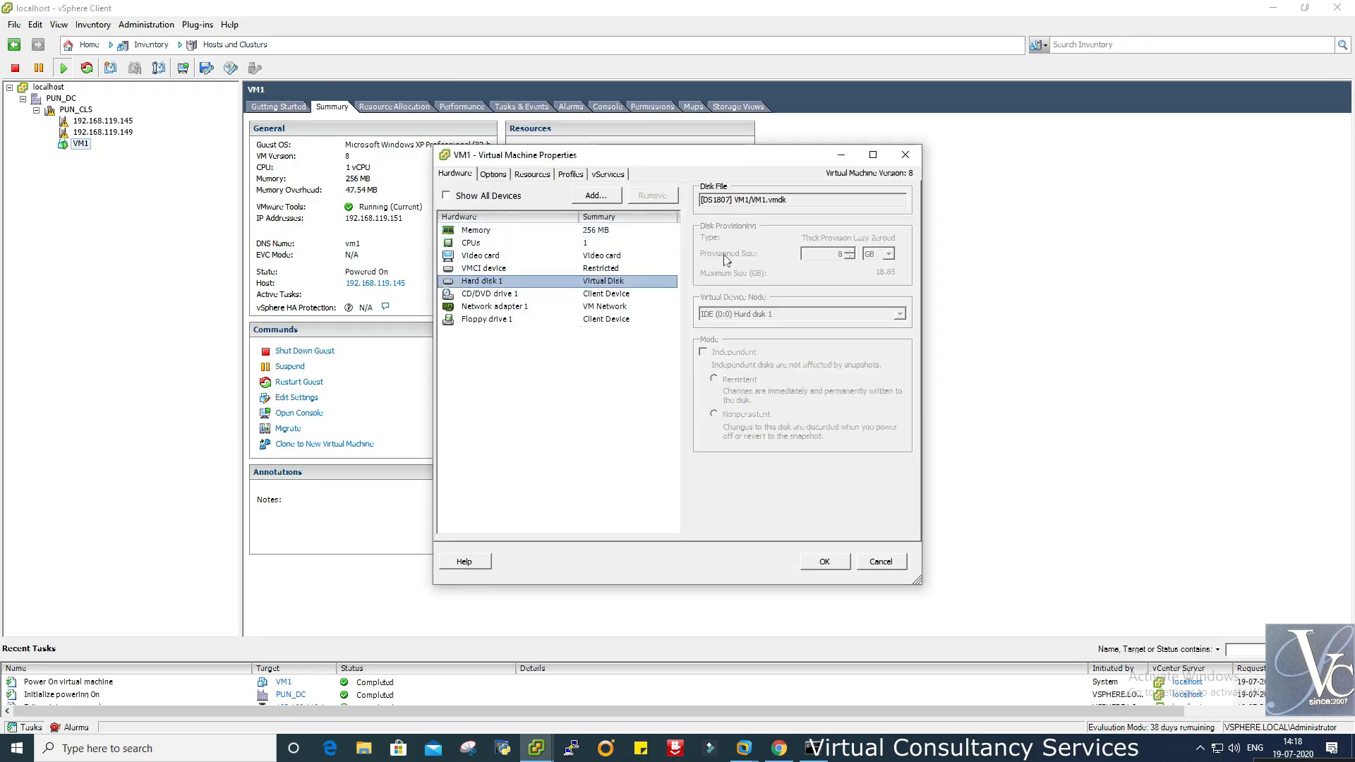
{"action": "left_click", "coordinate": [881, 563]}
{"action": "mouse_move", "coordinate": [744, 749]}
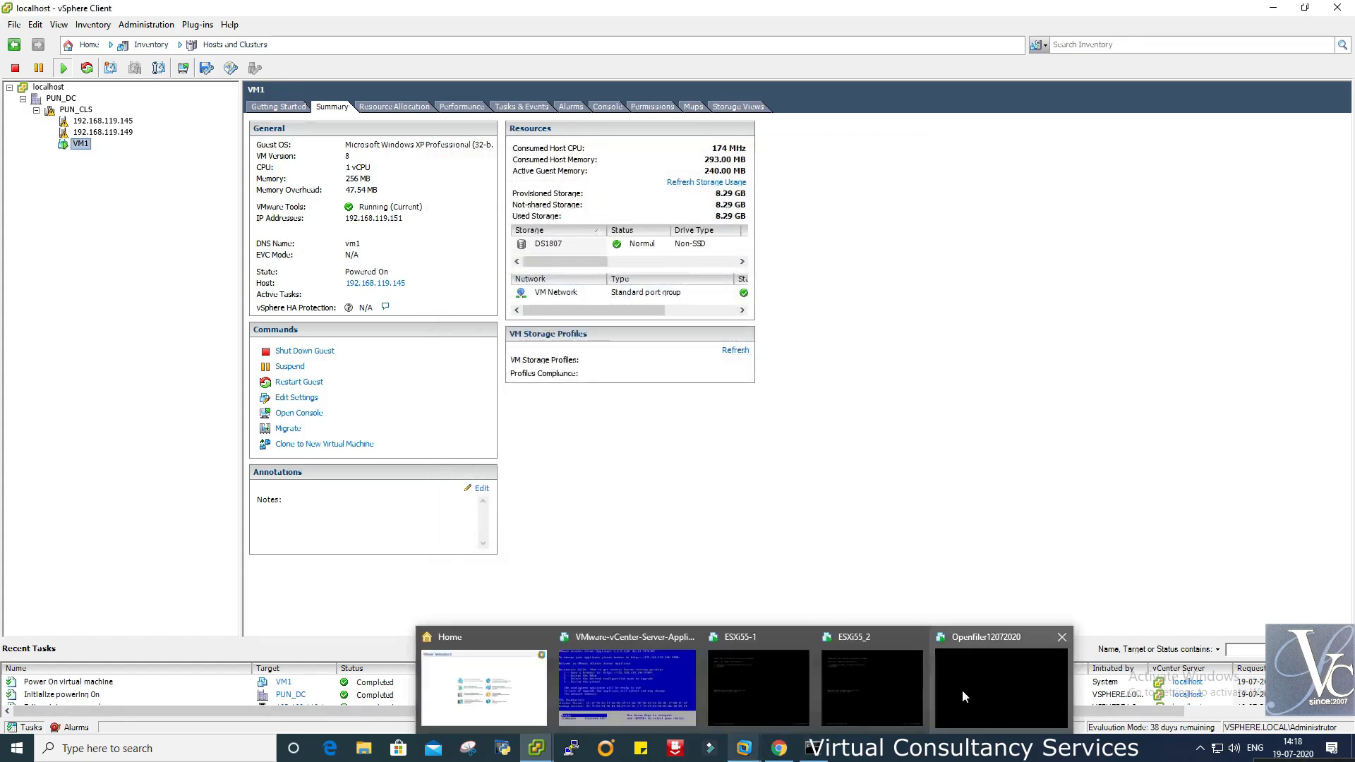
{"action": "left_click", "coordinate": [963, 688]}
- Set the new disk's maximum size to 10 GB, finish adding it, and release the VM console
{"action": "left_click", "coordinate": [869, 261]}
{"action": "type", "text": "10"}
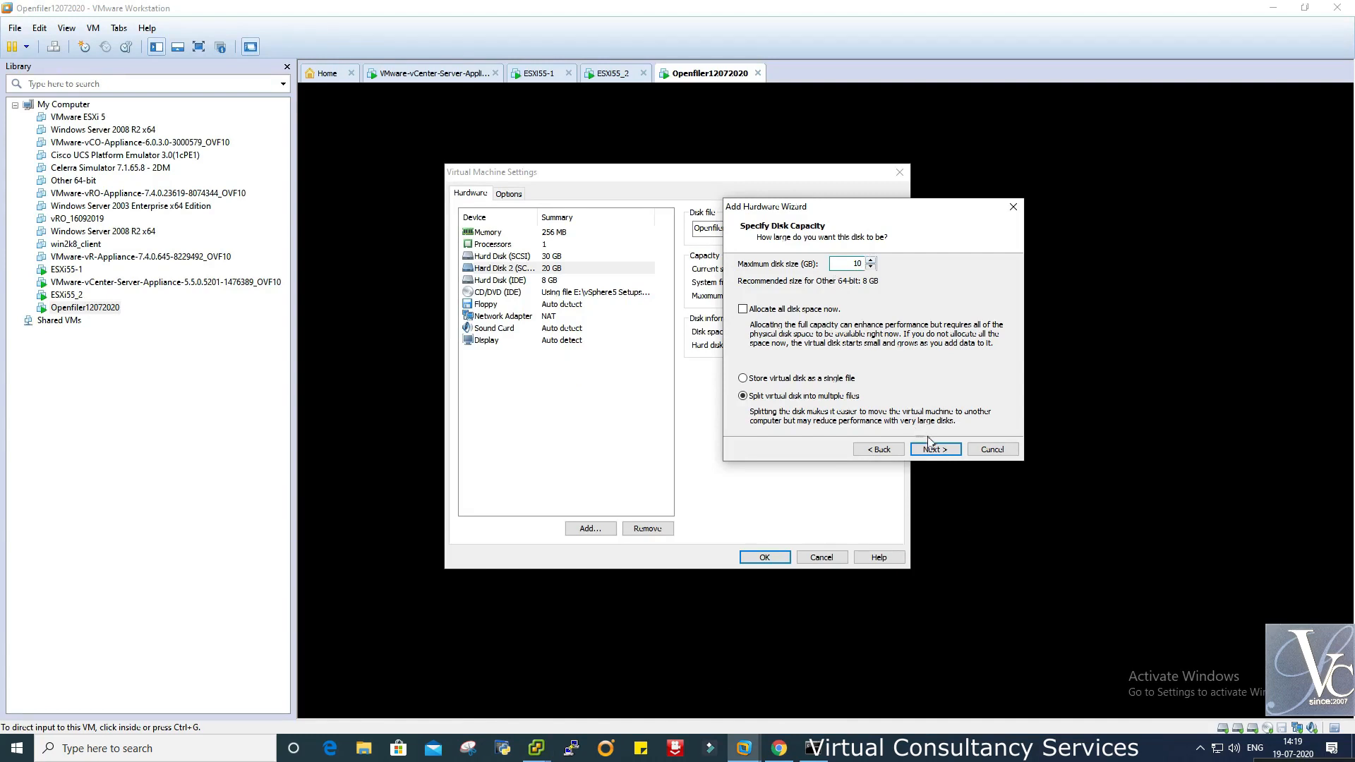
{"action": "left_click", "coordinate": [936, 450]}
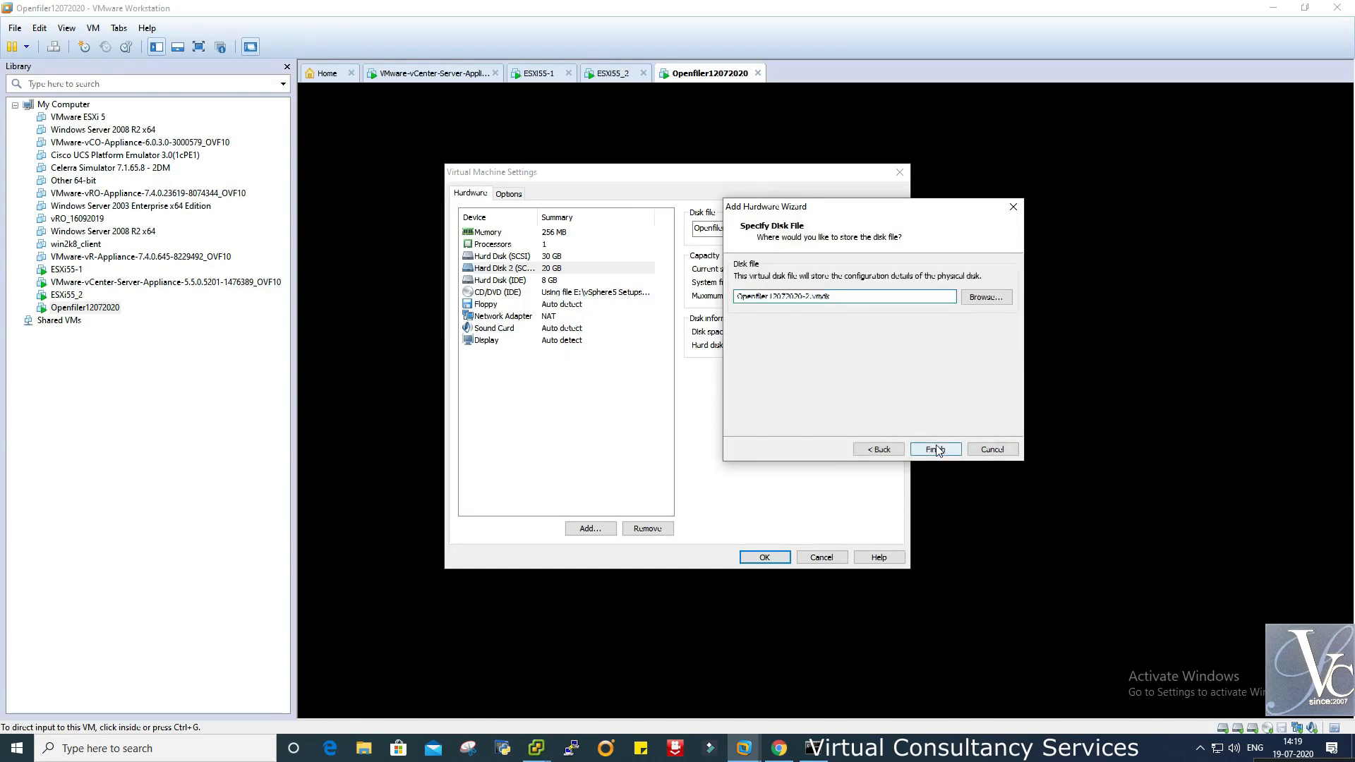
{"action": "left_click", "coordinate": [775, 560]}
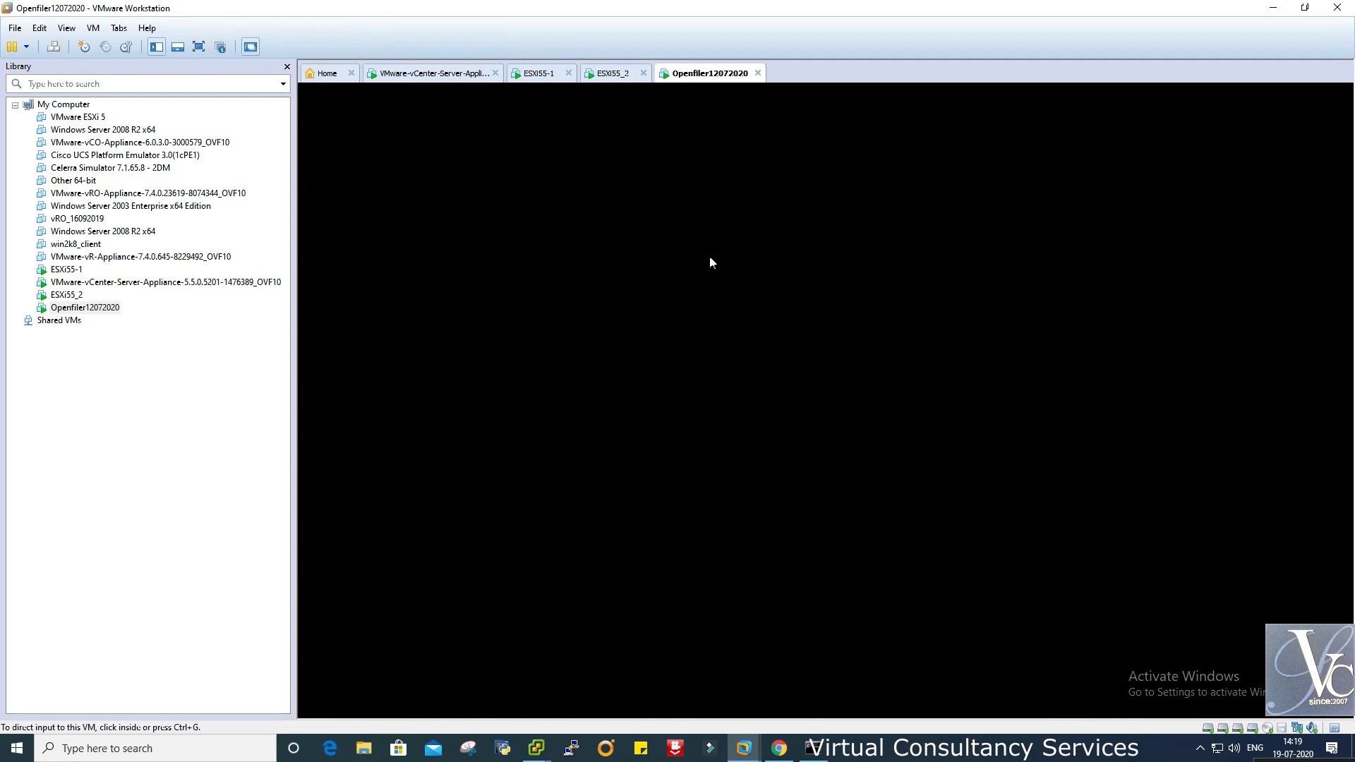
{"action": "left_click", "coordinate": [732, 369]}
{"action": "key", "text": "ctrl+alt"}
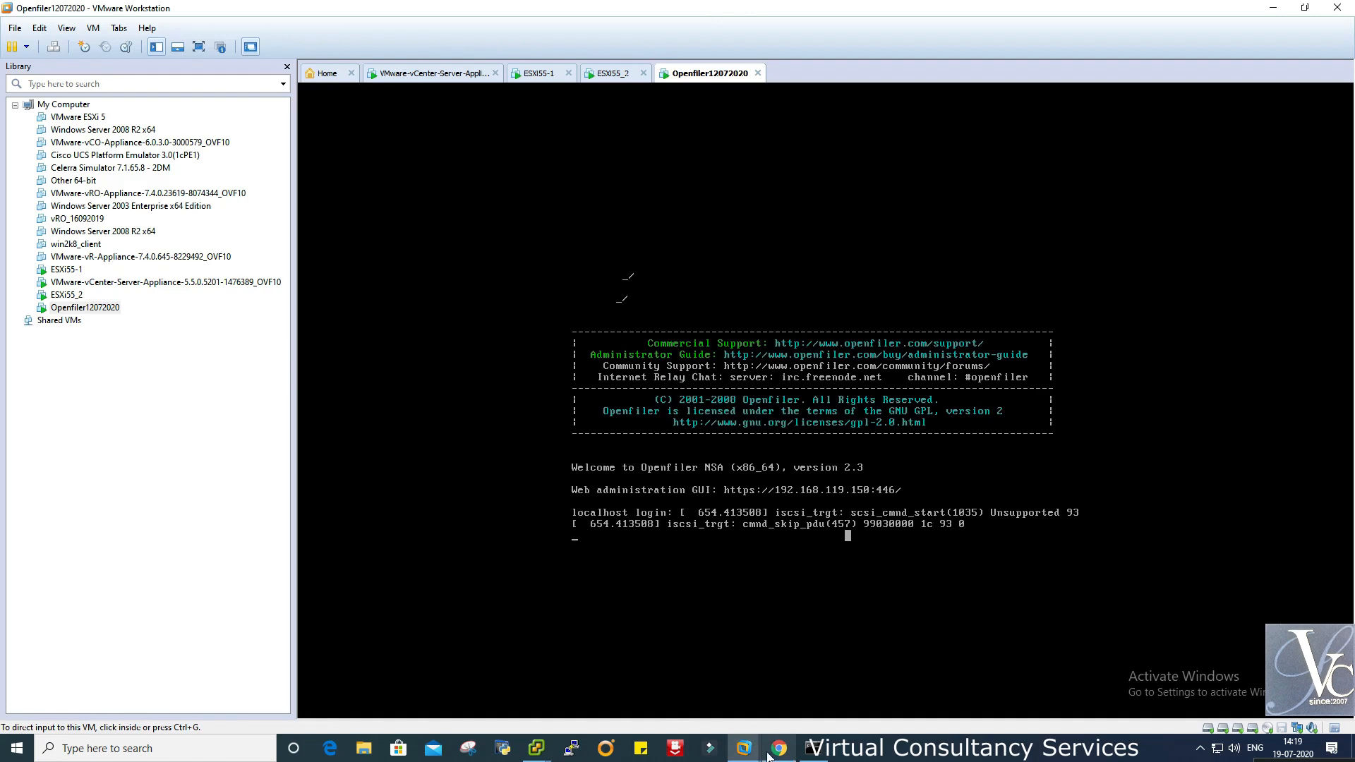
- Reload Openfiler's Manage Volumes page in Chrome, briefly visiting Add Volume
{"action": "left_click", "coordinate": [779, 748]}
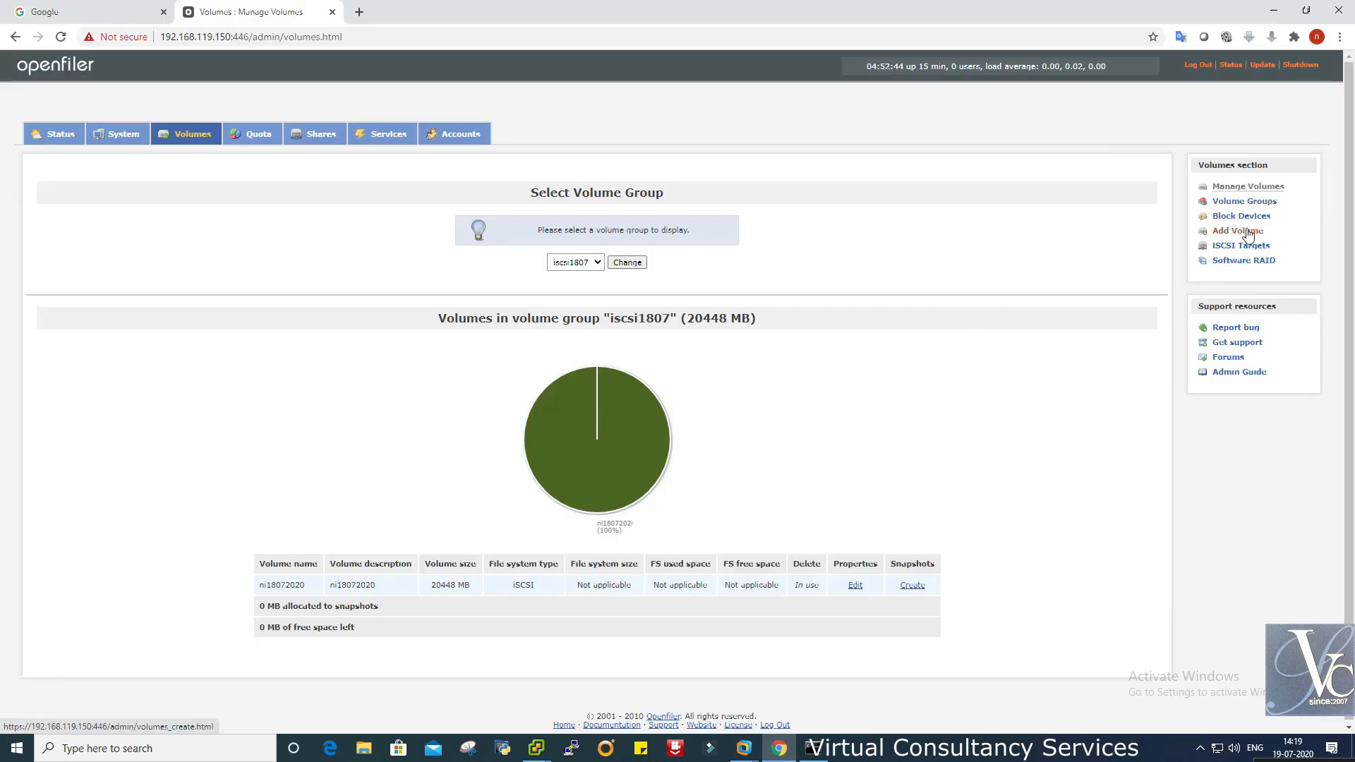
{"action": "left_click", "coordinate": [606, 39]}
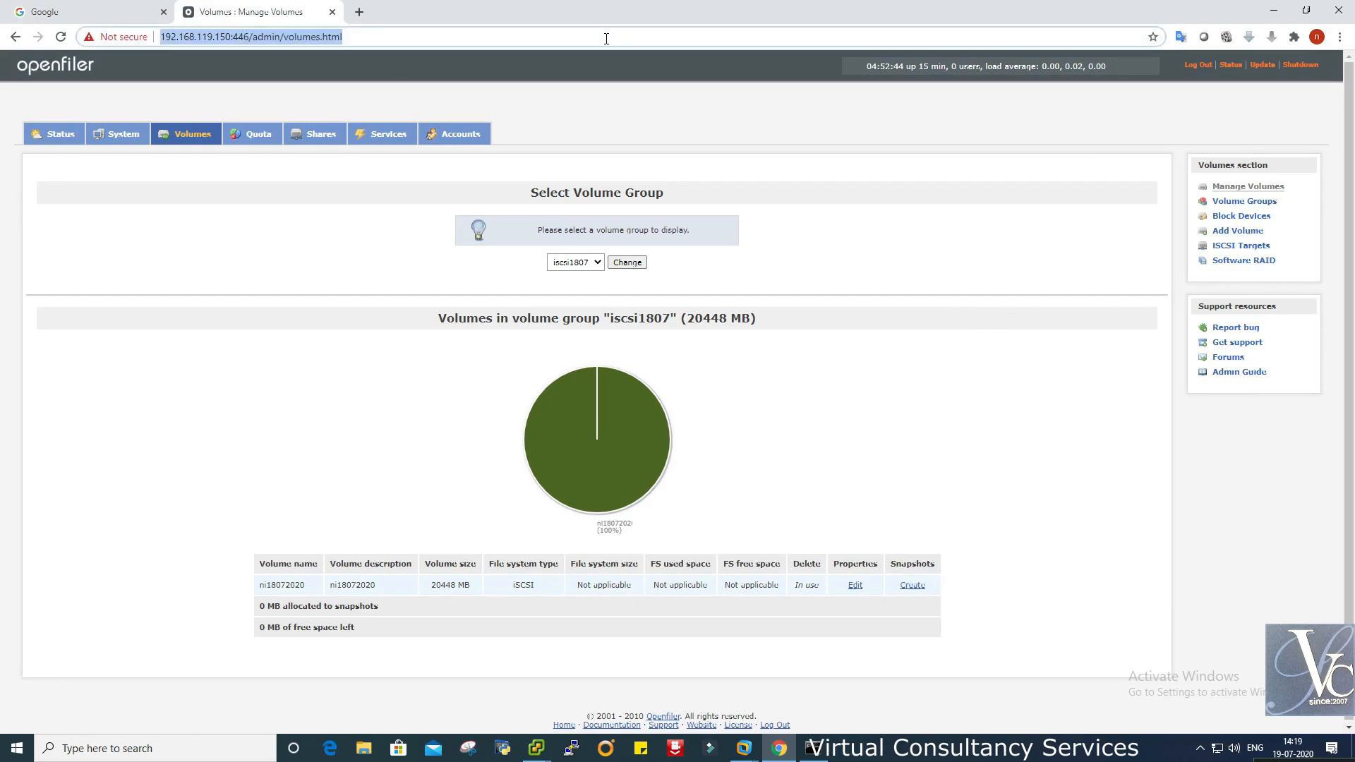
{"action": "key", "text": "Return"}
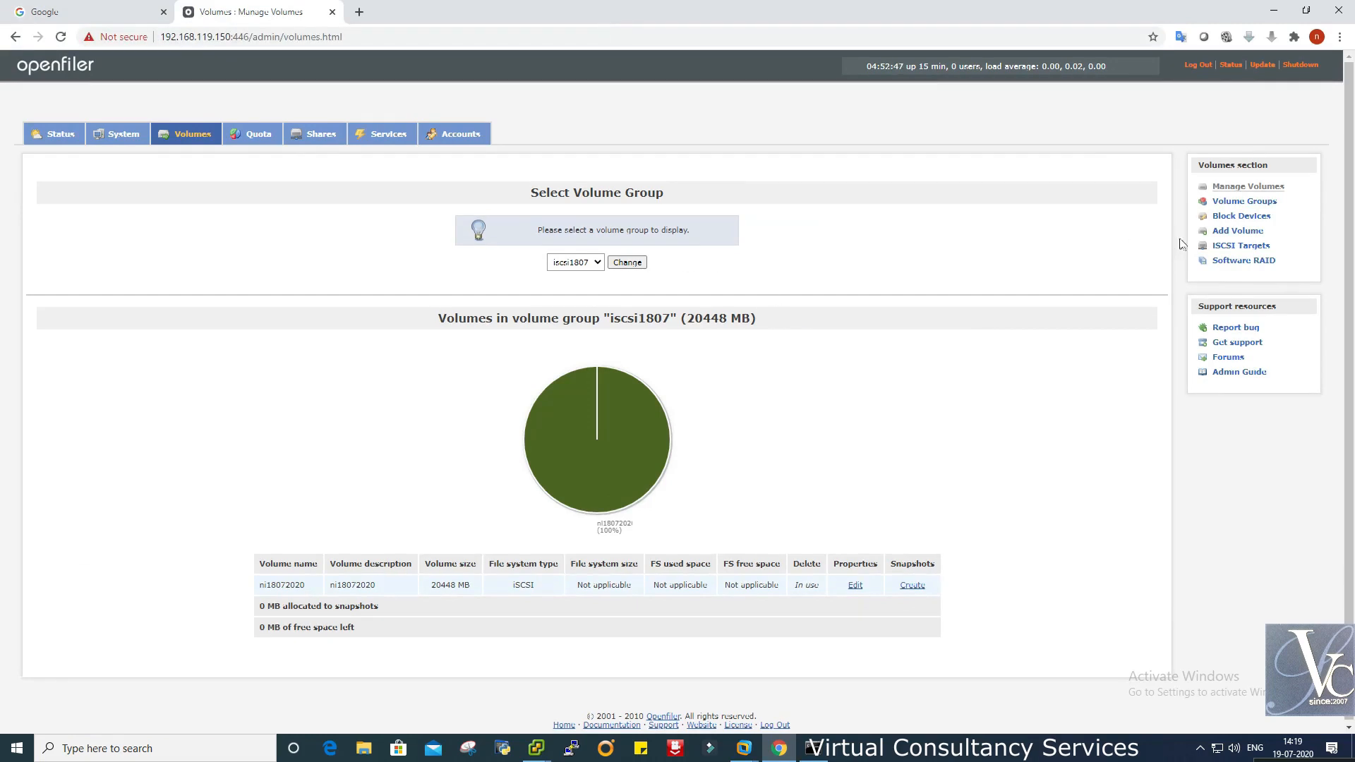
{"action": "left_click", "coordinate": [1232, 232]}
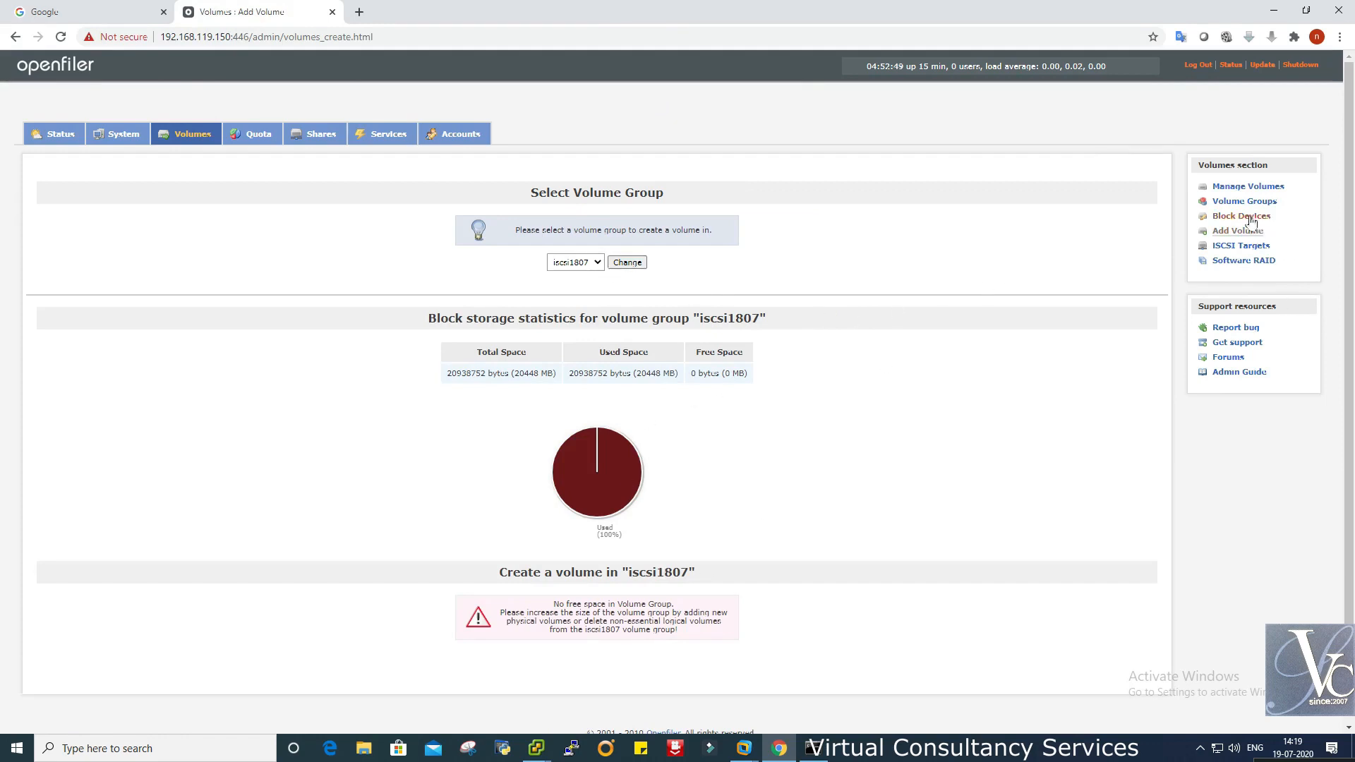
{"action": "left_click", "coordinate": [1234, 187]}
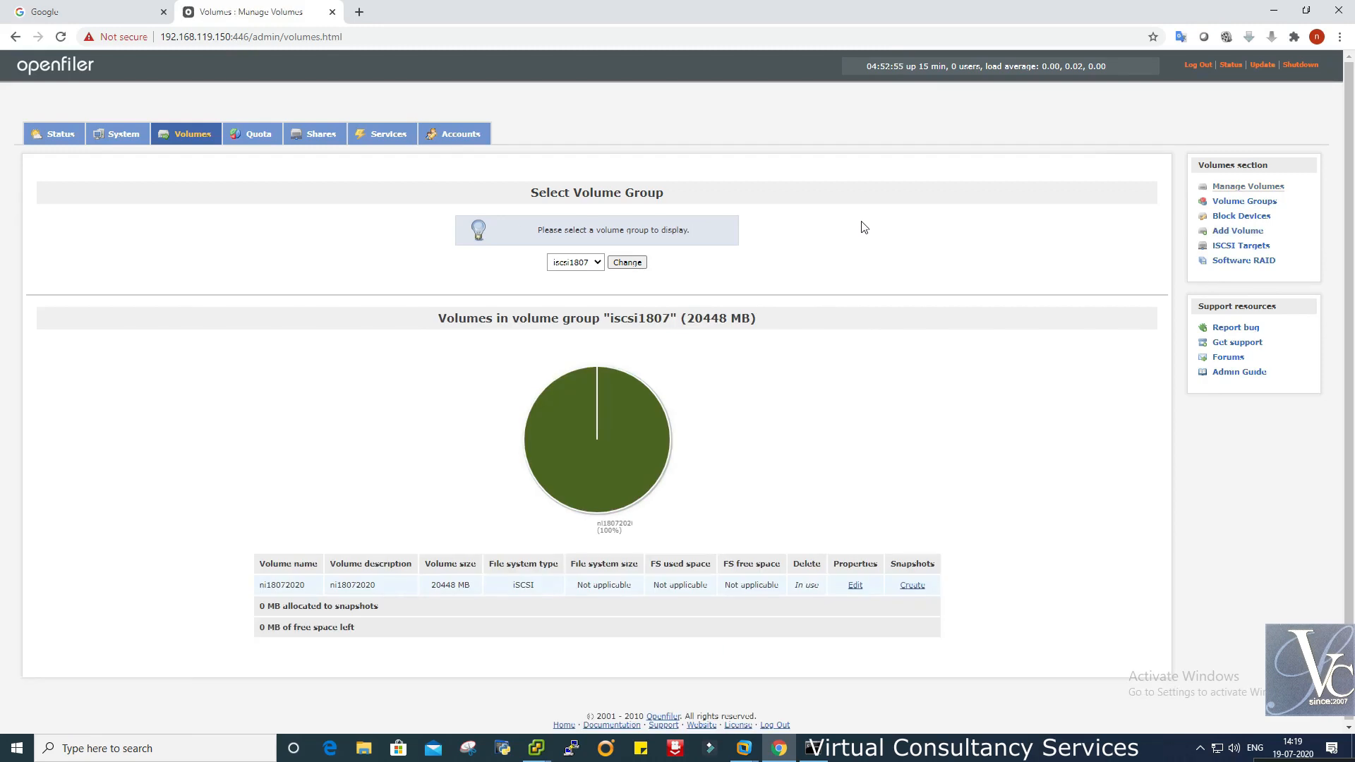
{"action": "left_click", "coordinate": [377, 42]}
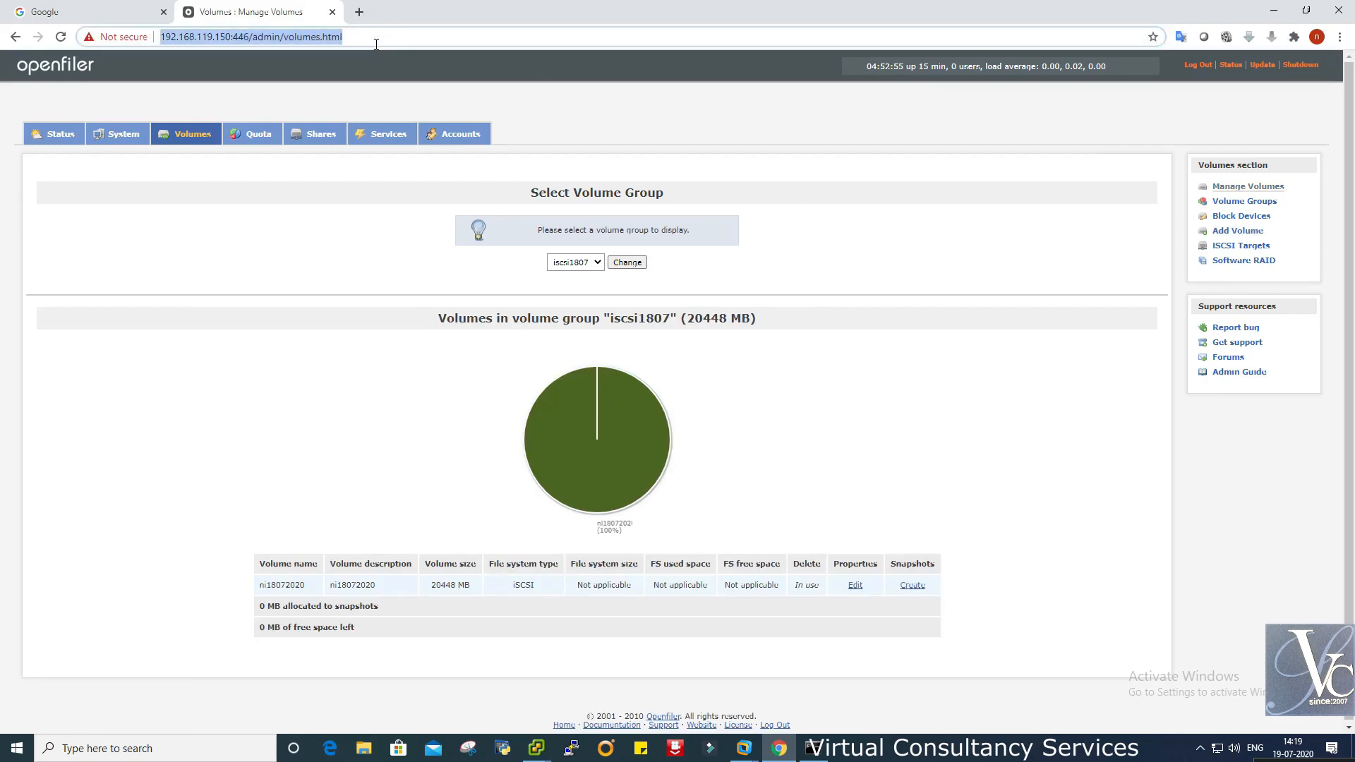
{"action": "key", "text": "Return"}
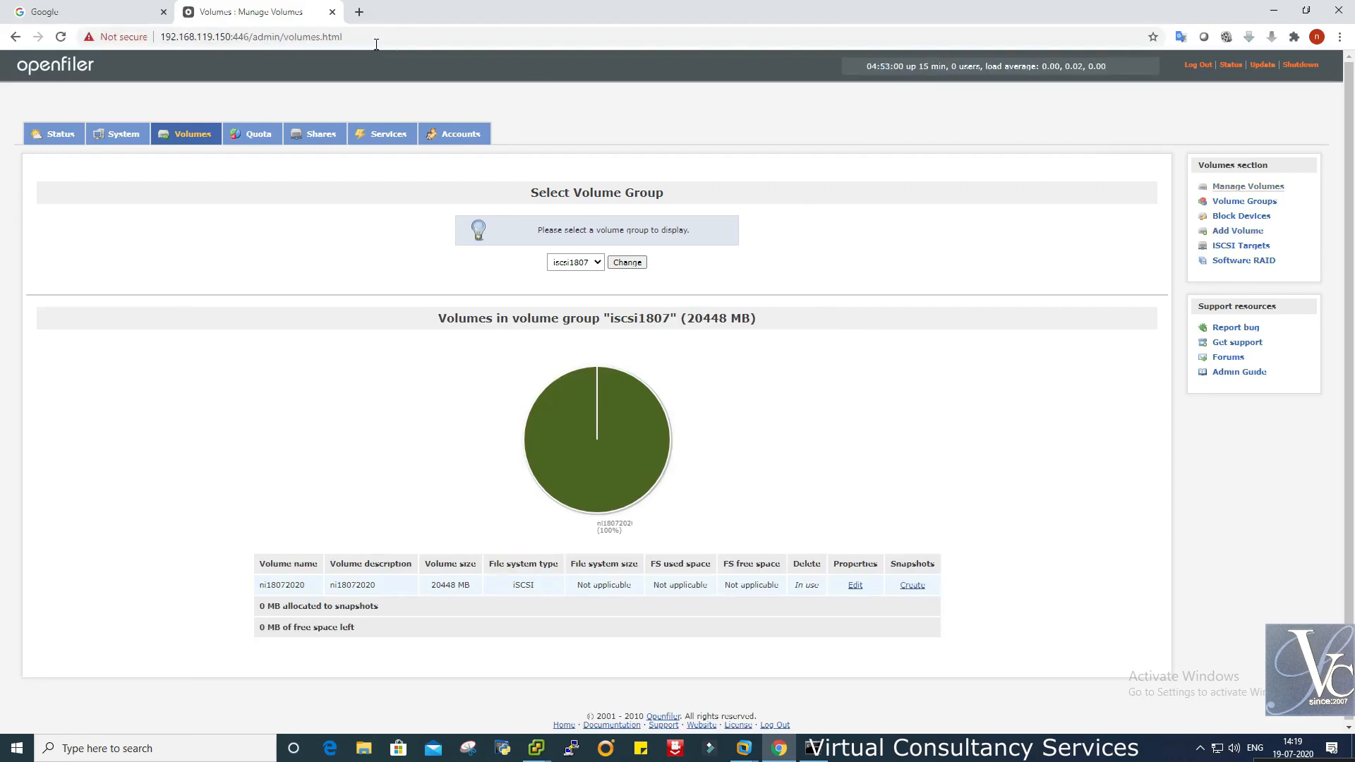
- Check the Add Volume volume-group dropdown, then open the Block Devices list
{"action": "left_click", "coordinate": [1232, 232]}
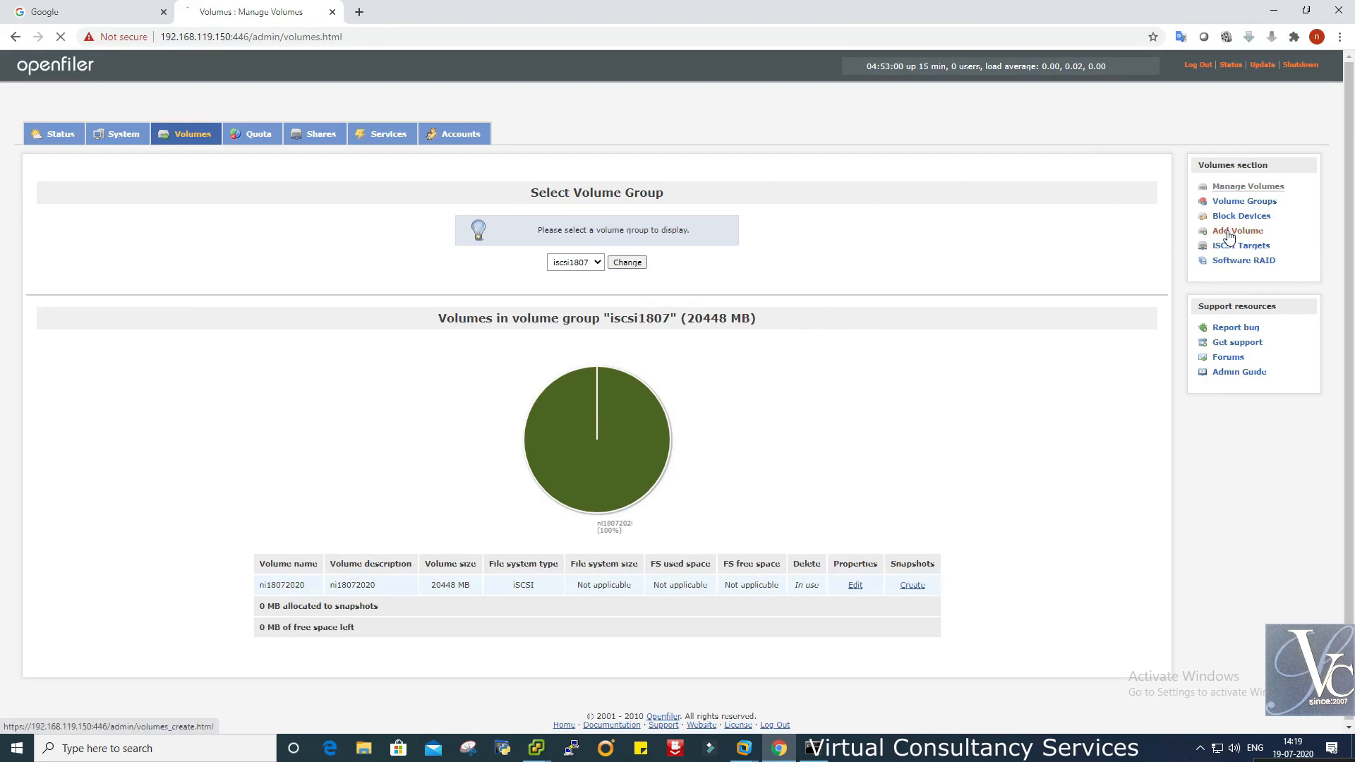
{"action": "left_click", "coordinate": [600, 259]}
{"action": "left_click", "coordinate": [600, 260]}
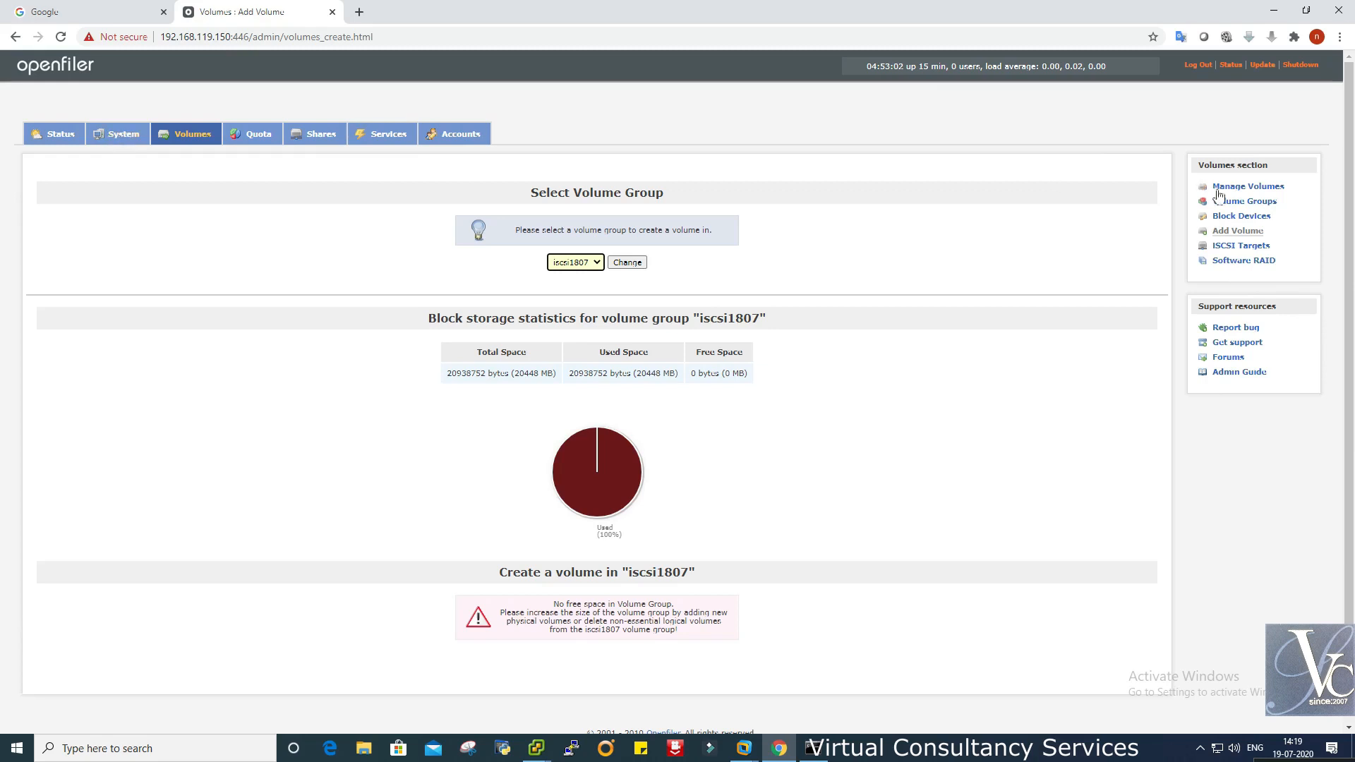
{"action": "left_click", "coordinate": [1243, 219]}
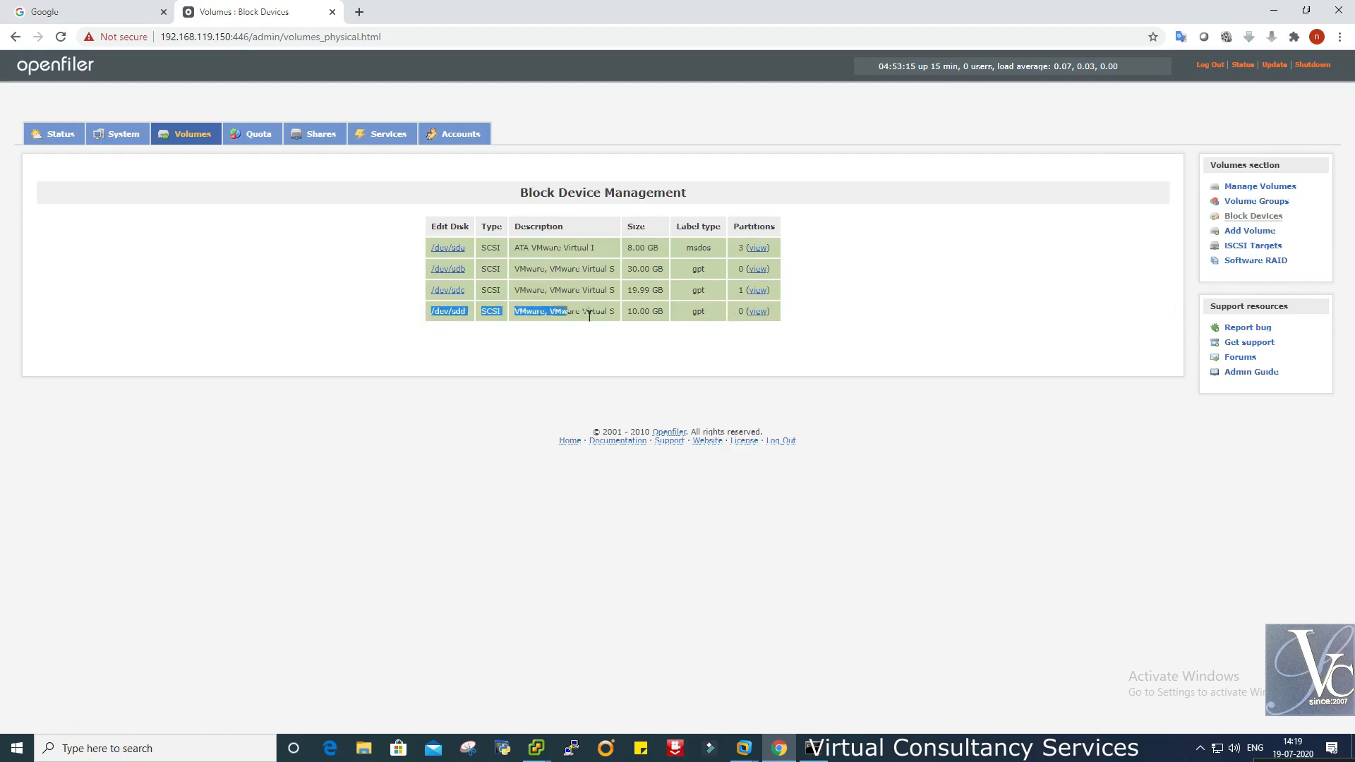
{"action": "left_click", "coordinate": [1246, 234]}
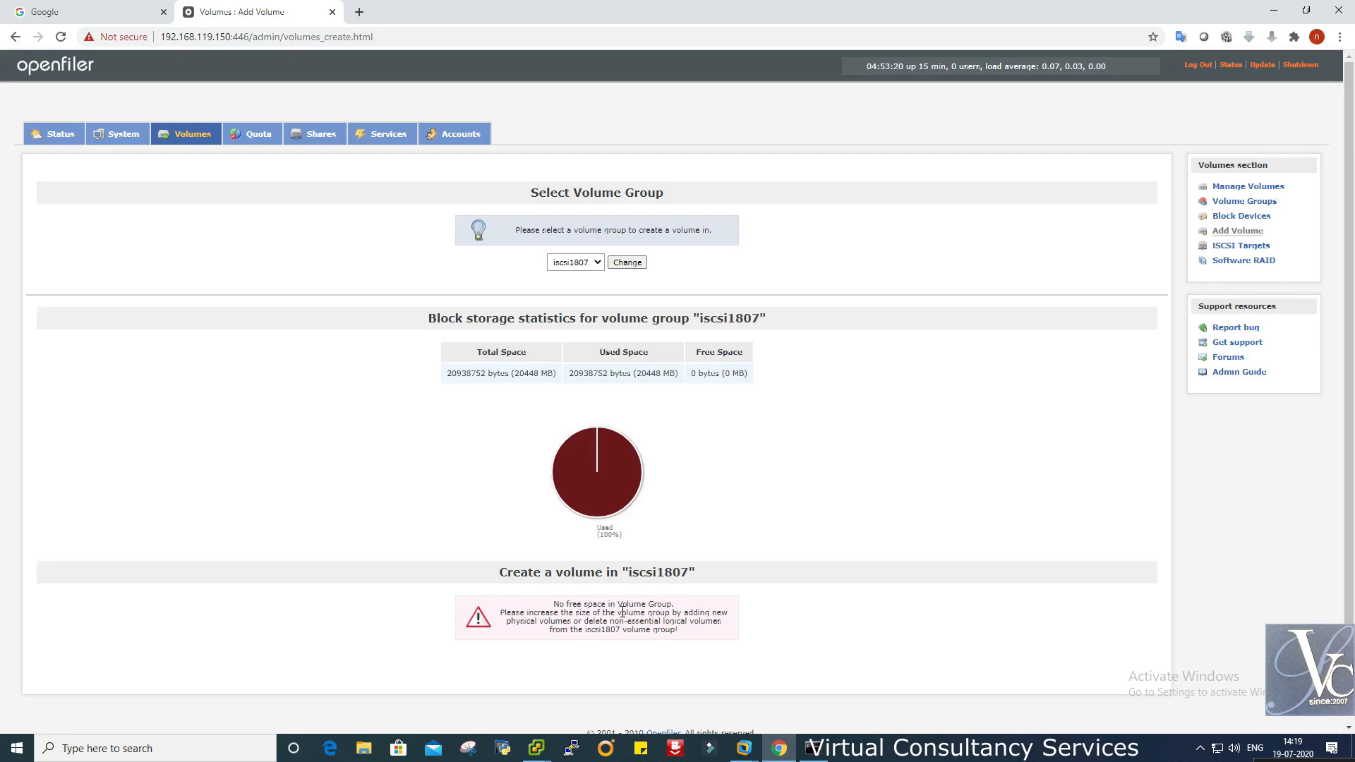
{"action": "left_click", "coordinate": [1242, 203]}
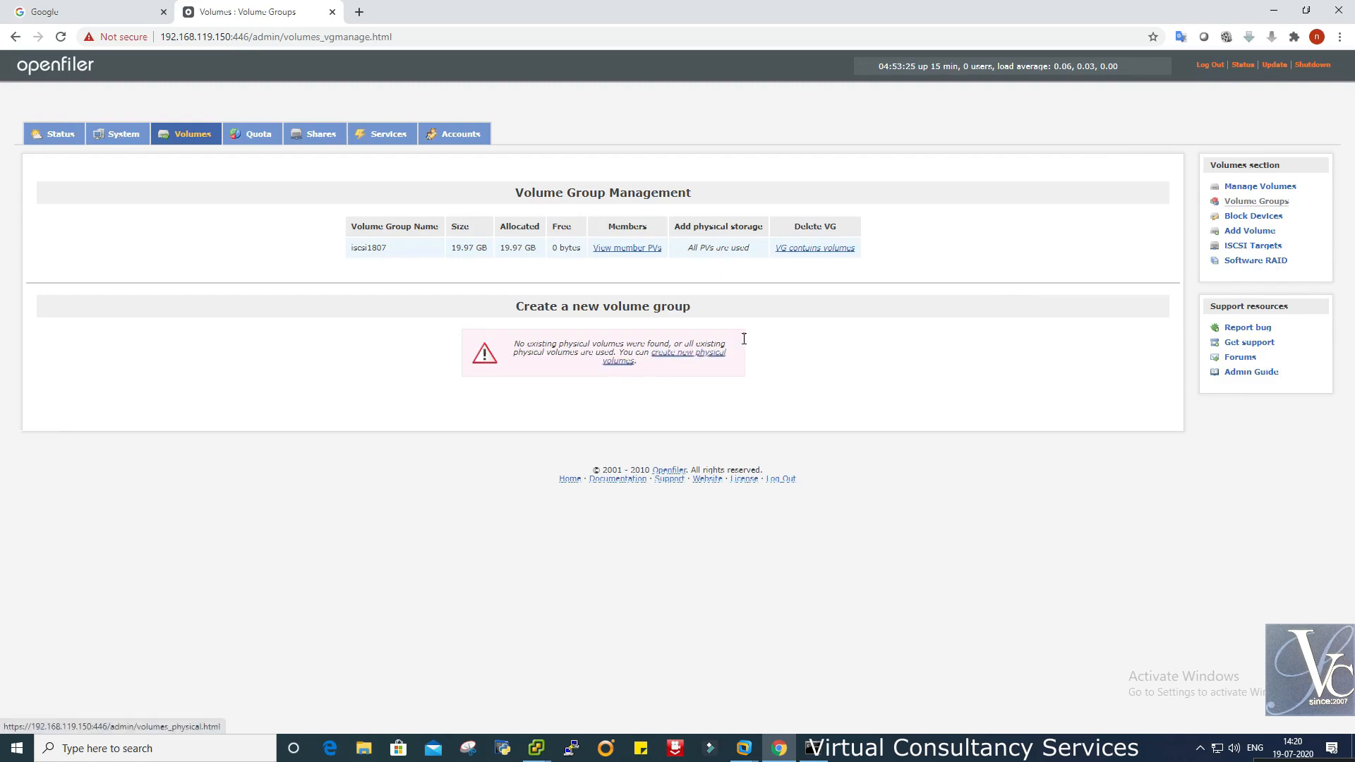
{"action": "left_click", "coordinate": [685, 358]}
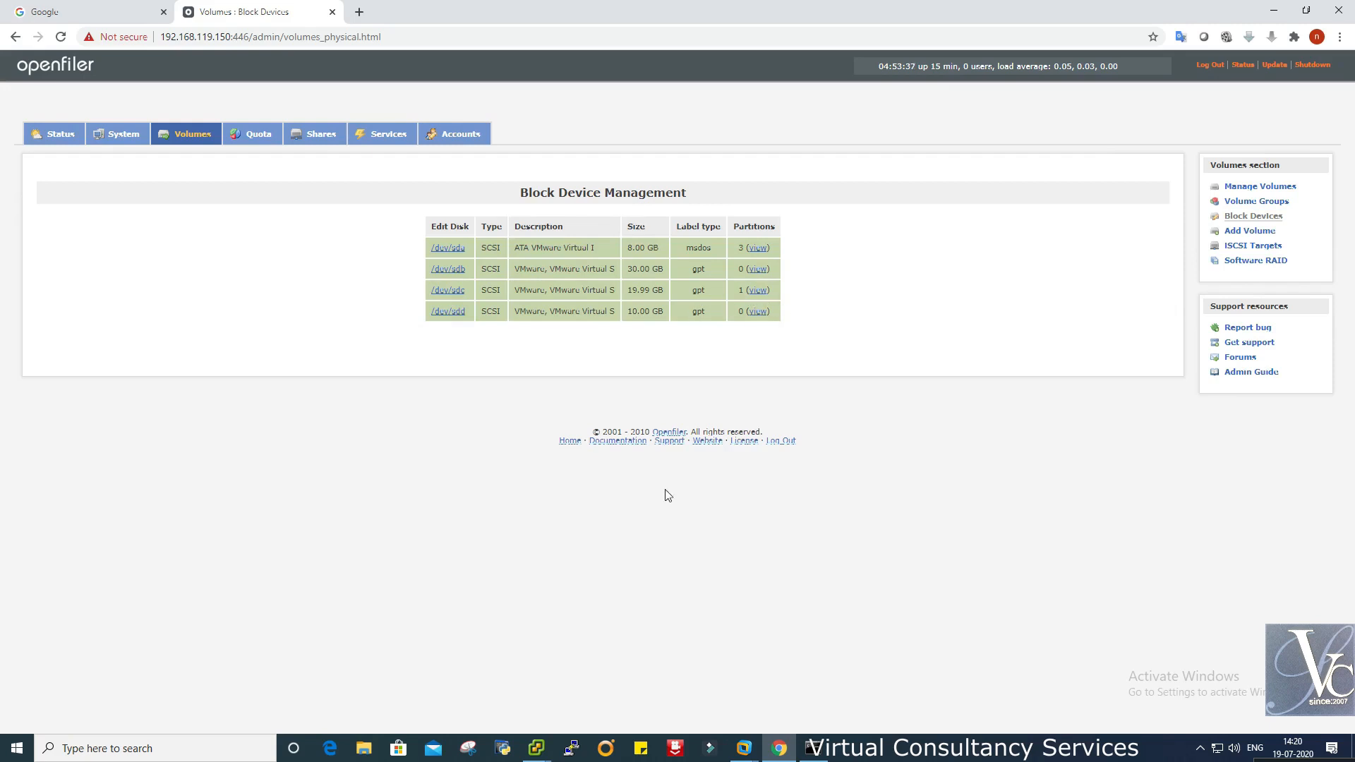
{"action": "left_click", "coordinate": [744, 748]}
{"action": "left_click", "coordinate": [977, 657]}
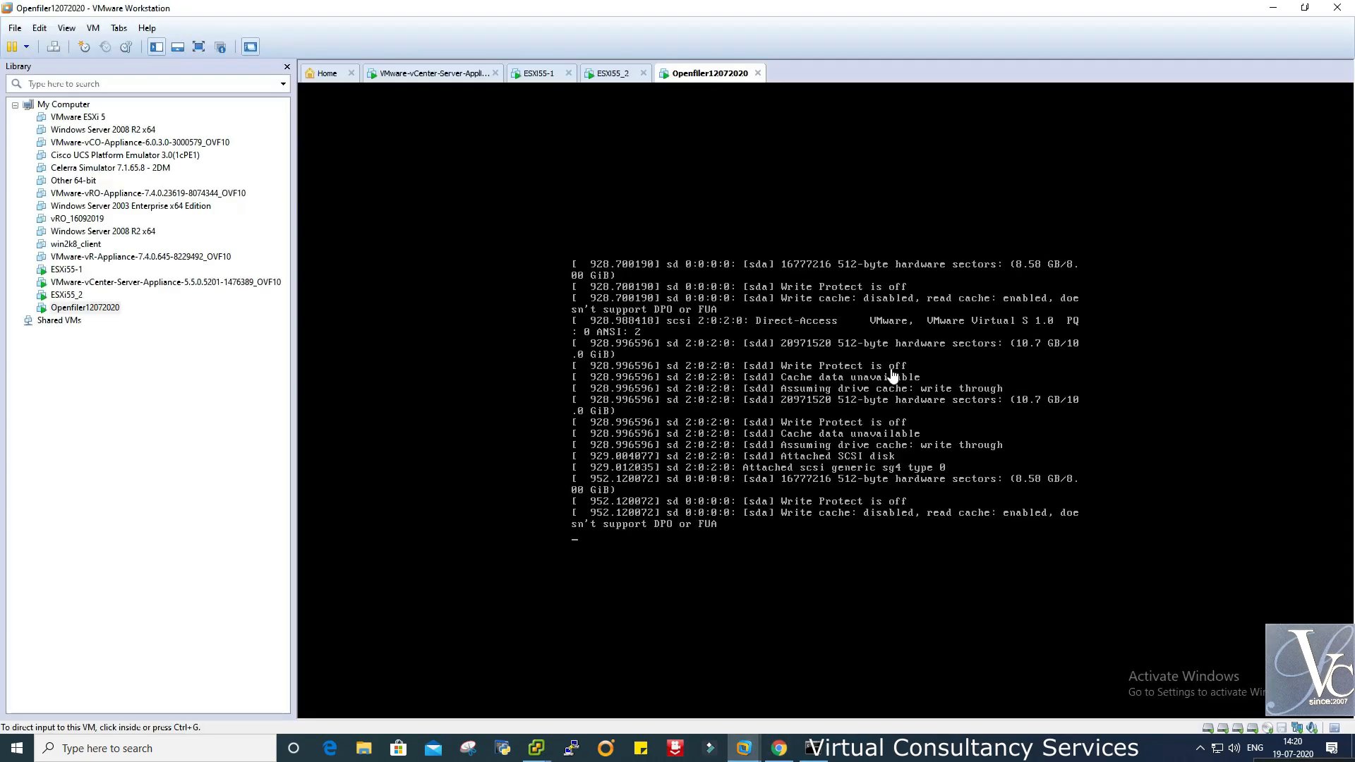
{"action": "right_click", "coordinate": [705, 78]}
{"action": "left_click", "coordinate": [777, 284]}
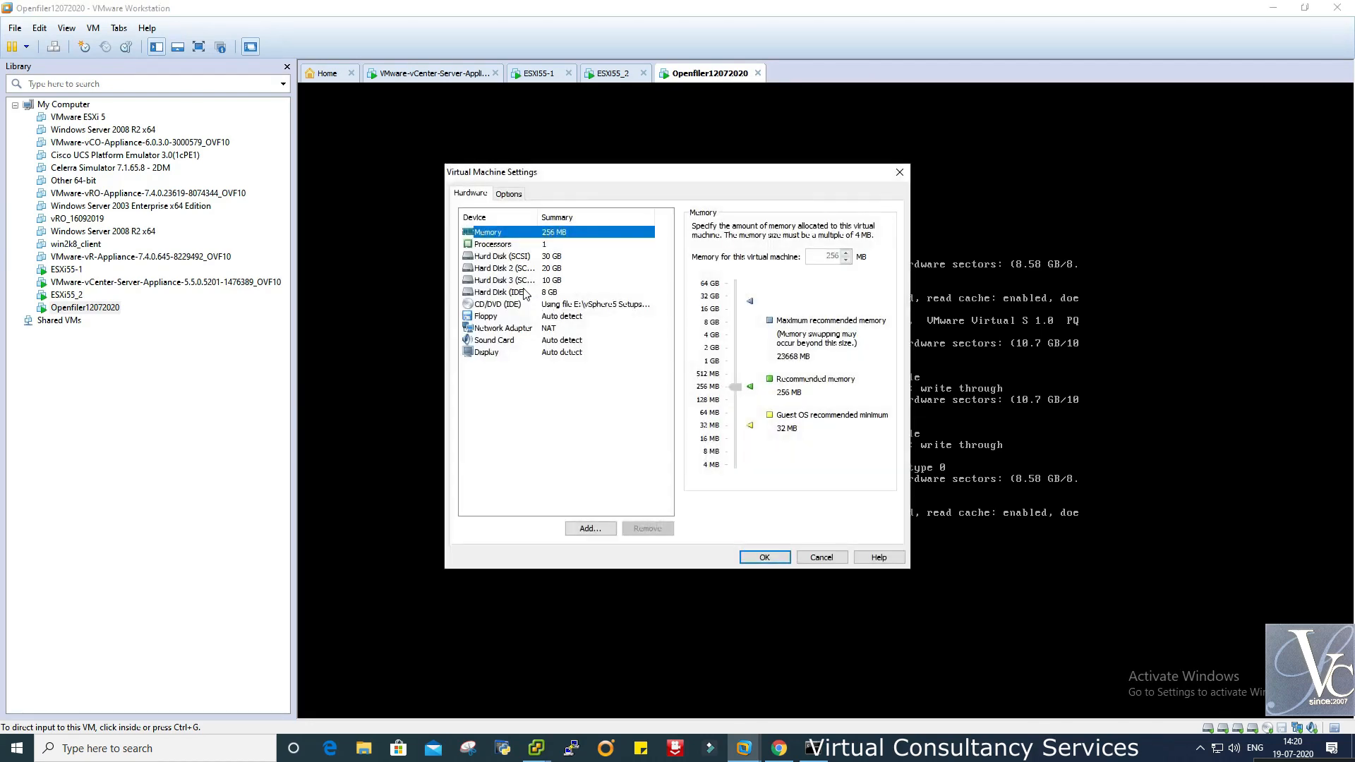
{"action": "left_click", "coordinate": [526, 289]}
{"action": "left_click", "coordinate": [546, 282]}
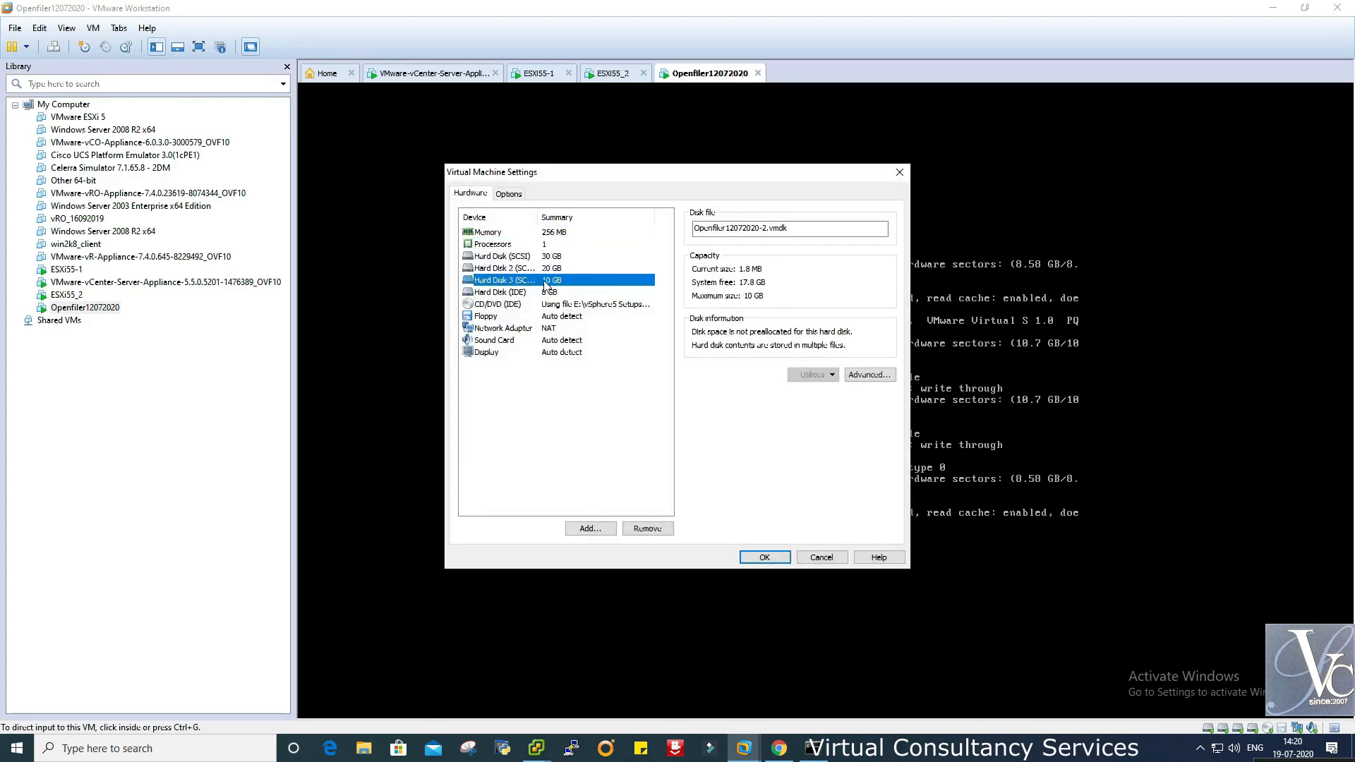
{"action": "left_click", "coordinate": [822, 559]}
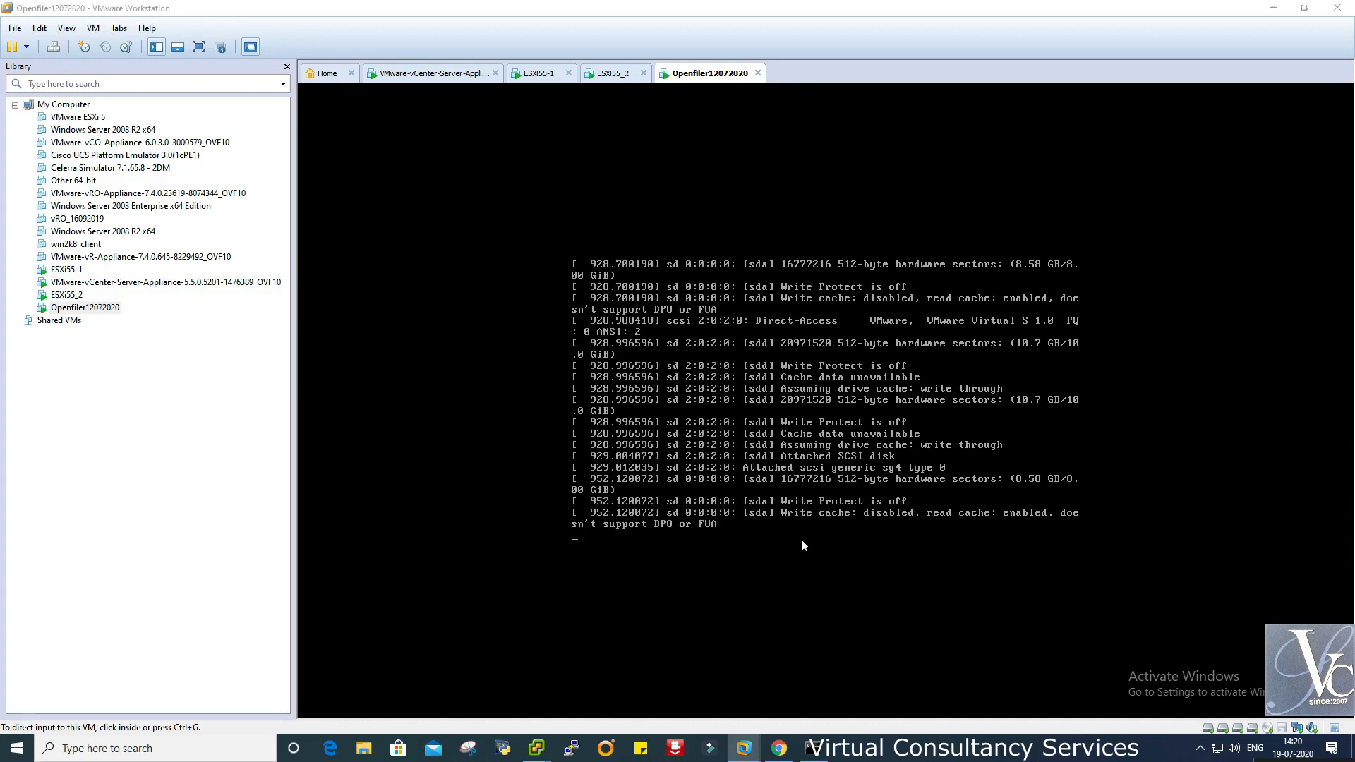
{"action": "key", "text": "alt+Tab"}
{"action": "left_click", "coordinate": [451, 314]}
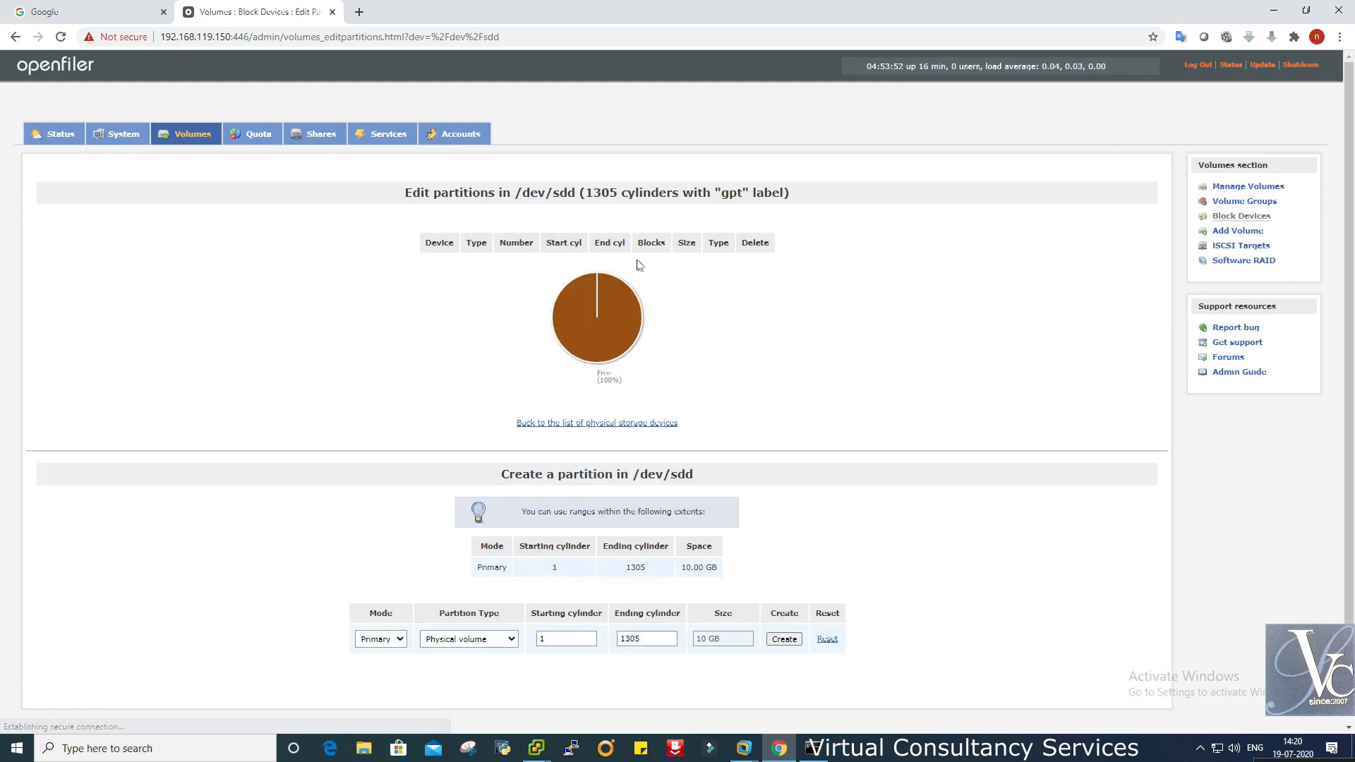
- Create a primary Physical volume partition spanning all 10 GB of /dev/sdd, then return to the device list
{"action": "left_click", "coordinate": [14, 37]}
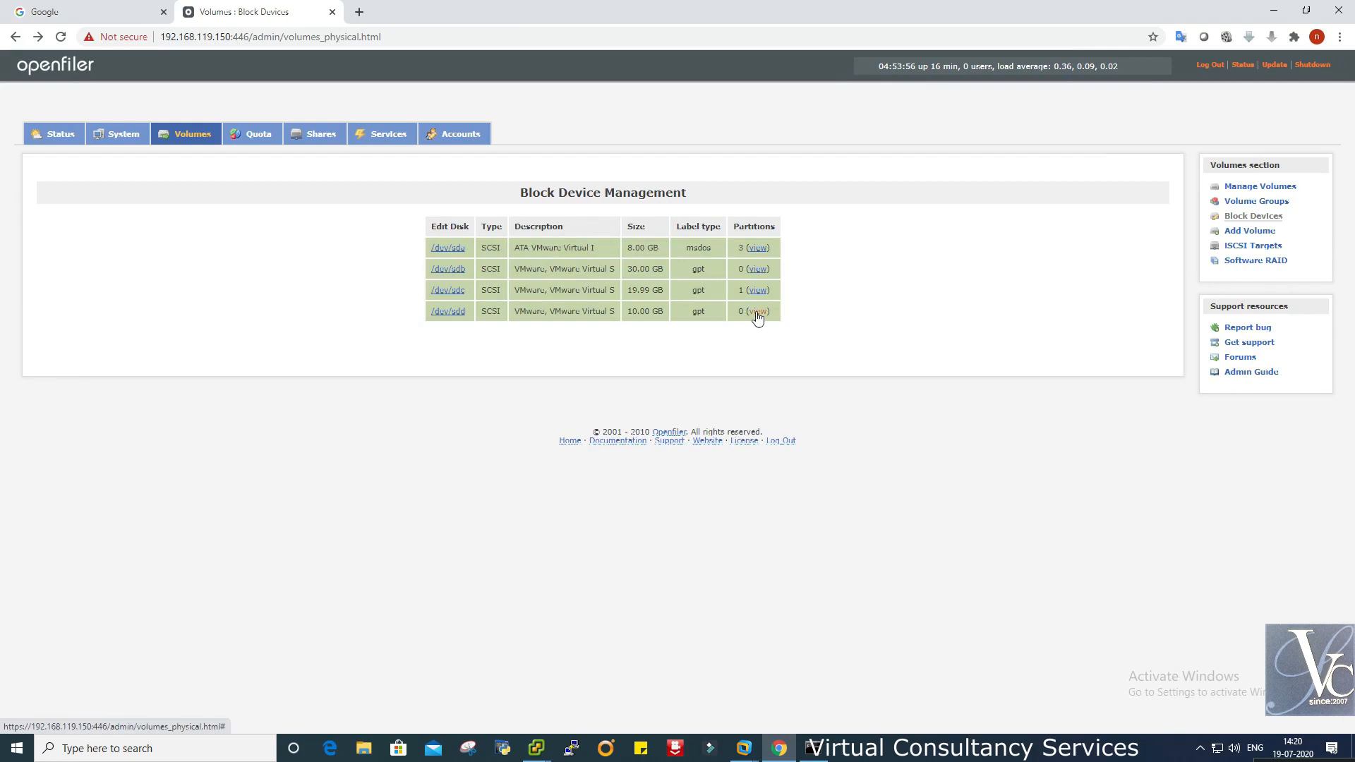
{"action": "left_click_drag", "start_coordinate": [740, 227], "coordinate": [761, 315]}
{"action": "left_click", "coordinate": [791, 342]}
{"action": "left_click", "coordinate": [447, 313]}
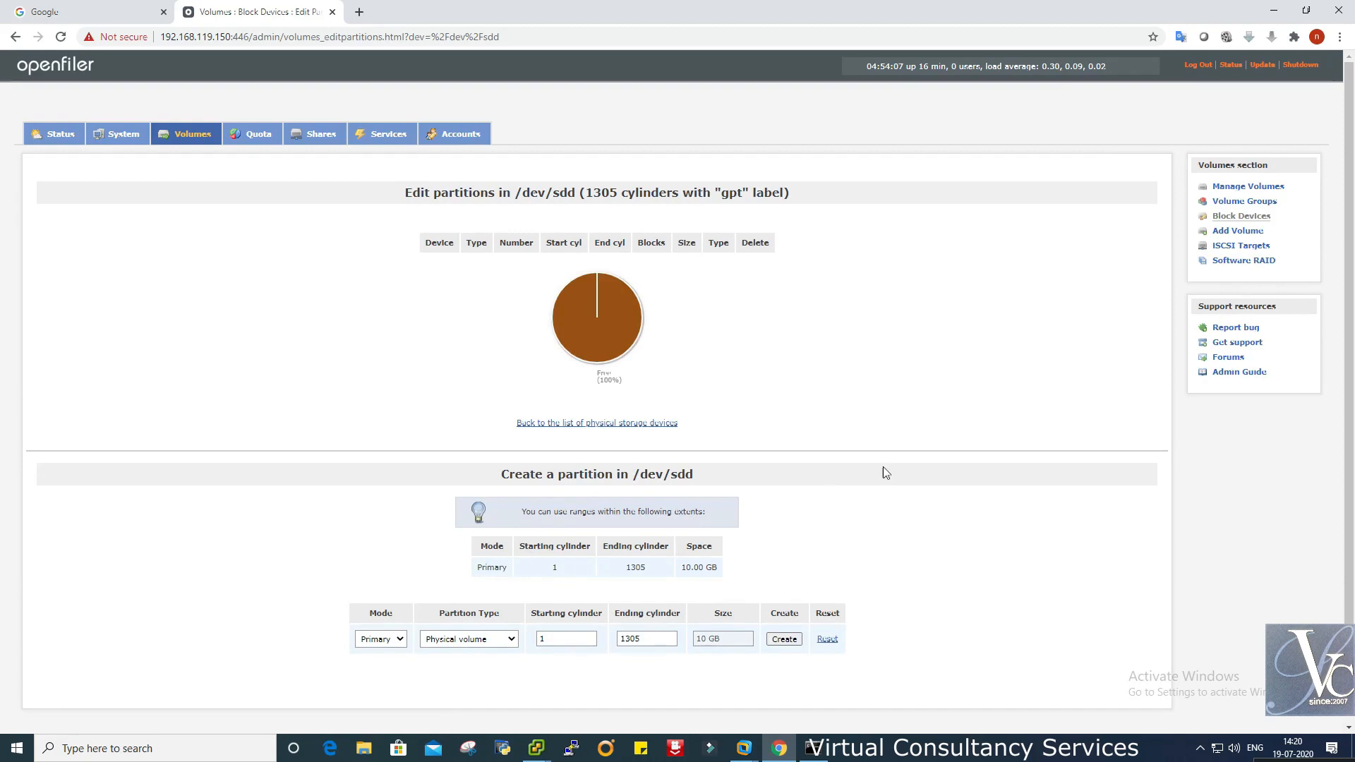
{"action": "scroll", "coordinate": [883, 467], "scroll_direction": "down", "scroll_amount": 1}
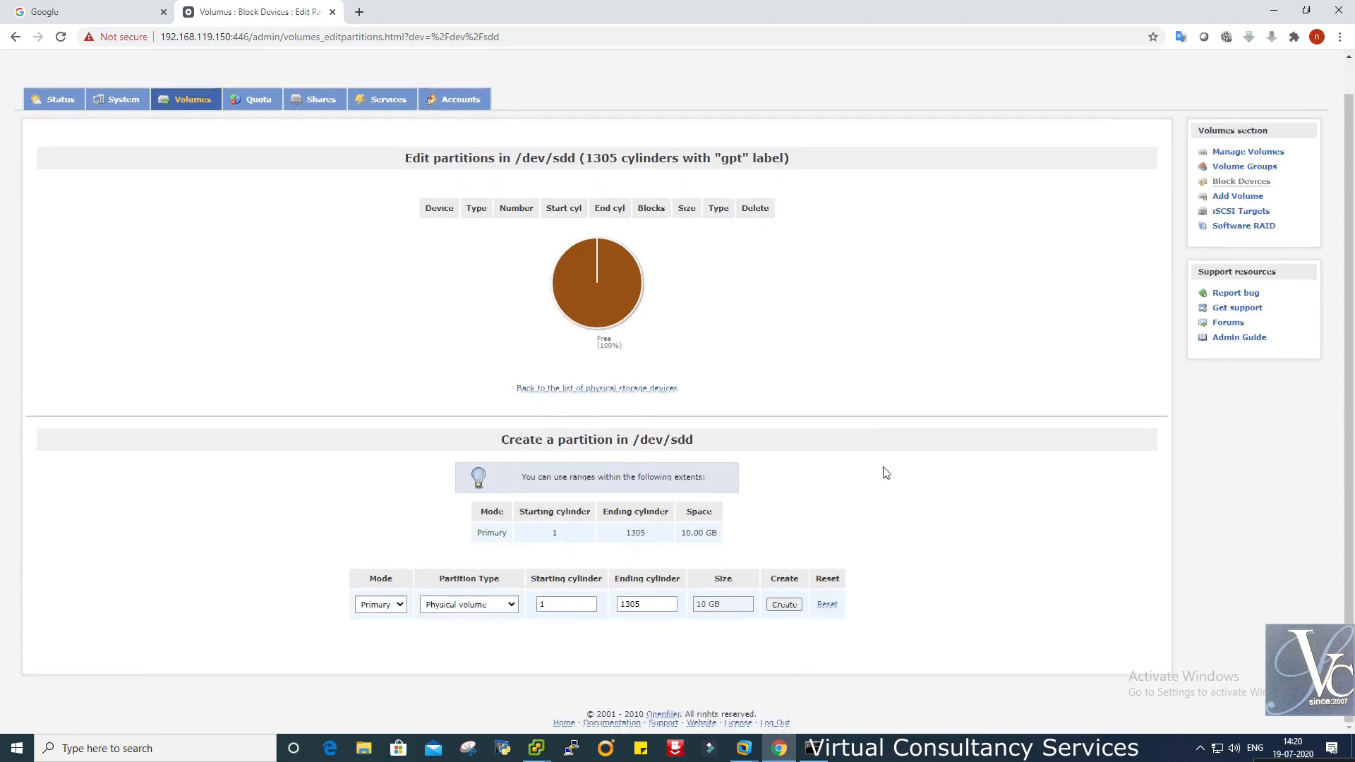
{"action": "left_click", "coordinate": [782, 606]}
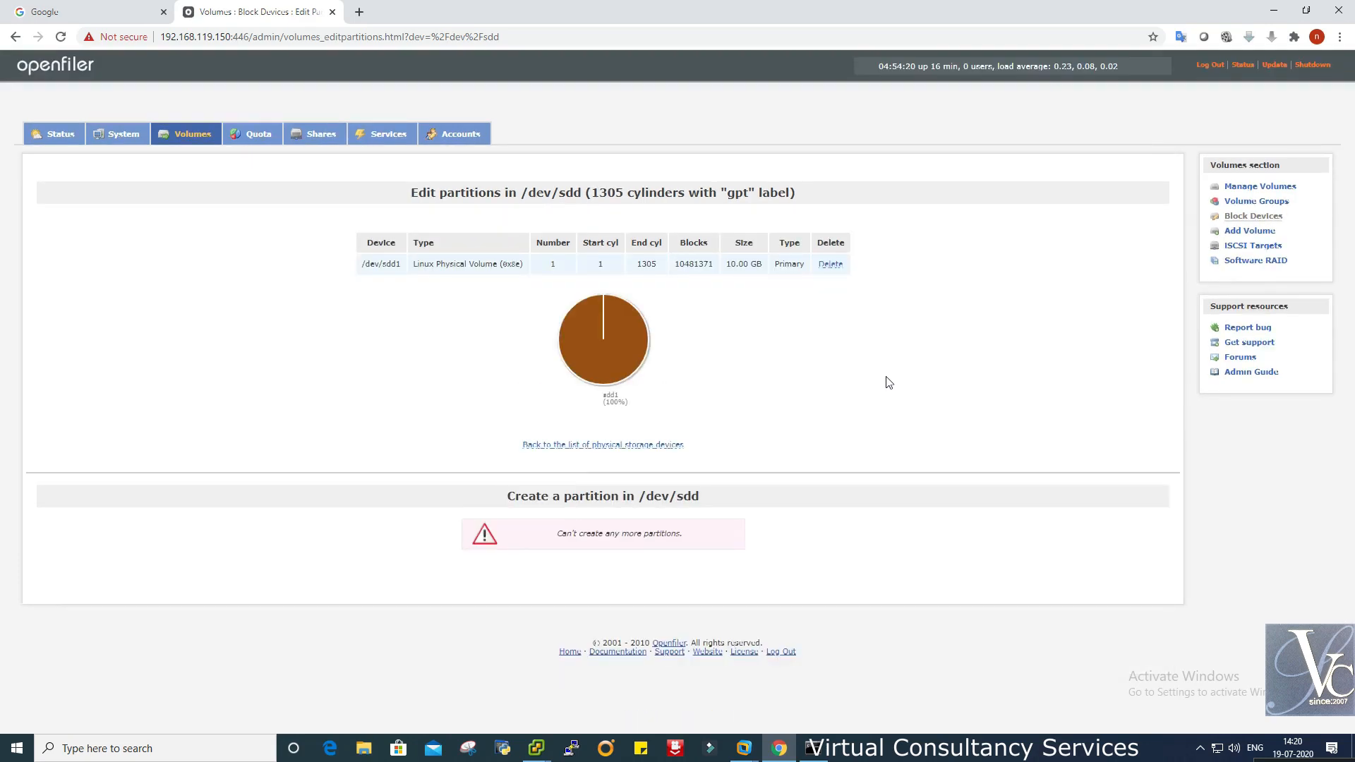
{"action": "left_click", "coordinate": [653, 446]}
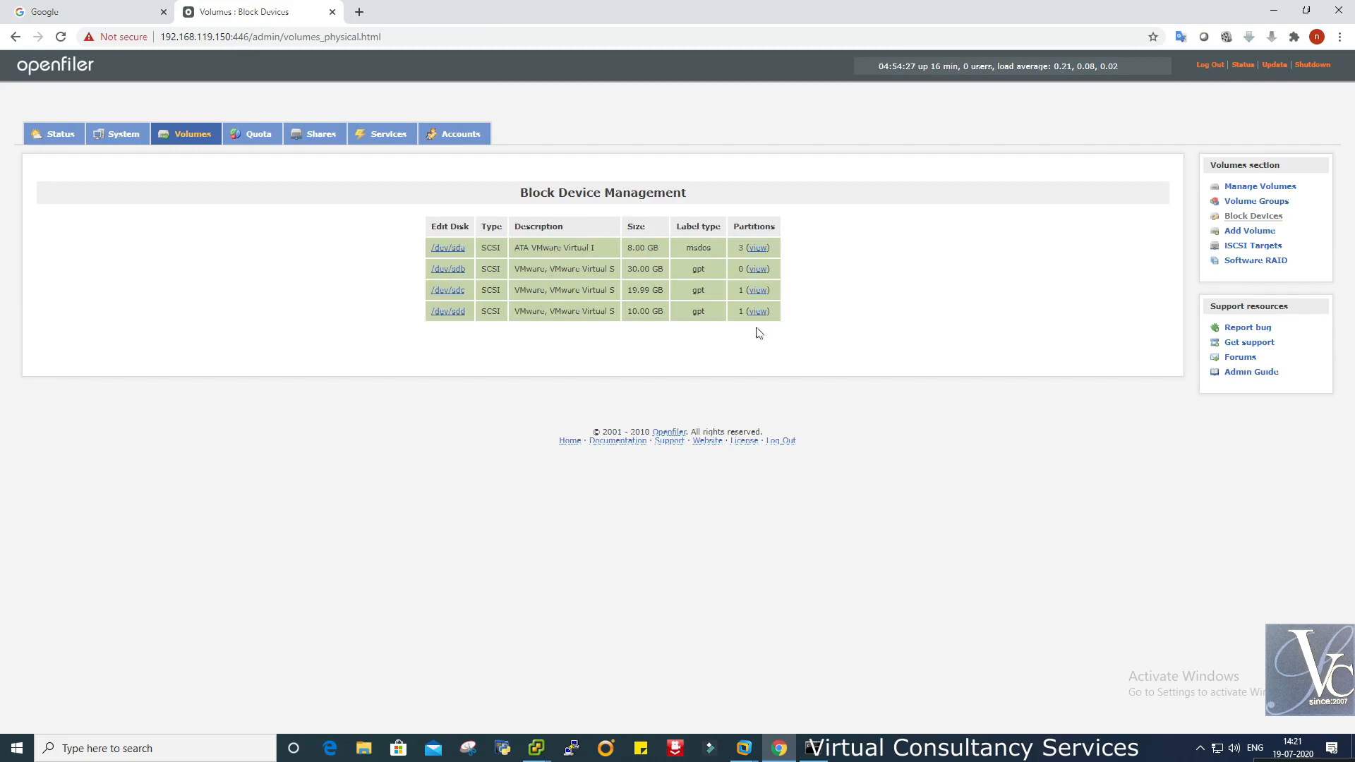
- View /dev/sdd's partitions popup, confirming the new /dev/sdd1 partition, and close it
{"action": "left_click", "coordinate": [758, 313]}
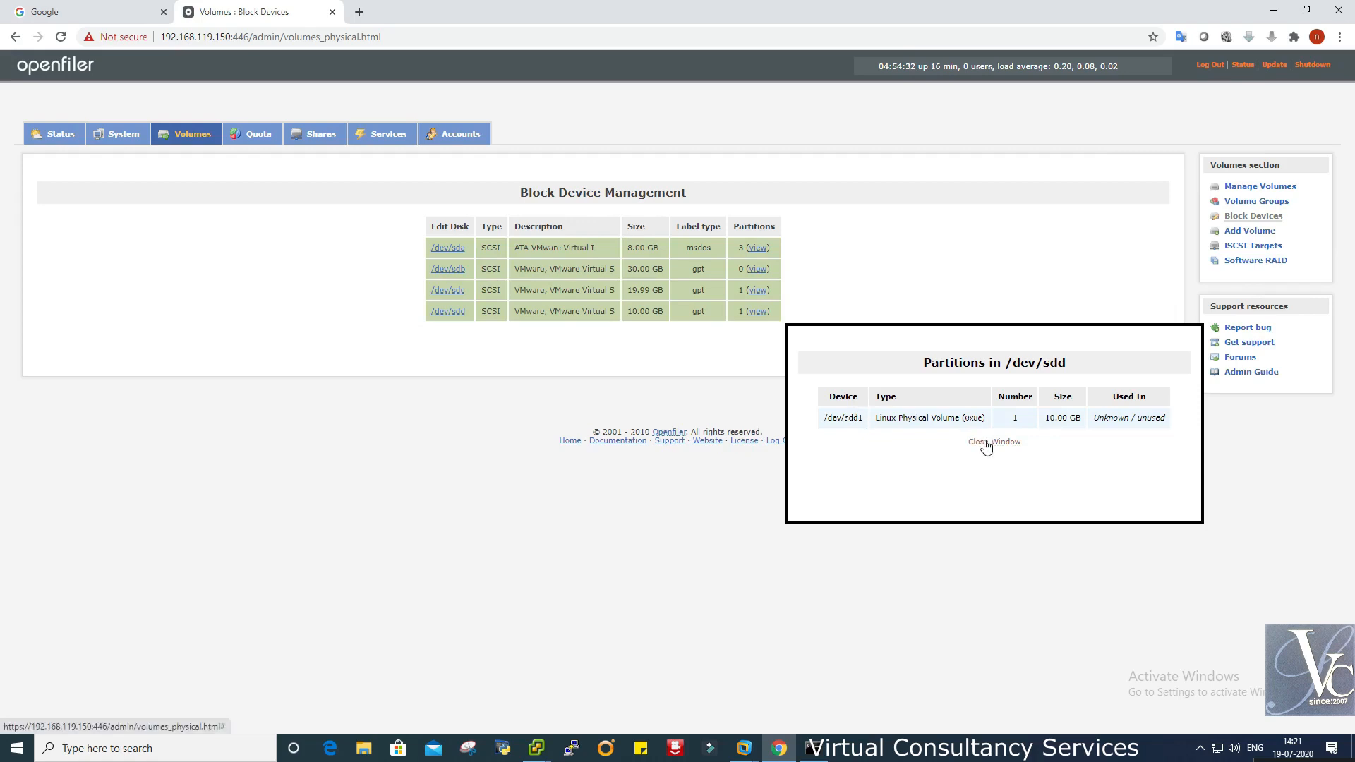
{"action": "left_click_drag", "start_coordinate": [825, 415], "coordinate": [974, 416]}
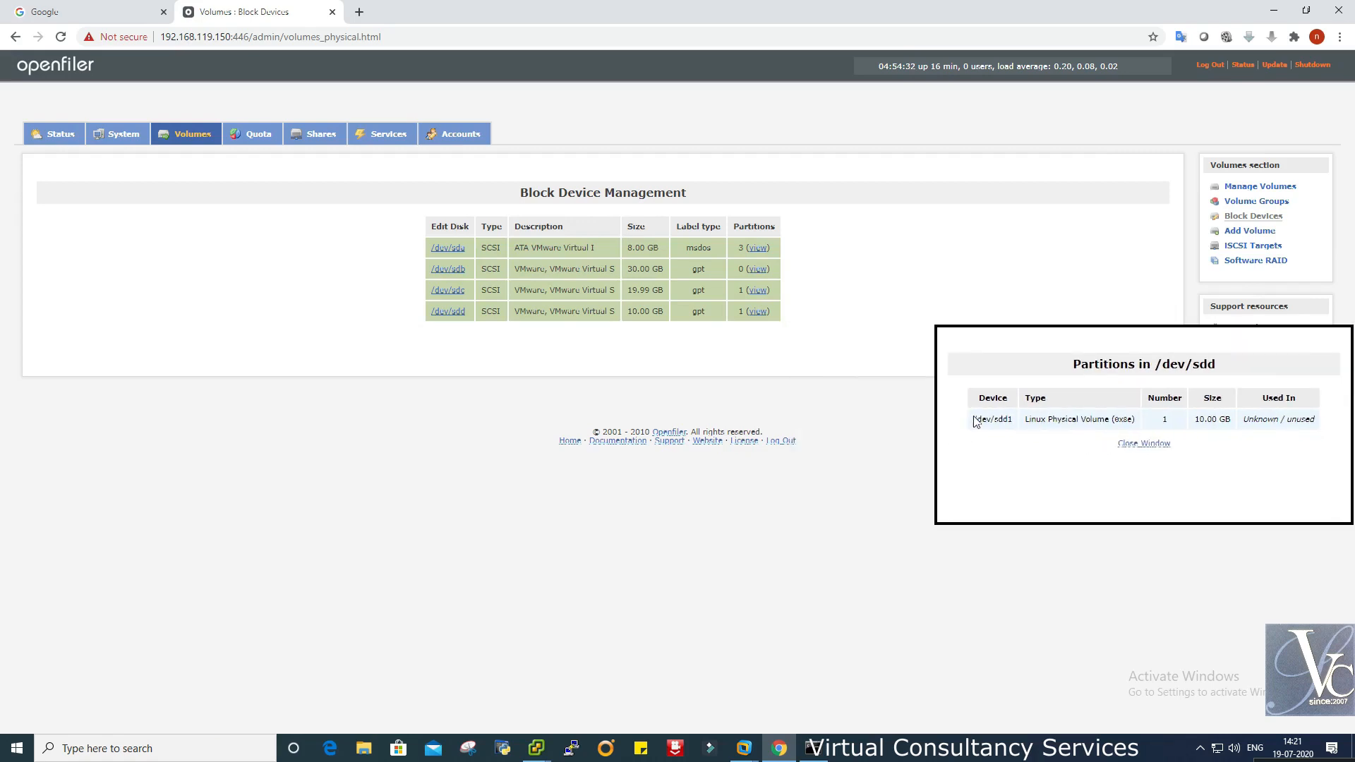
{"action": "left_click_drag", "start_coordinate": [1030, 332], "coordinate": [835, 333]}
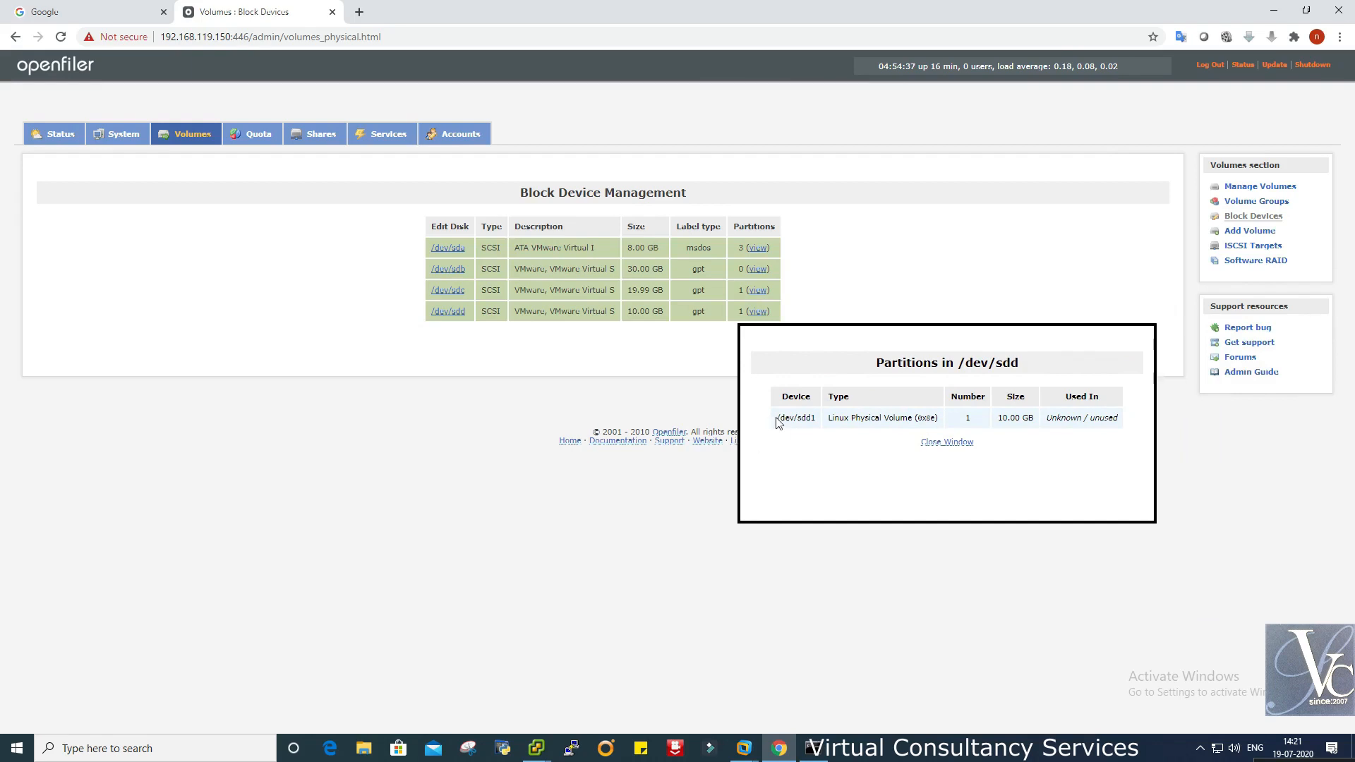
{"action": "left_click_drag", "start_coordinate": [816, 419], "coordinate": [774, 414]}
{"action": "triple_click", "coordinate": [774, 413]}
{"action": "left_click", "coordinate": [774, 414]}
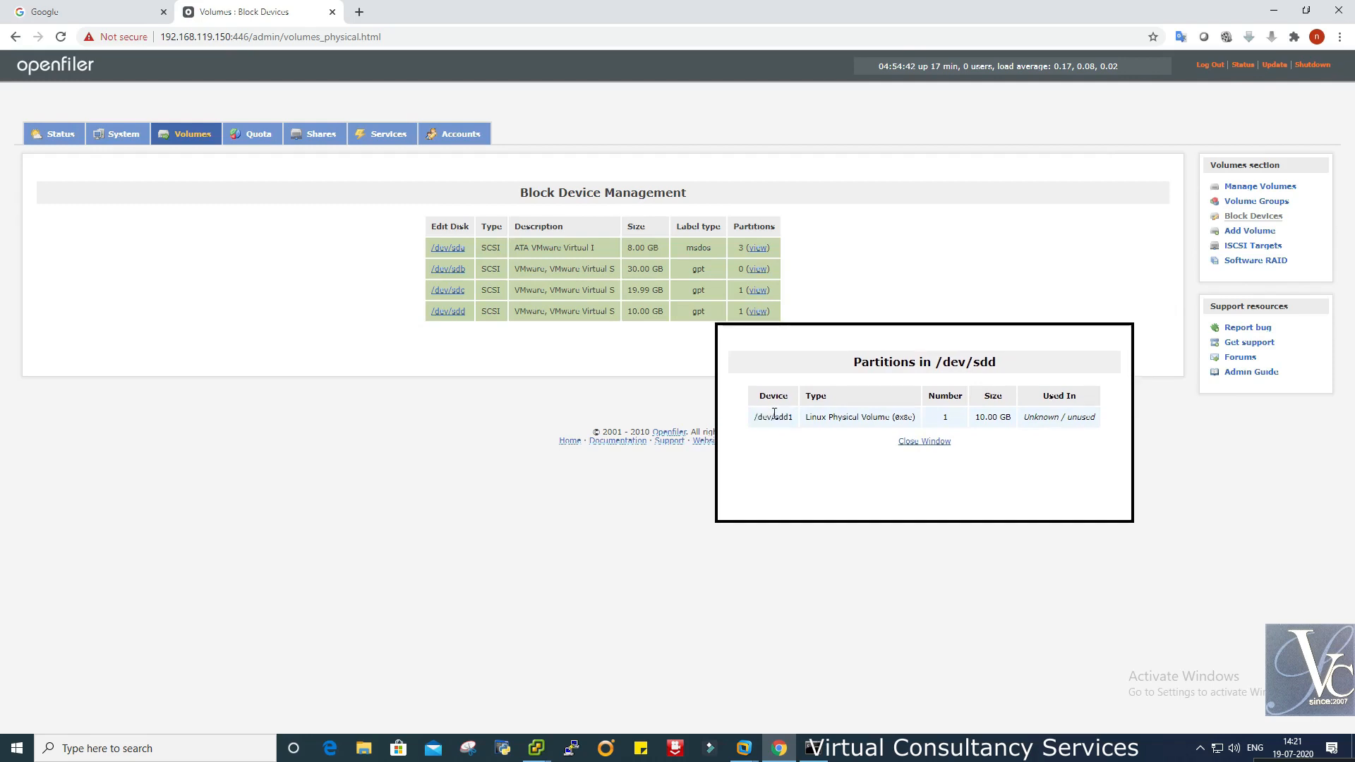
{"action": "triple_click", "coordinate": [770, 417]}
{"action": "left_click", "coordinate": [931, 443]}
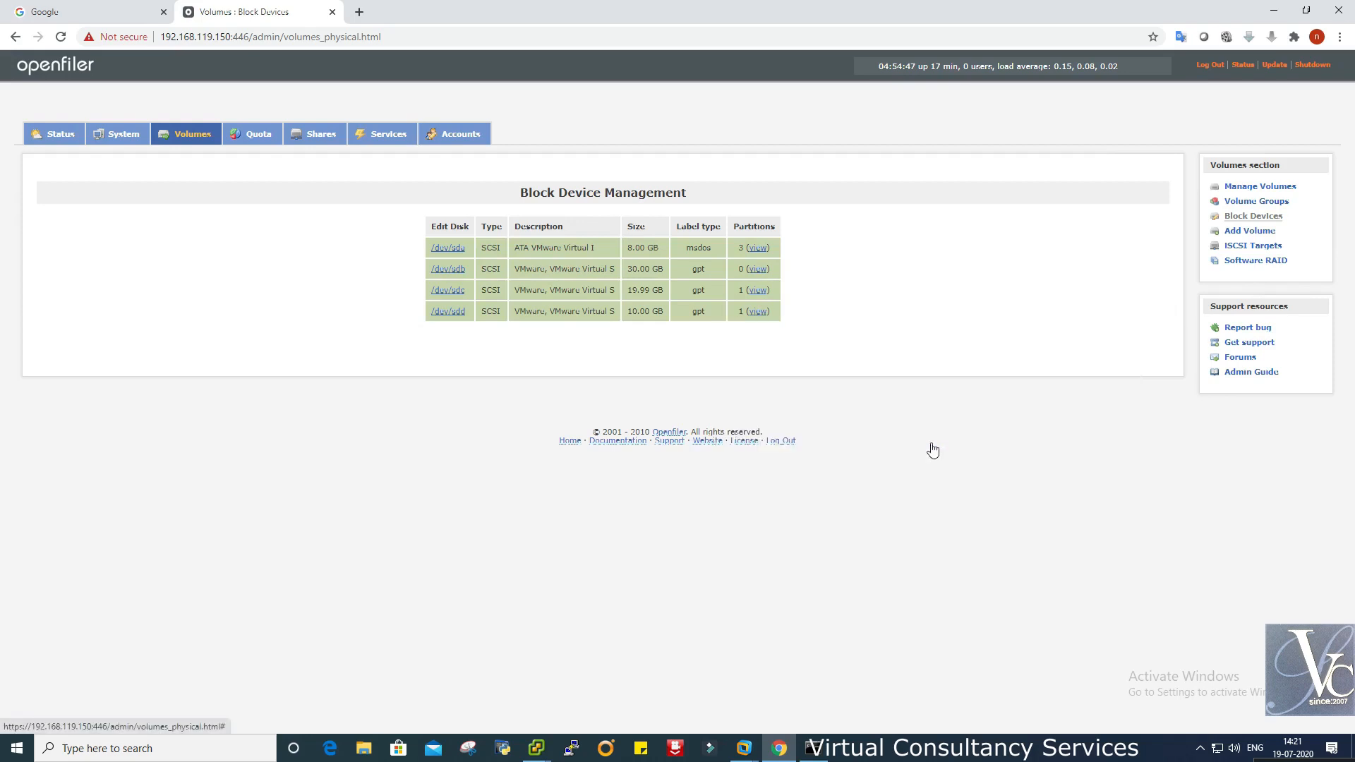
- Open iSCSI Targets and check the target dropdown, keeping the current target
{"action": "left_click", "coordinate": [1237, 247]}
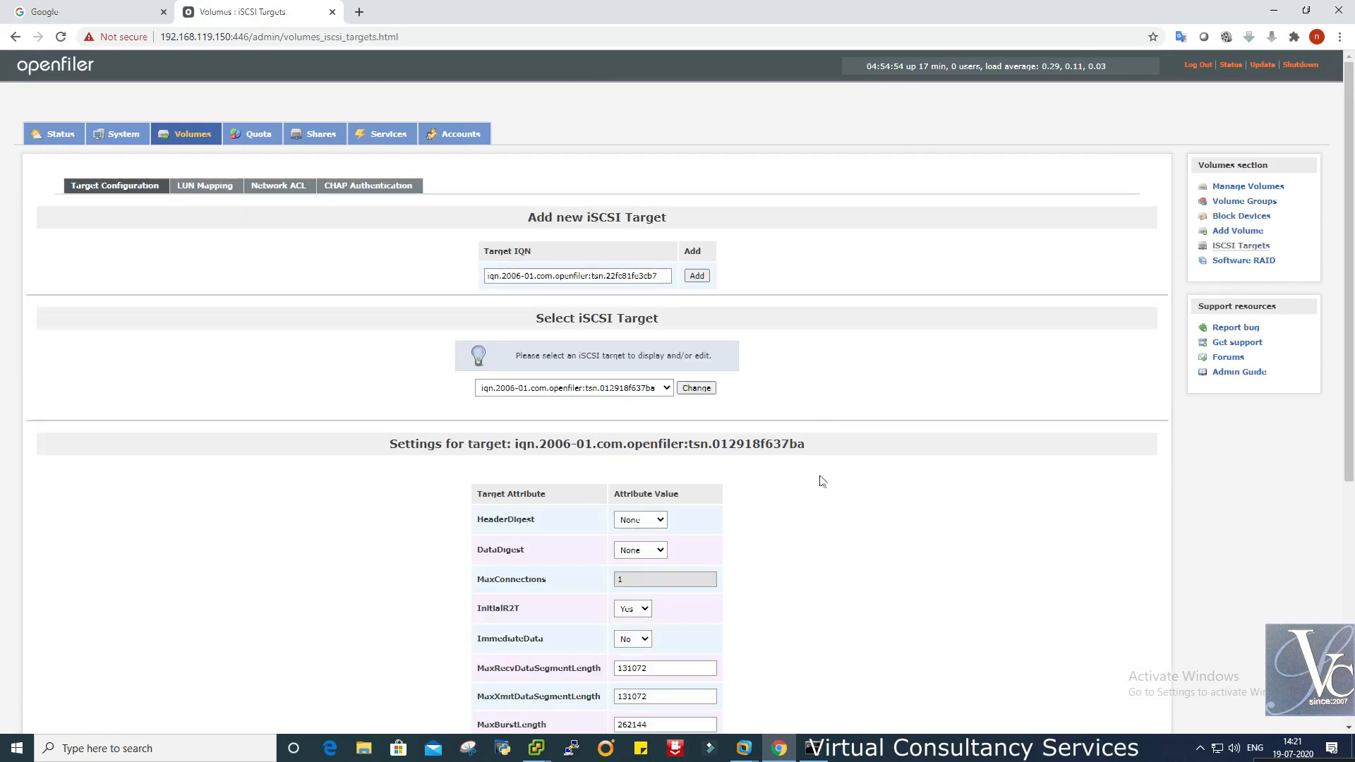
{"action": "left_click", "coordinate": [666, 389]}
{"action": "left_click", "coordinate": [667, 390]}
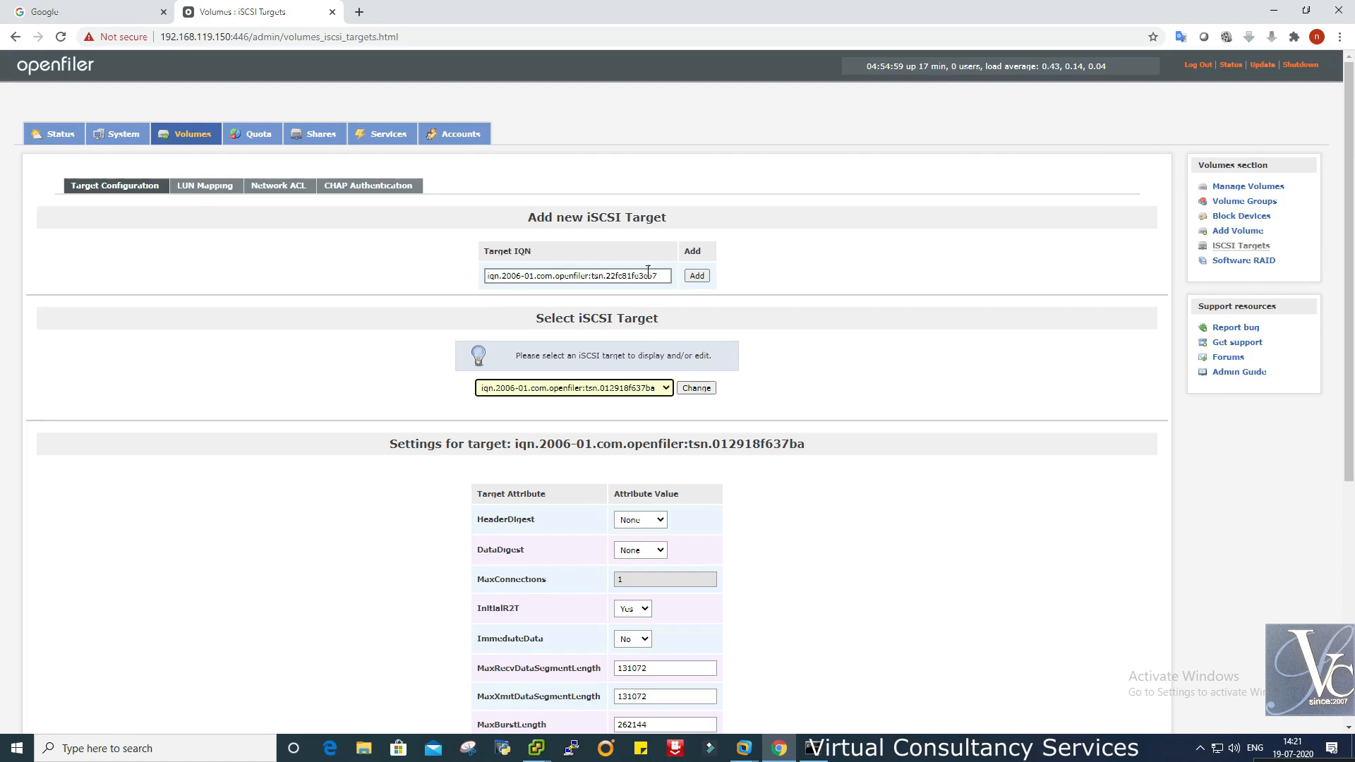
{"action": "left_click", "coordinate": [536, 748]}
{"action": "left_click", "coordinate": [464, 697]}
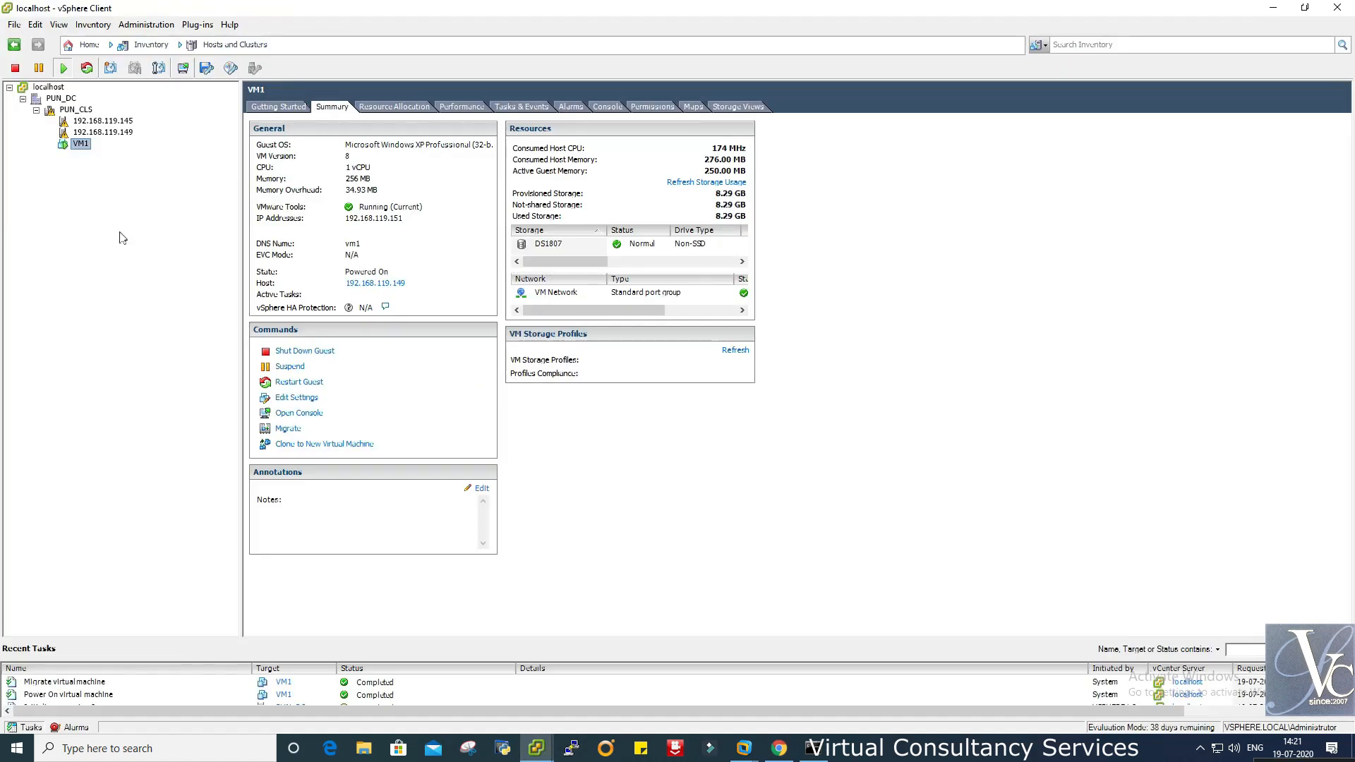
- Open host 192.168.119.149's storage adapters and view vmhba33's iSCSI dynamic discovery list
{"action": "left_click", "coordinate": [118, 133]}
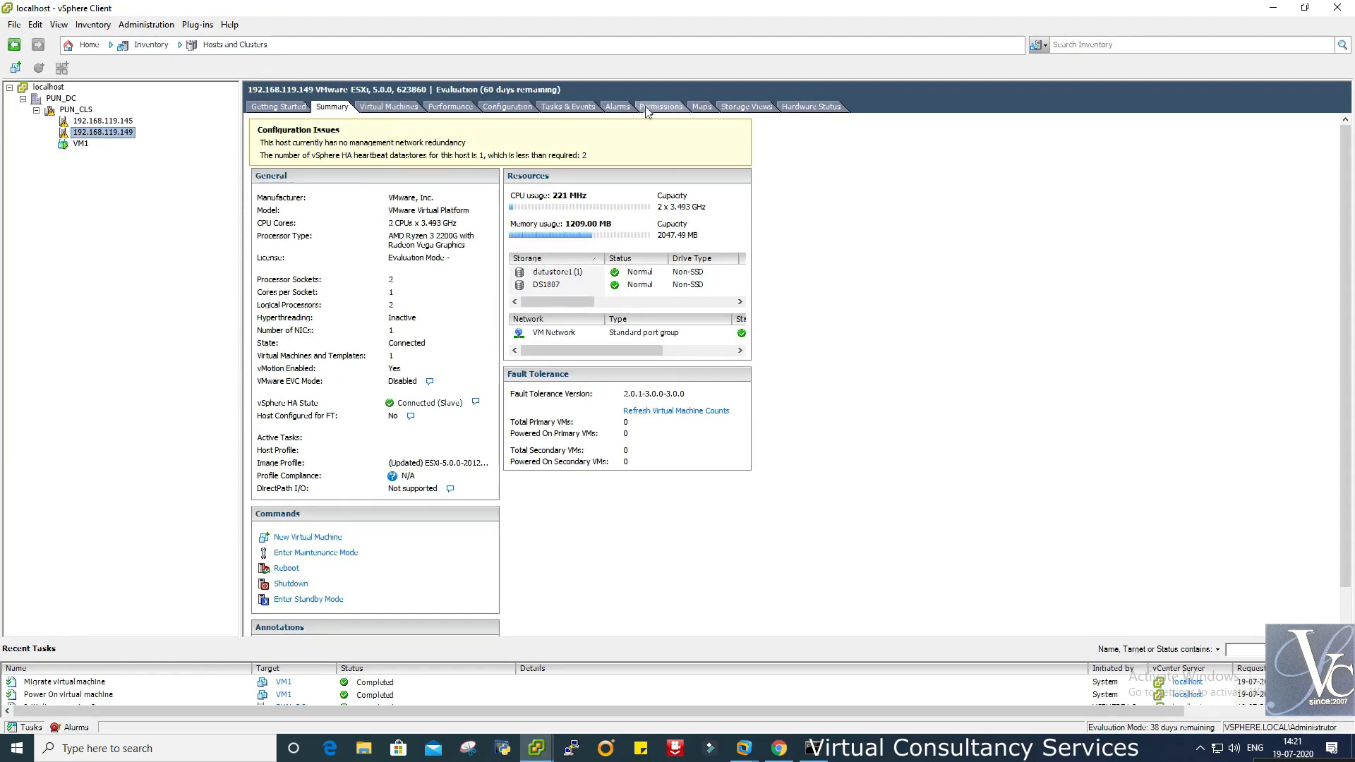
{"action": "left_click", "coordinate": [507, 107]}
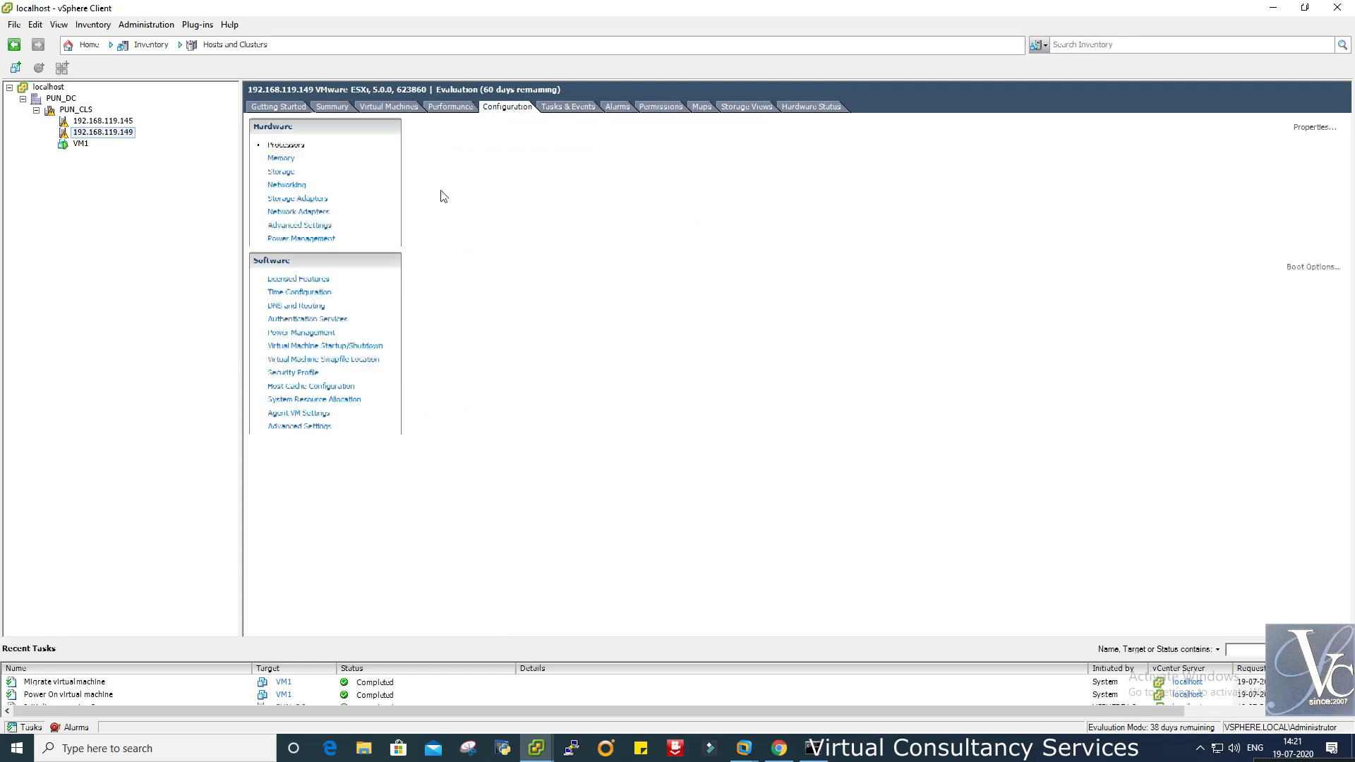
{"action": "left_click", "coordinate": [283, 187]}
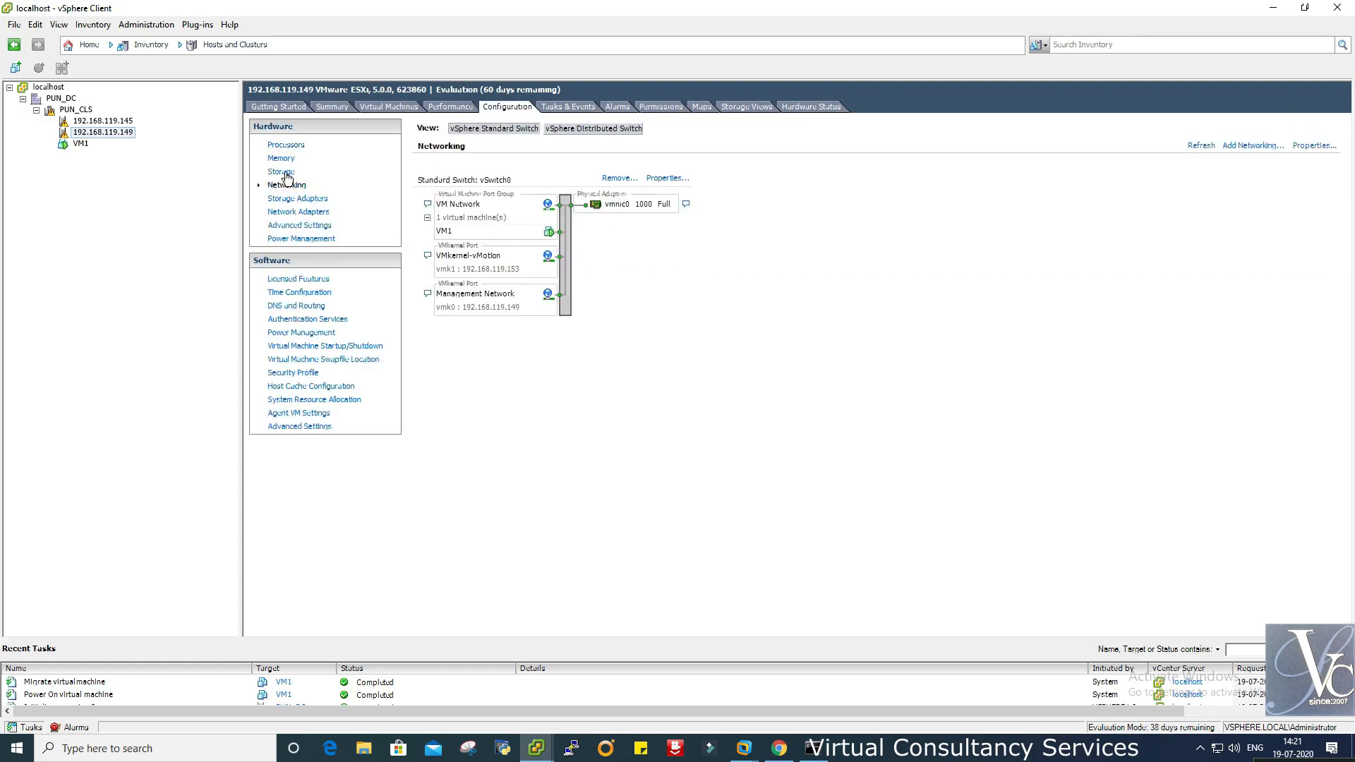
{"action": "left_click", "coordinate": [321, 199]}
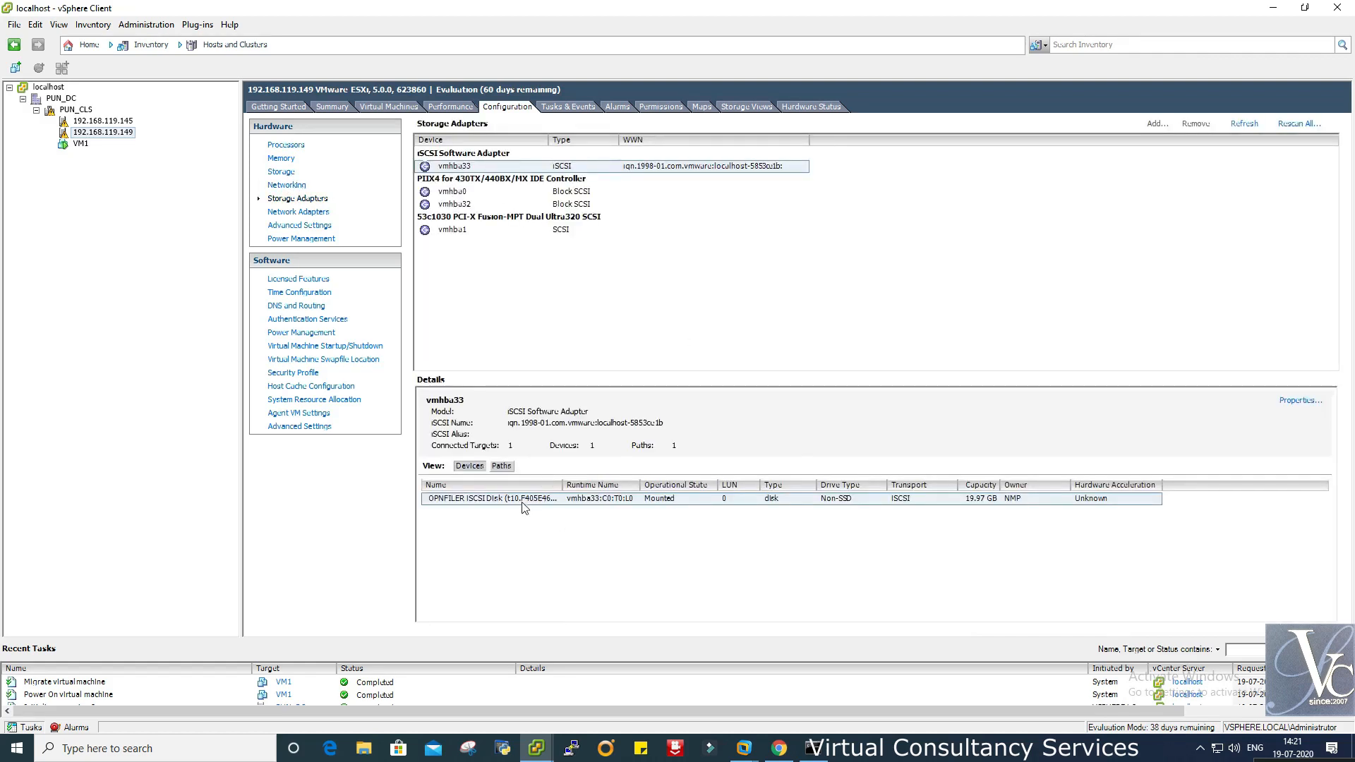
{"action": "left_click", "coordinate": [1298, 401]}
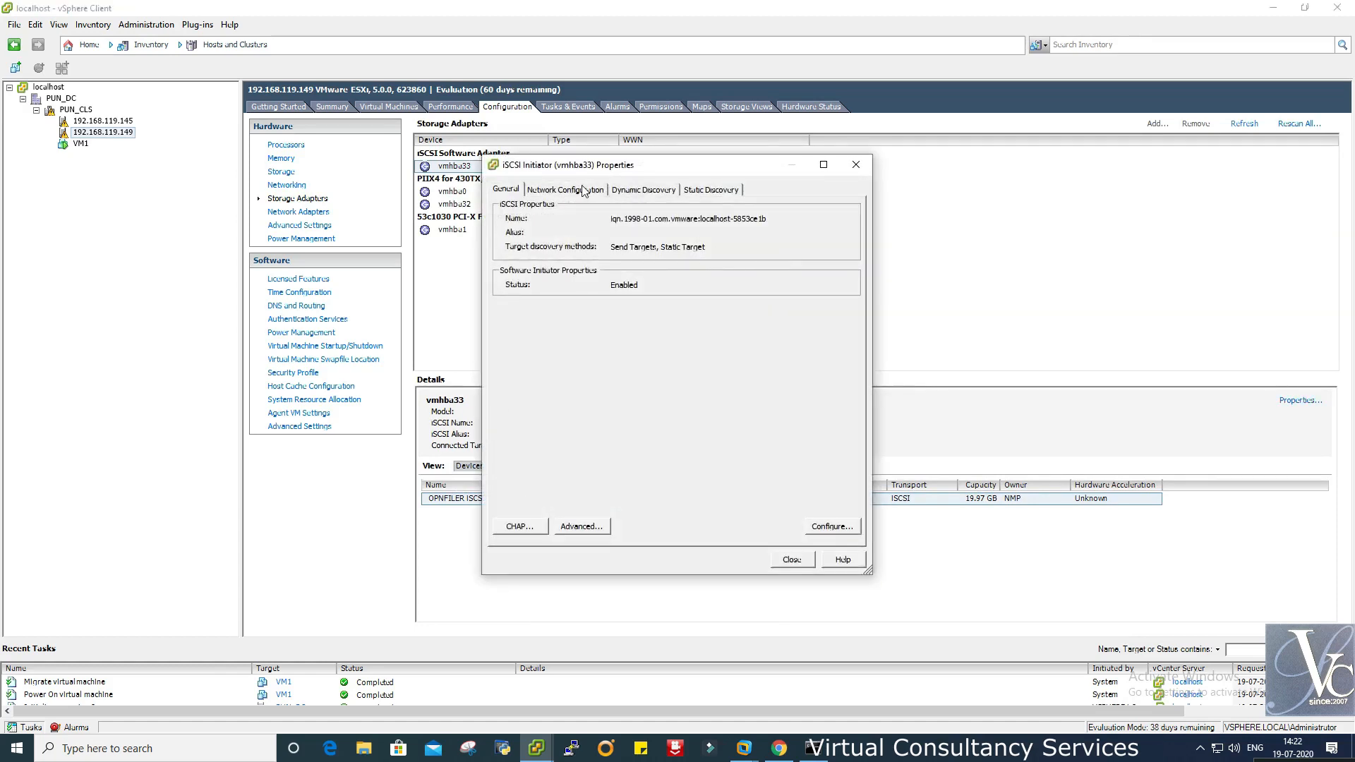
{"action": "left_click", "coordinate": [631, 190]}
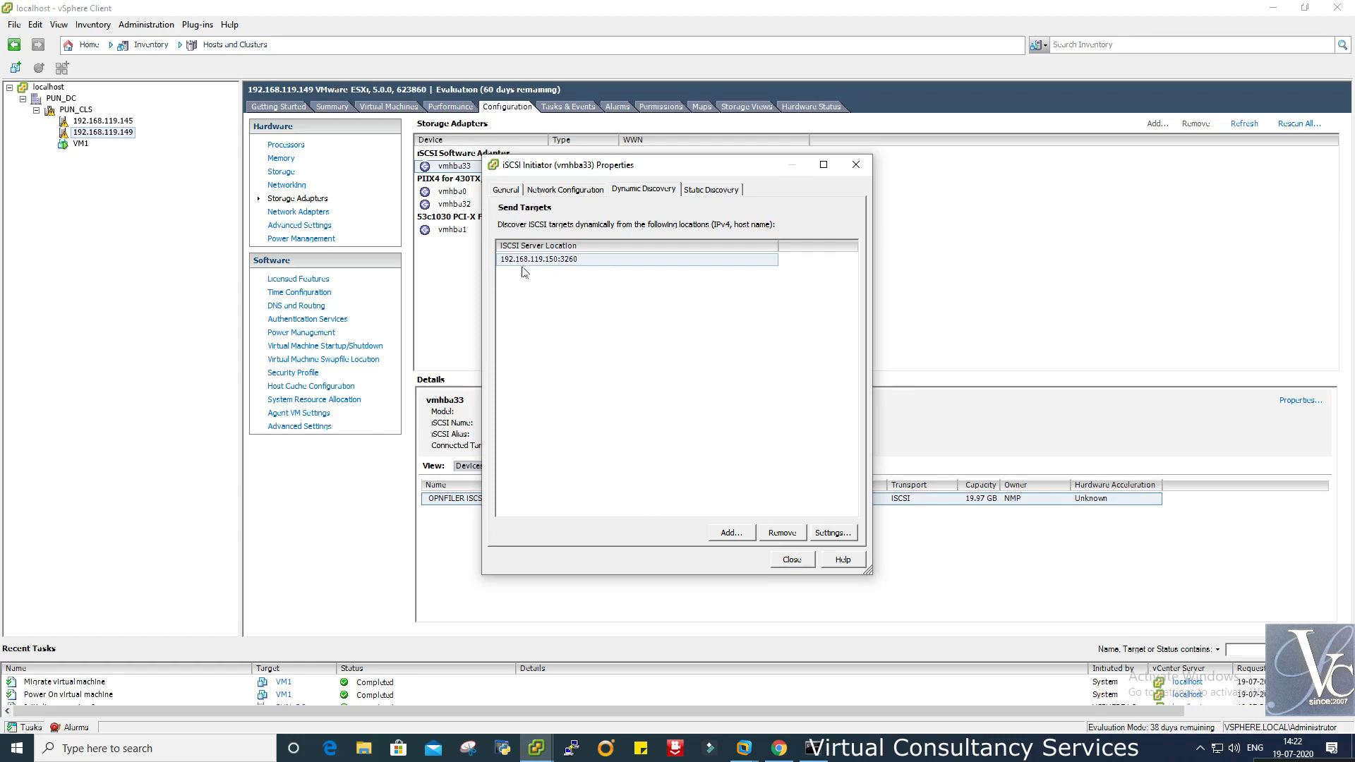
- Check the Openfiler server address in the browser, then close the iSCSI initiator properties
{"action": "left_click", "coordinate": [780, 751]}
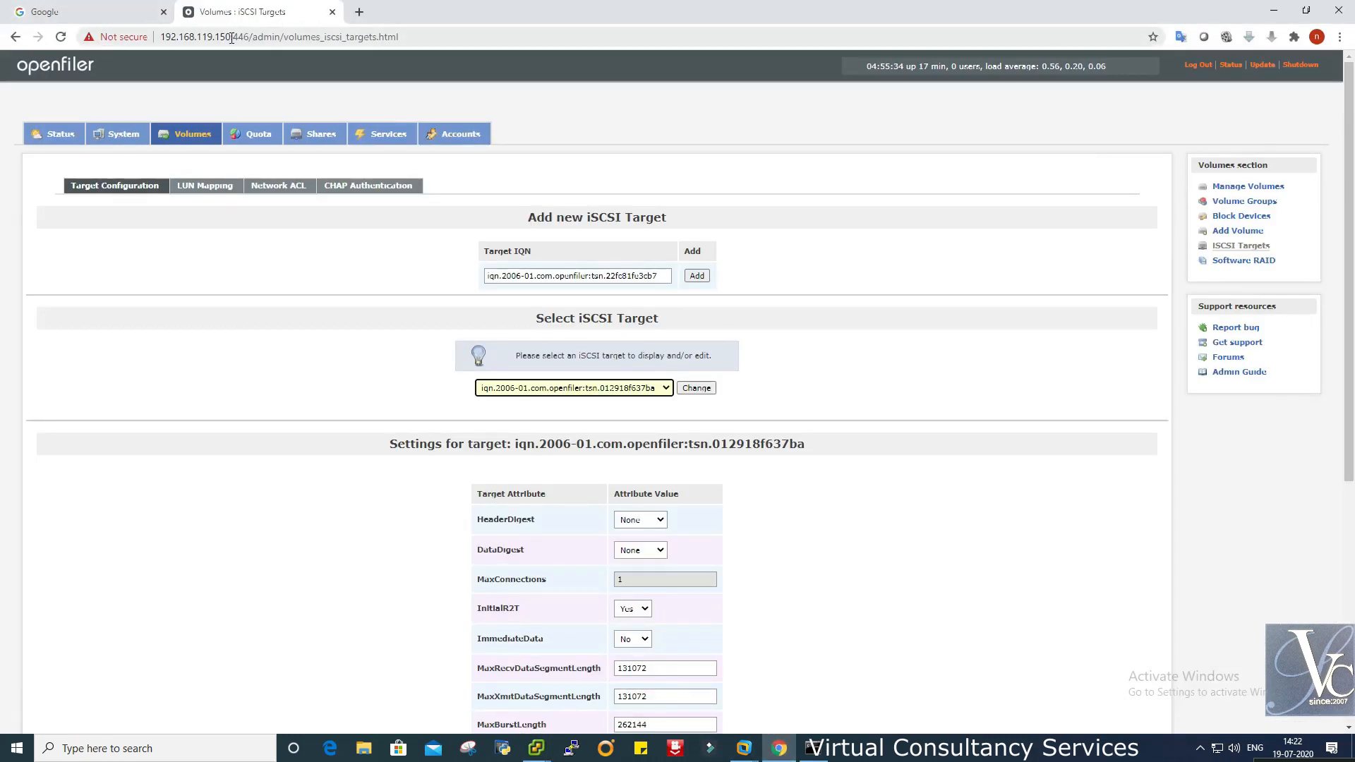
{"action": "left_click_drag", "start_coordinate": [232, 38], "coordinate": [159, 38]}
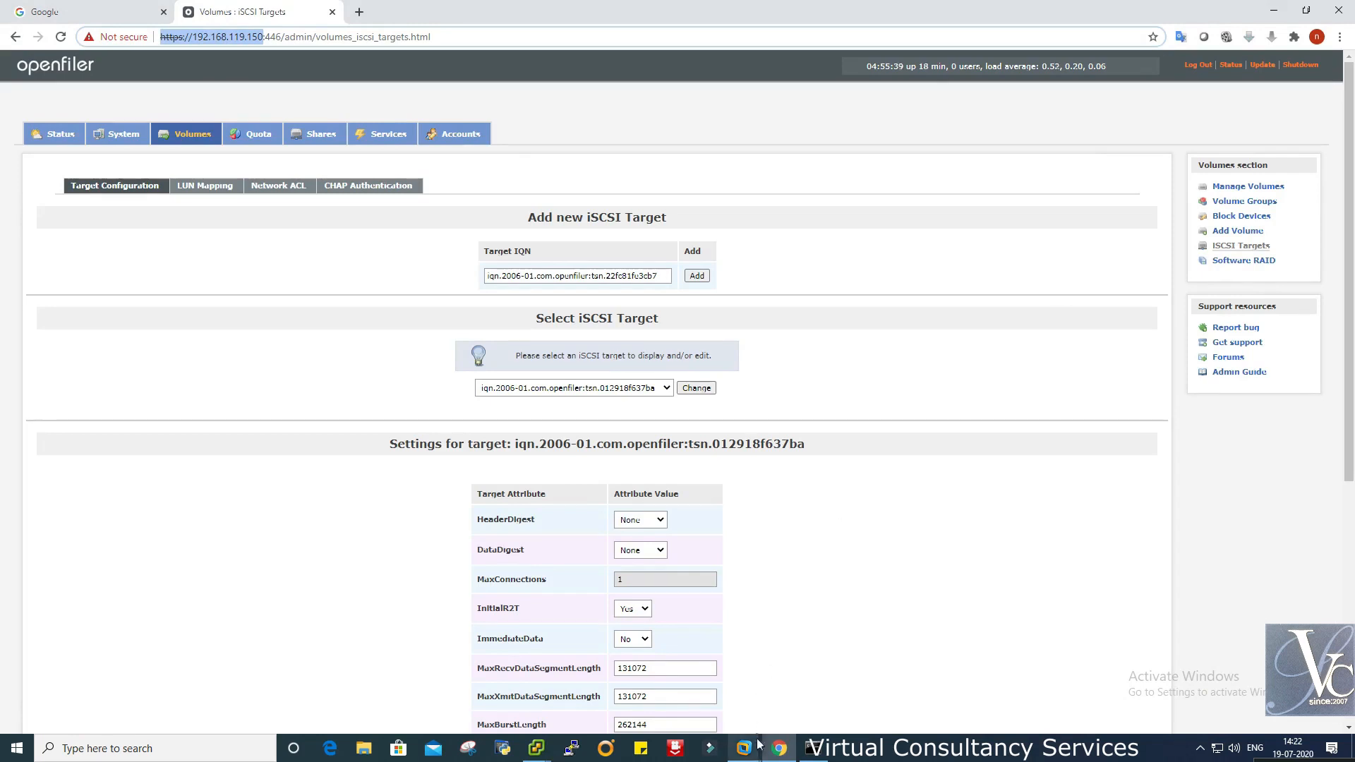
{"action": "mouse_move", "coordinate": [549, 752]}
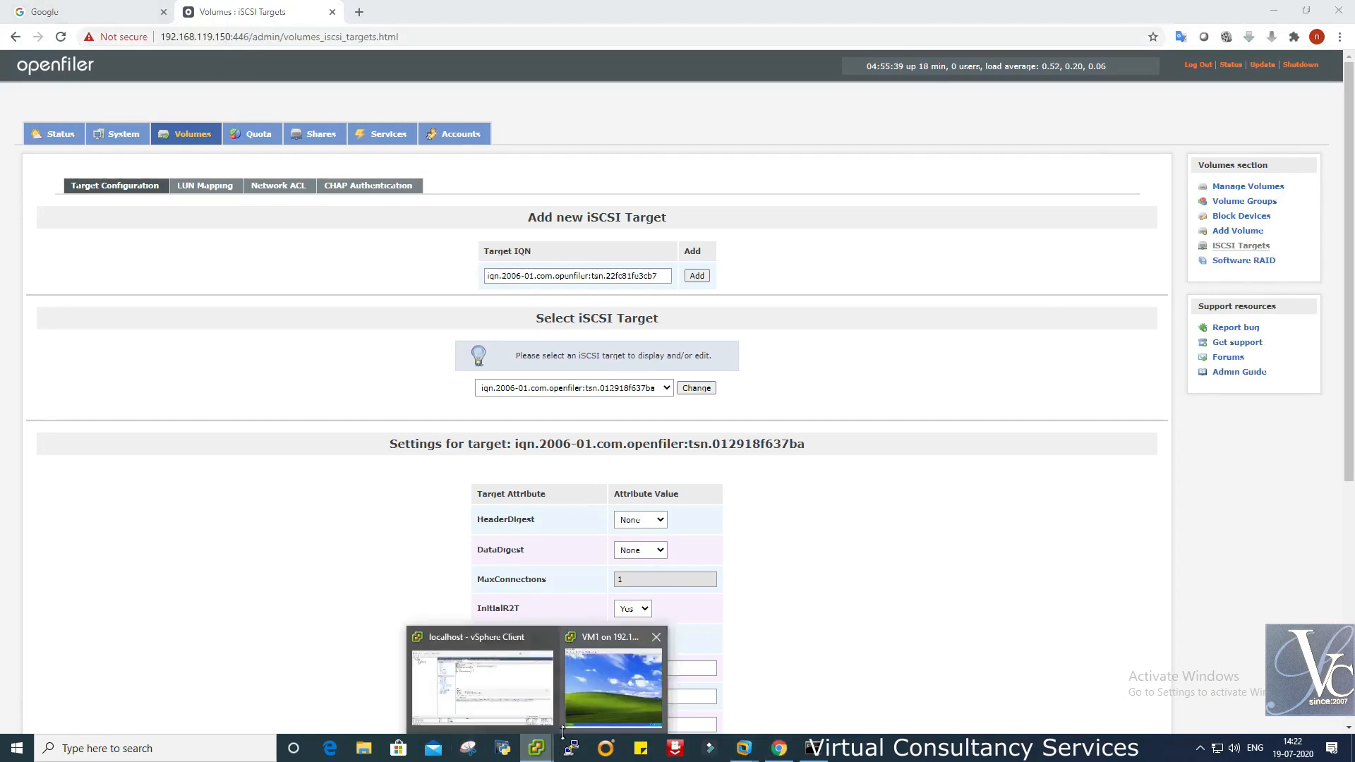
{"action": "left_click", "coordinate": [537, 690]}
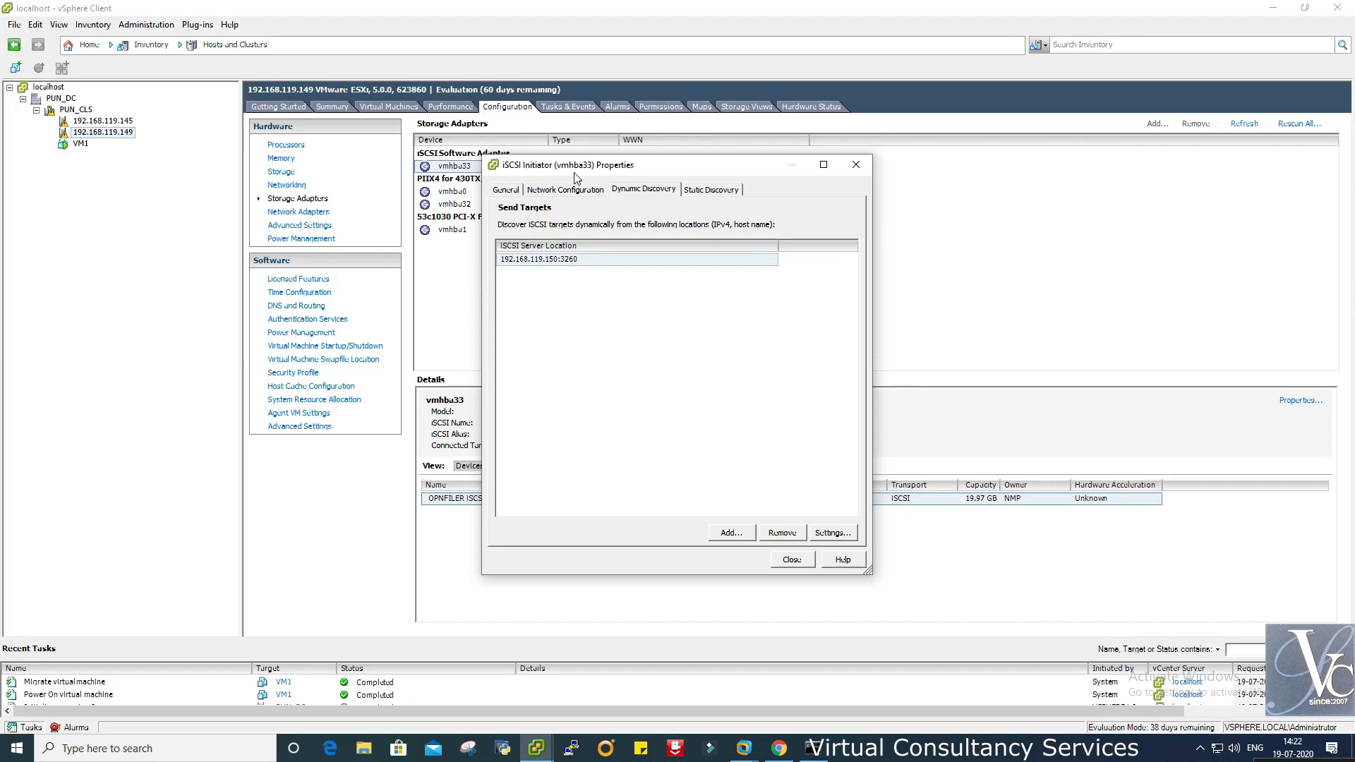
{"action": "left_click", "coordinate": [792, 559]}
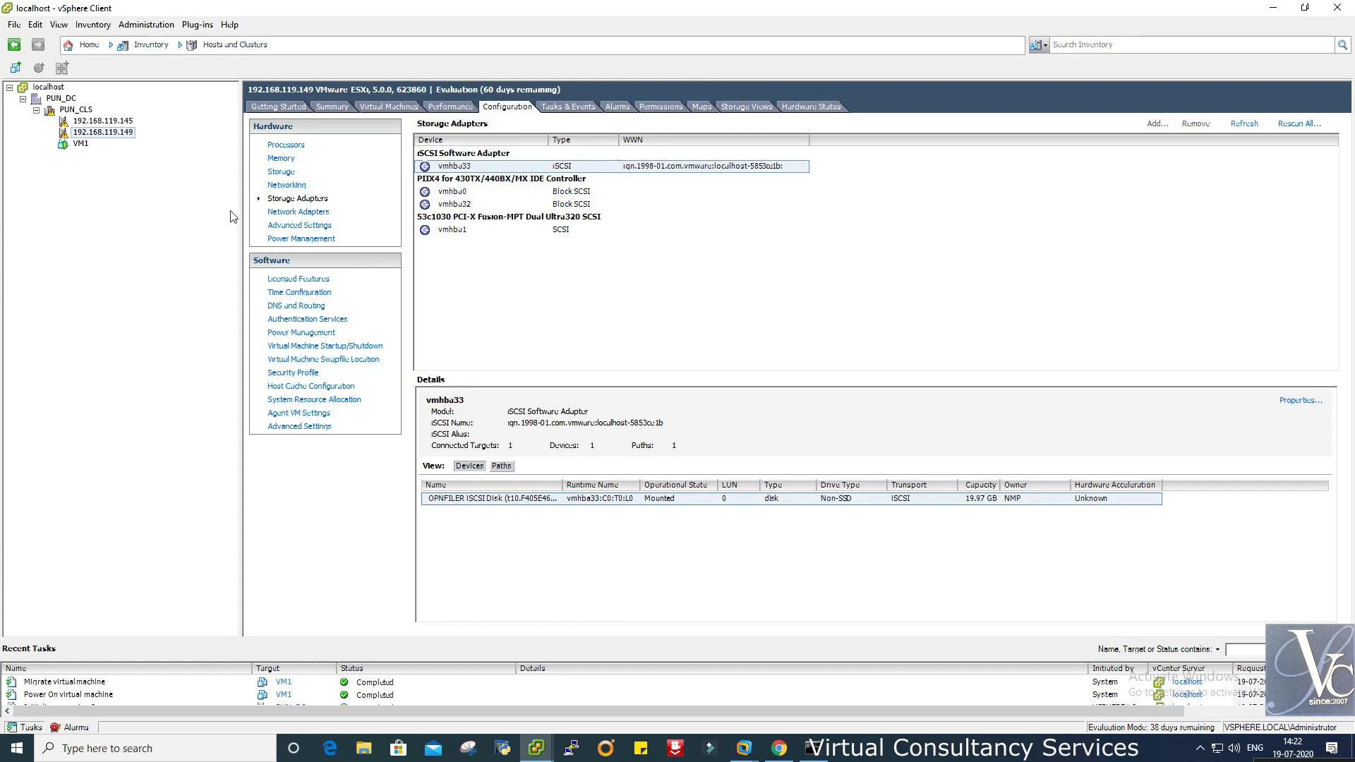
- Check host 192.168.119.145's vmhba33 iSCSI adapter, confirming dynamic discovery target 192.168.119.150:3260
{"action": "left_click", "coordinate": [117, 122]}
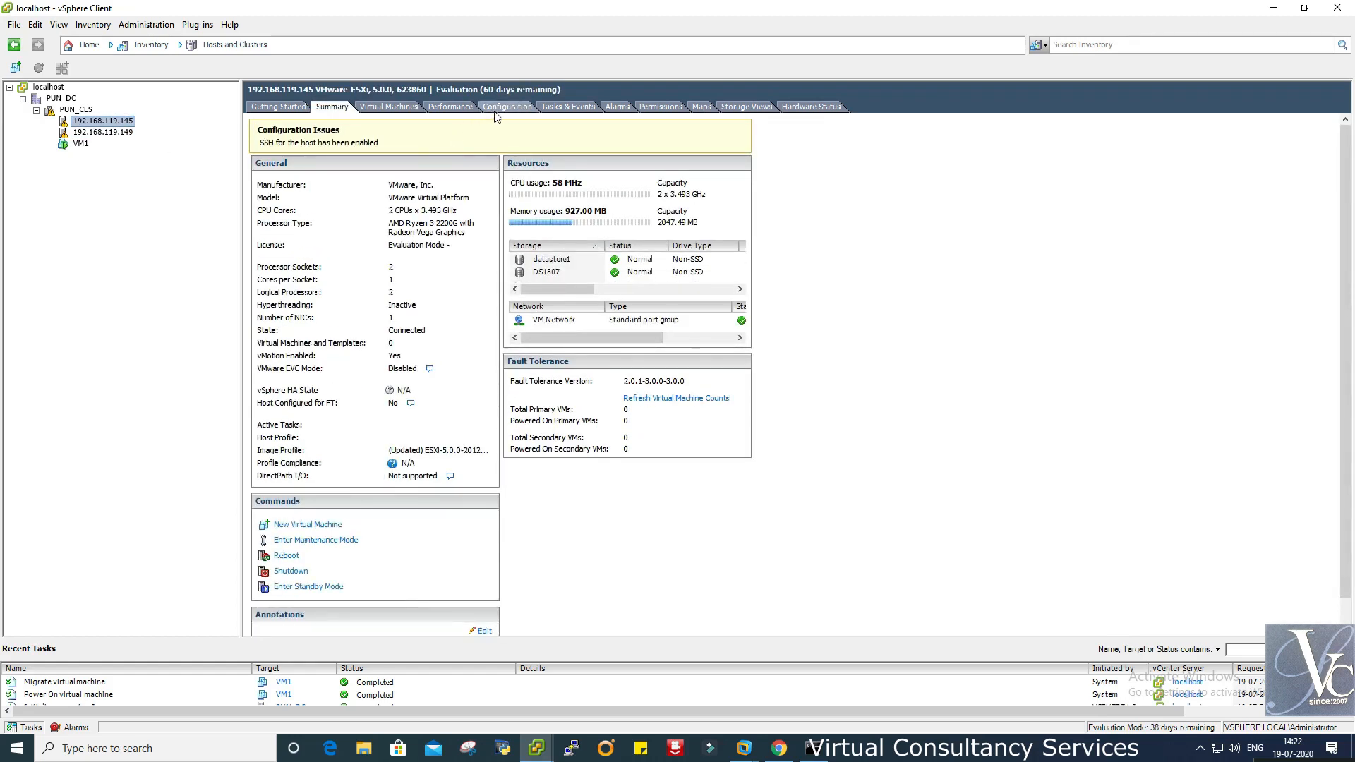
{"action": "left_click", "coordinate": [507, 107]}
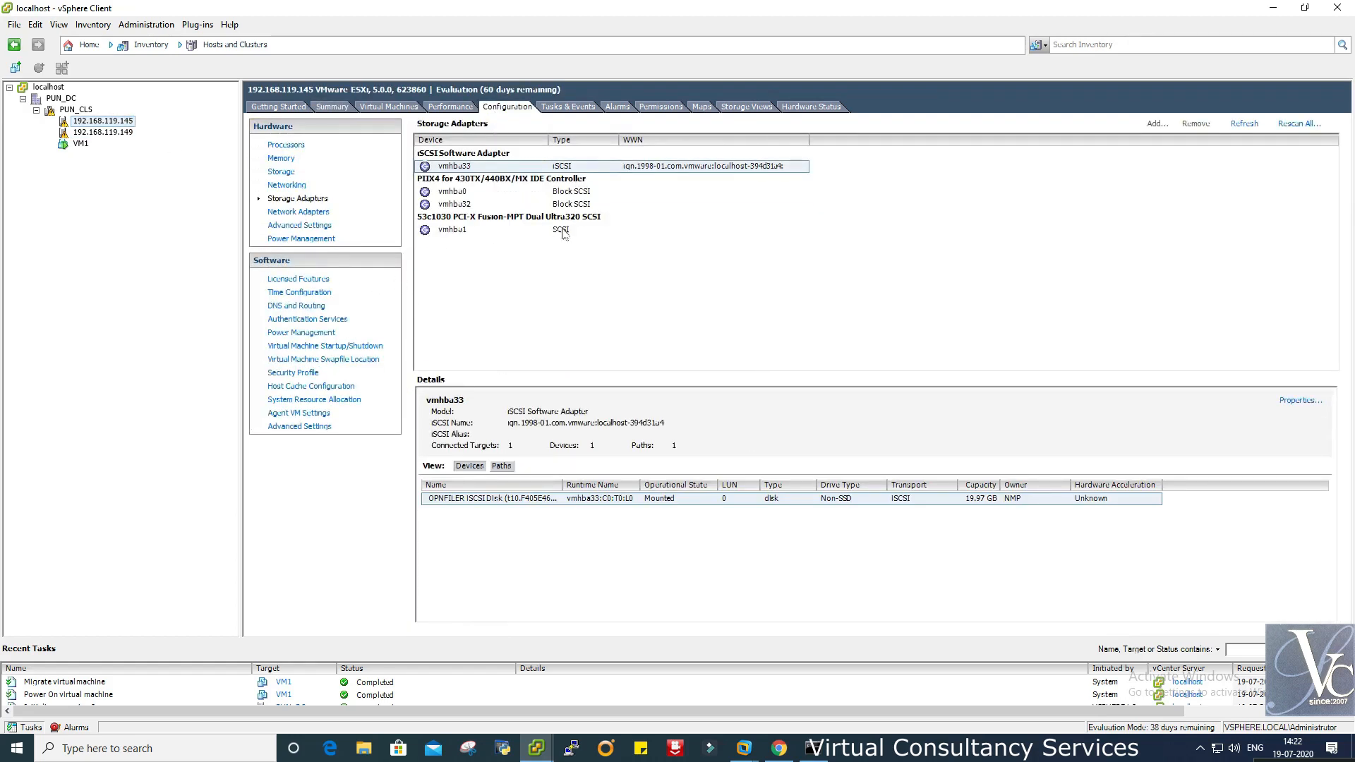
{"action": "left_click", "coordinate": [1300, 400]}
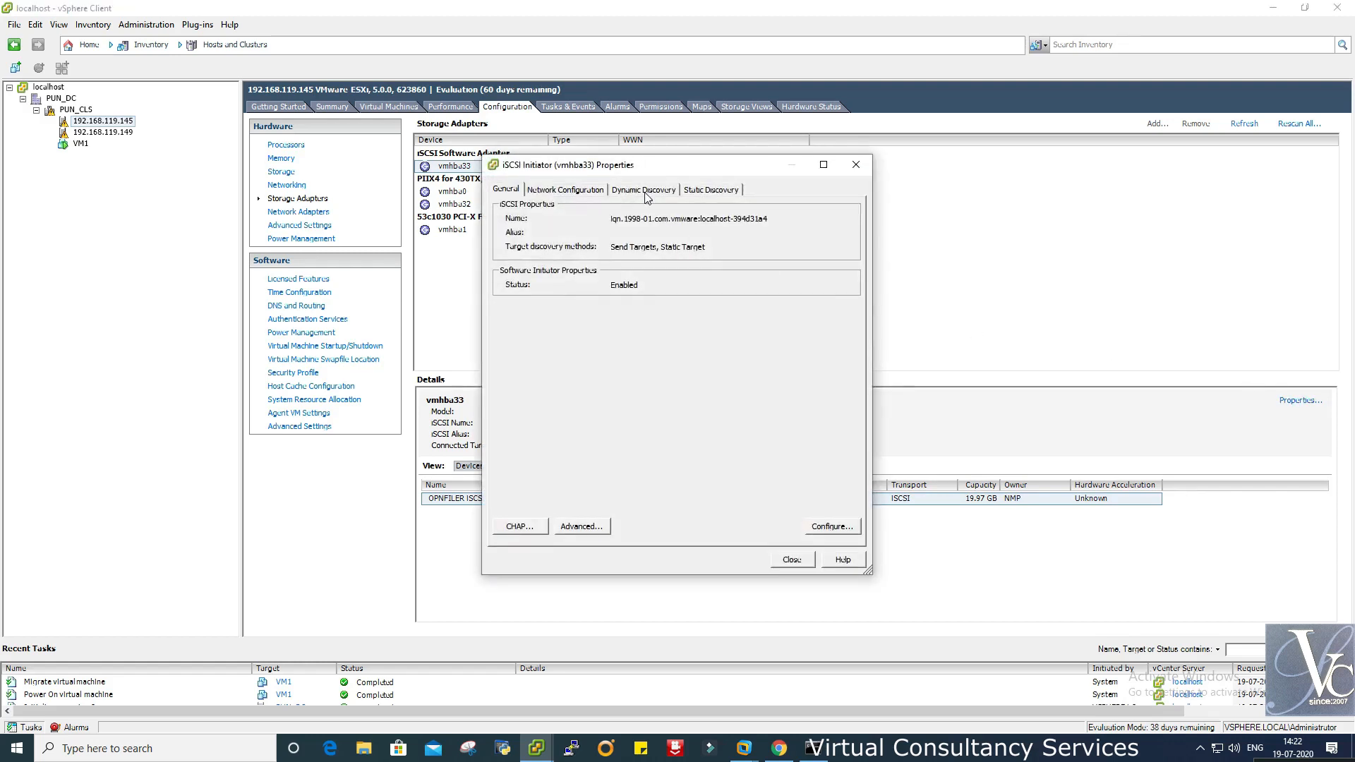
{"action": "left_click", "coordinate": [644, 191]}
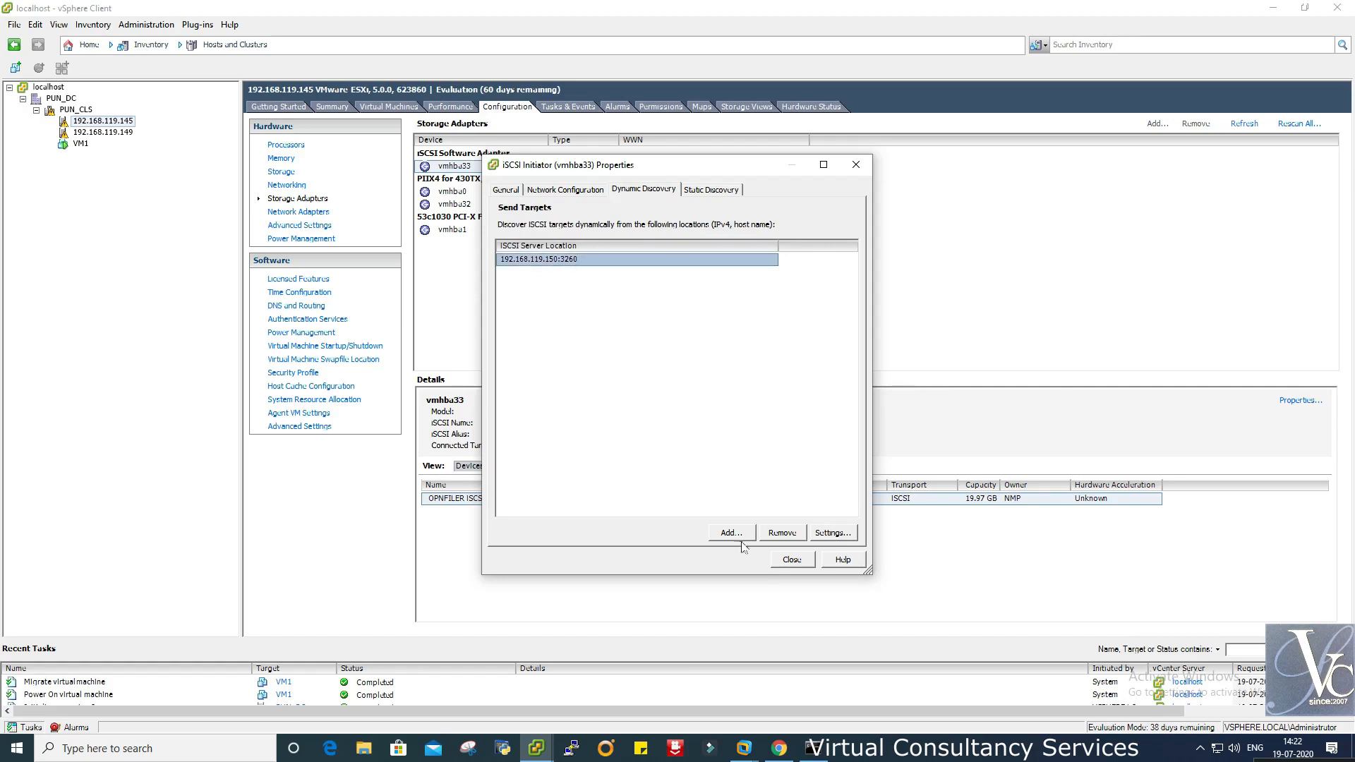
{"action": "left_click", "coordinate": [792, 561]}
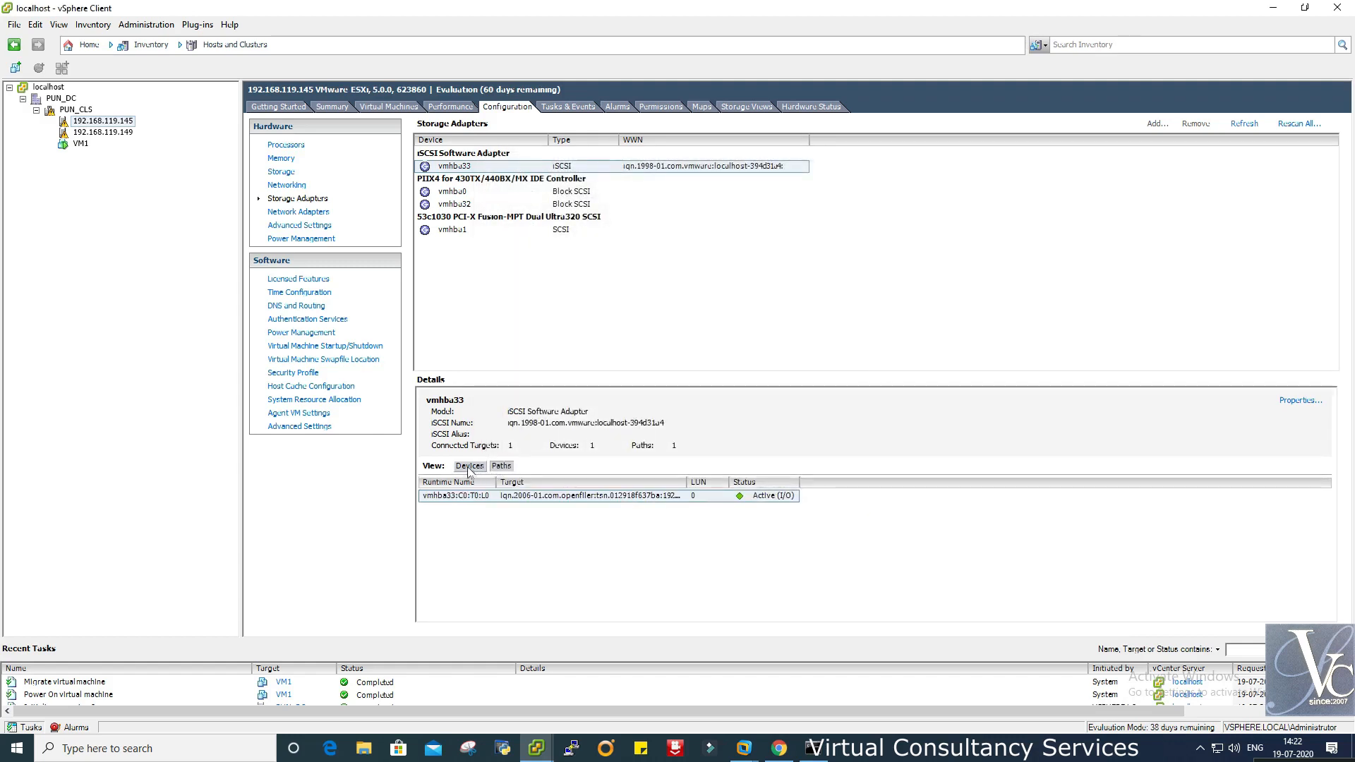
- Rescan all storage adapters on host 192.168.119.145 for new devices and volumes, dismissing the error
{"action": "left_click", "coordinate": [282, 172]}
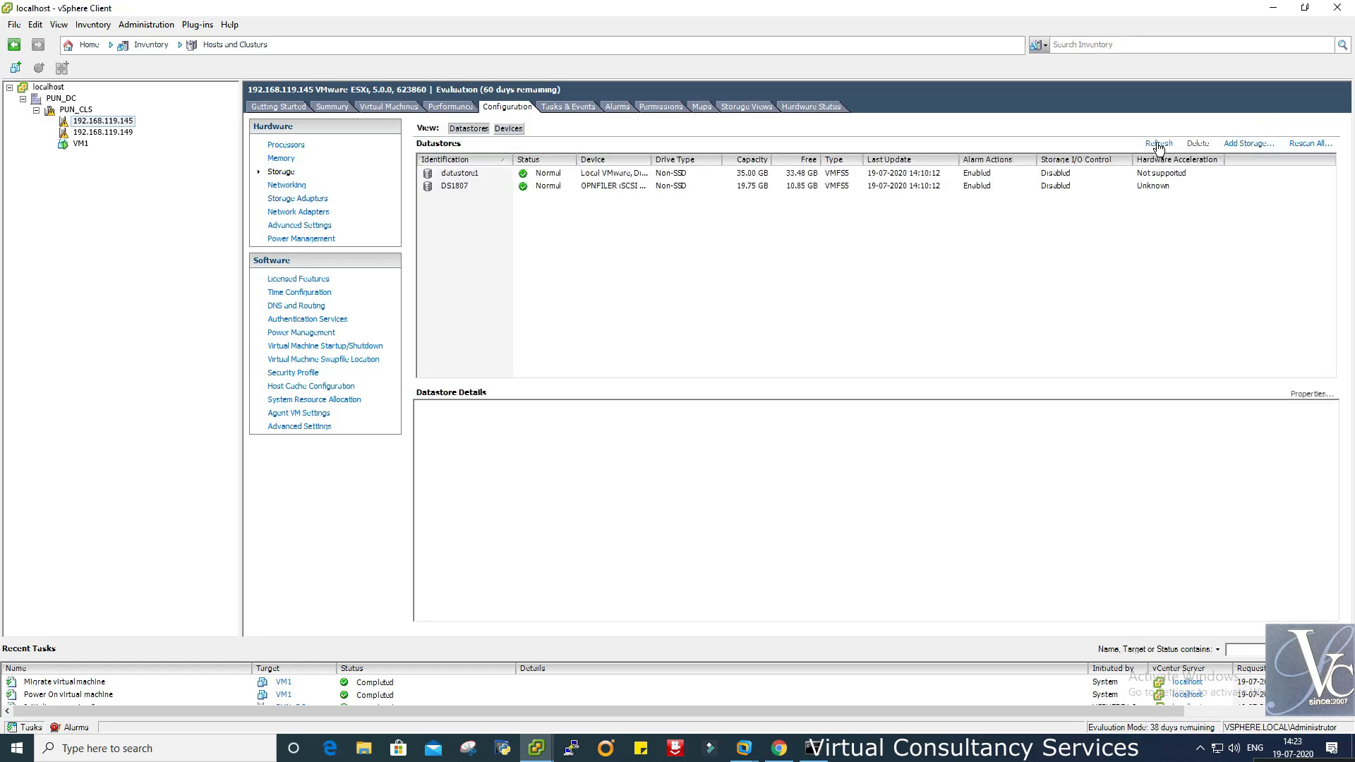
{"action": "left_click", "coordinate": [1302, 149]}
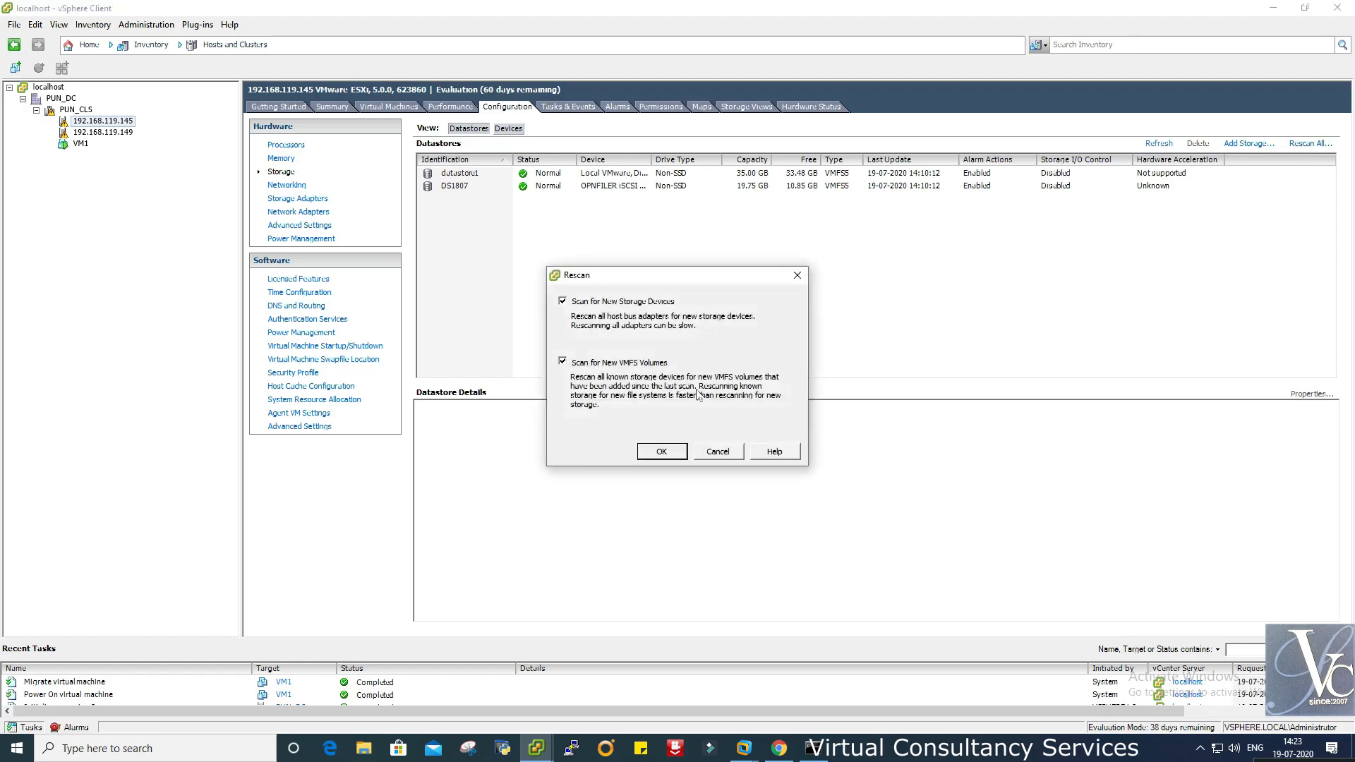
{"action": "left_click", "coordinate": [655, 448]}
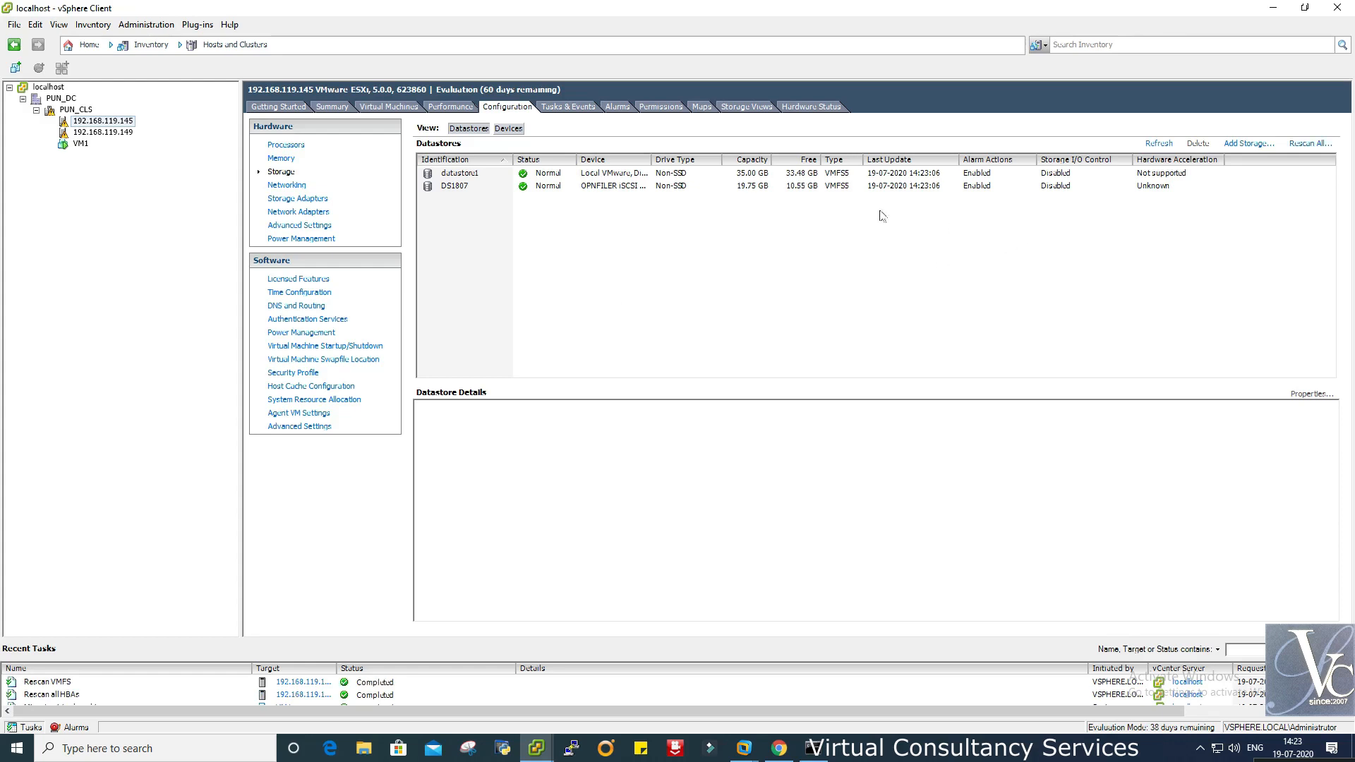
{"action": "left_click", "coordinate": [475, 189]}
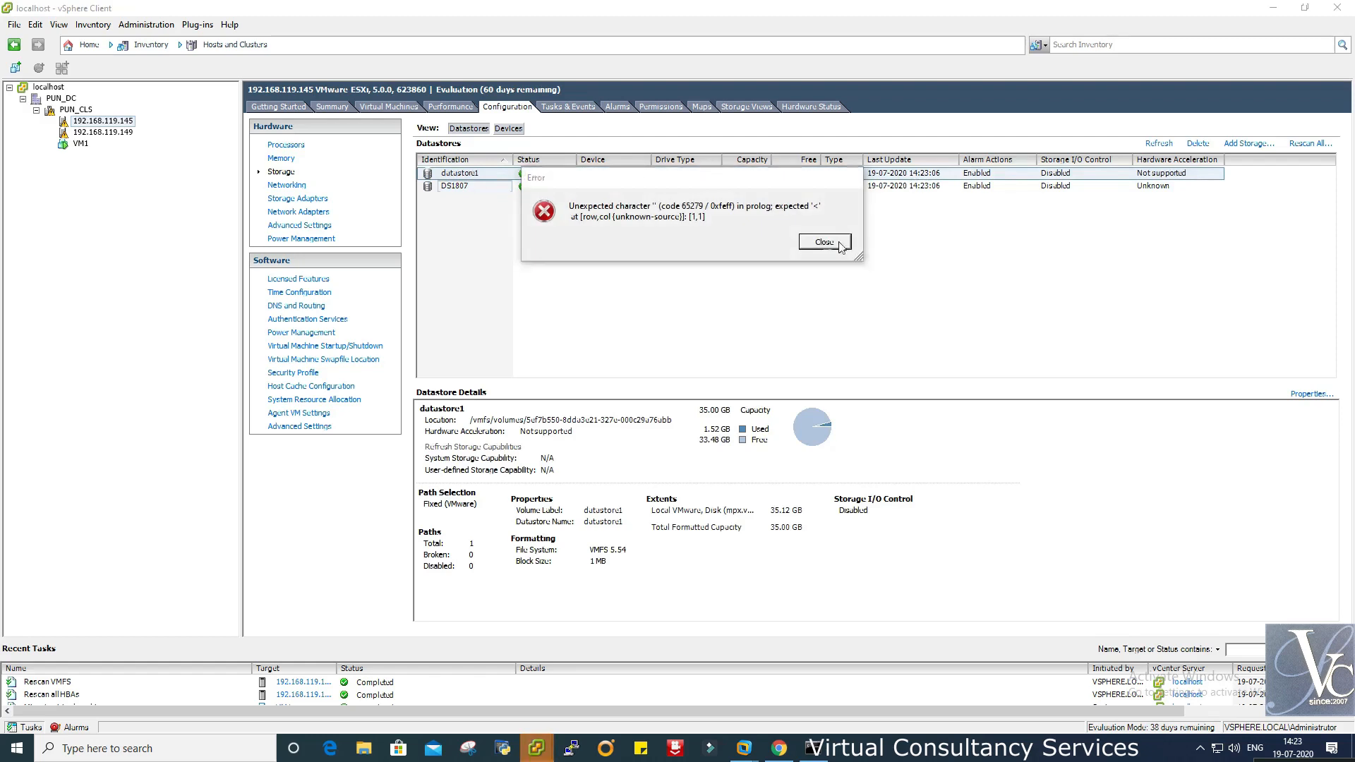
{"action": "left_click", "coordinate": [837, 242]}
- Try the Add Storage wizard, find no available disk or LUN, and cancel it
{"action": "left_click", "coordinate": [475, 188]}
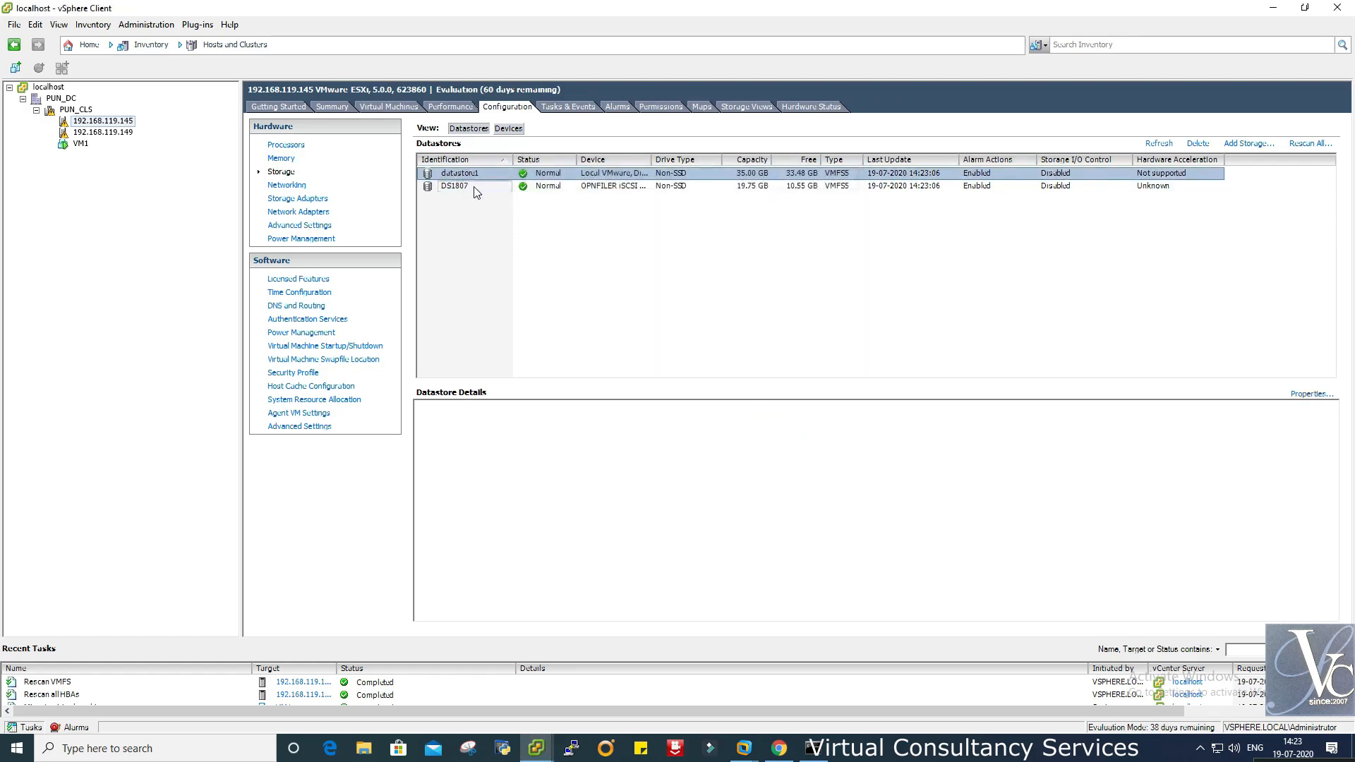
{"action": "left_click", "coordinate": [1248, 143]}
{"action": "left_click", "coordinate": [837, 549]}
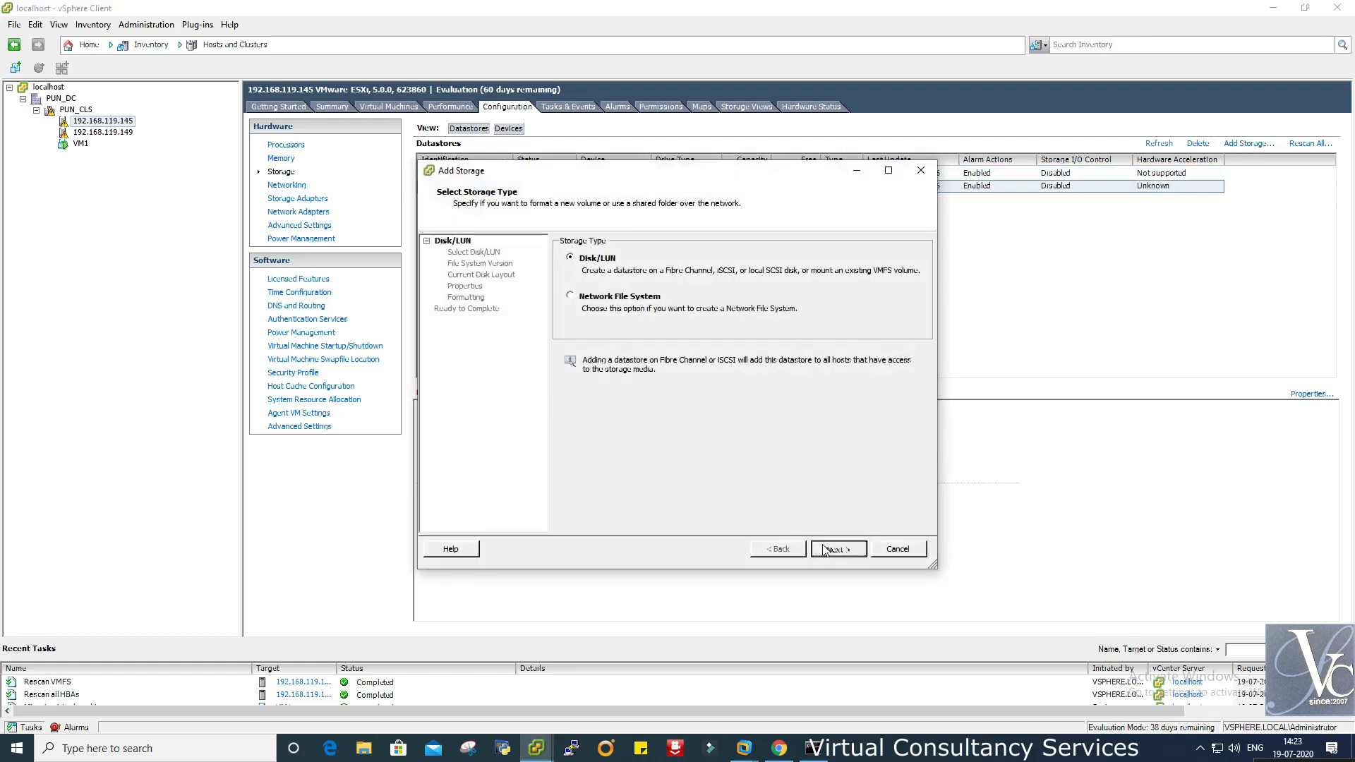
{"action": "right_click", "coordinate": [753, 418]}
{"action": "left_click", "coordinate": [776, 424]}
{"action": "left_click", "coordinate": [902, 550]}
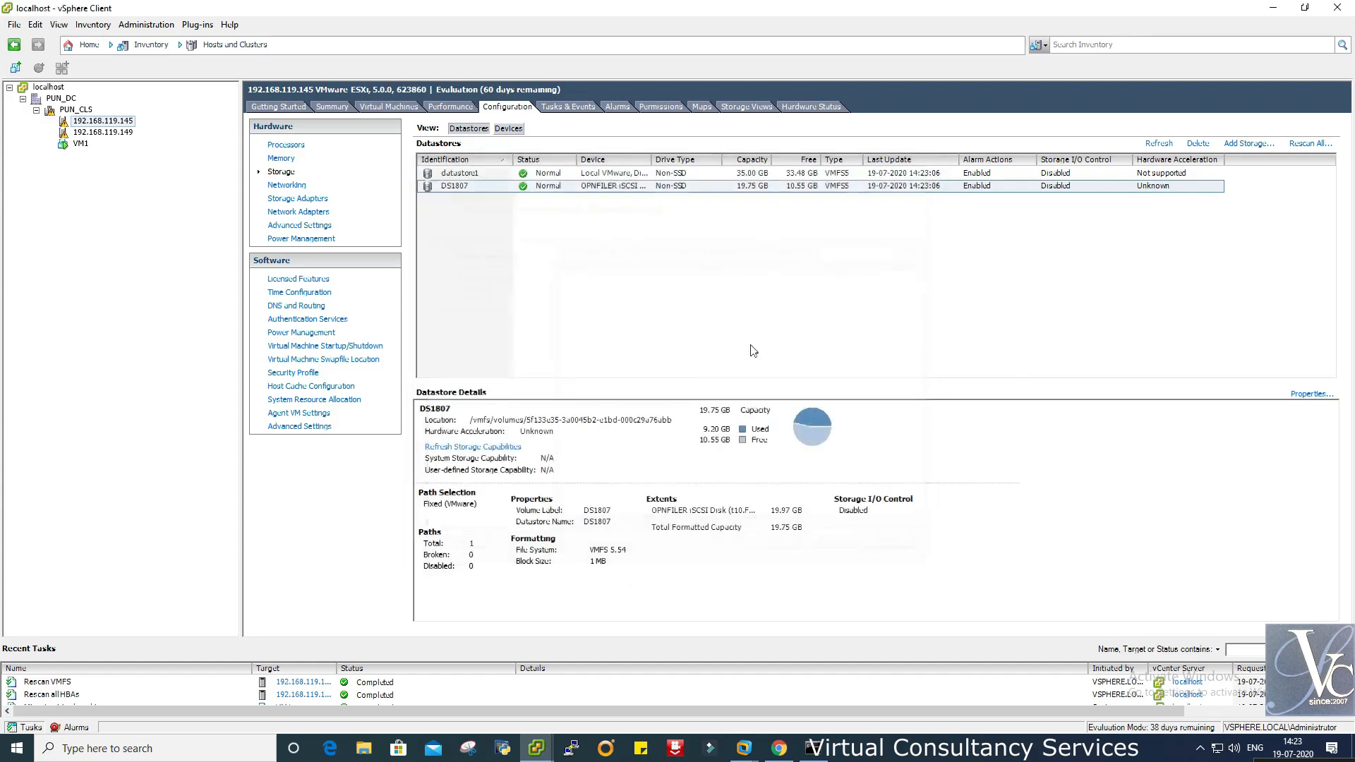
- Refresh the datastore list and bring Openfiler's iSCSI Targets page to the front
{"action": "right_click", "coordinate": [690, 272]}
{"action": "left_click", "coordinate": [718, 277]}
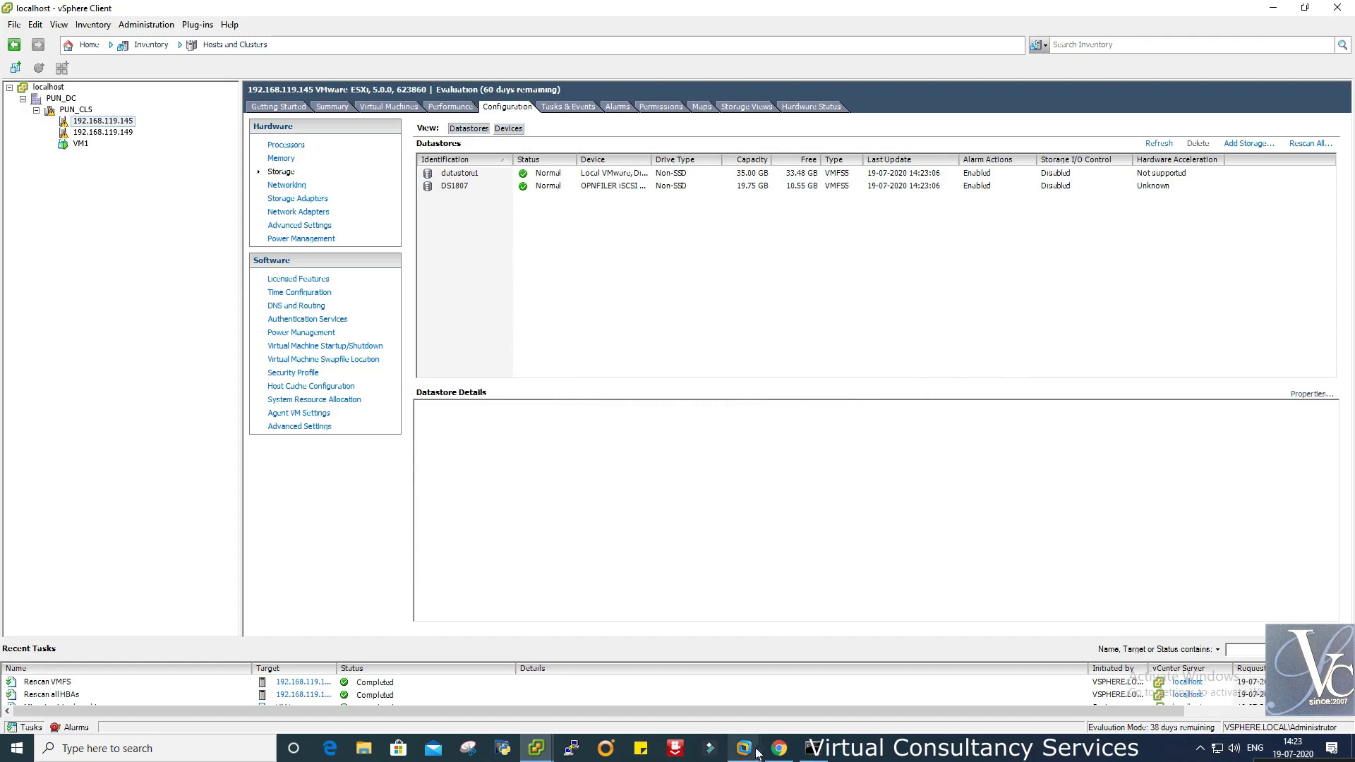
{"action": "left_click", "coordinate": [779, 749]}
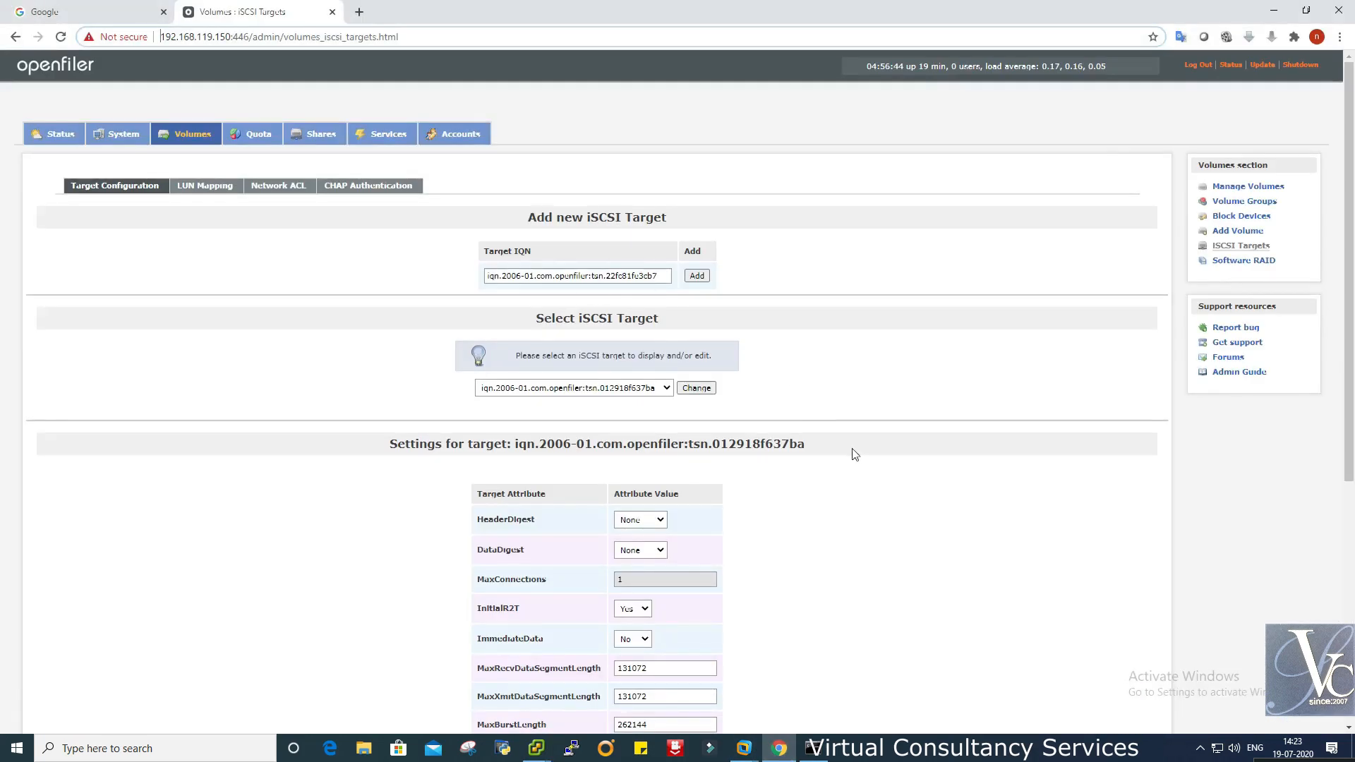
- Save the iSCSI target settings and return to the Manage Volumes page
{"action": "scroll", "coordinate": [854, 454], "scroll_direction": "down", "scroll_amount": 6}
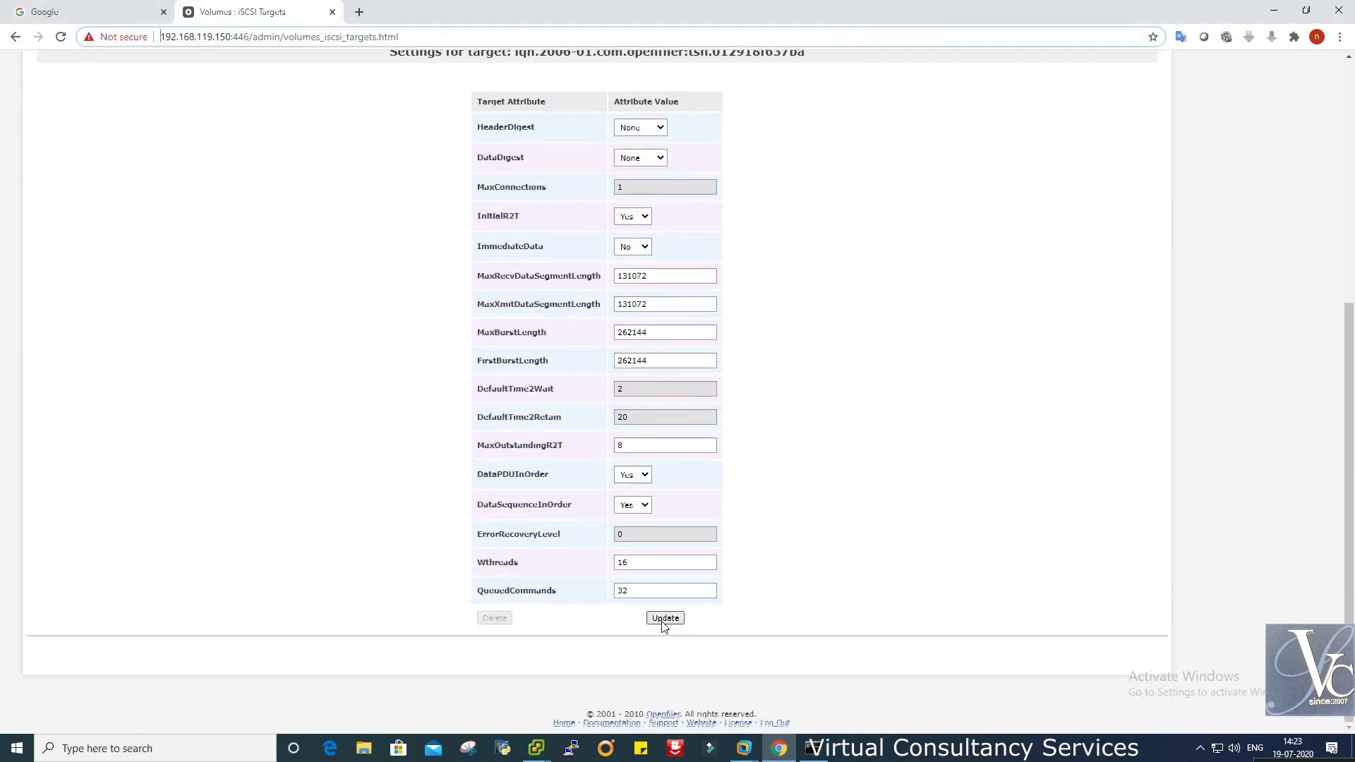
{"action": "left_click", "coordinate": [664, 618]}
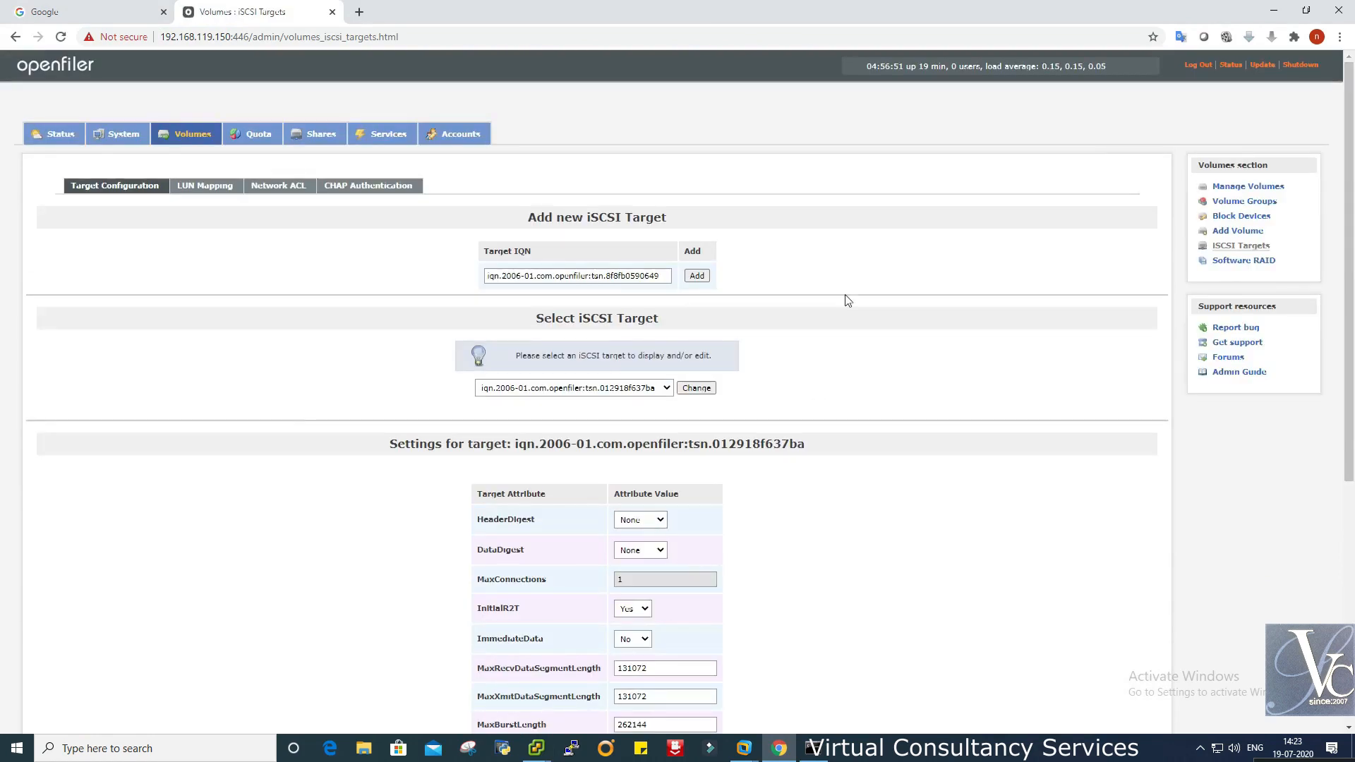
{"action": "left_click", "coordinate": [1243, 187]}
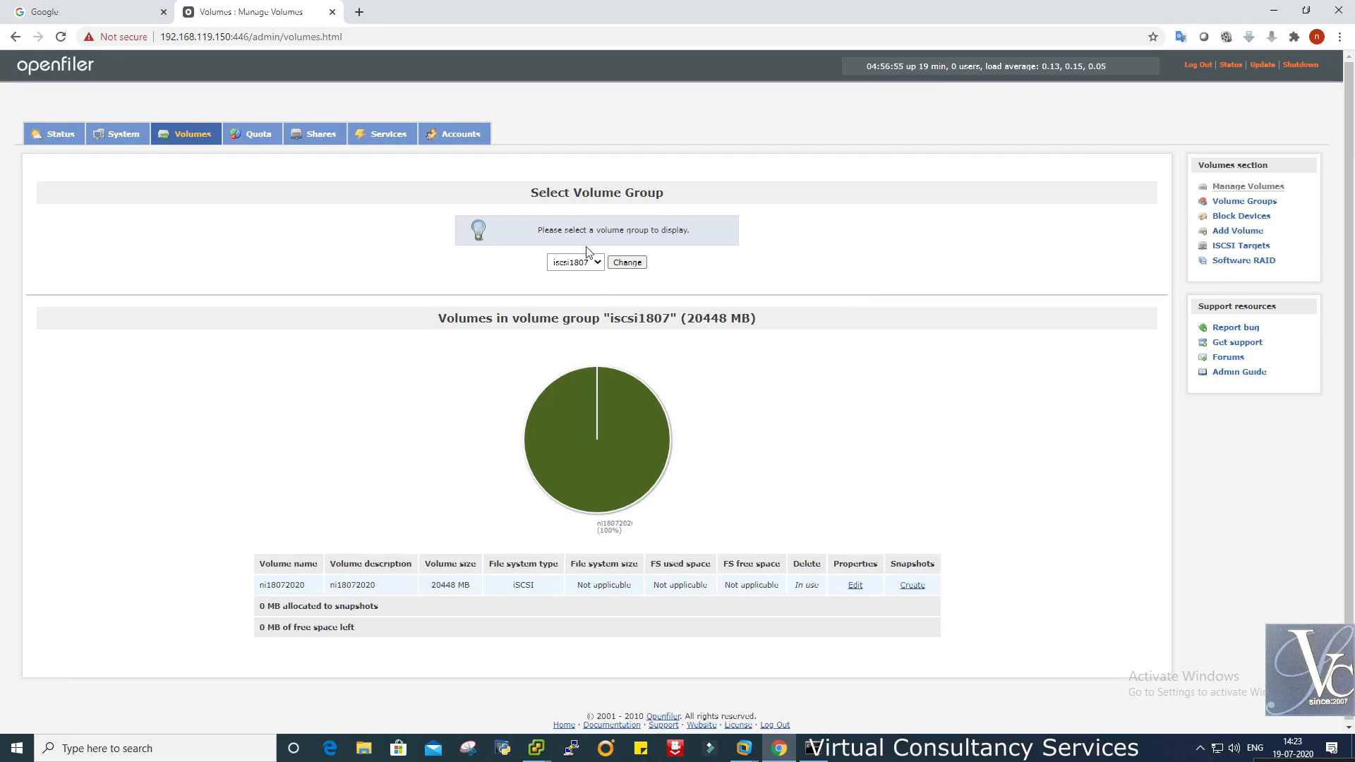
- Review the System page and the target's LUN Mapping, Network ACL and CHAP tabs, then open Add Volume
{"action": "left_click", "coordinate": [119, 134]}
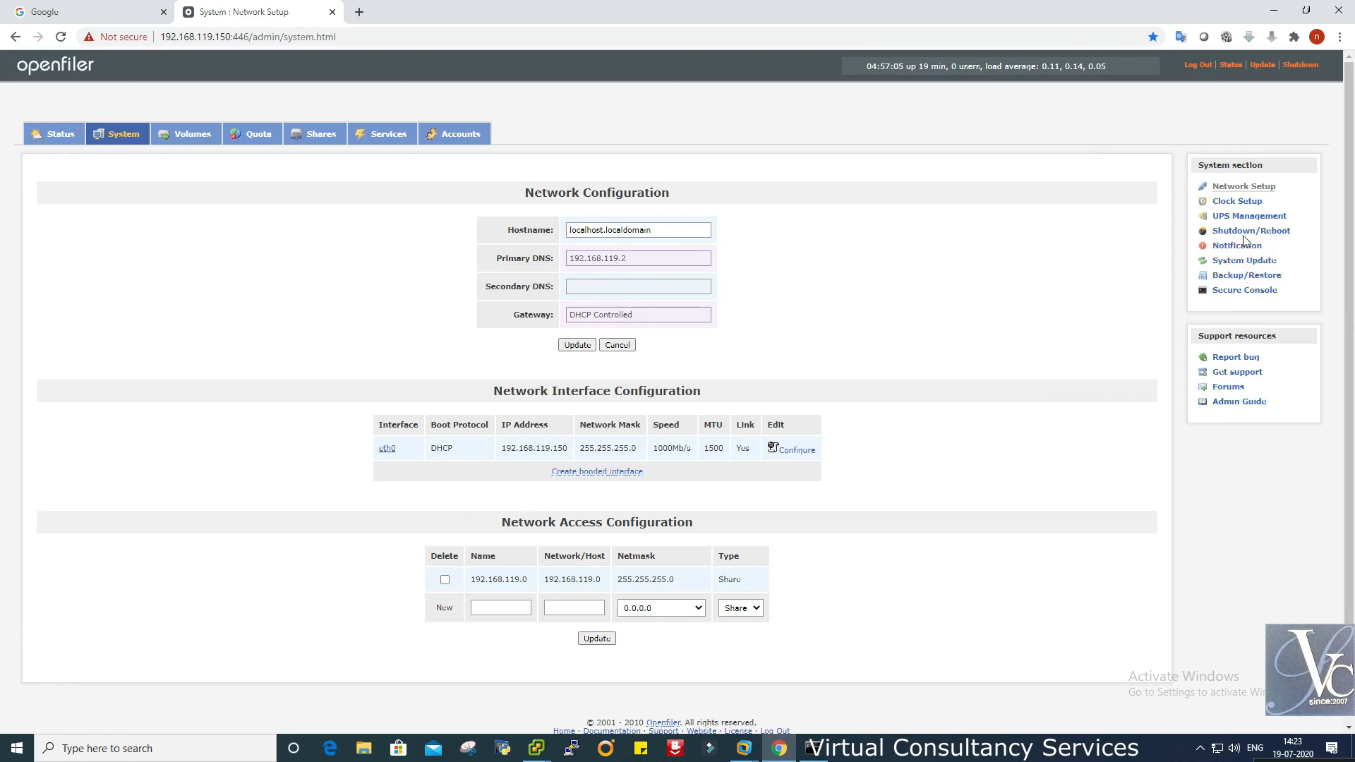
{"action": "left_click", "coordinate": [182, 134]}
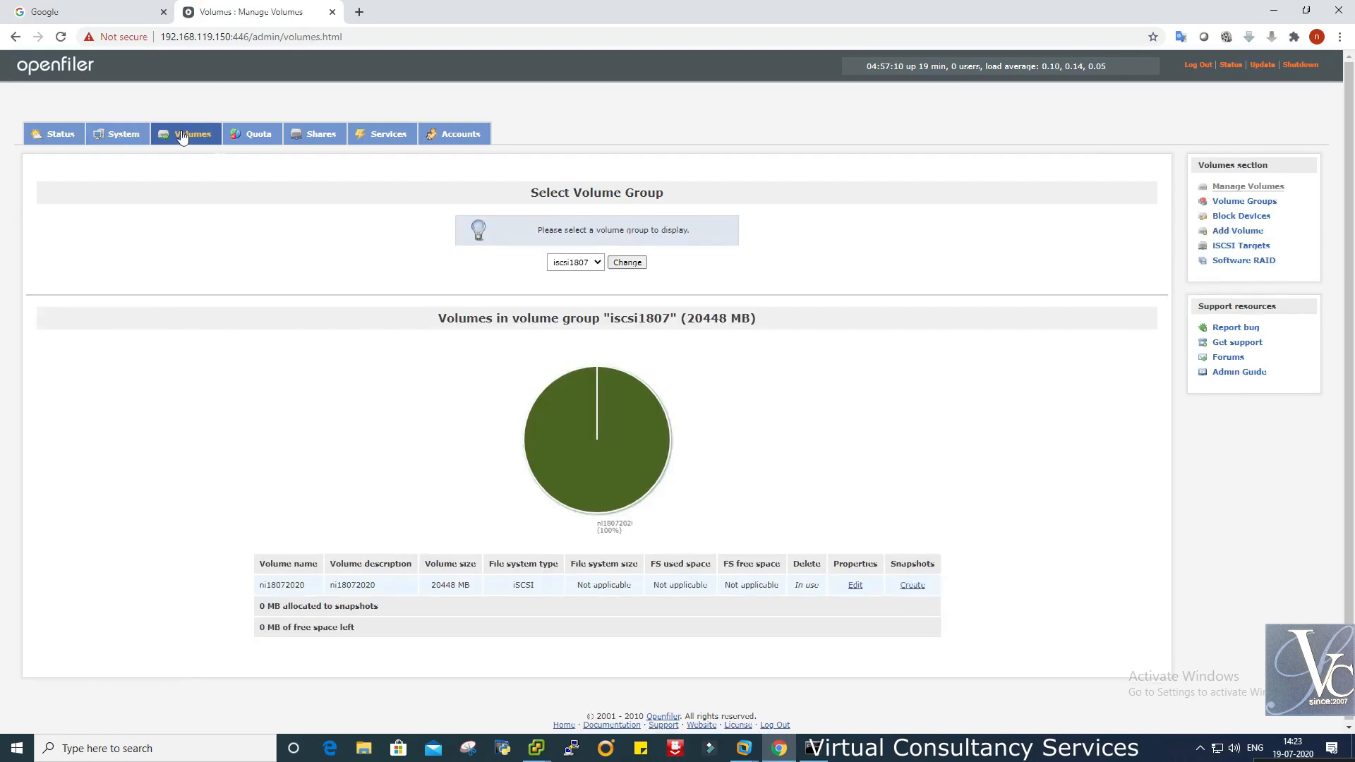
{"action": "left_click", "coordinate": [1238, 247]}
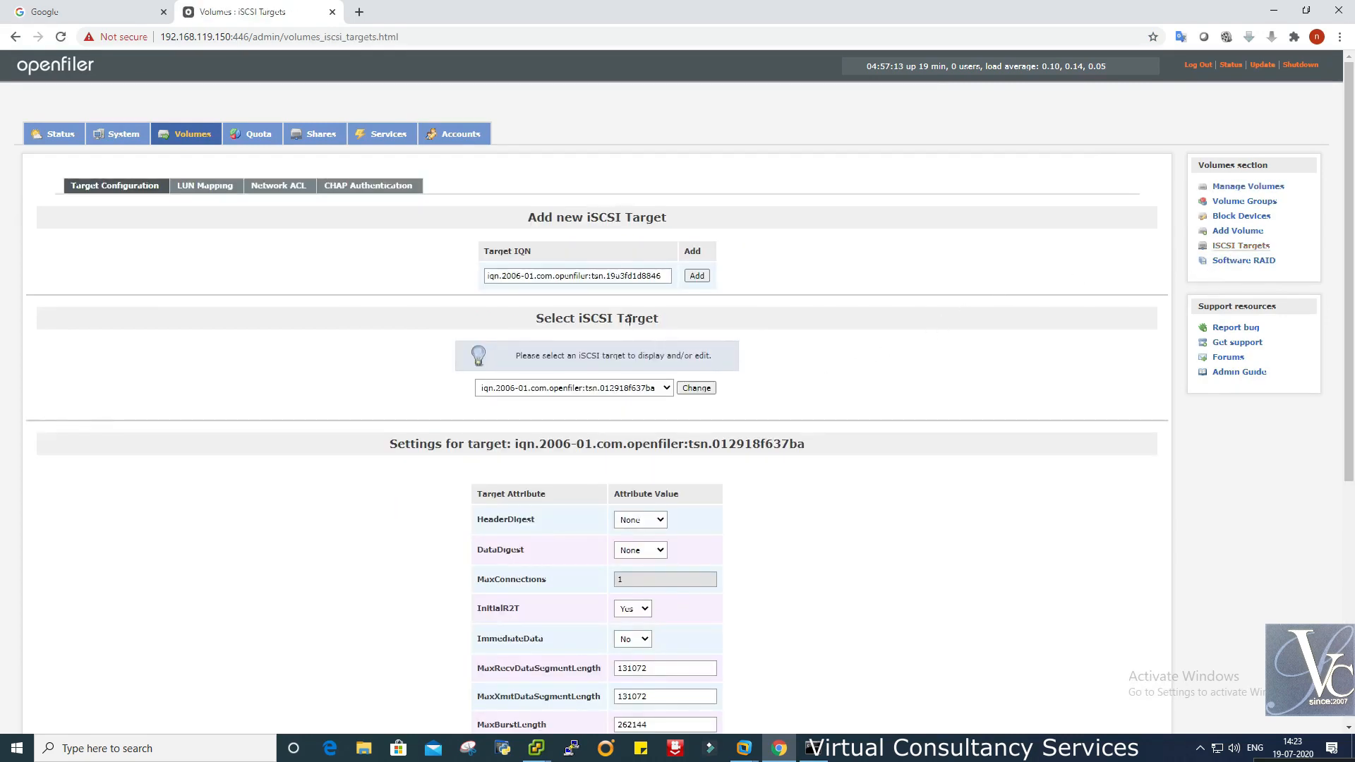
{"action": "left_click", "coordinate": [204, 187]}
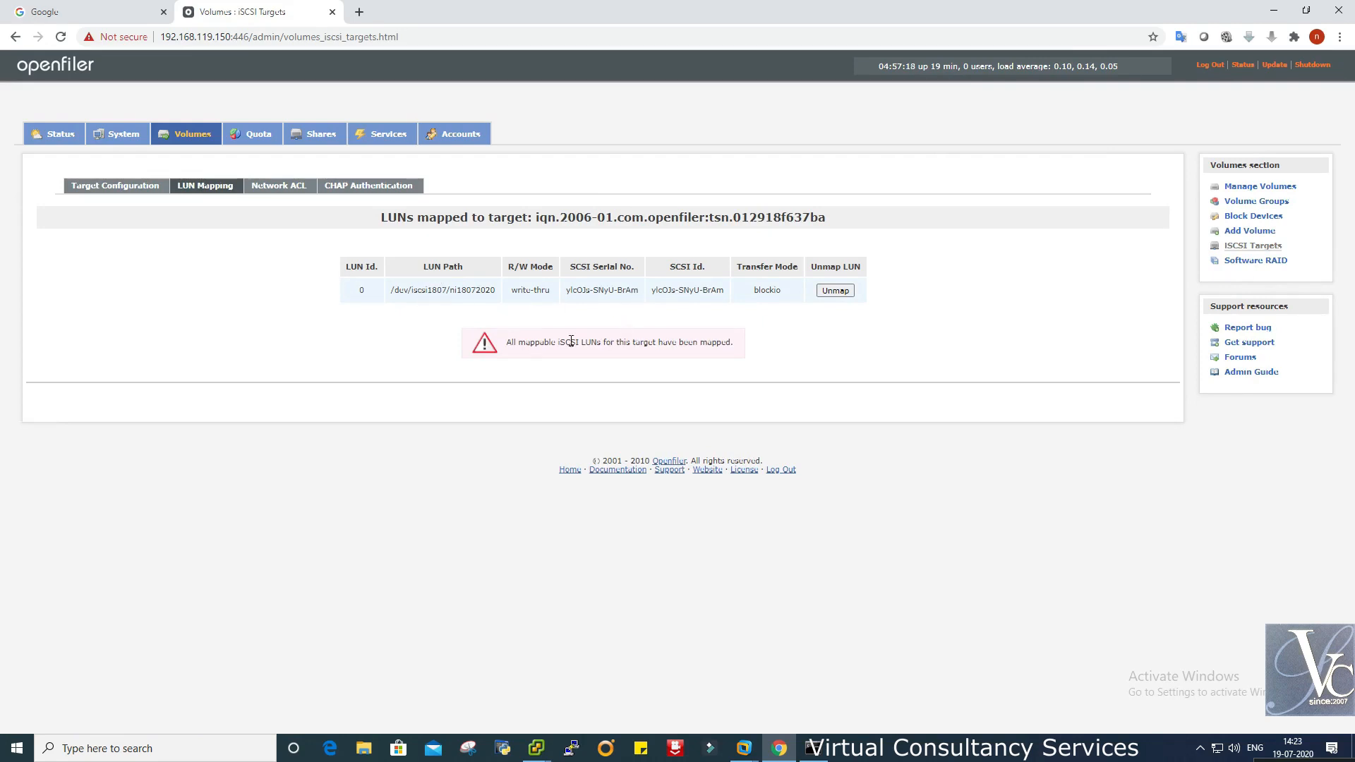
{"action": "left_click", "coordinate": [293, 188]}
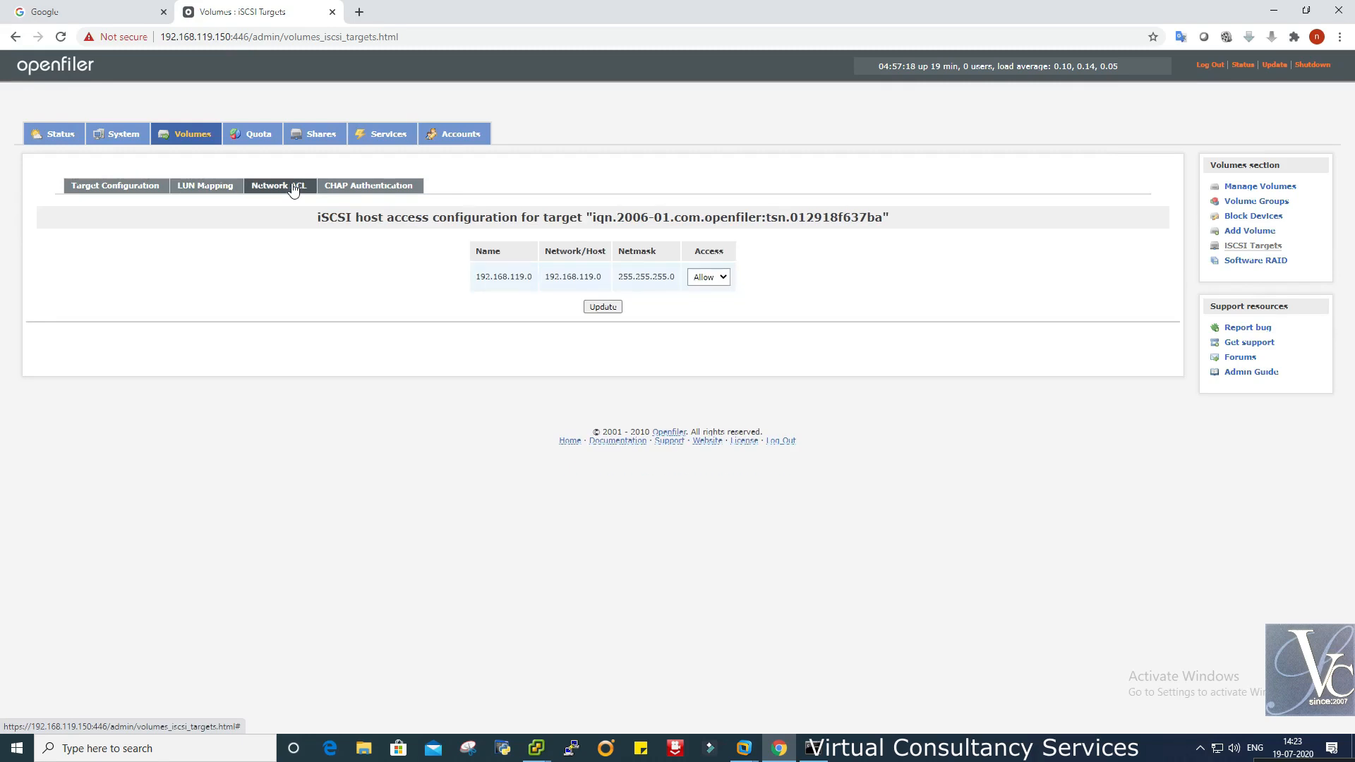
{"action": "left_click", "coordinate": [379, 188]}
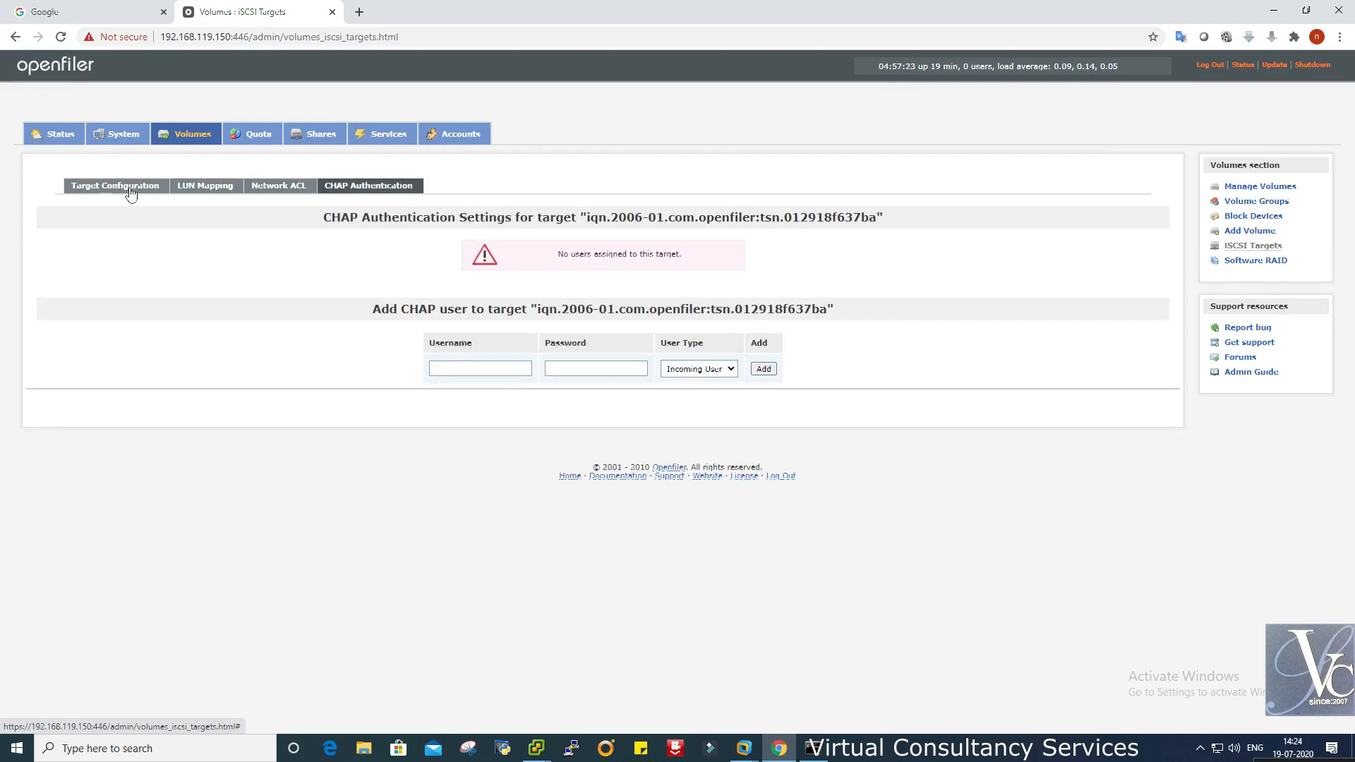
{"action": "left_click", "coordinate": [104, 190]}
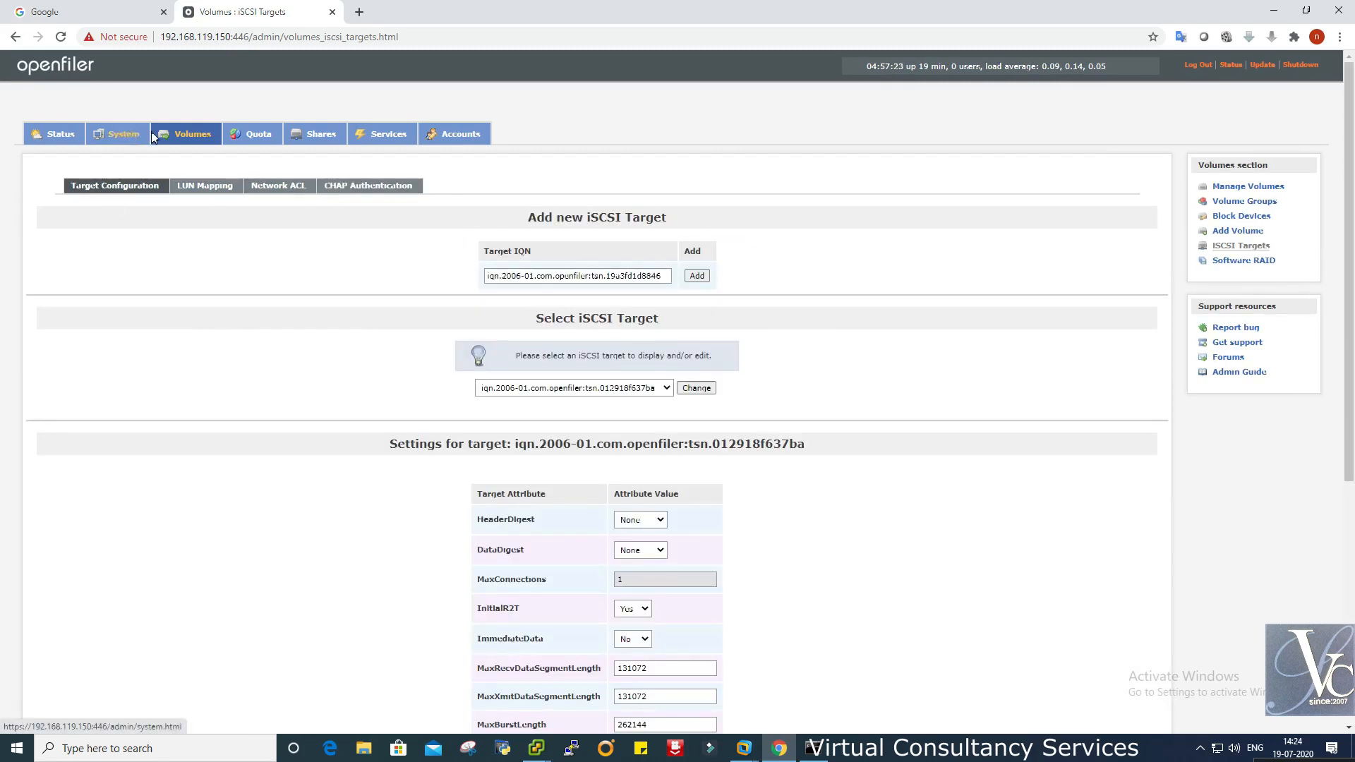
{"action": "left_click", "coordinate": [1236, 231]}
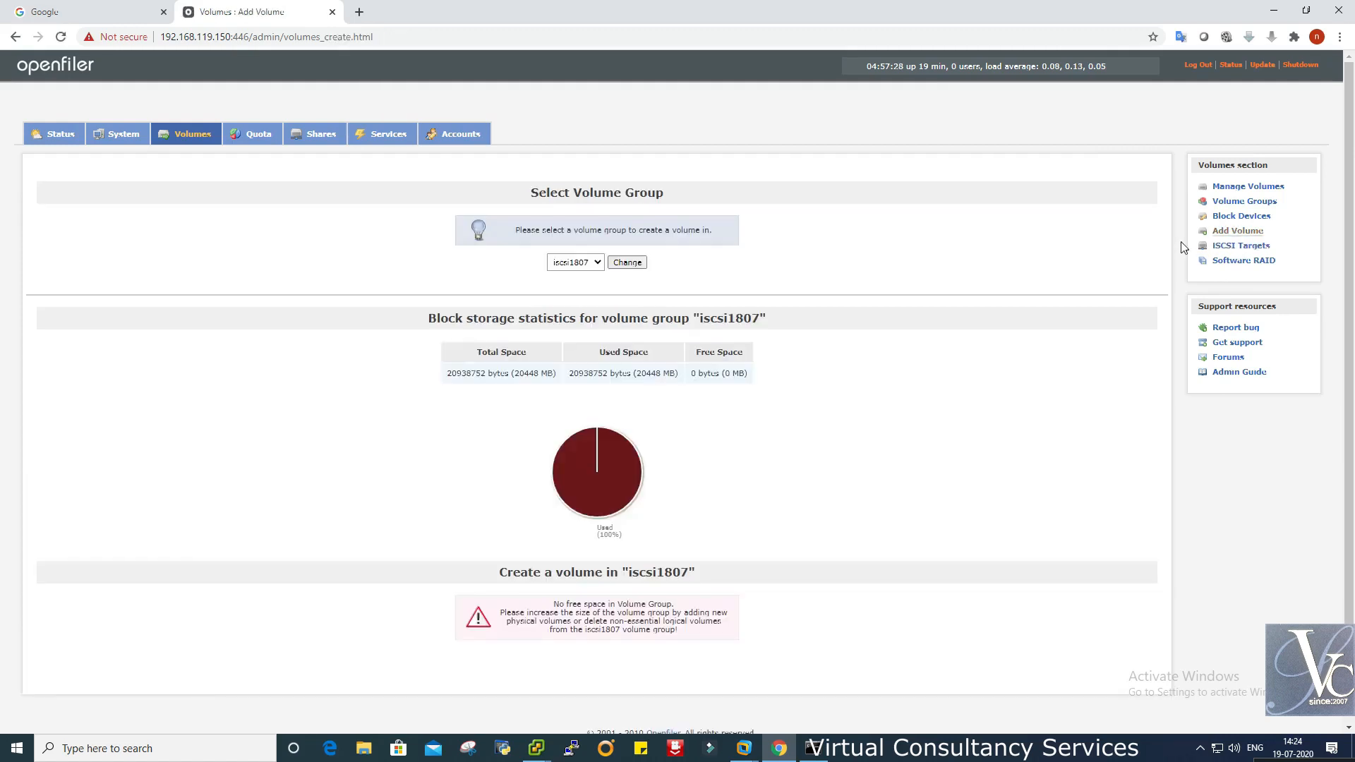
- Check the Add Volume group choices, then open disk /dev/sdd in Block Devices
{"action": "left_click", "coordinate": [590, 260]}
{"action": "left_click", "coordinate": [590, 262]}
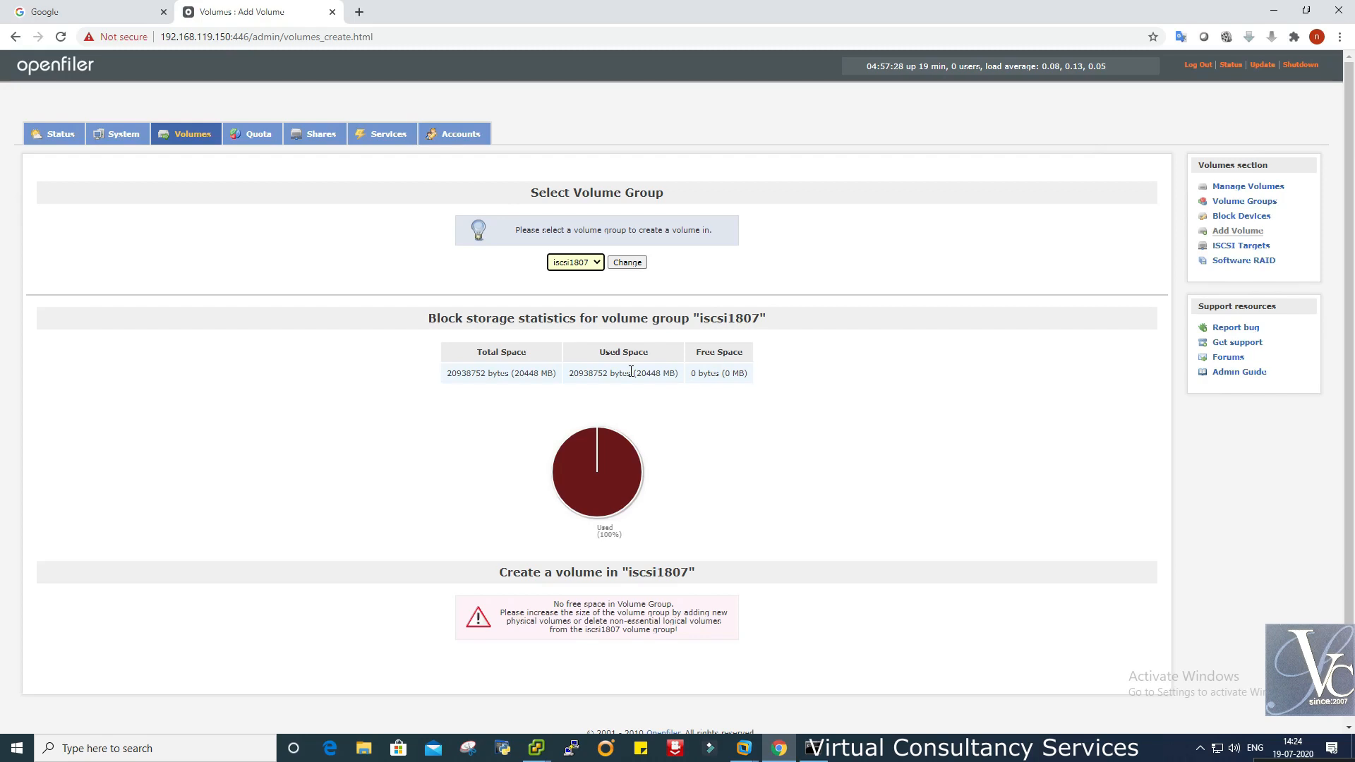
{"action": "left_click", "coordinate": [590, 263]}
{"action": "left_click", "coordinate": [586, 276]}
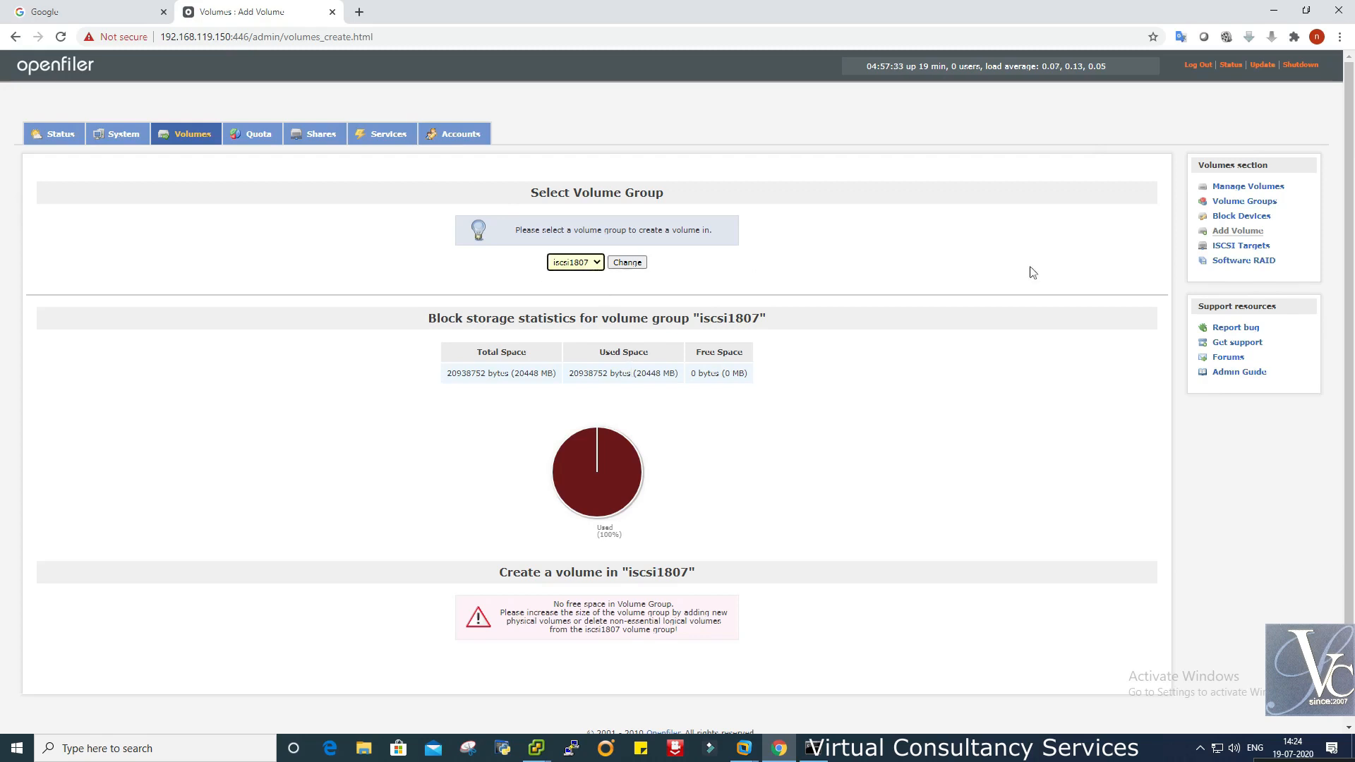
{"action": "left_click", "coordinate": [1242, 217]}
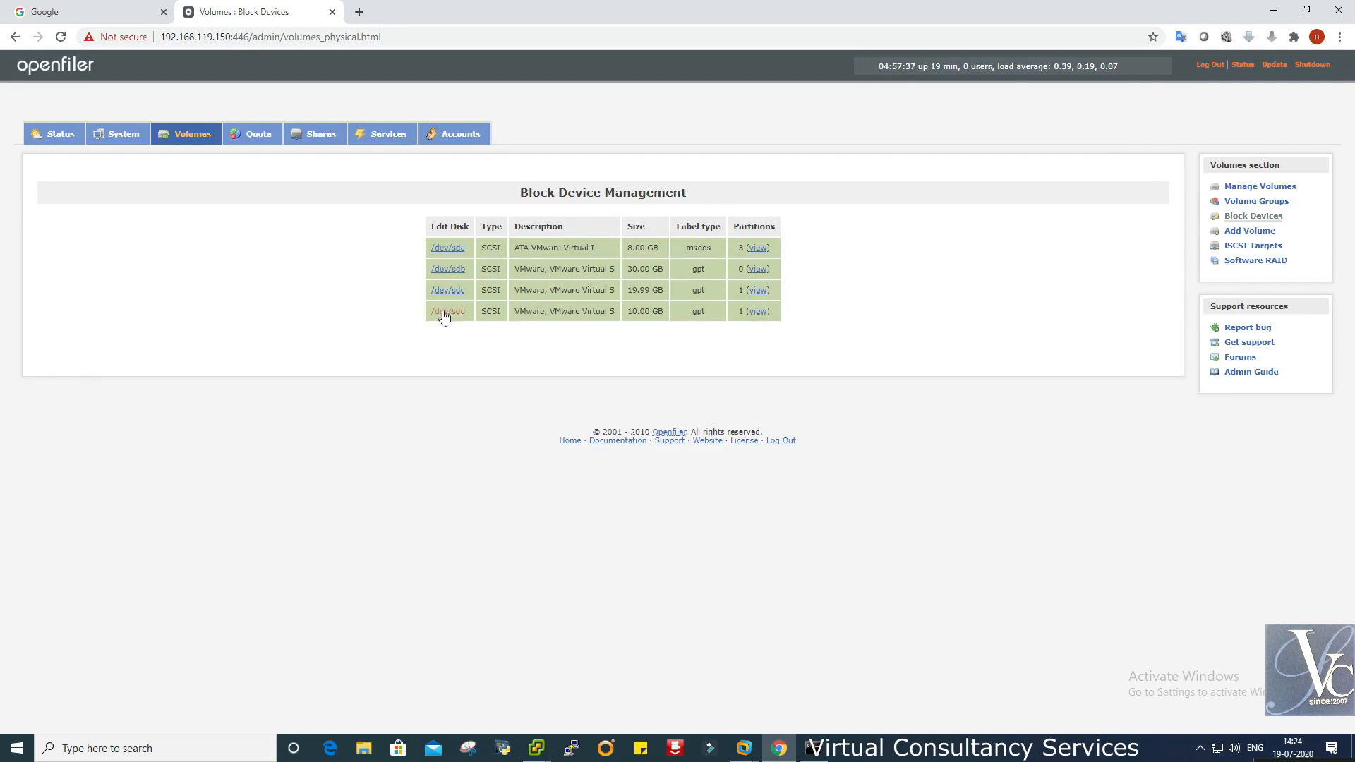
{"action": "left_click", "coordinate": [453, 314]}
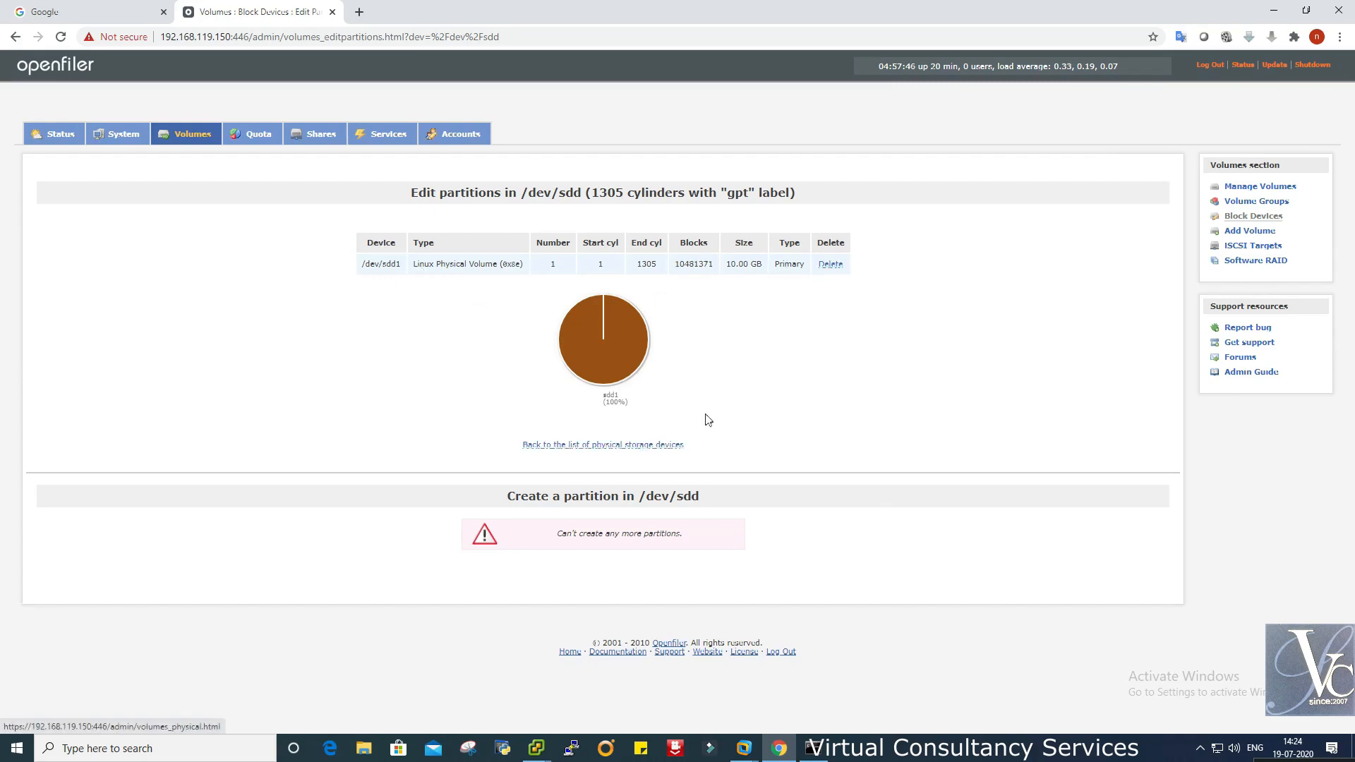
- List iscsi1807's volumes on Manage Volumes and recheck which groups can hold a new volume
{"action": "left_click", "coordinate": [1243, 187]}
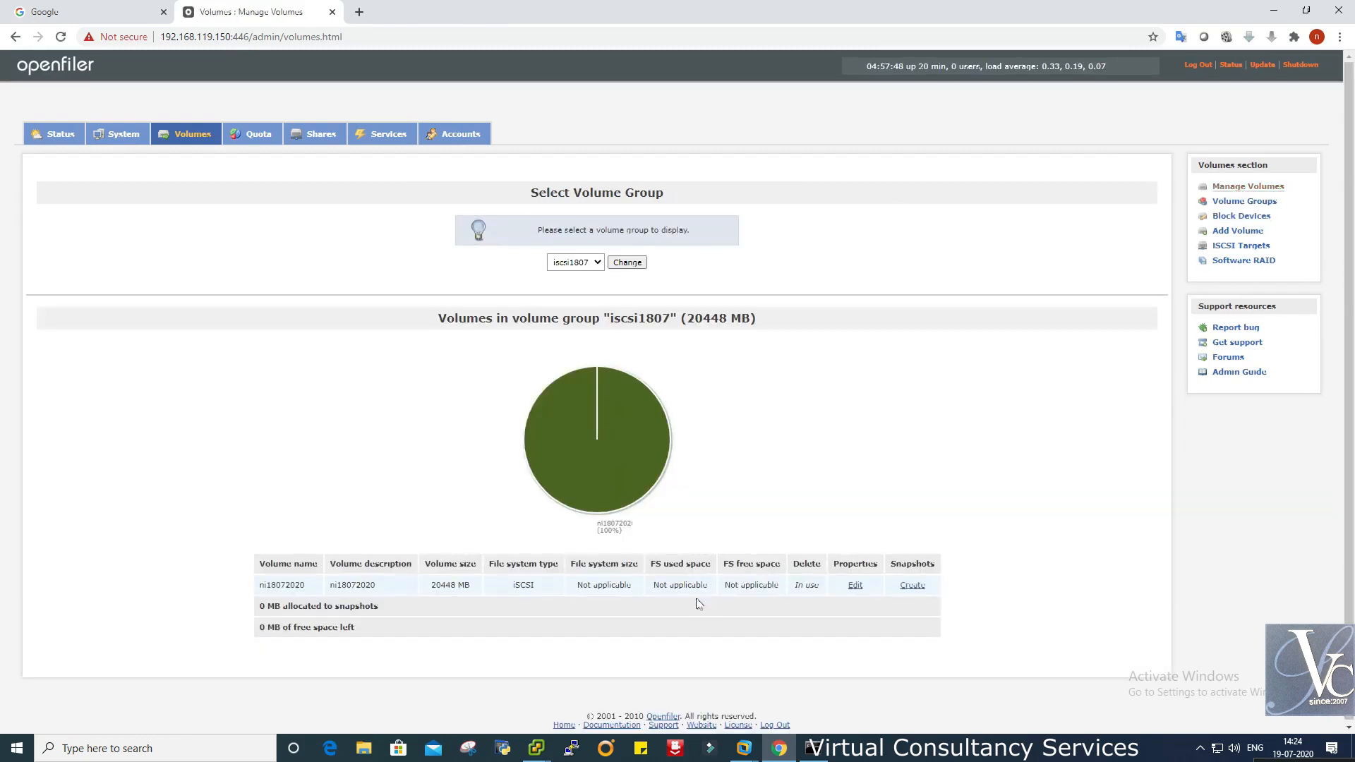
{"action": "left_click", "coordinate": [575, 262]}
{"action": "left_click", "coordinate": [573, 276]}
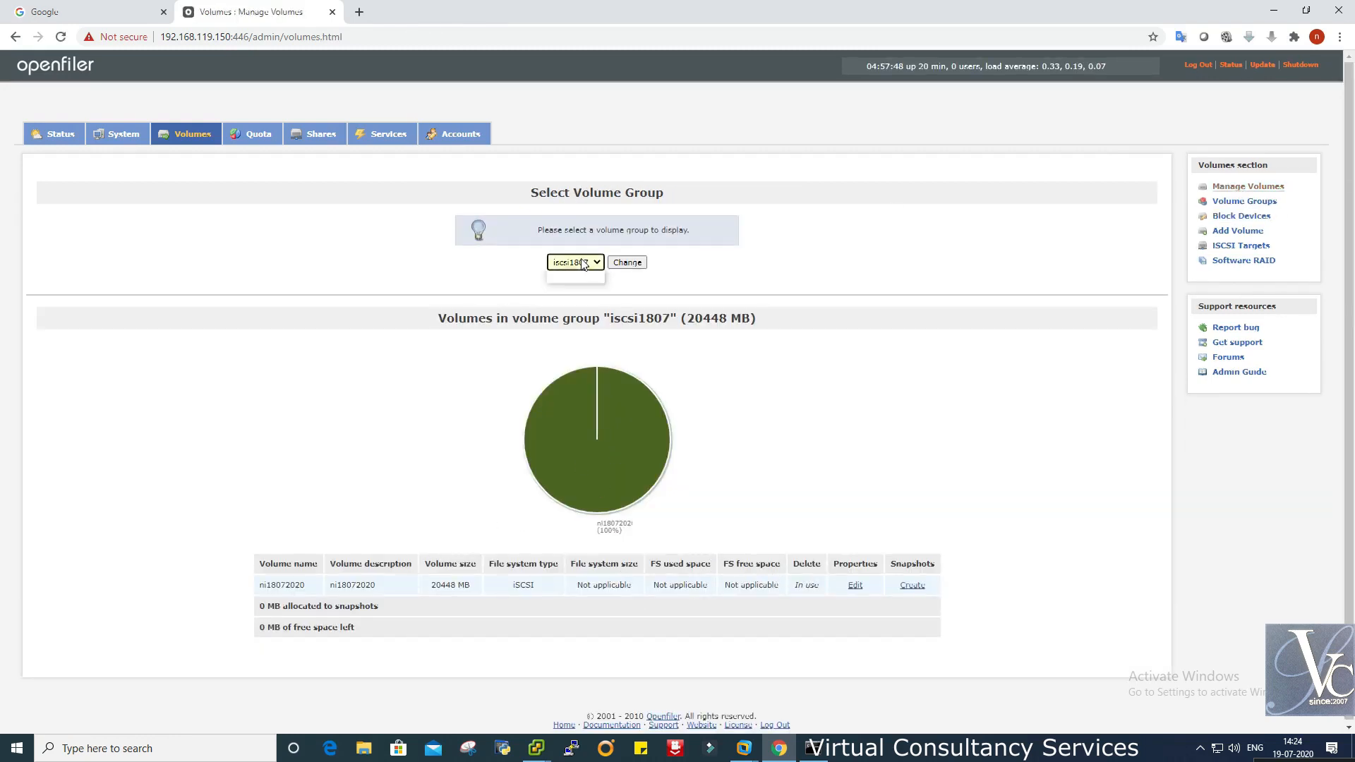
{"action": "left_click", "coordinate": [628, 263]}
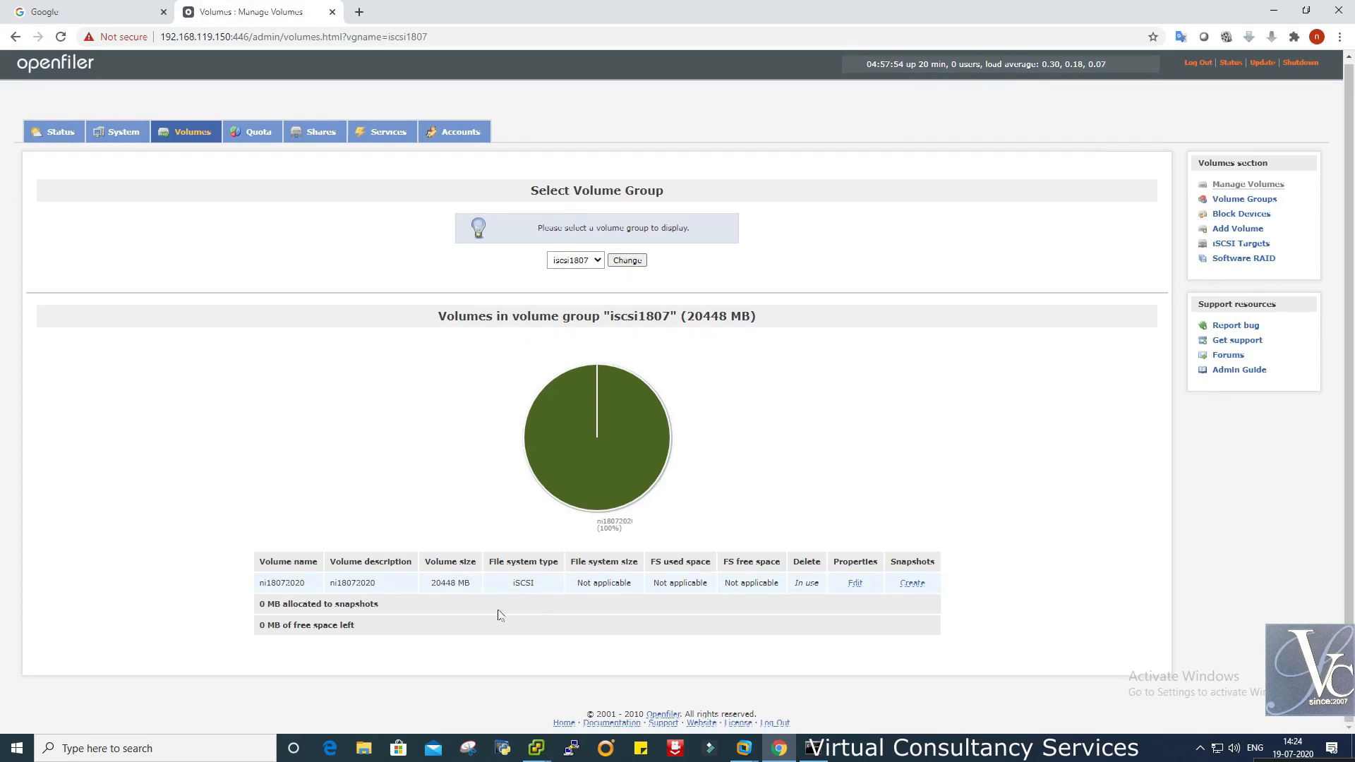
{"action": "left_click", "coordinate": [1242, 232]}
{"action": "left_click", "coordinate": [575, 262]}
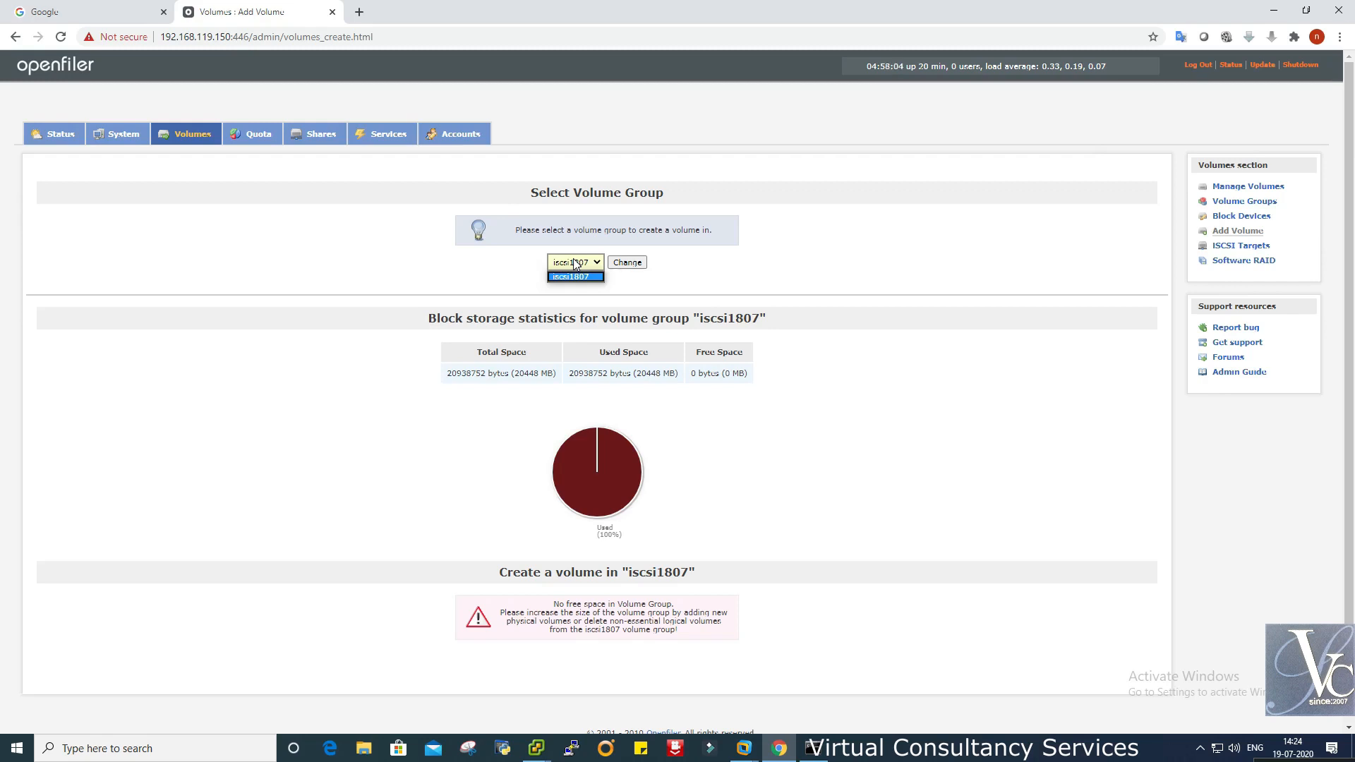
{"action": "left_click", "coordinate": [575, 262]}
- Inspect the partitions of /dev/sdd (unused 10 GB) and /dev/sdc (in iscsi1807)
{"action": "left_click", "coordinate": [1242, 218]}
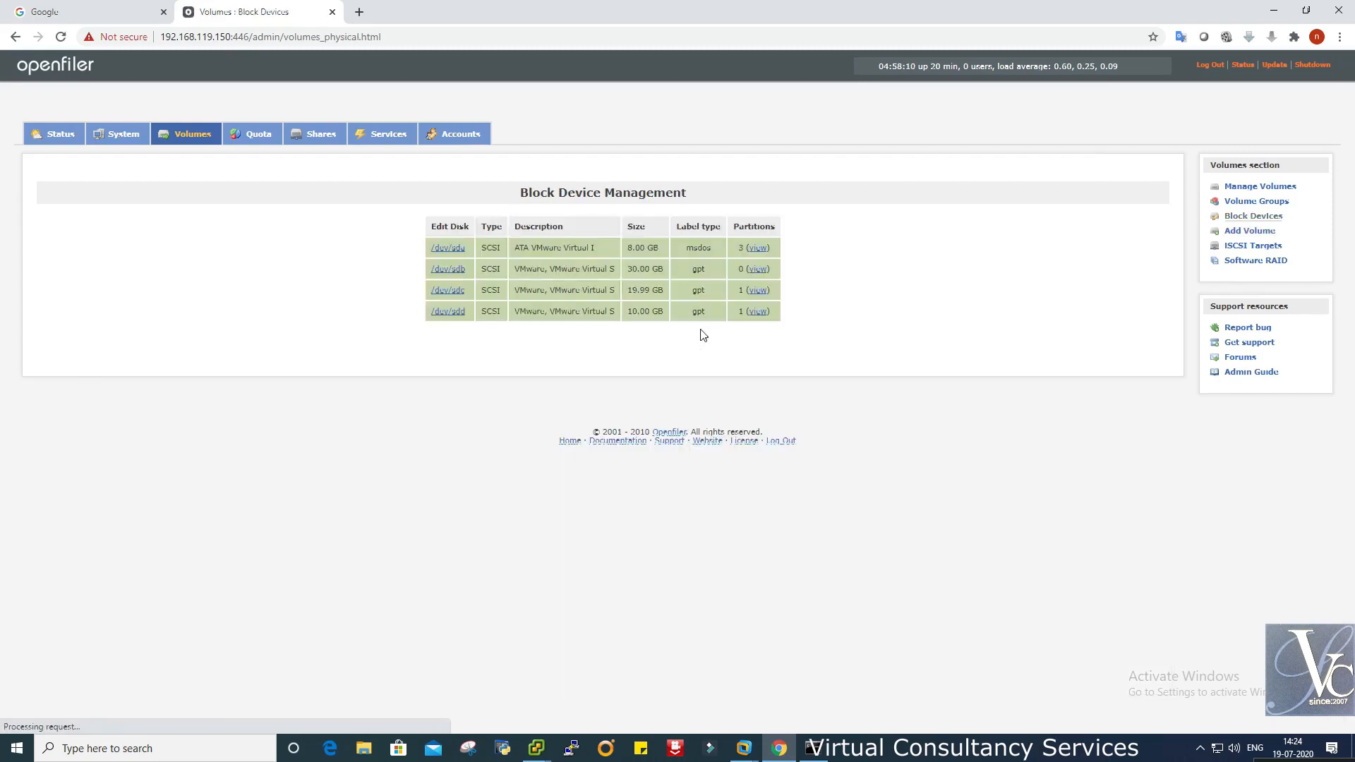
{"action": "left_click", "coordinate": [757, 312]}
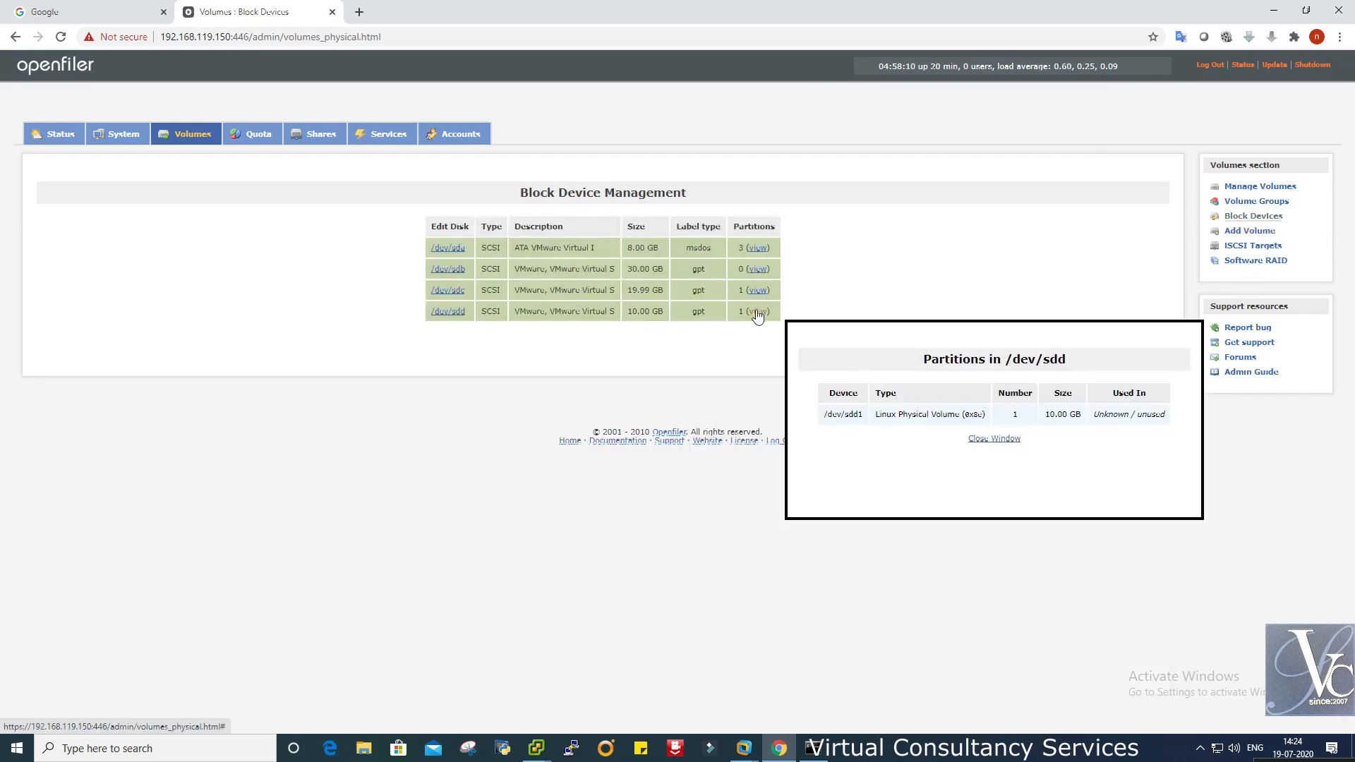
{"action": "left_click", "coordinate": [998, 440]}
{"action": "left_click", "coordinate": [451, 315]}
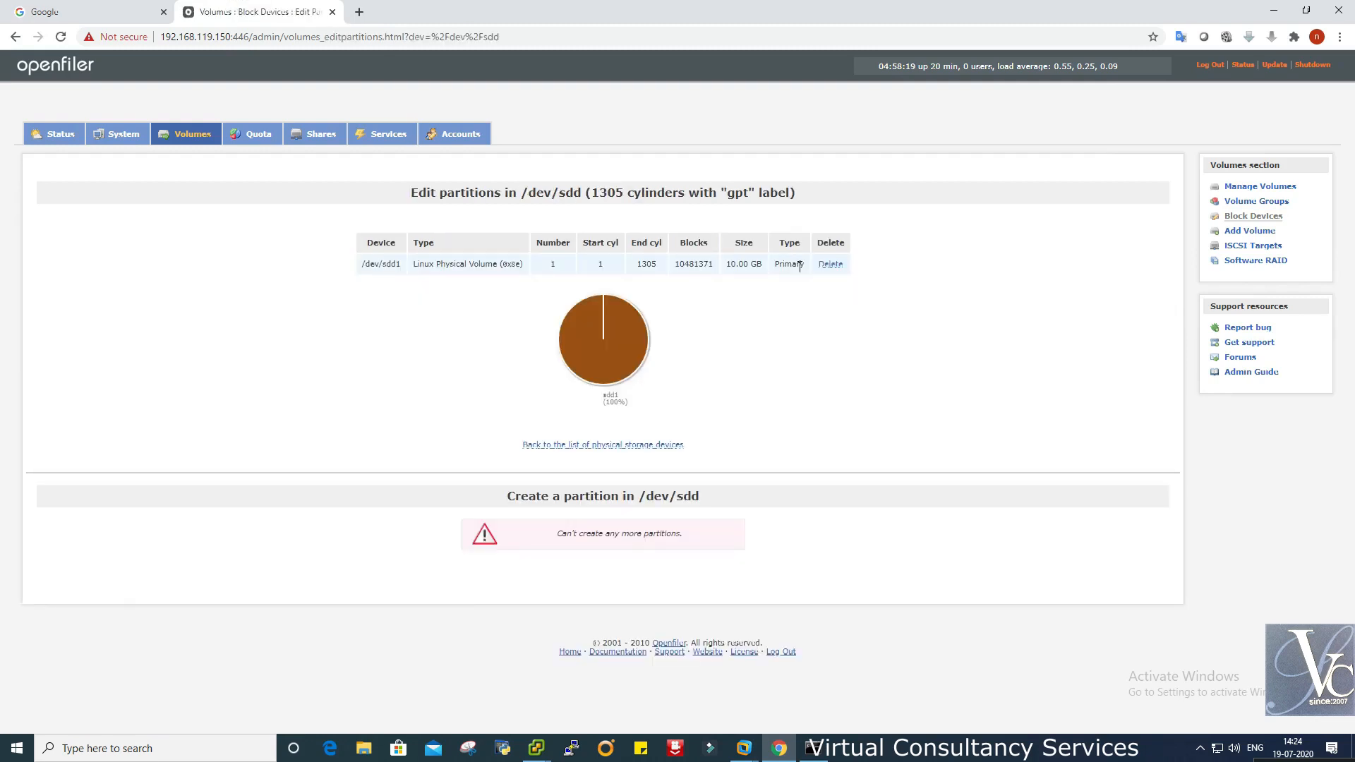
{"action": "left_click", "coordinate": [640, 449]}
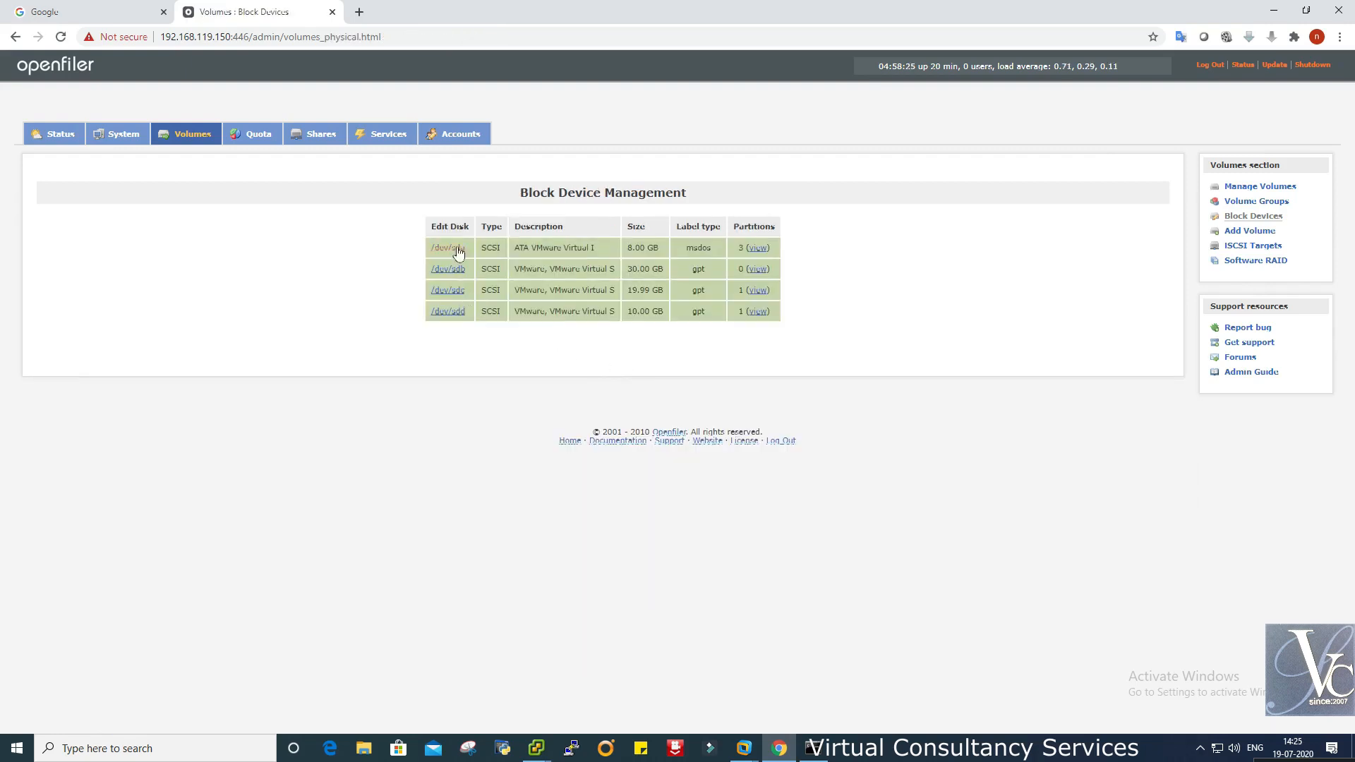
{"action": "left_click", "coordinate": [767, 295]}
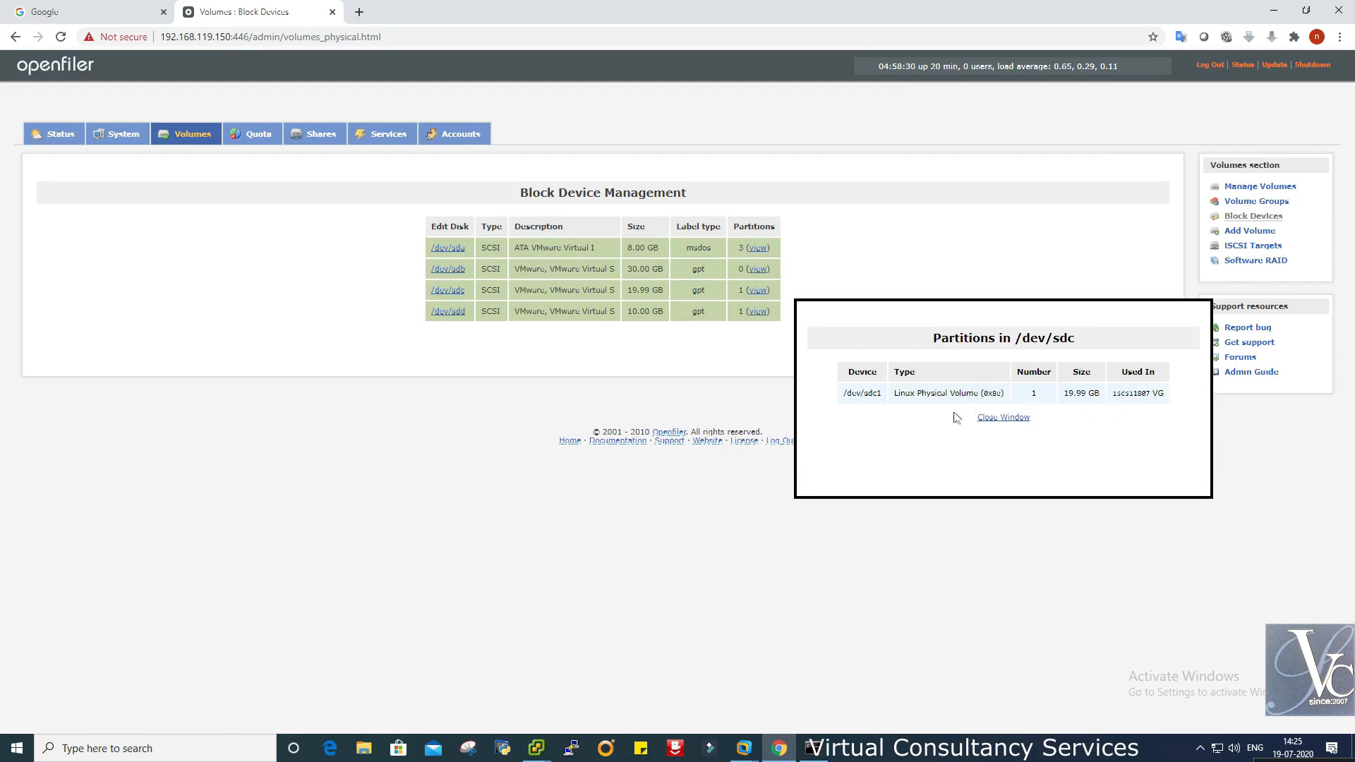
{"action": "left_click", "coordinate": [1003, 418]}
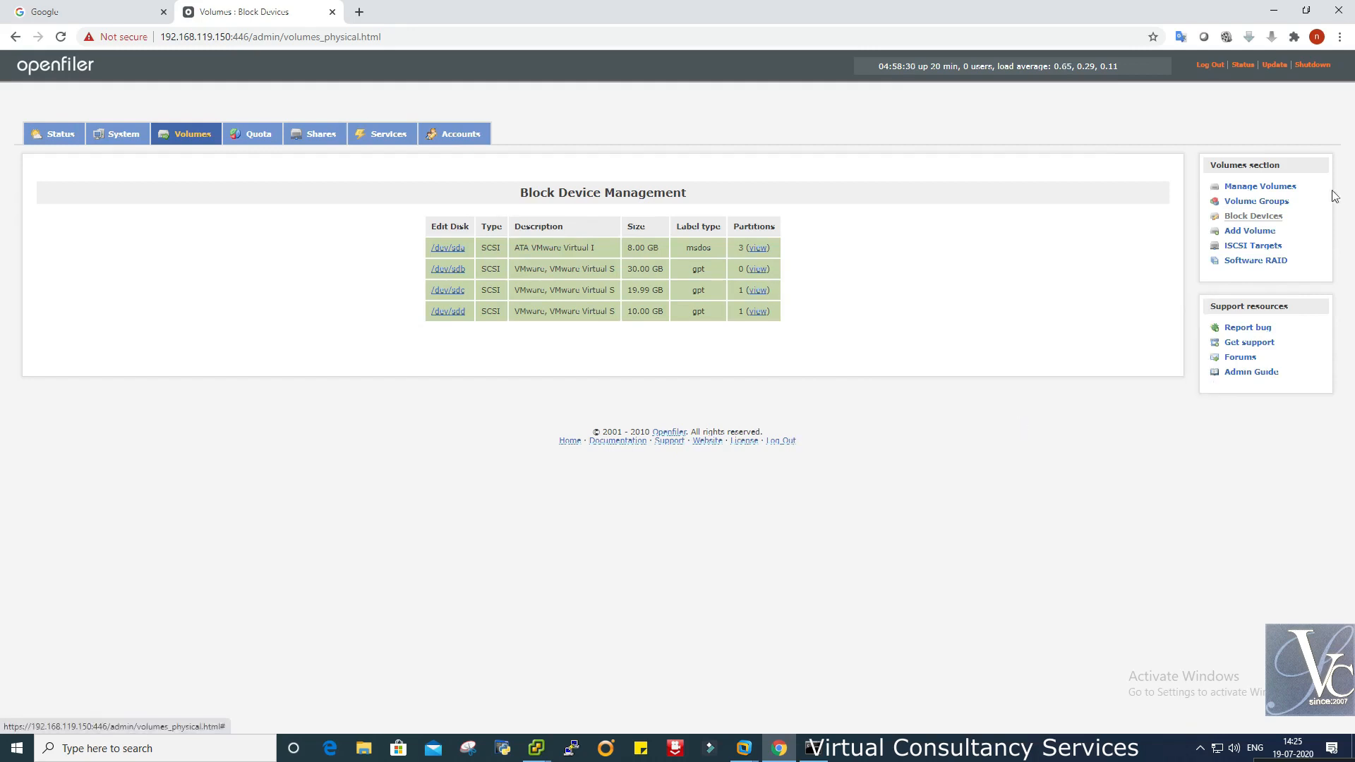
- Create volume group ISCSI1907 on physical volume /dev/sdd1
{"action": "left_click", "coordinate": [1276, 210]}
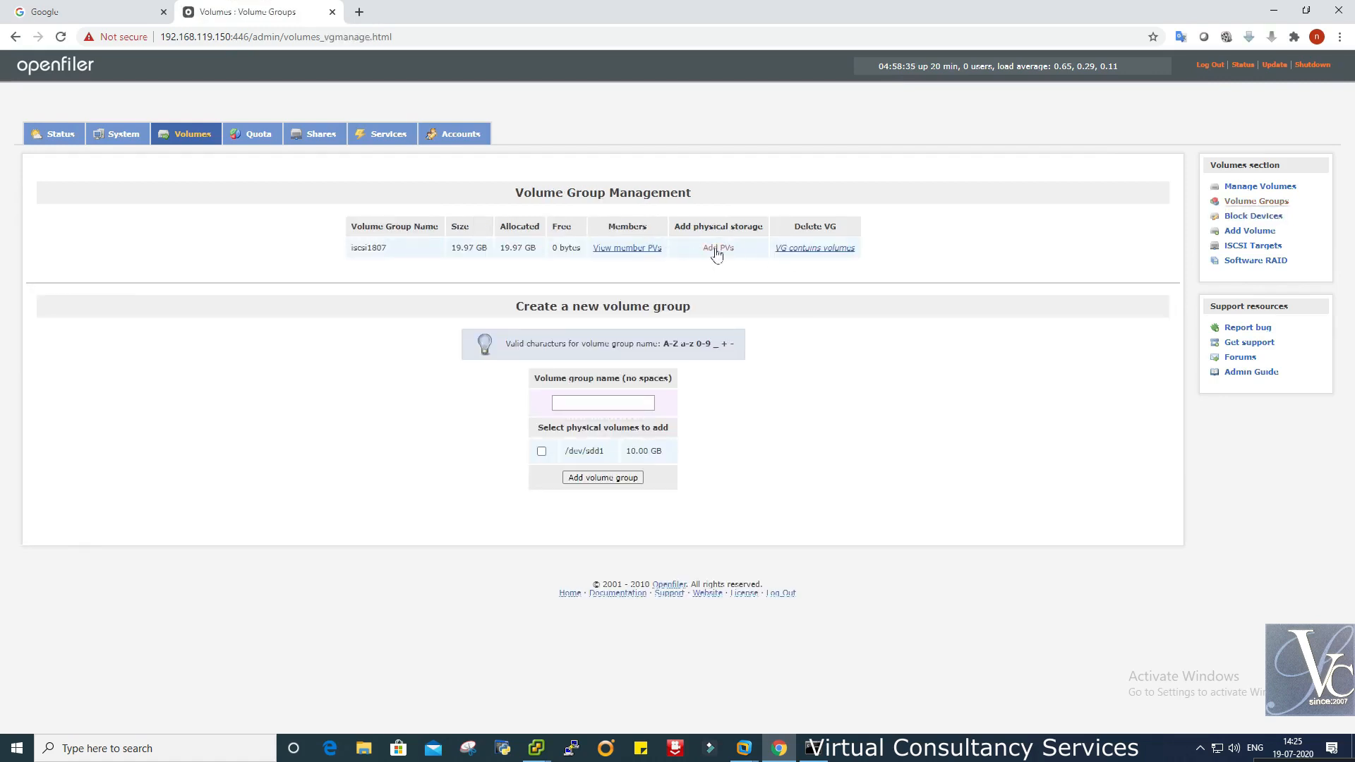
{"action": "left_click", "coordinate": [615, 400]}
{"action": "left_click", "coordinate": [884, 397]}
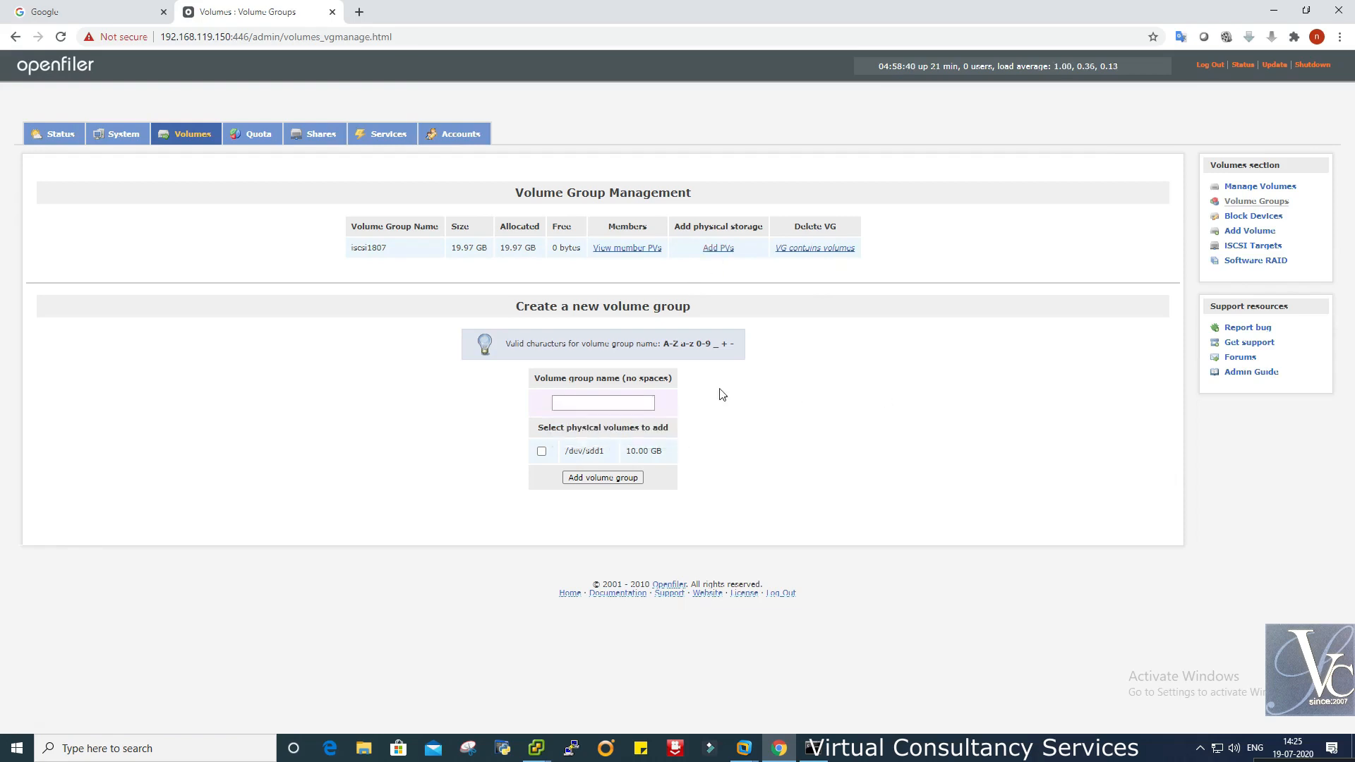
{"action": "left_click", "coordinate": [613, 404]}
{"action": "left_click", "coordinate": [593, 427]}
{"action": "key", "text": "Left"}
{"action": "key", "text": "Left"}
{"action": "key", "text": "BackSpace"}
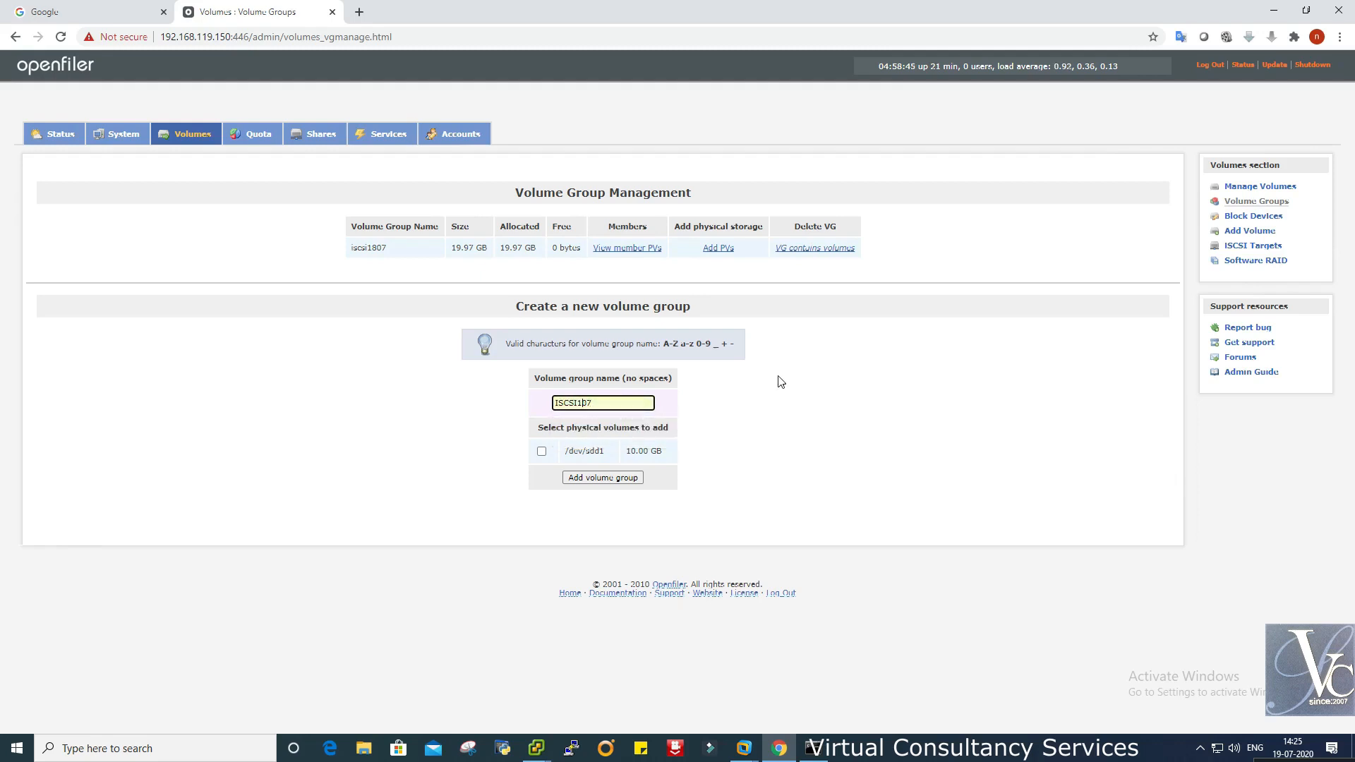
{"action": "type", "text": "9"}
{"action": "left_click", "coordinate": [798, 376]}
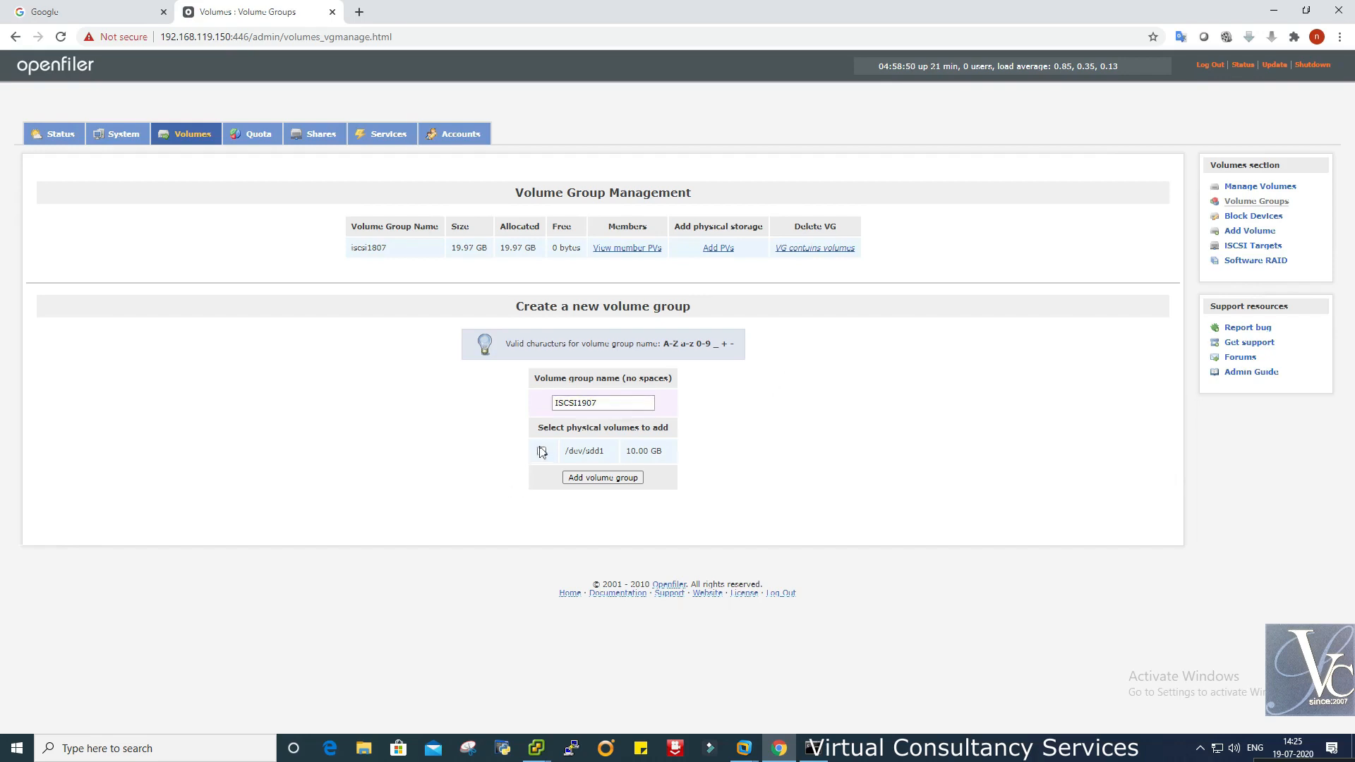
{"action": "left_click", "coordinate": [544, 452]}
{"action": "left_click", "coordinate": [622, 477]}
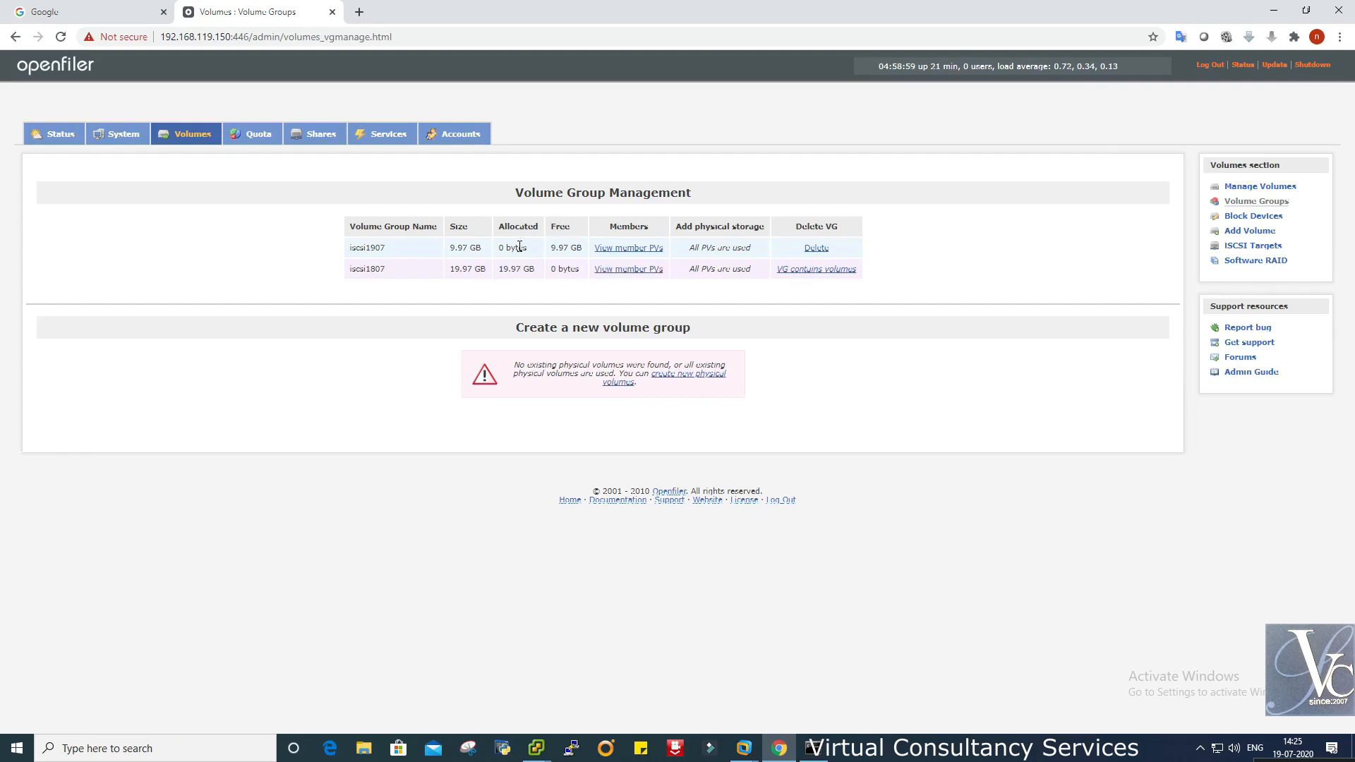
- Verify iscsi1907's member physical volume and /dev/sdd's partition usage, then open Add Volume
{"action": "left_click", "coordinate": [620, 253]}
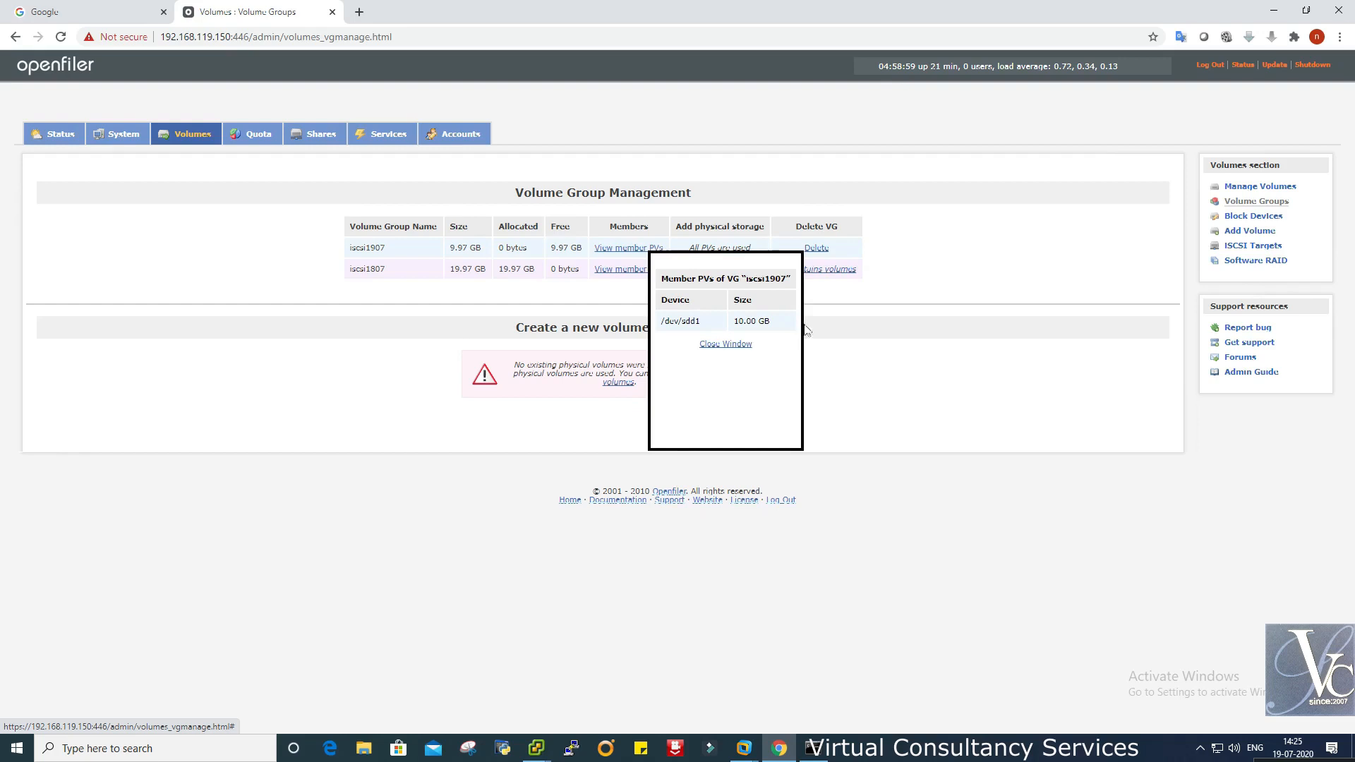
{"action": "left_click", "coordinate": [738, 344]}
{"action": "left_click", "coordinate": [682, 377]}
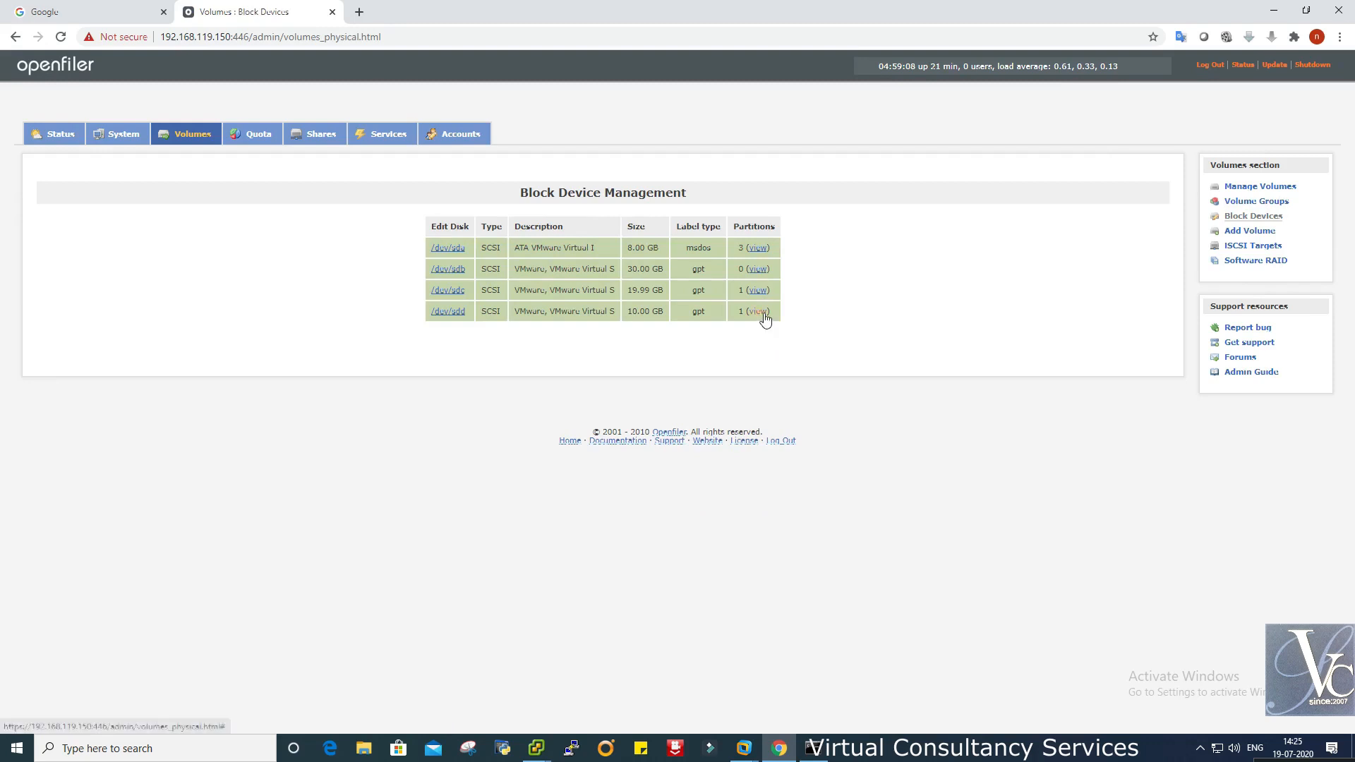
{"action": "left_click", "coordinate": [760, 312]}
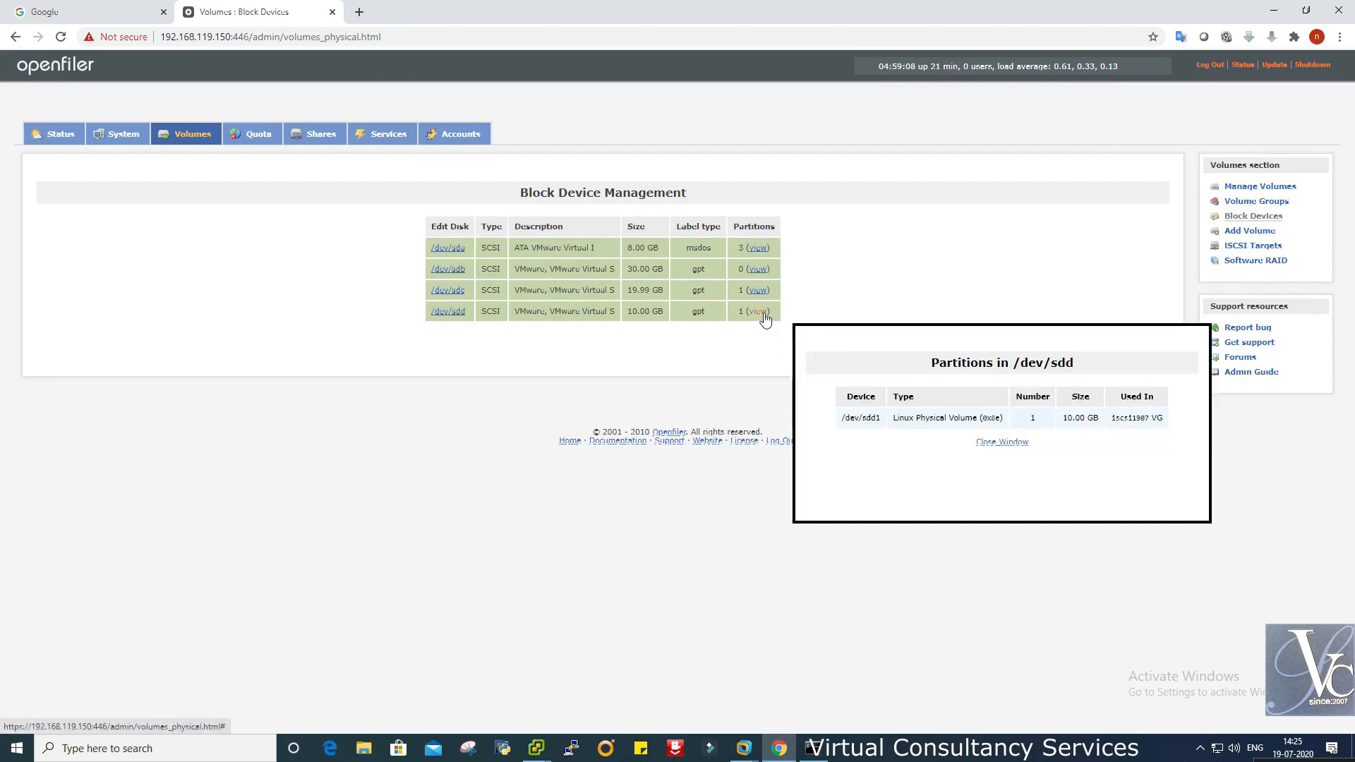
{"action": "left_click", "coordinate": [1006, 445]}
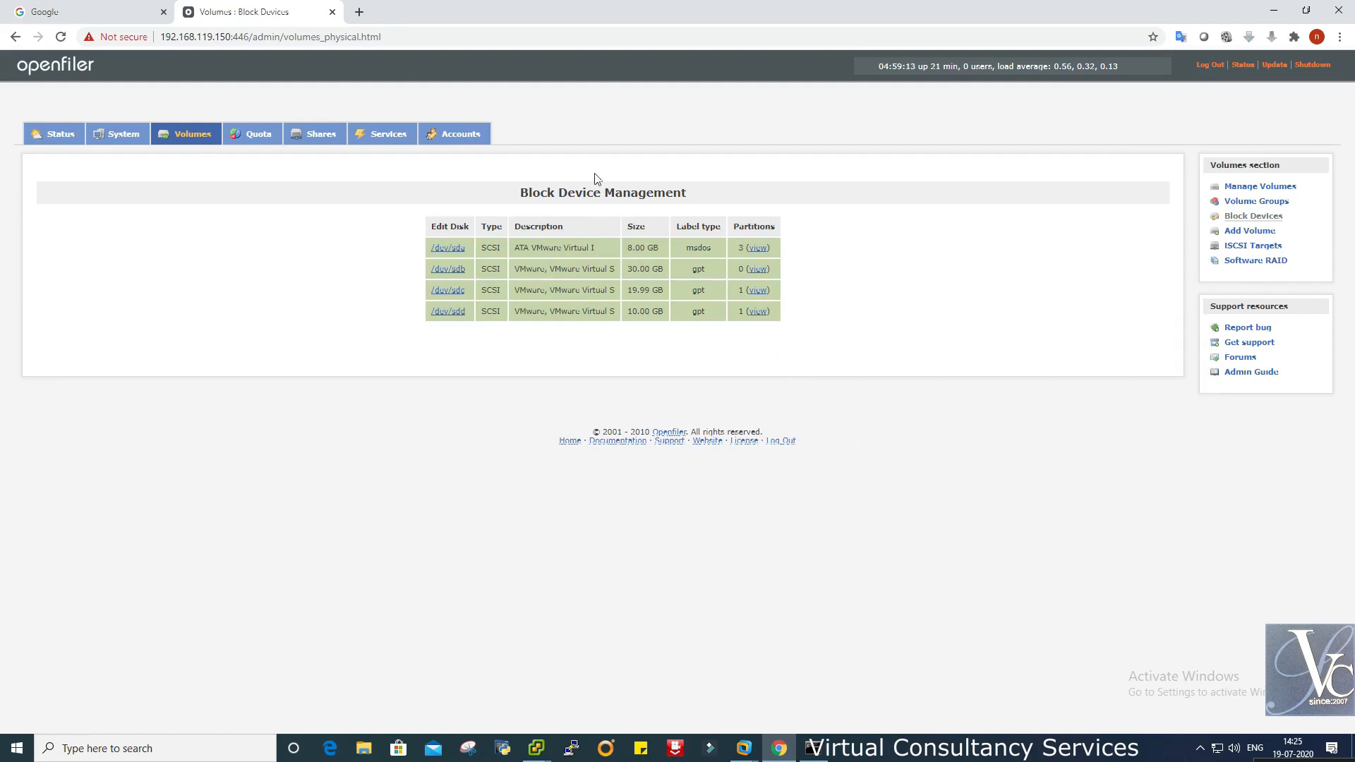
{"action": "left_click", "coordinate": [1240, 231]}
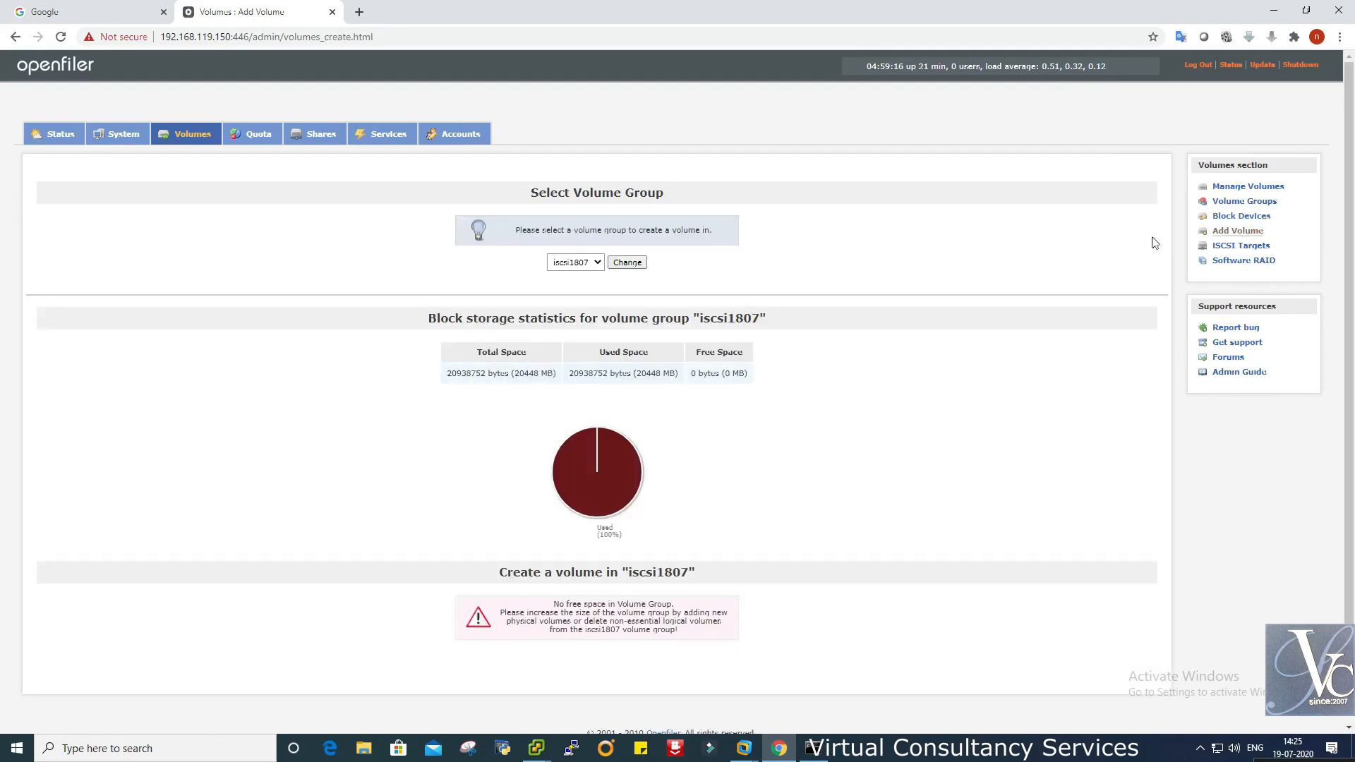
- Select group iscsi1907 and name the new volume ni19072020 with description ISCSI
{"action": "left_click", "coordinate": [578, 262]}
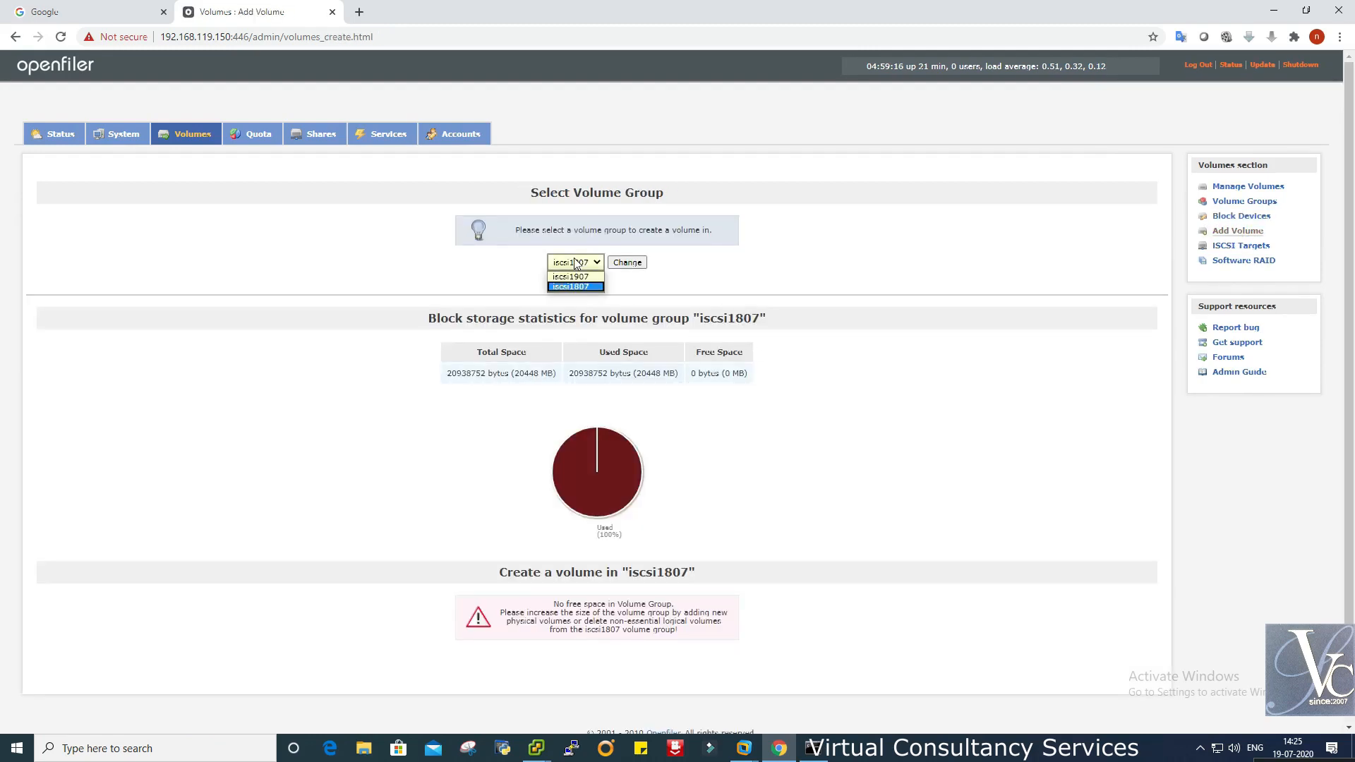
{"action": "left_click", "coordinate": [582, 277]}
{"action": "left_click", "coordinate": [627, 263]}
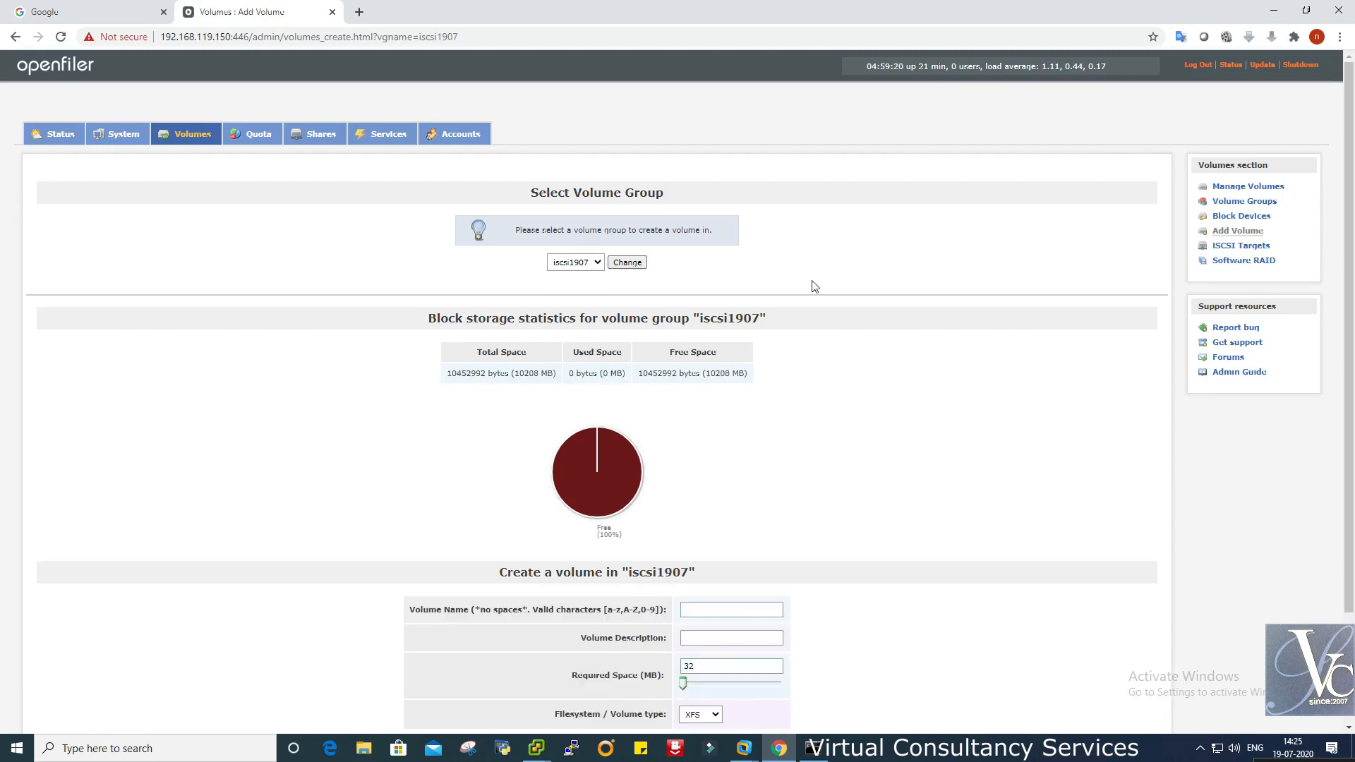
{"action": "scroll", "coordinate": [832, 559], "scroll_direction": "down", "scroll_amount": 3}
{"action": "left_click", "coordinate": [715, 477]}
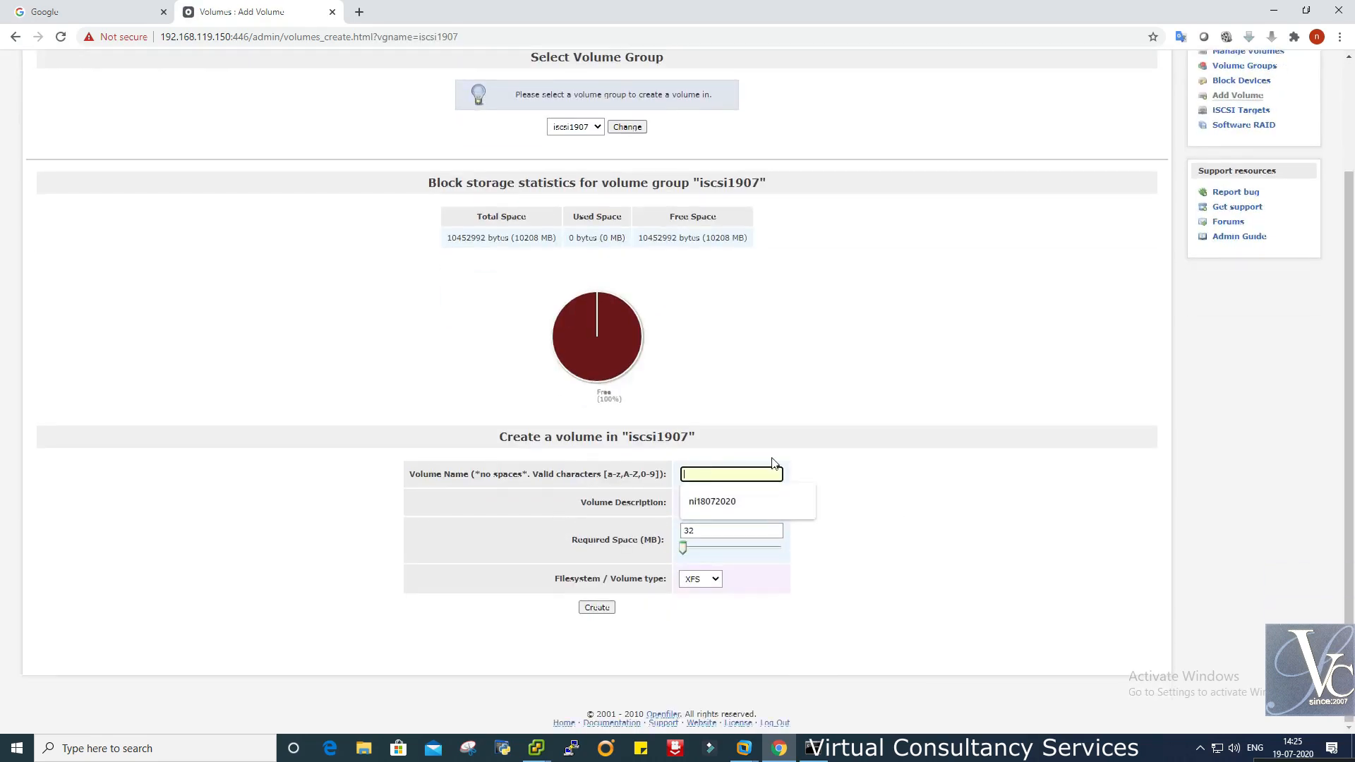
{"action": "left_click", "coordinate": [703, 501]}
{"action": "left_click", "coordinate": [703, 470]}
{"action": "key", "text": "BackSpace"}
{"action": "key", "text": "BackSpace"}
{"action": "type", "text": "19072020"}
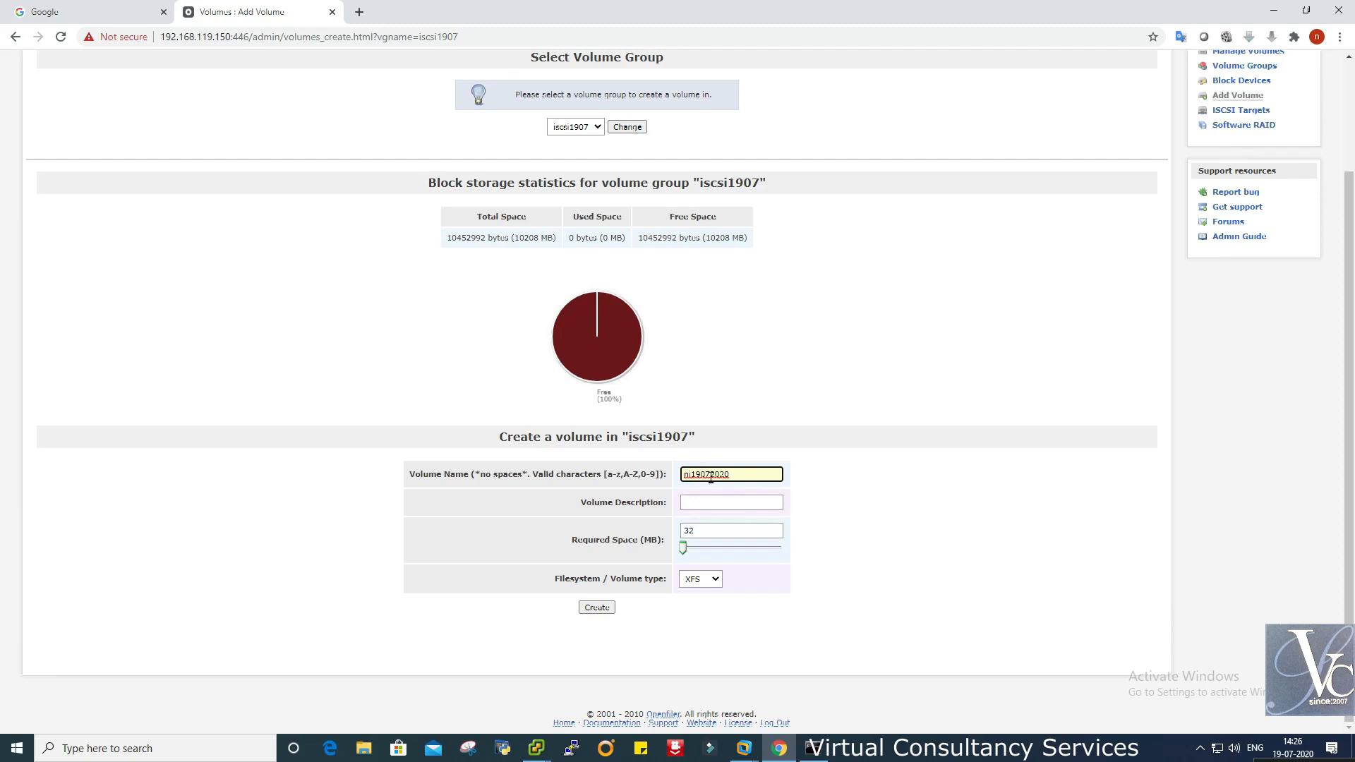
{"action": "left_click", "coordinate": [688, 503]}
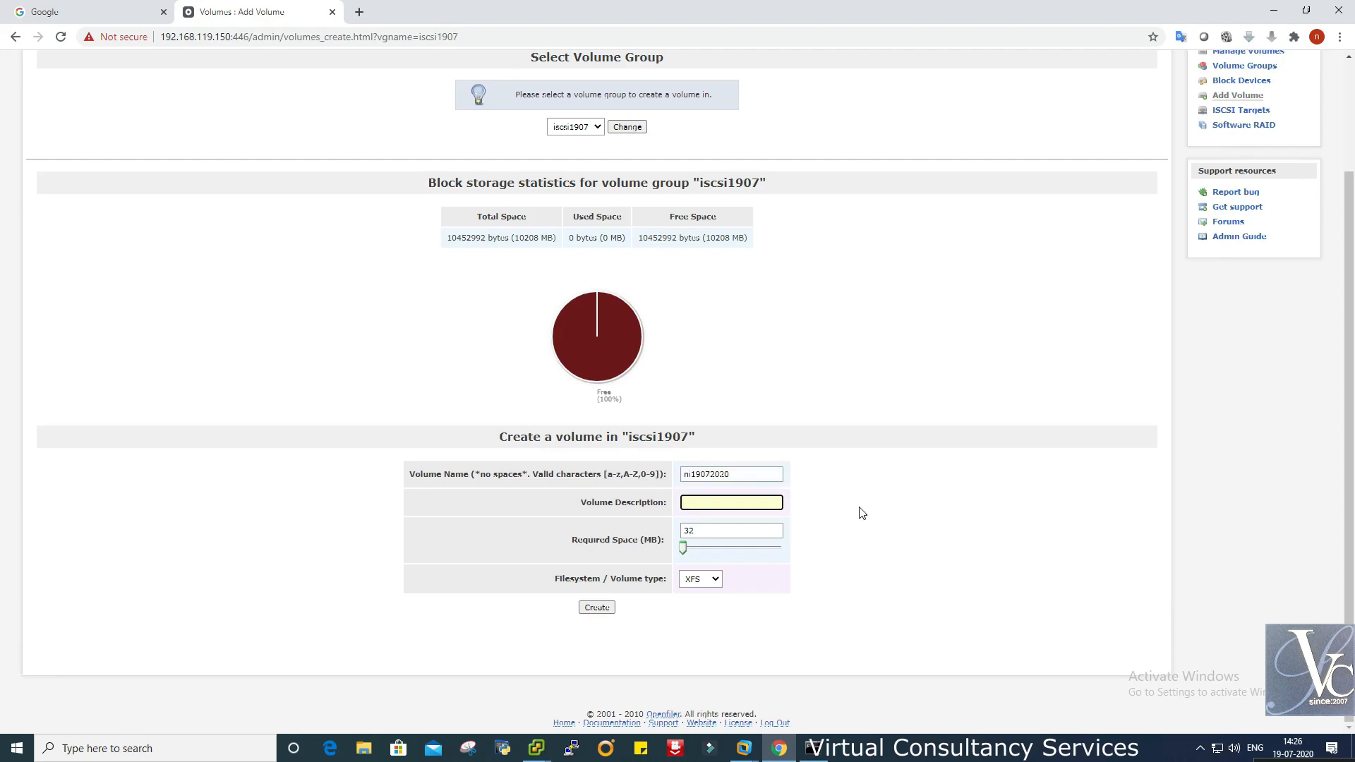
{"action": "double_click", "coordinate": [738, 473]}
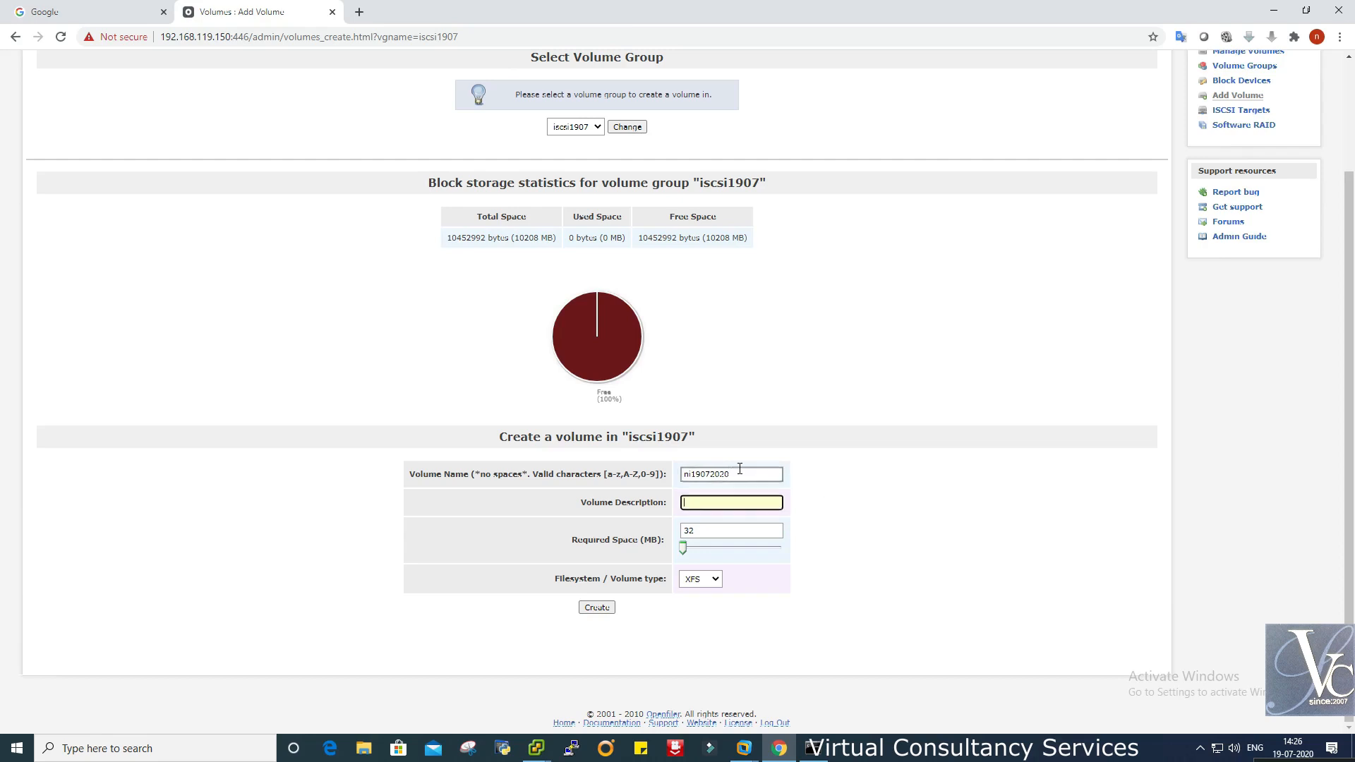
{"action": "left_click", "coordinate": [724, 503]}
{"action": "type", "text": "IS"}
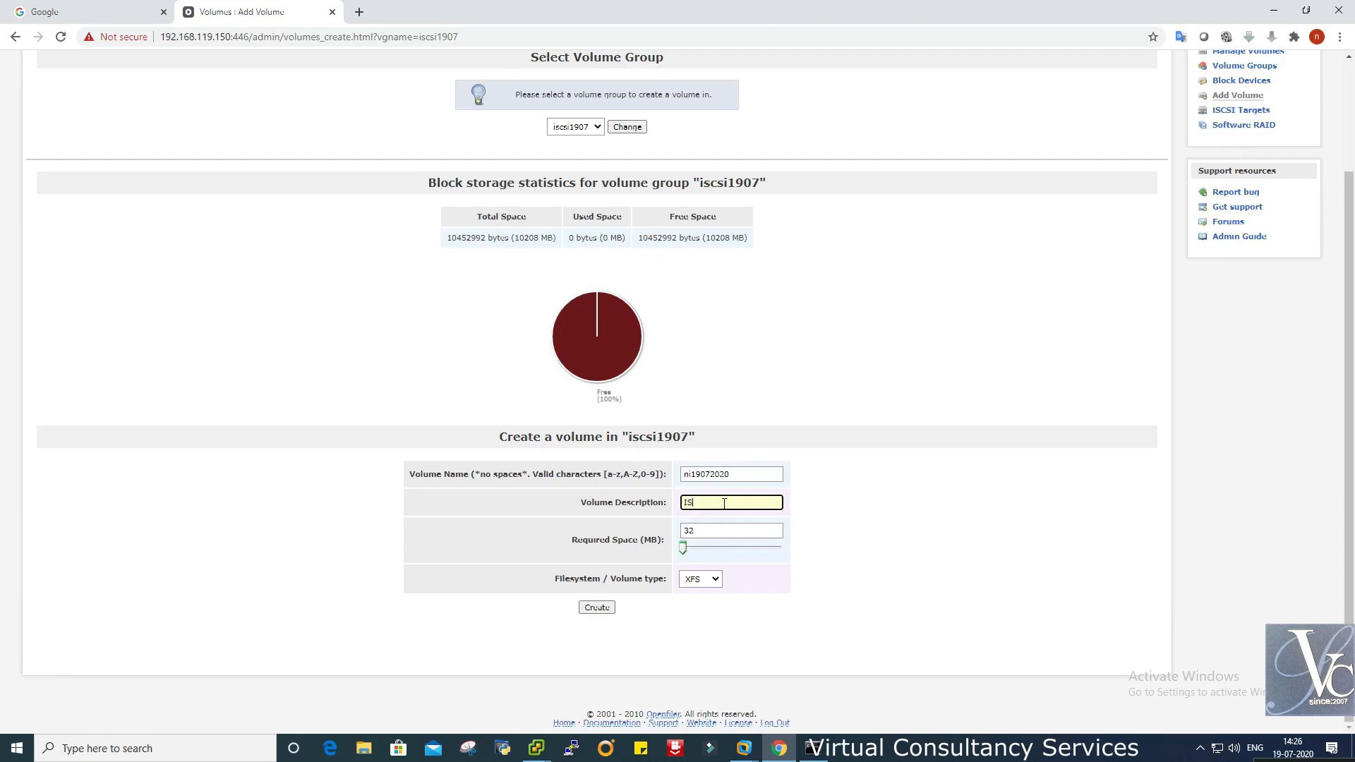
{"action": "type", "text": "CSI"}
- Set required space to the full 10208 MB, choose iSCSI type, and create the volume
{"action": "left_click_drag", "start_coordinate": [683, 547], "coordinate": [786, 554]}
{"action": "left_click", "coordinate": [700, 578]}
{"action": "left_click", "coordinate": [699, 615]}
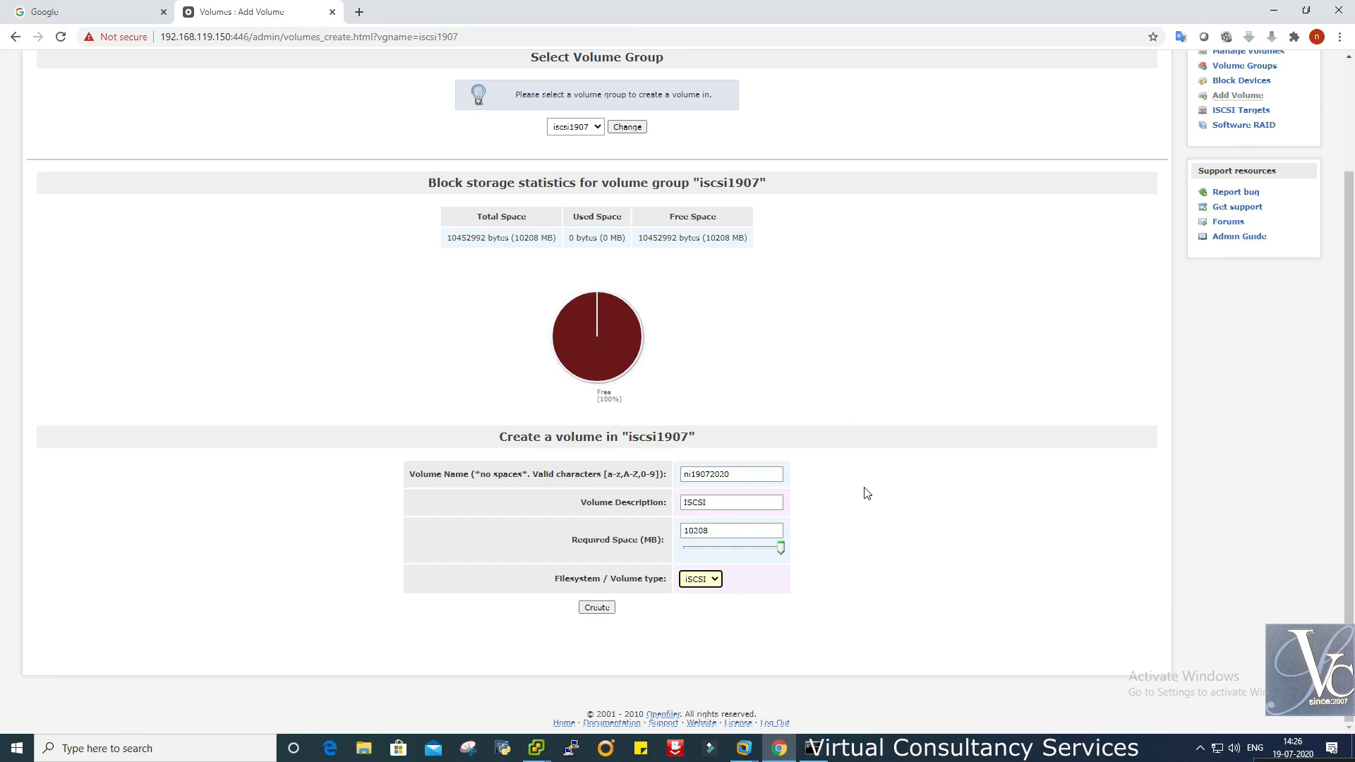
{"action": "scroll", "coordinate": [867, 493], "scroll_direction": "up", "scroll_amount": 2}
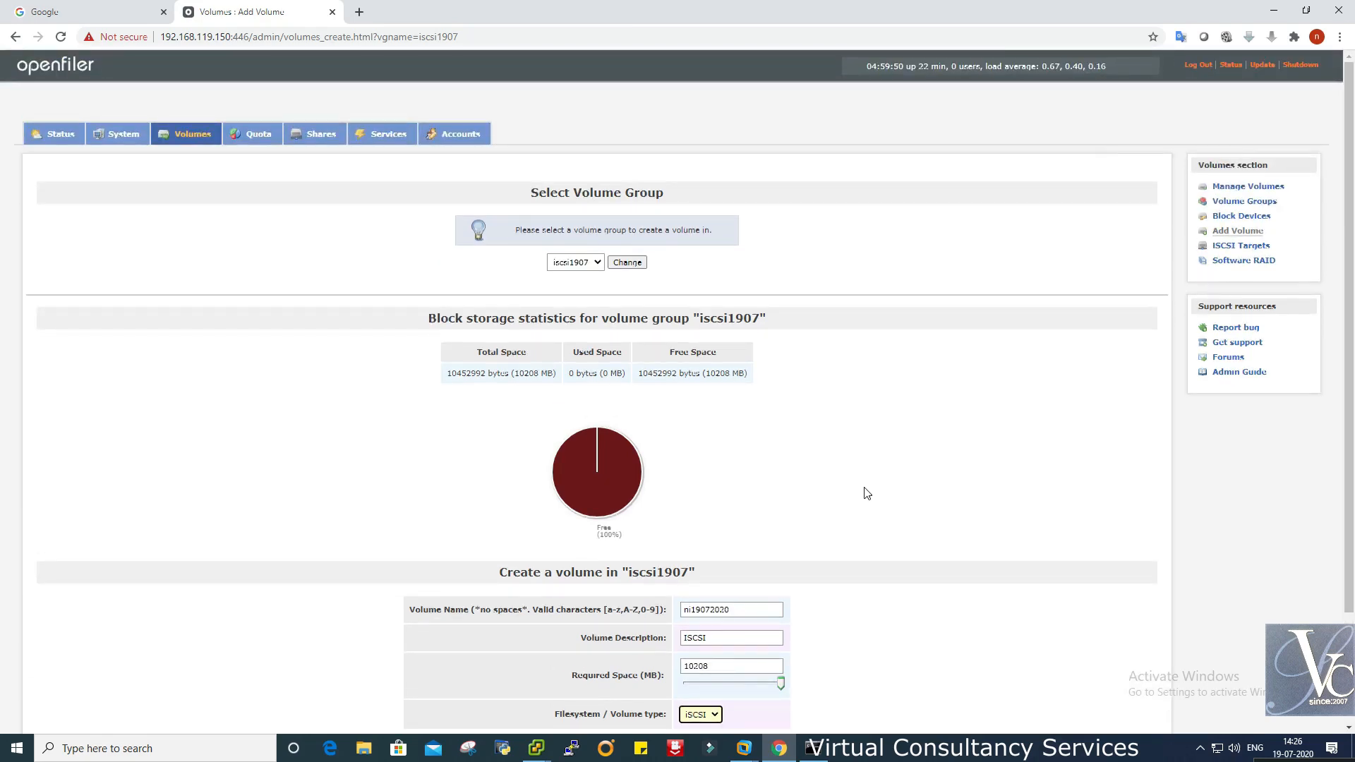
{"action": "scroll", "coordinate": [867, 494], "scroll_direction": "down", "scroll_amount": 1}
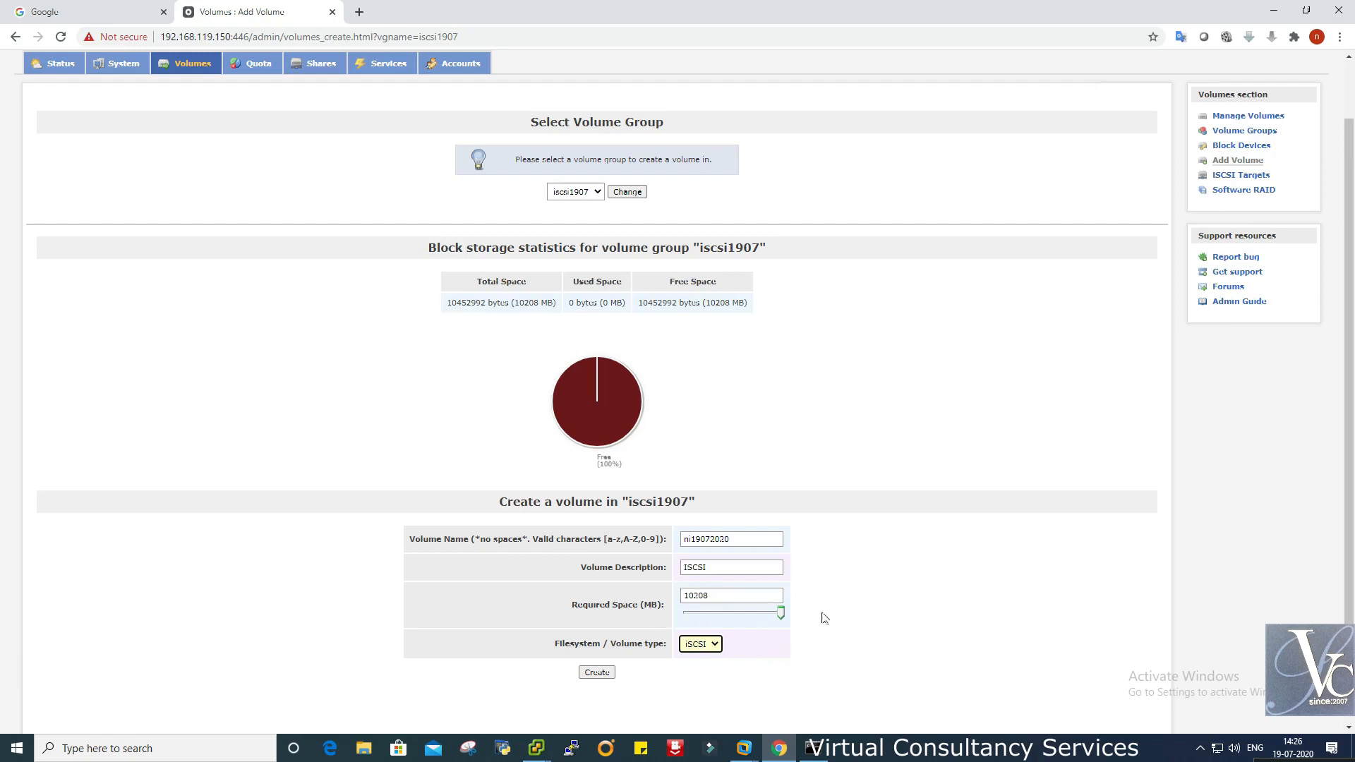
{"action": "left_click", "coordinate": [711, 595]}
{"action": "double_click", "coordinate": [713, 595]}
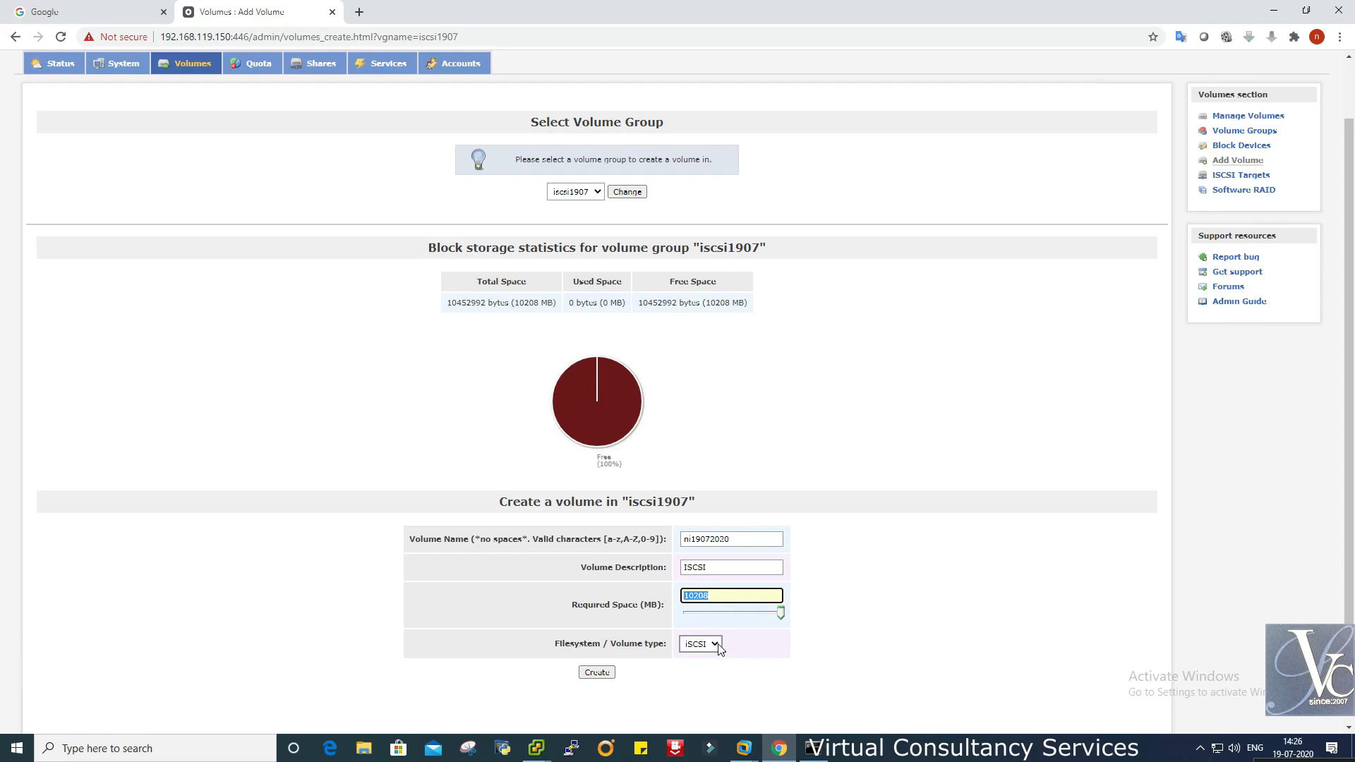
{"action": "left_click_drag", "start_coordinate": [745, 543], "coordinate": [606, 545]}
{"action": "left_click", "coordinate": [532, 561]}
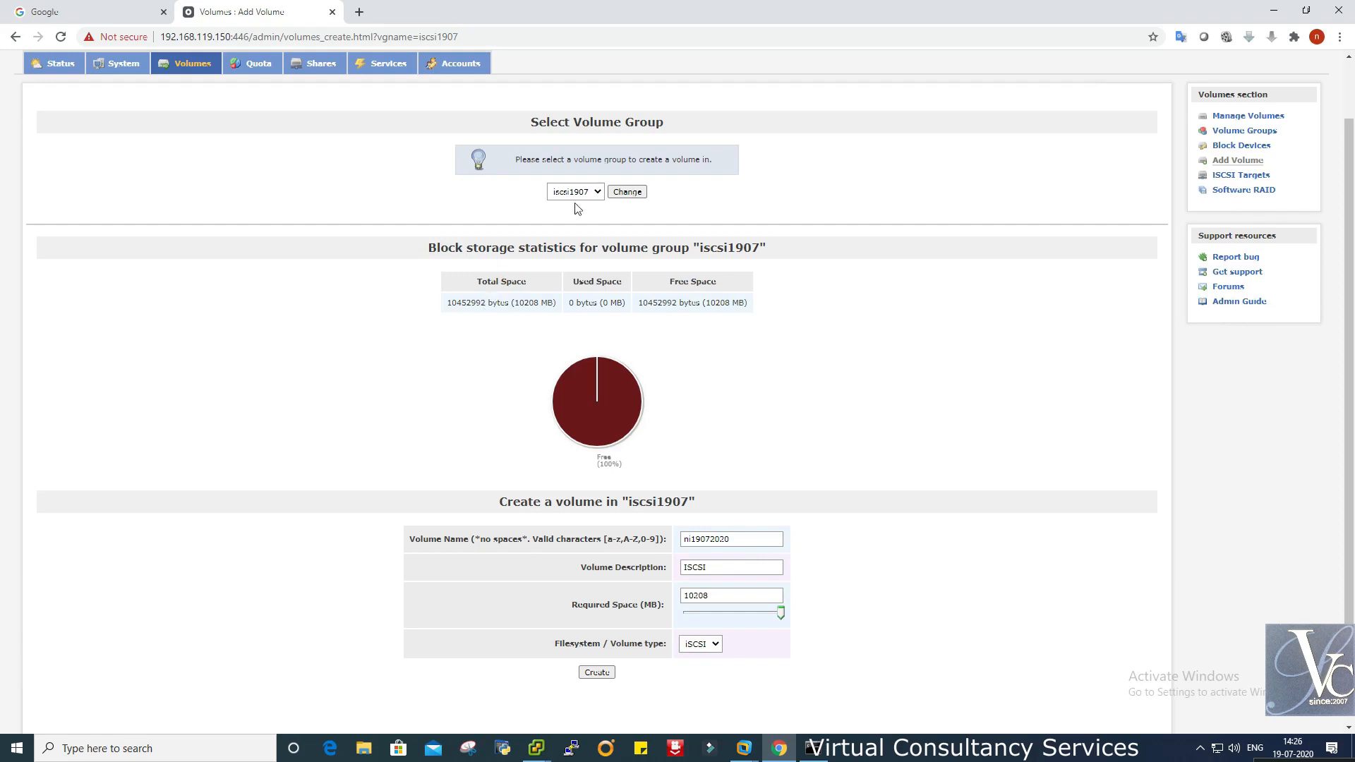
{"action": "left_click", "coordinate": [597, 193]}
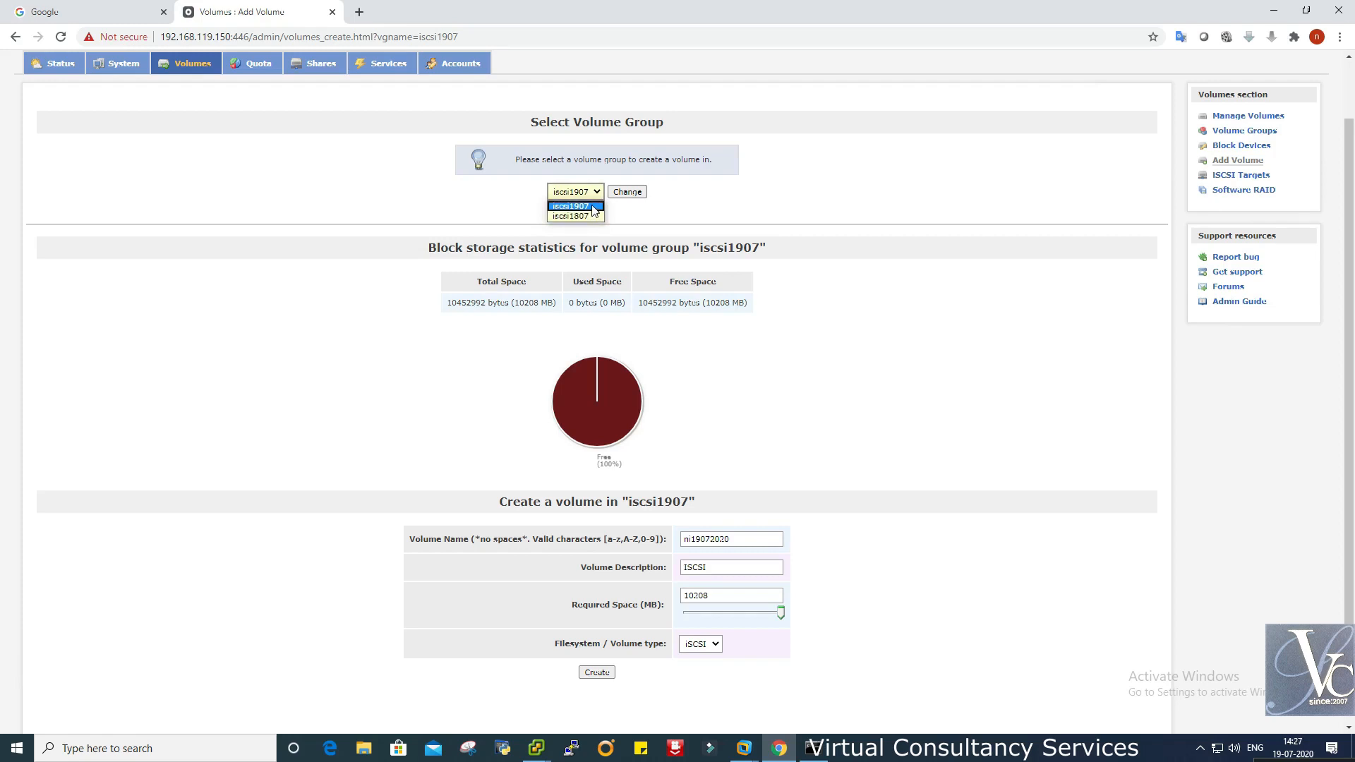
{"action": "left_click", "coordinate": [592, 207]}
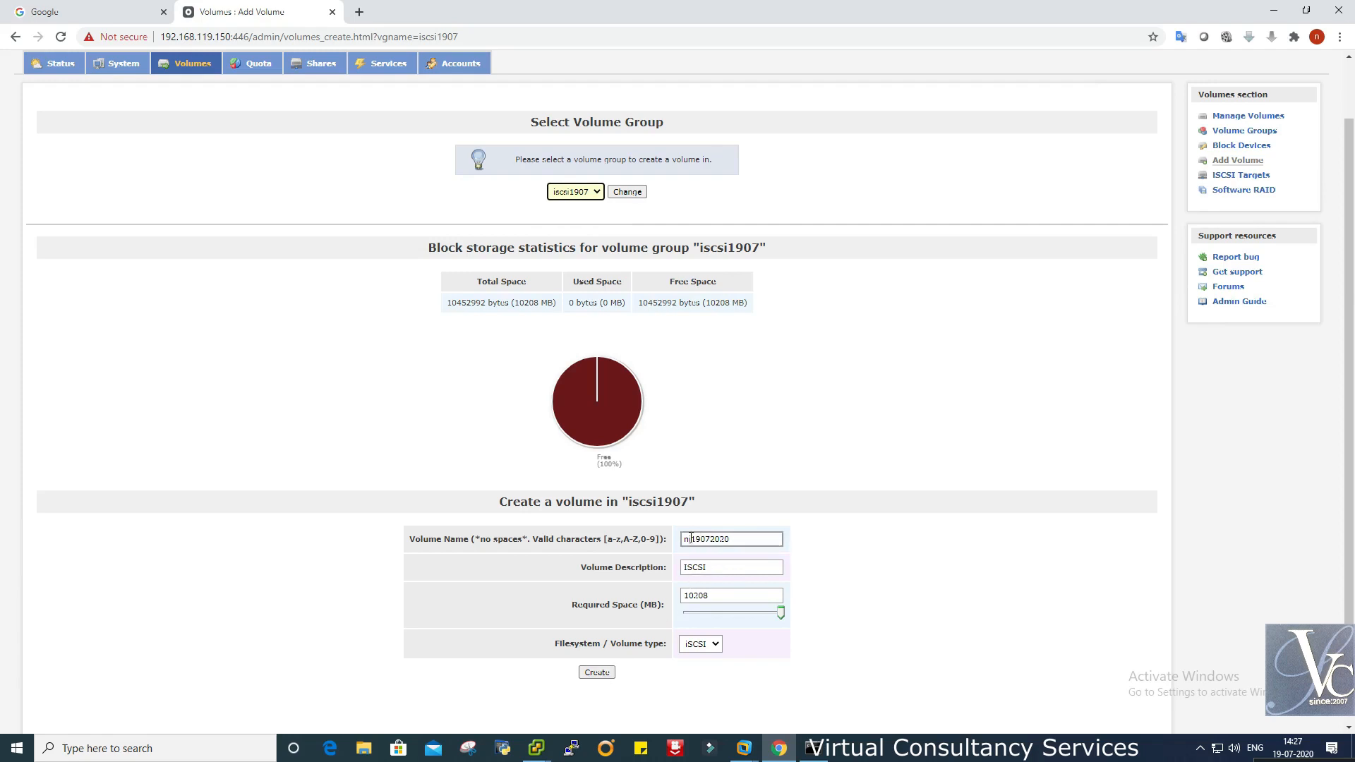
{"action": "left_click", "coordinate": [597, 672]}
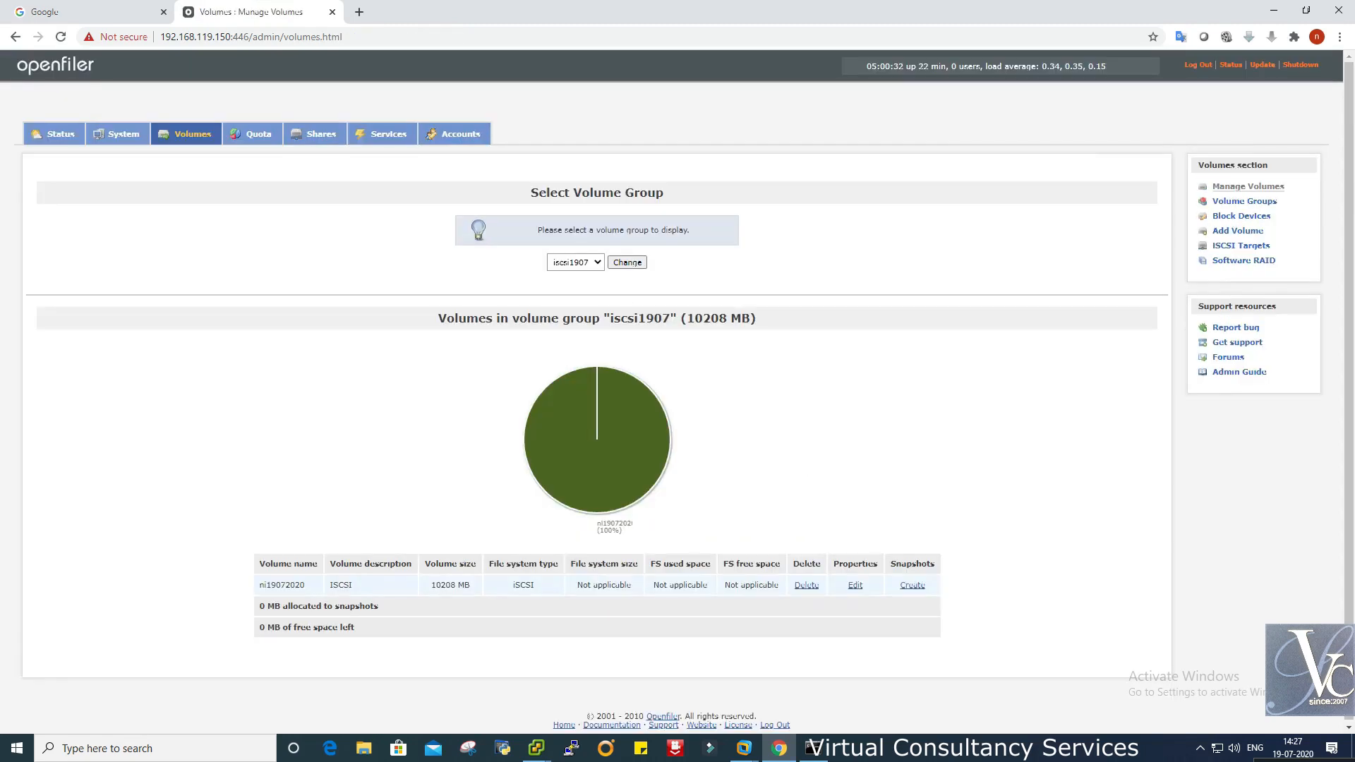
- Switch the volume listing to iscsi1807, showing its 20448 MB volume ni18072020
{"action": "left_click", "coordinate": [597, 263]}
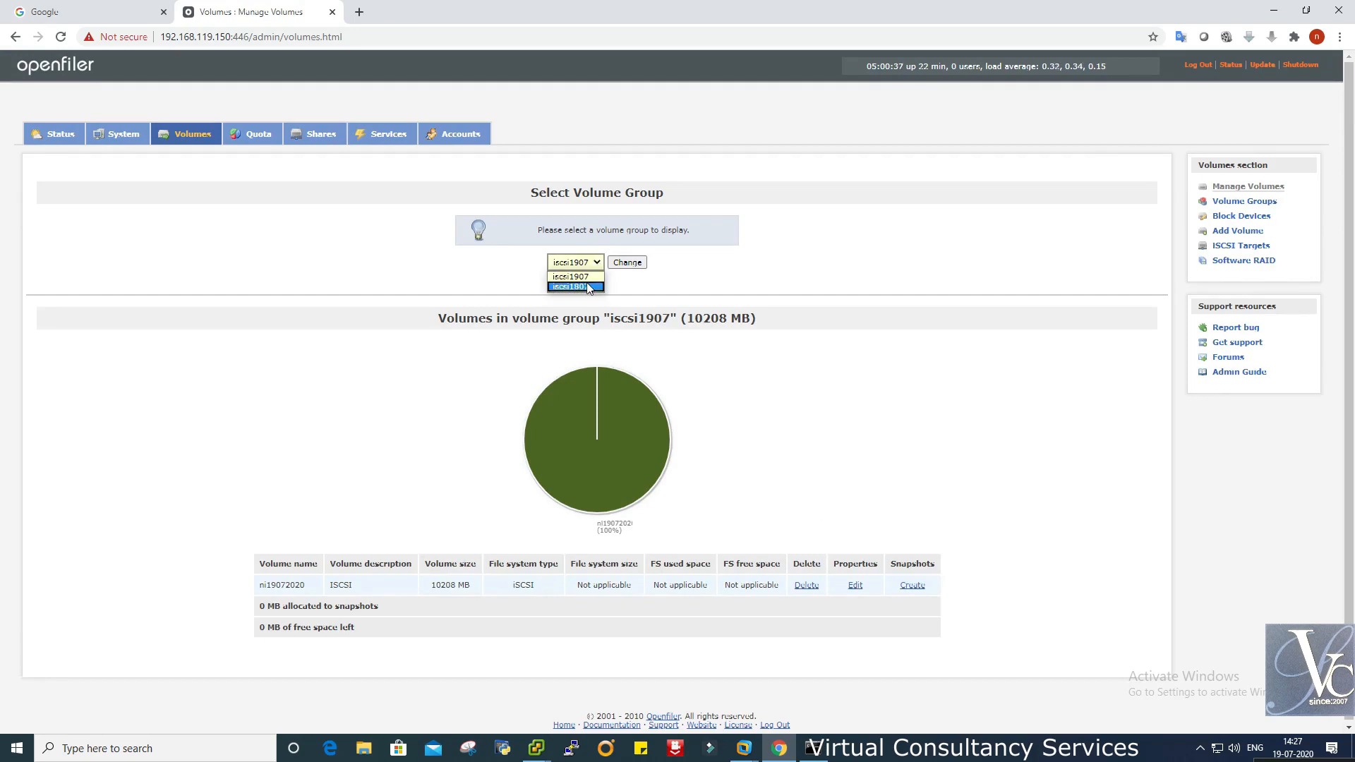
{"action": "left_click", "coordinate": [586, 282]}
{"action": "left_click", "coordinate": [637, 262]}
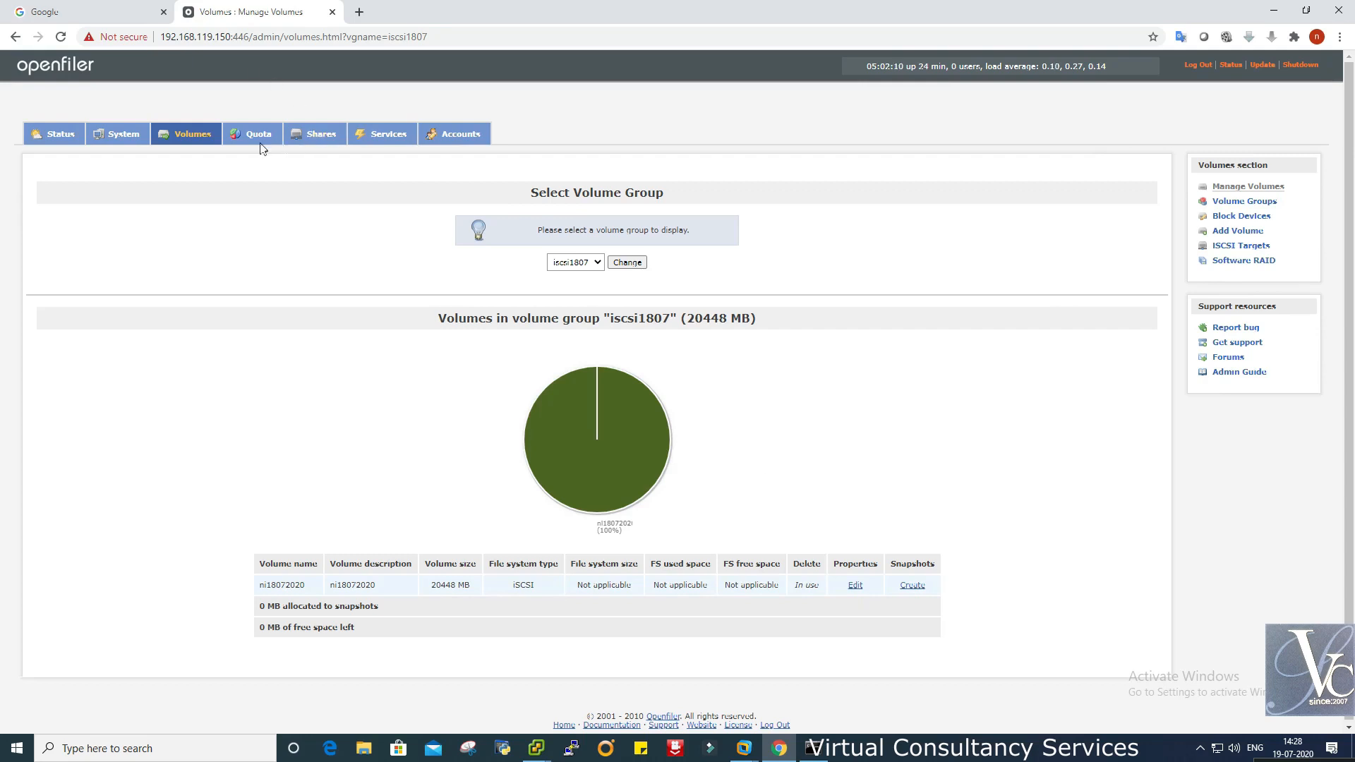
- Open Openfiler's System network setup and check the allowed network 192.168.119.0 with netmask 255.255.255.0
{"action": "left_click", "coordinate": [141, 139]}
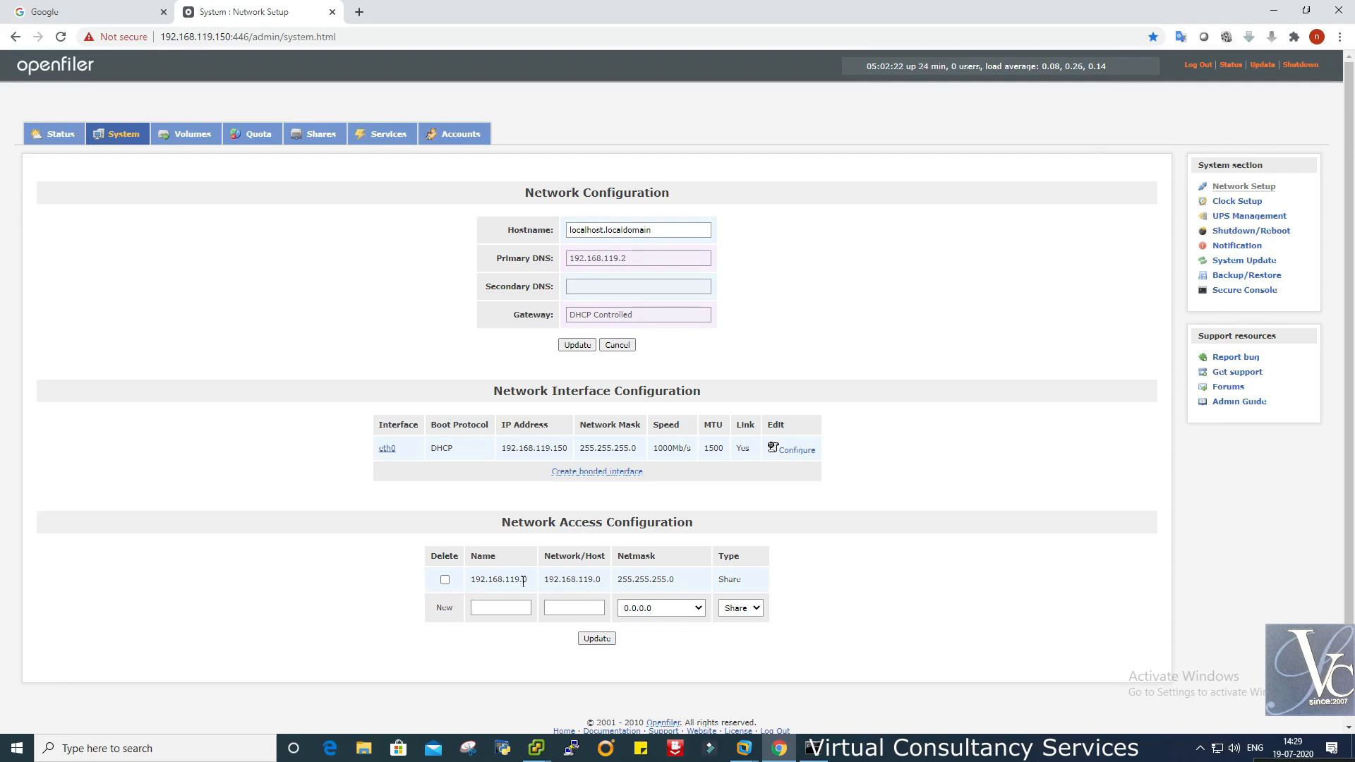
{"action": "left_click_drag", "start_coordinate": [526, 581], "coordinate": [474, 580]}
{"action": "left_click_drag", "start_coordinate": [679, 580], "coordinate": [616, 580]}
{"action": "left_click_drag", "start_coordinate": [531, 580], "coordinate": [469, 580]}
{"action": "left_click_drag", "start_coordinate": [601, 581], "coordinate": [547, 580]}
{"action": "left_click", "coordinate": [600, 580]}
- Back in vSphere Client, refresh host 192.168.119.145's storage and datastore list
{"action": "left_click", "coordinate": [867, 605]}
{"action": "mouse_move", "coordinate": [542, 752]}
{"action": "left_click", "coordinate": [484, 678]}
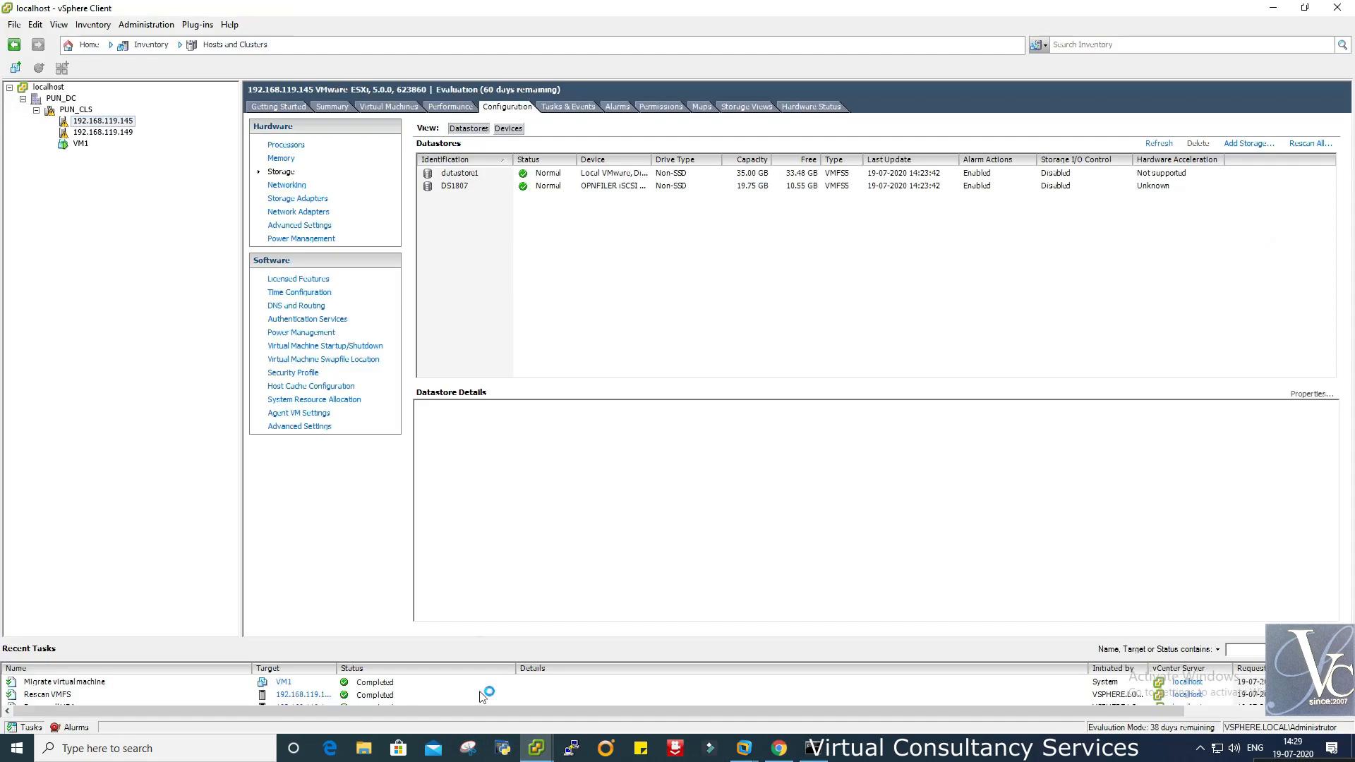
{"action": "right_click", "coordinate": [542, 253]}
{"action": "left_click", "coordinate": [573, 257]}
{"action": "left_click", "coordinate": [1159, 144]}
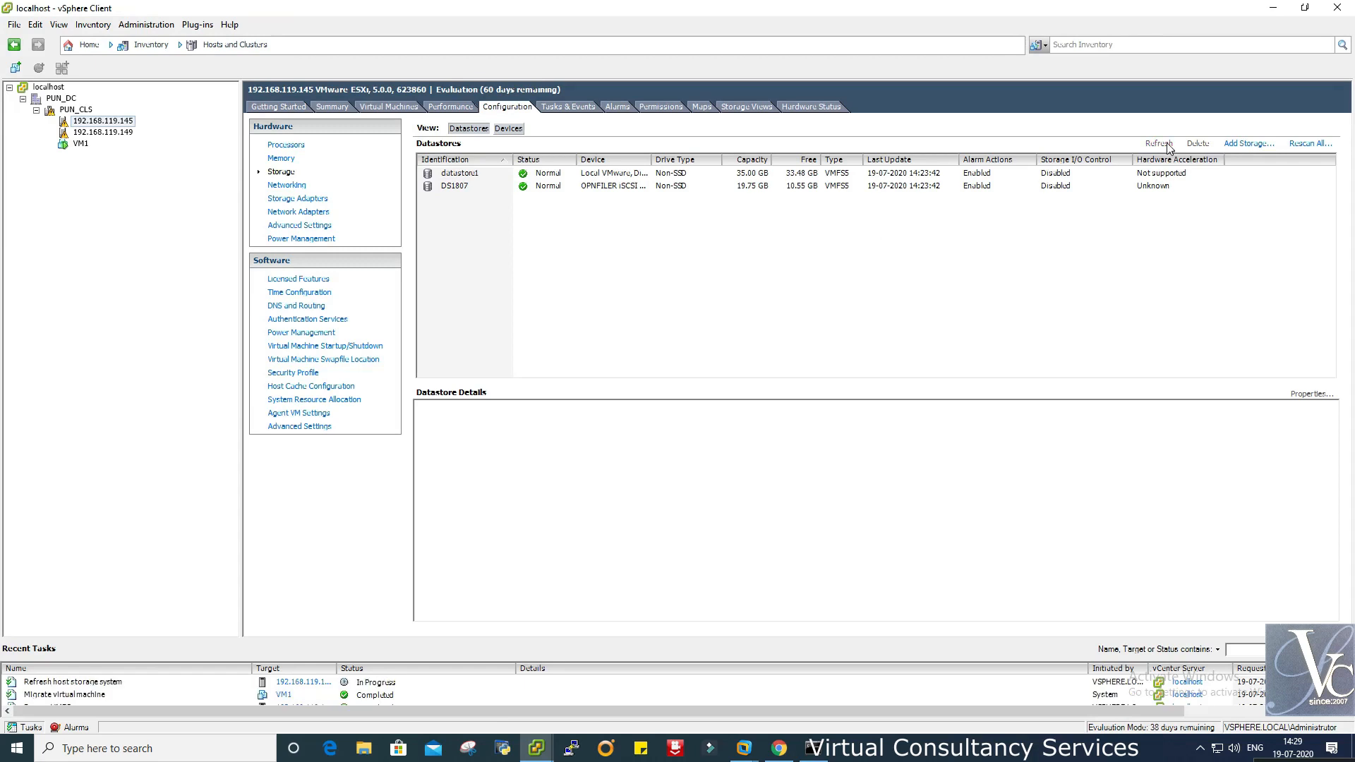
- Try Add Storage, find no LUNs listed even after refreshing, and cancel
{"action": "left_click", "coordinate": [1244, 144]}
{"action": "left_click", "coordinate": [836, 549]}
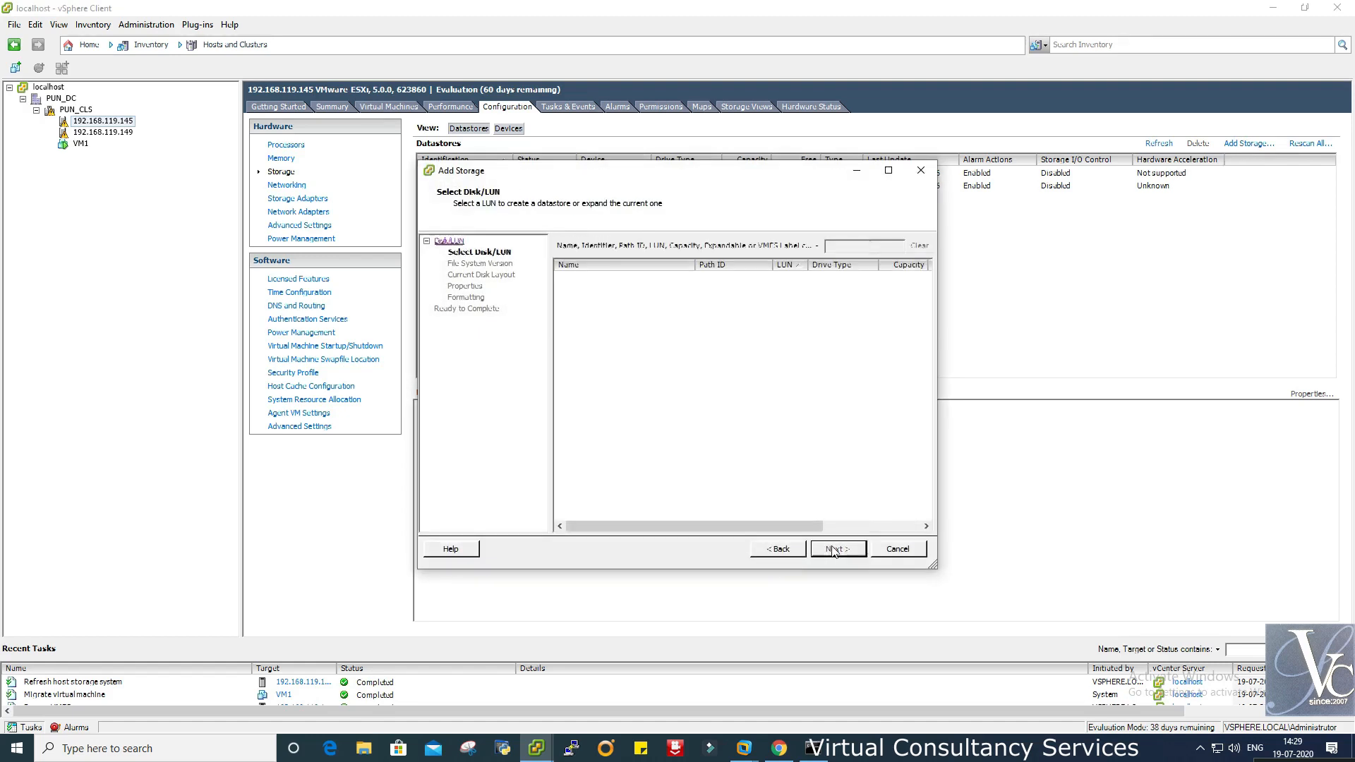
{"action": "right_click", "coordinate": [705, 345]}
{"action": "left_click", "coordinate": [723, 347]}
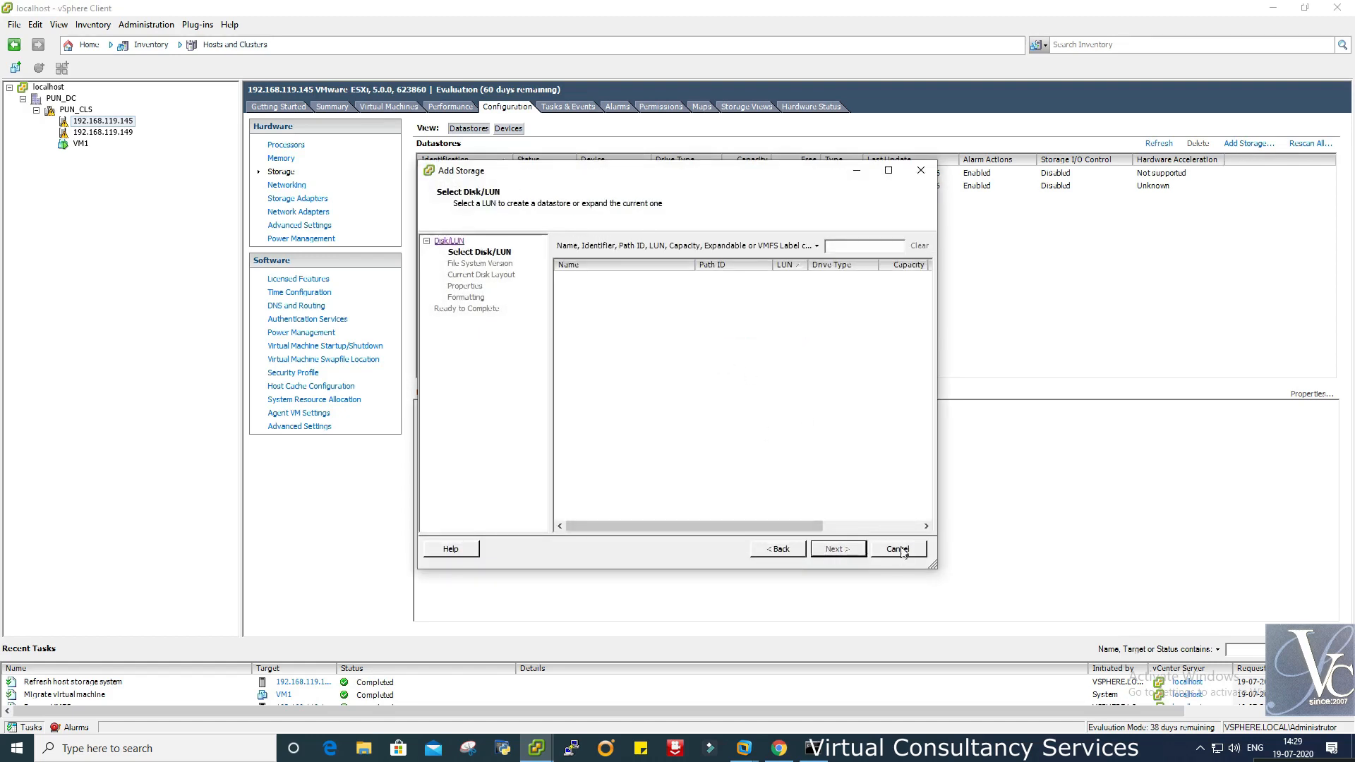
{"action": "left_click", "coordinate": [898, 549]}
- Rescan all adapters, then retry Add Storage, which still shows no LUNs, and cancel
{"action": "left_click", "coordinate": [1306, 143]}
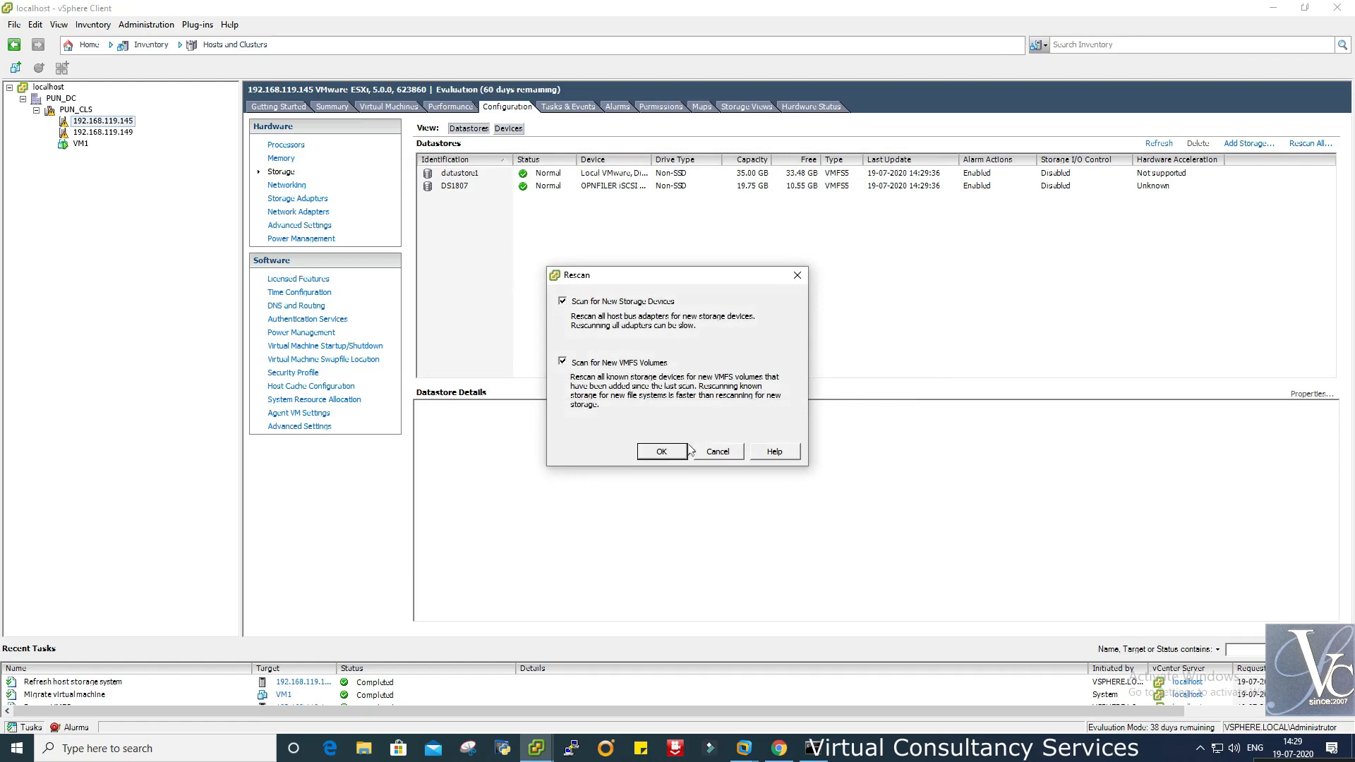
{"action": "left_click", "coordinate": [662, 451]}
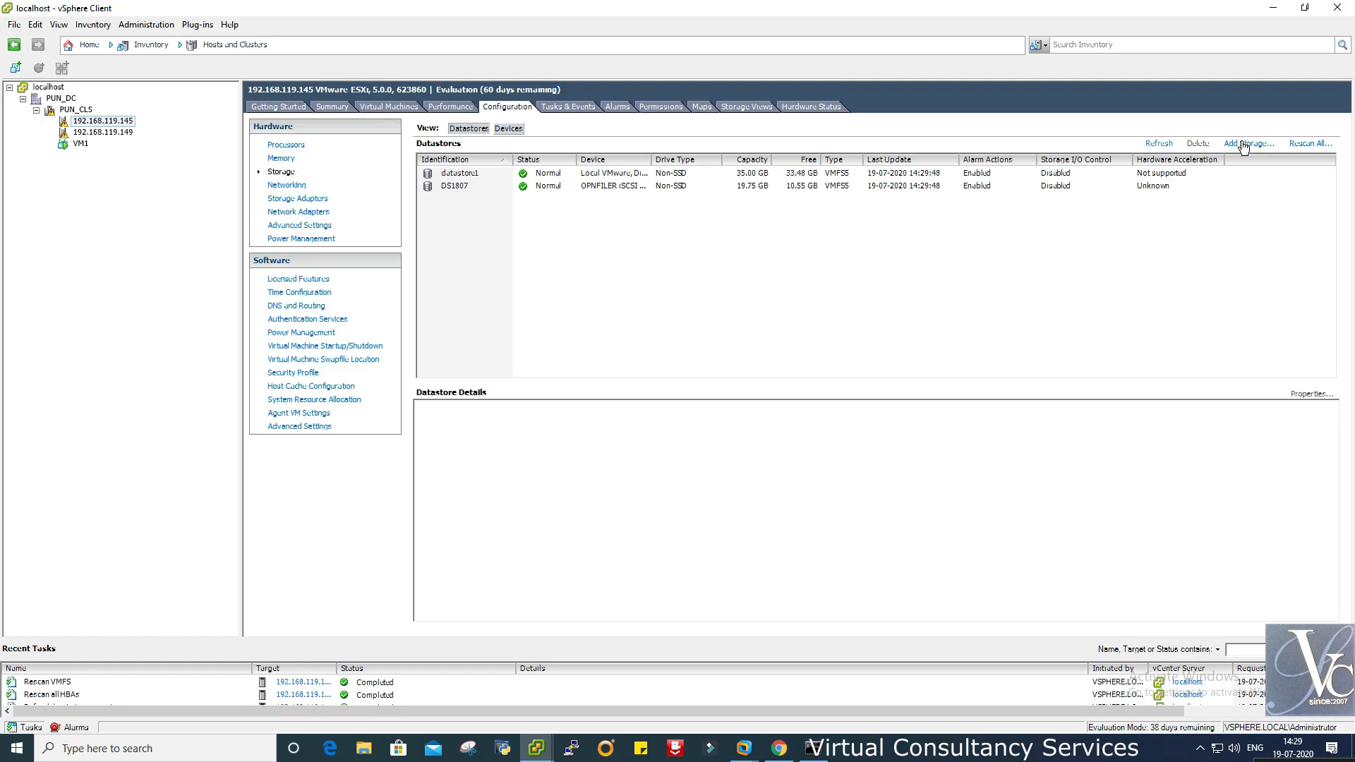
{"action": "left_click", "coordinate": [1244, 145]}
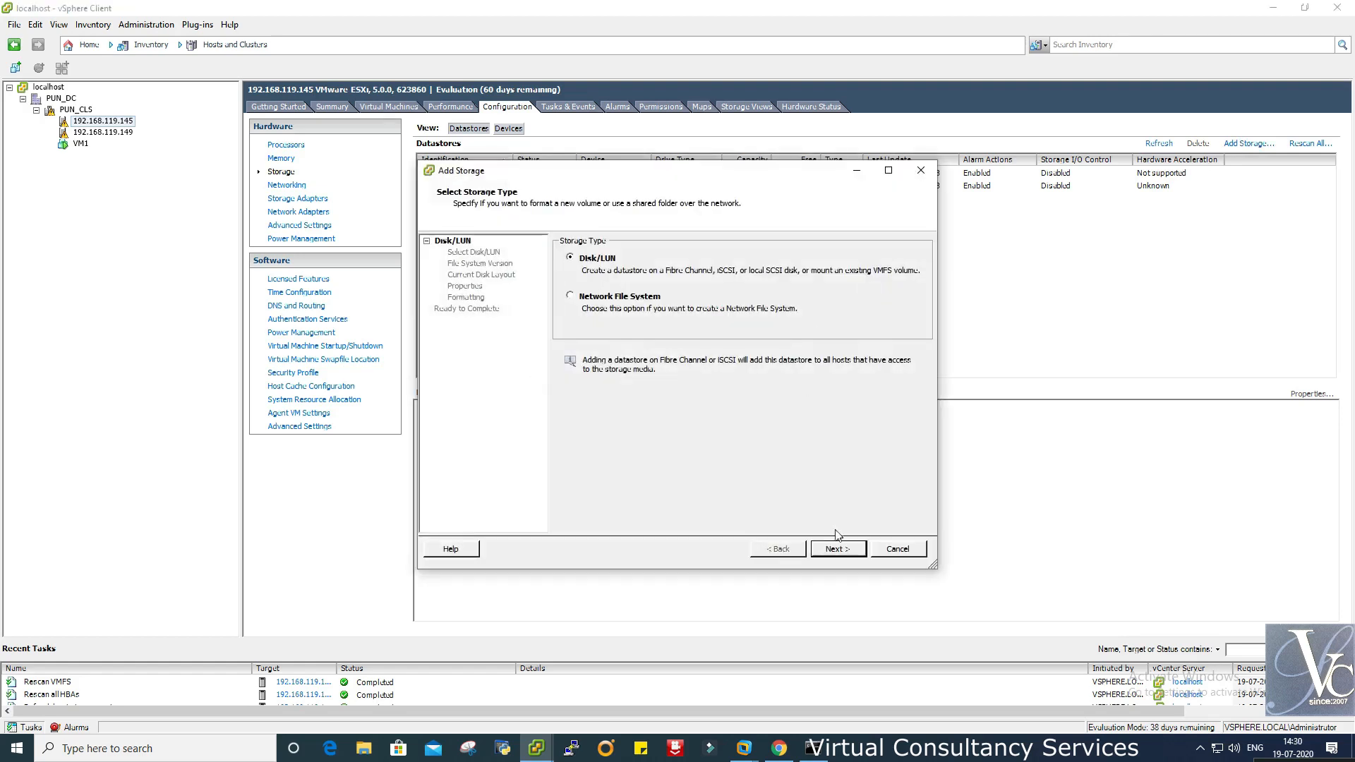
{"action": "left_click", "coordinate": [838, 548]}
{"action": "right_click", "coordinate": [810, 395]}
{"action": "left_click", "coordinate": [830, 411]}
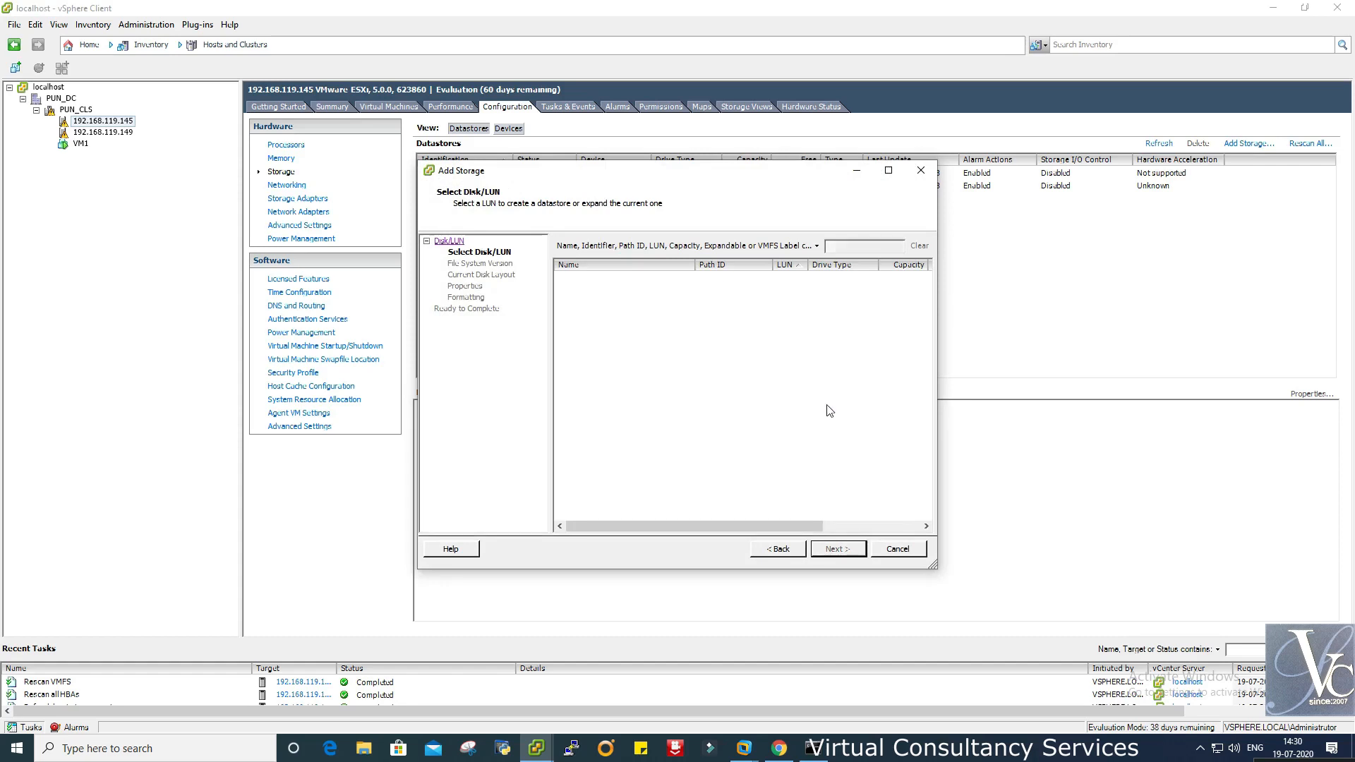
{"action": "left_click", "coordinate": [898, 549]}
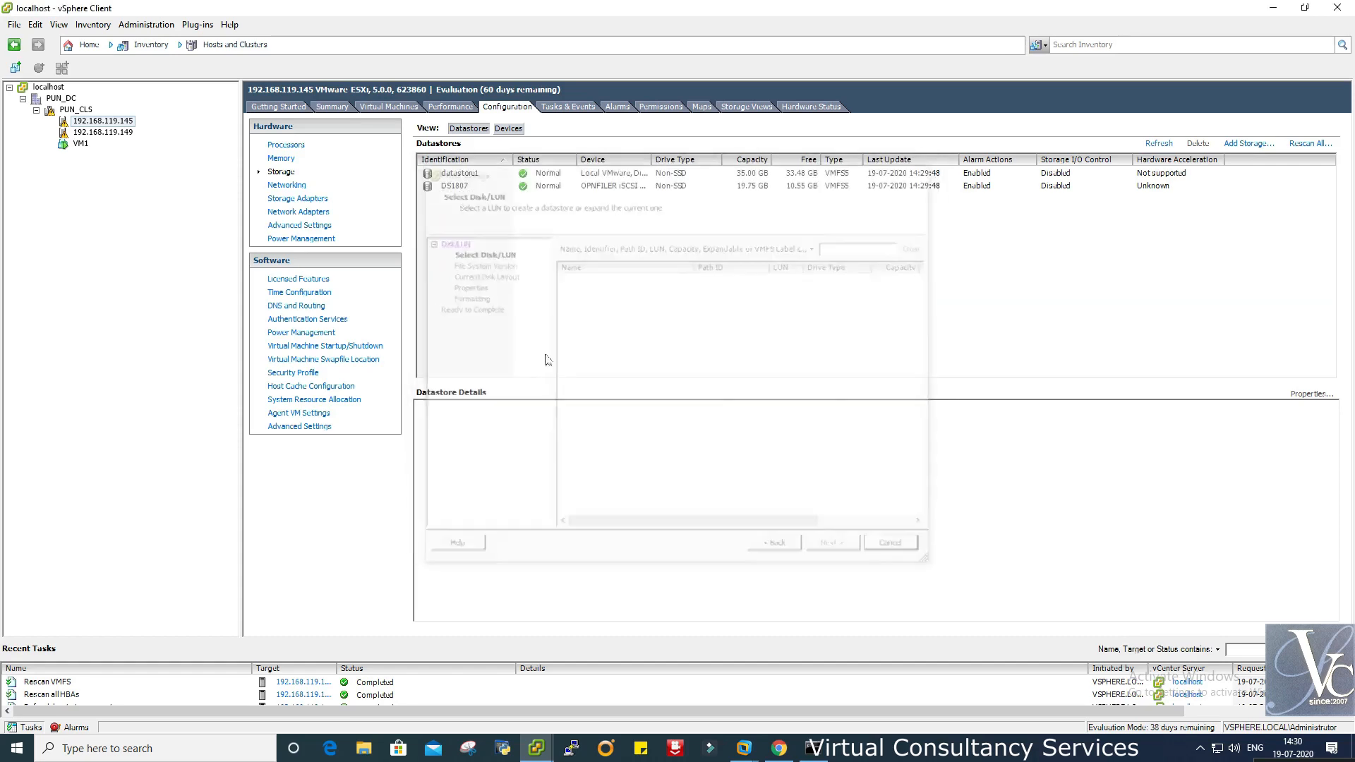
- Show the storage adapters and check vmhba33's Dynamic Discovery targets in its properties
{"action": "left_click", "coordinate": [283, 200]}
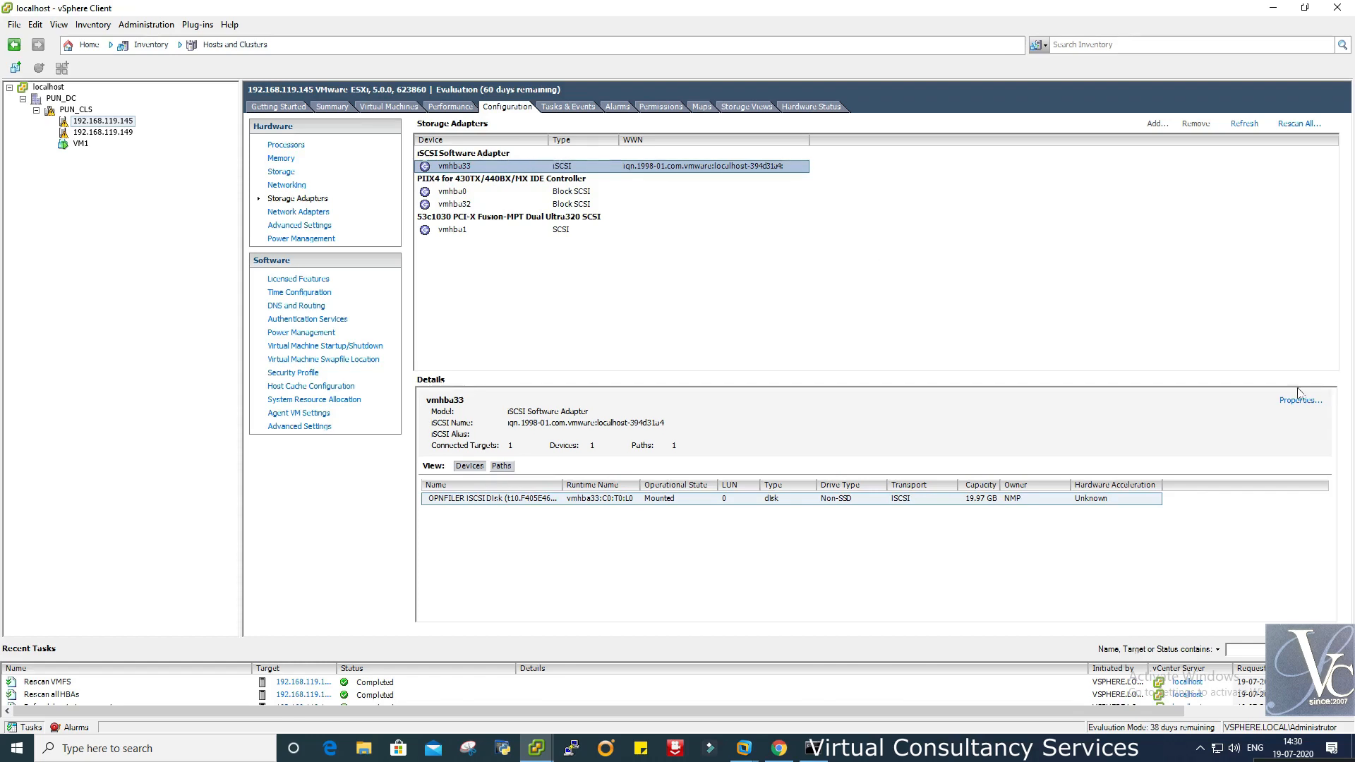
{"action": "left_click", "coordinate": [1292, 405]}
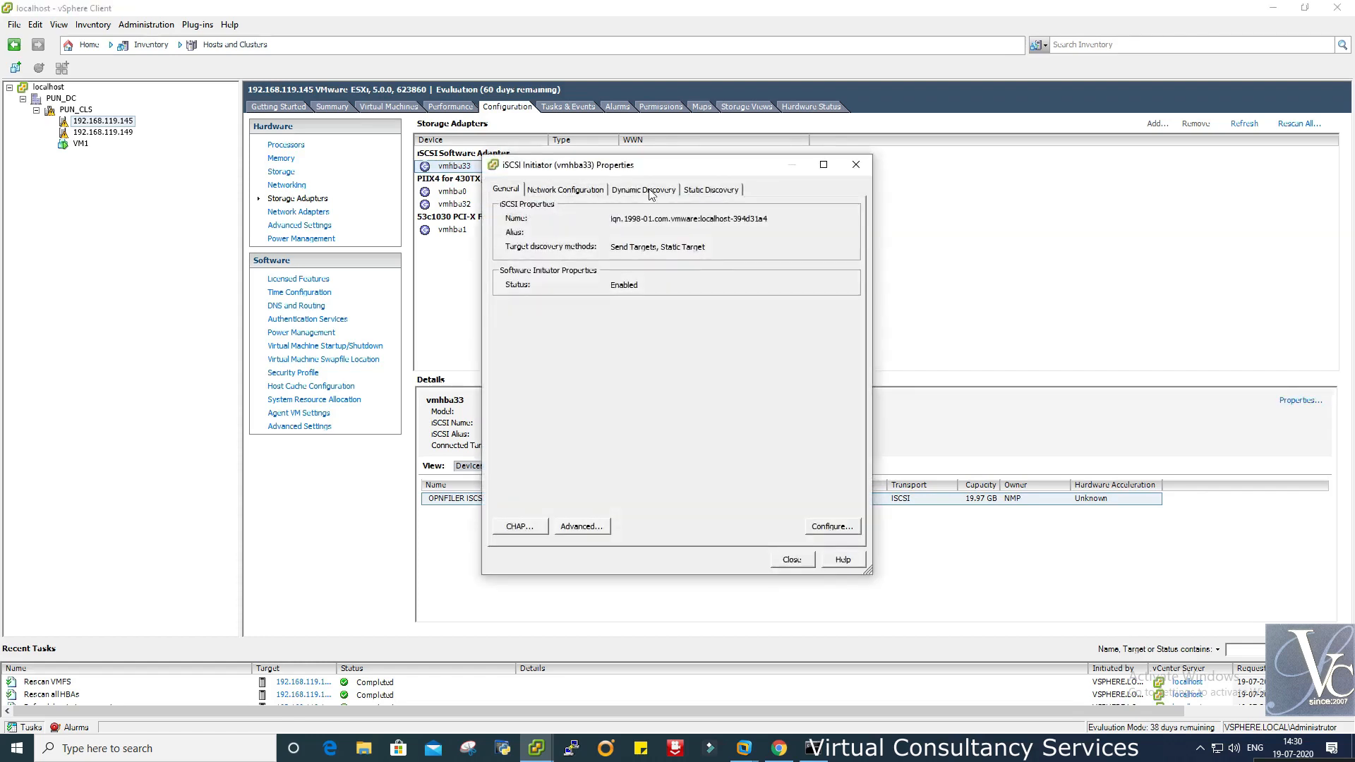
{"action": "left_click", "coordinate": [653, 195]}
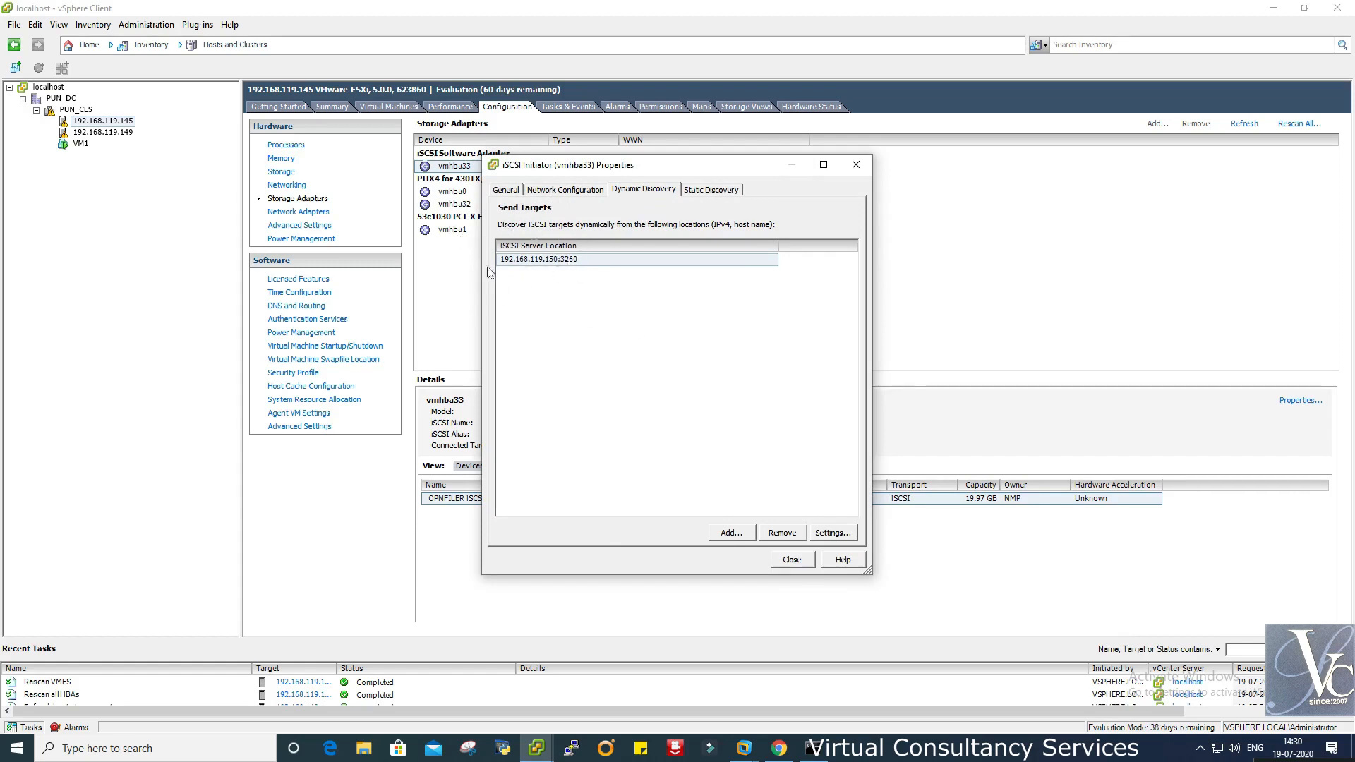
{"action": "left_click", "coordinate": [790, 560]}
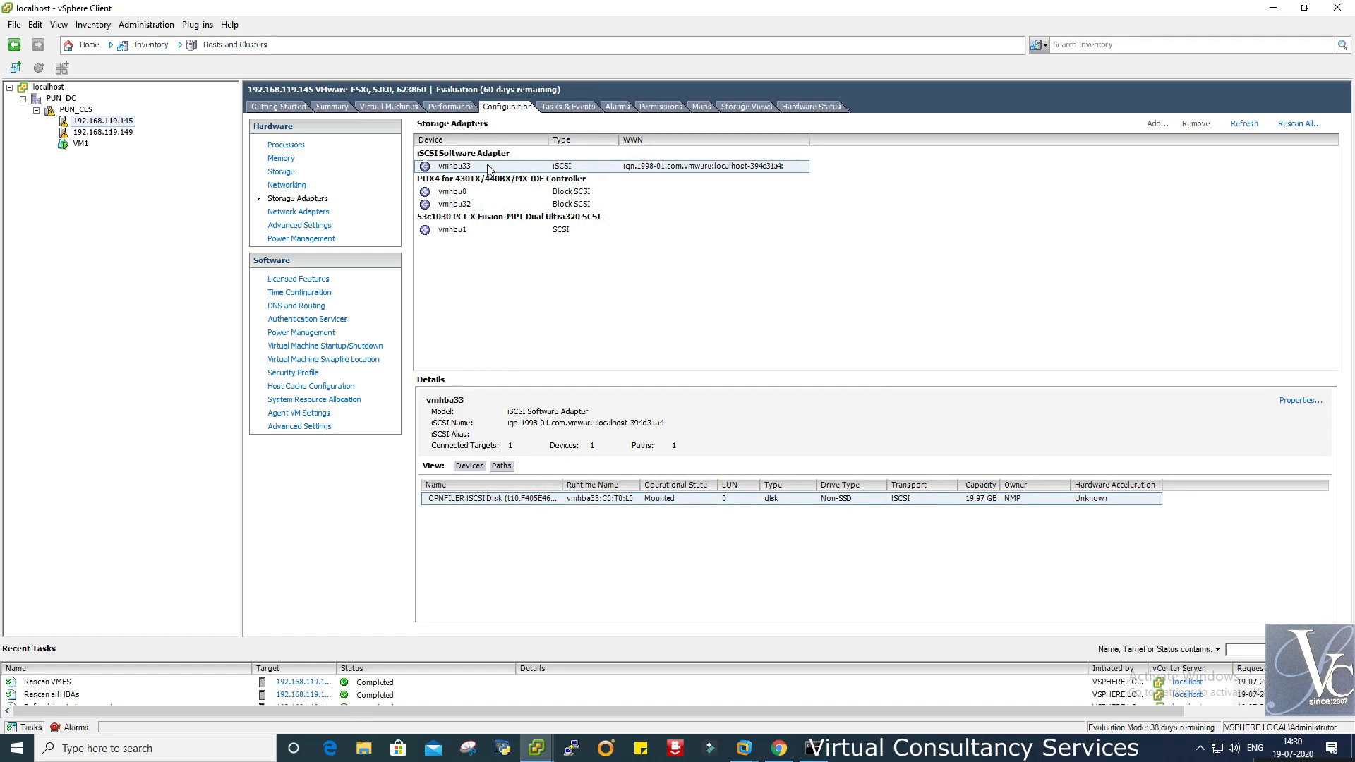
- Refresh and rescan all adapters, then inspect the Openfiler disk's paths and devices
{"action": "left_click", "coordinate": [1244, 124]}
{"action": "left_click", "coordinate": [1299, 124]}
{"action": "left_click", "coordinate": [662, 452]}
{"action": "left_click", "coordinate": [556, 501]}
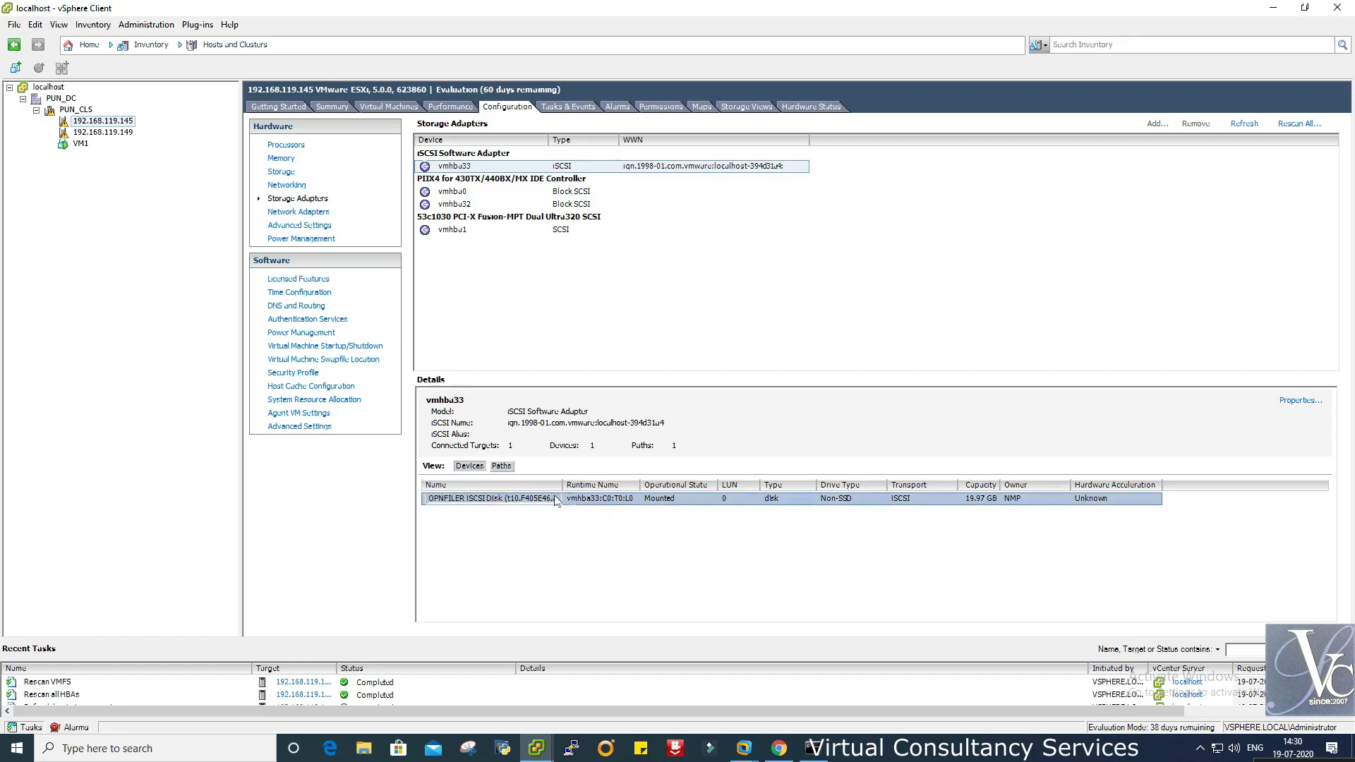
{"action": "left_click", "coordinate": [501, 467]}
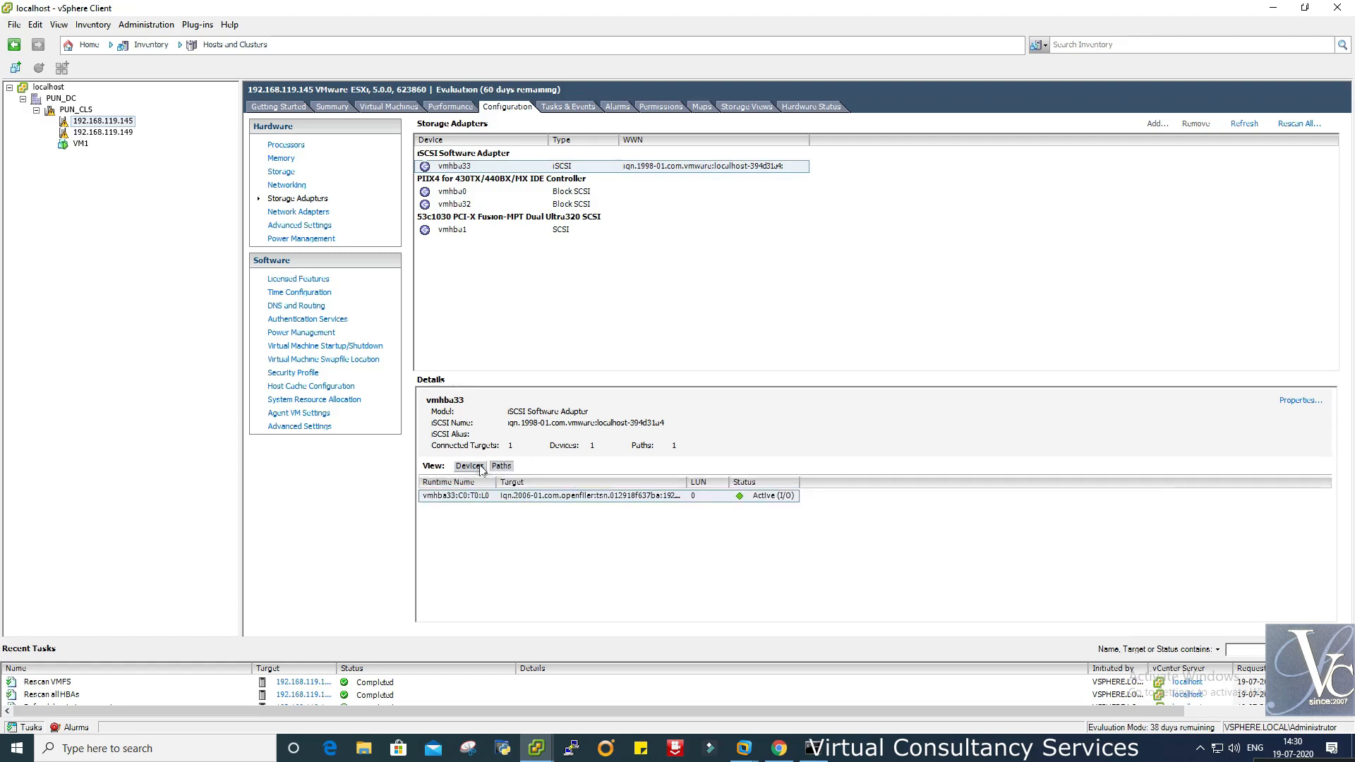
{"action": "left_click", "coordinate": [468, 466]}
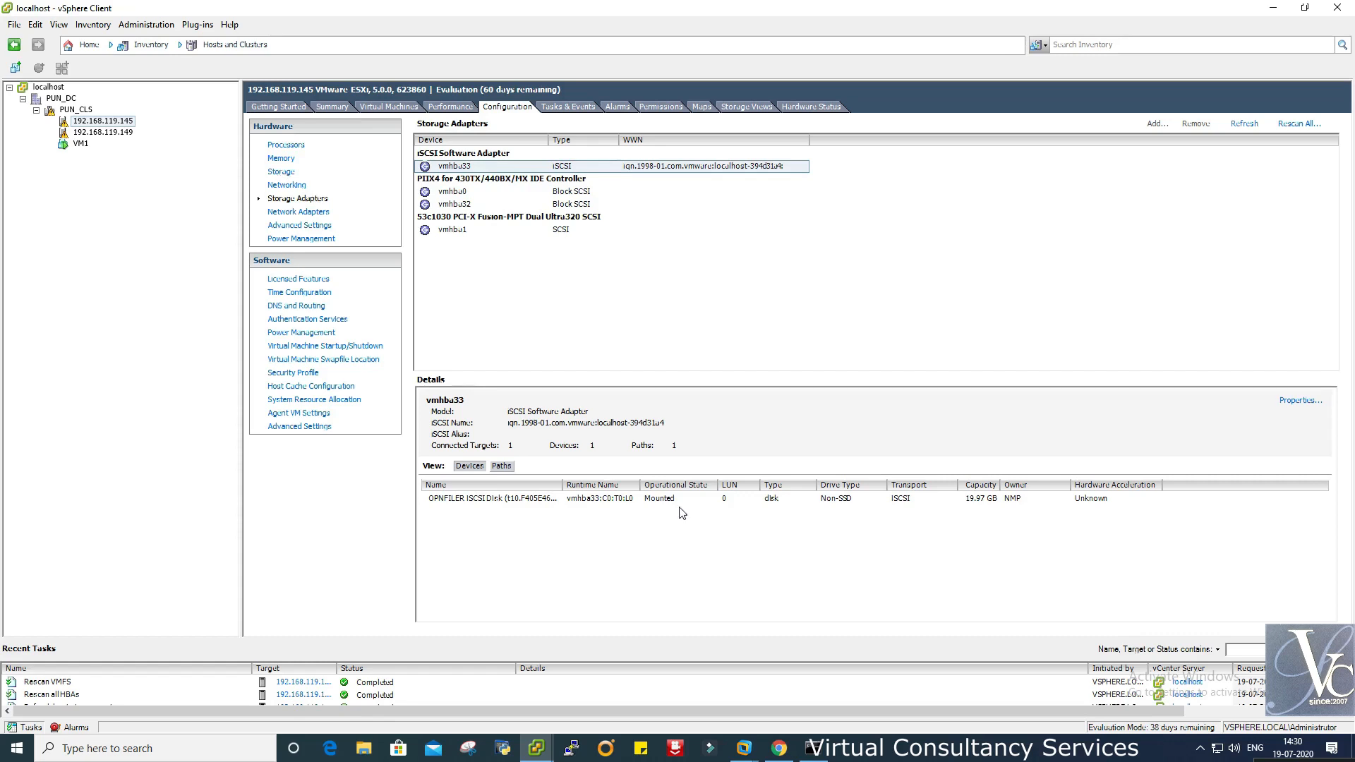
{"action": "left_click", "coordinate": [528, 501]}
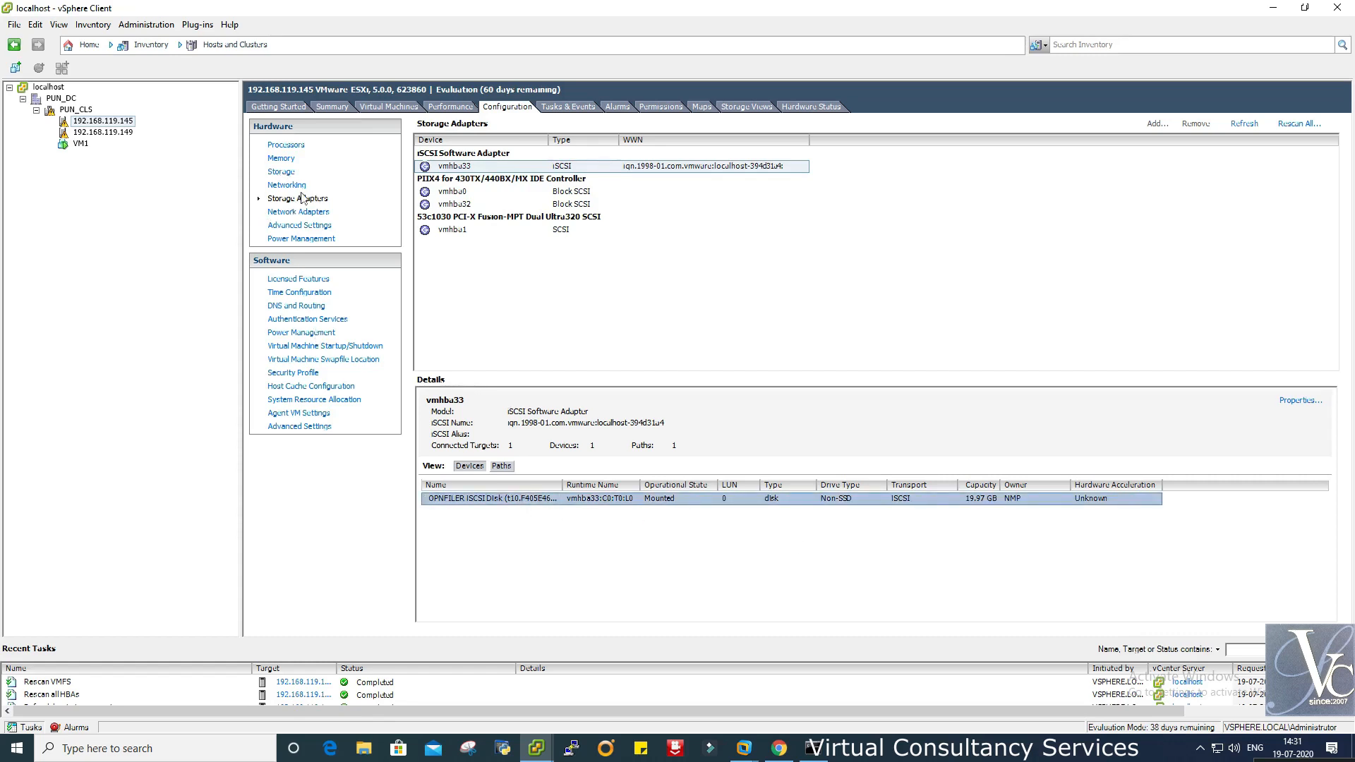
- Recheck datastores and the adapter's paths and devices, rescan again, and enlarge Recent Tasks
{"action": "left_click", "coordinate": [289, 176]}
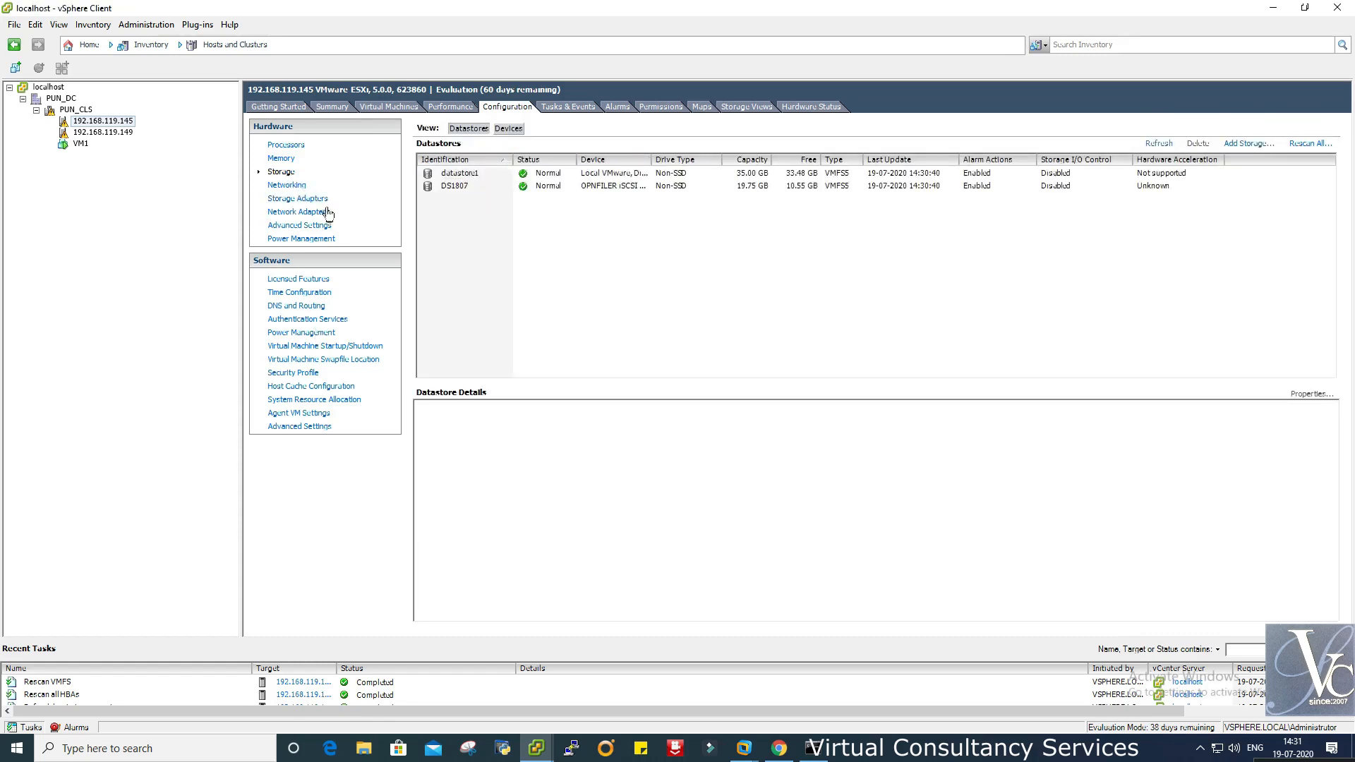
{"action": "left_click", "coordinate": [305, 201]}
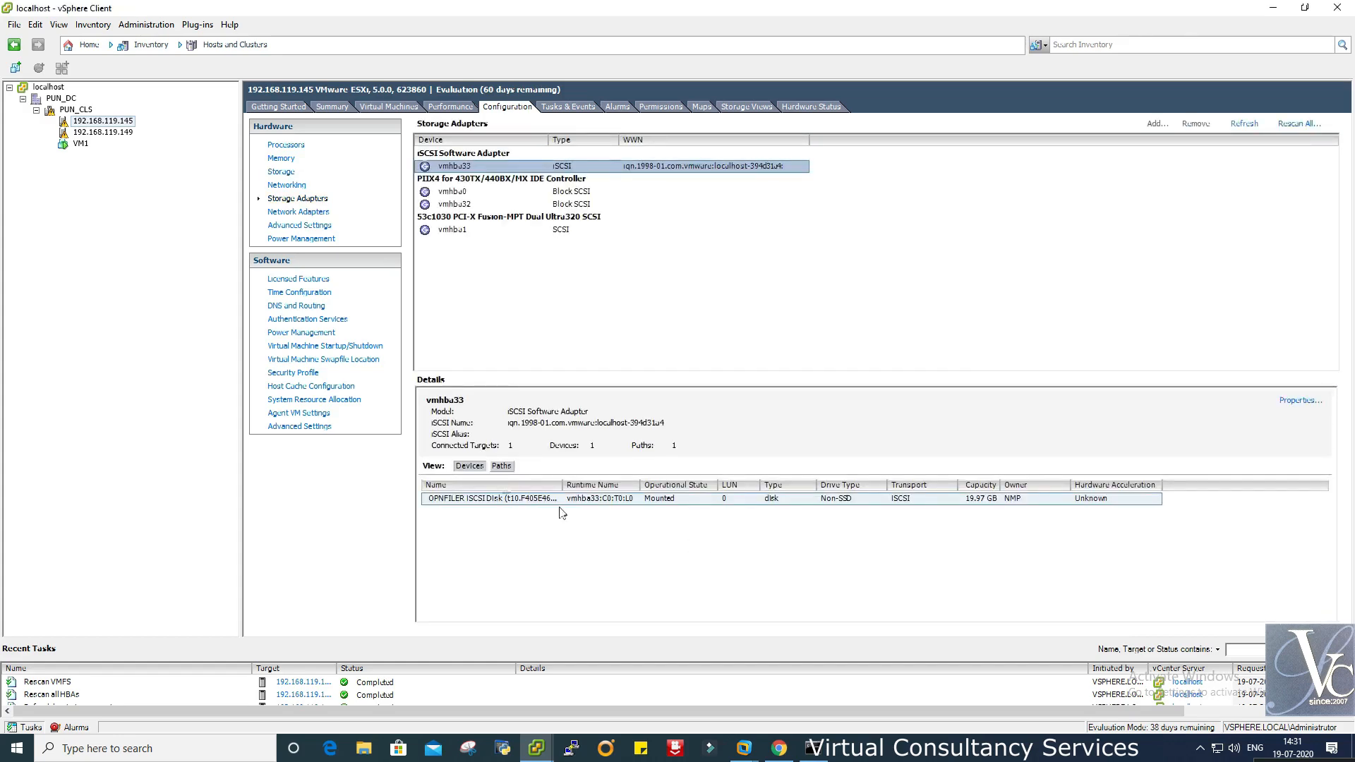
{"action": "left_click", "coordinate": [501, 466]}
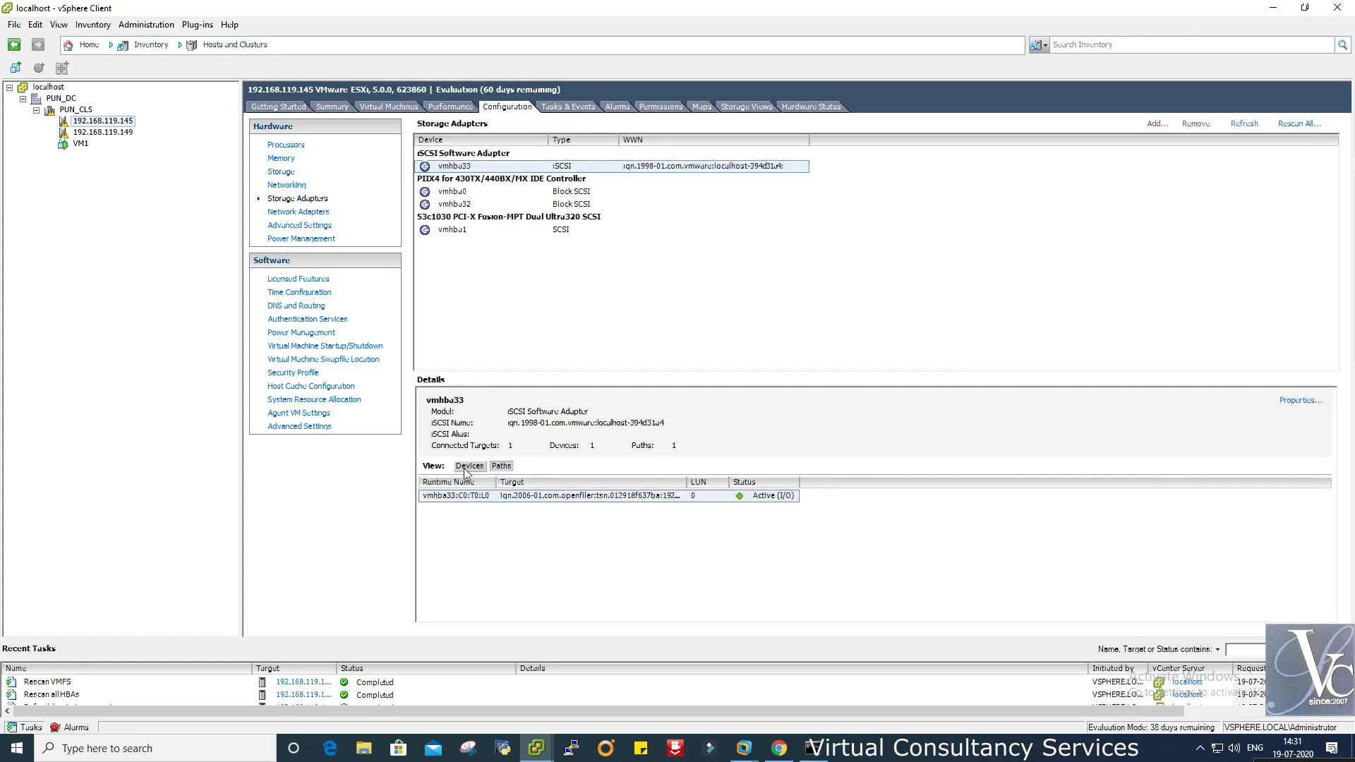
{"action": "left_click", "coordinate": [467, 469]}
{"action": "left_click", "coordinate": [1292, 125]}
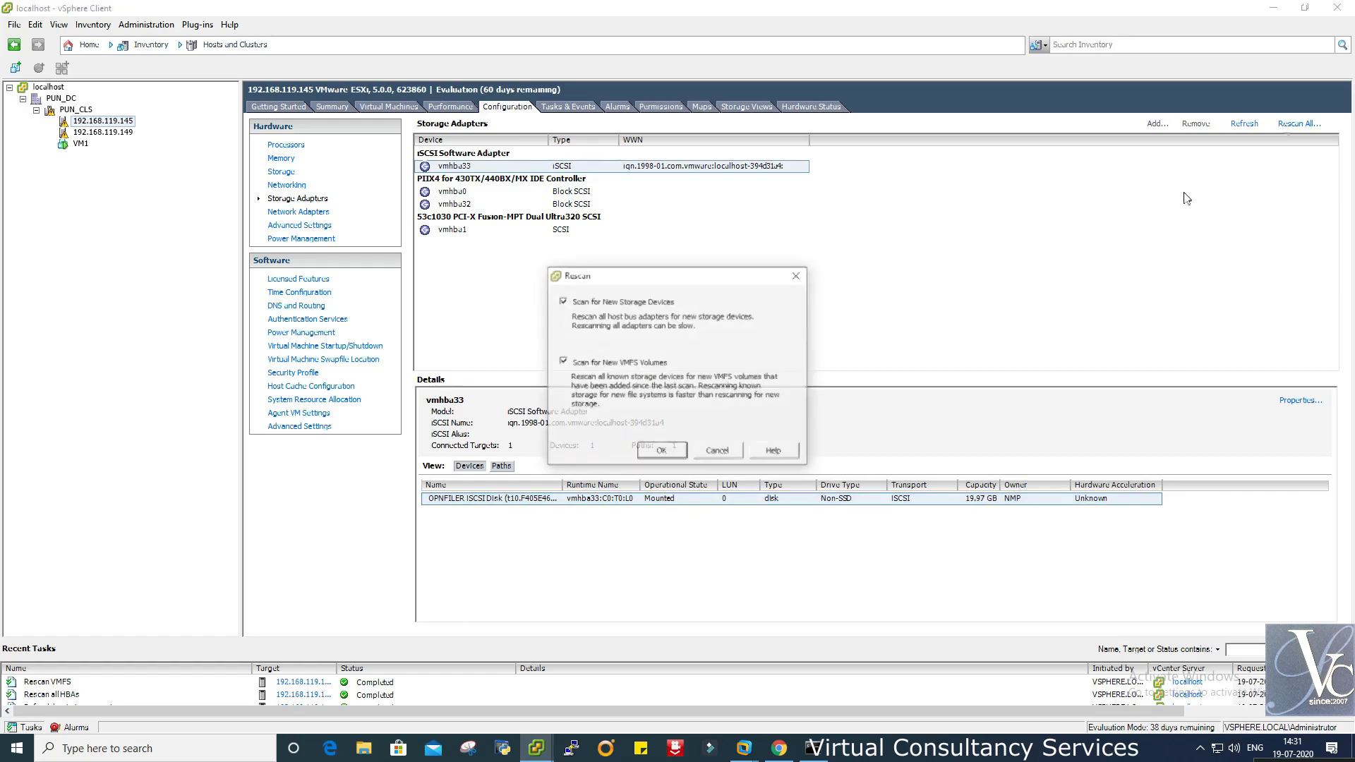
{"action": "left_click", "coordinate": [662, 450]}
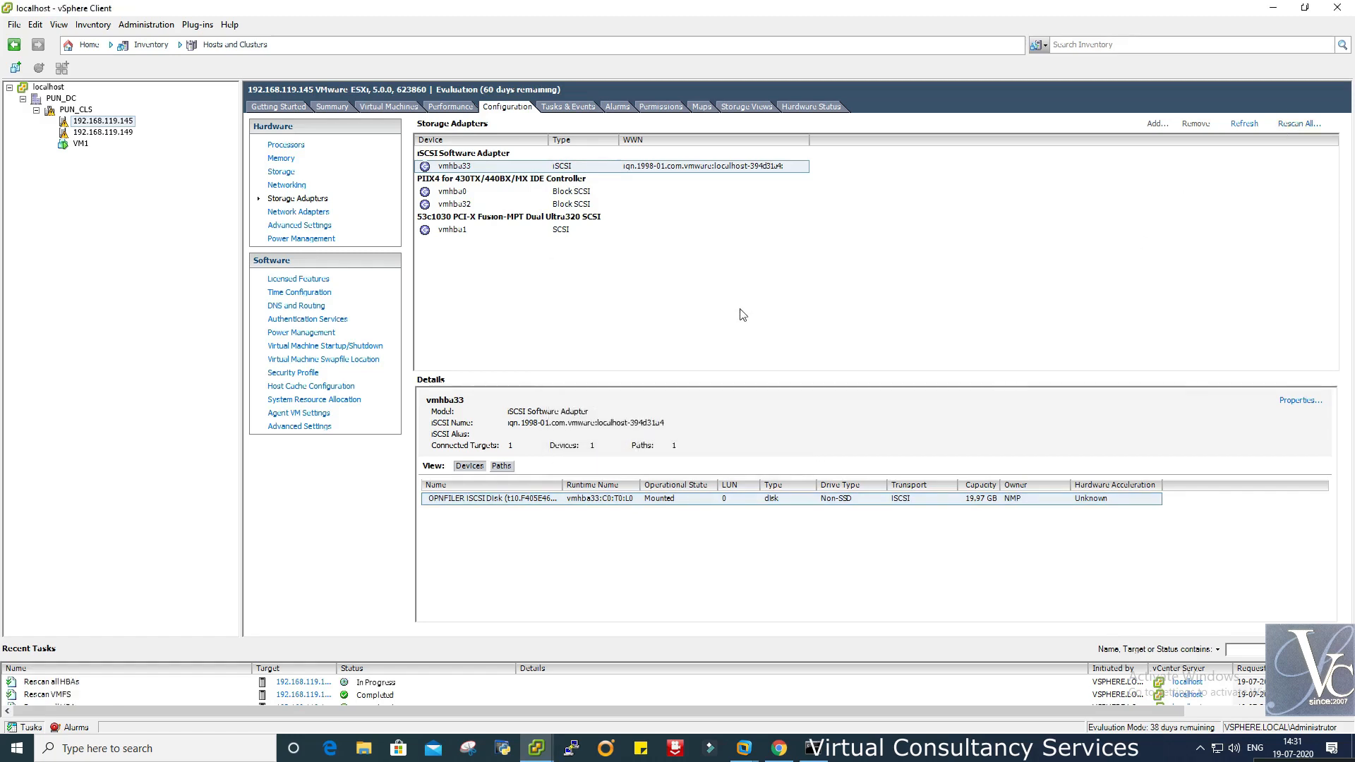
{"action": "left_click_drag", "start_coordinate": [662, 640], "coordinate": [671, 564]}
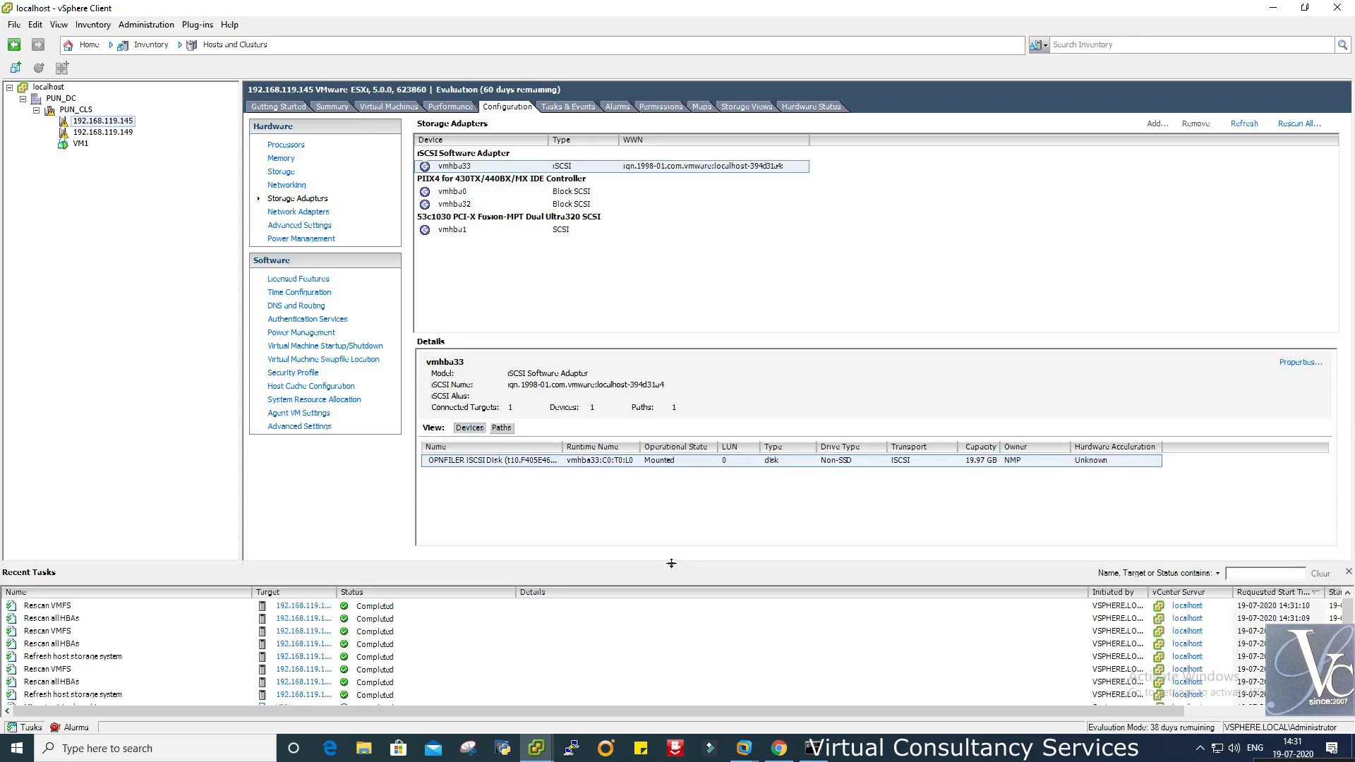
- In Chrome, open Openfiler's Volumes page, bypassing the certificate warning for 192.168.119.150:446
{"action": "left_click", "coordinate": [779, 749]}
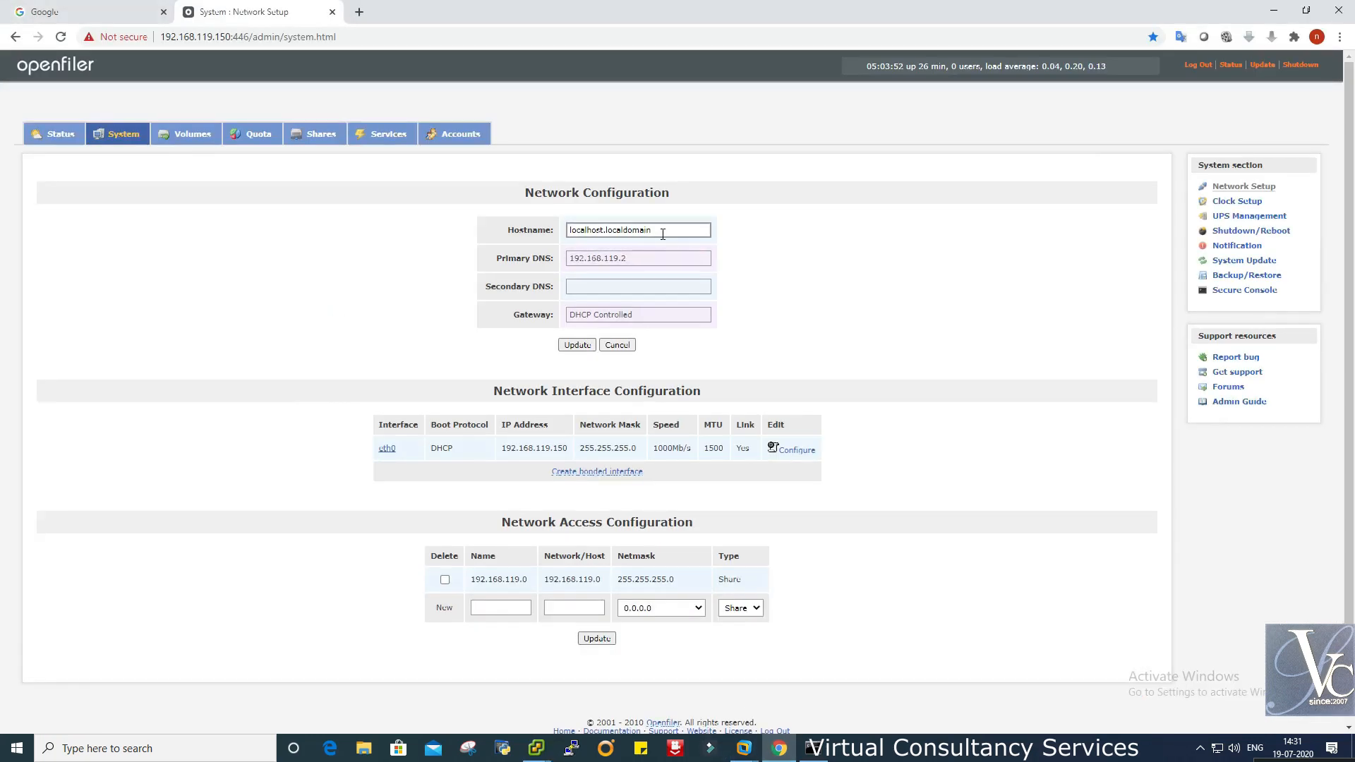
{"action": "left_click", "coordinate": [188, 137]}
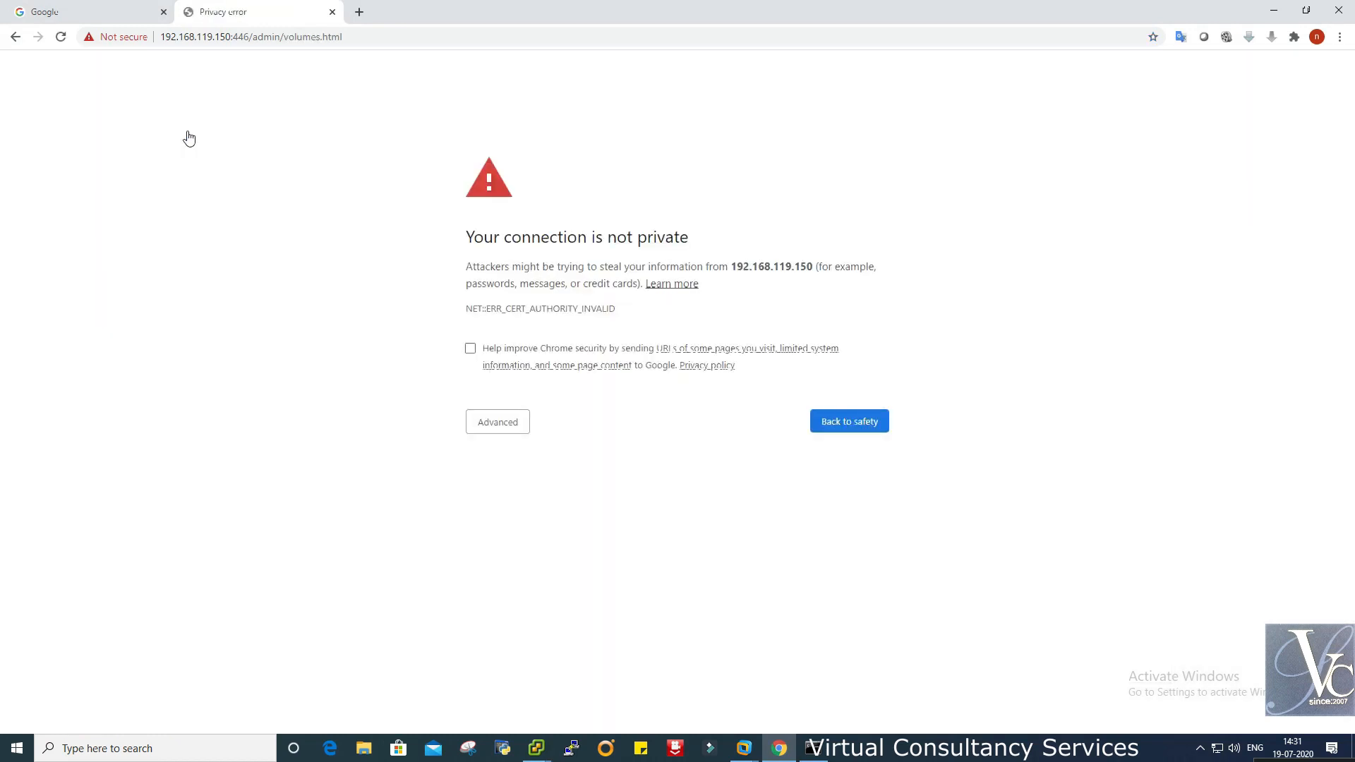
{"action": "left_click", "coordinate": [476, 423]}
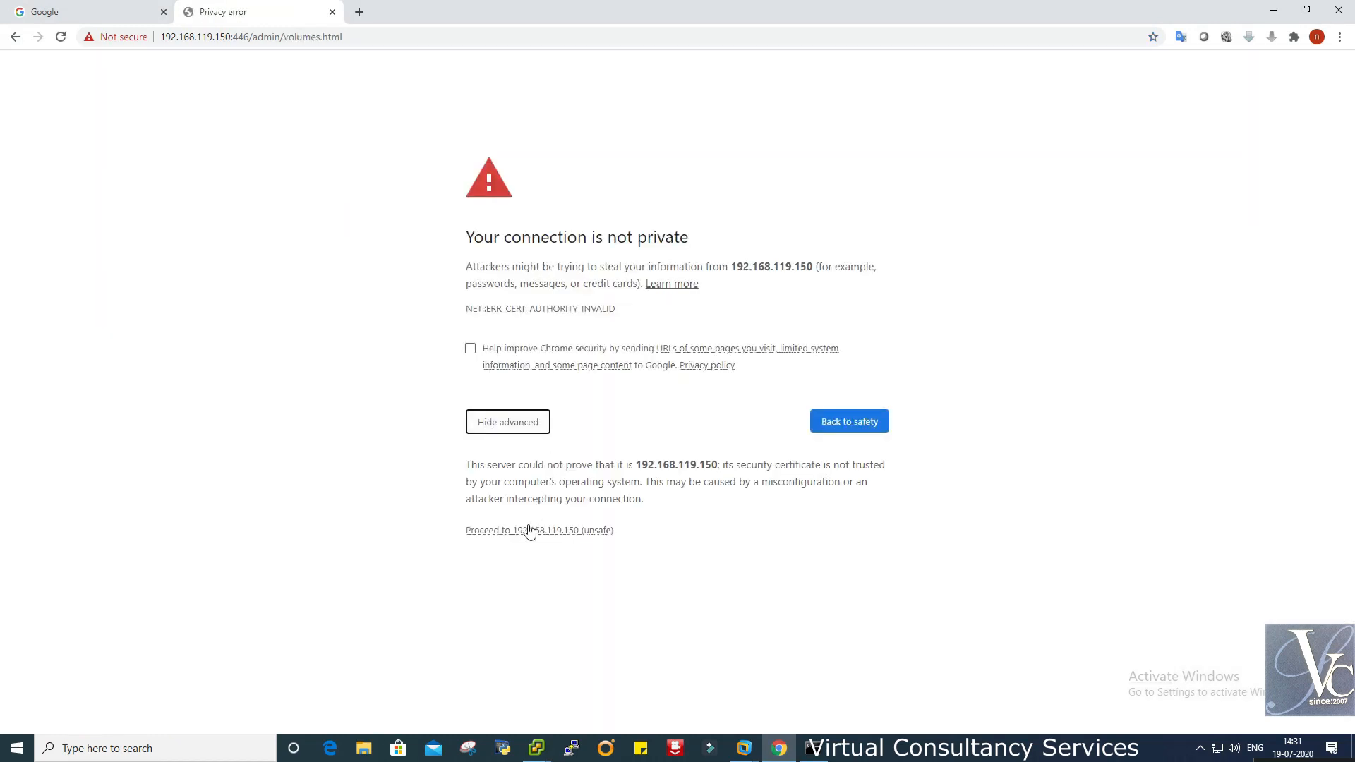
{"action": "left_click", "coordinate": [530, 531]}
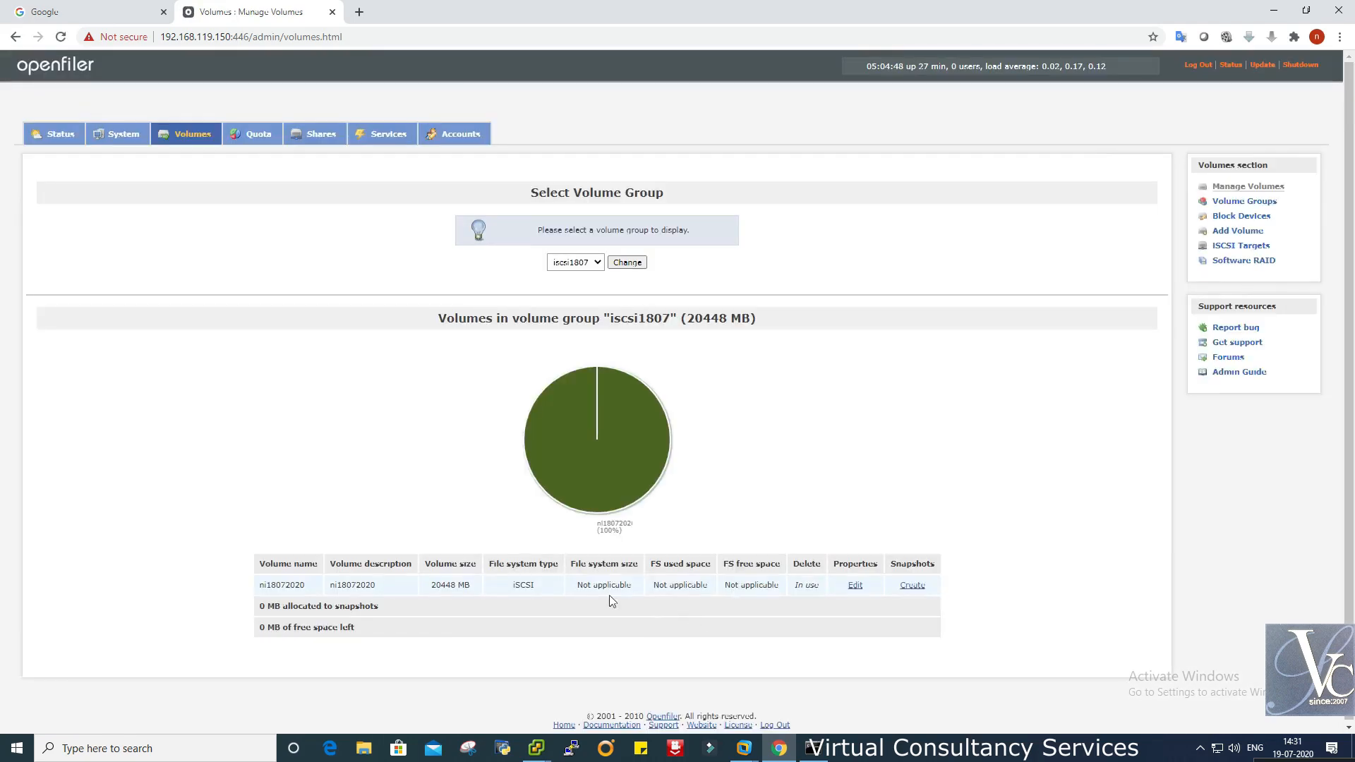
- List the volumes in volume group iscsi1907, then in iscsi1807
{"action": "left_click", "coordinate": [586, 262]}
{"action": "left_click", "coordinate": [586, 281]}
{"action": "left_click", "coordinate": [638, 264]}
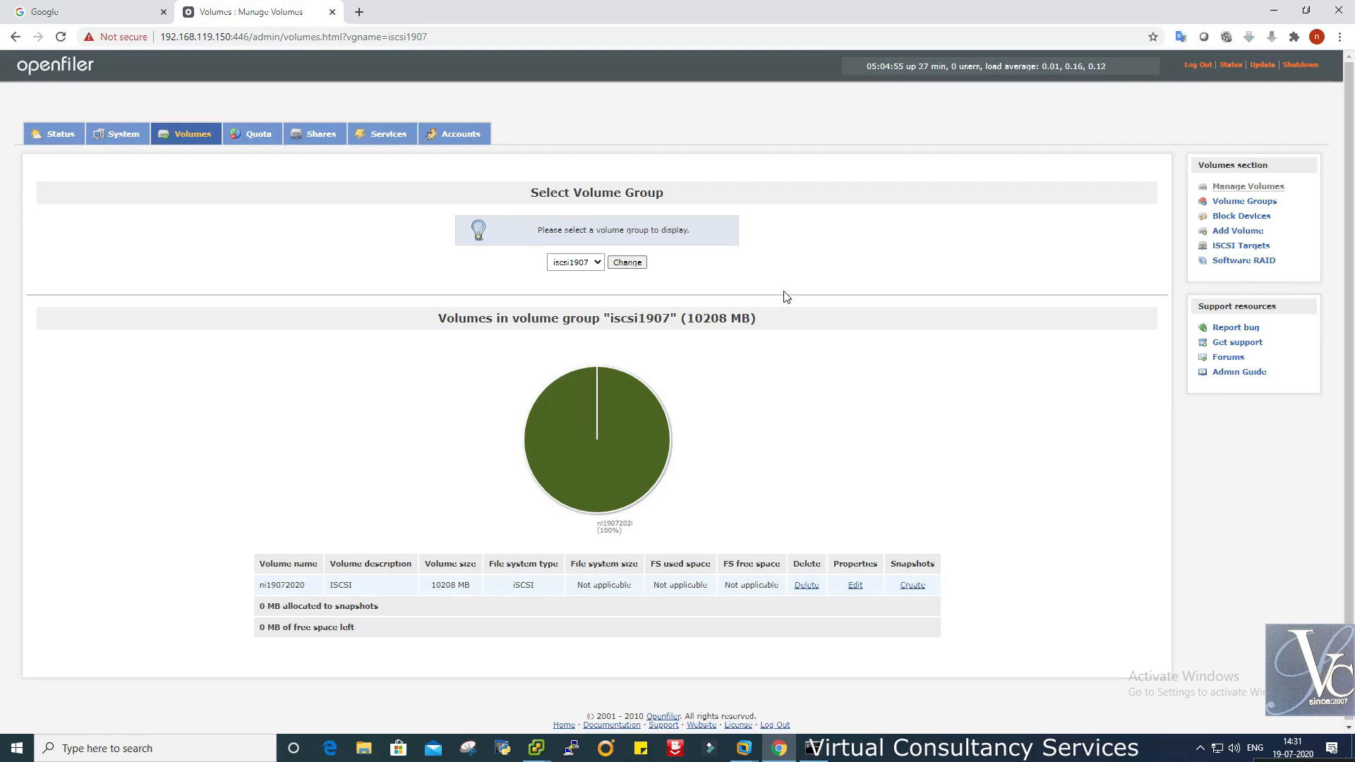
{"action": "left_click", "coordinate": [580, 262]}
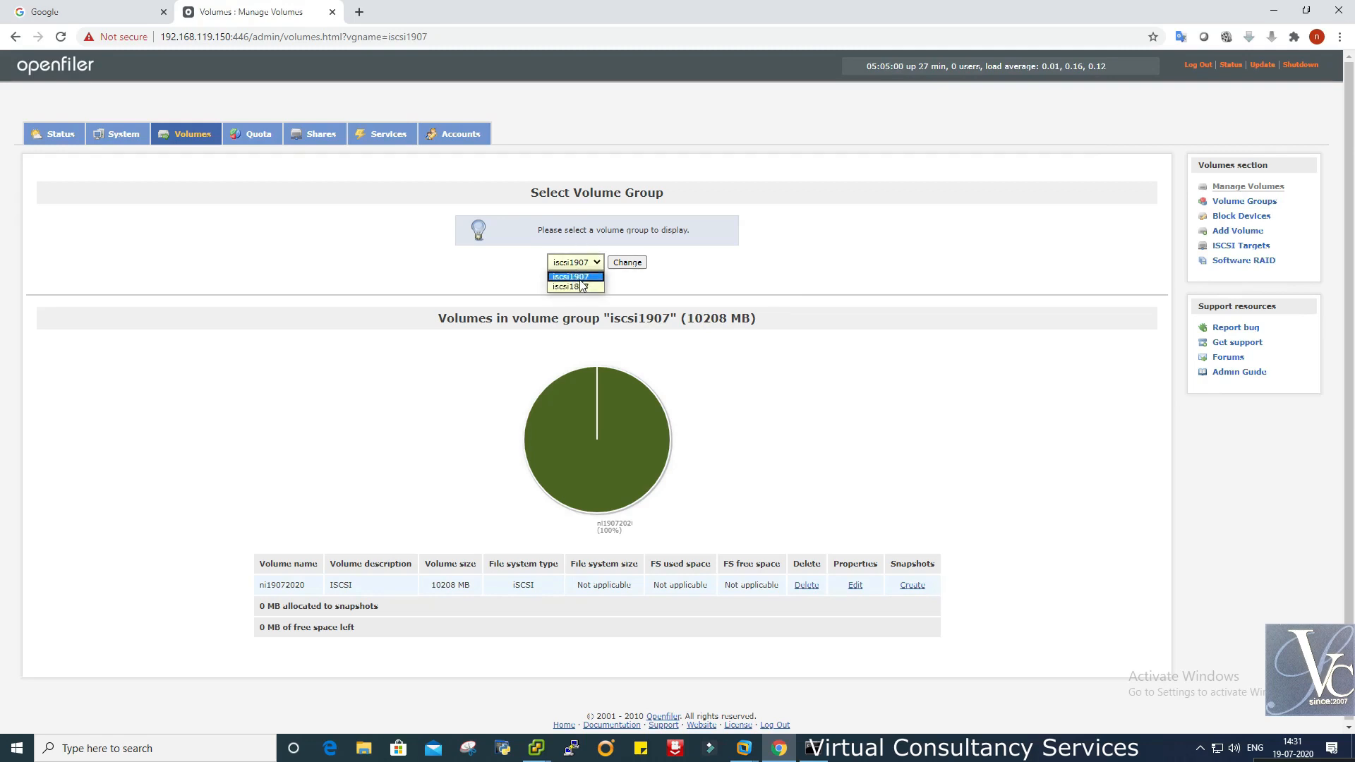
{"action": "left_click", "coordinate": [580, 287]}
{"action": "left_click", "coordinate": [627, 262]}
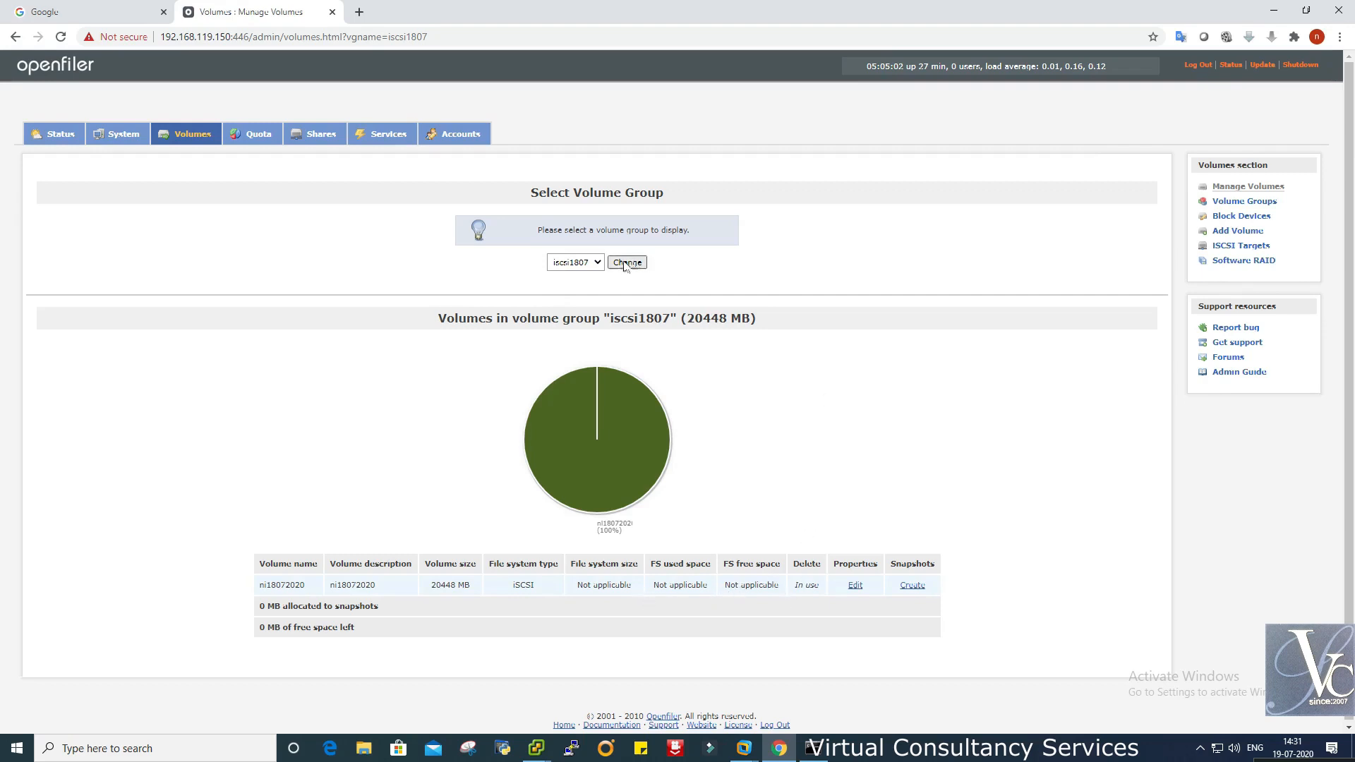
- Review the Volume Groups page and the /dev/sdd partitions under Block Devices
{"action": "left_click", "coordinate": [1258, 205]}
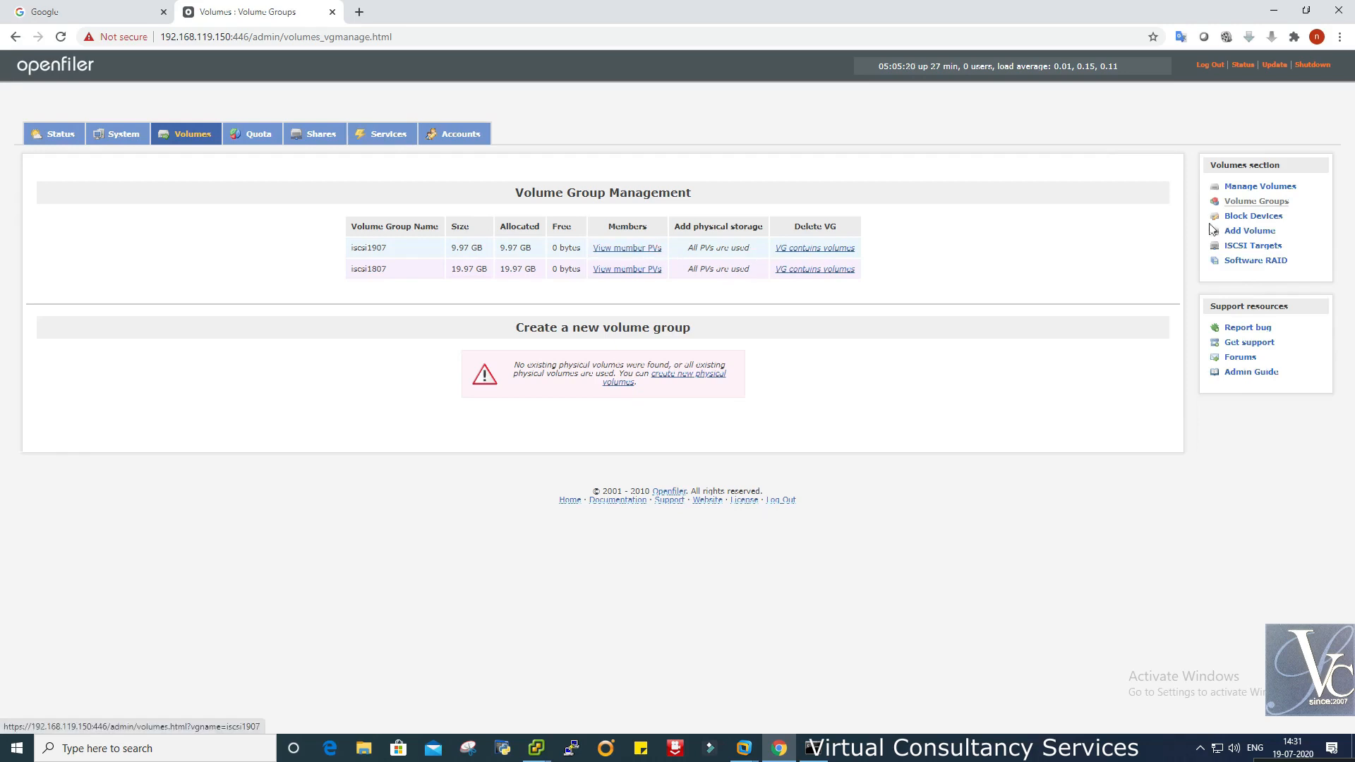
{"action": "left_click", "coordinate": [1235, 215]}
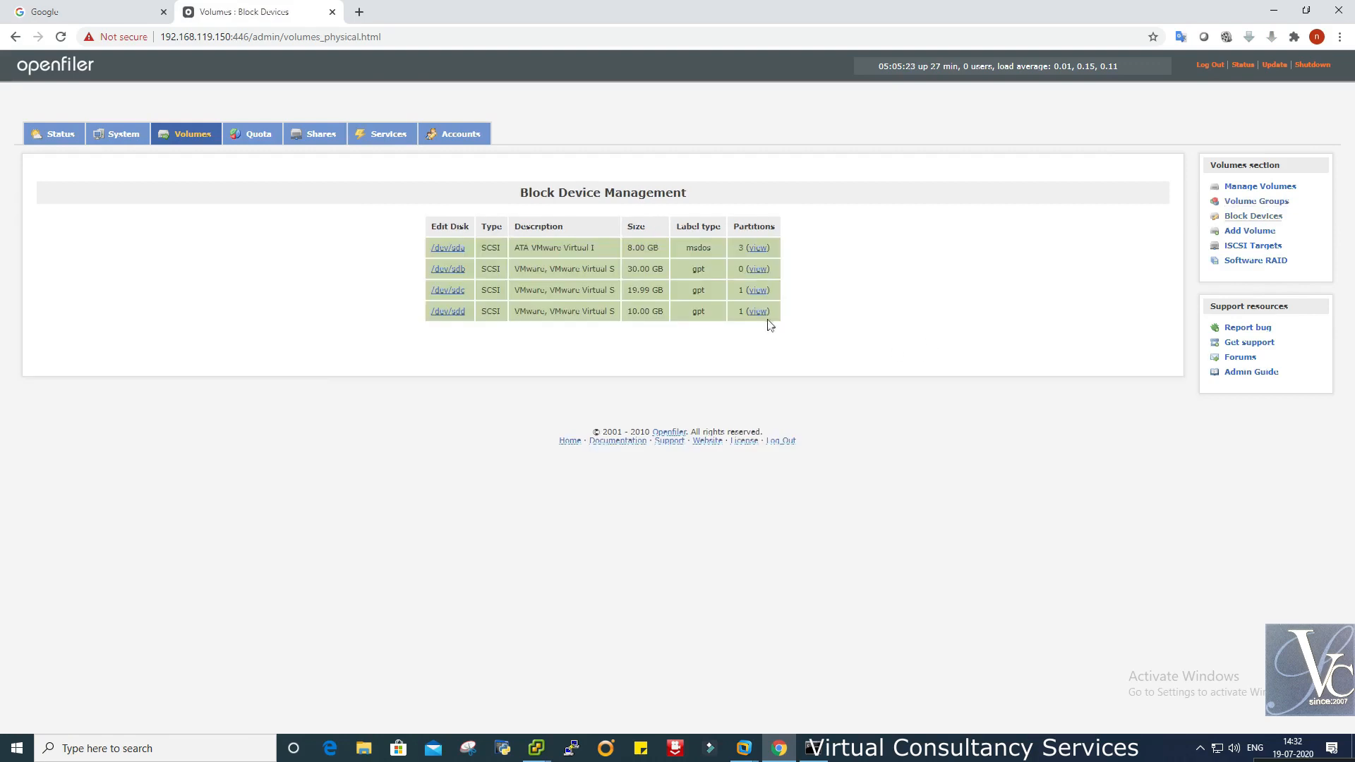
{"action": "left_click", "coordinate": [761, 312]}
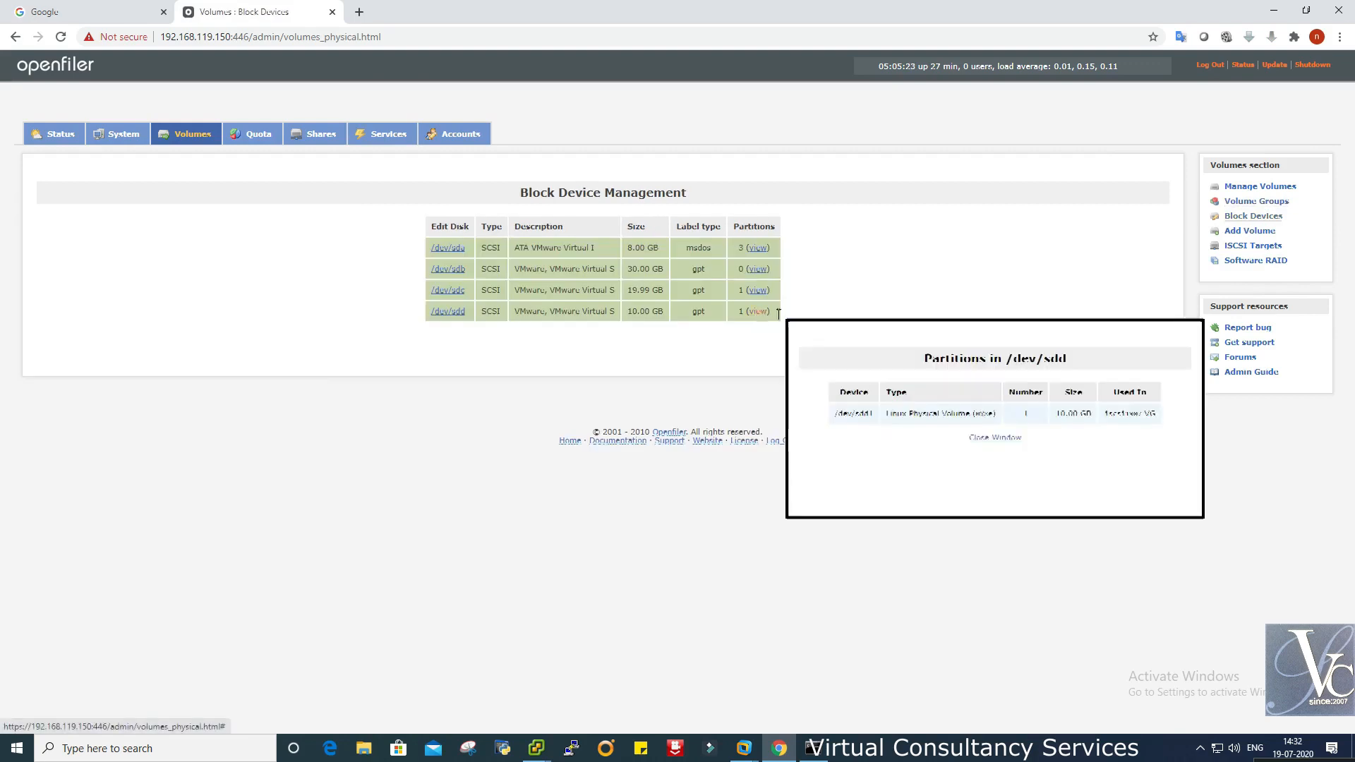
{"action": "left_click", "coordinate": [1006, 443]}
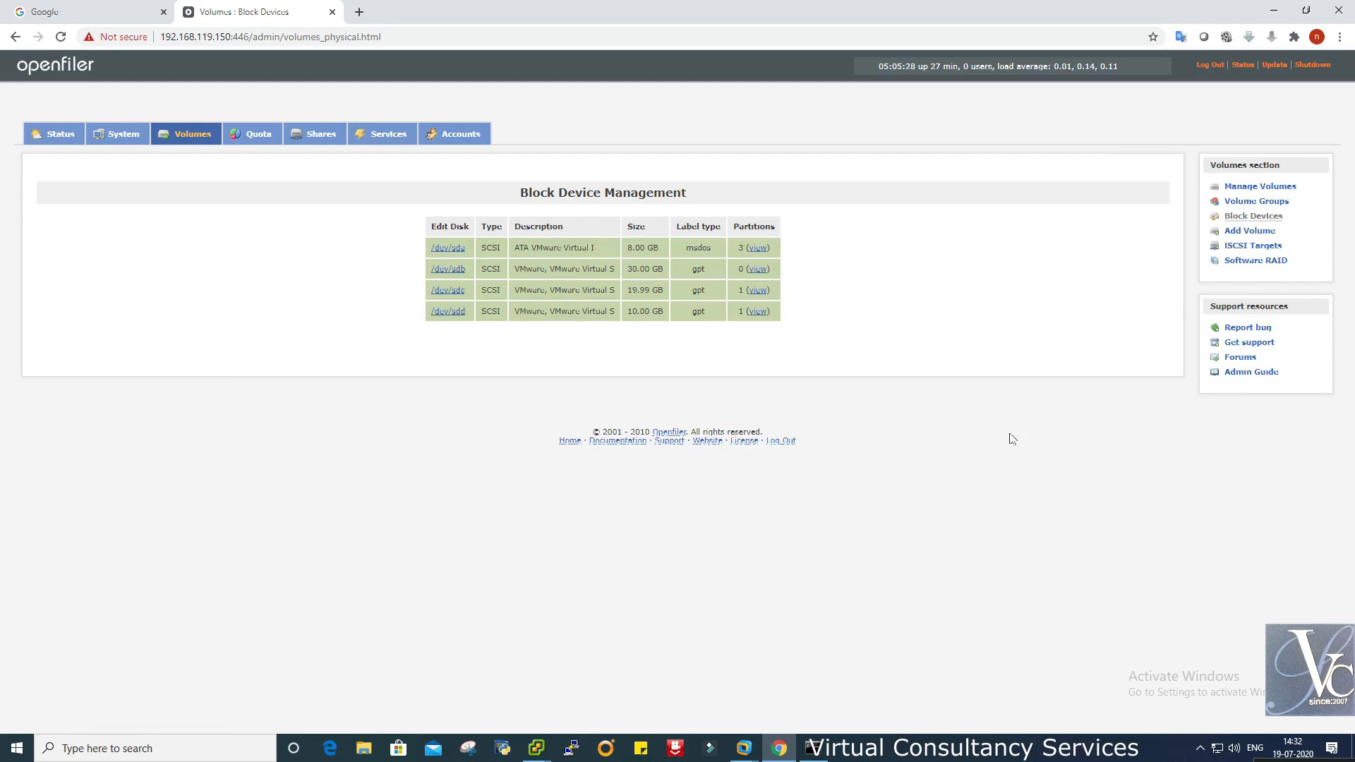
- On Add Volume, select iscsi1907, which shows 10208 MB fully used
{"action": "left_click", "coordinate": [1257, 235]}
{"action": "left_click", "coordinate": [583, 262]}
{"action": "left_click", "coordinate": [587, 277]}
{"action": "left_click", "coordinate": [634, 266]}
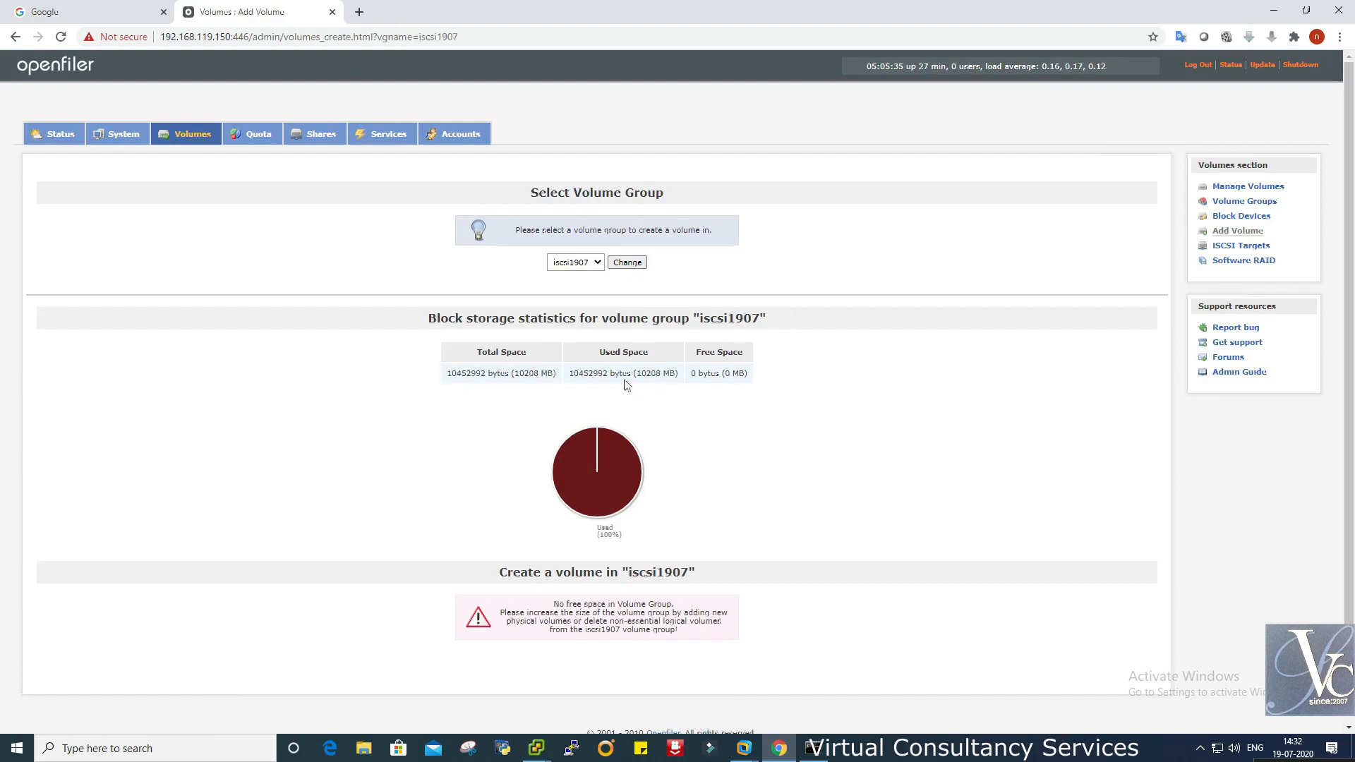
- Review Openfiler's iSCSI Targets page and its existing target list, then return to vSphere Client
{"action": "left_click", "coordinate": [1240, 245]}
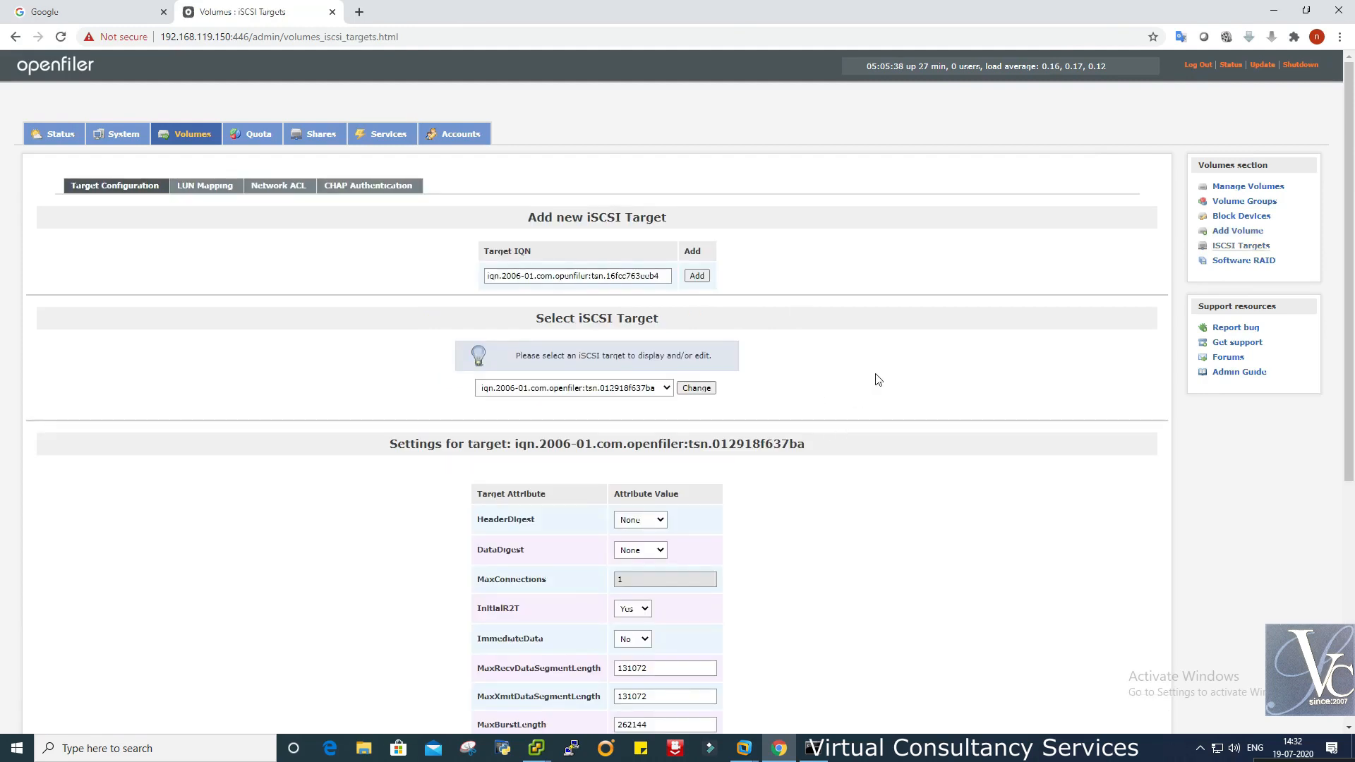
{"action": "left_click", "coordinate": [648, 389]}
{"action": "left_click", "coordinate": [649, 393]}
{"action": "left_click", "coordinate": [661, 277]}
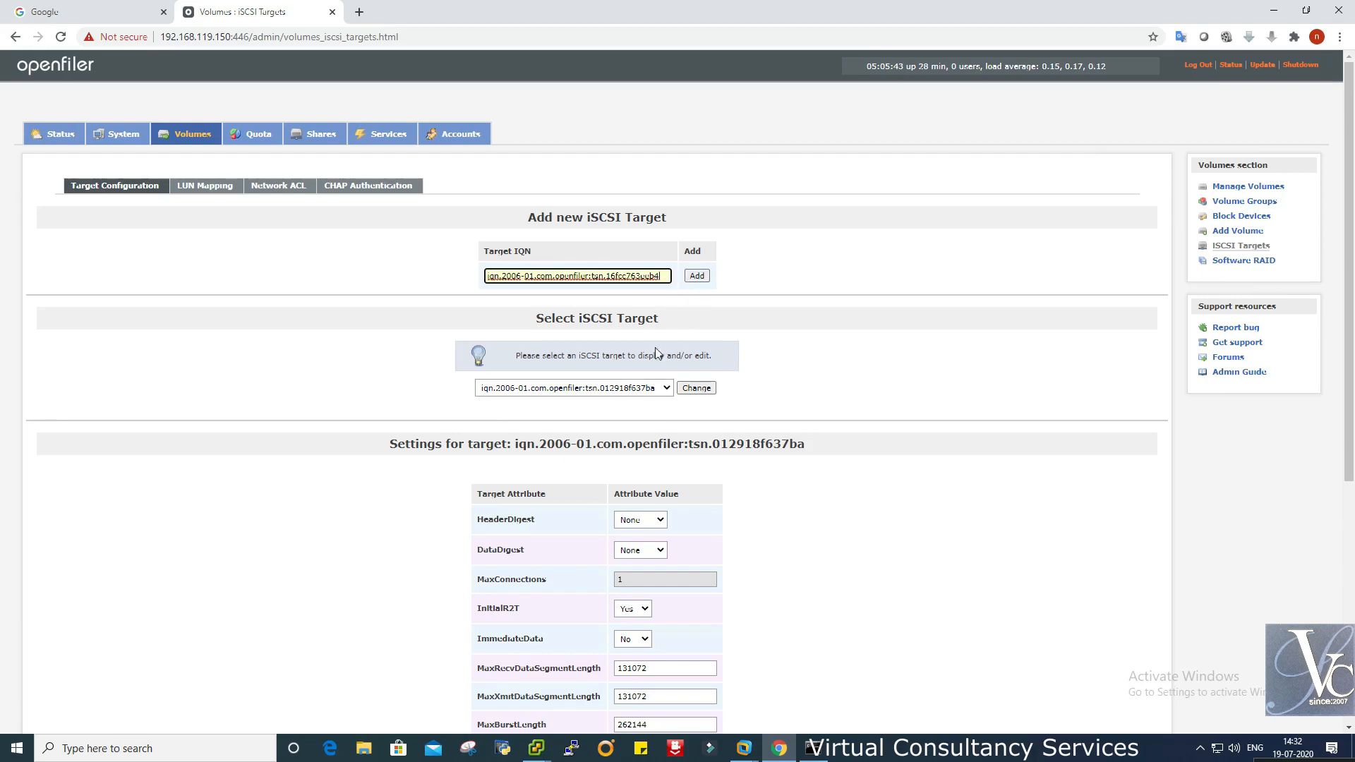
{"action": "left_click", "coordinate": [658, 392]}
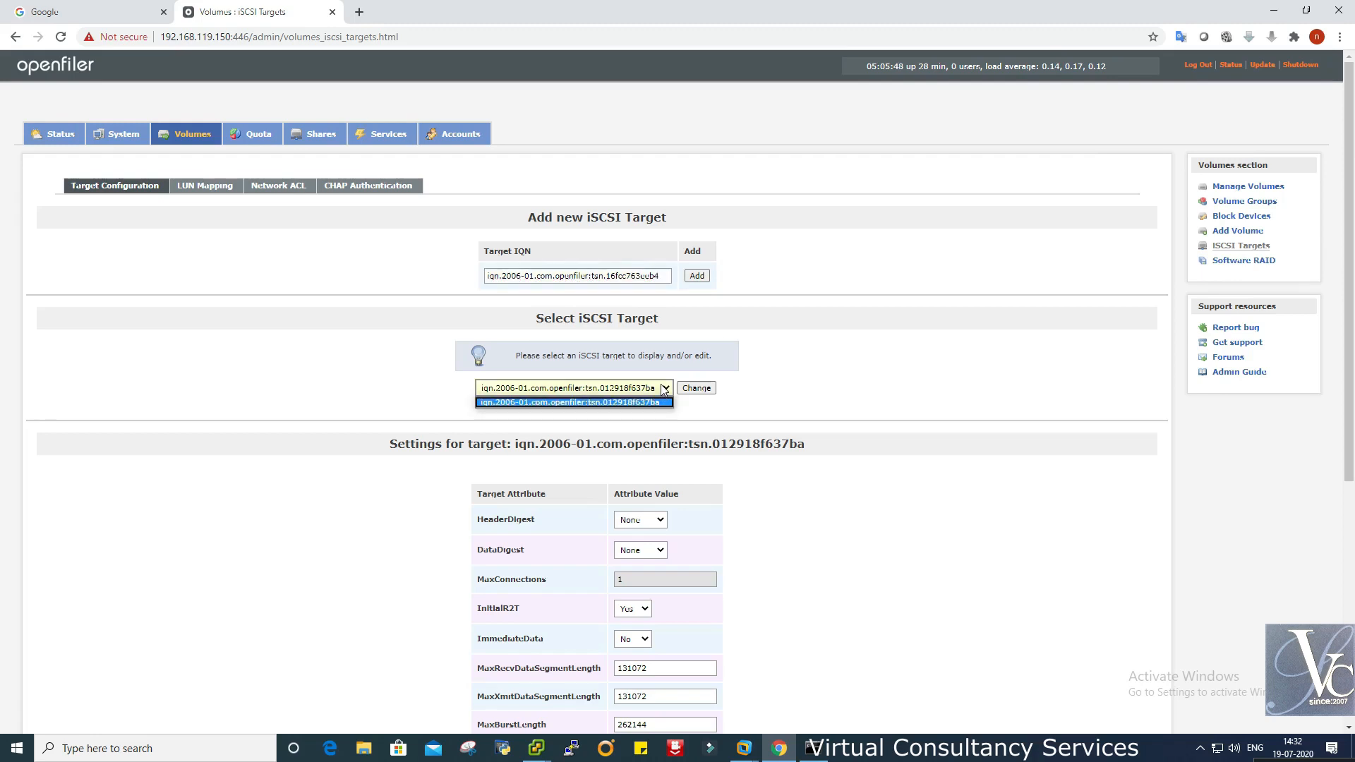
{"action": "left_click", "coordinate": [664, 390]}
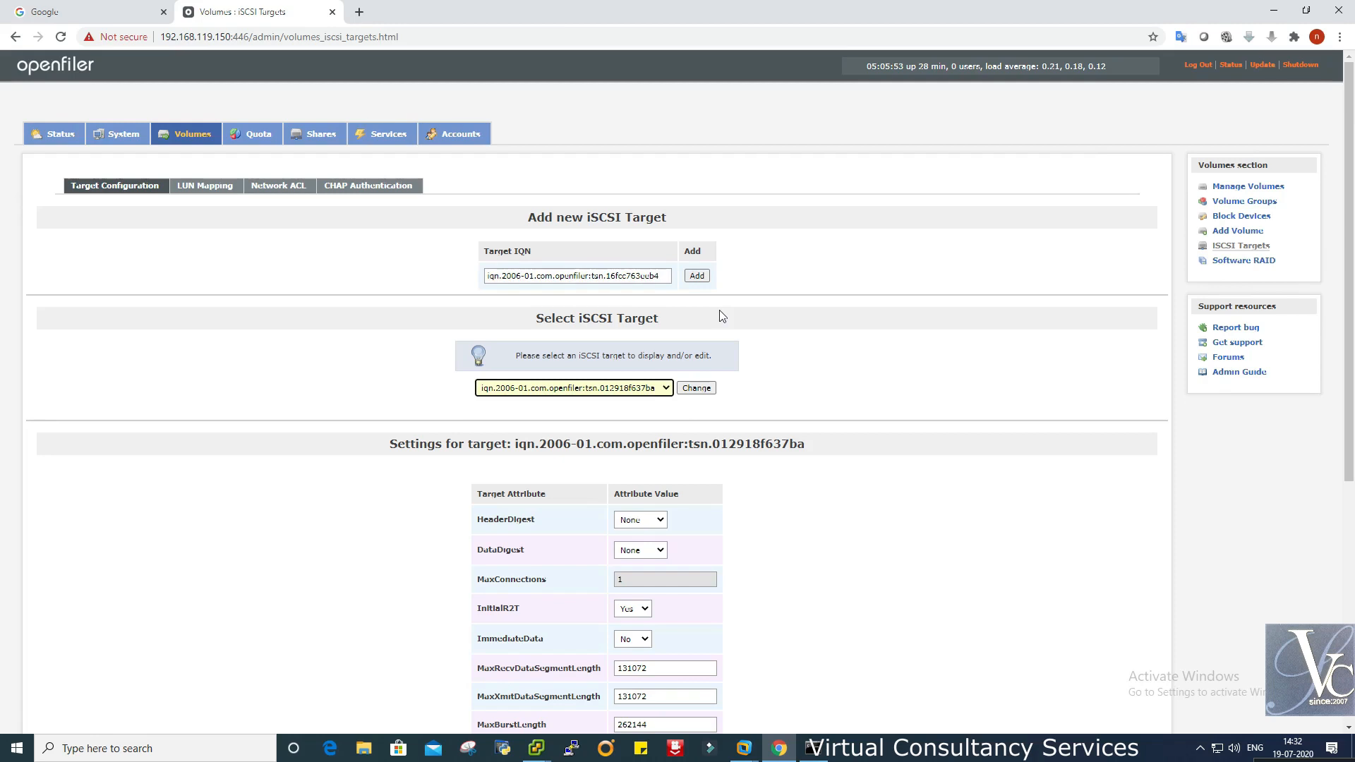
{"action": "left_click", "coordinate": [538, 750]}
{"action": "left_click", "coordinate": [481, 695]}
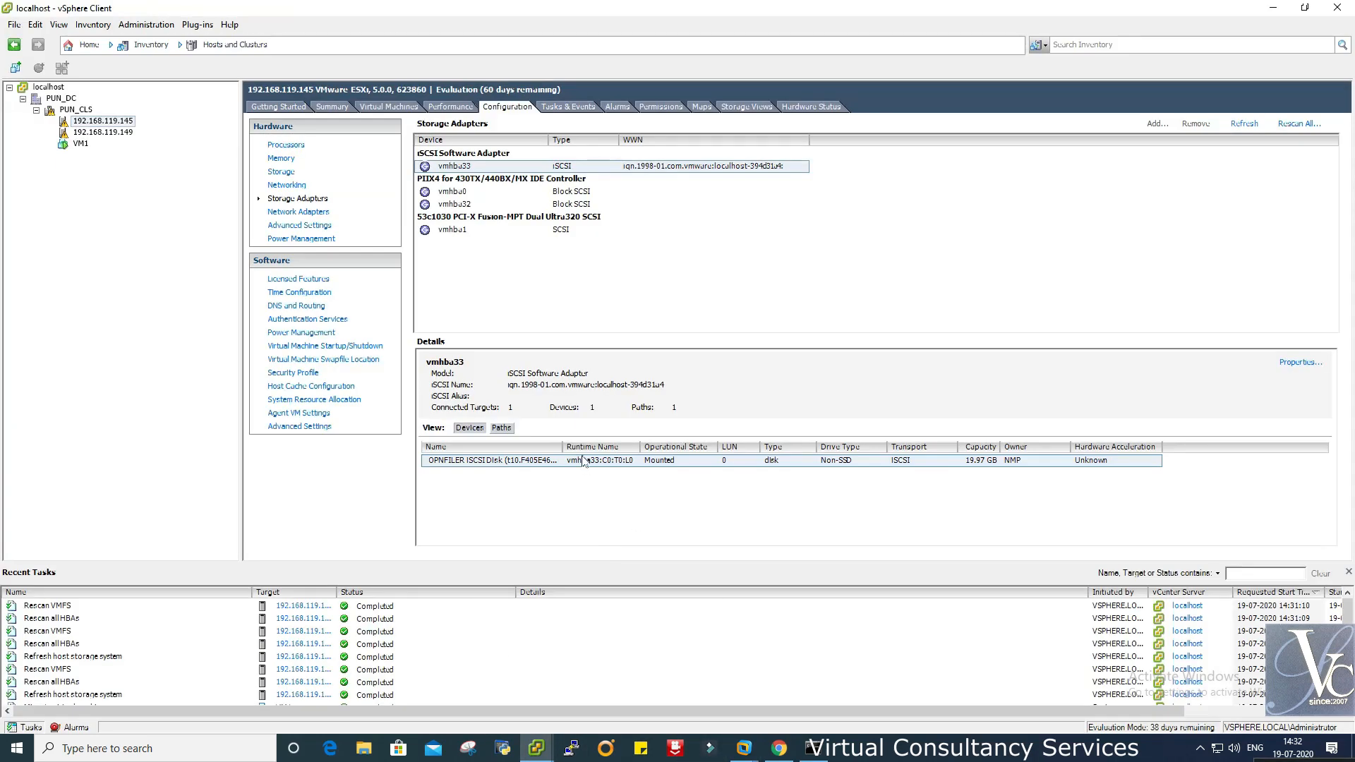
- Widen the Devices table to reveal the OPENFILER disk identifier, select the iSCSI name, and return to Chrome
{"action": "left_click_drag", "start_coordinate": [564, 444], "coordinate": [698, 452]}
{"action": "left_click_drag", "start_coordinate": [565, 446], "coordinate": [820, 444]}
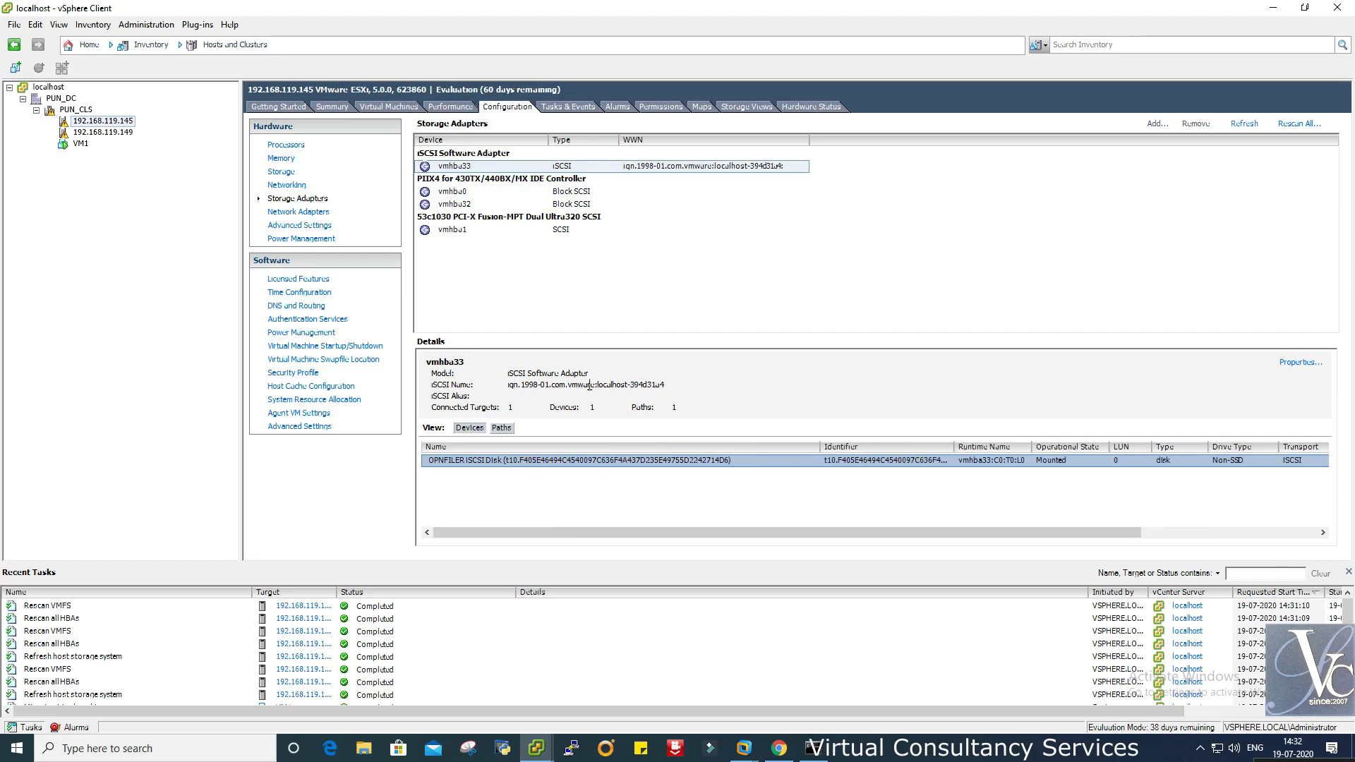
{"action": "left_click_drag", "start_coordinate": [670, 385], "coordinate": [517, 385]}
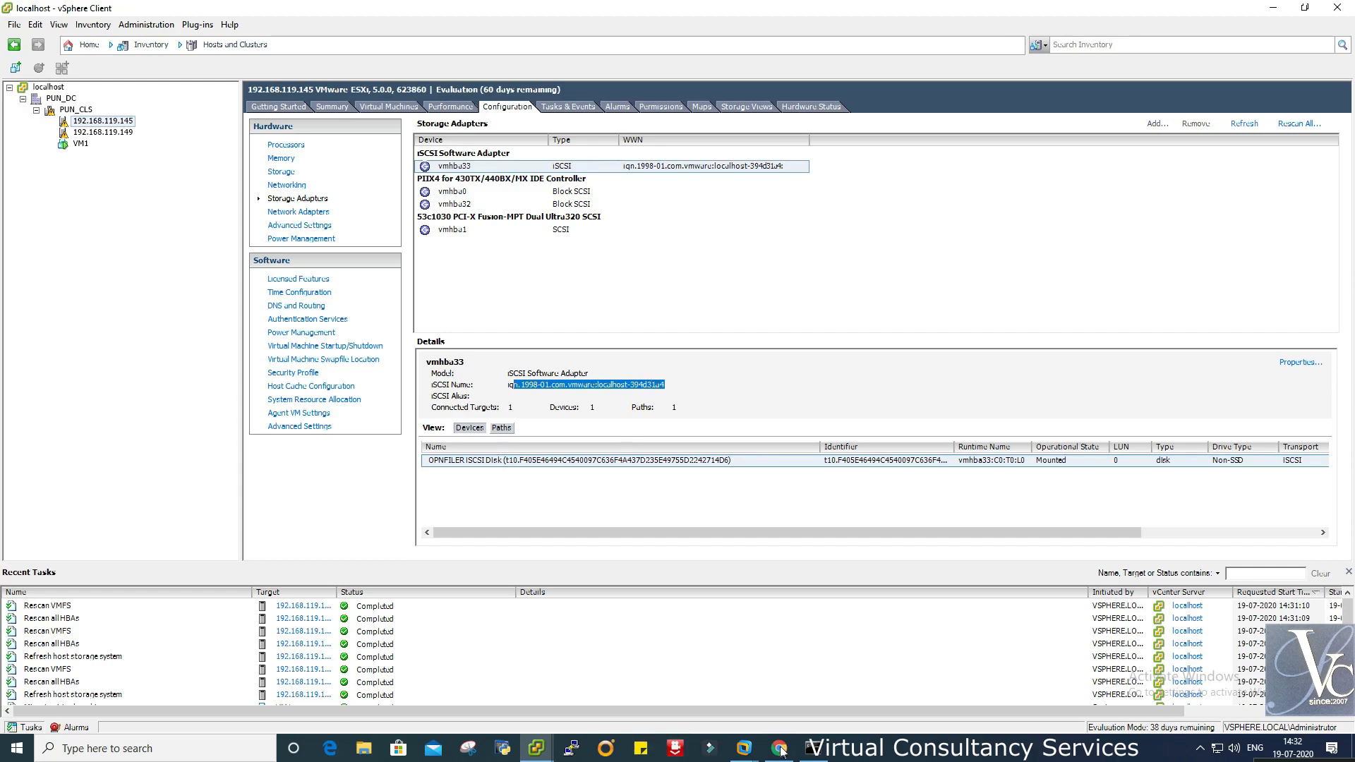
{"action": "left_click", "coordinate": [781, 681]}
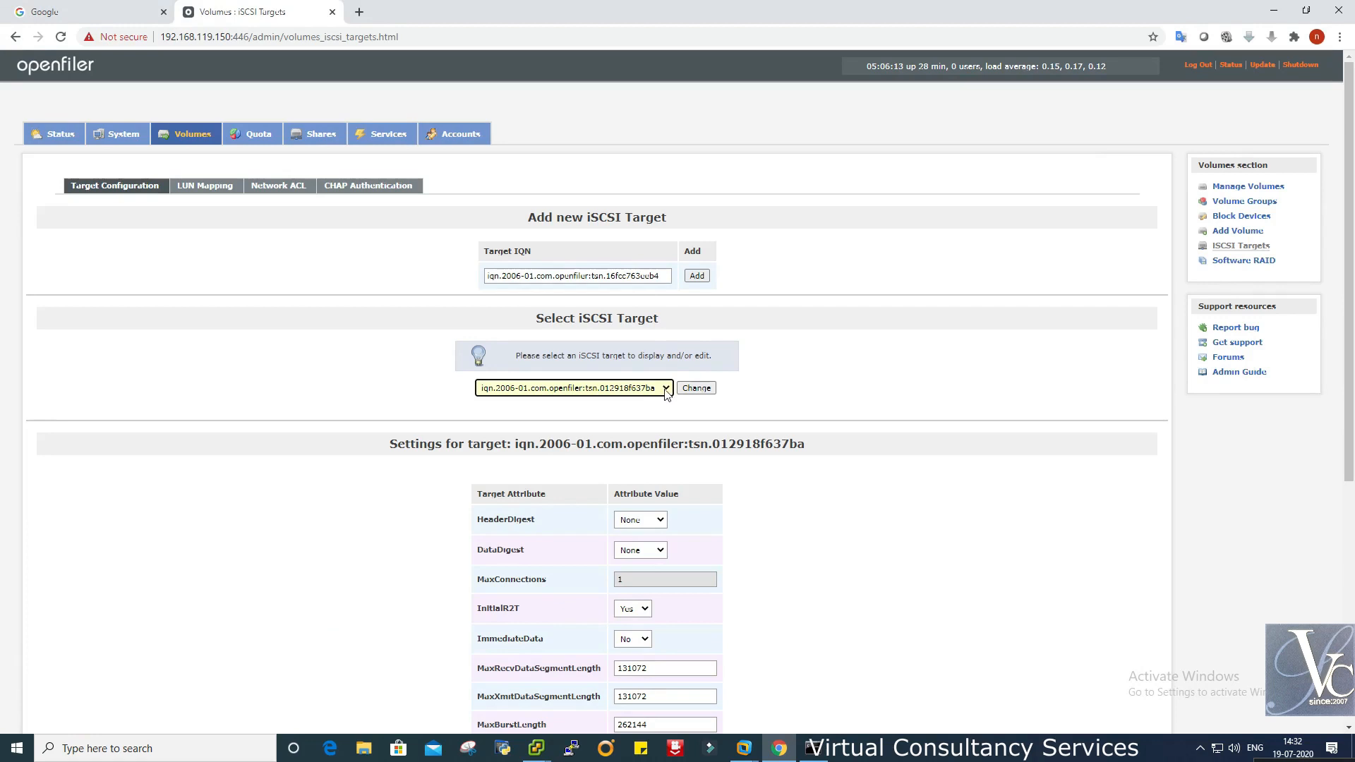
- Add iSCSI target iqn.2006-01.com.openfiler:tsn.16fcc763eeb4, load it, and save its settings
{"action": "left_click", "coordinate": [699, 276]}
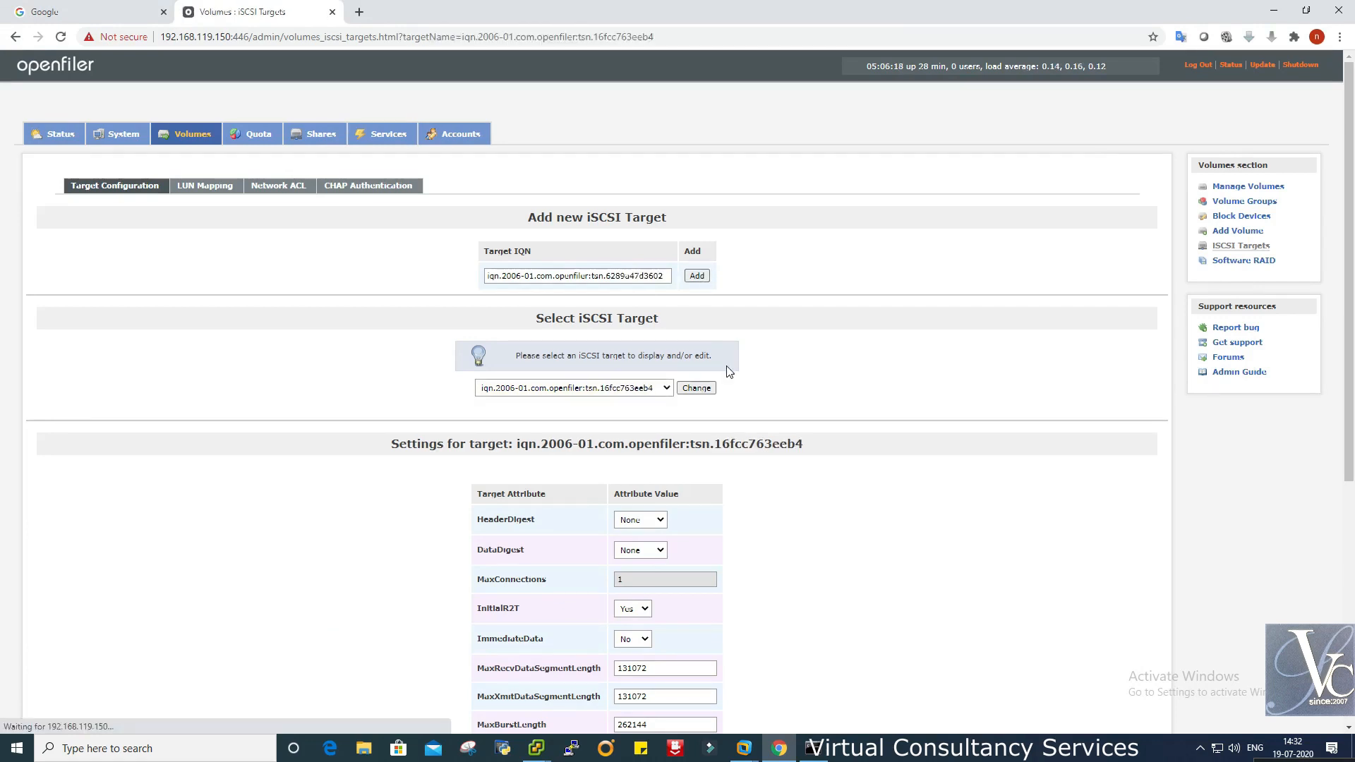
{"action": "left_click", "coordinate": [650, 389]}
{"action": "left_click", "coordinate": [774, 394]}
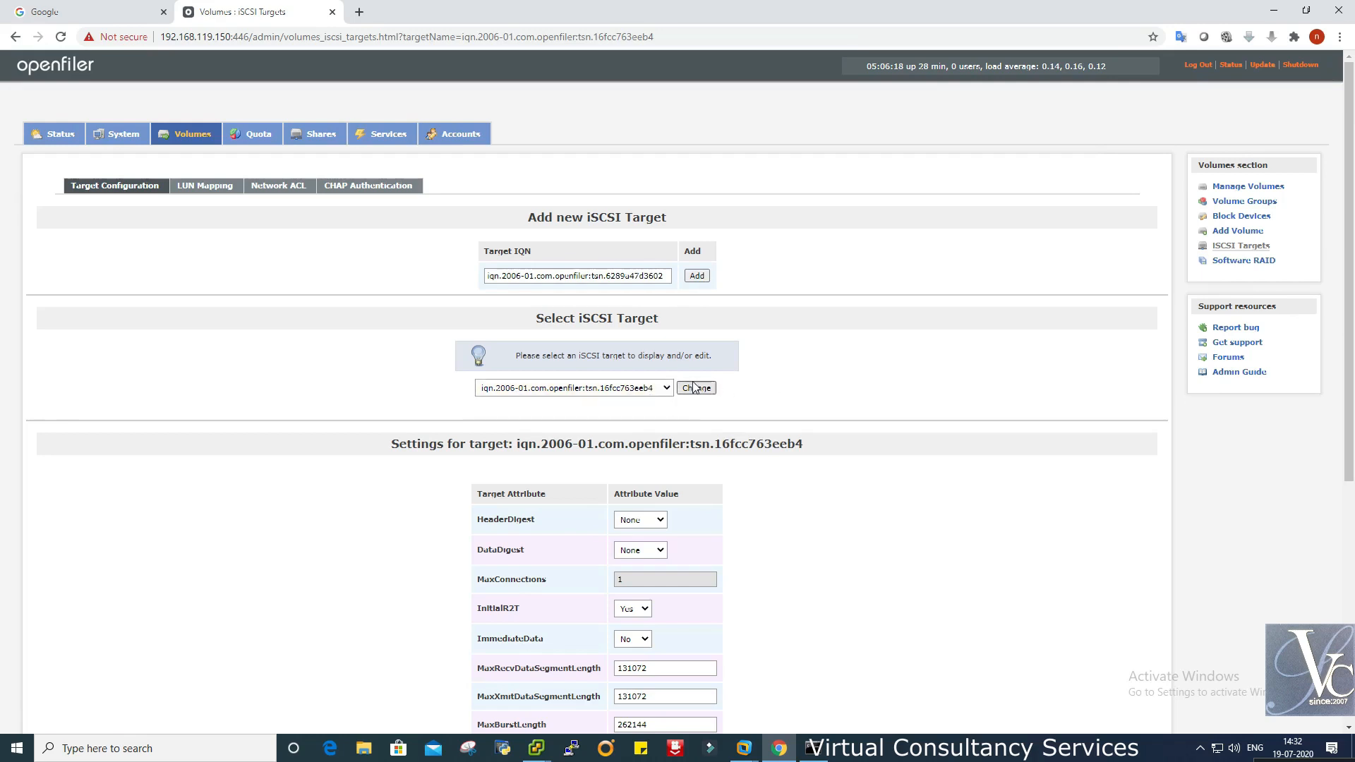
{"action": "left_click", "coordinate": [658, 389]}
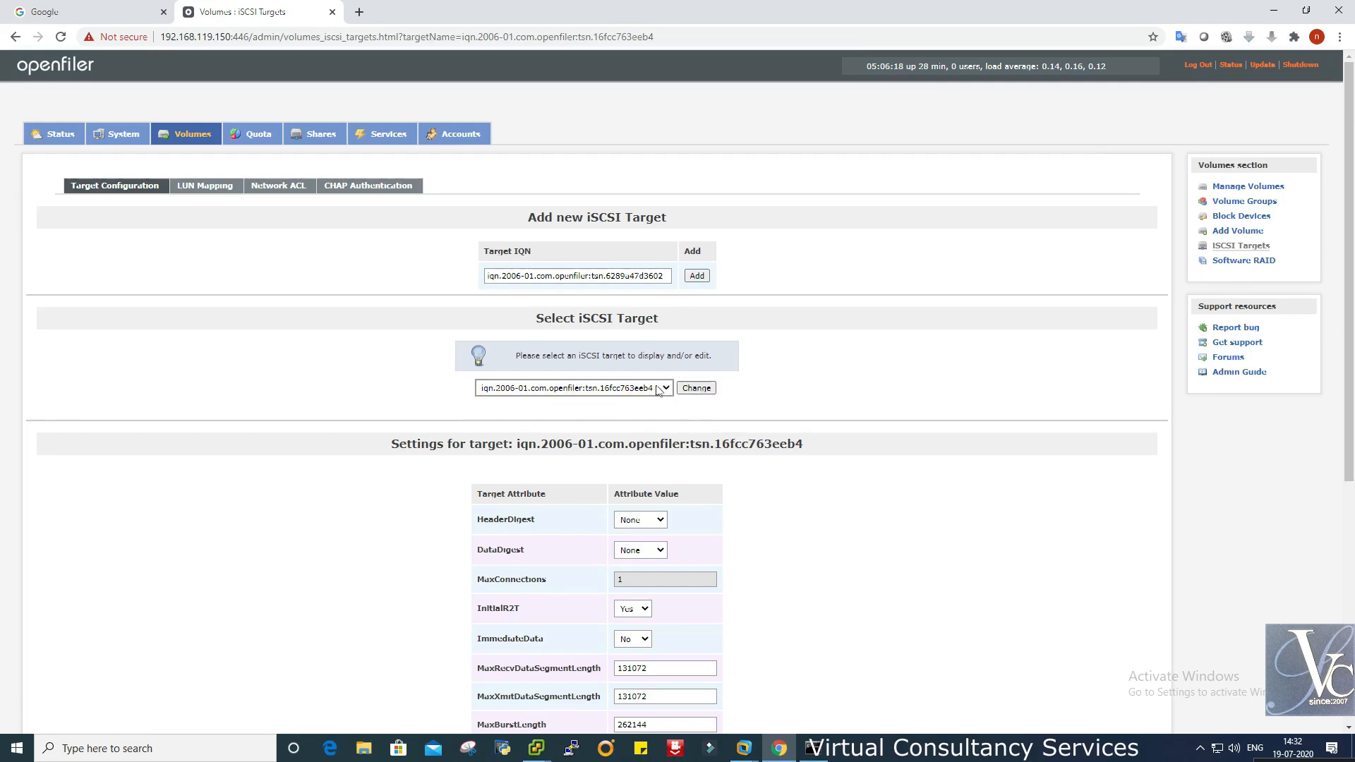
{"action": "left_click", "coordinate": [658, 389]}
{"action": "left_click", "coordinate": [697, 388]}
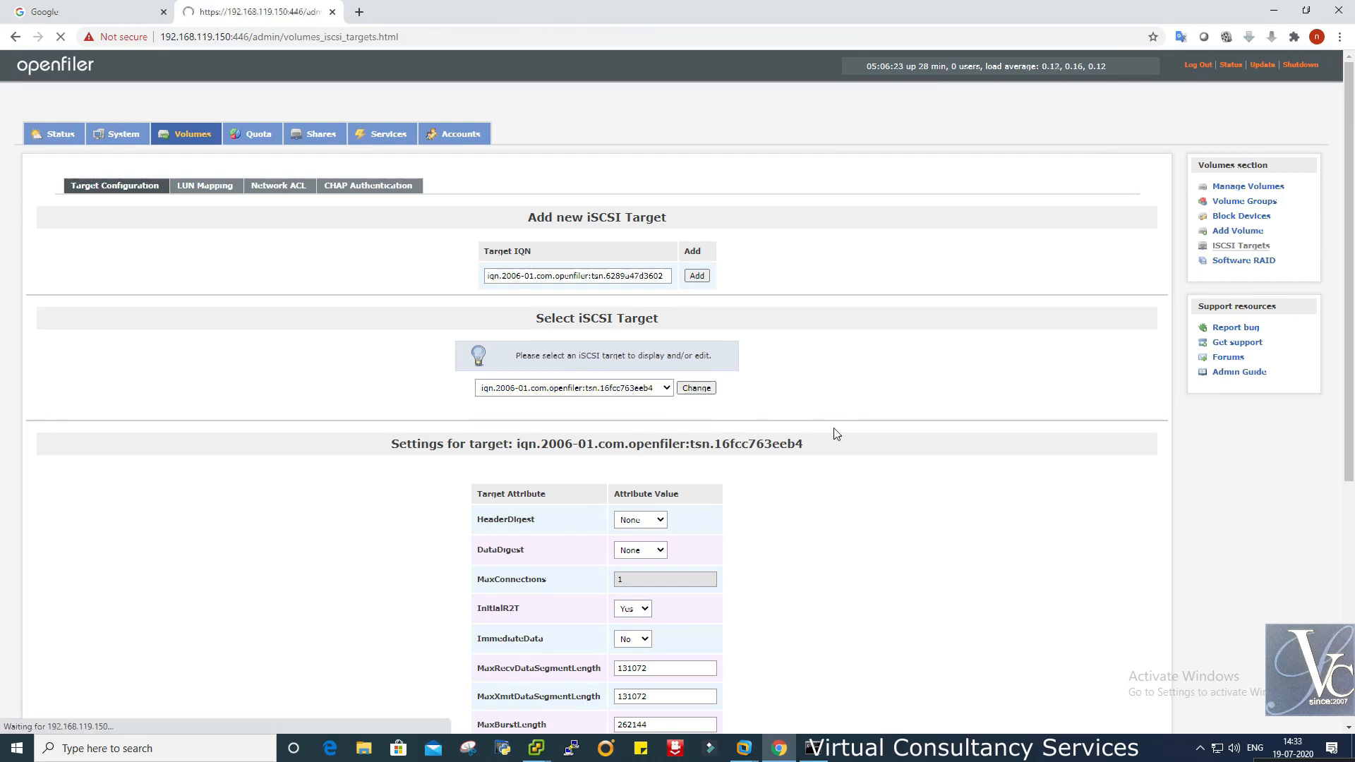
{"action": "scroll", "coordinate": [869, 544], "scroll_direction": "down", "scroll_amount": 5}
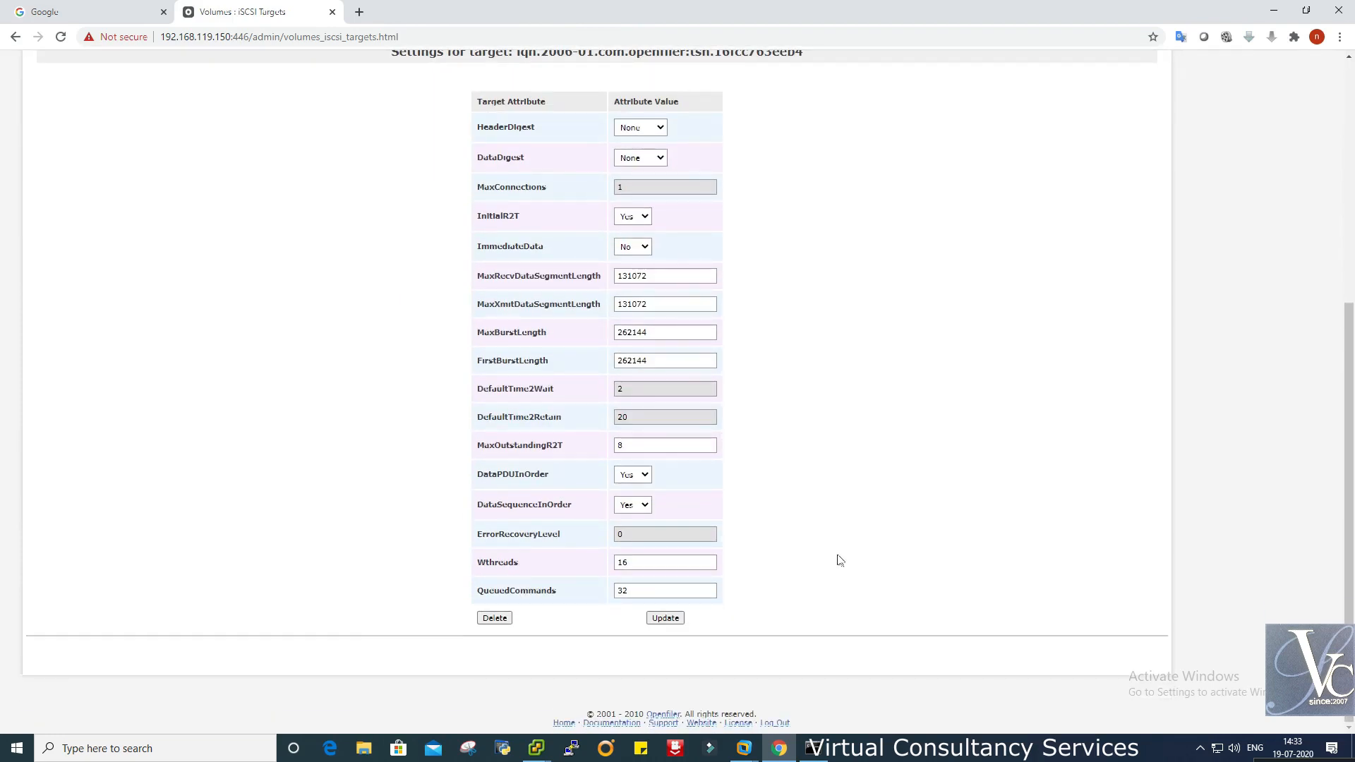
{"action": "left_click", "coordinate": [670, 619]}
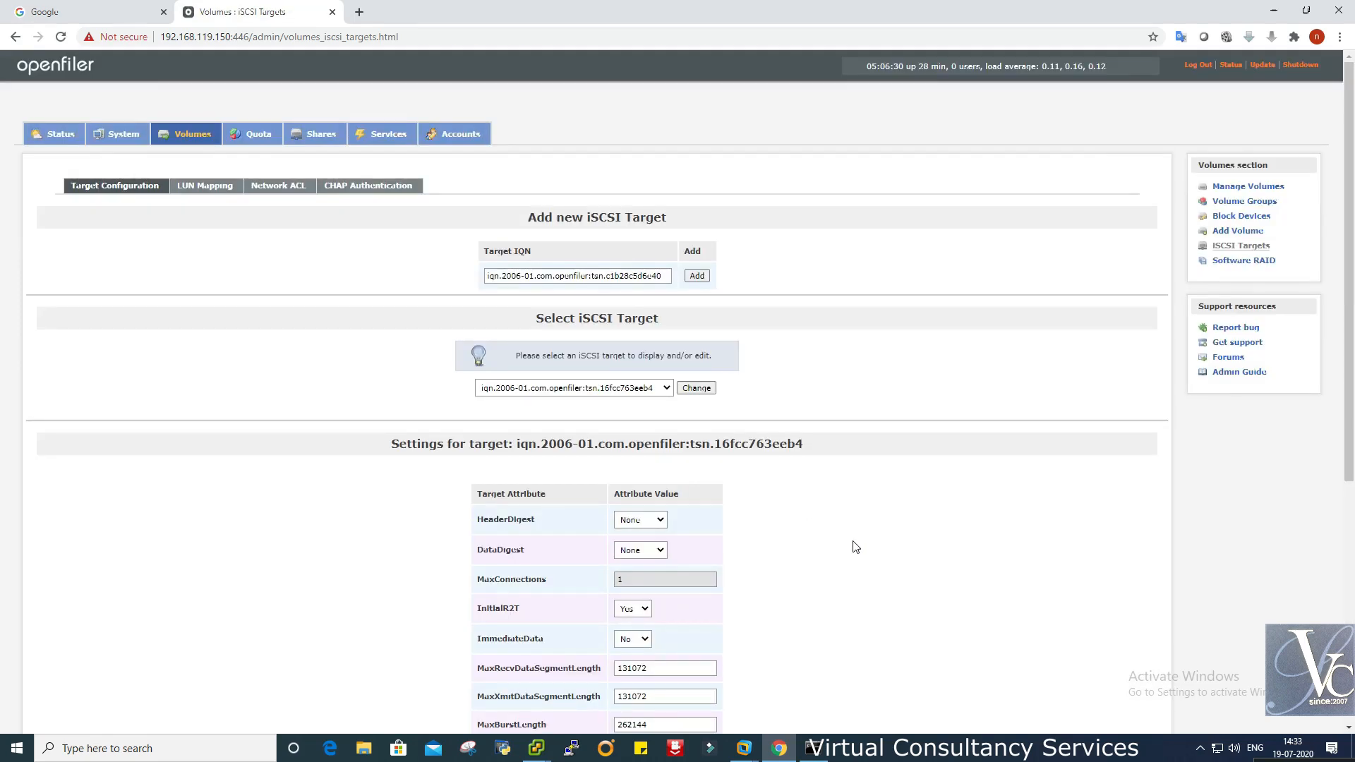
{"action": "key", "text": "alt+Tab"}
- Rescan all storage adapters and check the Openfiler disk's paths and devices
{"action": "left_click", "coordinate": [1311, 124]}
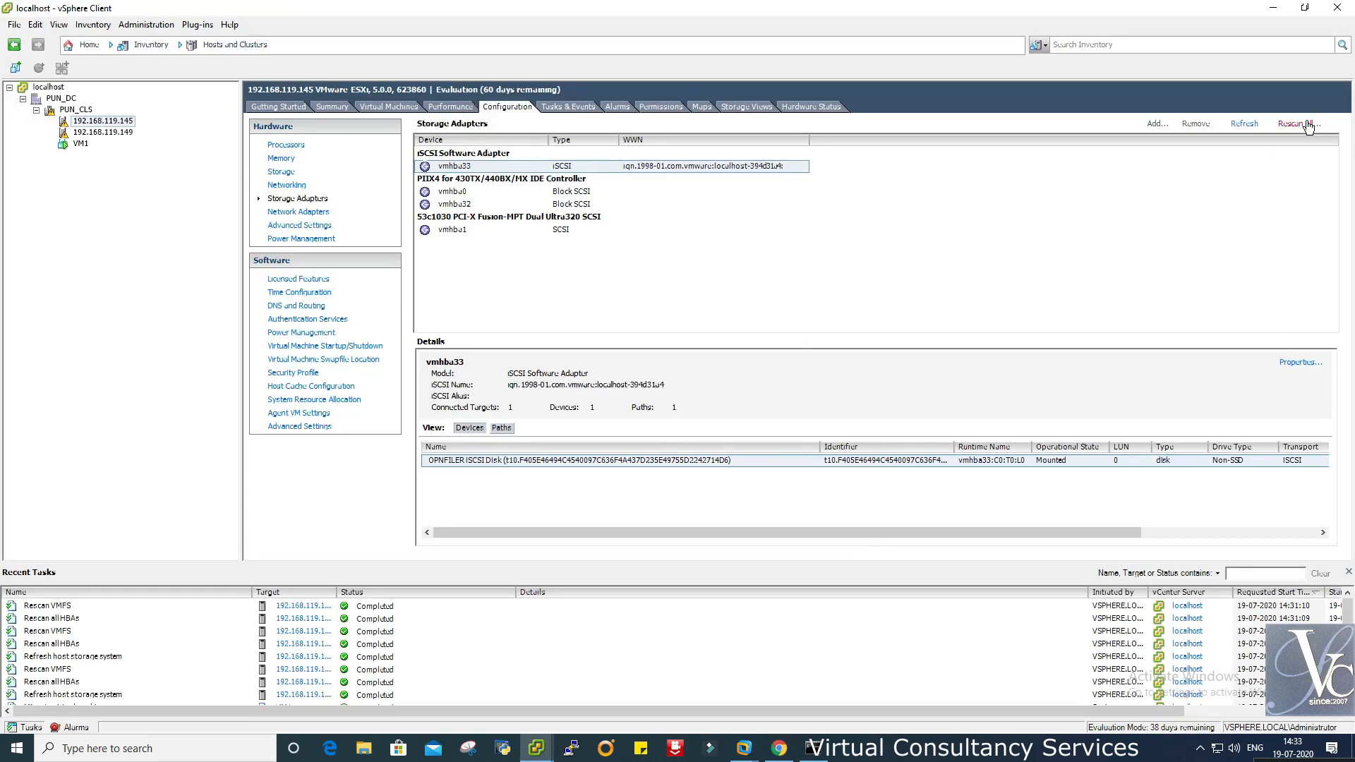
{"action": "left_click", "coordinate": [662, 453]}
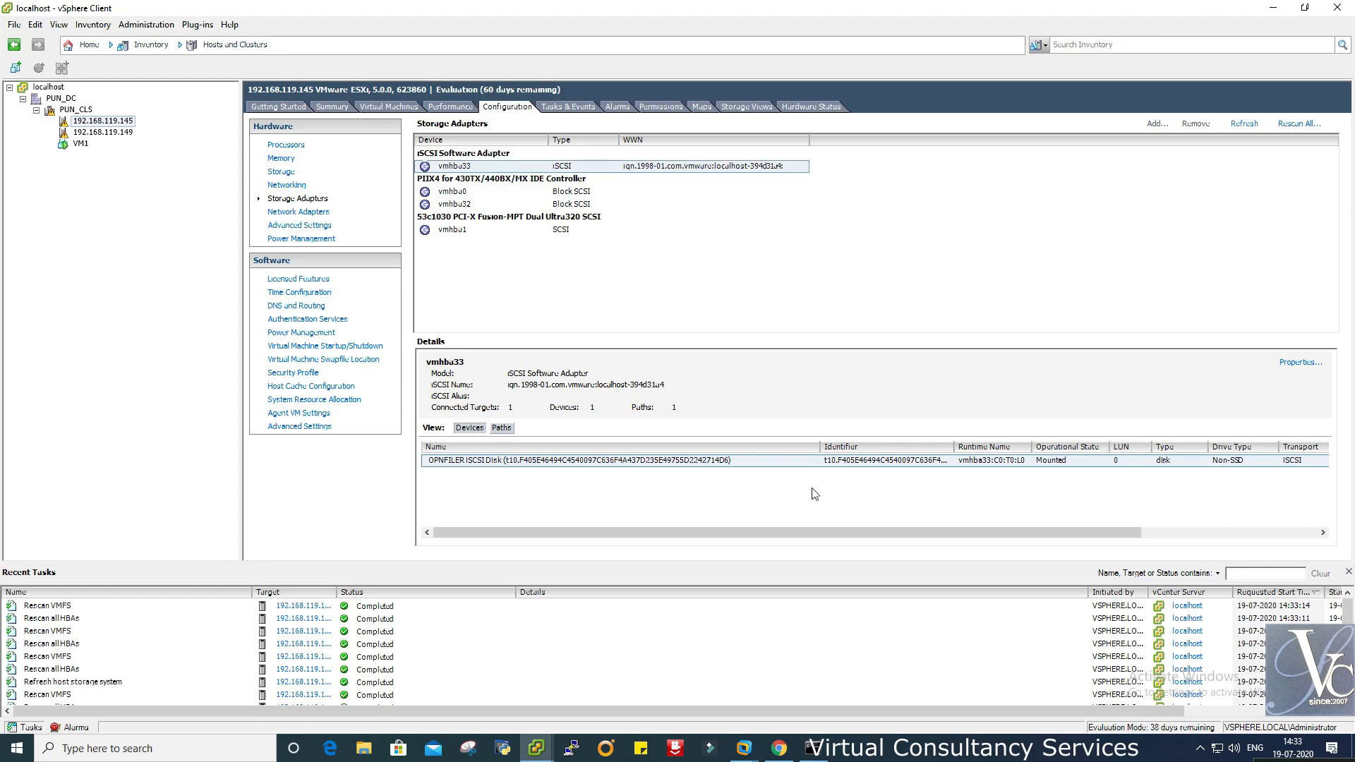
{"action": "left_click", "coordinate": [501, 428]}
{"action": "left_click", "coordinate": [470, 428]}
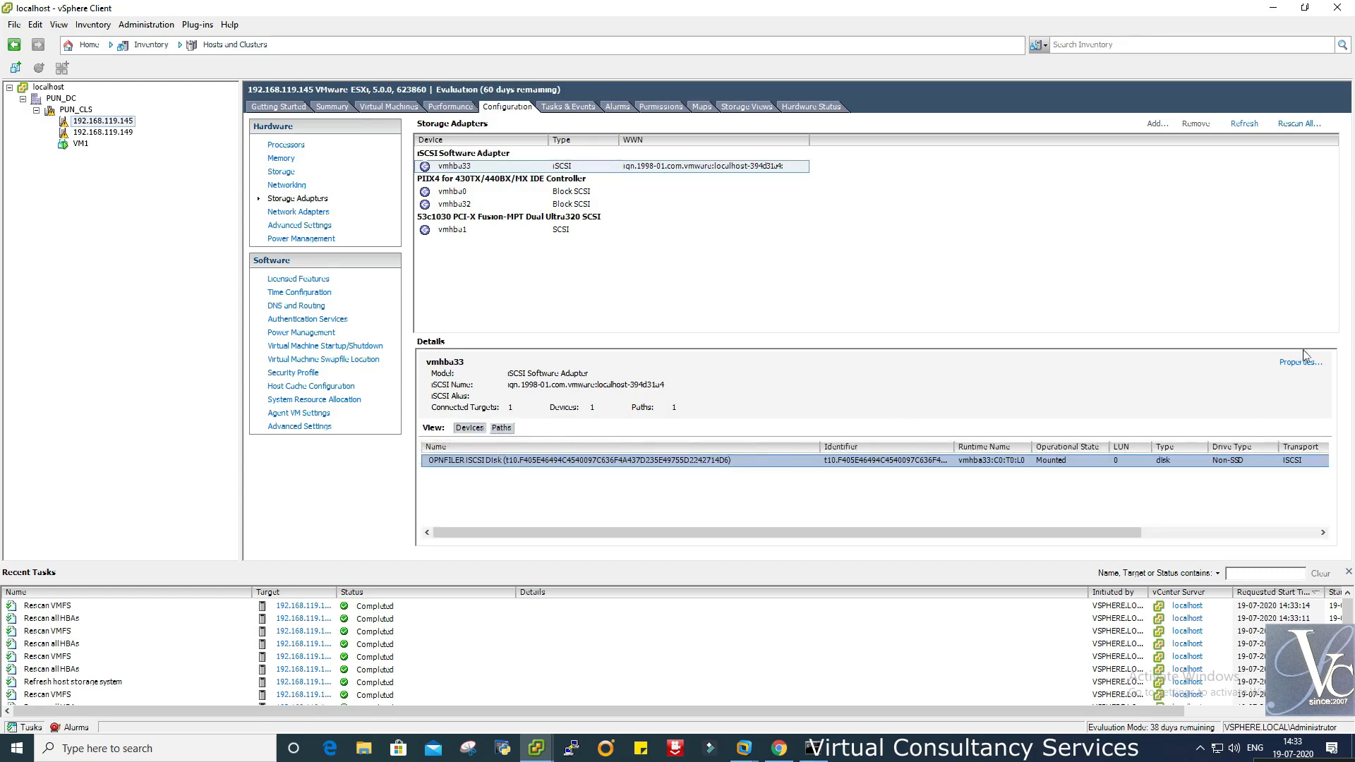
- In the iSCSI Initiator Properties, review the Dynamic Discovery send target server
{"action": "left_click", "coordinate": [1301, 363]}
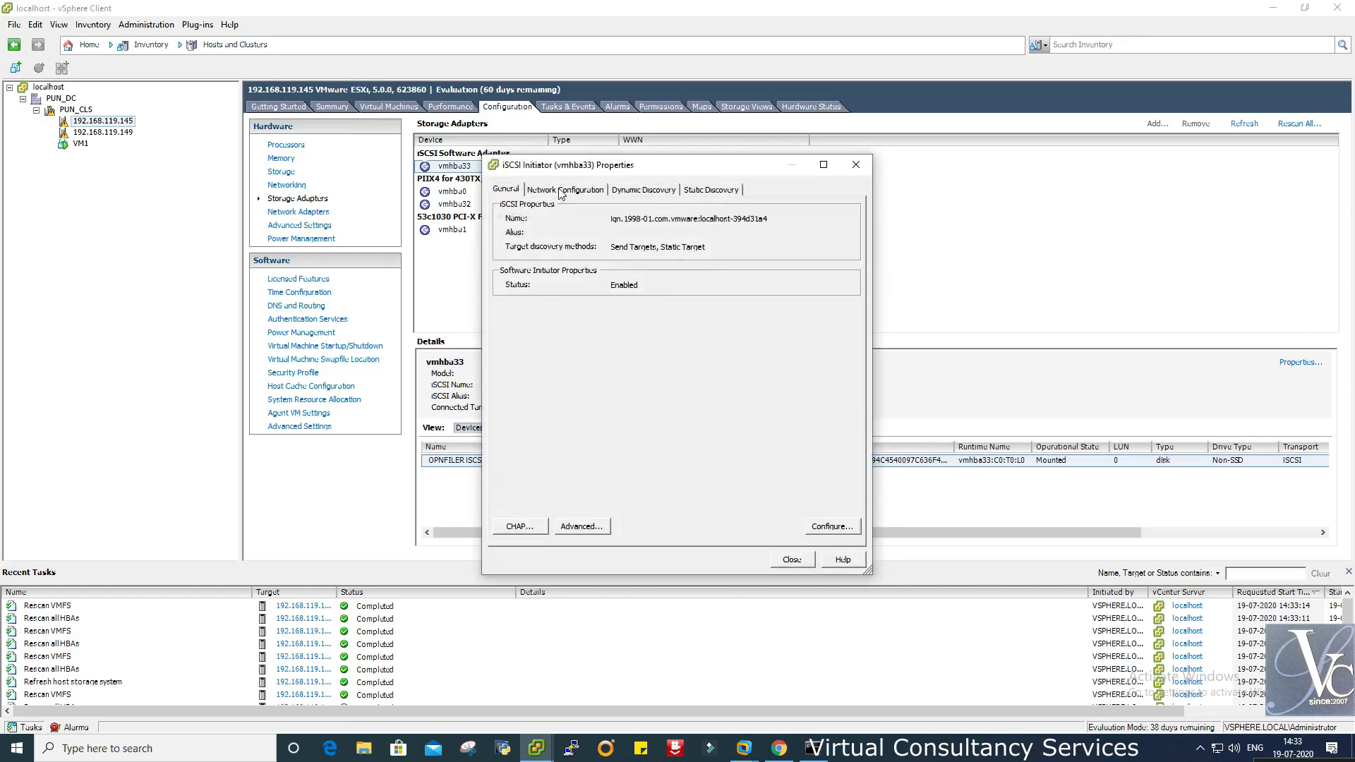
{"action": "left_click", "coordinate": [631, 190]}
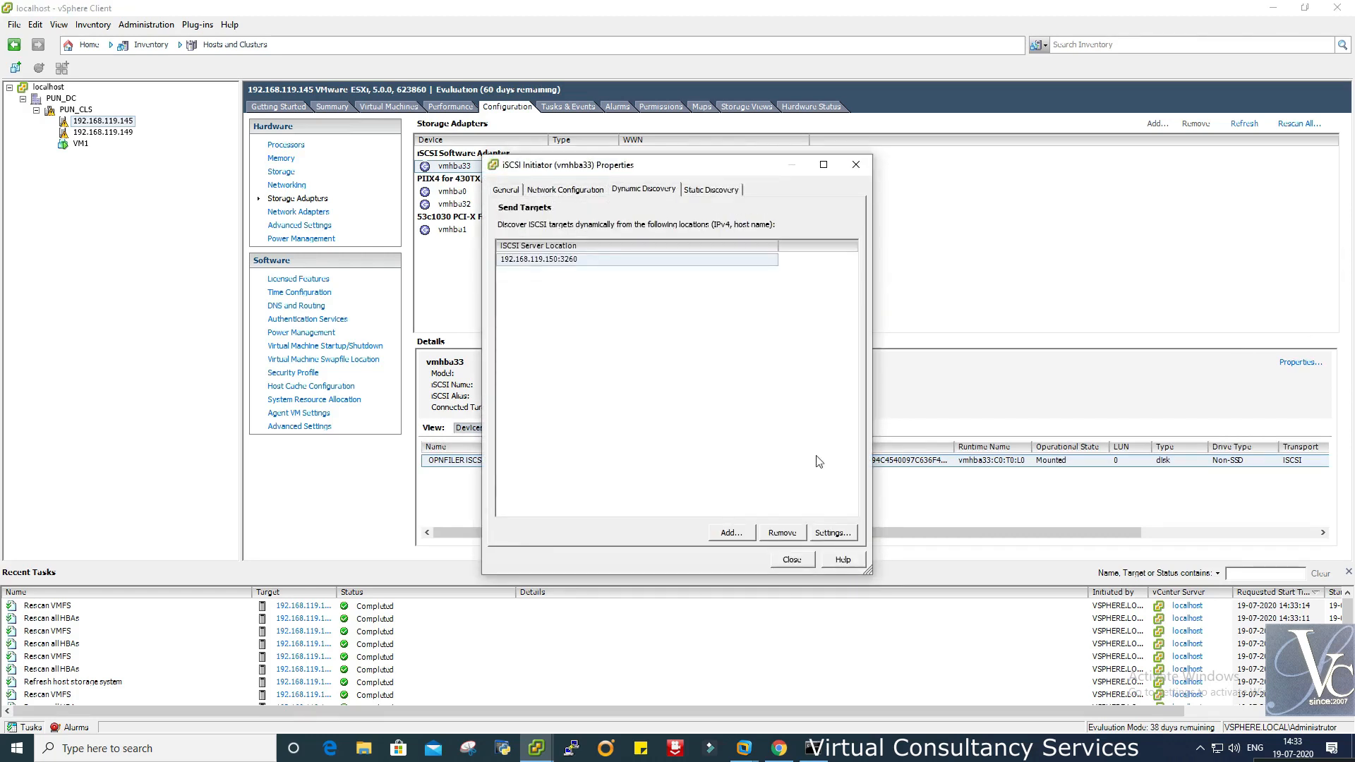
{"action": "left_click", "coordinate": [834, 533]}
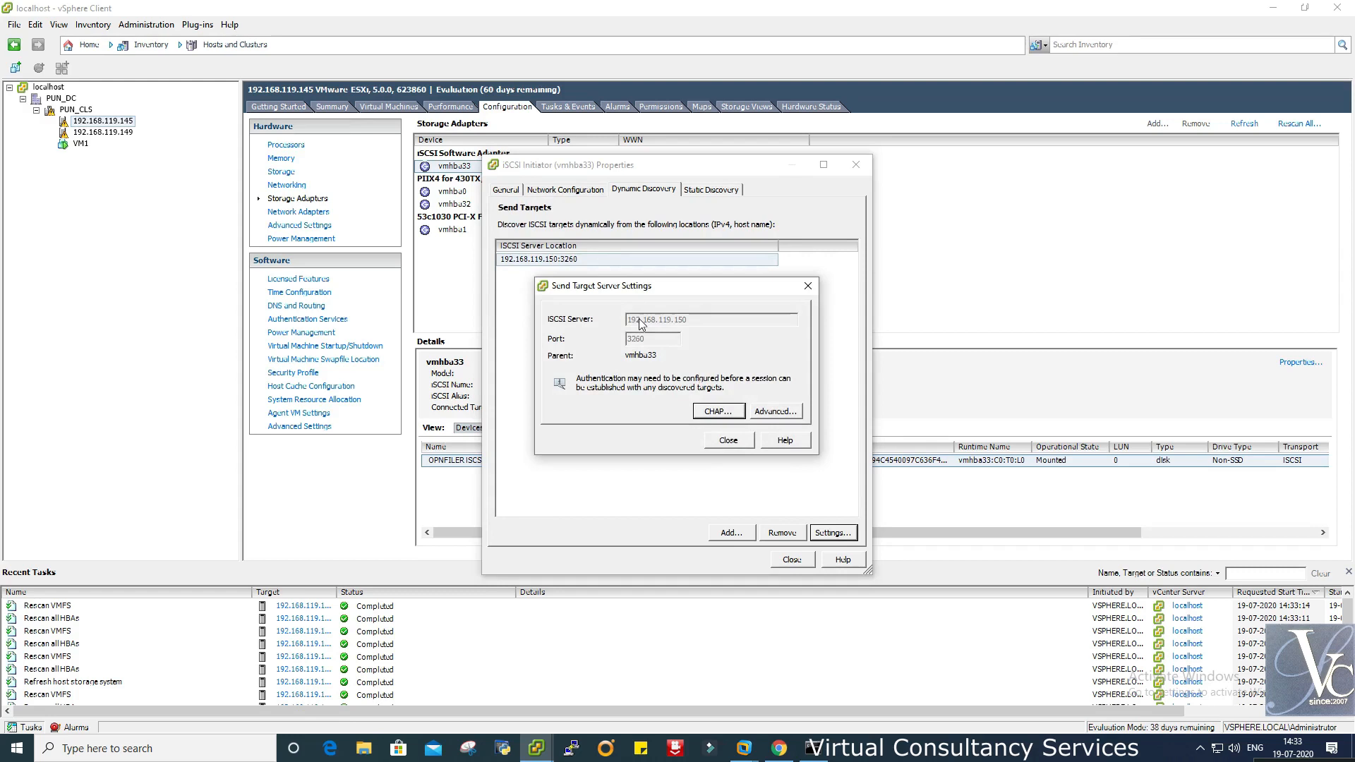
{"action": "left_click", "coordinate": [737, 440]}
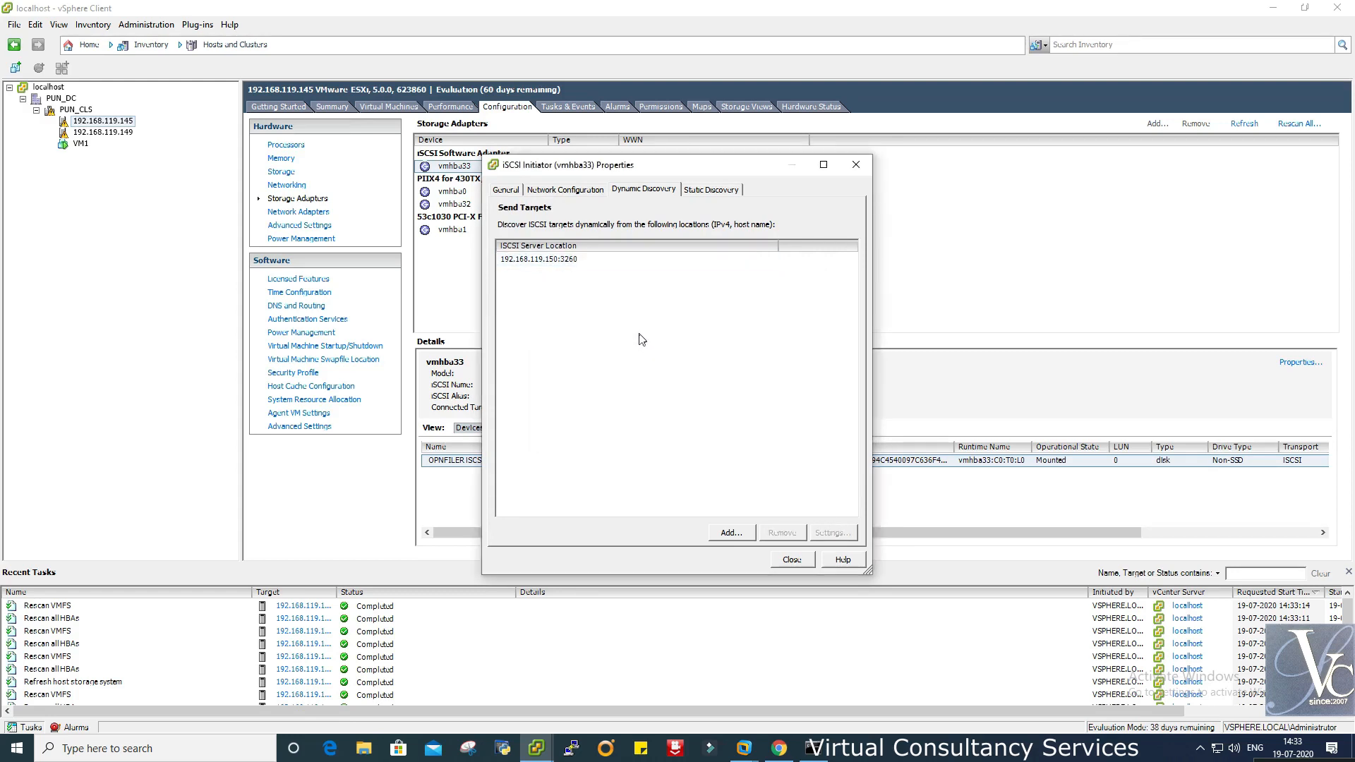
- Review the statically discovered targets, network configuration, and general initiator properties
{"action": "left_click", "coordinate": [711, 191]}
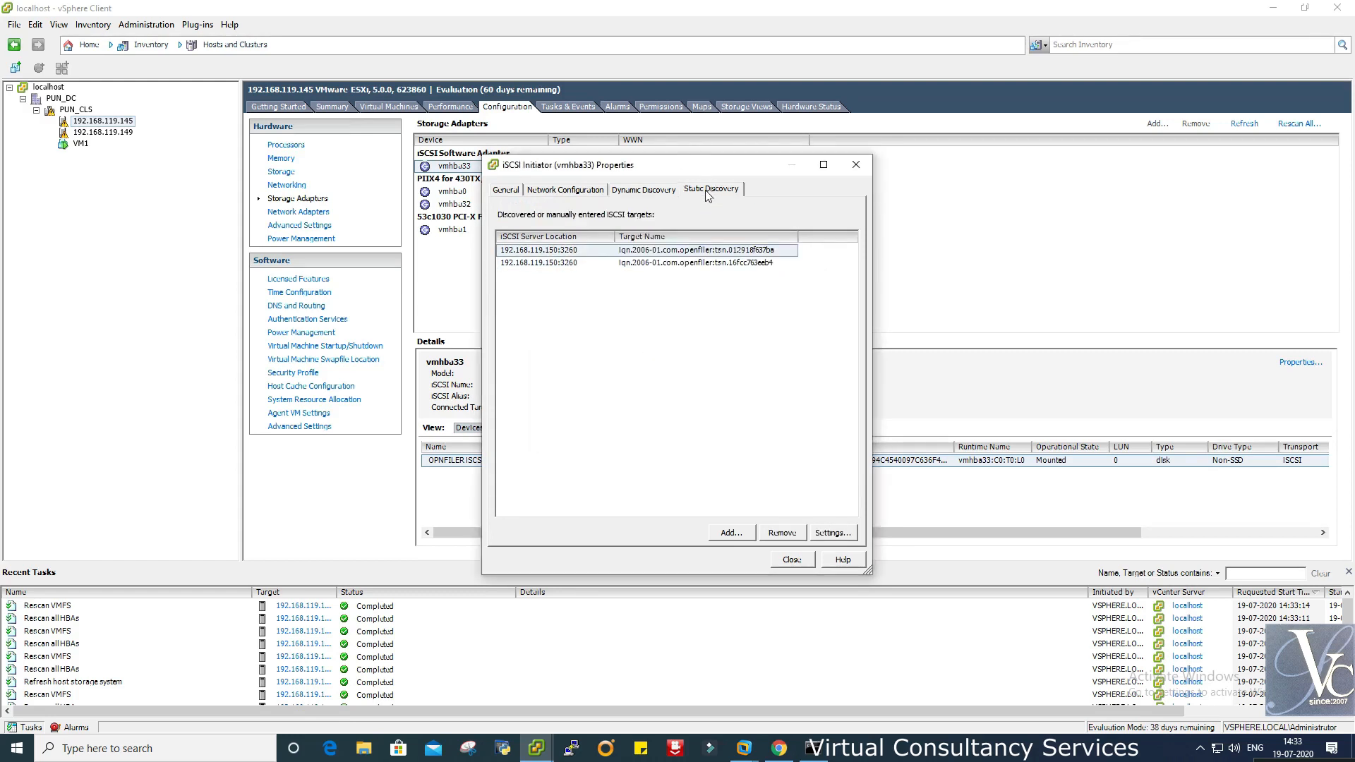
{"action": "left_click", "coordinate": [604, 264]}
{"action": "left_click", "coordinate": [604, 252]}
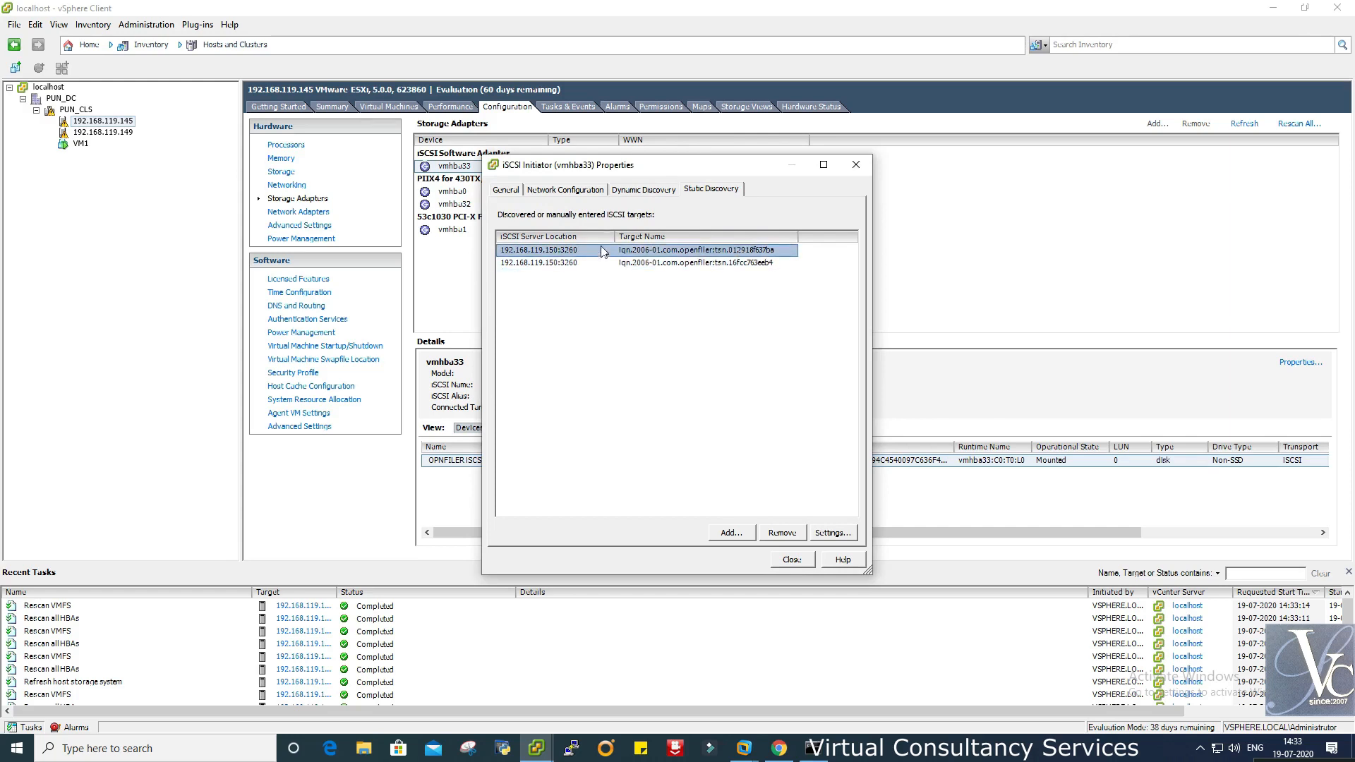
{"action": "left_click", "coordinate": [637, 192]}
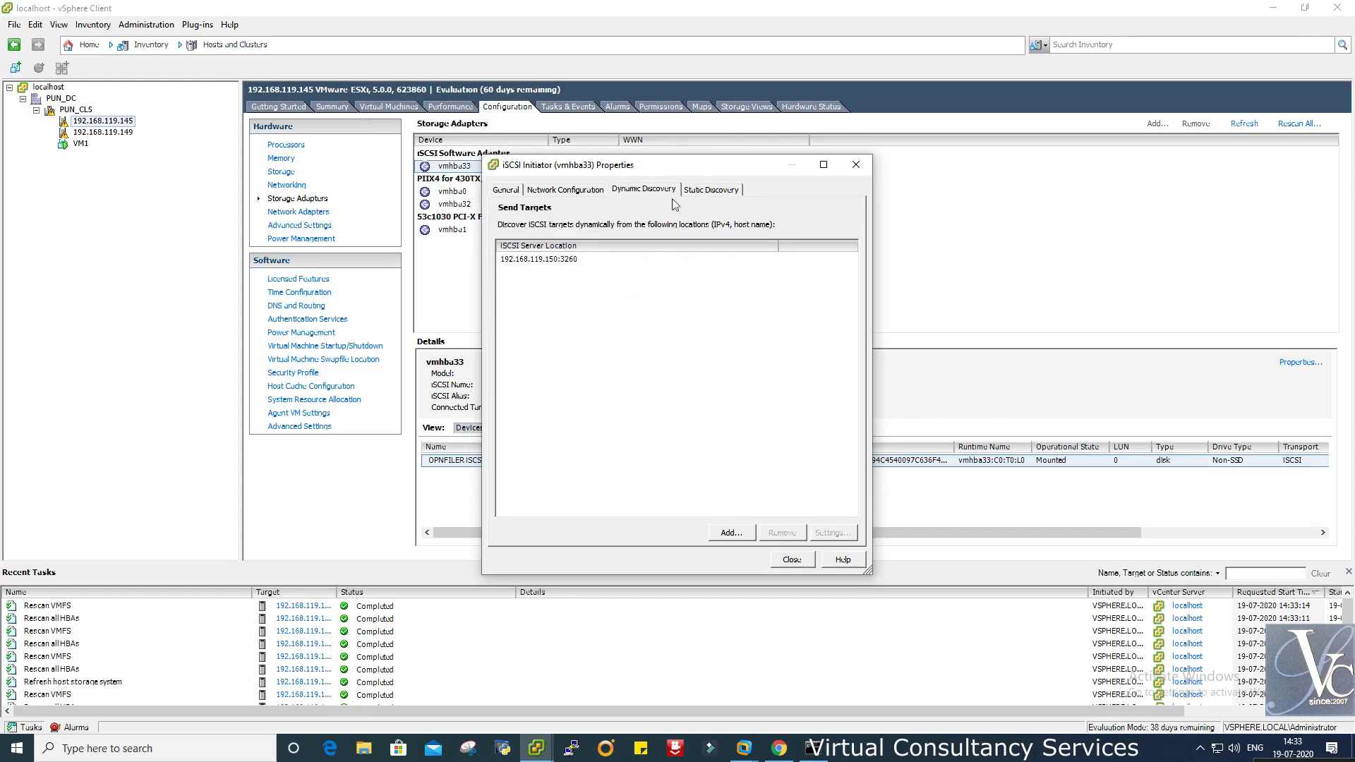
{"action": "left_click", "coordinate": [694, 192]}
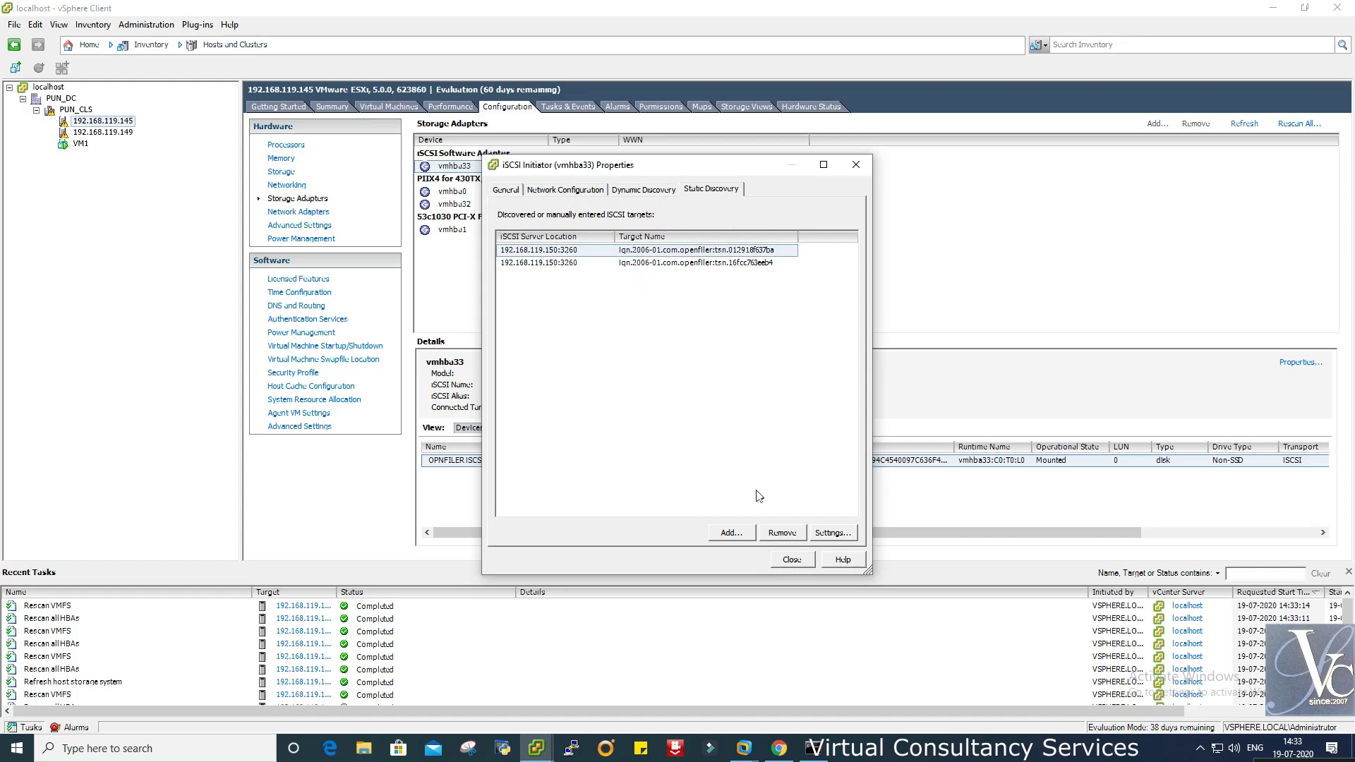
{"action": "left_click", "coordinate": [680, 265]}
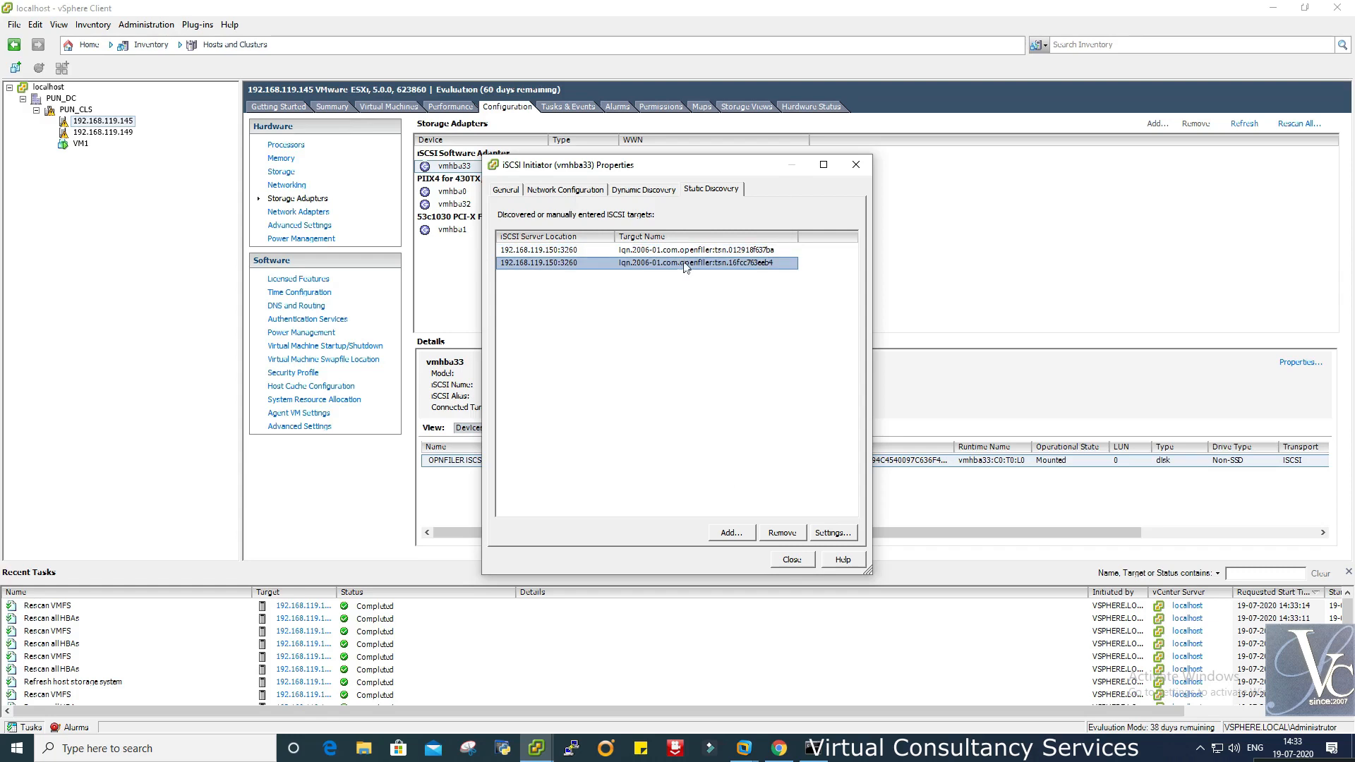
{"action": "left_click", "coordinate": [574, 197]}
{"action": "left_click", "coordinate": [497, 192]}
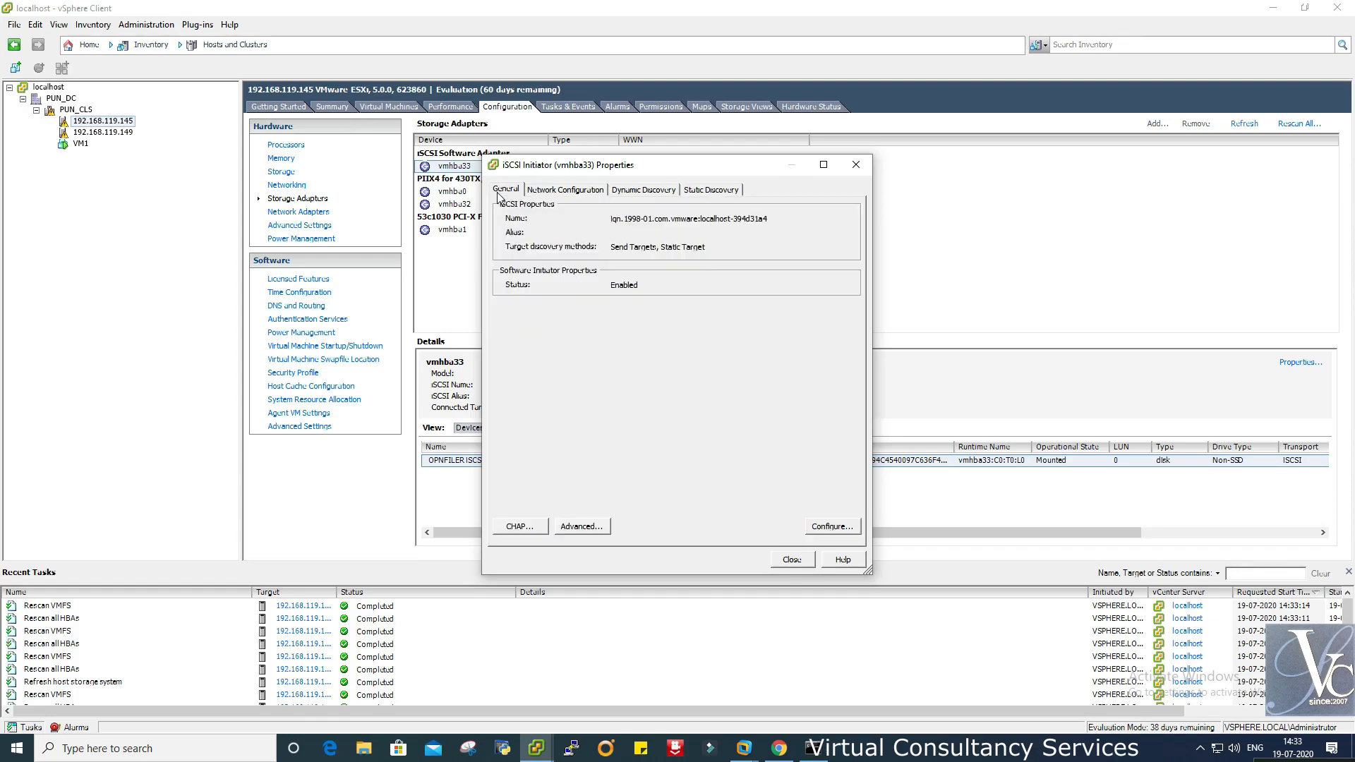
- Close the initiator properties and rescan all HBAs on host 192.168.119.145
{"action": "left_click", "coordinate": [789, 559]}
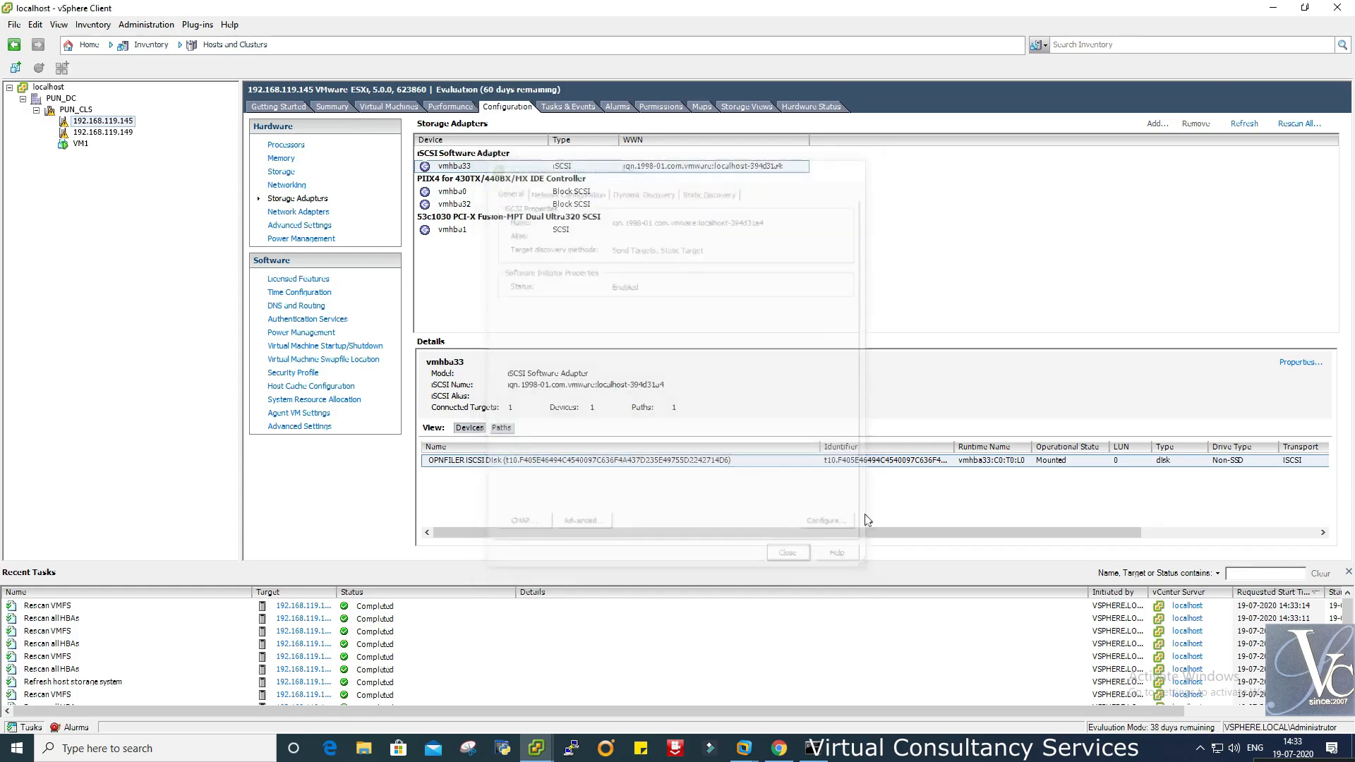
{"action": "left_click", "coordinate": [1304, 124]}
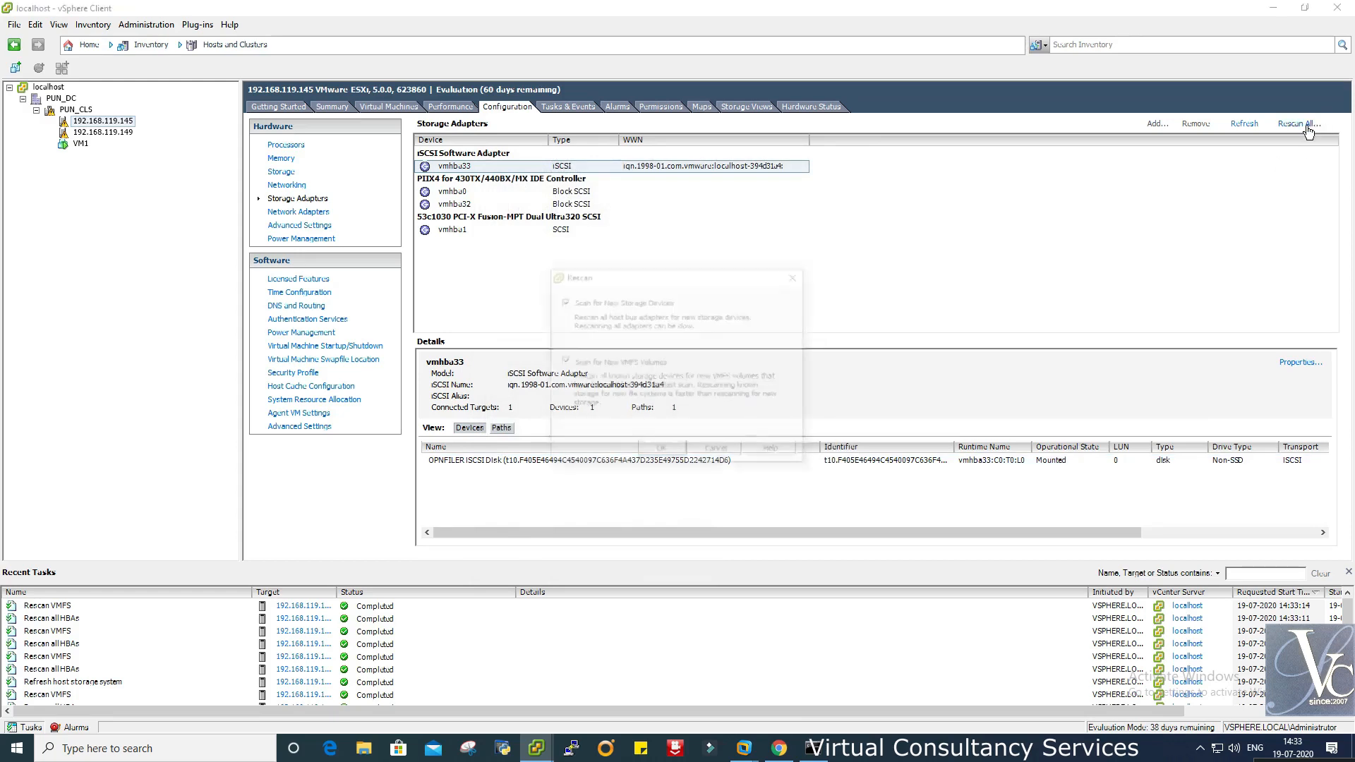
{"action": "left_click", "coordinate": [662, 452]}
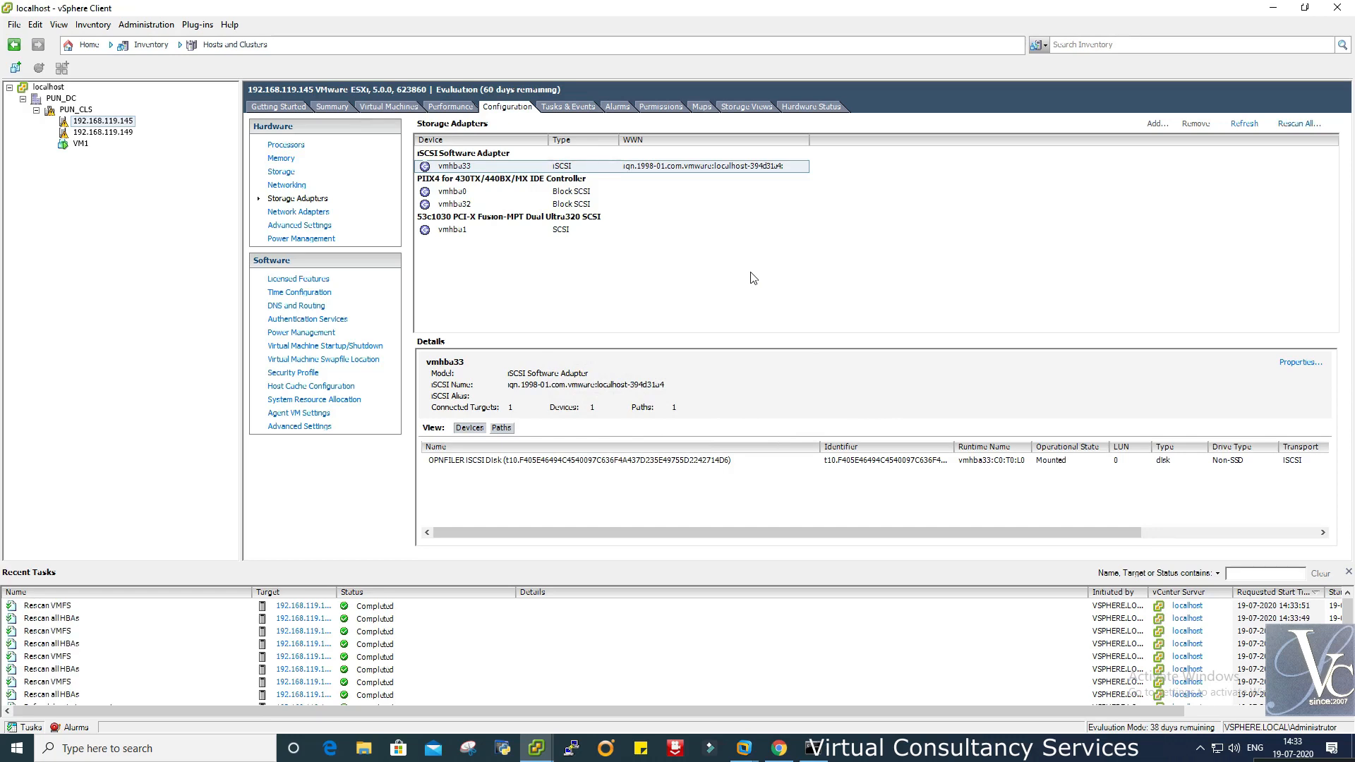
{"action": "key", "text": "alt+Tab"}
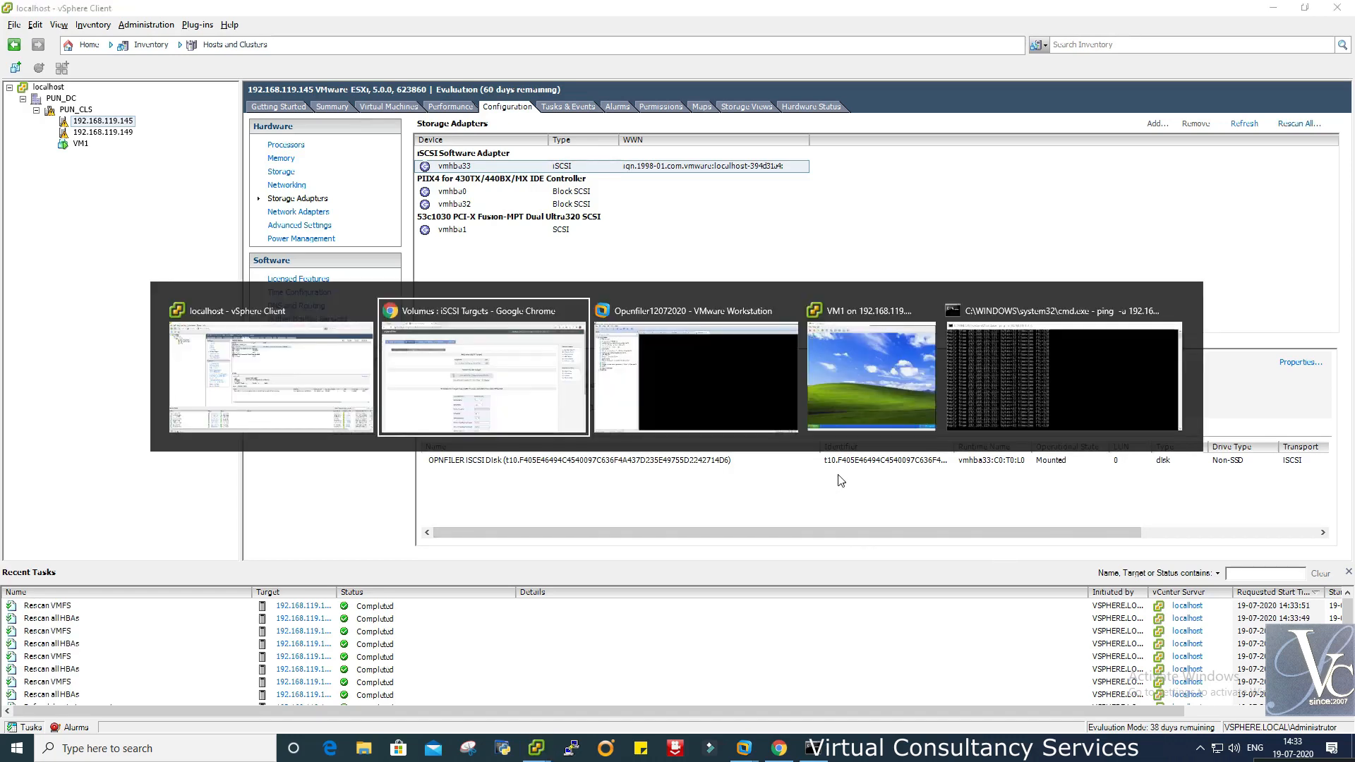
{"action": "key", "text": "alt+Tab"}
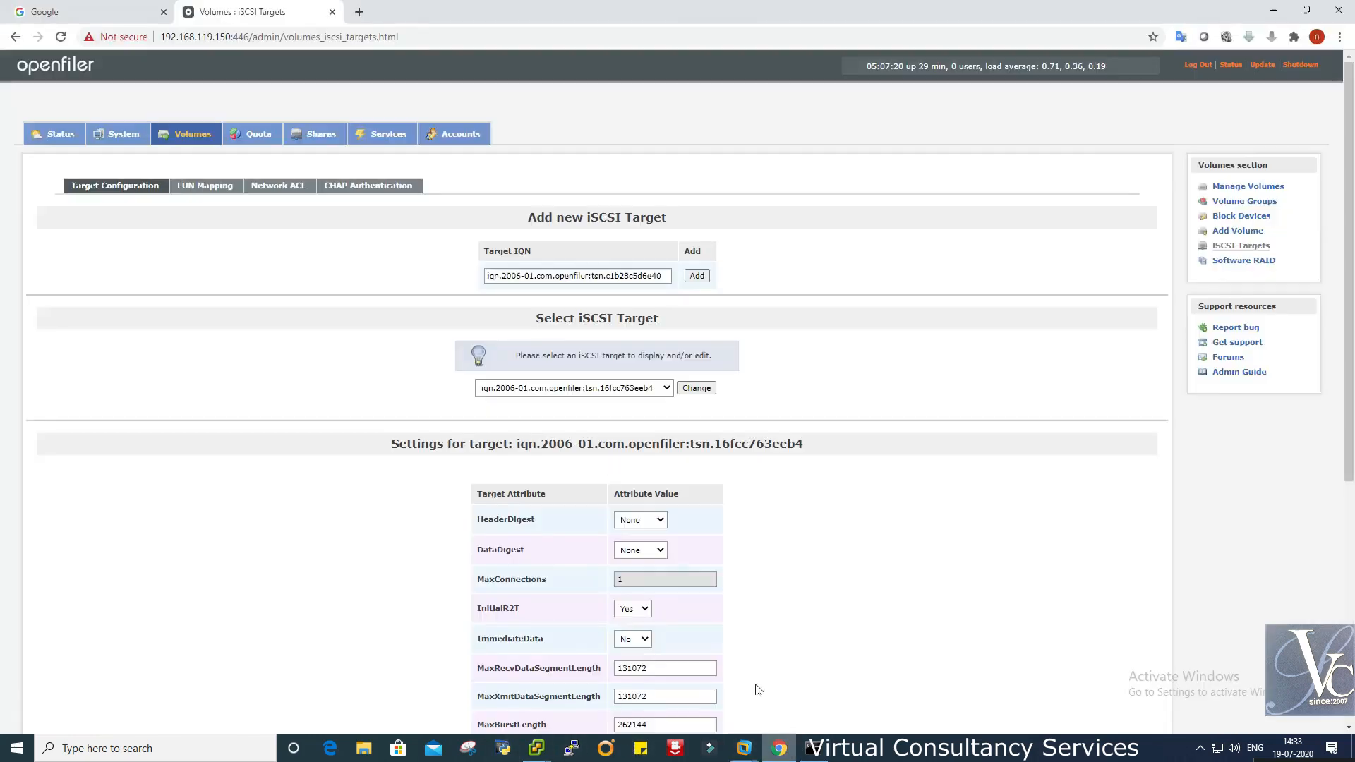
- Map volumes ni18072020 and ISCSI to target tsn.16fcc763eeb4 as LUN 0 and 1 with blockio
{"action": "left_click", "coordinate": [780, 748]}
{"action": "left_click", "coordinate": [207, 189]}
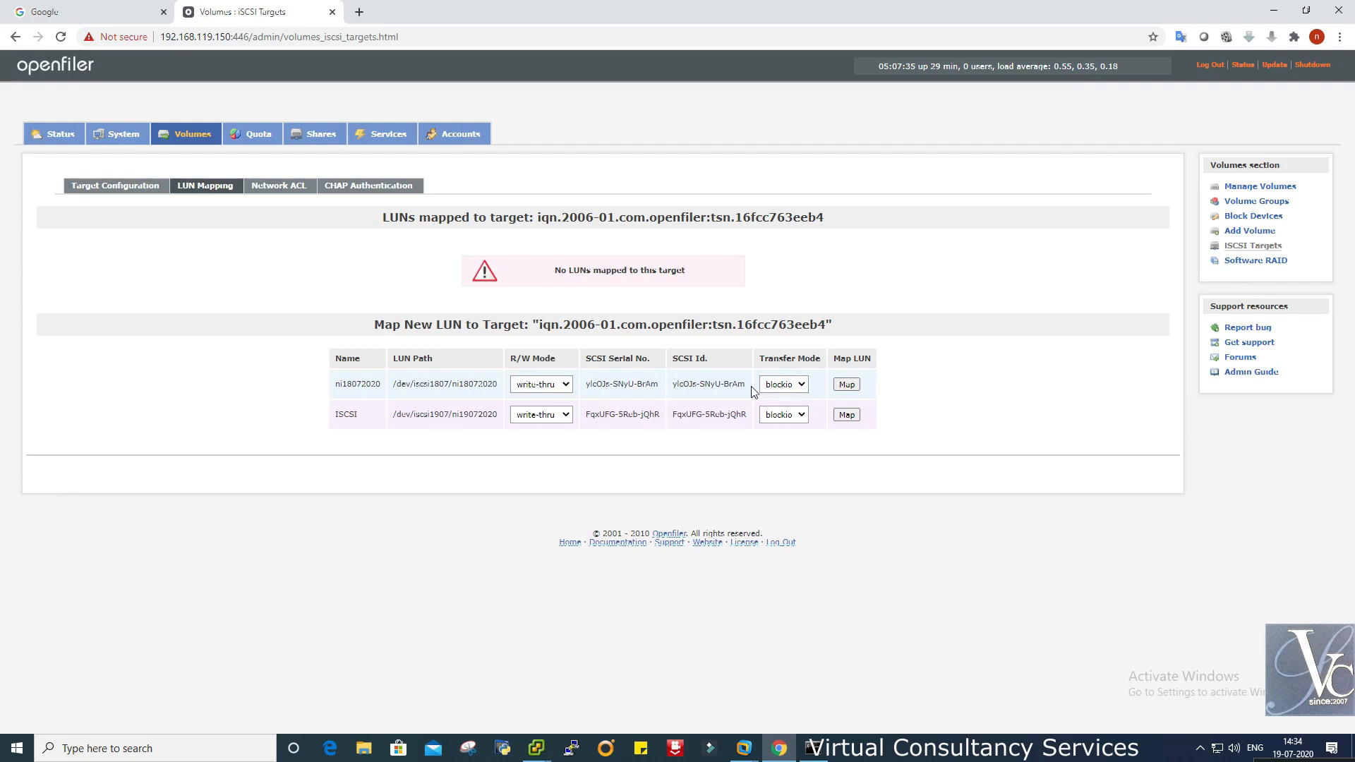
{"action": "left_click", "coordinate": [805, 386]}
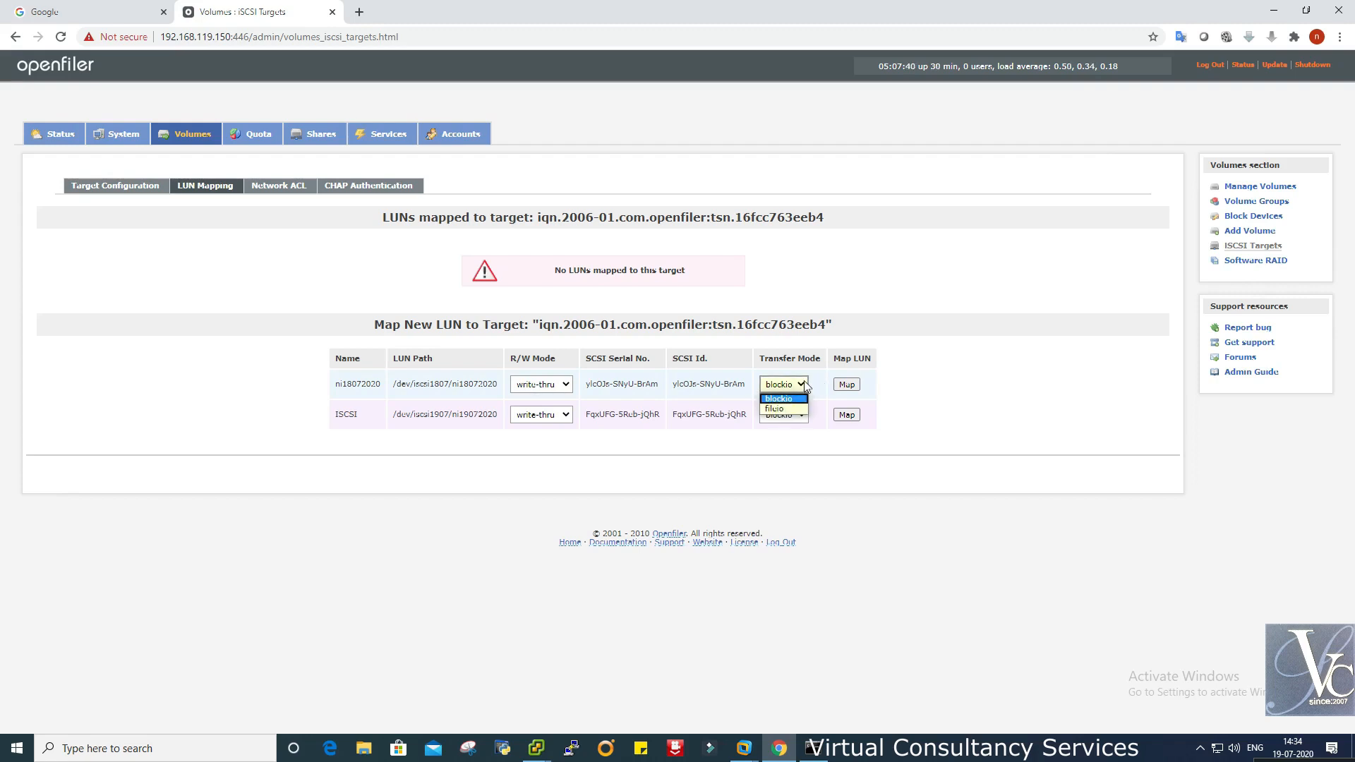
{"action": "left_click", "coordinate": [805, 387]}
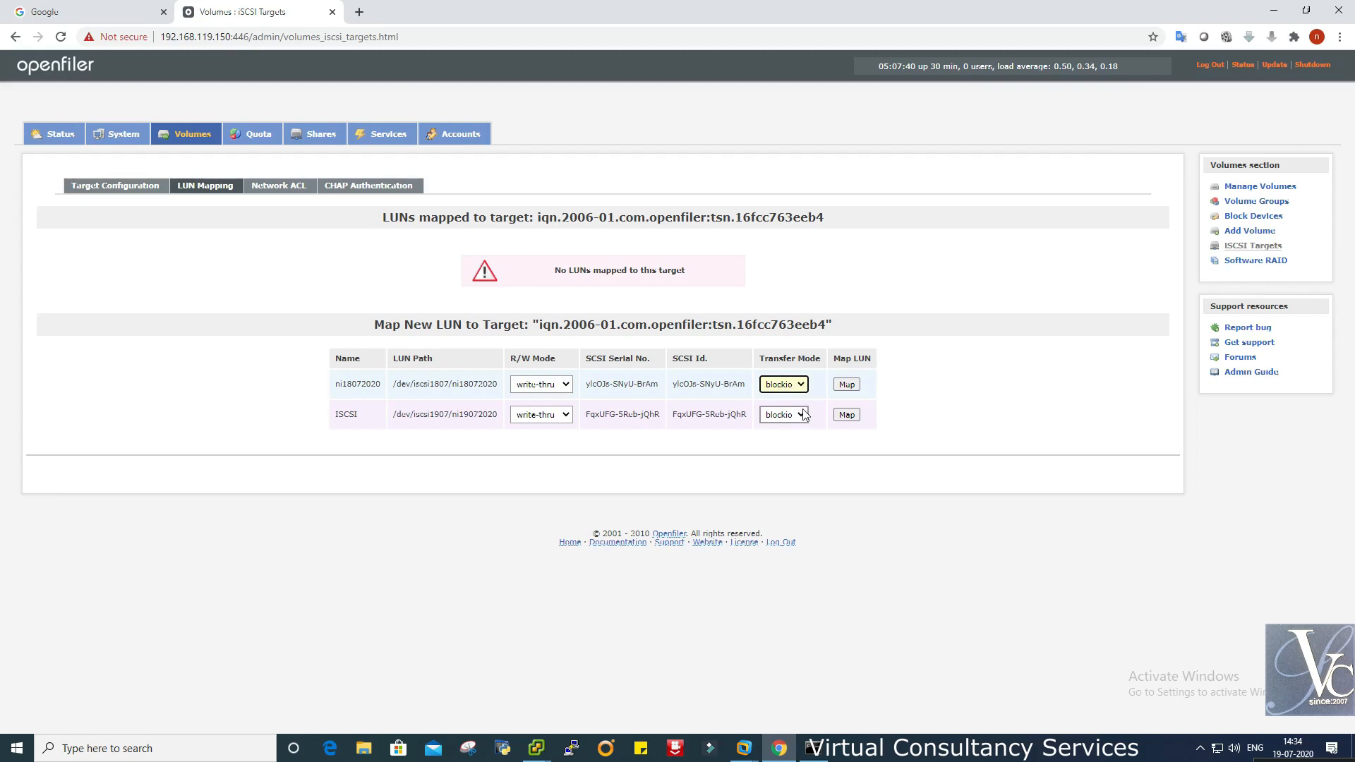
{"action": "left_click", "coordinate": [671, 452]}
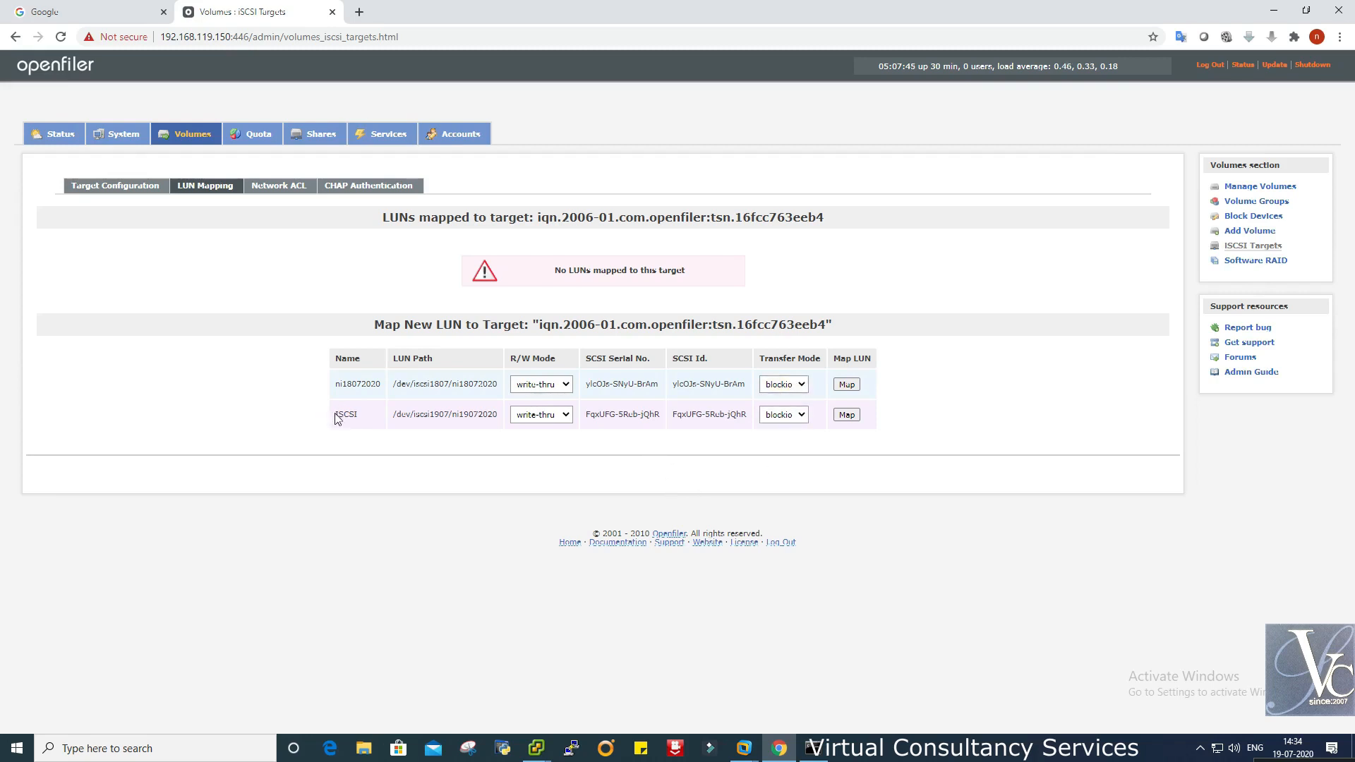
{"action": "left_click", "coordinate": [848, 385]}
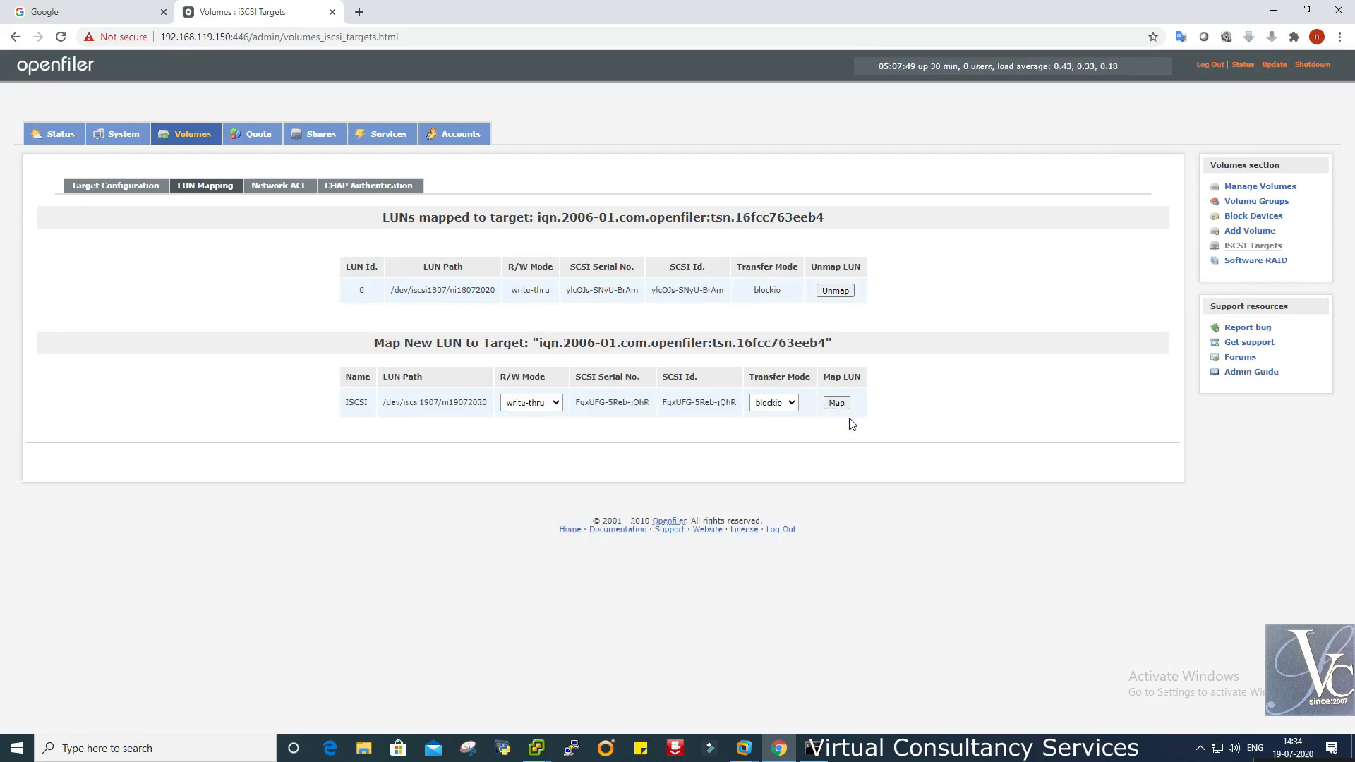
{"action": "left_click", "coordinate": [845, 406]}
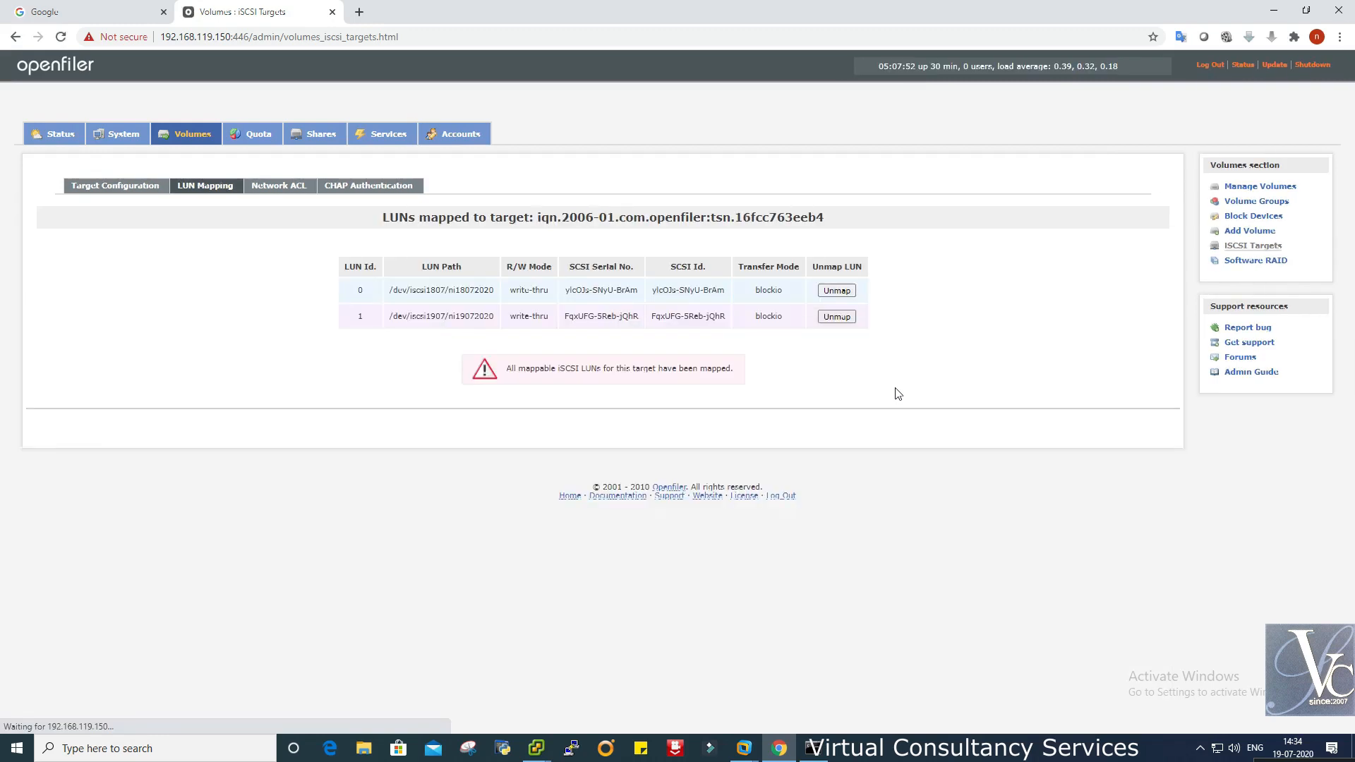
- Allow network 192.168.119.0 in the target's Network ACL and save, then review CHAP settings
{"action": "left_click", "coordinate": [291, 188]}
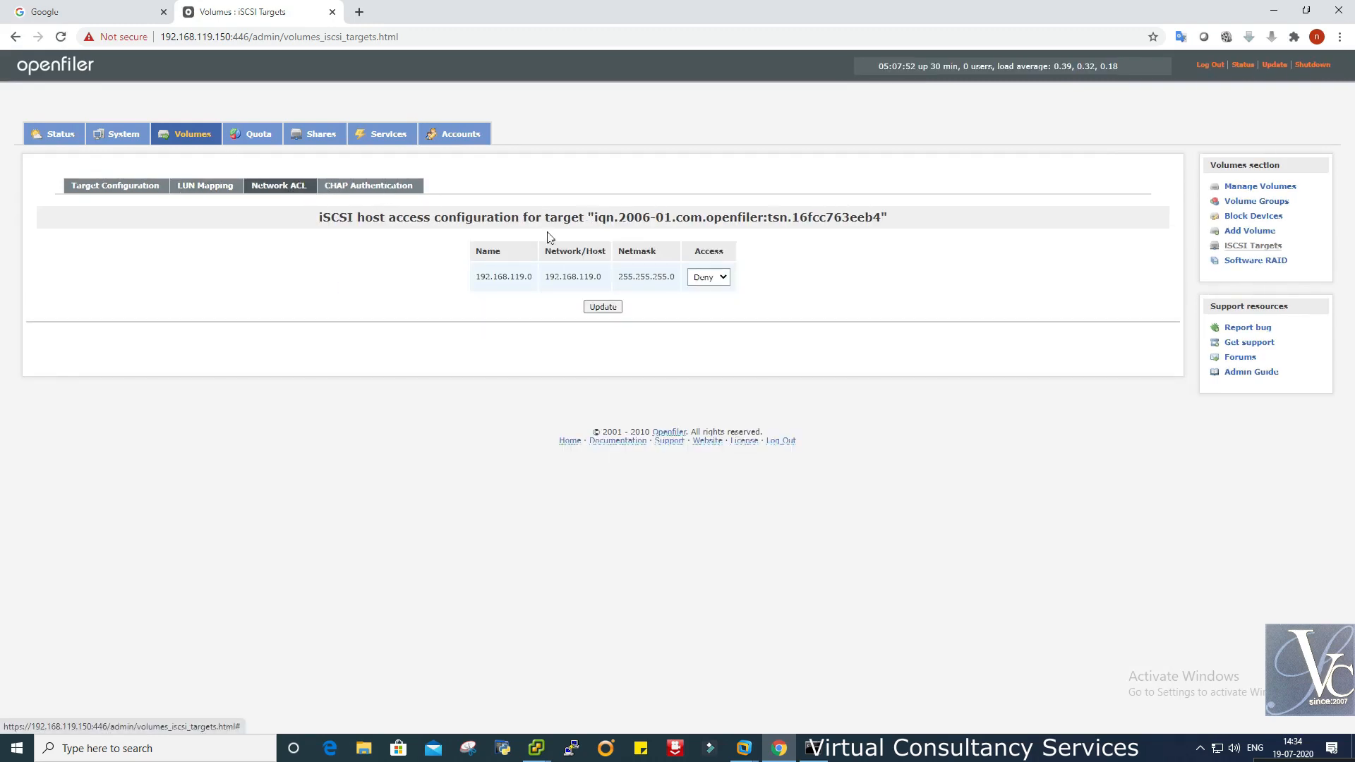
{"action": "left_click", "coordinate": [708, 278]}
{"action": "left_click", "coordinate": [709, 301]}
{"action": "left_click", "coordinate": [601, 309]}
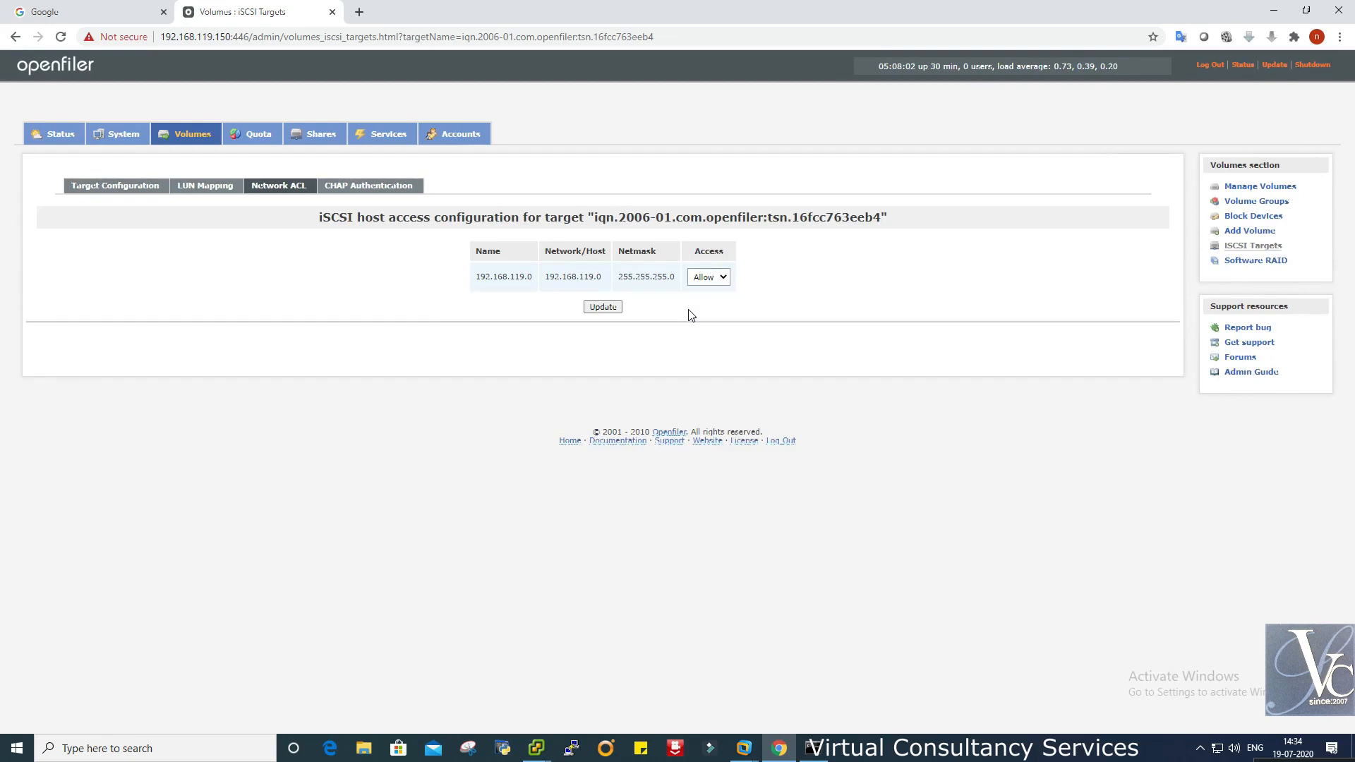
{"action": "left_click", "coordinate": [375, 187]}
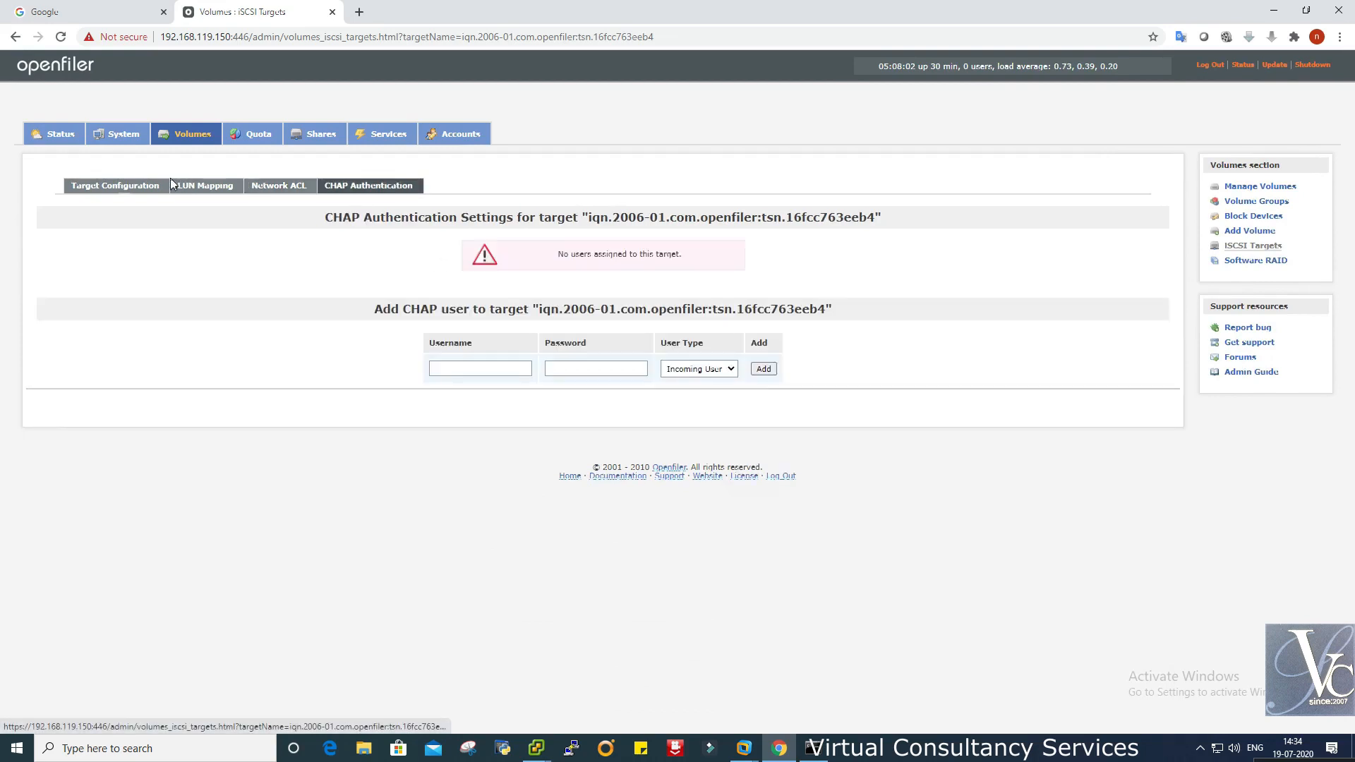
{"action": "left_click", "coordinate": [106, 187]}
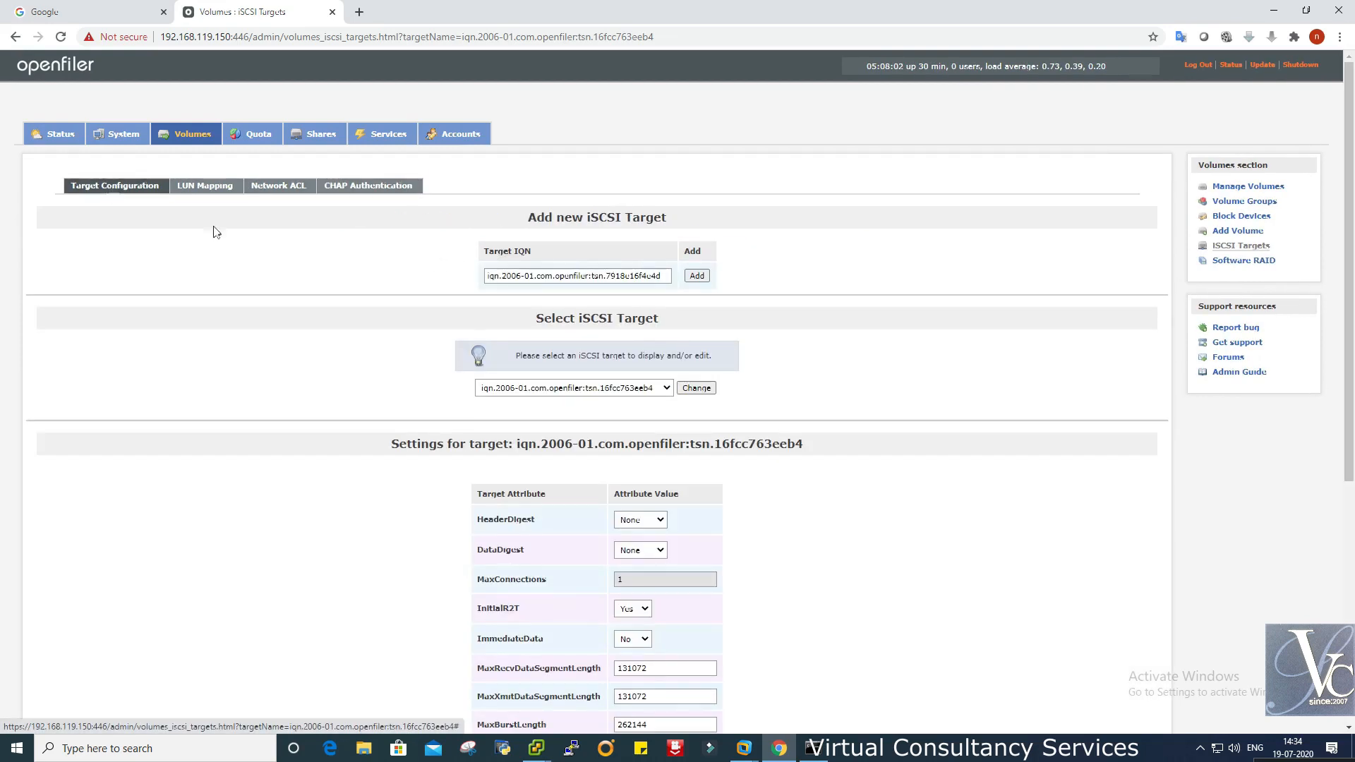
{"action": "scroll", "coordinate": [800, 441], "scroll_direction": "down", "scroll_amount": 2}
{"action": "scroll", "coordinate": [800, 441], "scroll_direction": "down", "scroll_amount": 4}
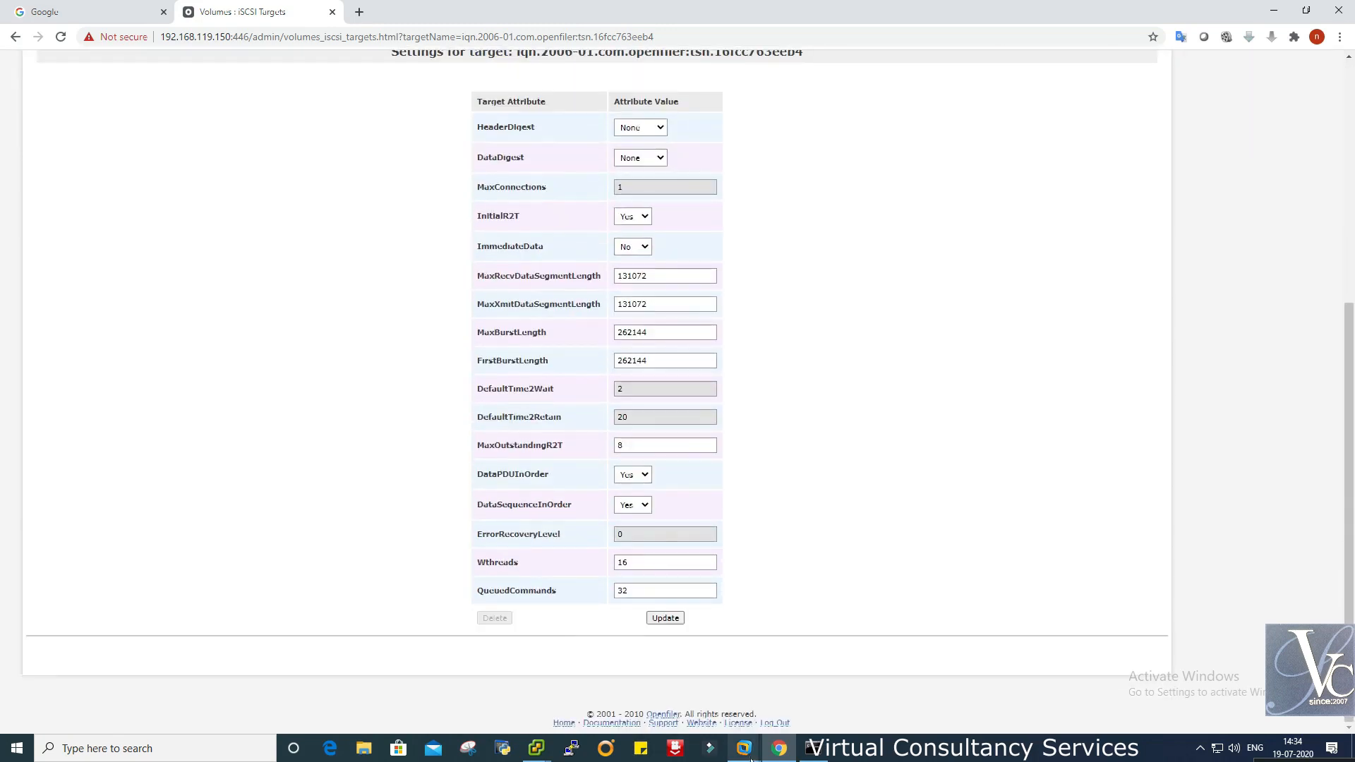
- Rescan all storage adapters and select the newly found second OPENFILER iSCSI disk at LUN 1
{"action": "mouse_move", "coordinate": [544, 747]}
{"action": "left_click", "coordinate": [473, 703]}
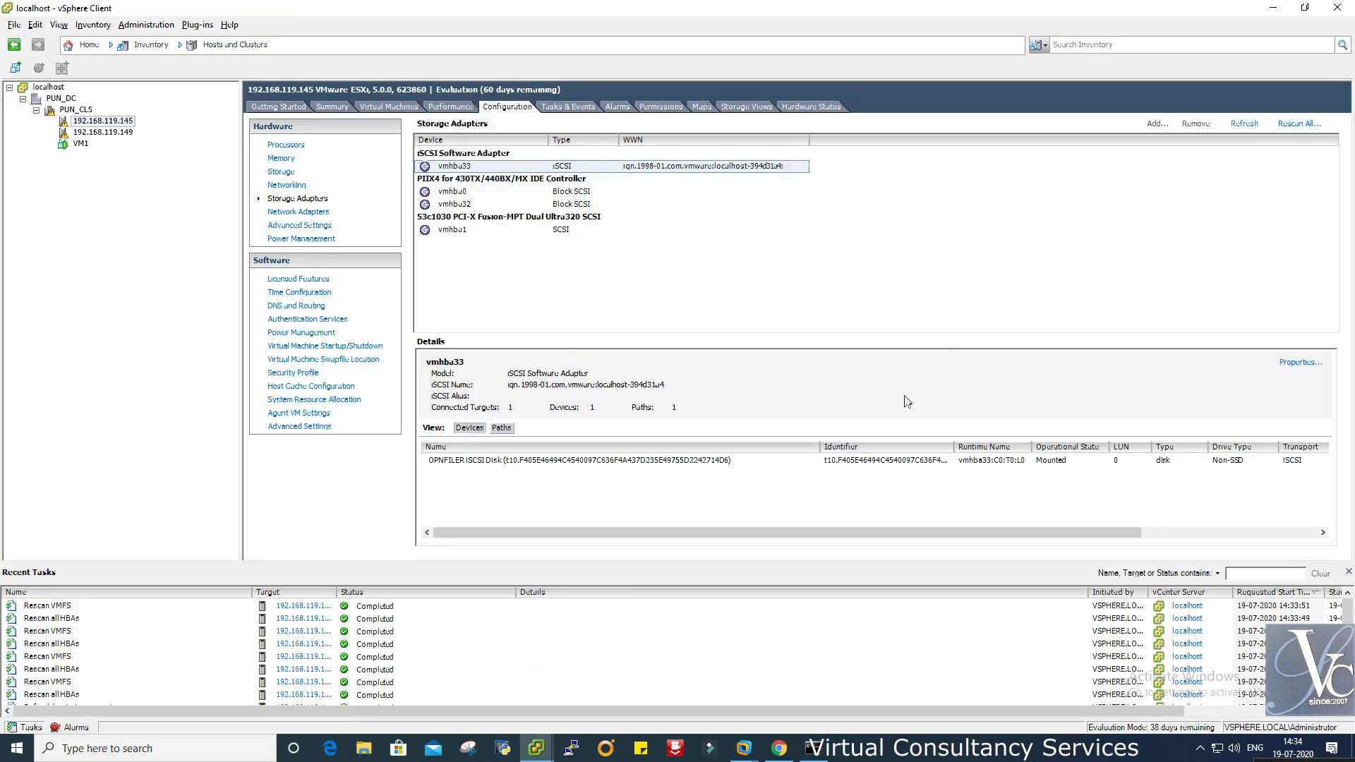
{"action": "left_click", "coordinate": [1295, 125]}
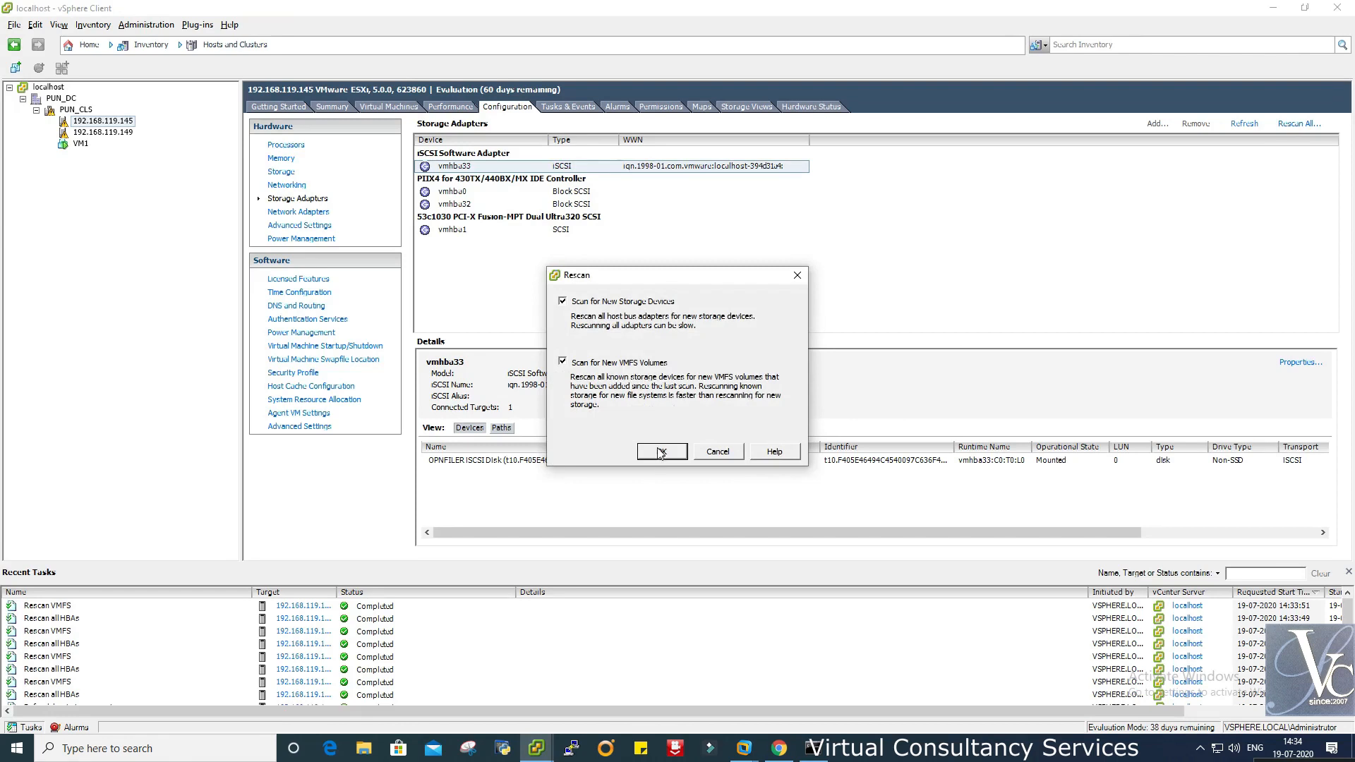
{"action": "left_click", "coordinate": [661, 453]}
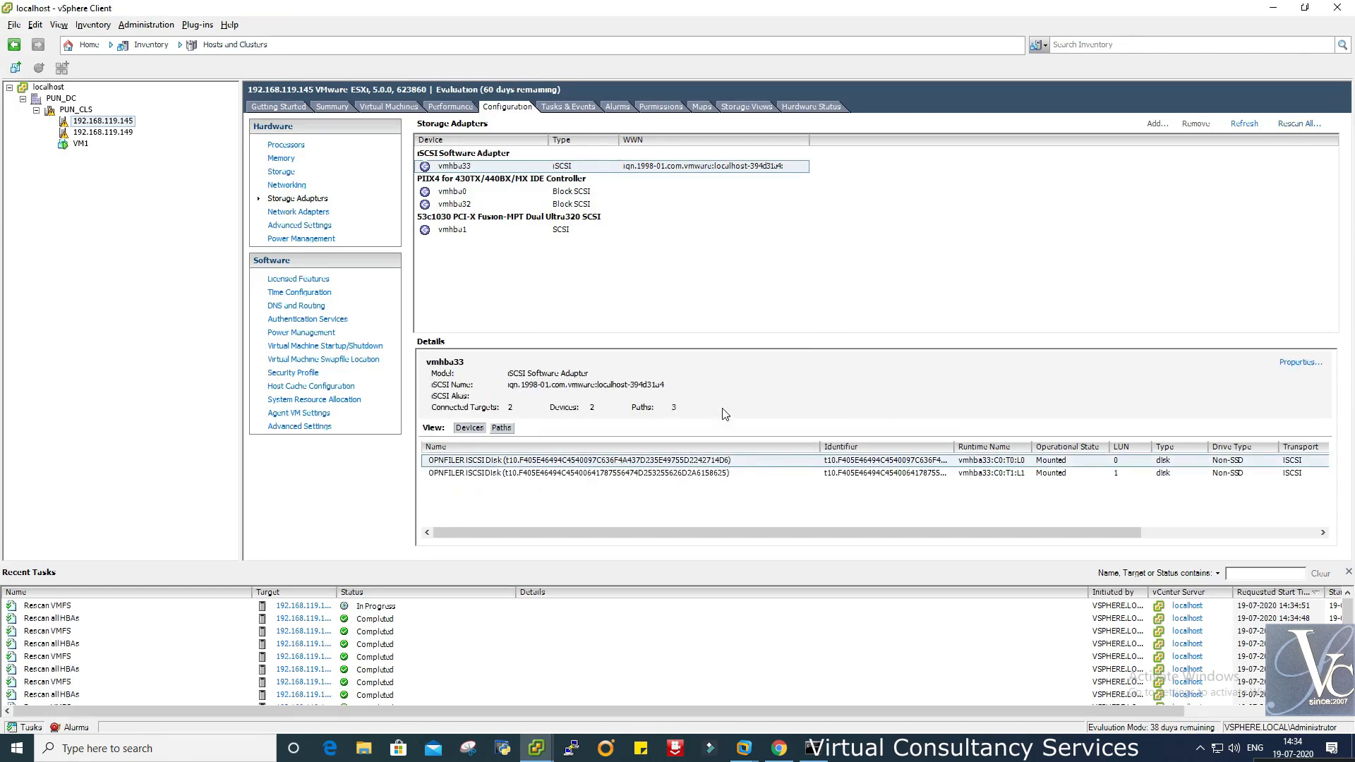
{"action": "left_click", "coordinate": [824, 478]}
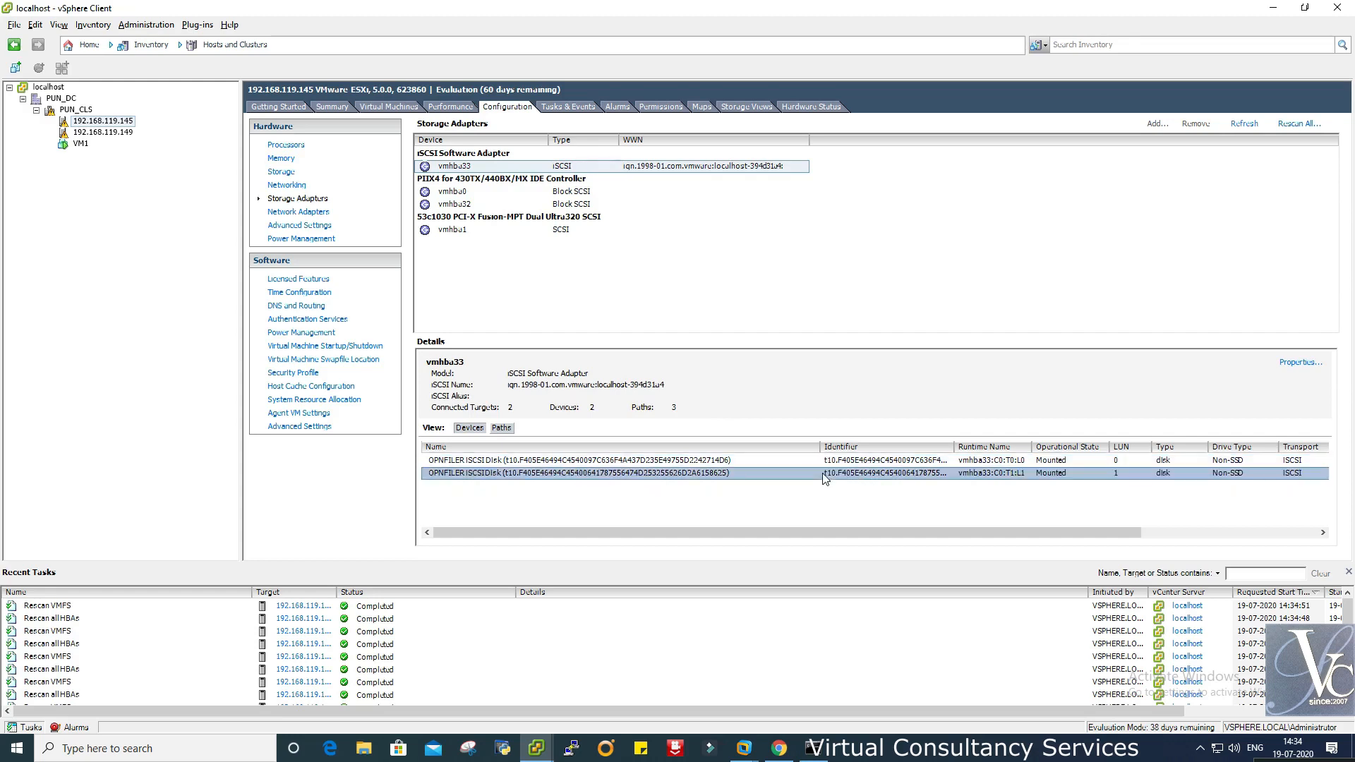
{"action": "left_click", "coordinate": [779, 748]}
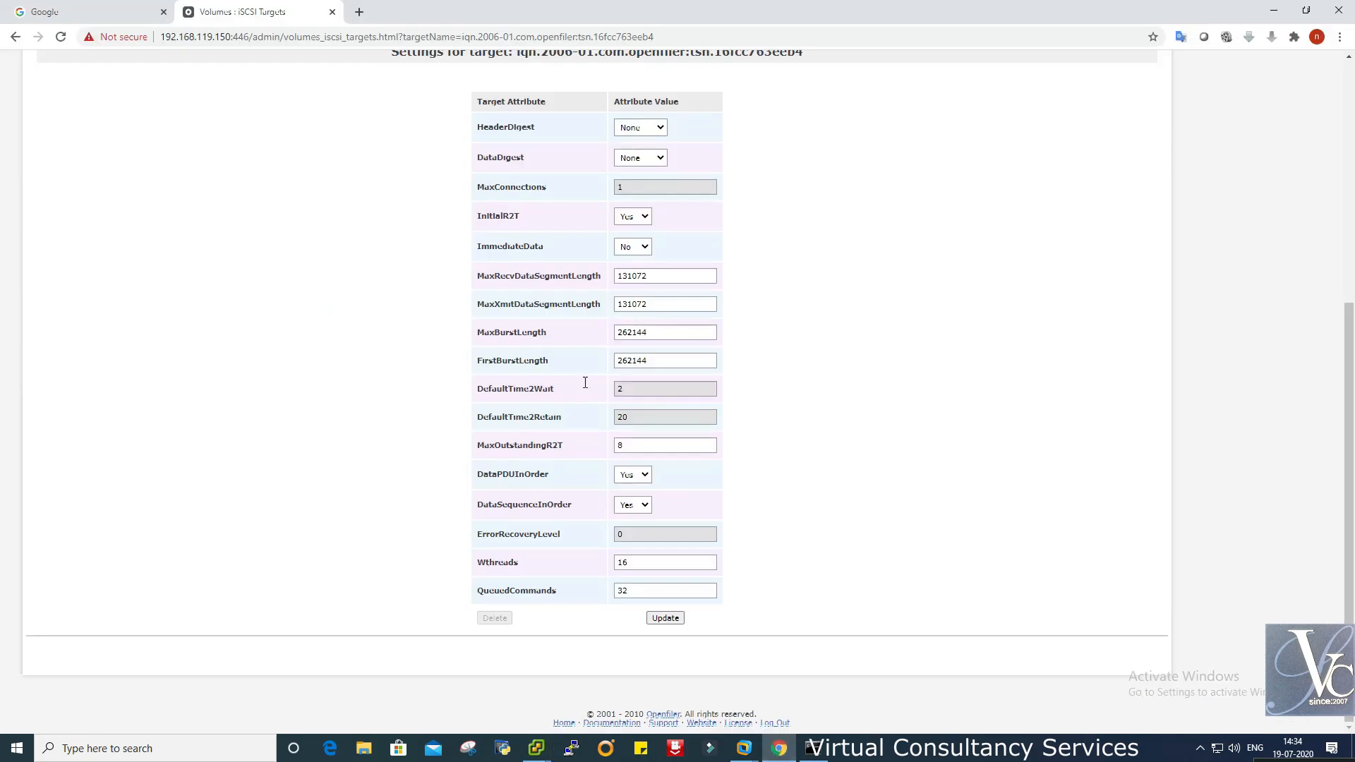
- Confirm in Openfiler's LUN Mapping that ni18072020 is LUN 0 and ni19072020 is LUN 1
{"action": "scroll", "coordinate": [855, 369], "scroll_direction": "up", "scroll_amount": 7}
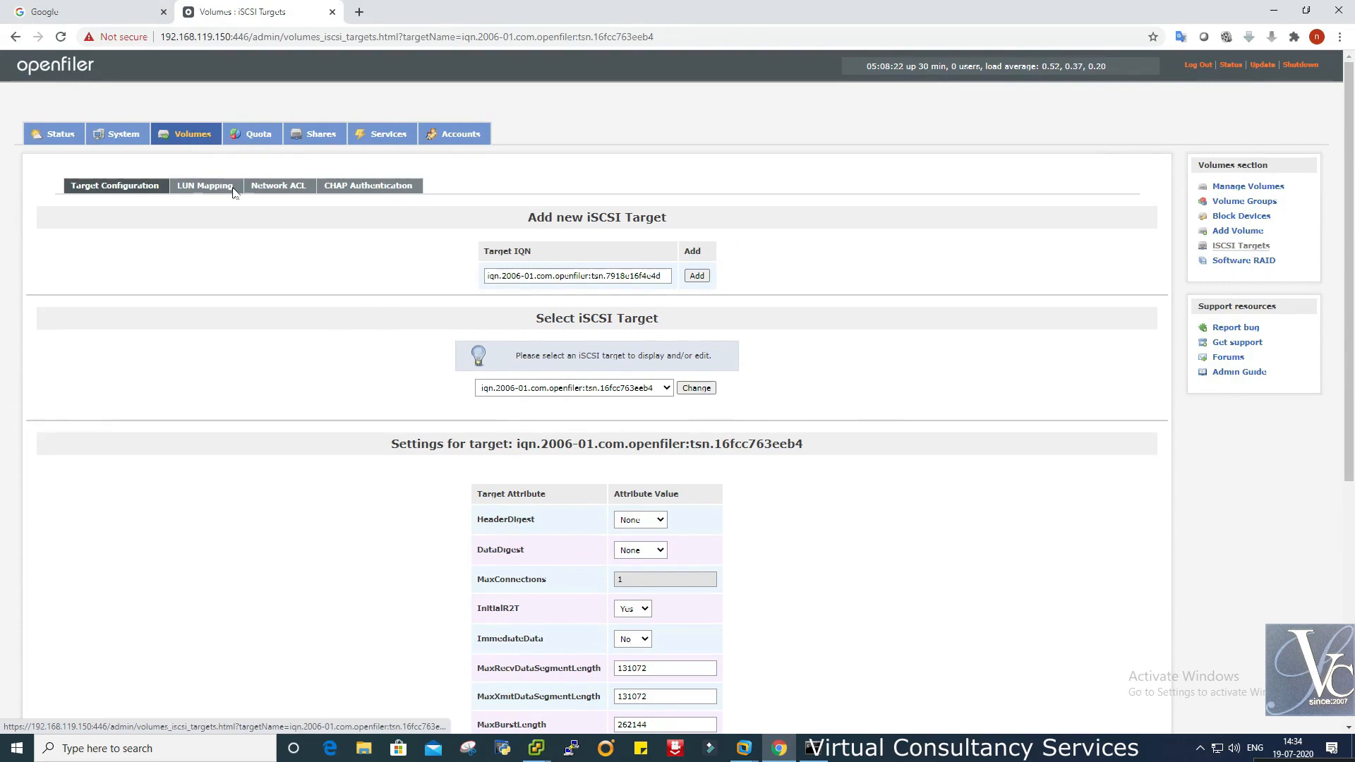
{"action": "left_click", "coordinate": [205, 187]}
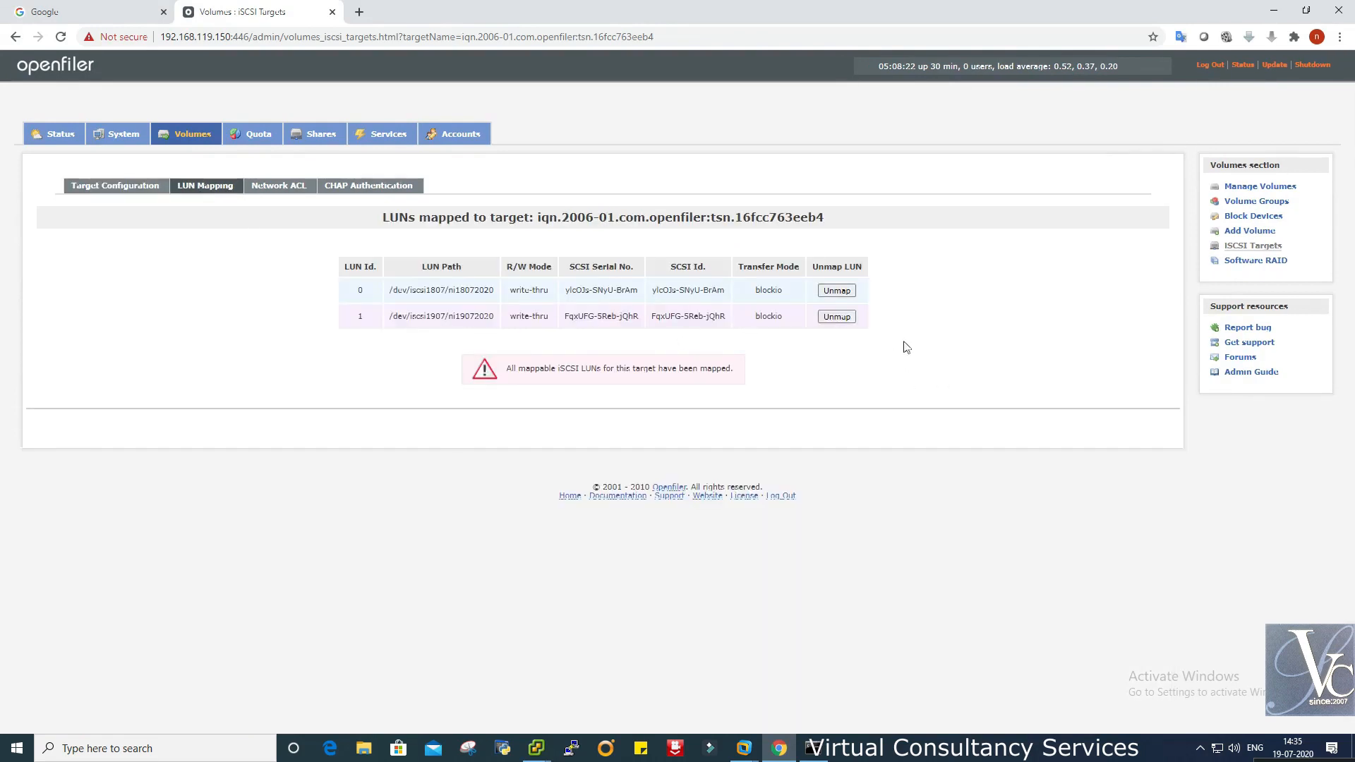
{"action": "mouse_move", "coordinate": [538, 750]}
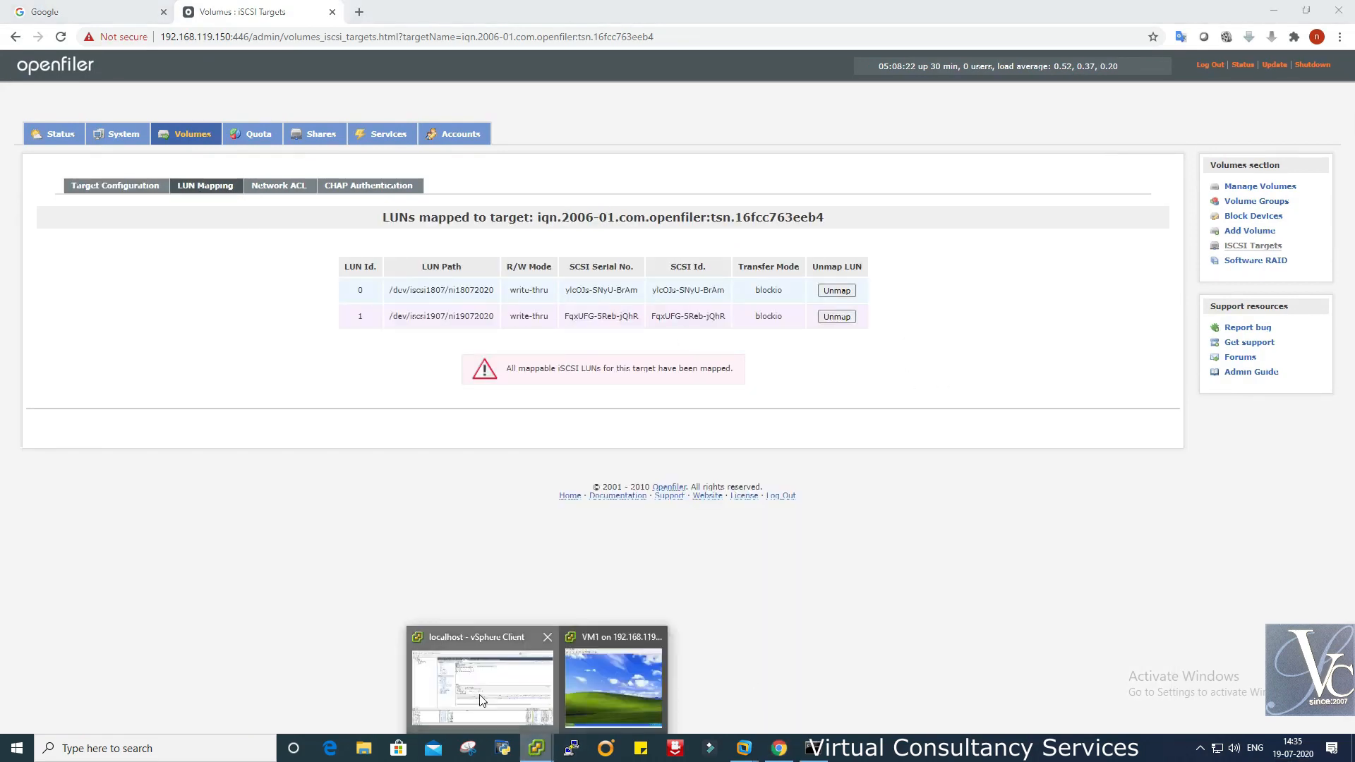
{"action": "left_click", "coordinate": [483, 699]}
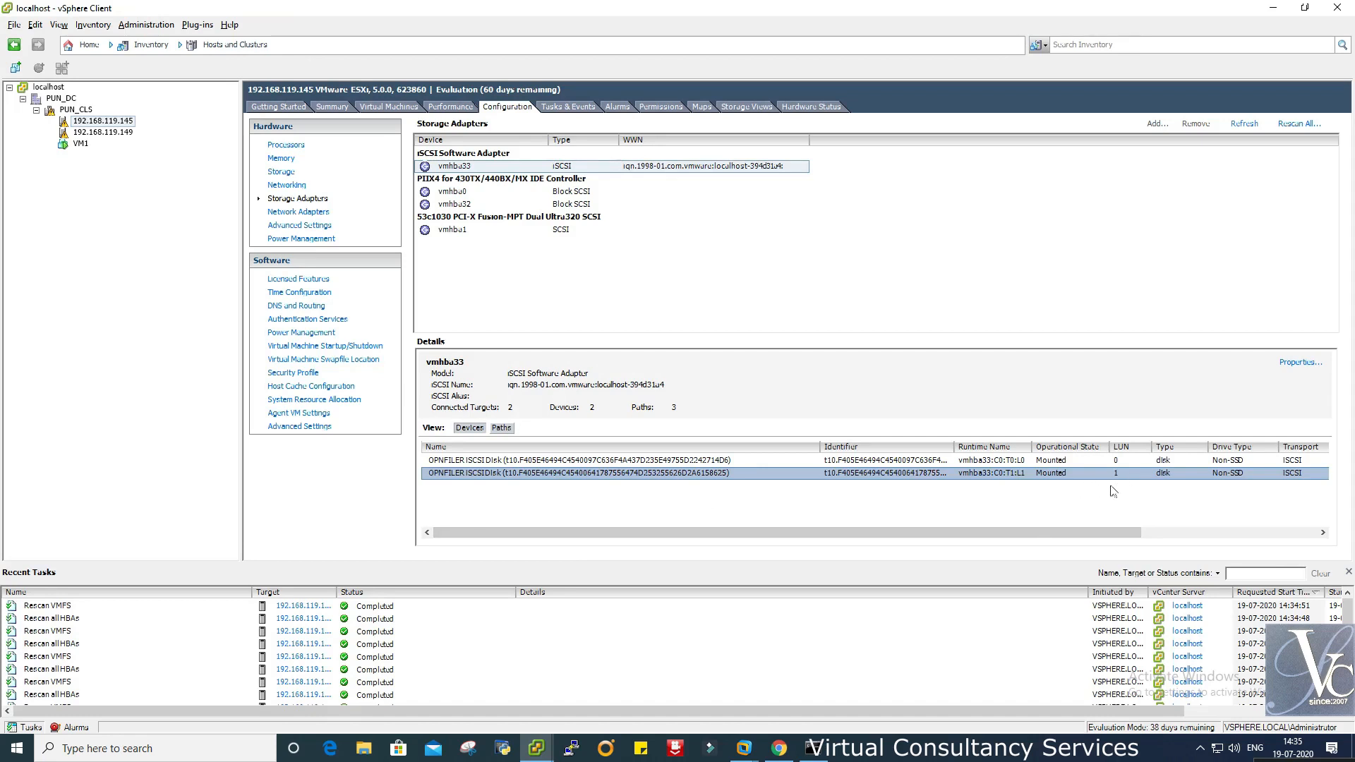
- List host 192.168.119.145's datastores (datastore1, DS1807) and launch the Add Storage wizard
{"action": "left_click_drag", "start_coordinate": [1033, 532], "coordinate": [1210, 534]}
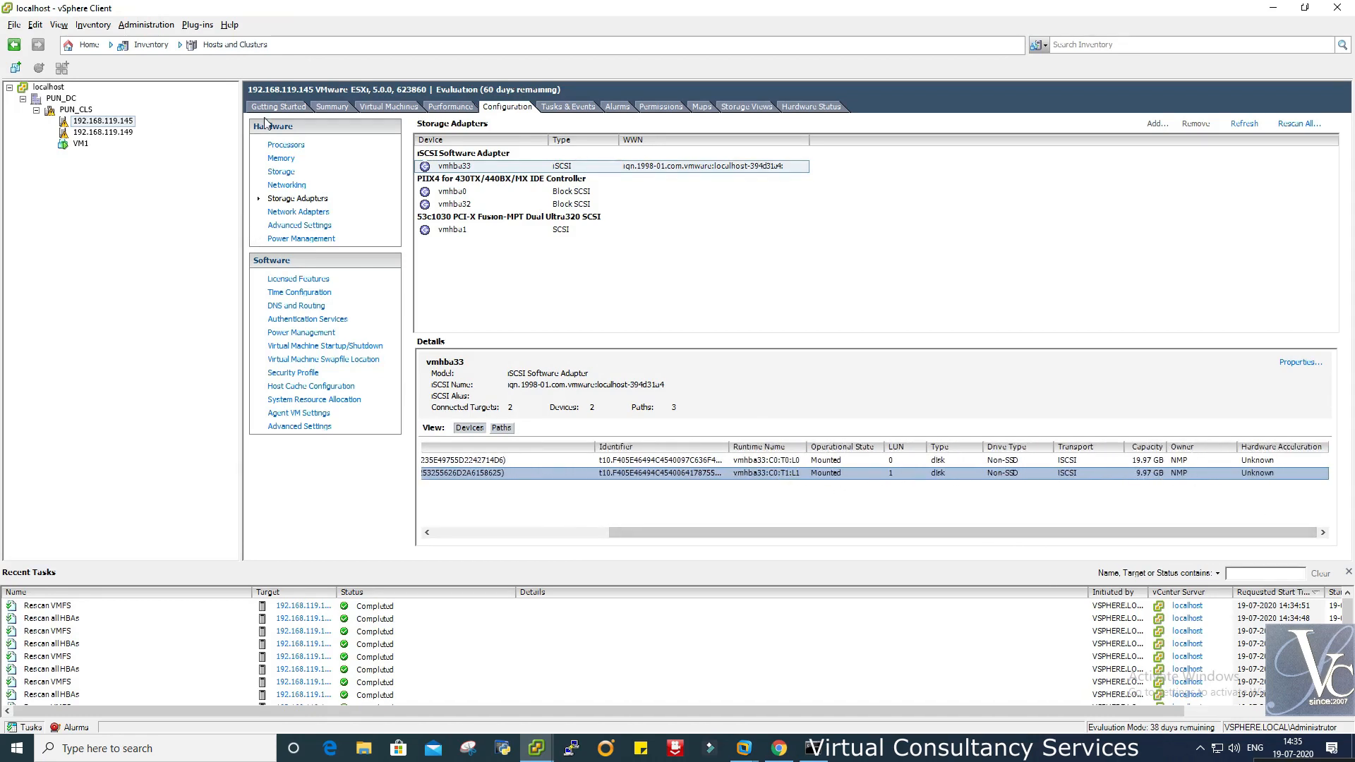
{"action": "left_click", "coordinate": [281, 172]}
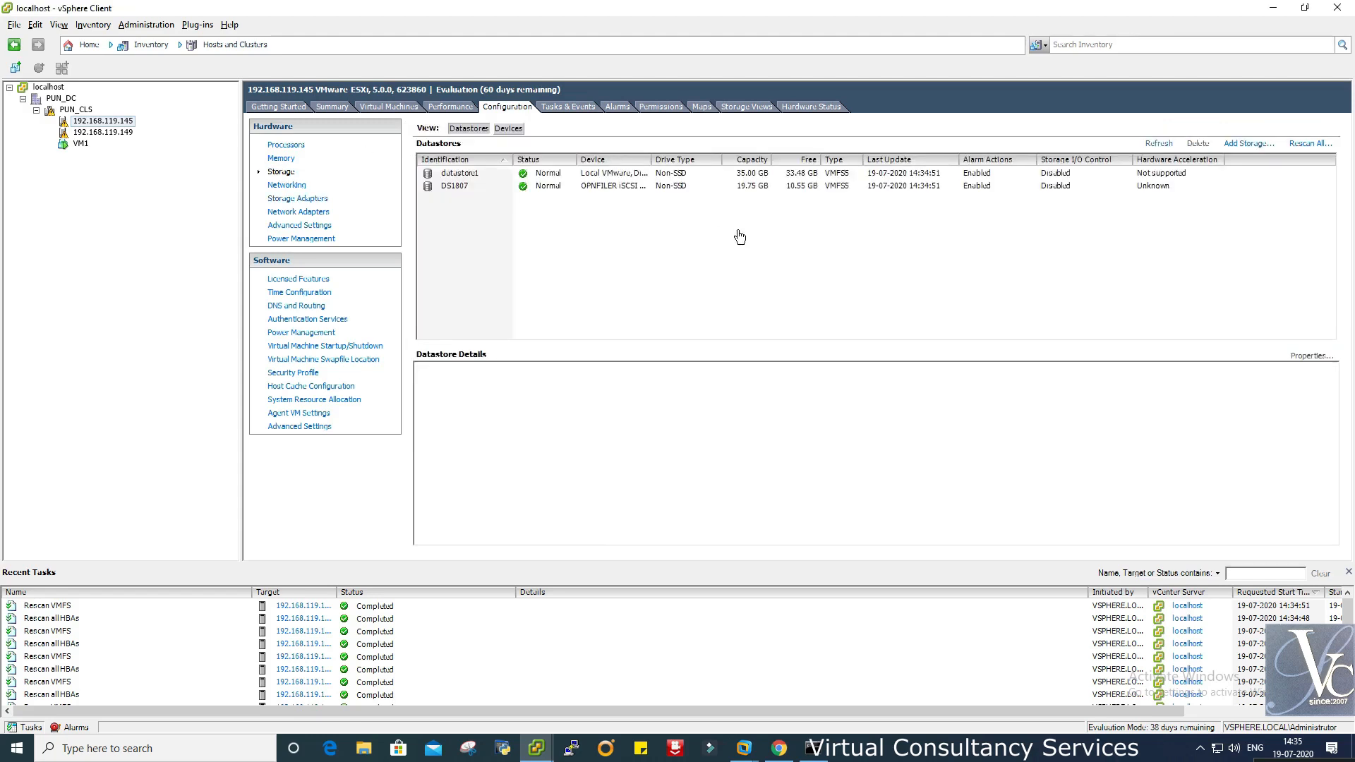
{"action": "mouse_move", "coordinate": [512, 162]}
{"action": "left_mouse_down"}
{"action": "mouse_move", "coordinate": [494, 161]}
{"action": "mouse_move", "coordinate": [528, 154]}
{"action": "left_mouse_up"}
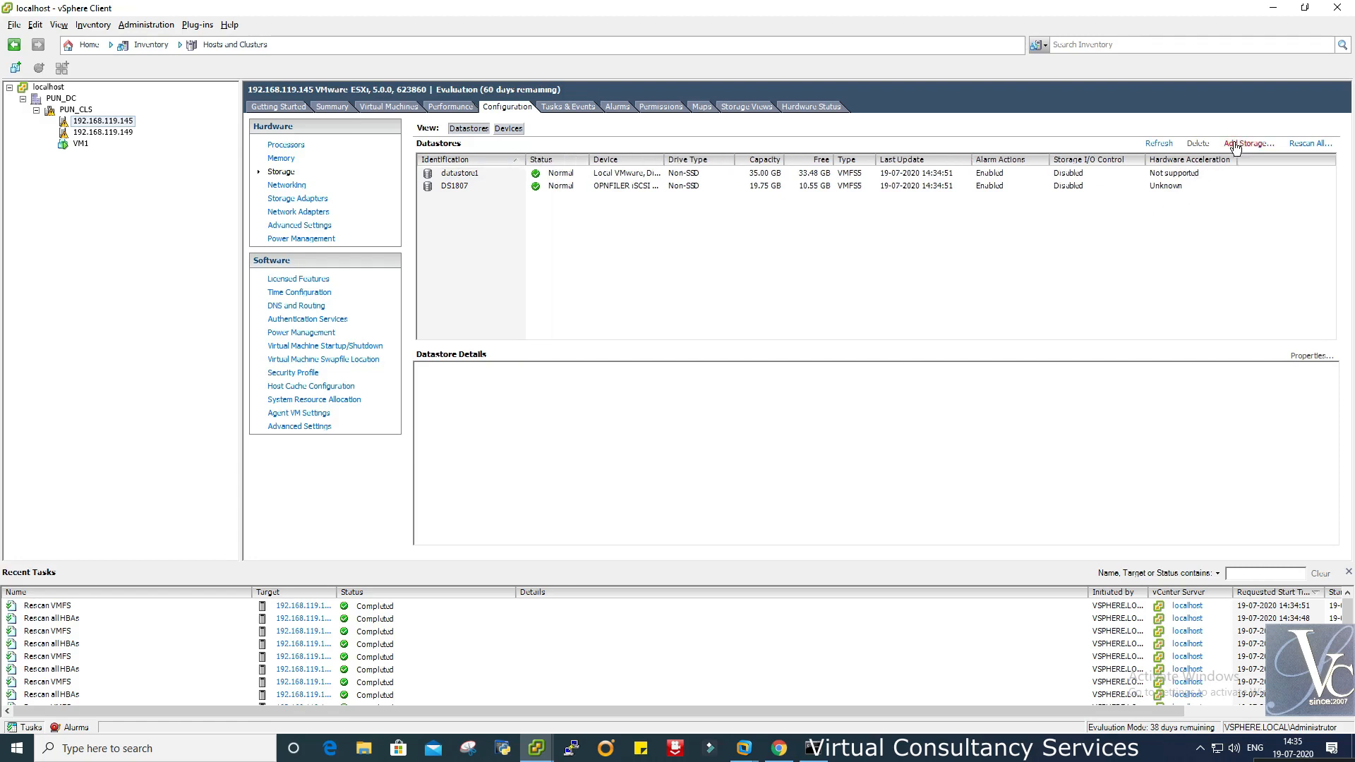
{"action": "left_click", "coordinate": [1248, 144]}
- Create VMFS-5 datastore DS1907 on the OPENFILER disk using all 9.97 GB of space
{"action": "left_click", "coordinate": [838, 550]}
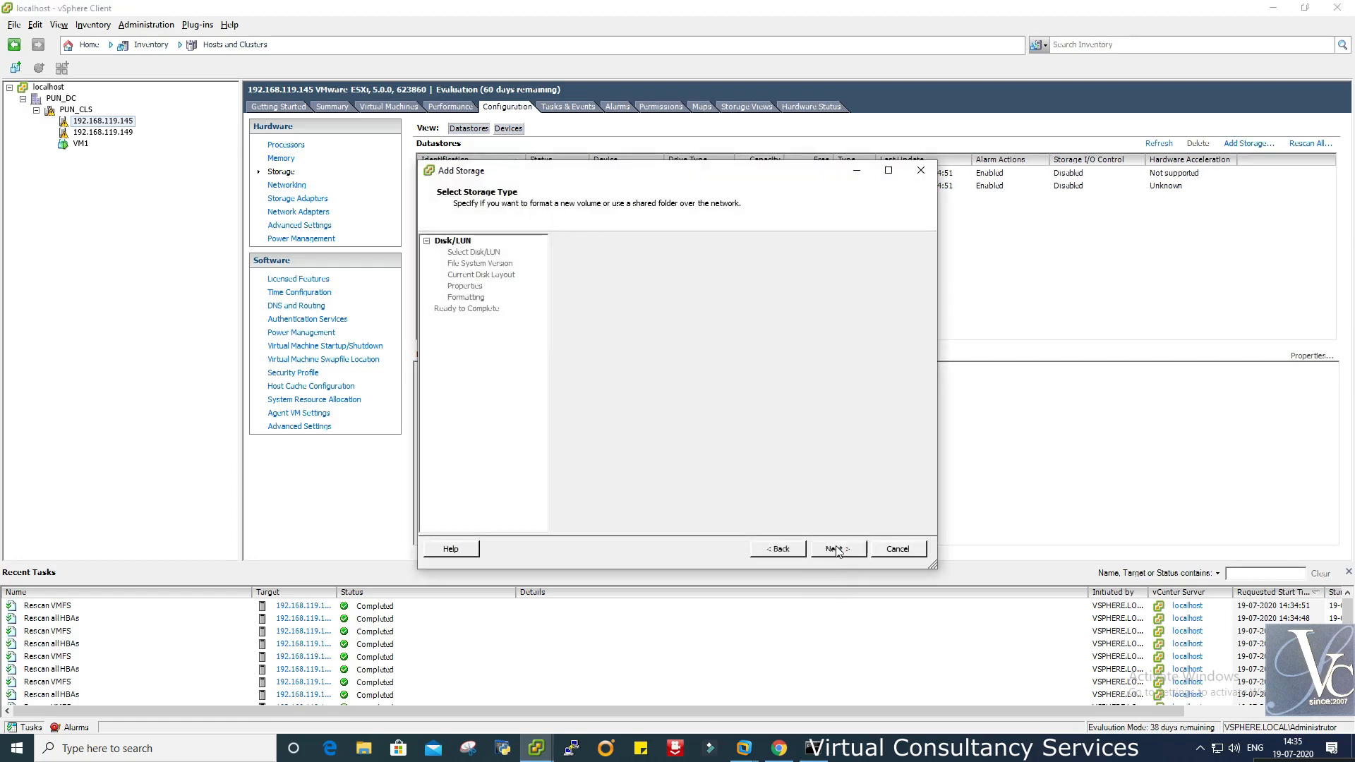
{"action": "left_click", "coordinate": [664, 281]}
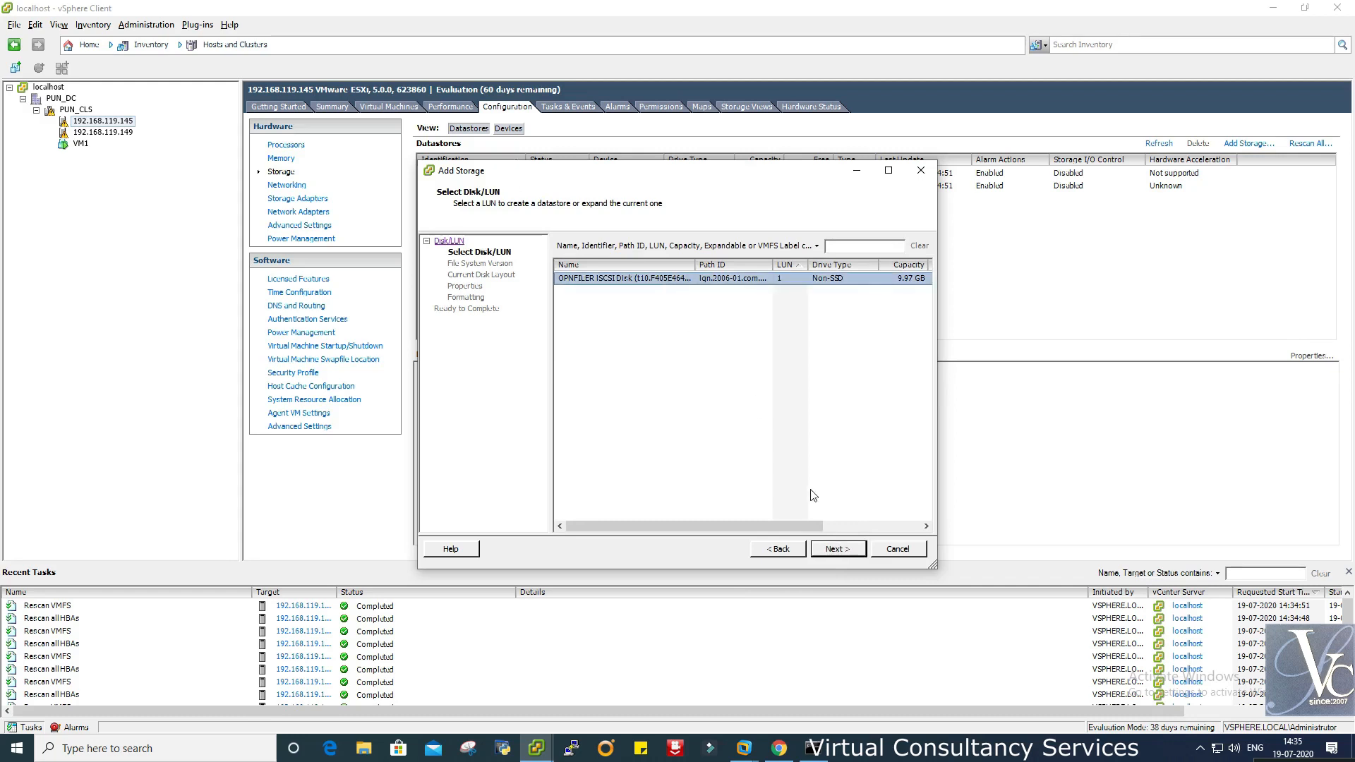
{"action": "left_click_drag", "start_coordinate": [783, 526], "coordinate": [698, 526]}
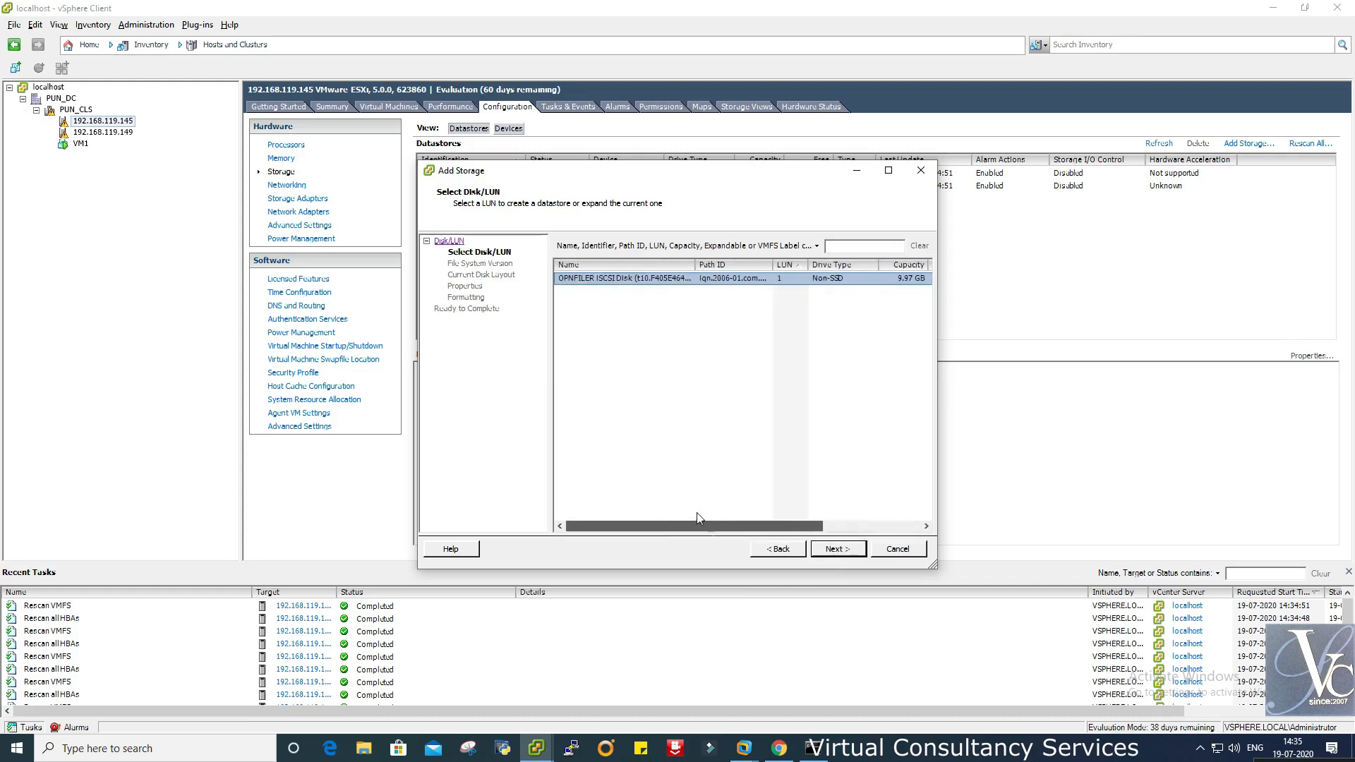
{"action": "left_click", "coordinate": [838, 549]}
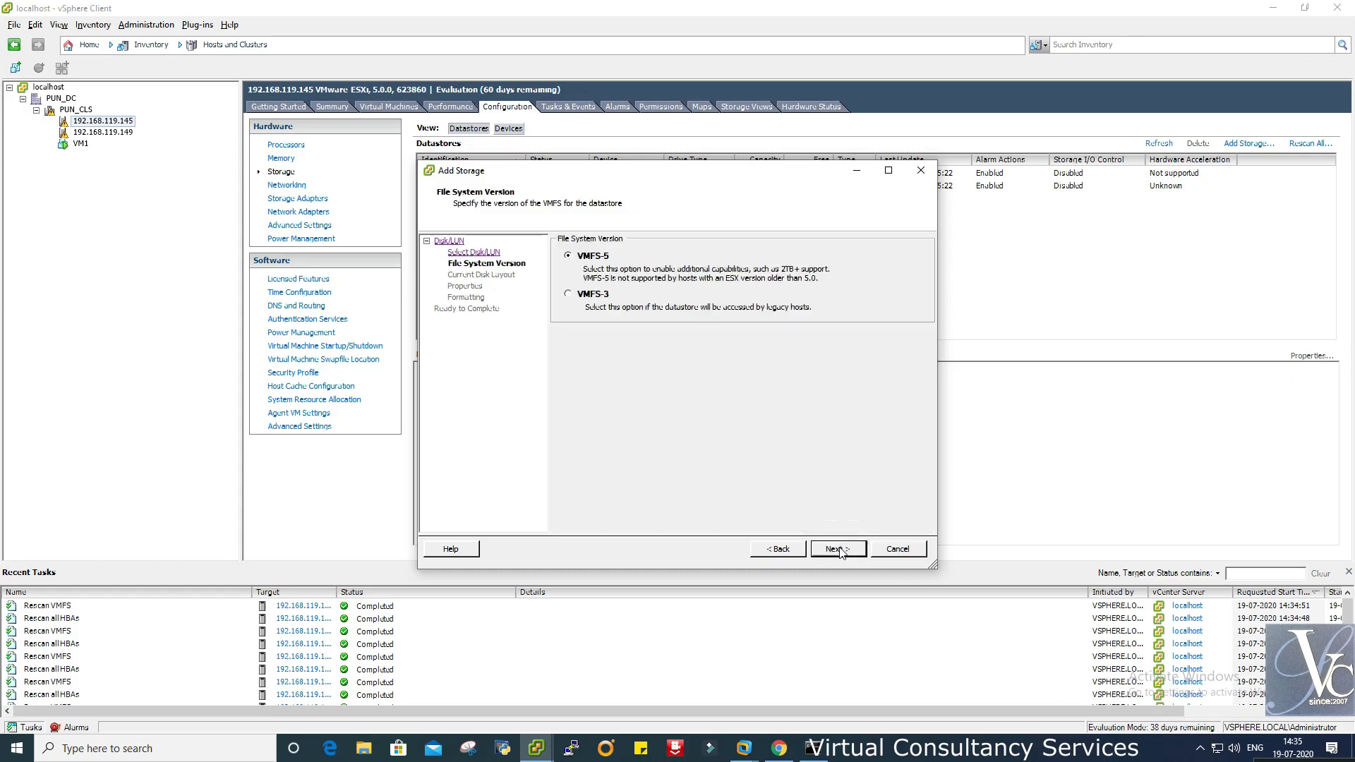
{"action": "left_click", "coordinate": [849, 550]}
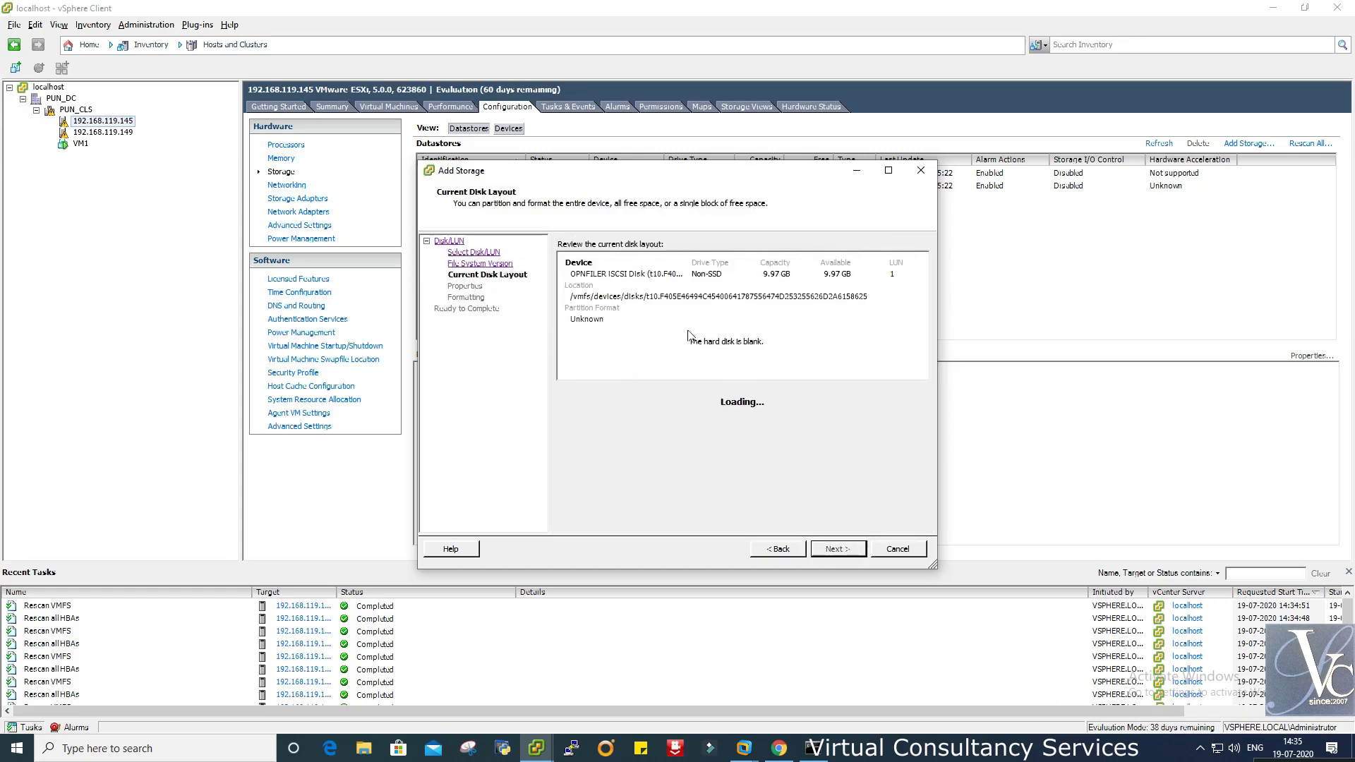
{"action": "left_click", "coordinate": [838, 549]}
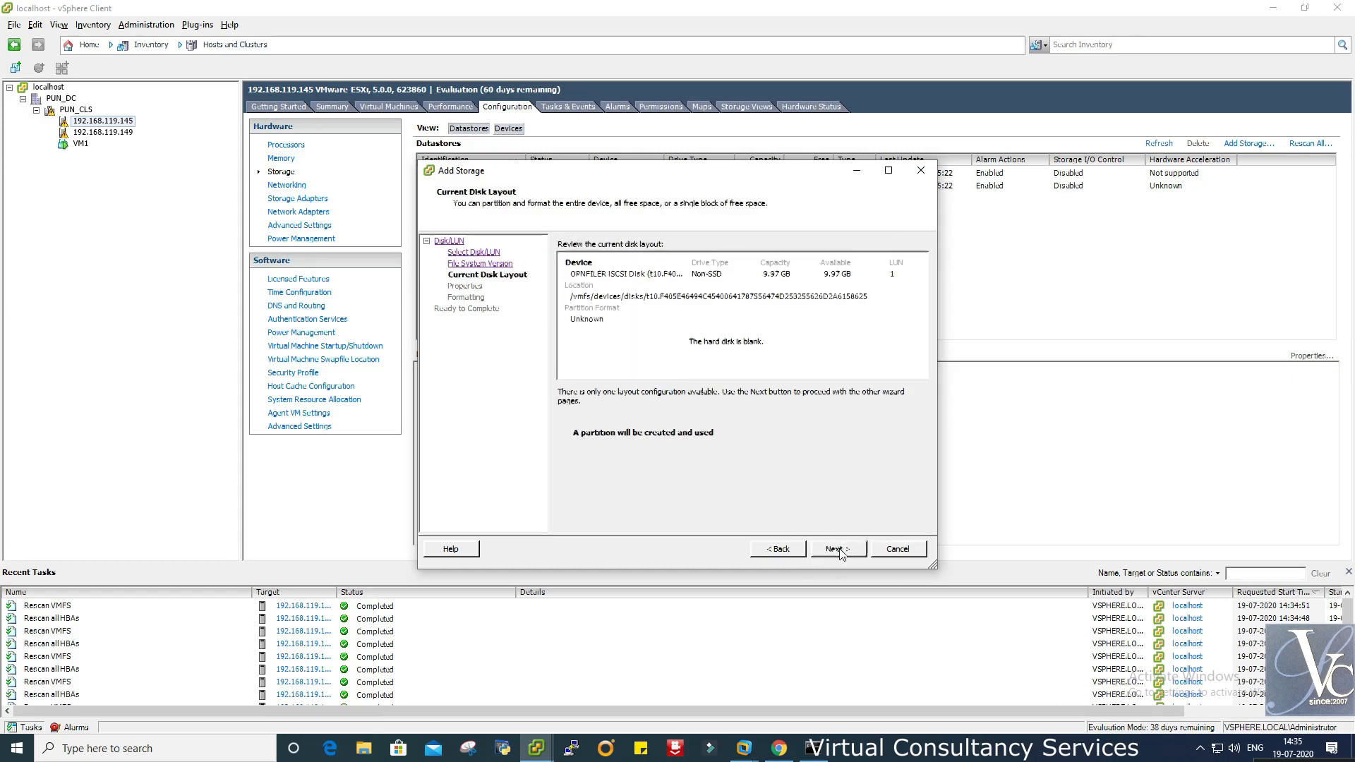
{"action": "type", "text": "DS1907"}
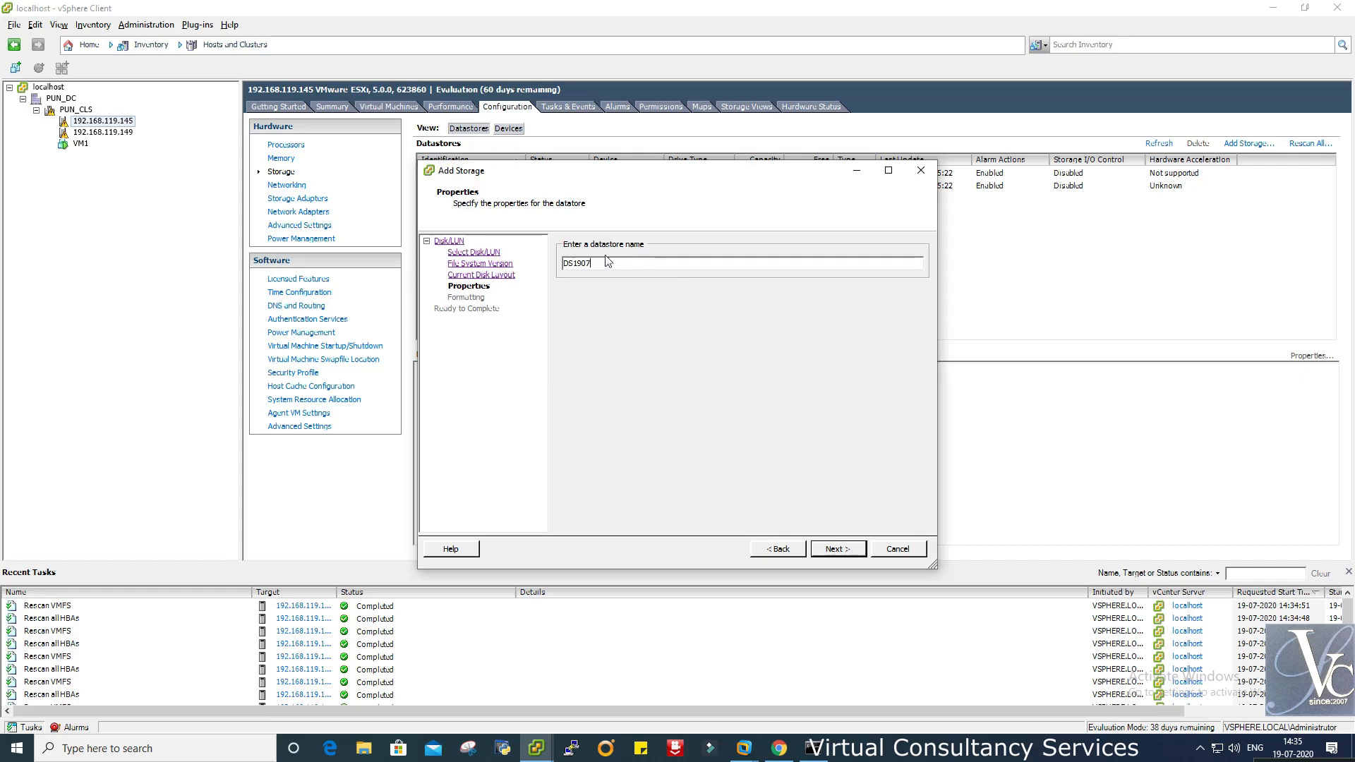
{"action": "left_click_drag", "start_coordinate": [608, 265], "coordinate": [558, 265]}
{"action": "left_click", "coordinate": [836, 549]}
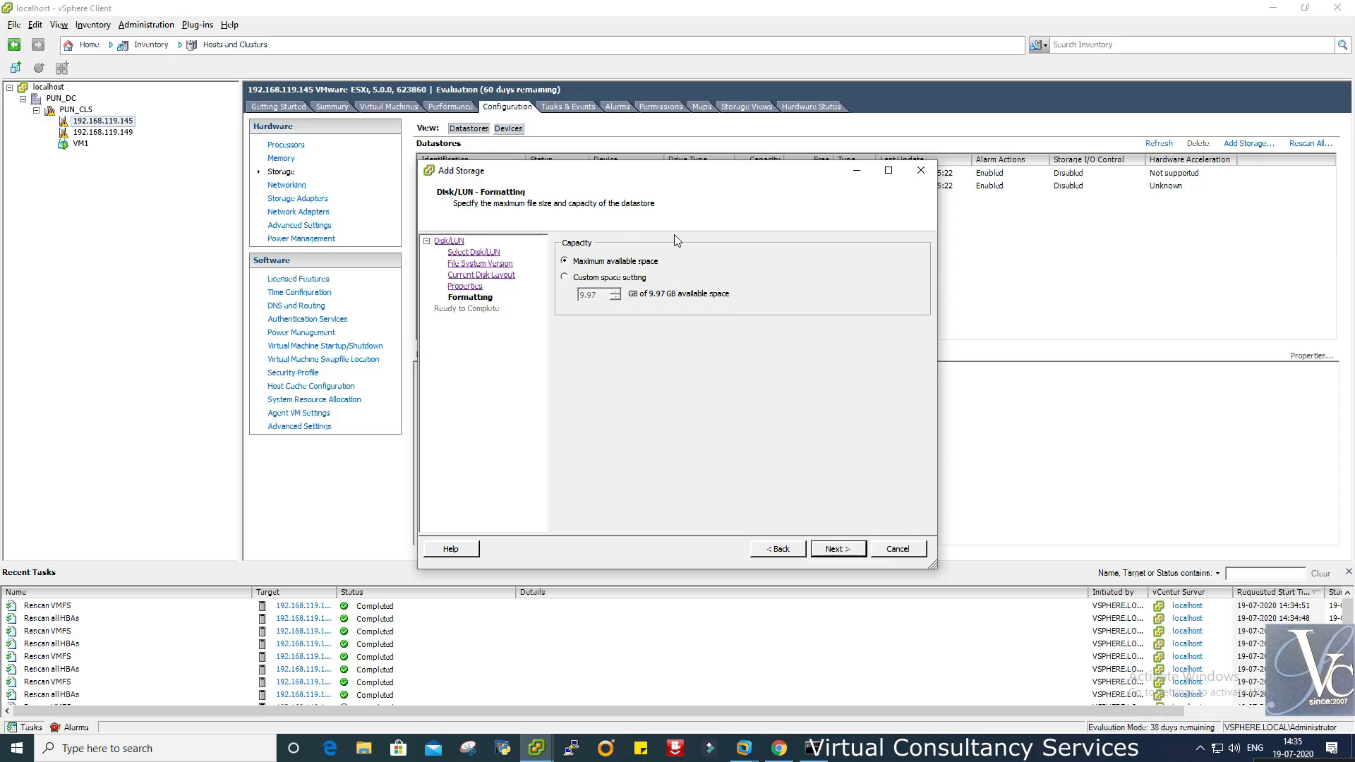
{"action": "left_click", "coordinate": [838, 550]}
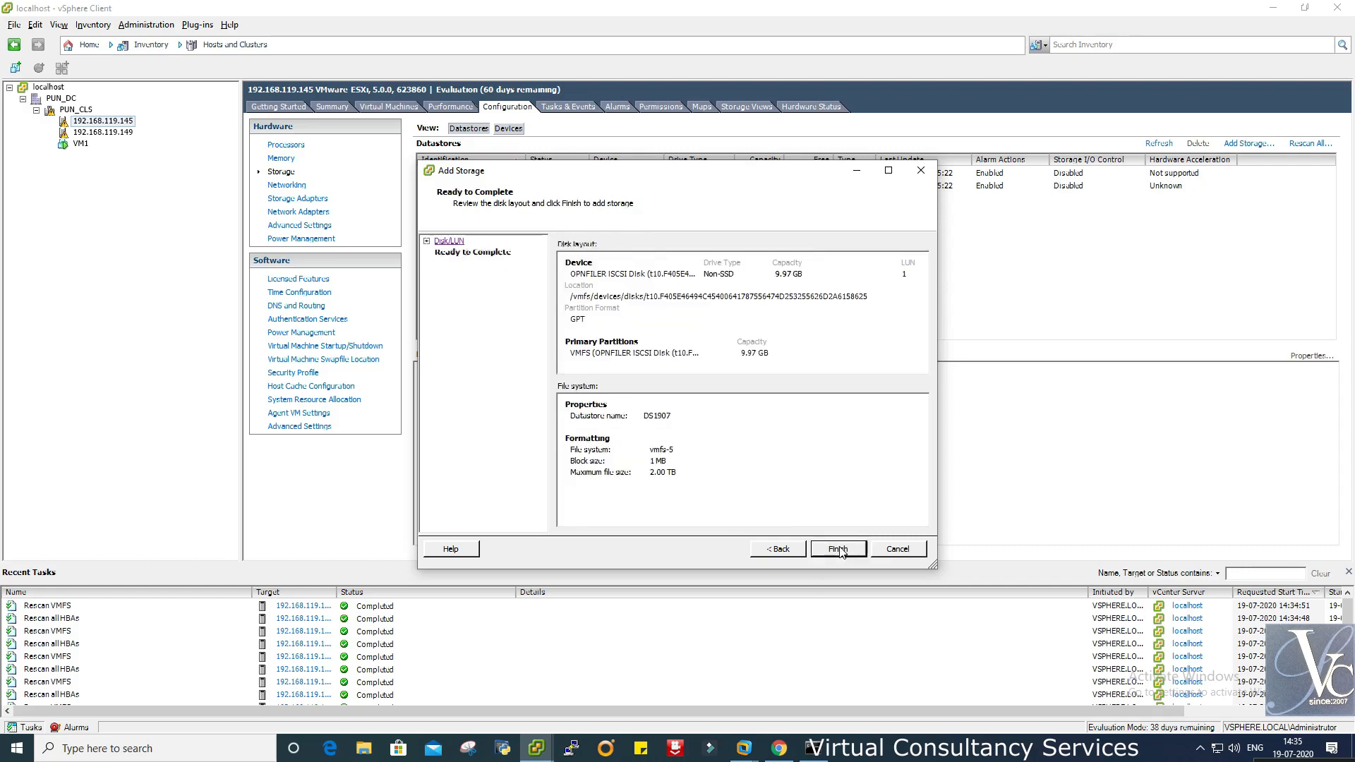
{"action": "left_click", "coordinate": [839, 550]}
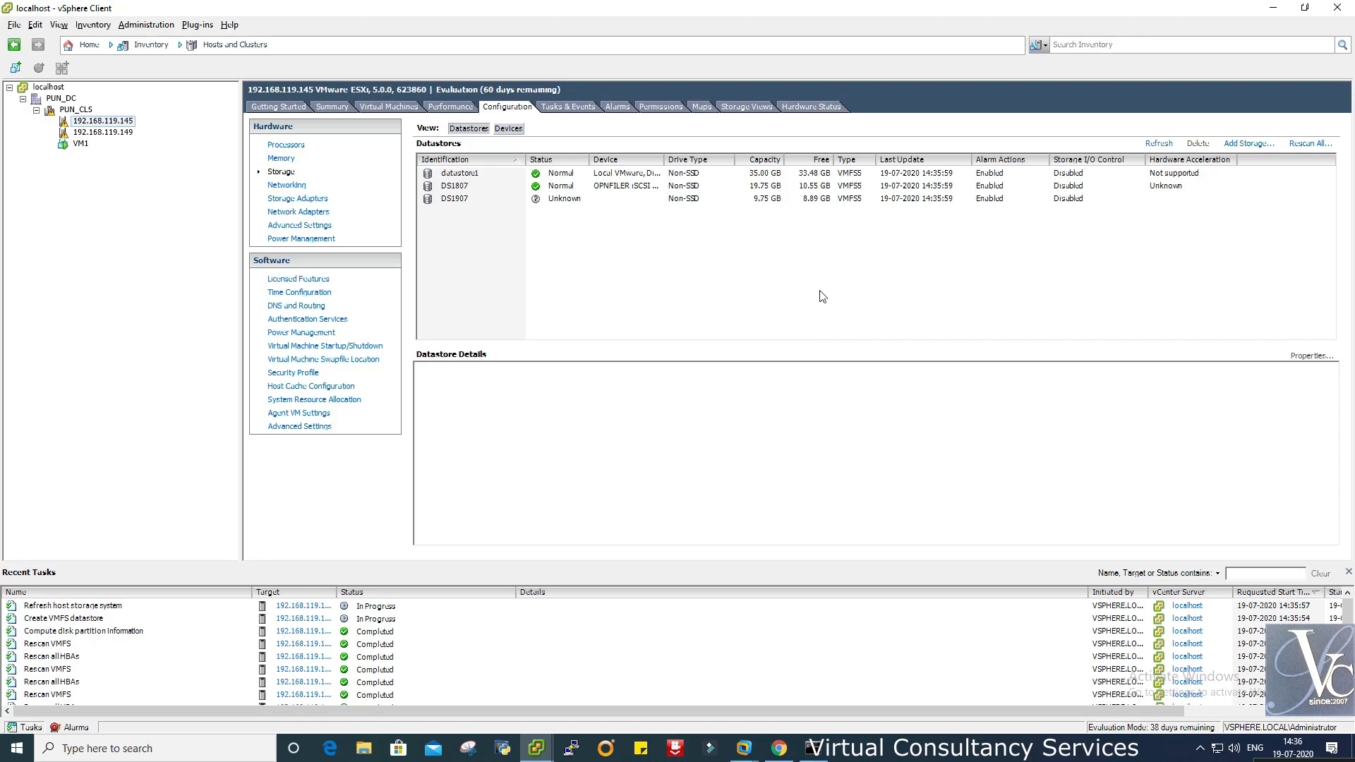
- Check DS1907 on host .145, then refresh host 192.168.119.149's datastore list
{"action": "left_click", "coordinate": [481, 200]}
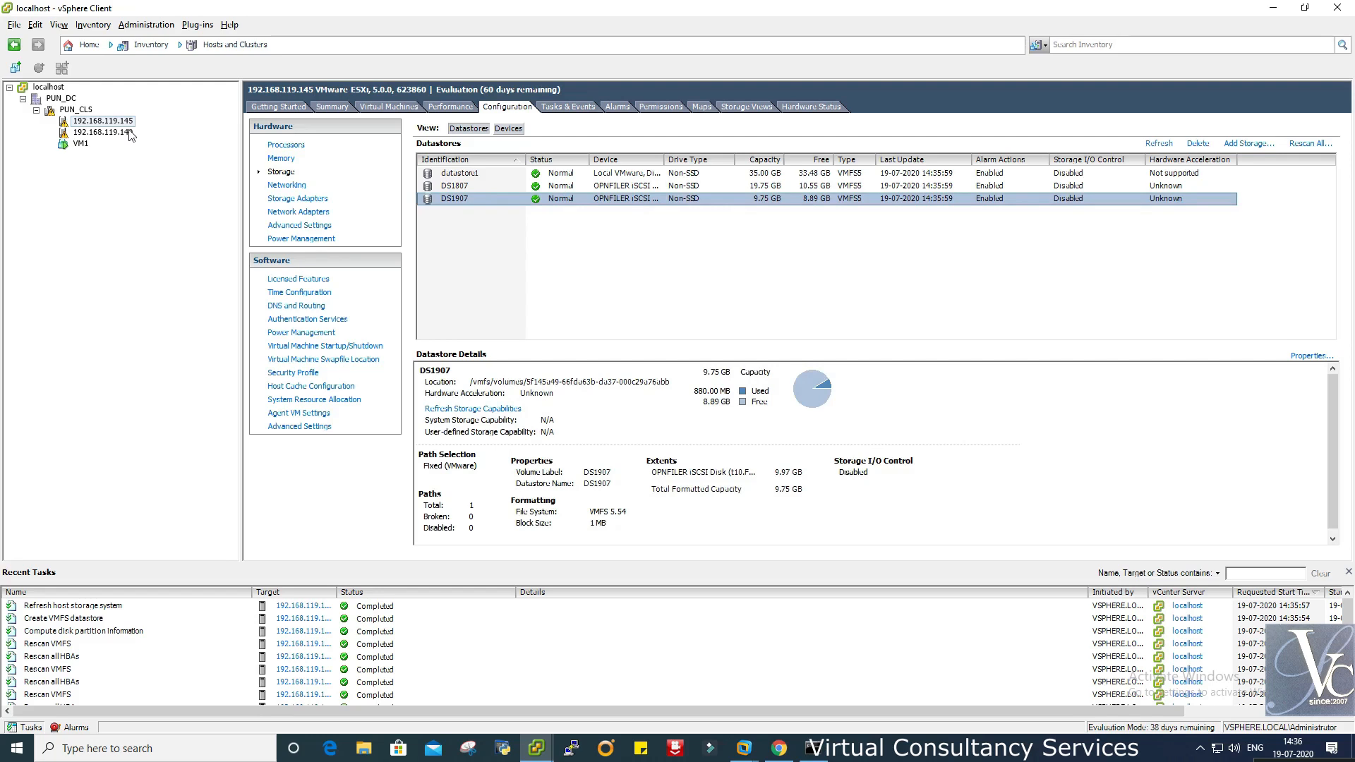
{"action": "left_click", "coordinate": [130, 133]}
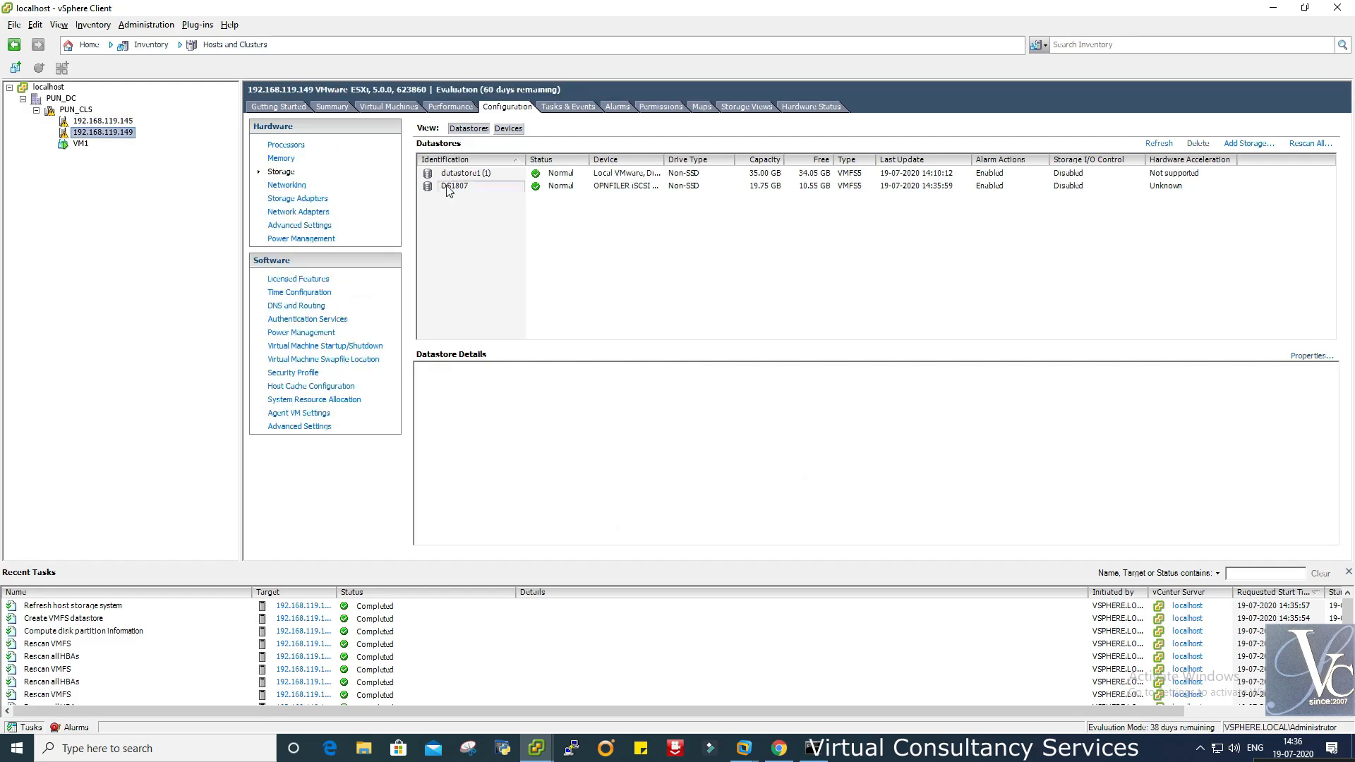
{"action": "left_click", "coordinate": [493, 188]}
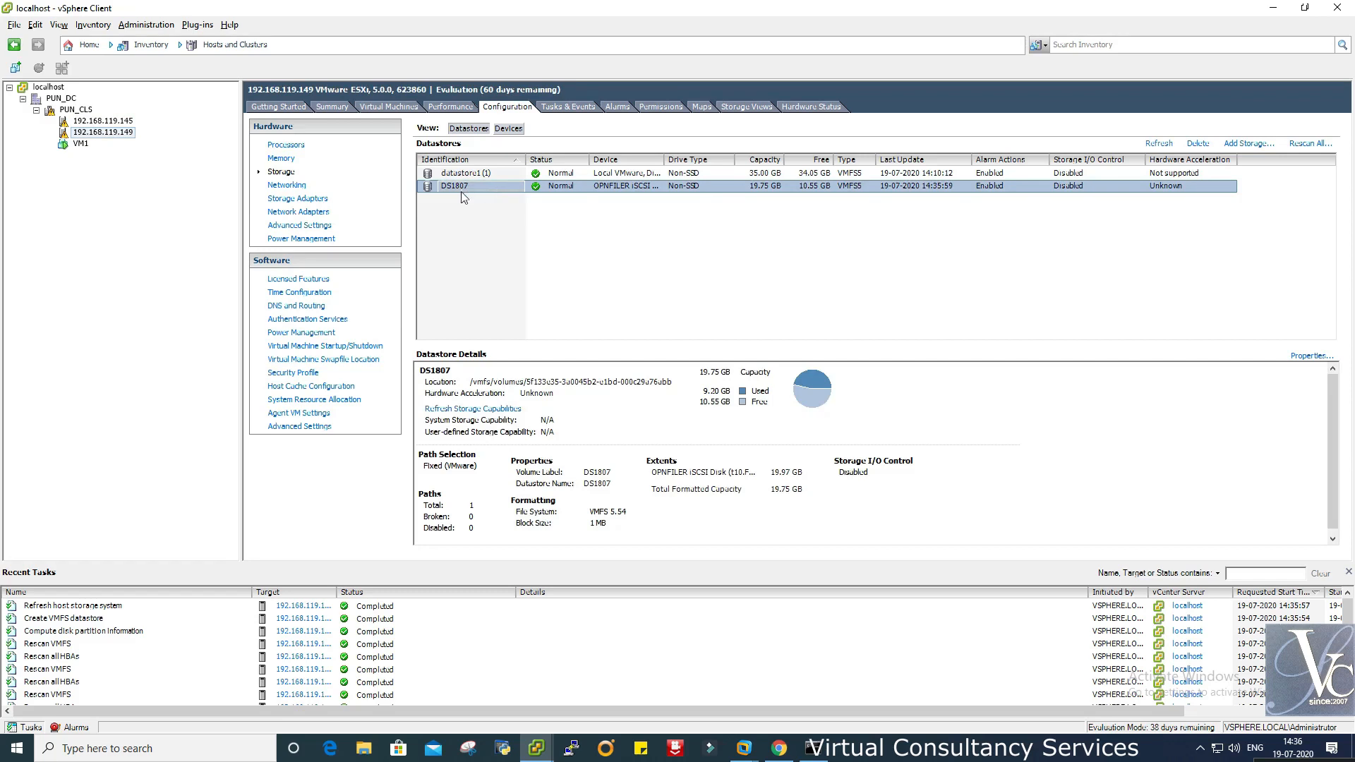
{"action": "left_click", "coordinate": [1161, 144]}
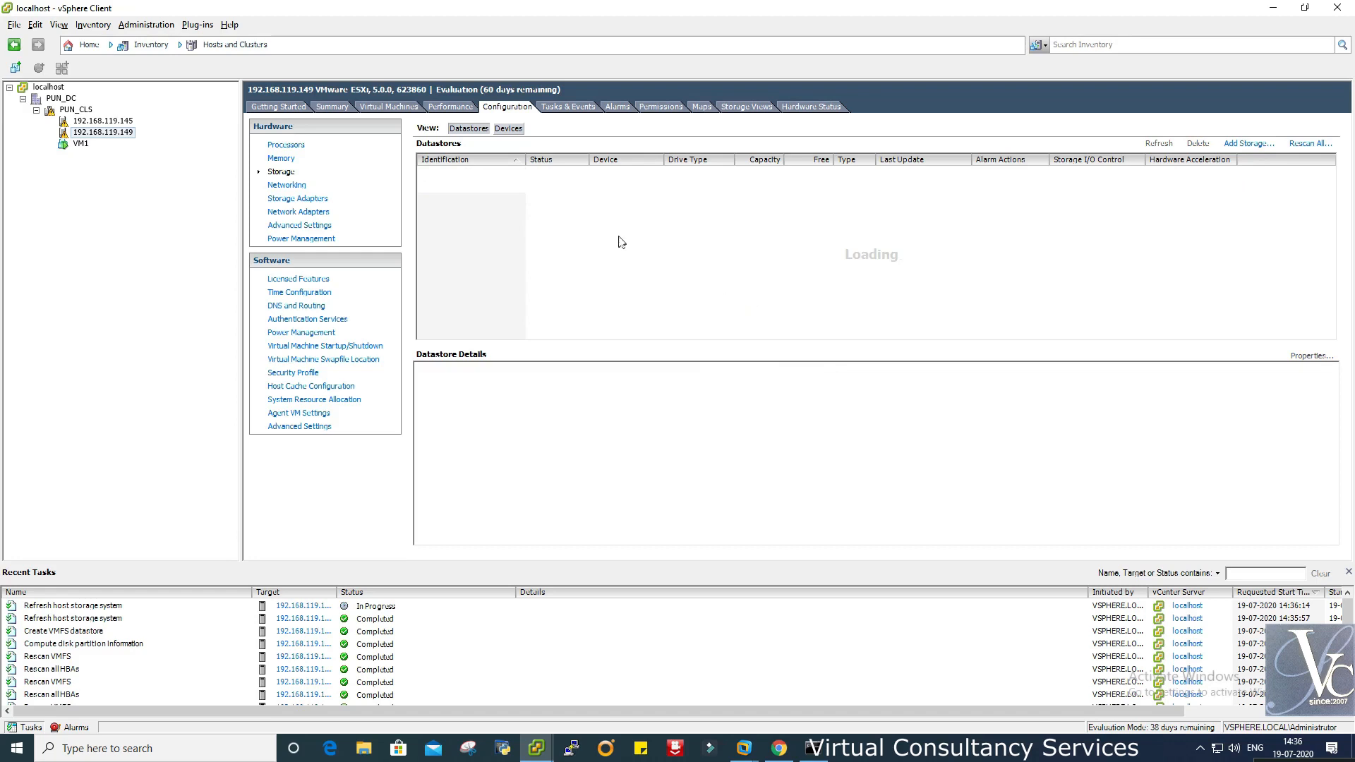
- Rescan host 192.168.119.149's storage and refresh its datastore list until DS1907 appears
{"action": "right_click", "coordinate": [658, 255]}
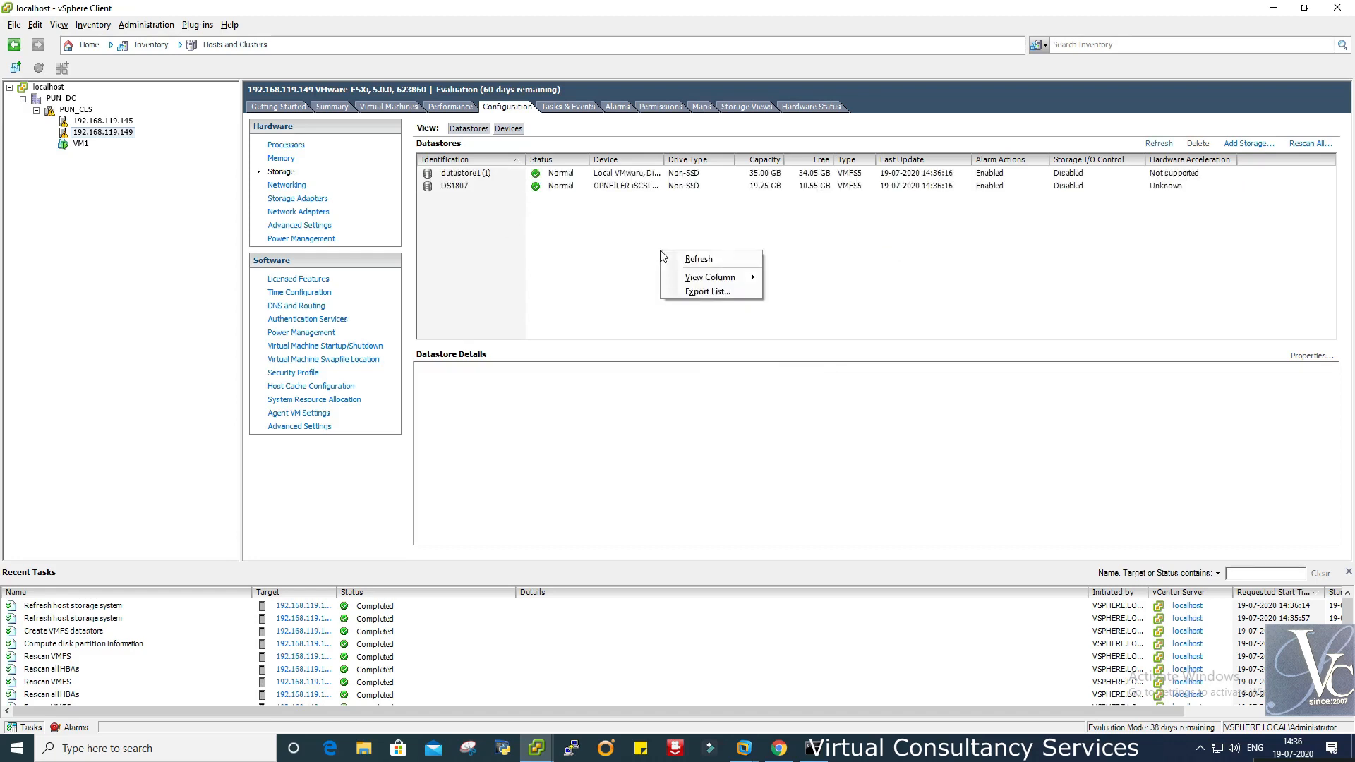
{"action": "left_click", "coordinate": [697, 256]}
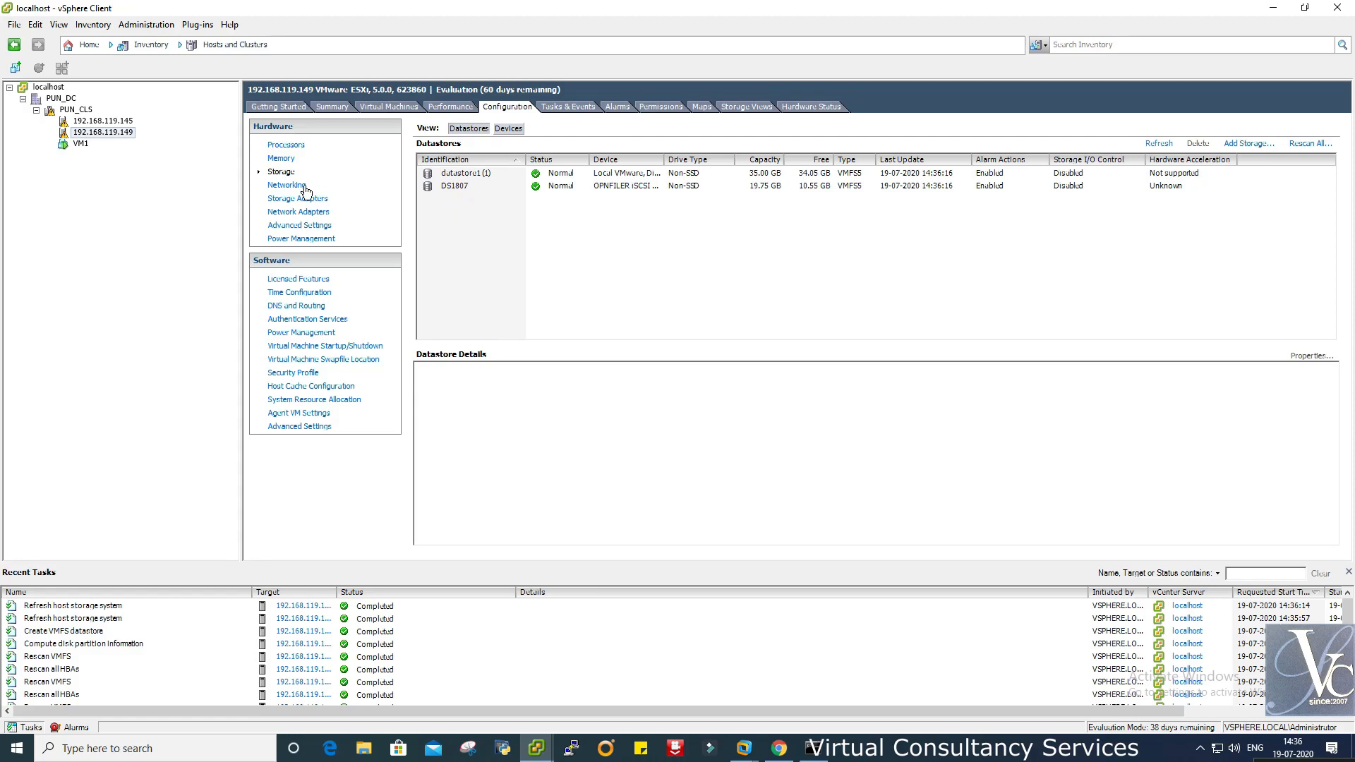
{"action": "left_click", "coordinate": [1310, 144]}
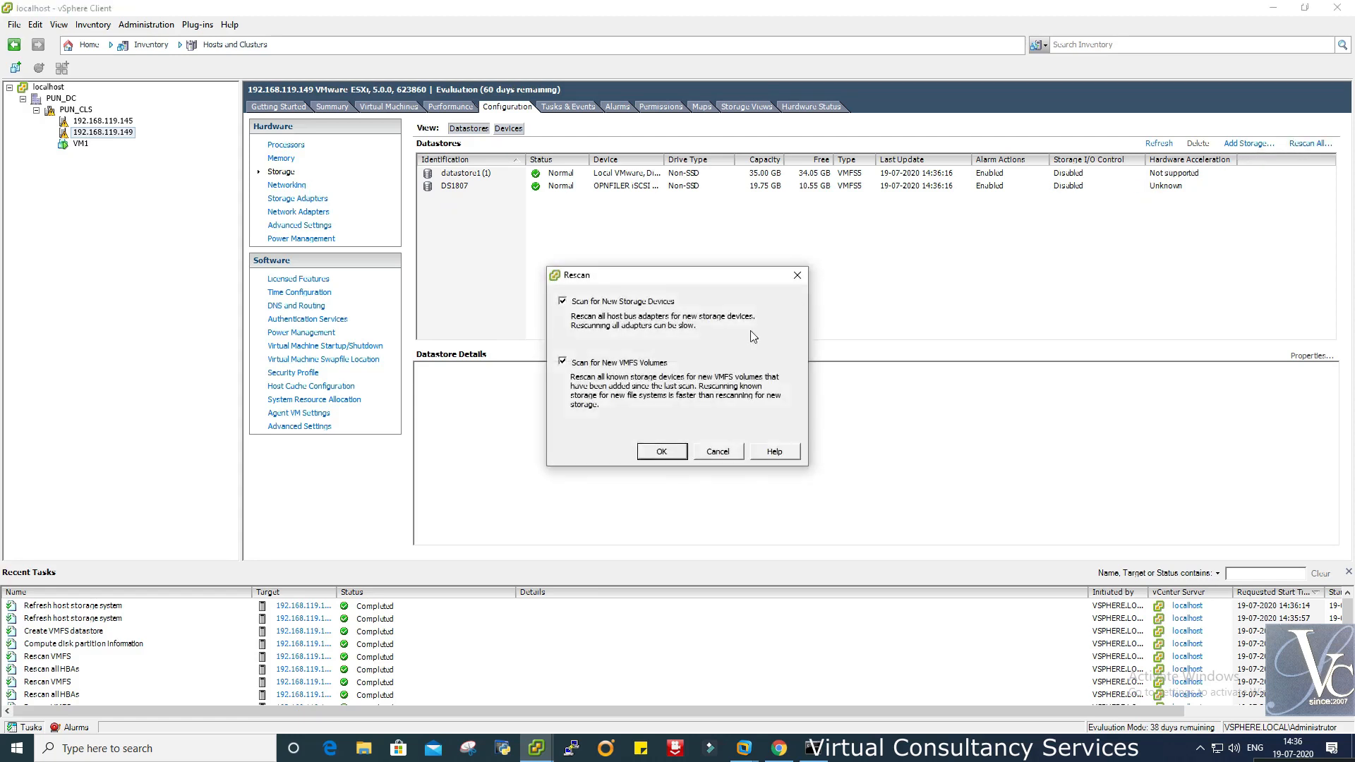
{"action": "left_click", "coordinate": [662, 447]}
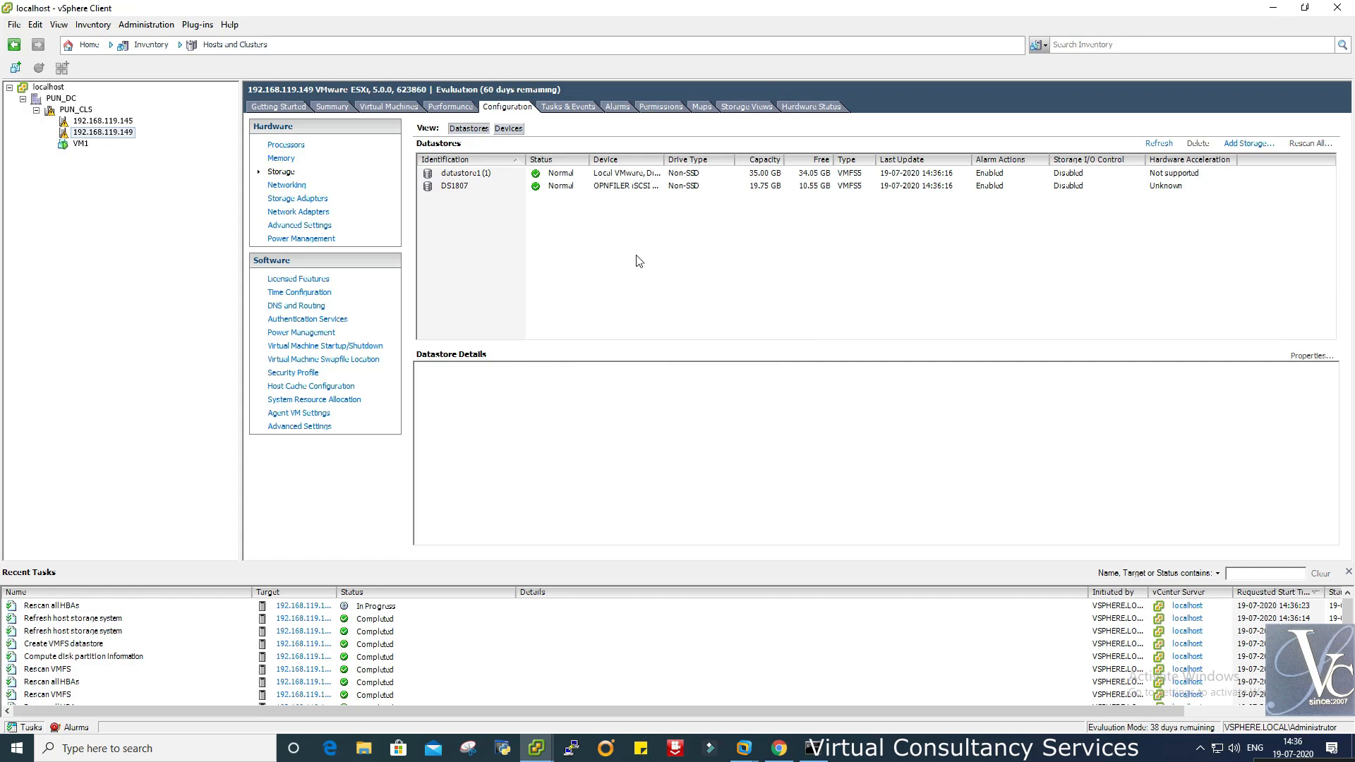
{"action": "right_click", "coordinate": [639, 262]}
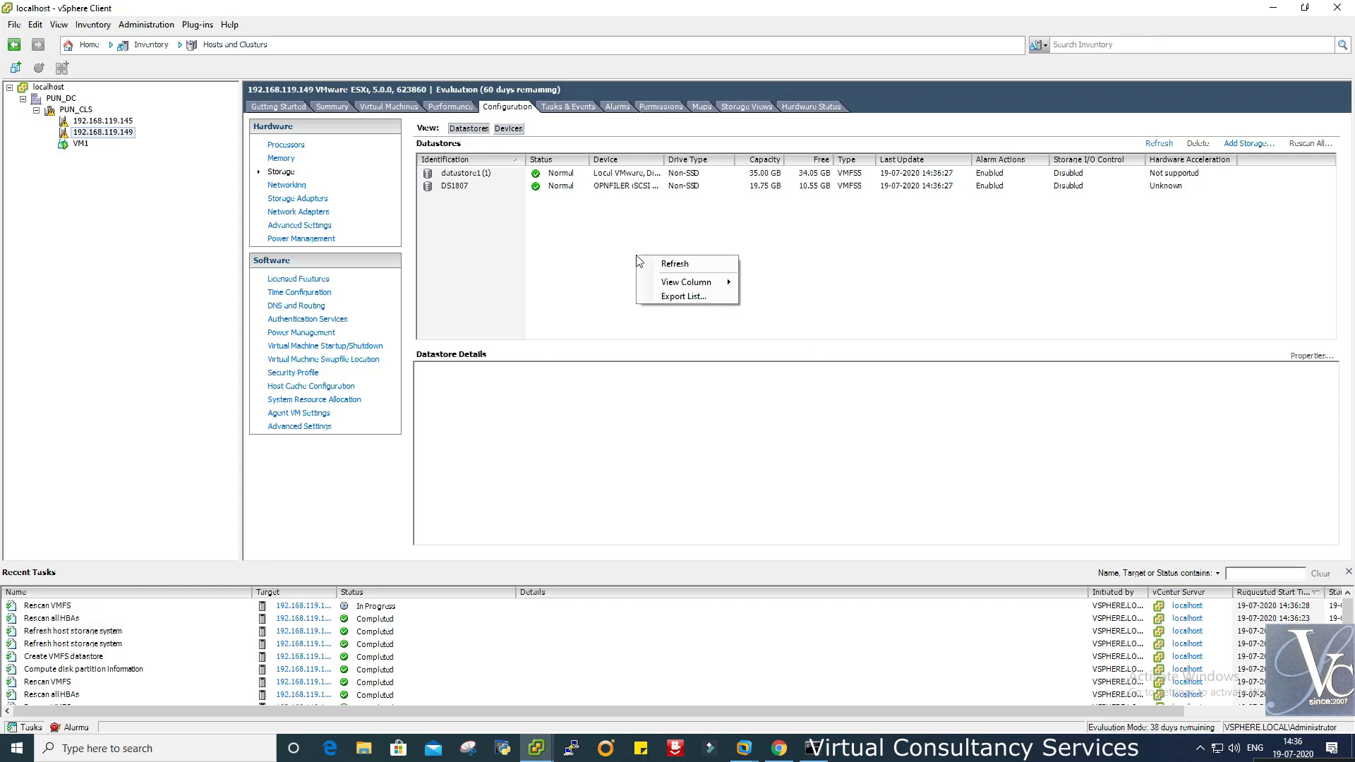
{"action": "left_click", "coordinate": [667, 264]}
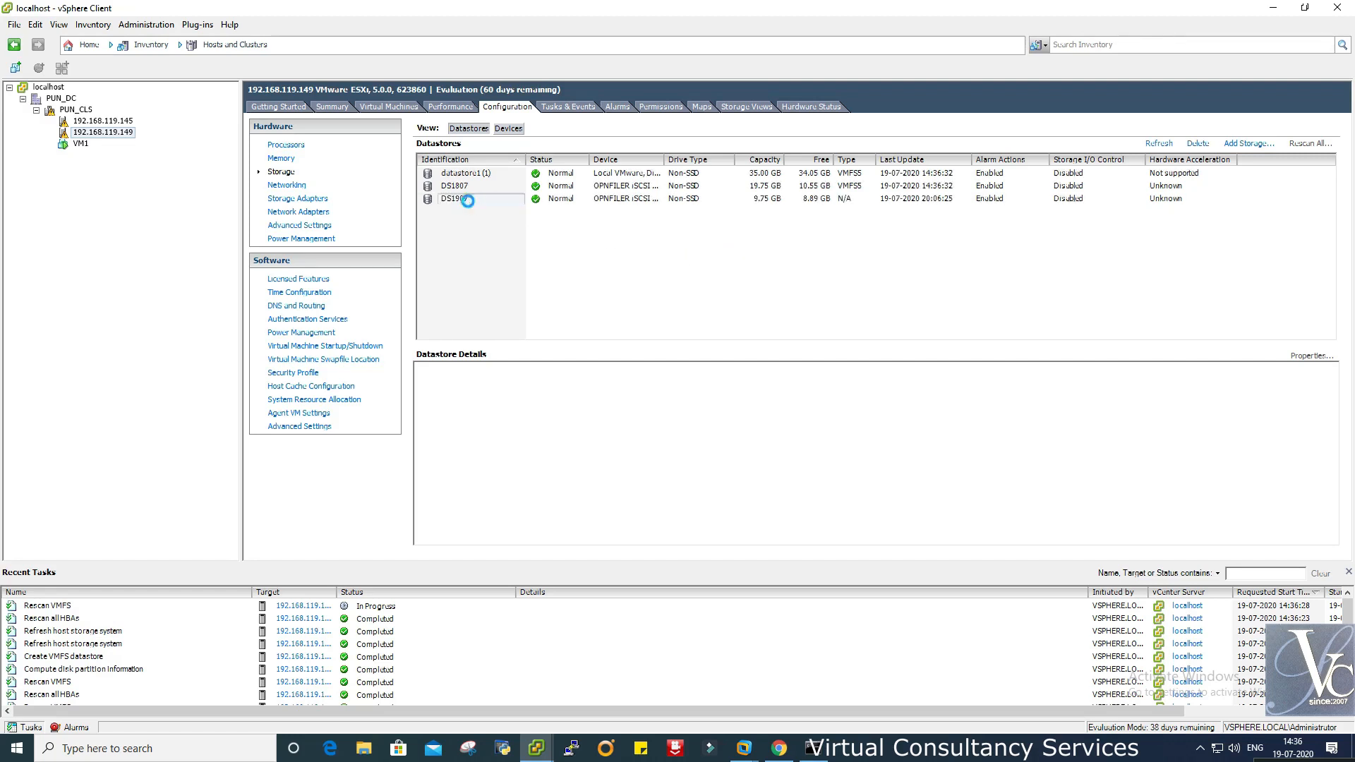
- Inspect DS1907, then show VM1's summary: on host 192.168.119.145 with DS1807 storage
{"action": "left_click", "coordinate": [468, 200]}
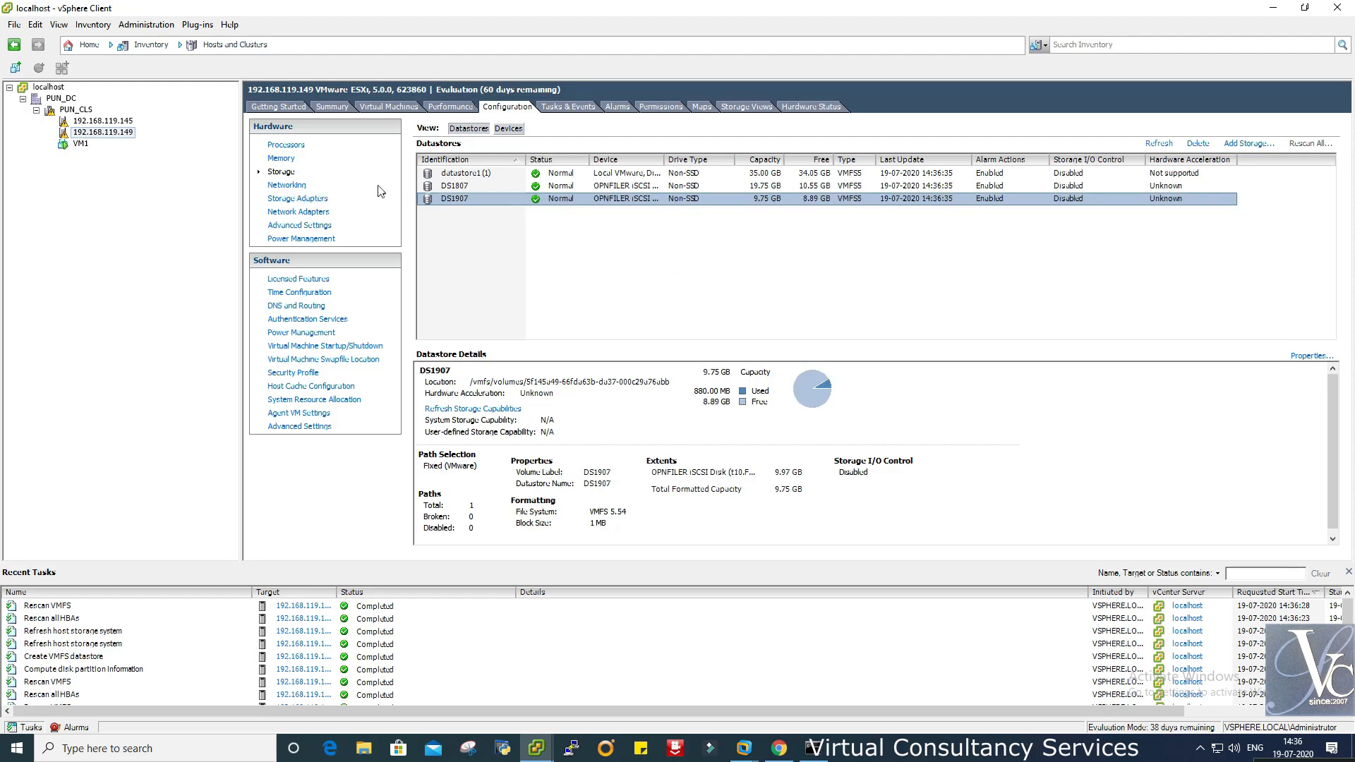
{"action": "left_click", "coordinate": [79, 146]}
{"action": "left_click", "coordinate": [80, 145]}
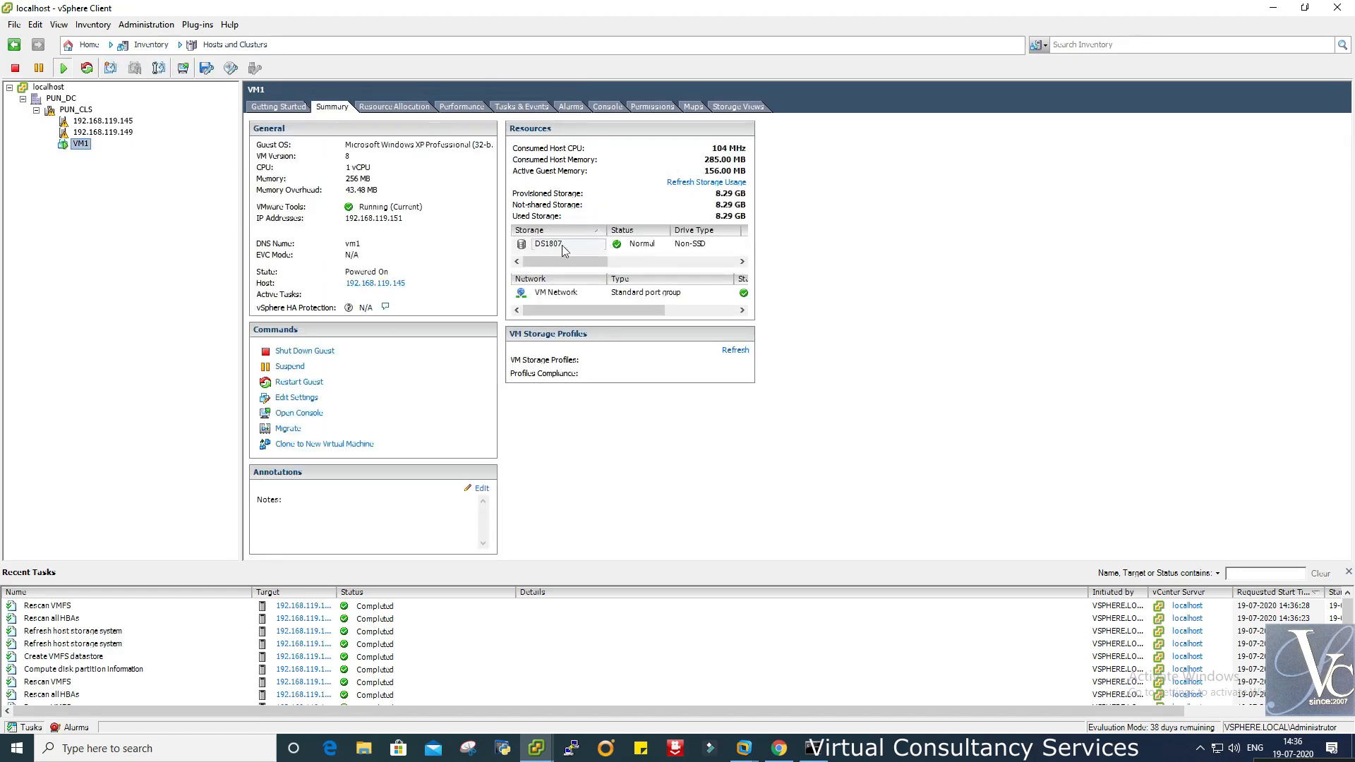
- Inspect VM1's DS1807 storage and host 192.168.119.149's storage configuration
{"action": "left_click", "coordinate": [565, 247]}
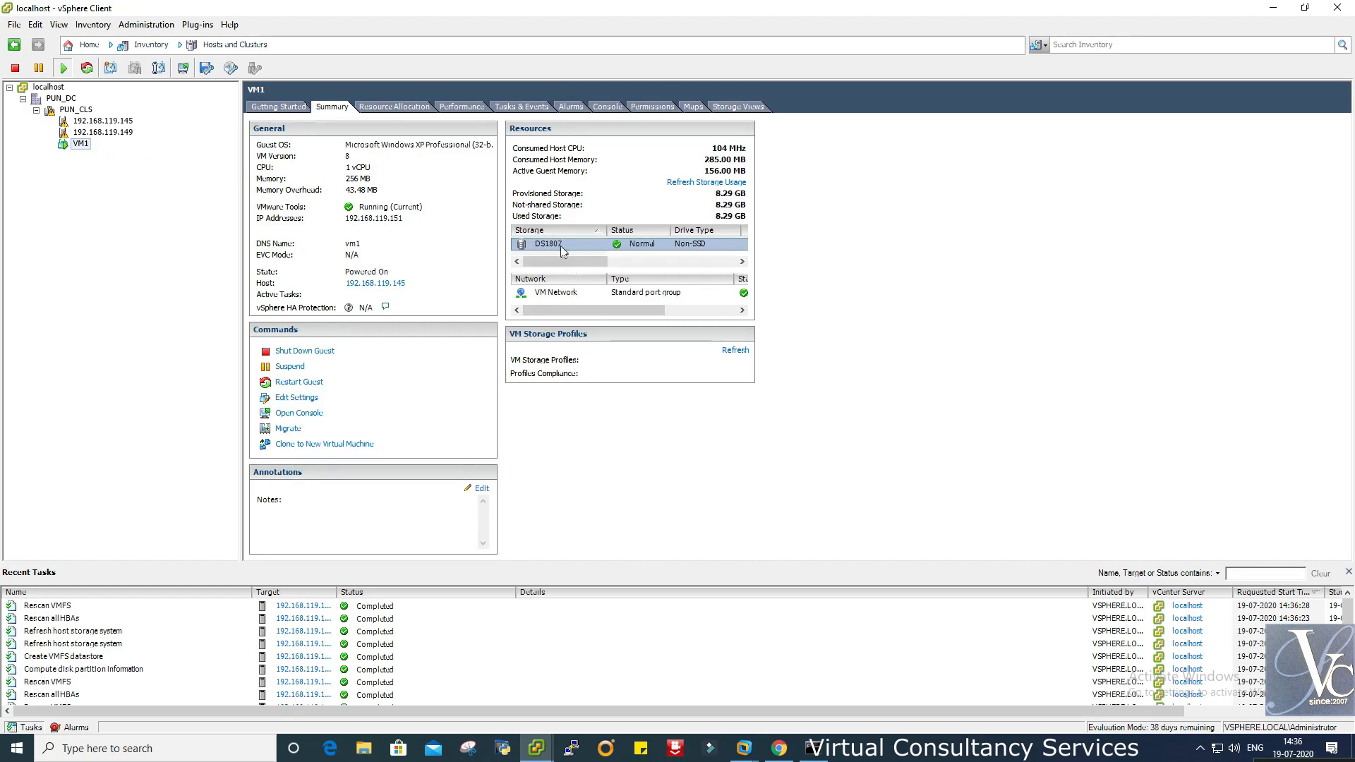
{"action": "left_click", "coordinate": [115, 133]}
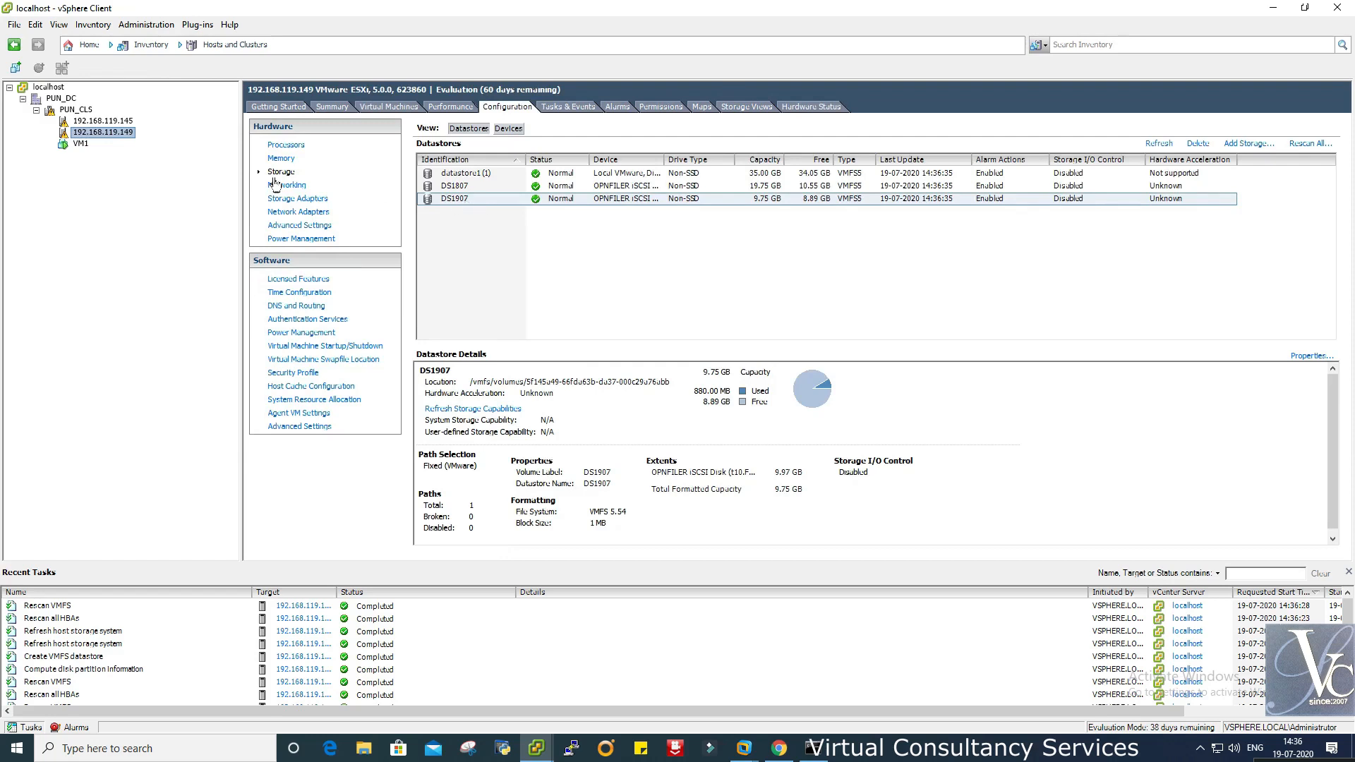
{"action": "left_click", "coordinate": [86, 144]}
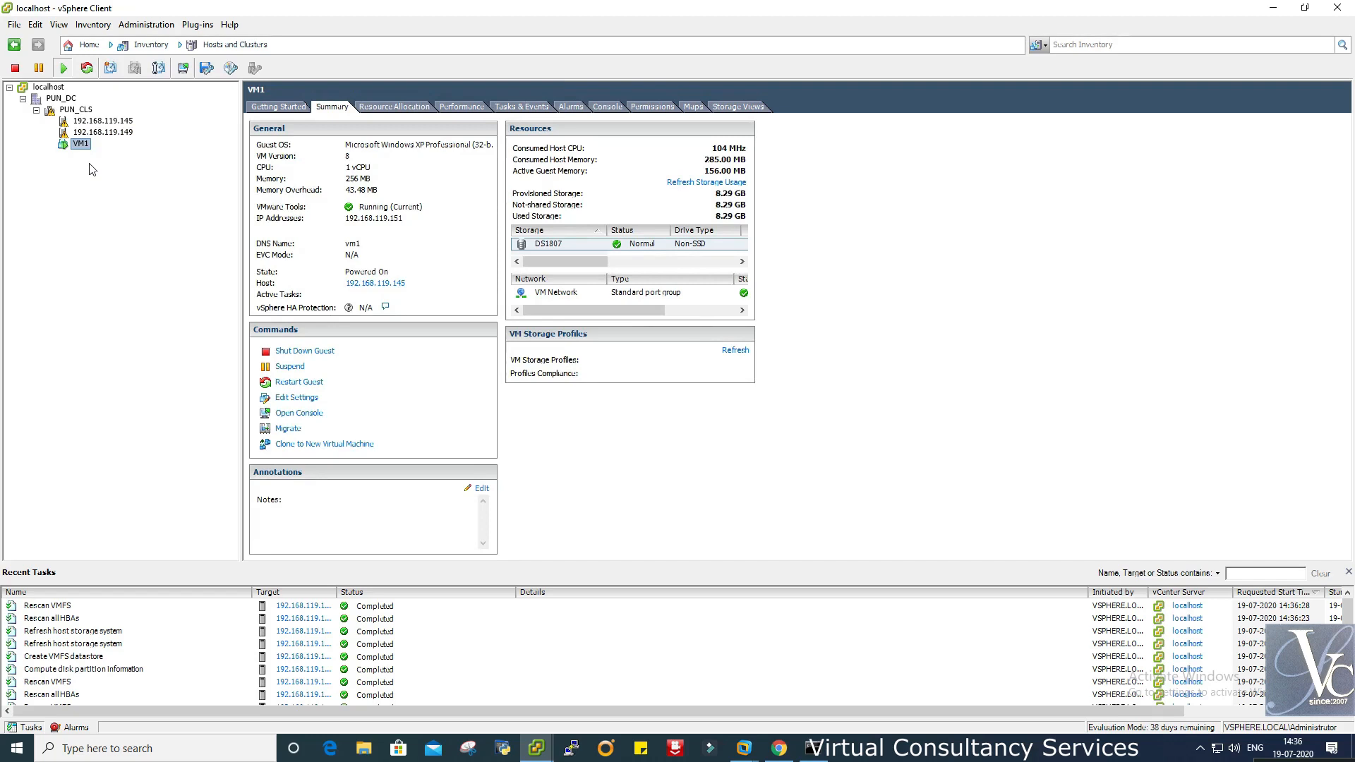
- Launch the Migrate wizard from VM1's context menu
{"action": "right_click", "coordinate": [85, 144]}
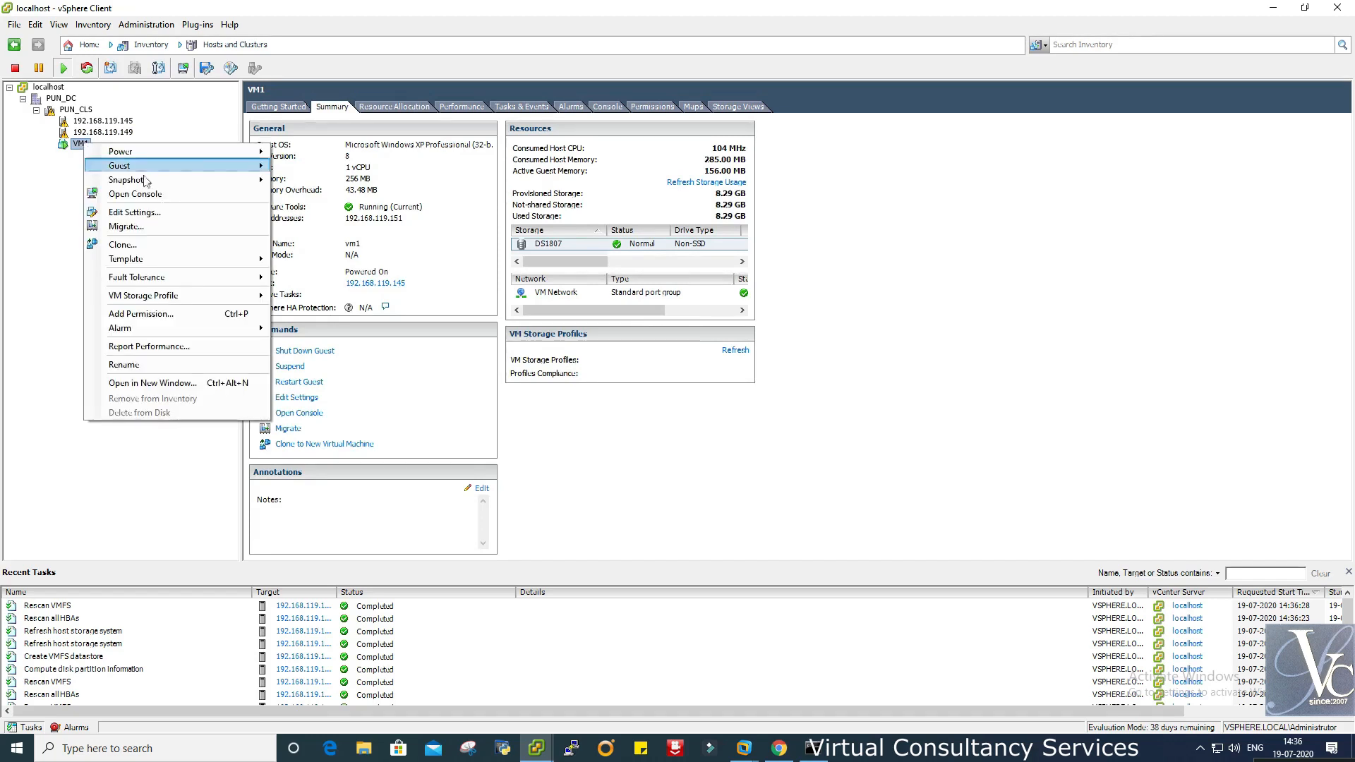
{"action": "left_click", "coordinate": [55, 220]}
{"action": "right_click", "coordinate": [84, 144]}
{"action": "left_click", "coordinate": [127, 225]}
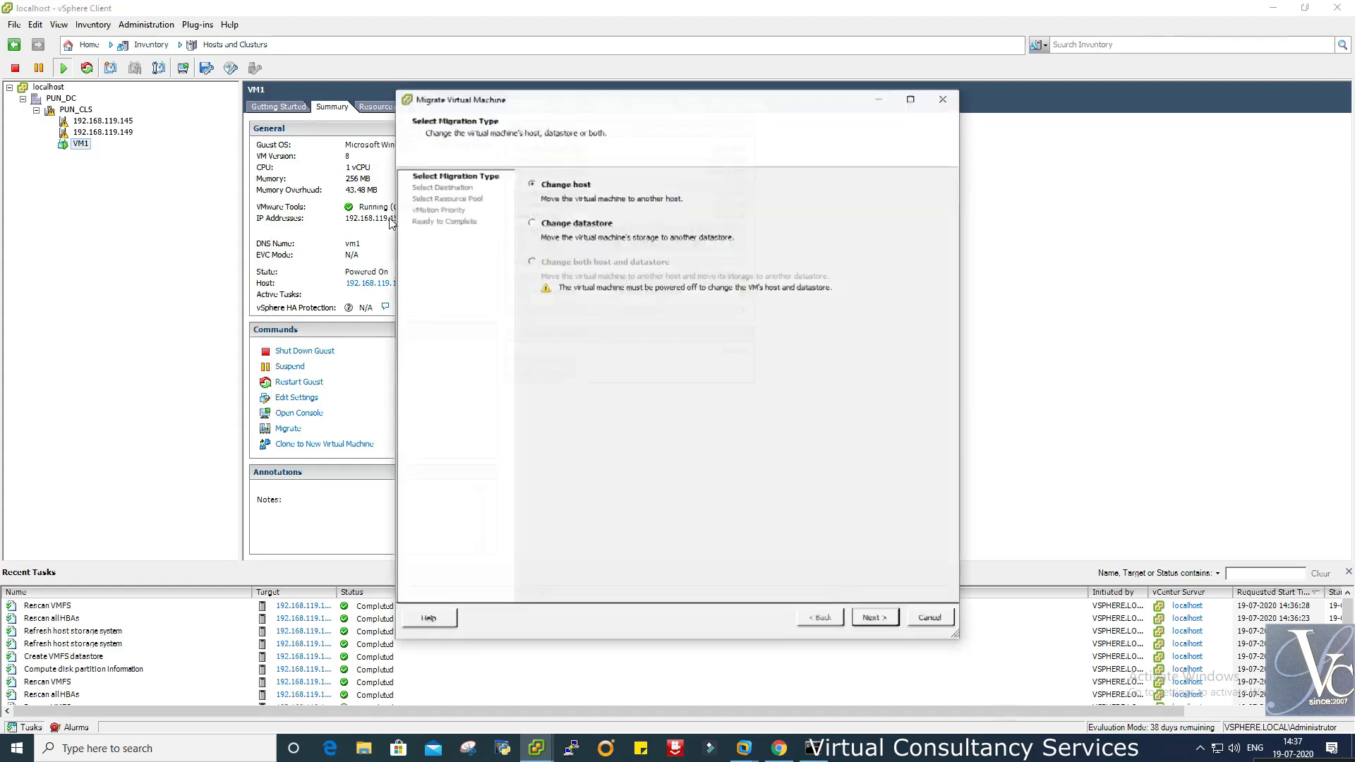
- Choose Change datastore and, in Advanced view, set VM1's configuration file to DS1907
{"action": "left_click", "coordinate": [588, 227]}
{"action": "left_click", "coordinate": [876, 619]}
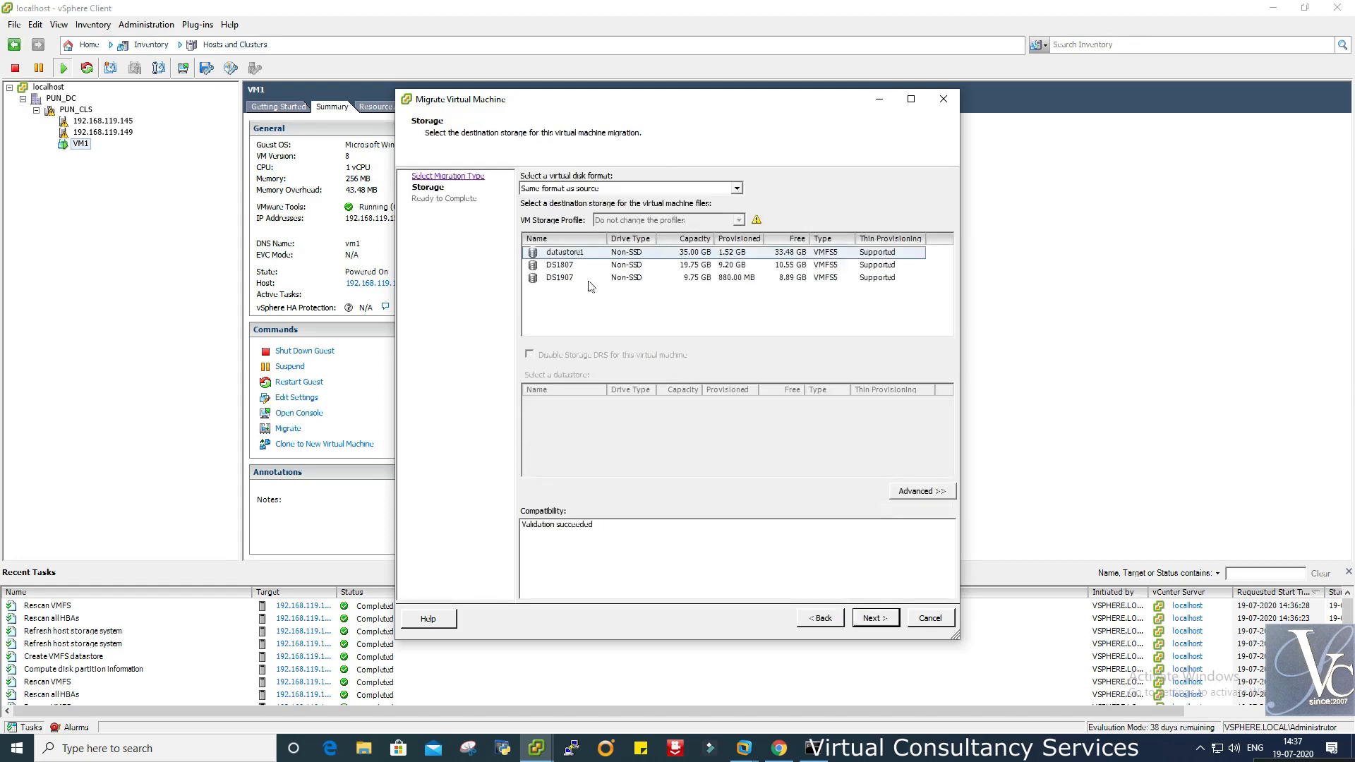
{"action": "left_click", "coordinate": [573, 277]}
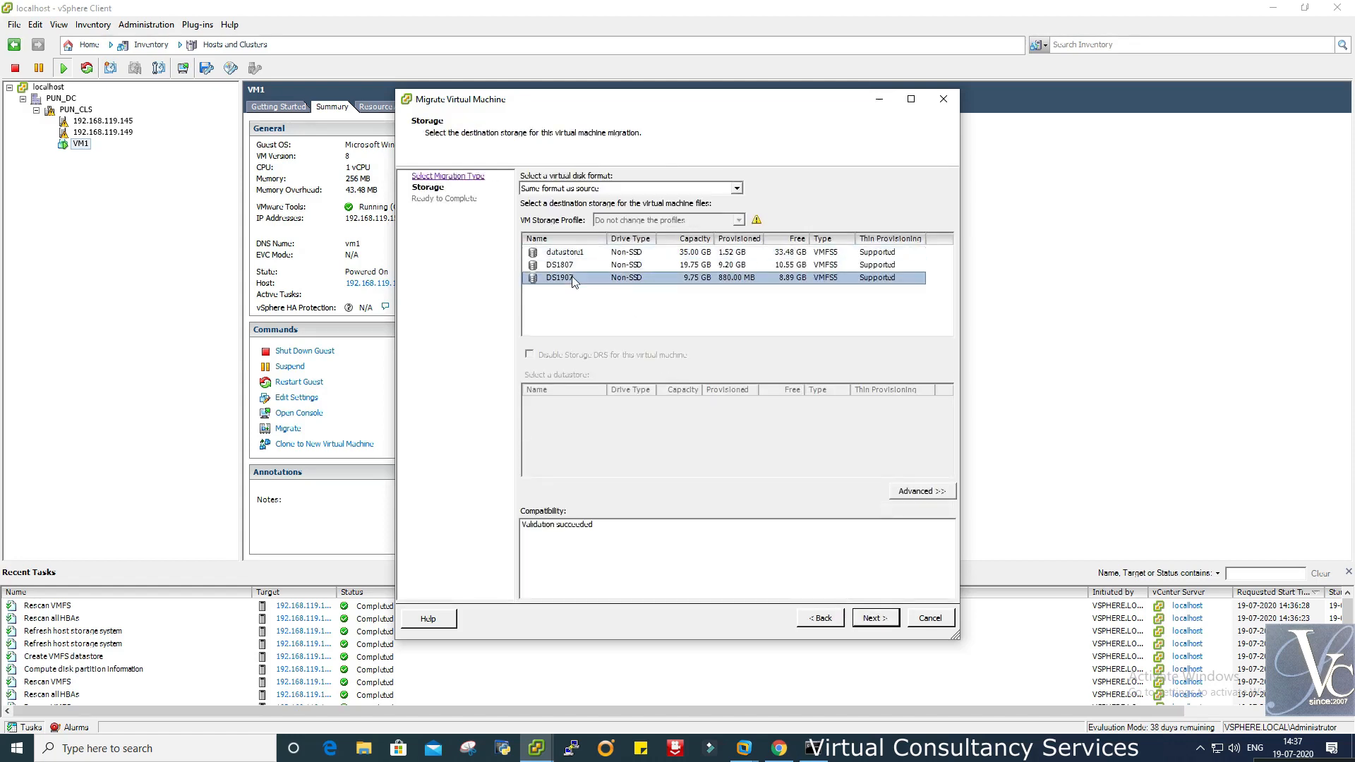
{"action": "left_click", "coordinate": [922, 492]}
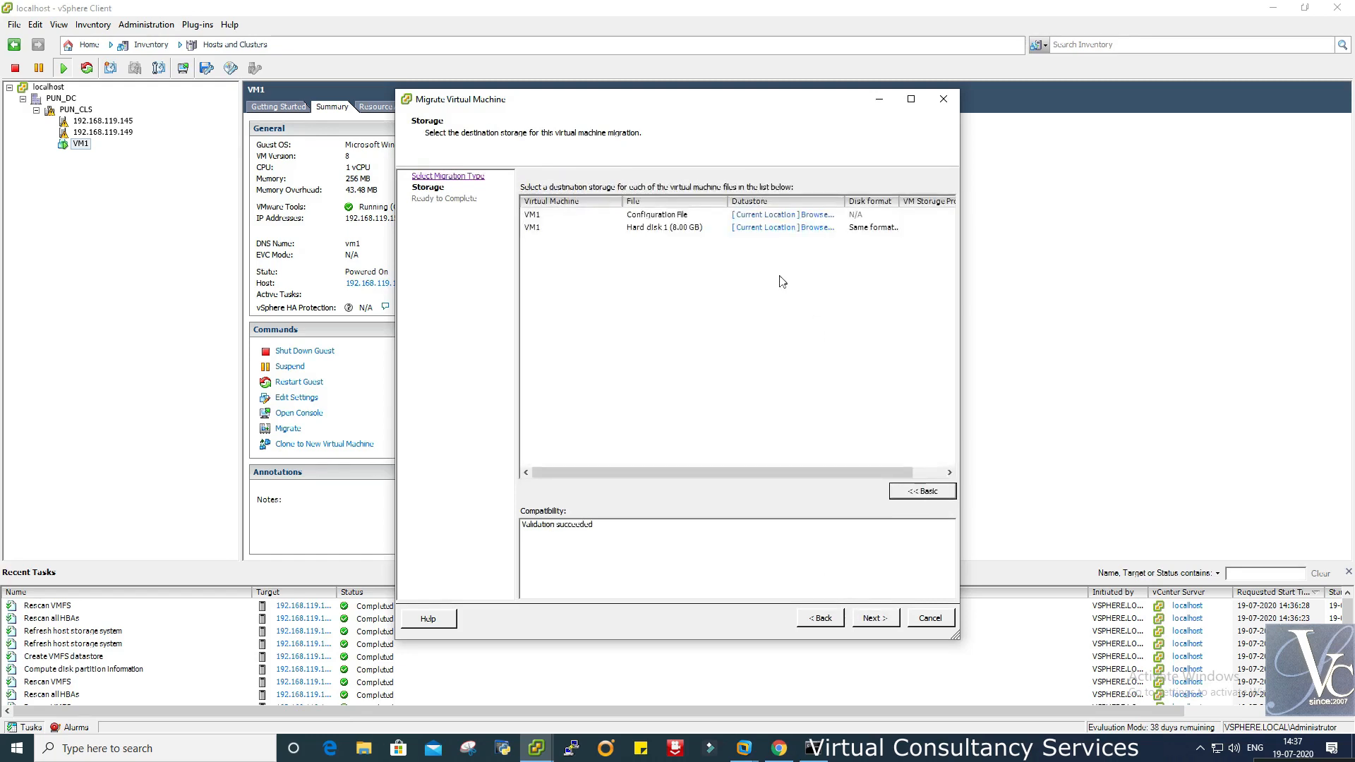
{"action": "left_click", "coordinate": [787, 226]}
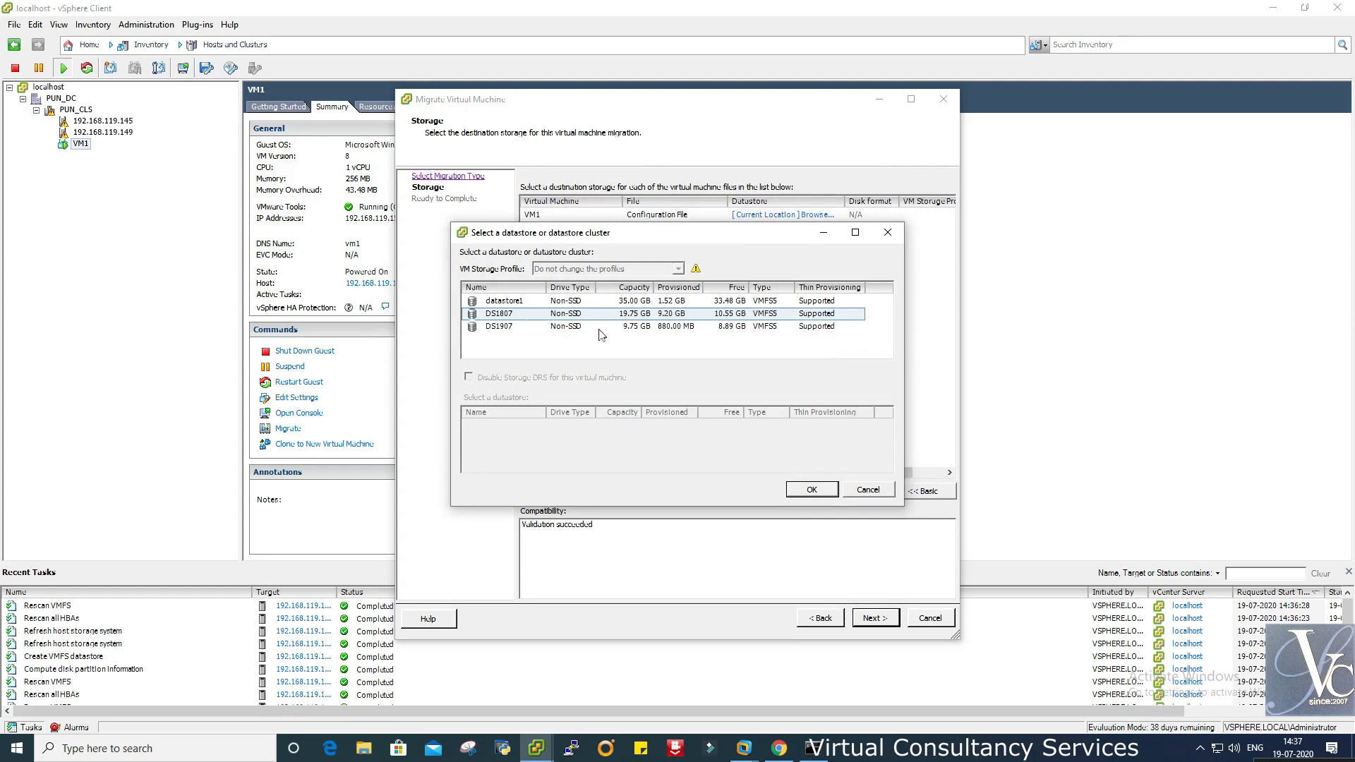
{"action": "left_click_drag", "start_coordinate": [631, 239], "coordinate": [665, 273]}
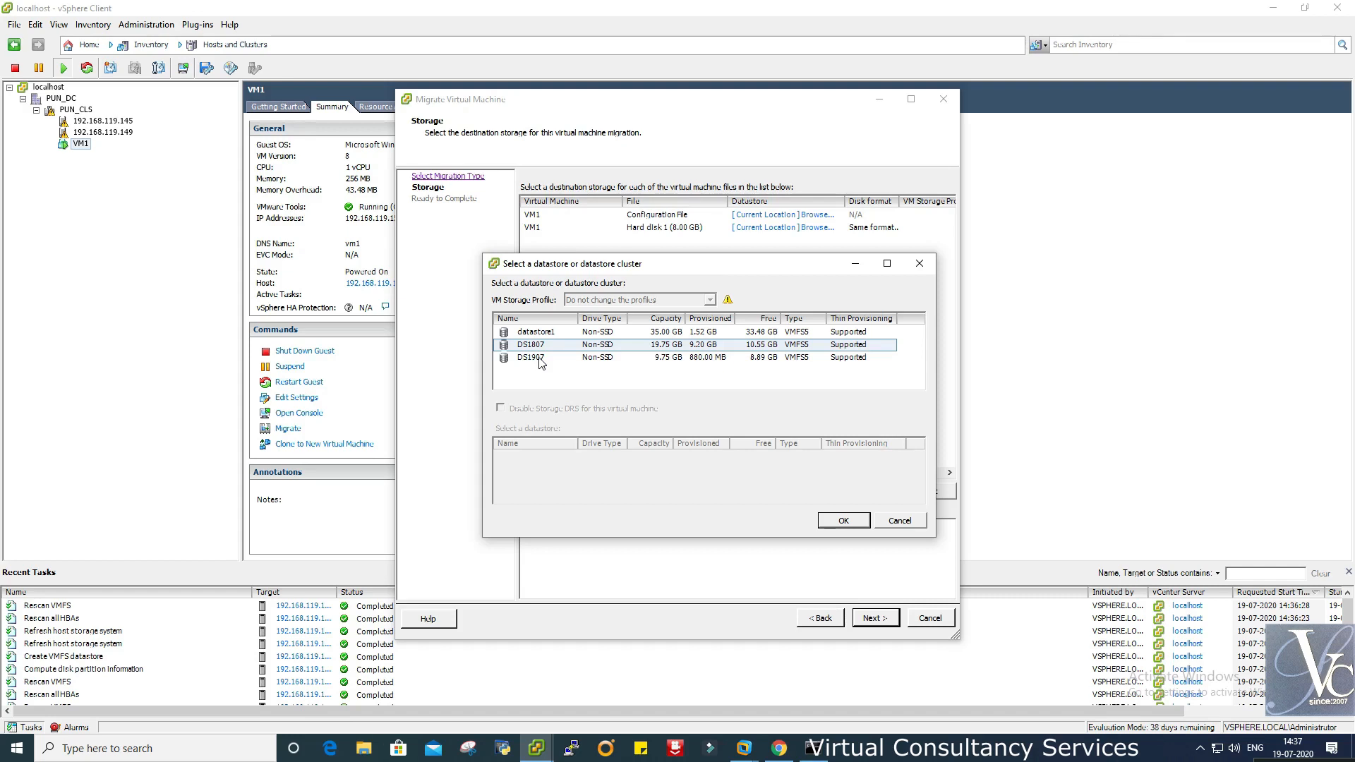
{"action": "left_click", "coordinate": [539, 358]}
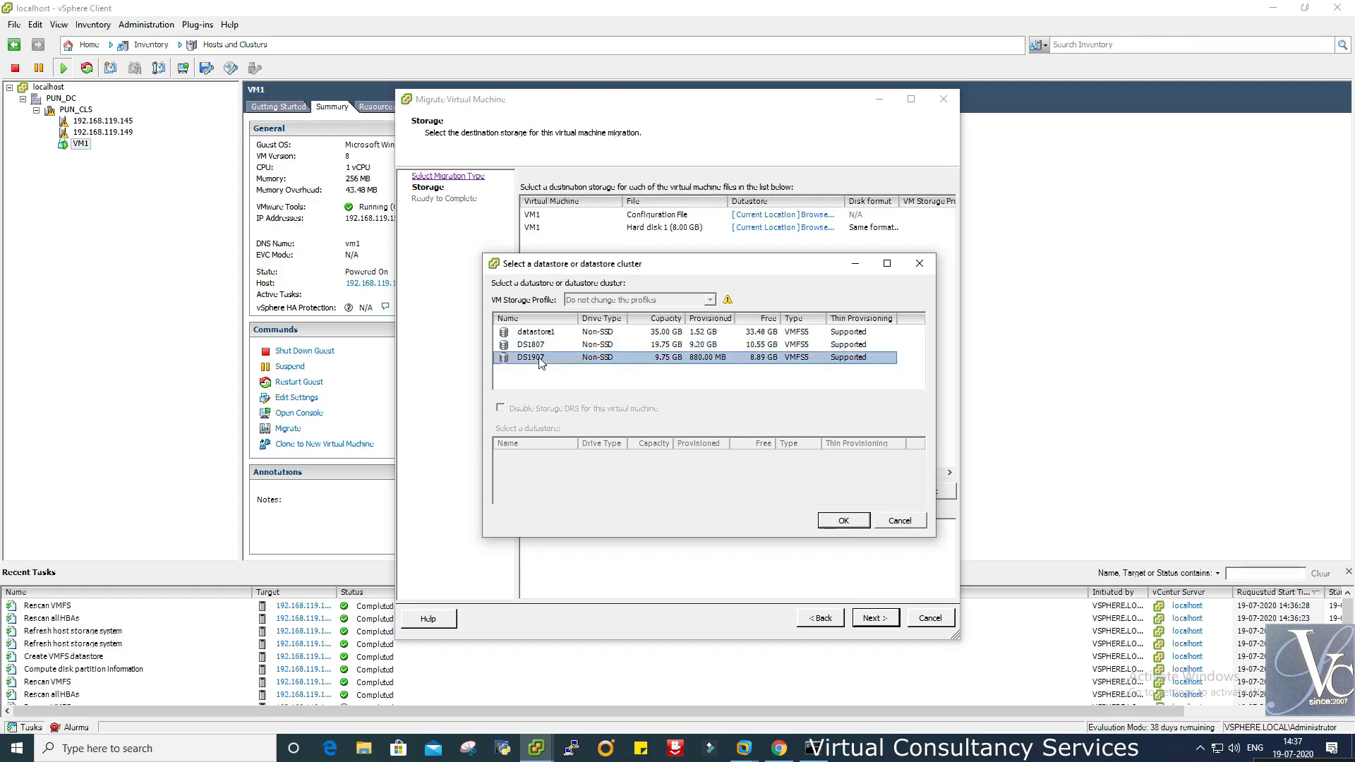
{"action": "left_click", "coordinate": [843, 521]}
- Set hard disk 1 to DS1907 as well and verify both destinations
{"action": "left_click", "coordinate": [805, 228]}
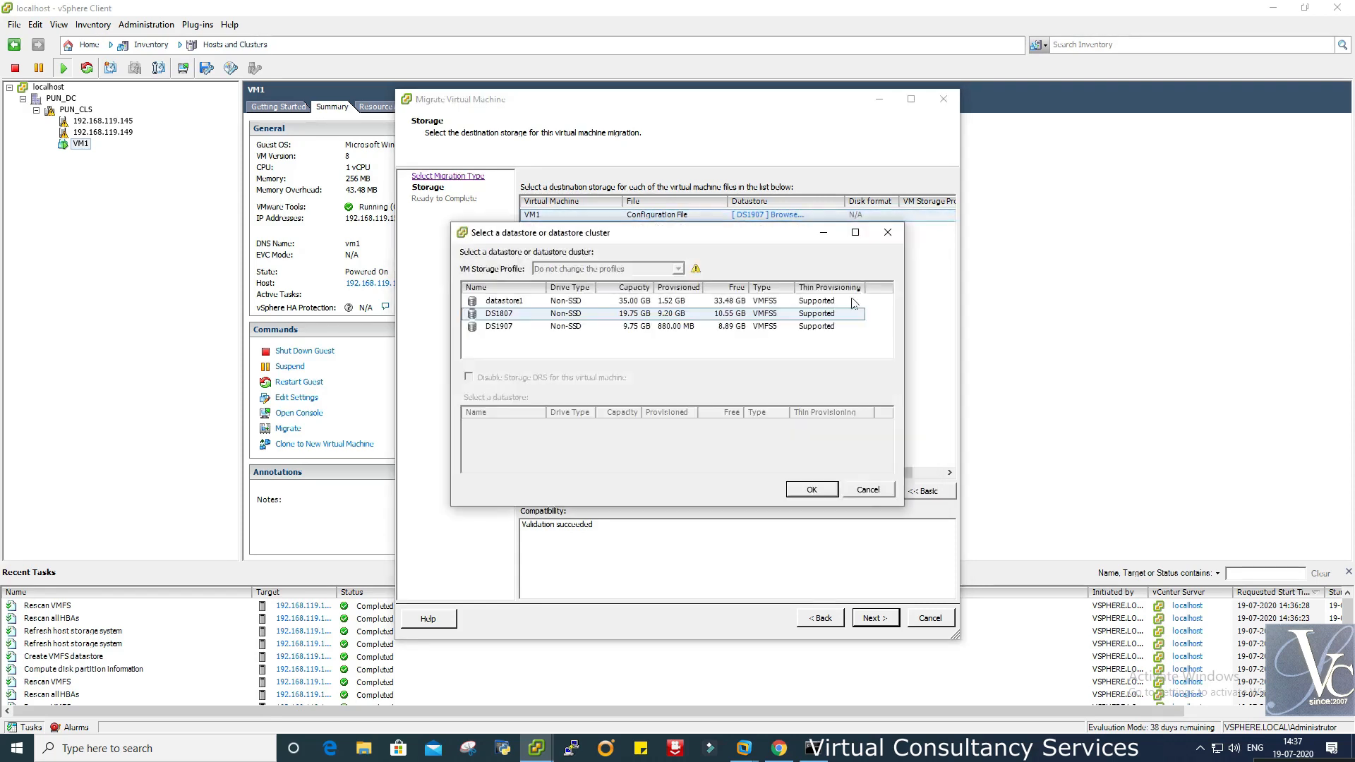
{"action": "left_click", "coordinate": [509, 329]}
{"action": "left_click", "coordinate": [811, 488]}
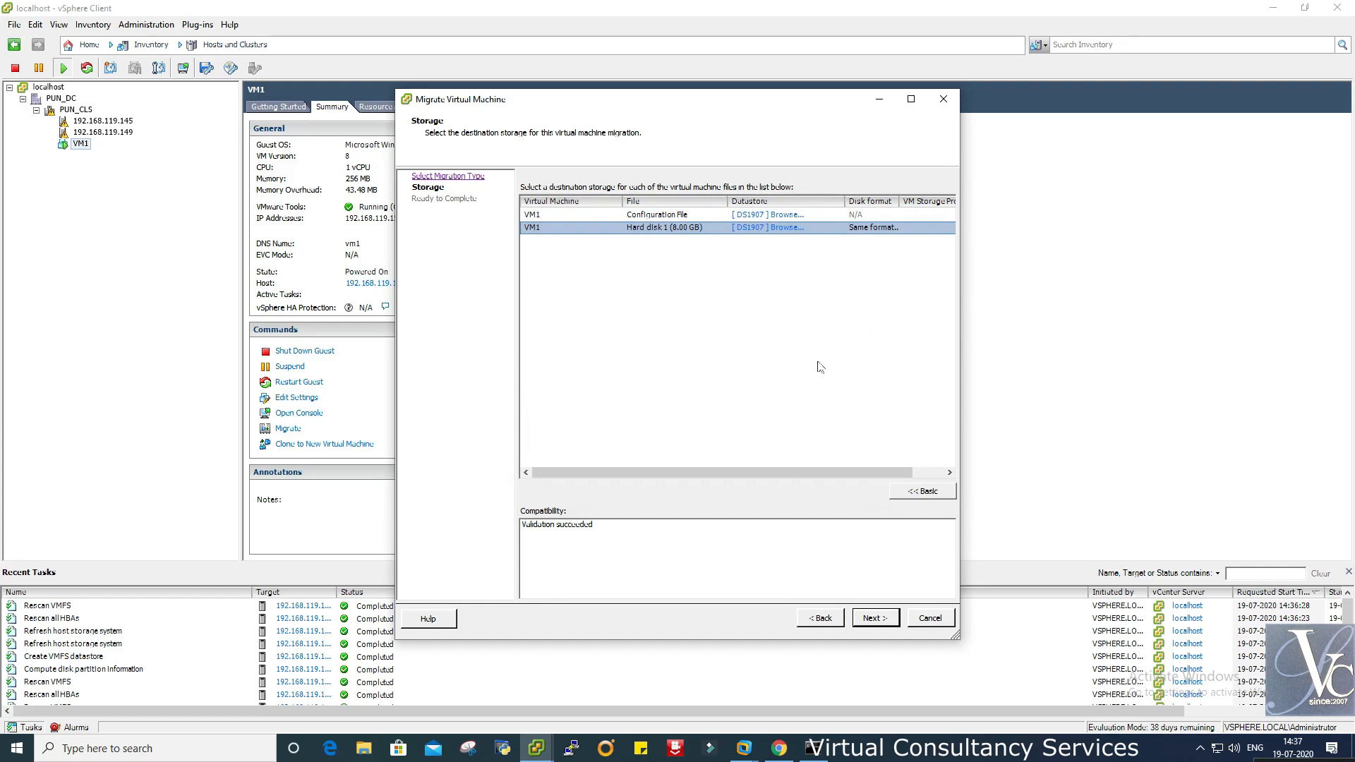
{"action": "left_click_drag", "start_coordinate": [961, 338], "coordinate": [1150, 338]}
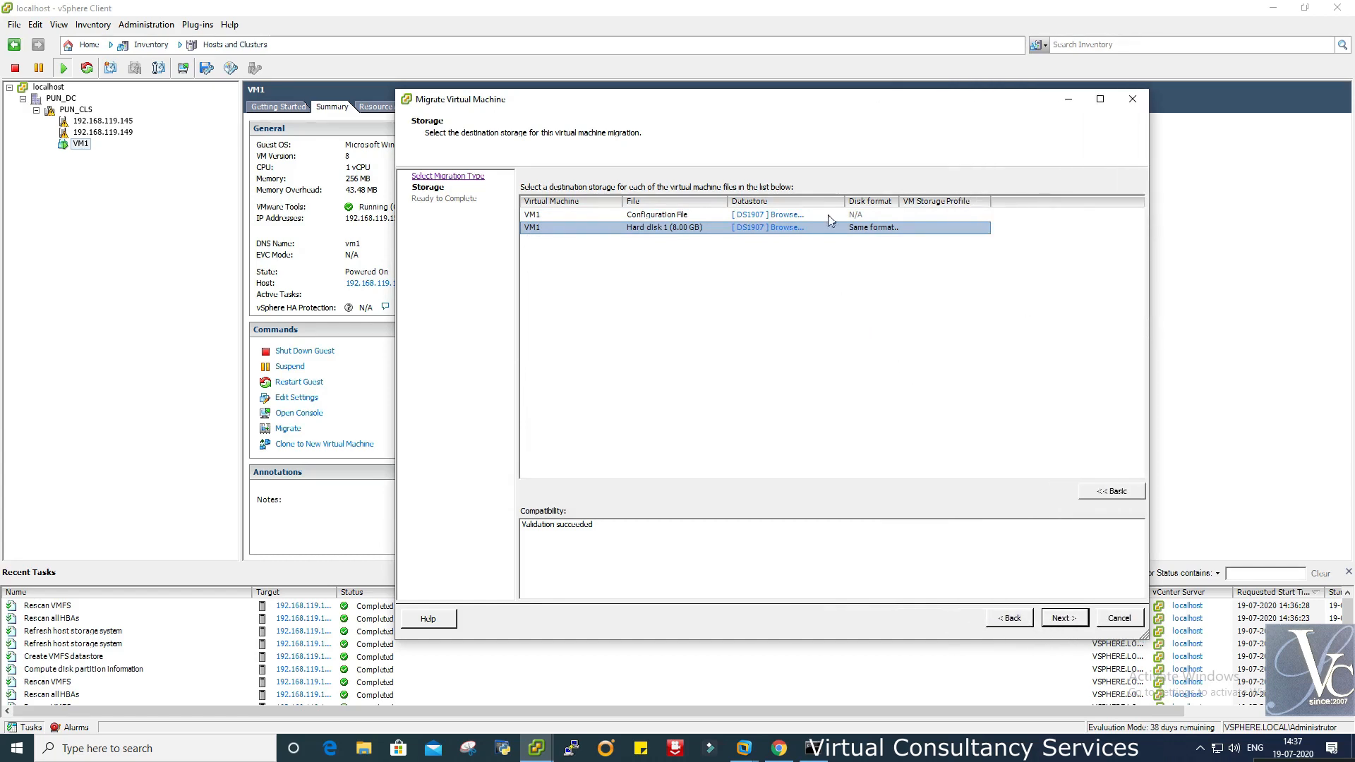
{"action": "left_click_drag", "start_coordinate": [885, 200], "coordinate": [974, 201]}
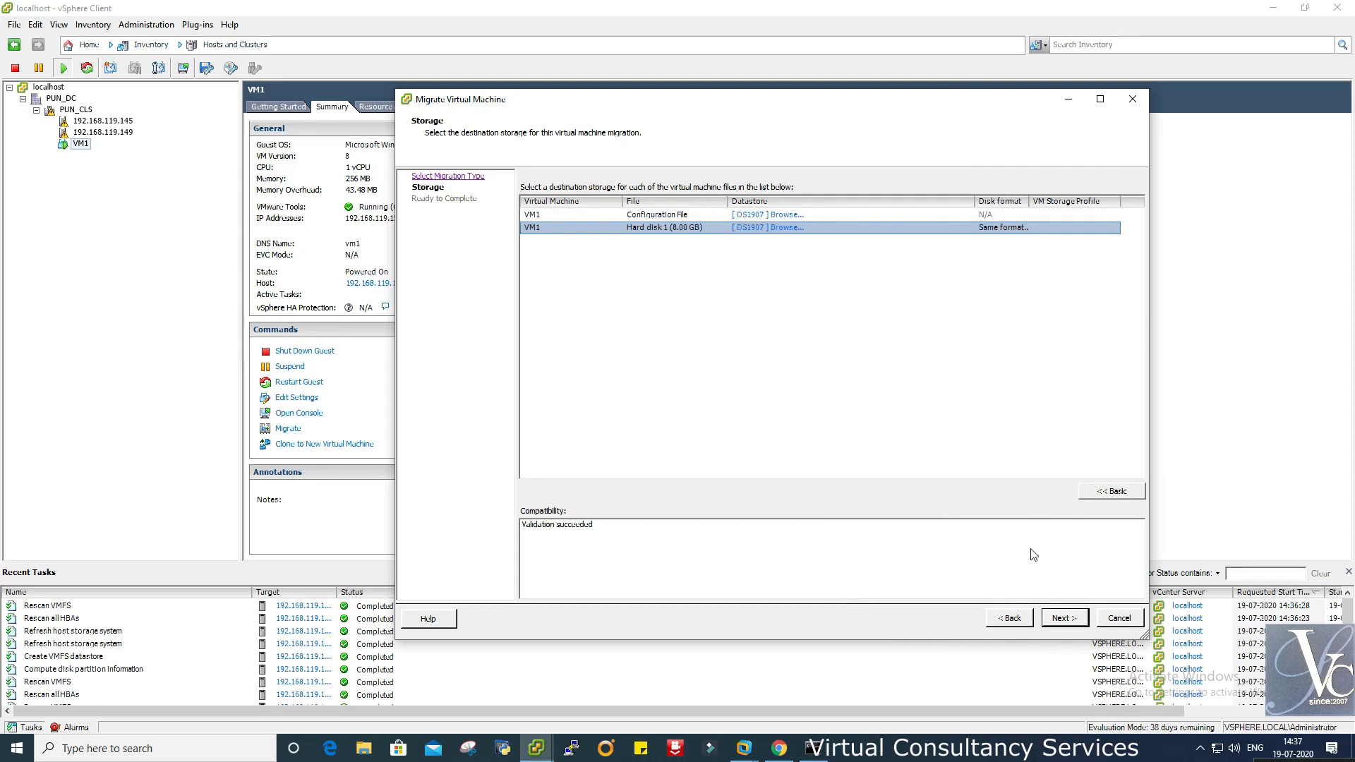
{"action": "left_click", "coordinate": [1065, 619]}
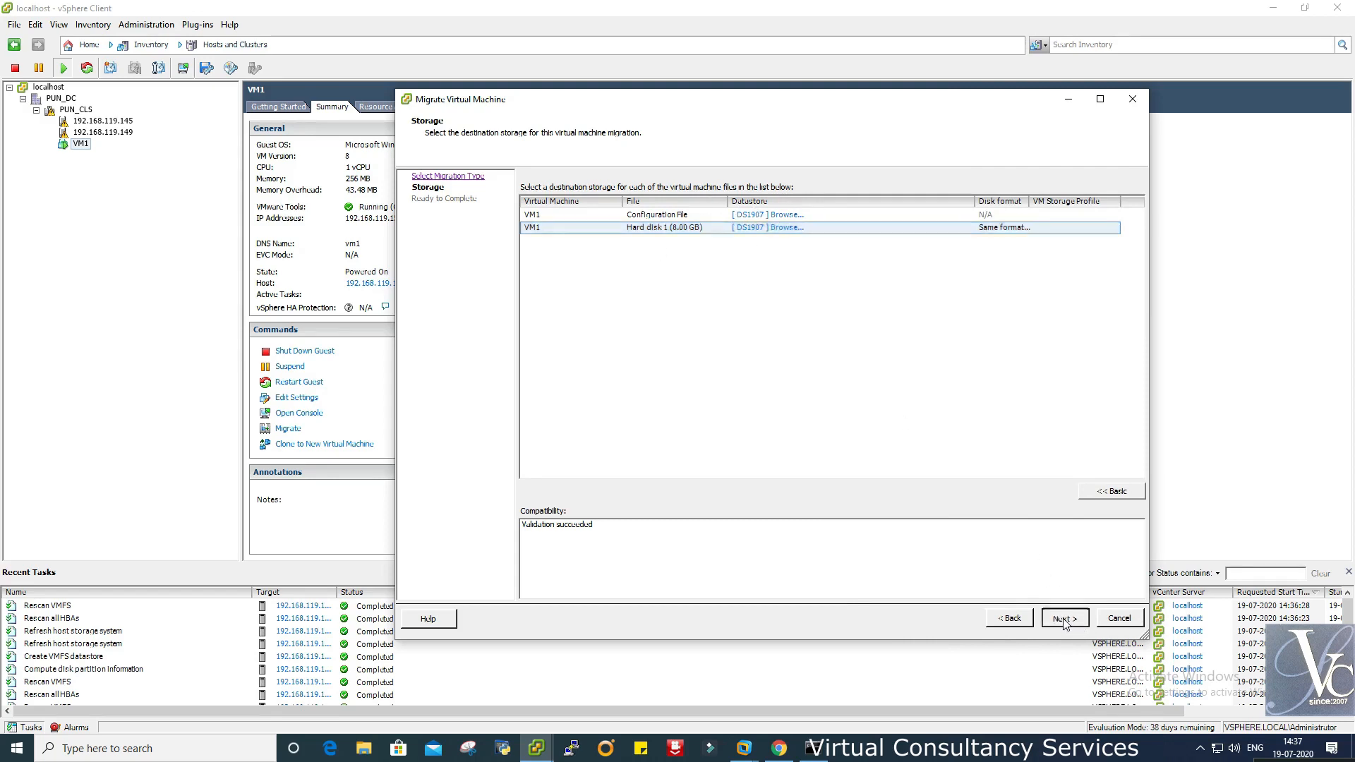
- Start VM1's storage migration to DS1907 and follow the Relocate task in Recent Tasks
{"action": "left_click", "coordinate": [1065, 619]}
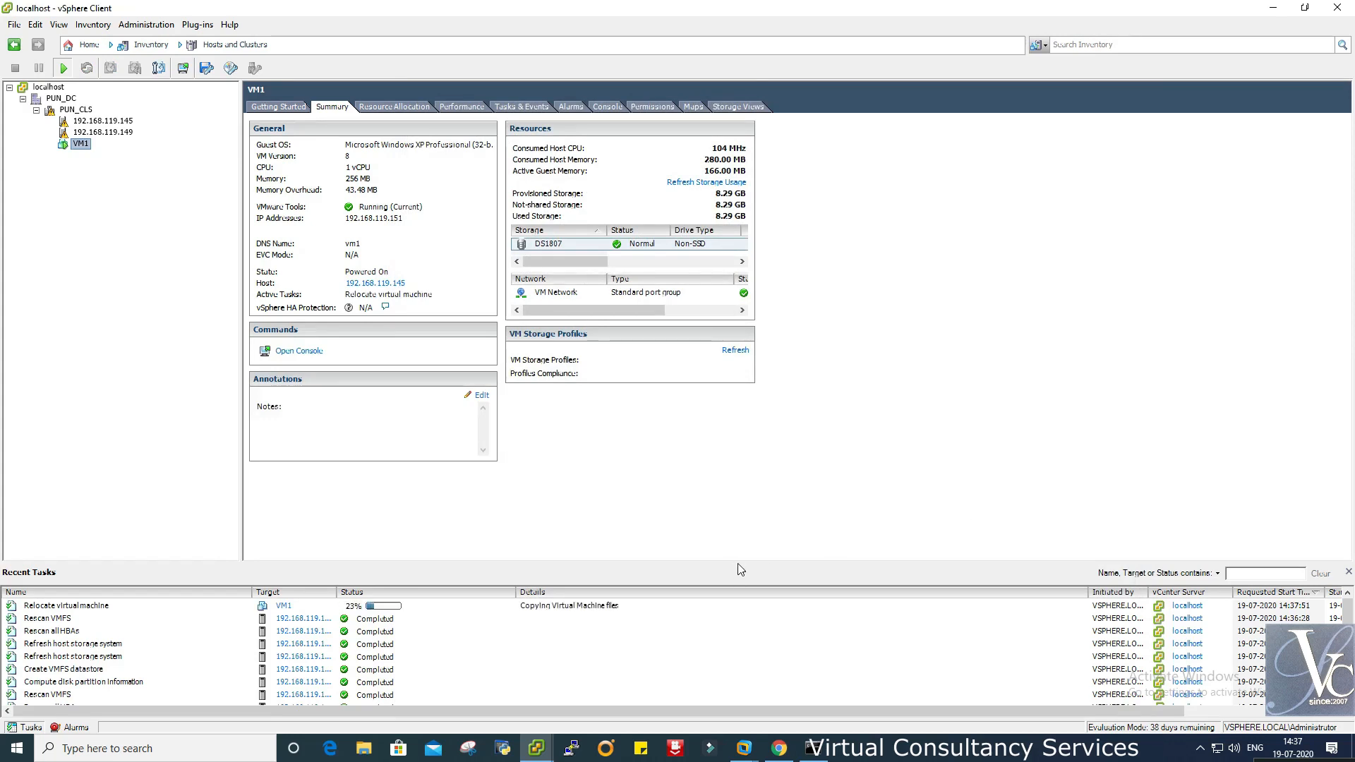
{"action": "left_click_drag", "start_coordinate": [738, 566], "coordinate": [741, 491]}
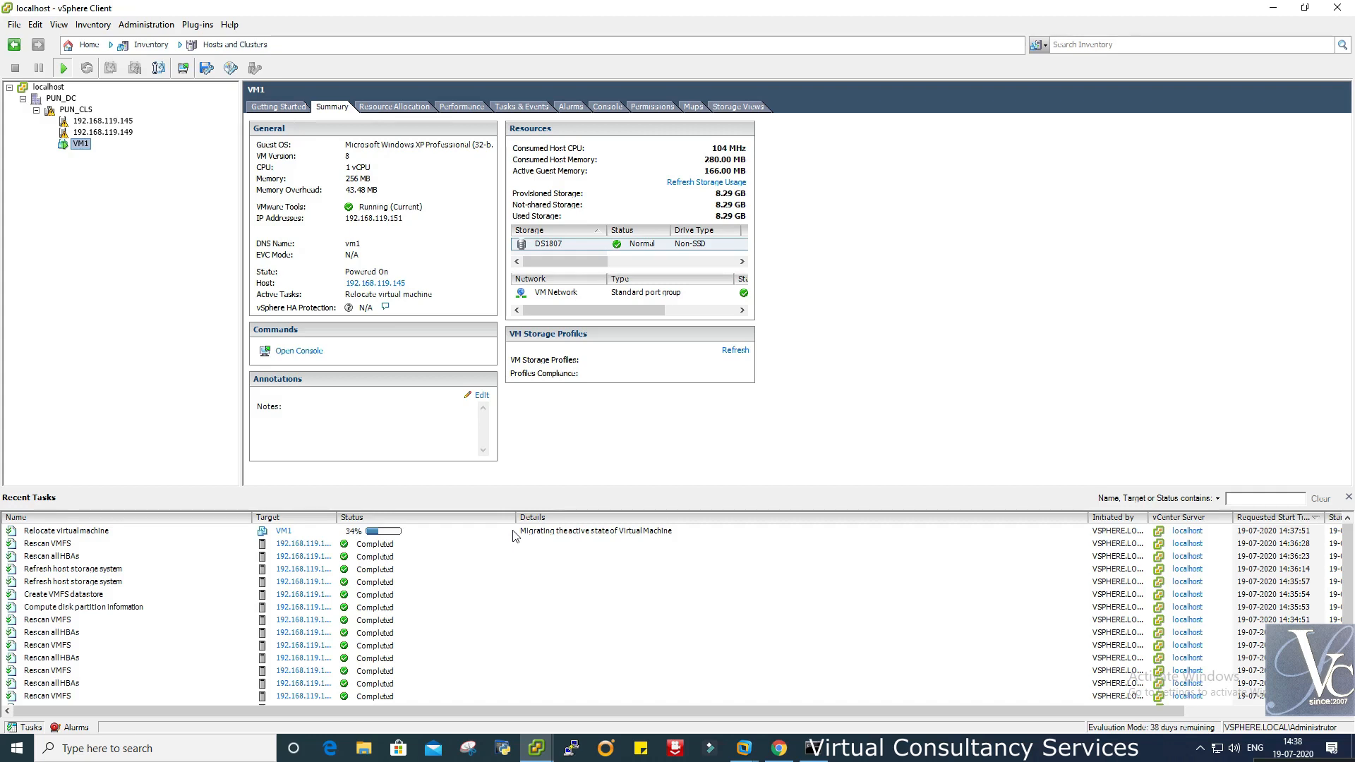
{"action": "left_click", "coordinate": [515, 535]}
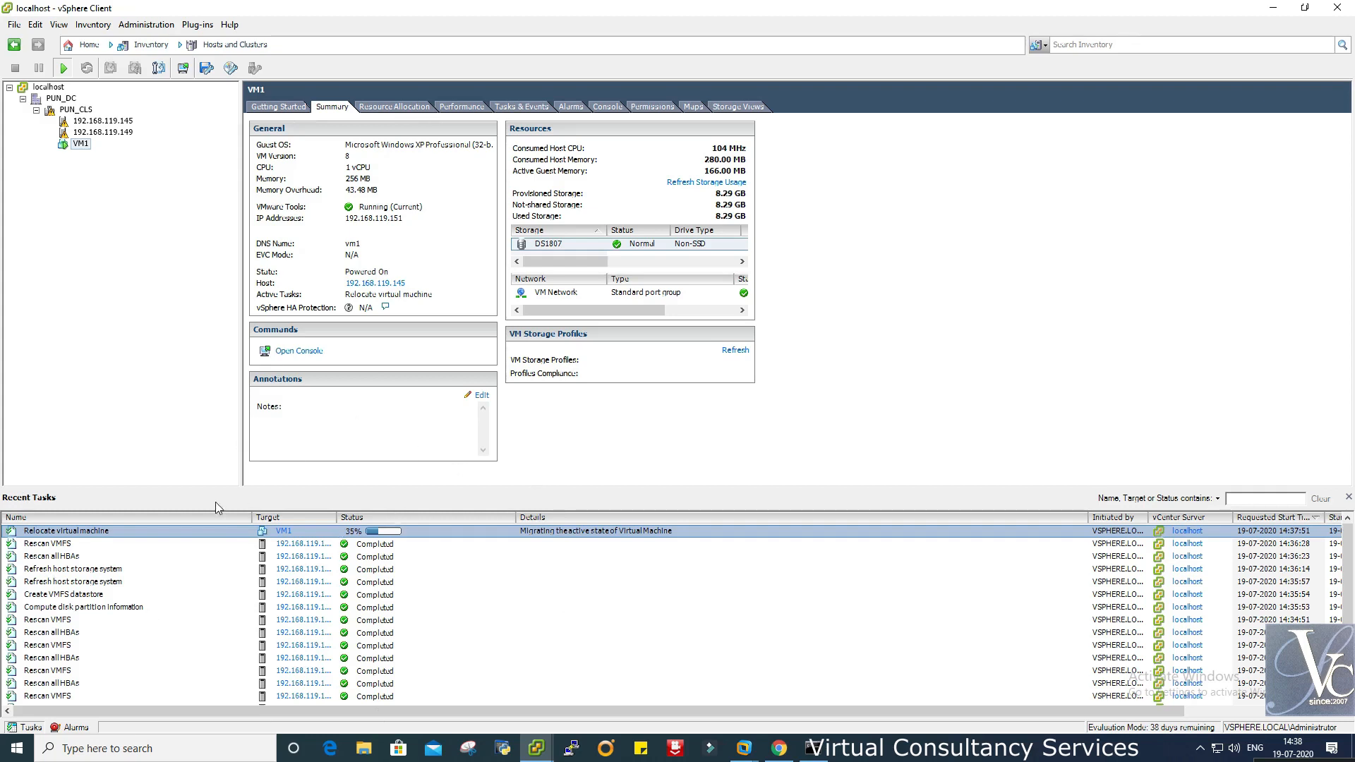
{"action": "left_click", "coordinate": [84, 110]}
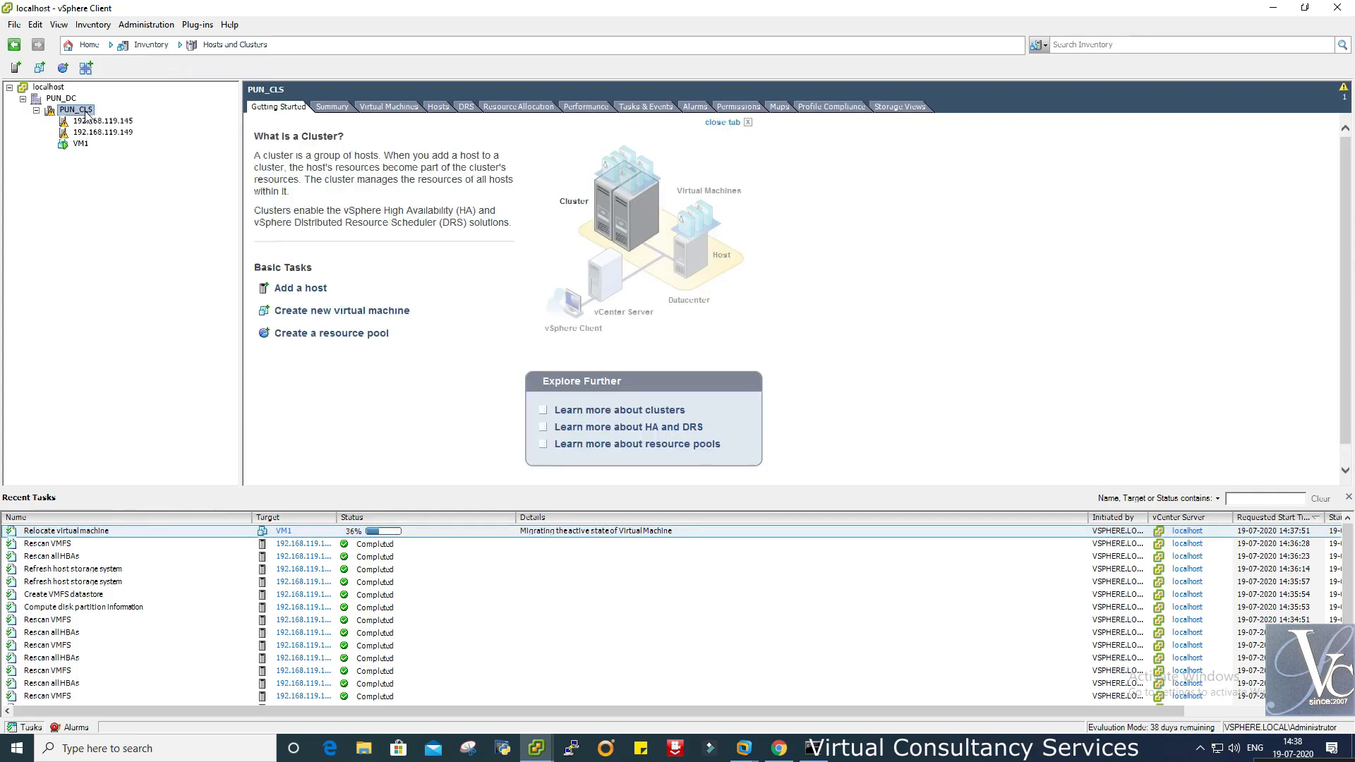
- Review PUN_CLS cluster settings (DRS on, HA off) and close them without changes
{"action": "right_click", "coordinate": [85, 113]}
{"action": "left_click", "coordinate": [173, 249]}
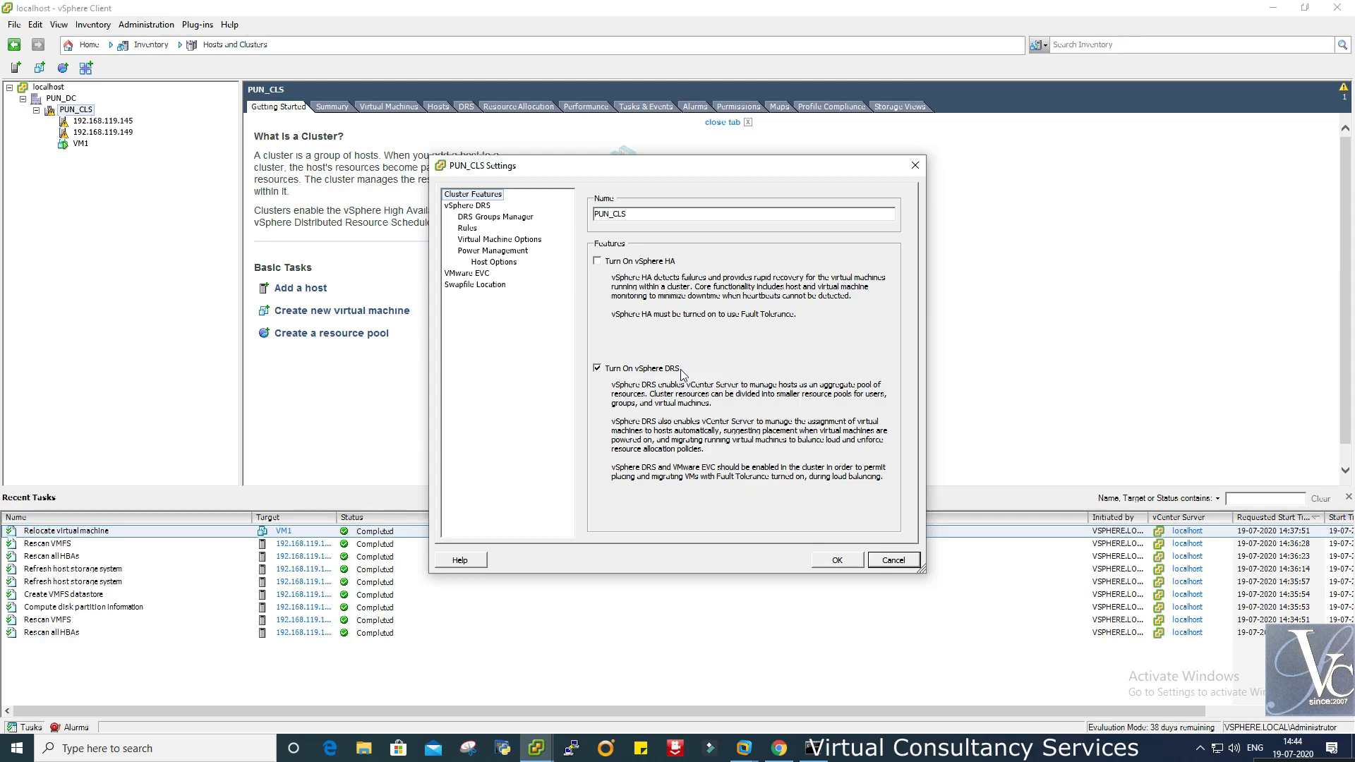
{"action": "left_click", "coordinate": [892, 561]}
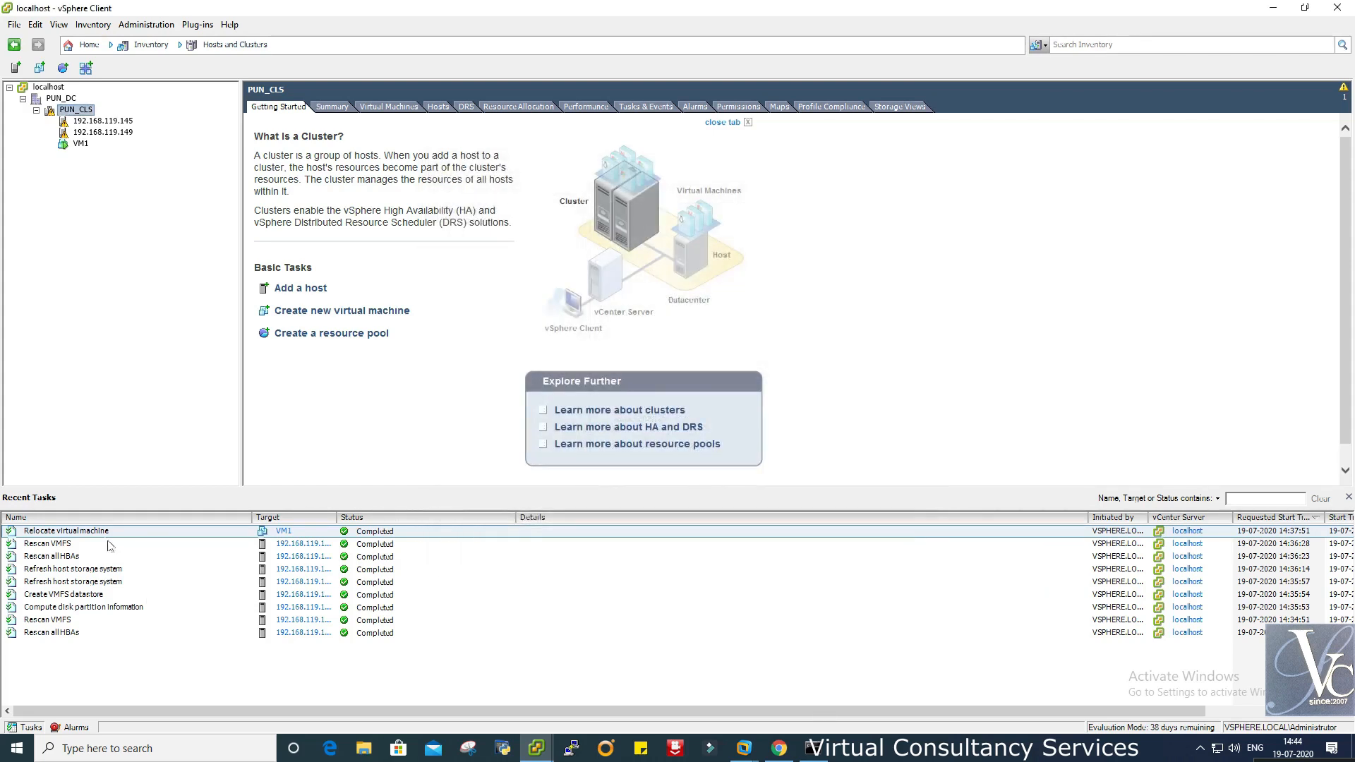
- Review VM1's summary and the datastores on host 192.168.119.145
{"action": "left_click", "coordinate": [83, 144]}
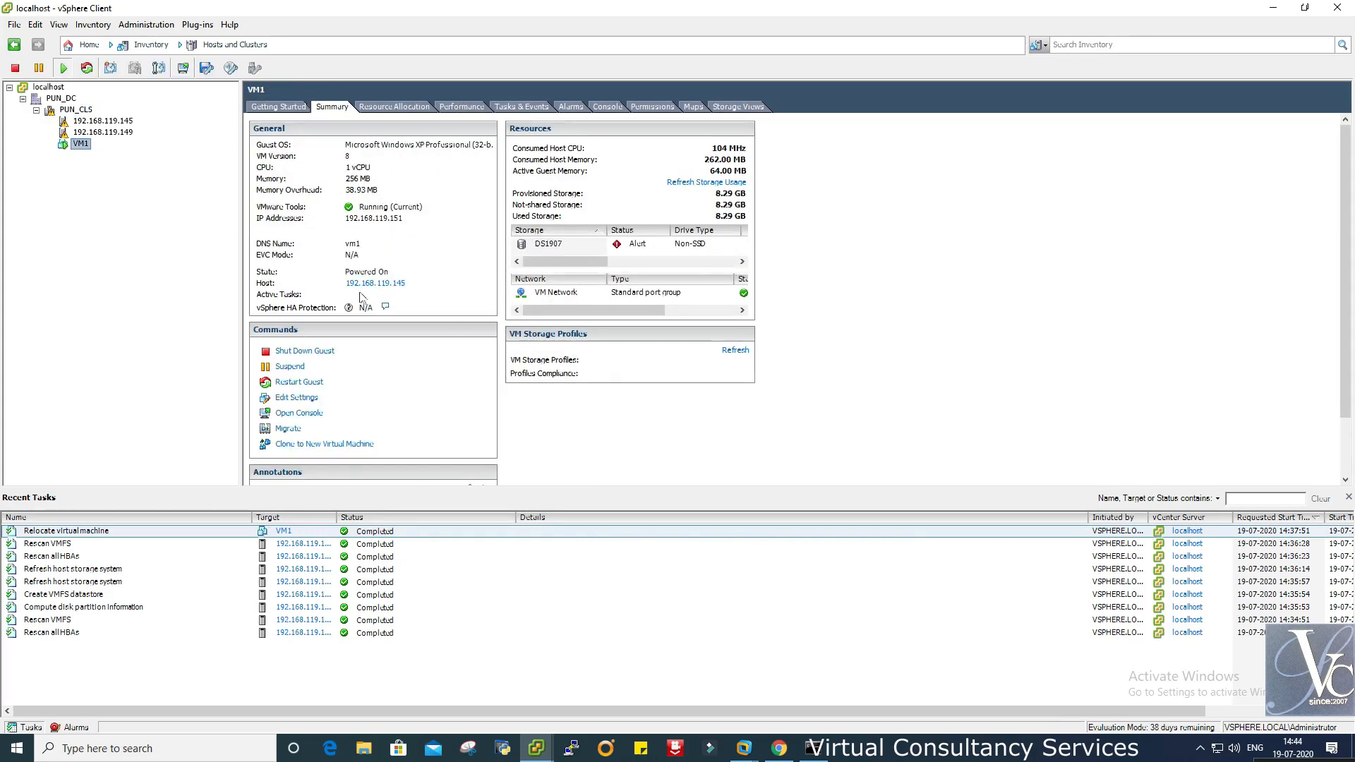
{"action": "left_click", "coordinate": [111, 124]}
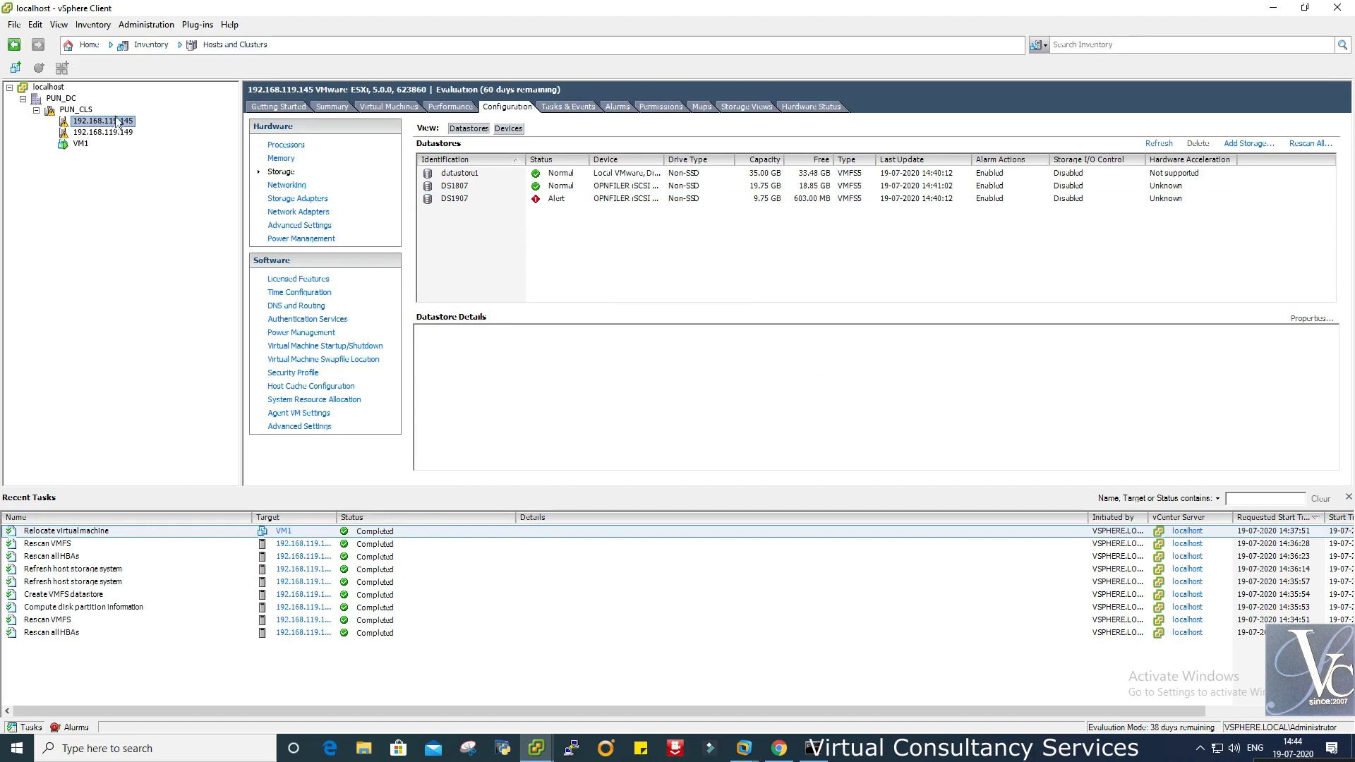
{"action": "left_click", "coordinate": [79, 144]}
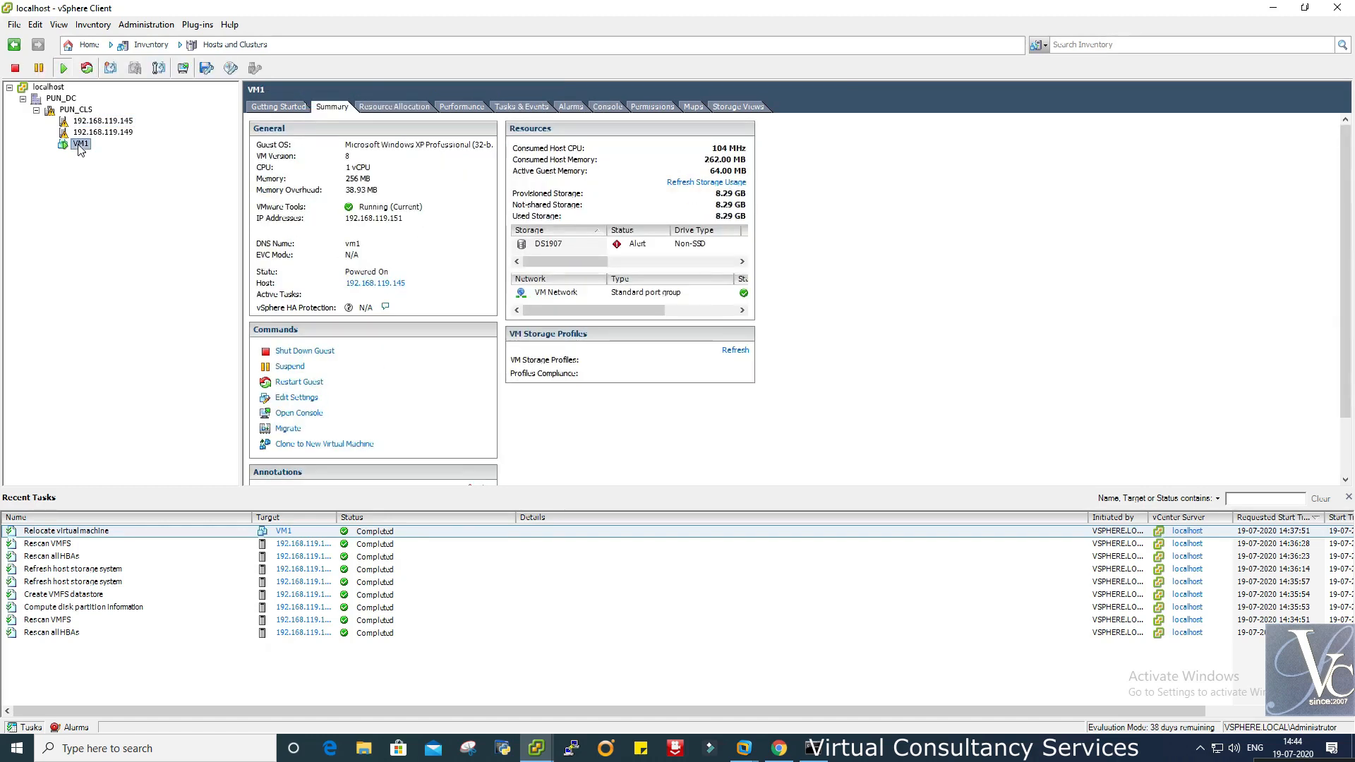
- Live-migrate VM1 to host 192.168.119.149 in PUN_CLS with high vMotion priority
{"action": "right_click", "coordinate": [80, 145]}
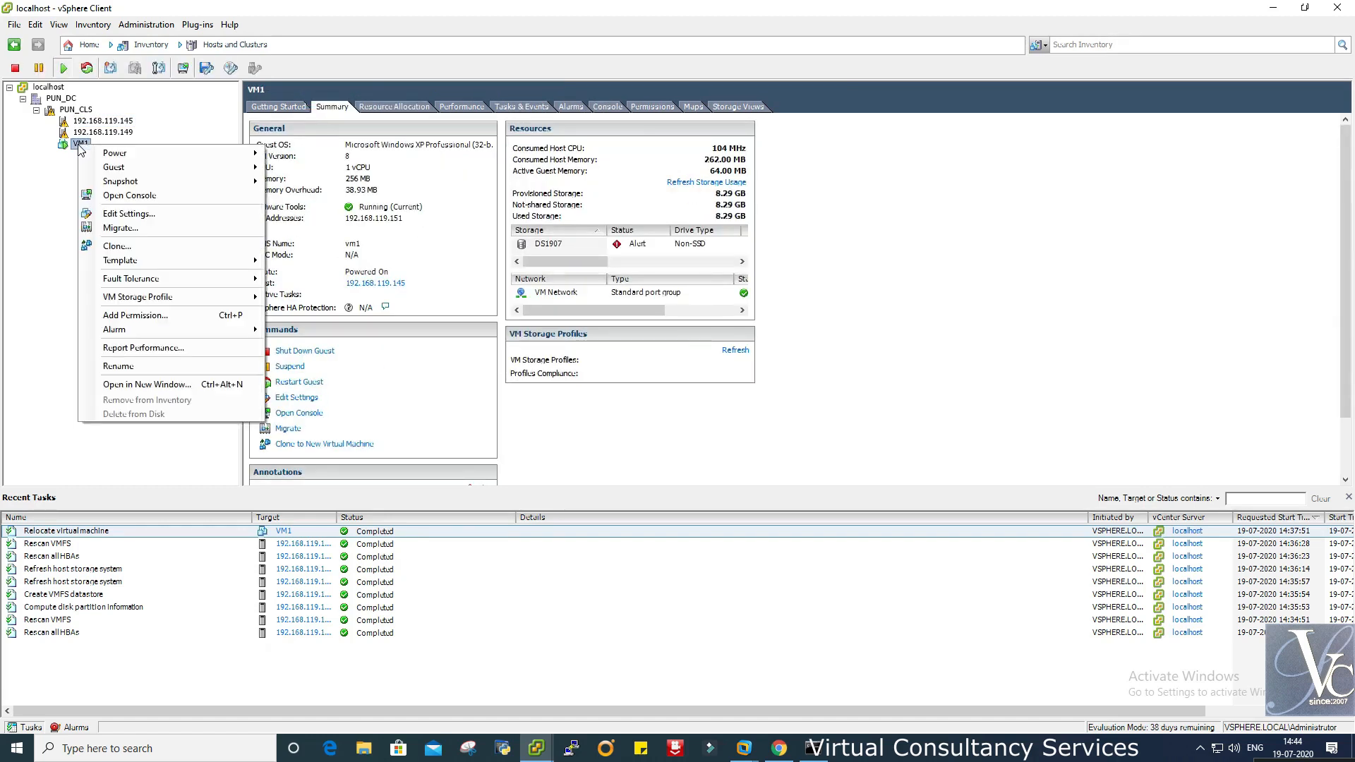
{"action": "left_click", "coordinate": [121, 228]}
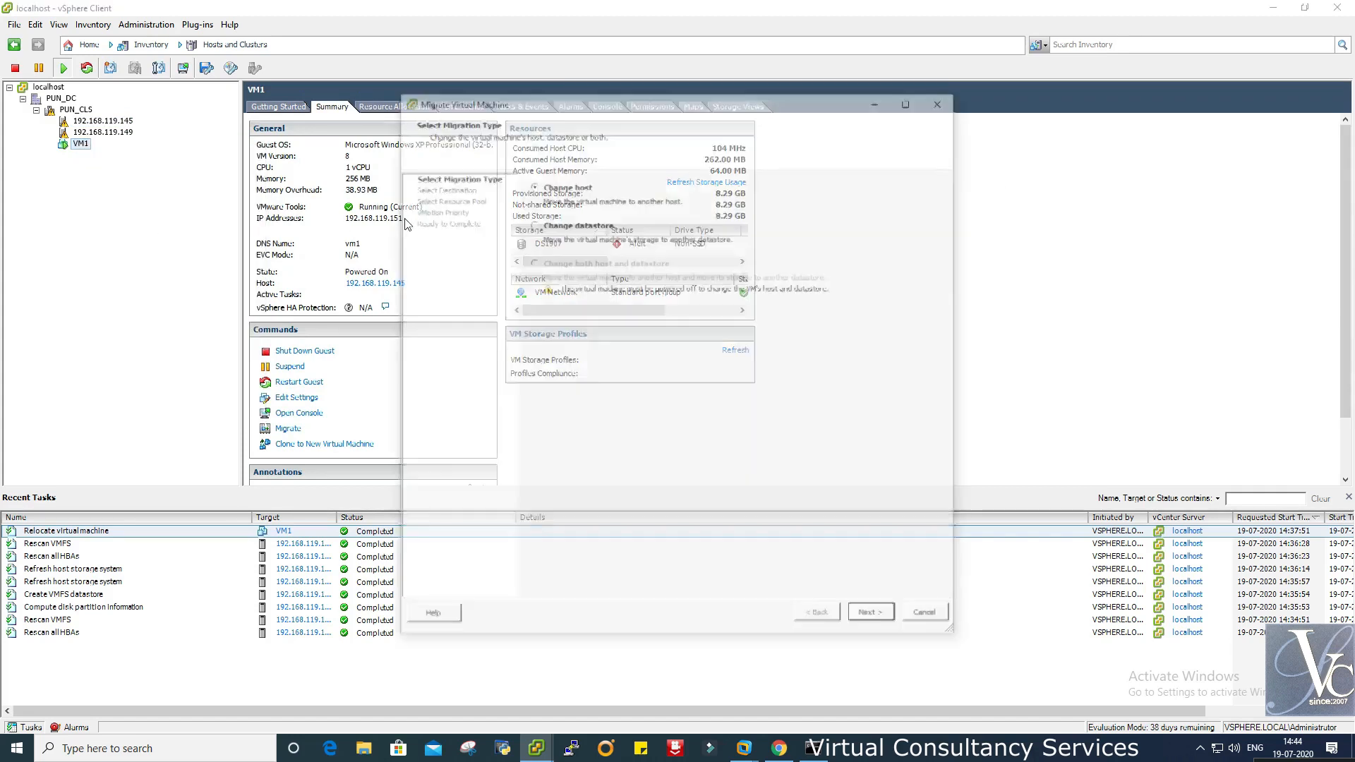
{"action": "left_click_drag", "start_coordinate": [600, 94], "coordinate": [816, 67]}
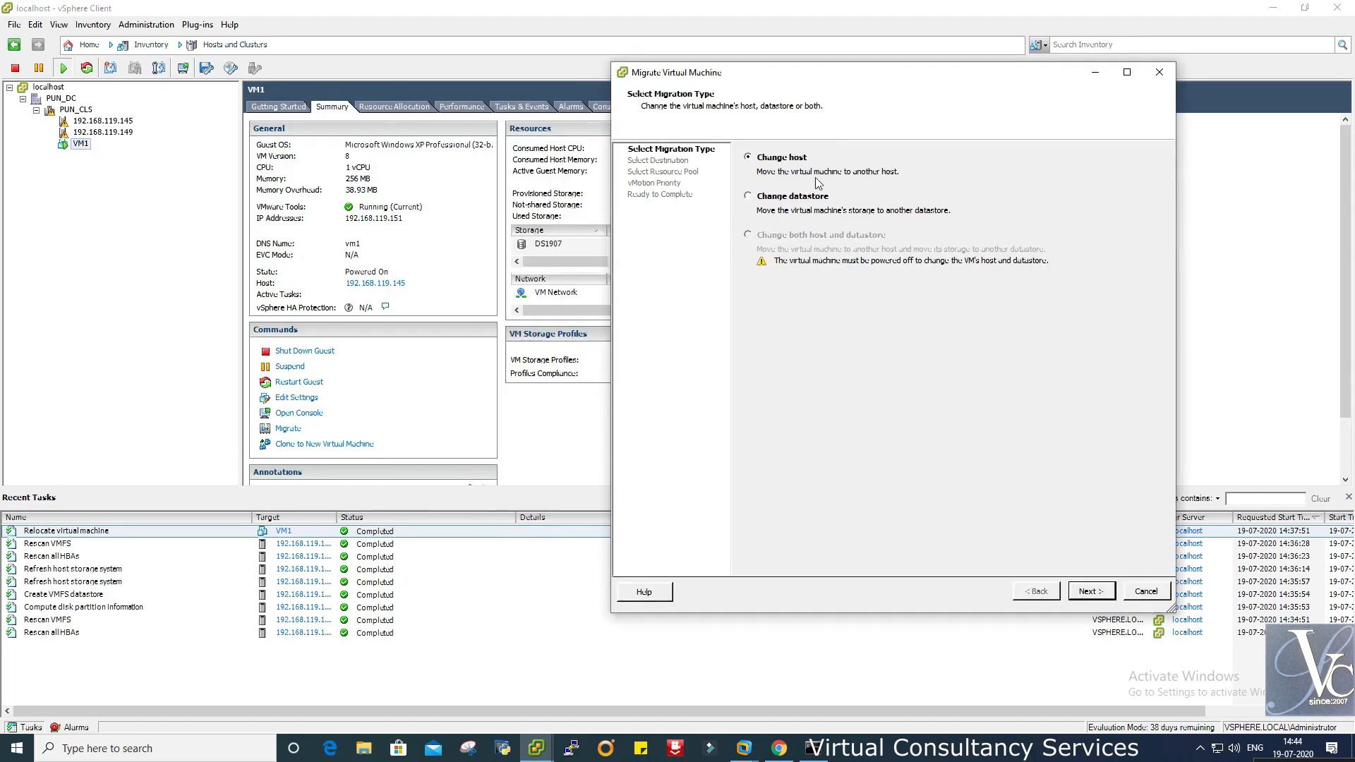
{"action": "left_click", "coordinate": [1090, 591]}
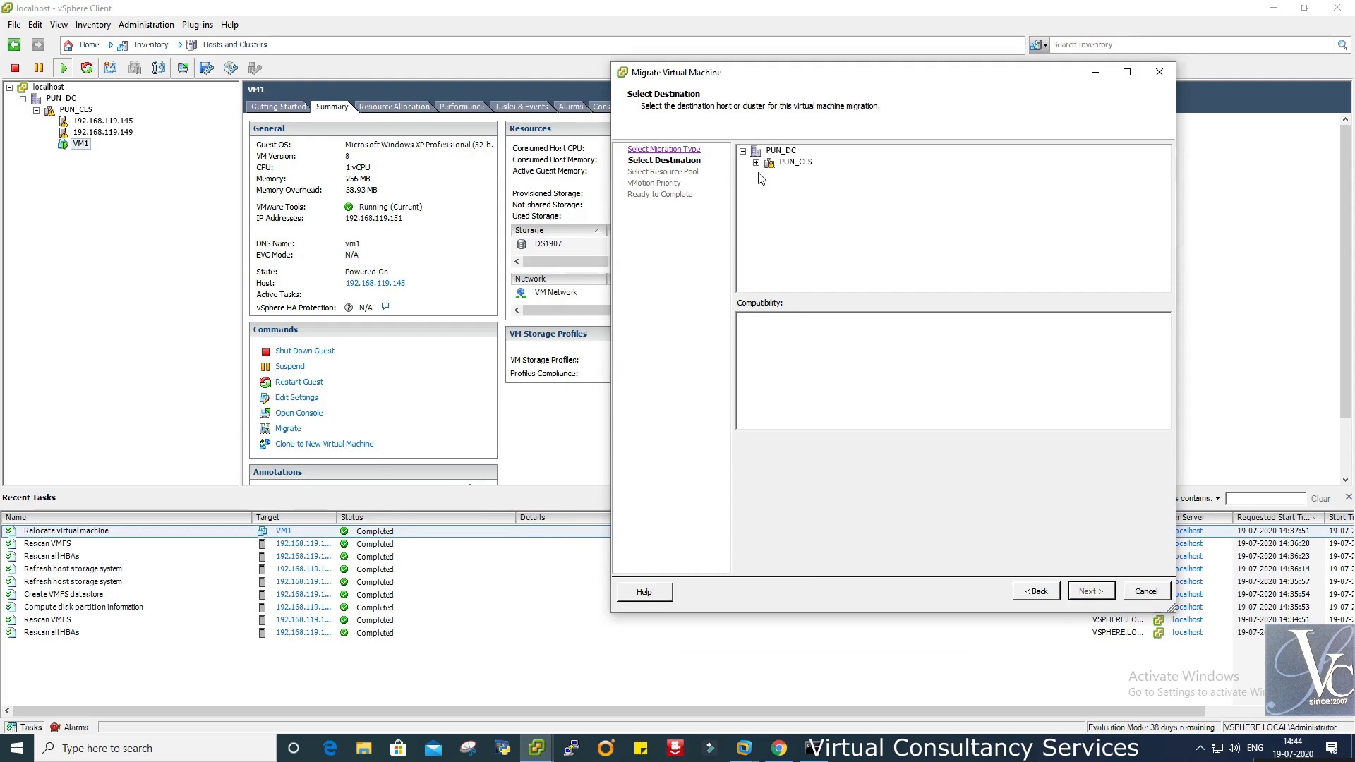
{"action": "left_click", "coordinate": [757, 163]}
{"action": "left_click", "coordinate": [828, 186]}
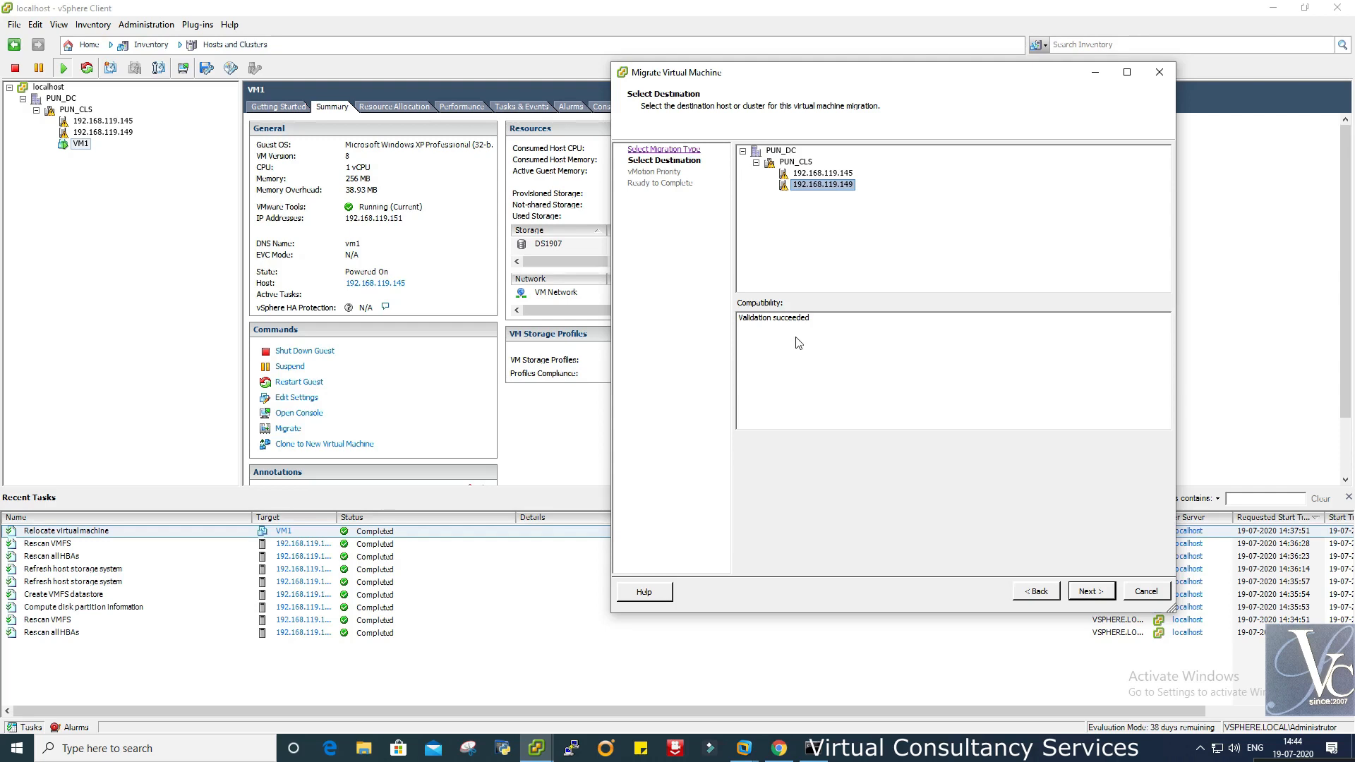
{"action": "left_click", "coordinate": [1084, 593]}
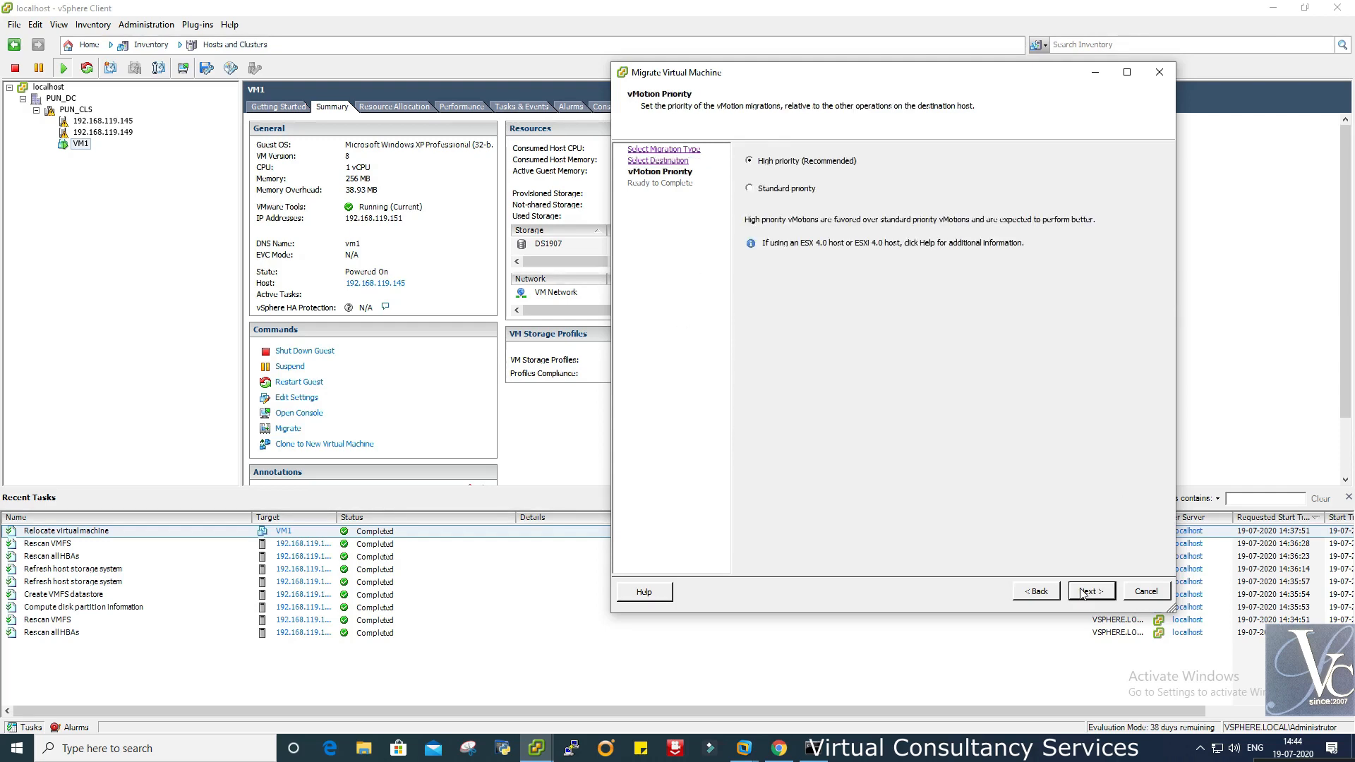
{"action": "left_click", "coordinate": [1085, 593]}
{"action": "left_click", "coordinate": [1084, 593]}
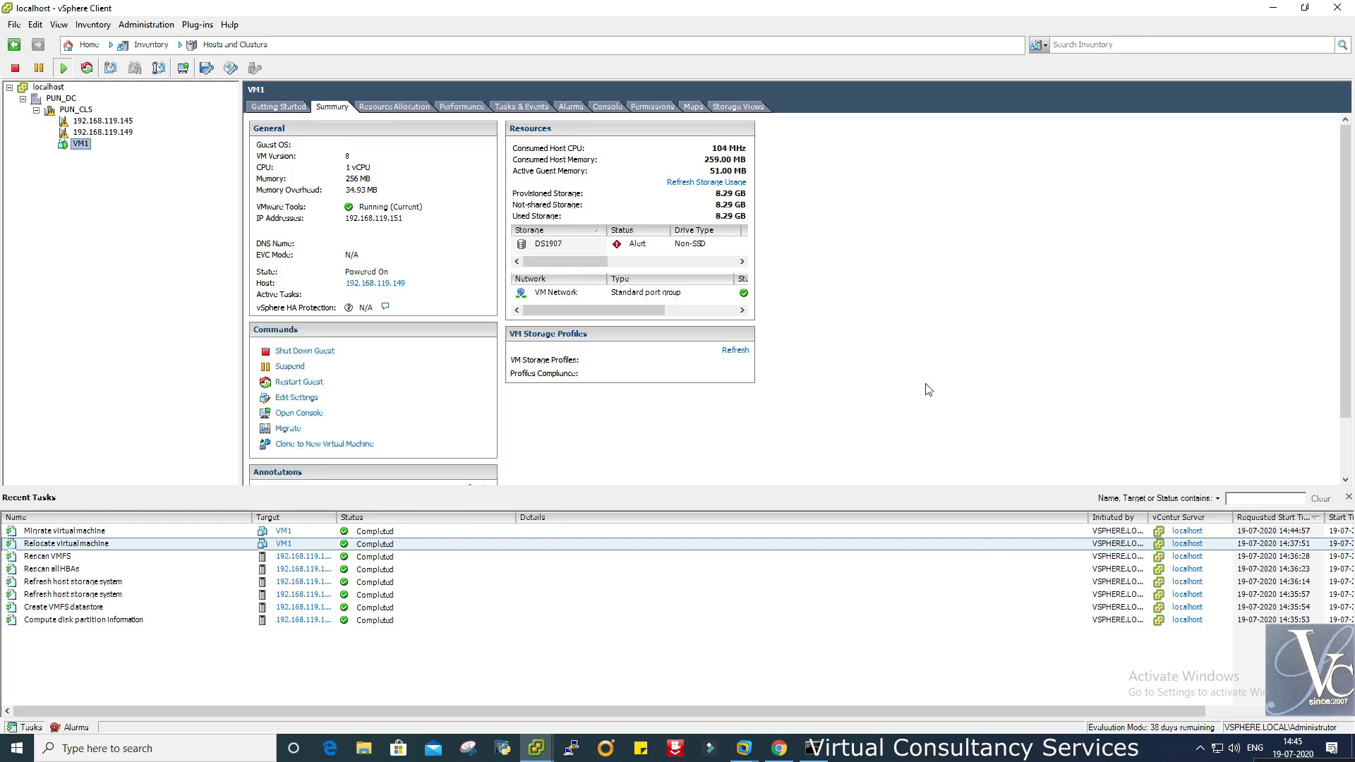
- Inspect the Migrate and Relocate tasks in Recent Tasks and VM1's DS1907 datastore entry
{"action": "left_click", "coordinate": [168, 537]}
{"action": "left_click", "coordinate": [313, 543]}
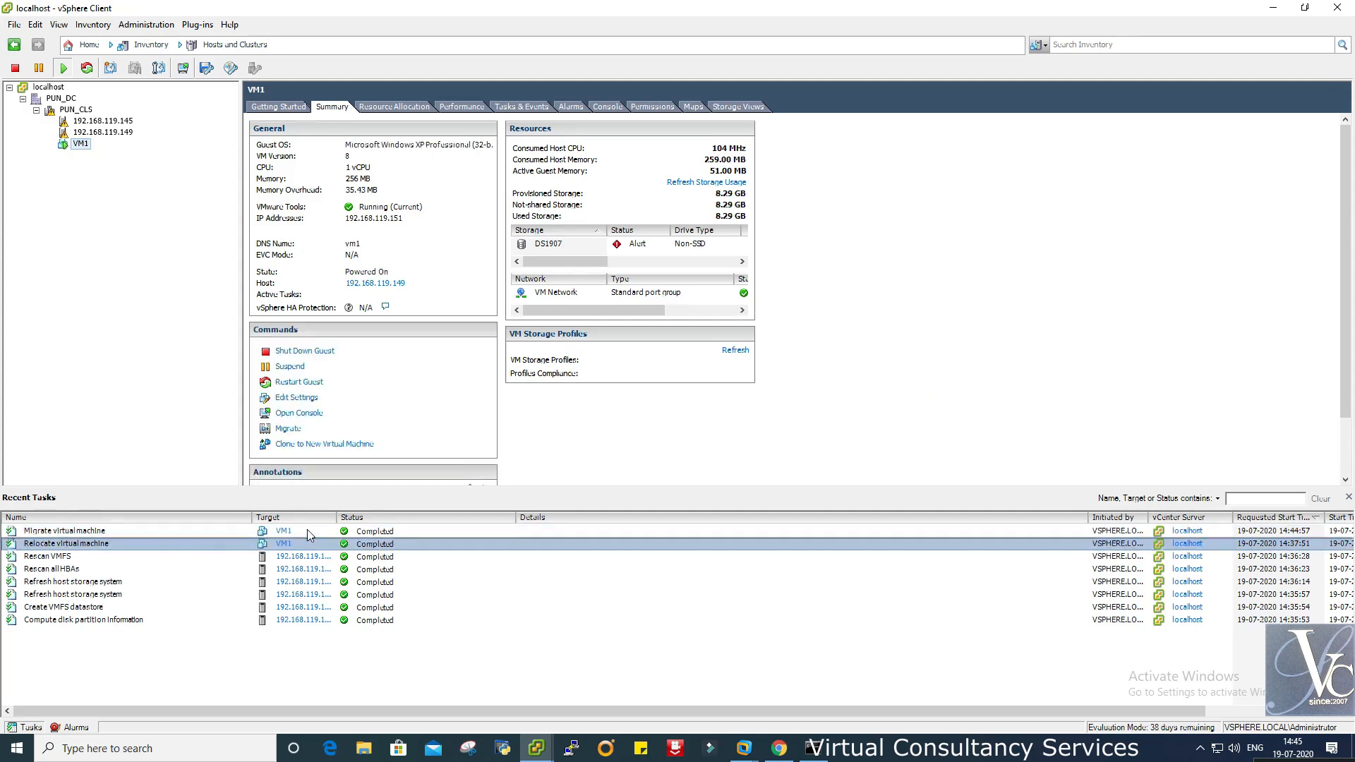
{"action": "left_click", "coordinate": [310, 532]}
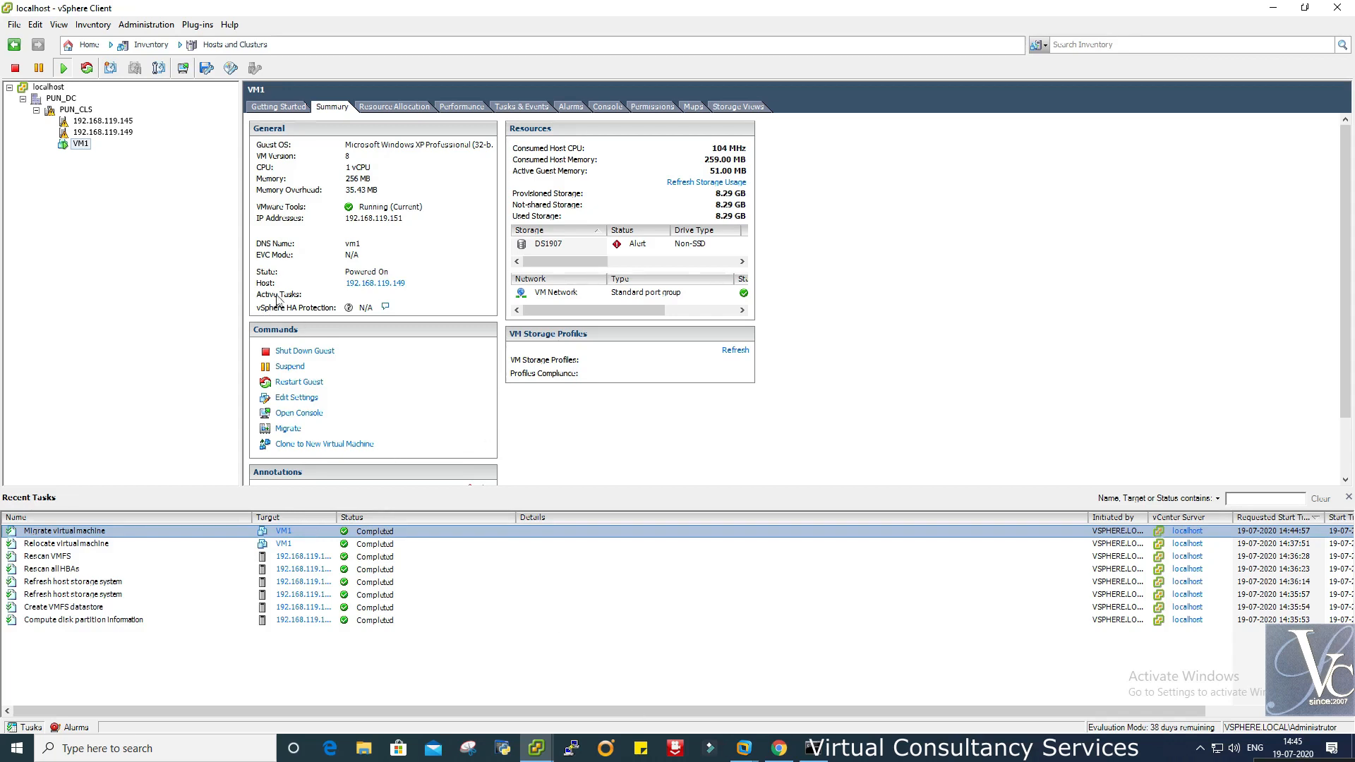
{"action": "left_click", "coordinate": [549, 246]}
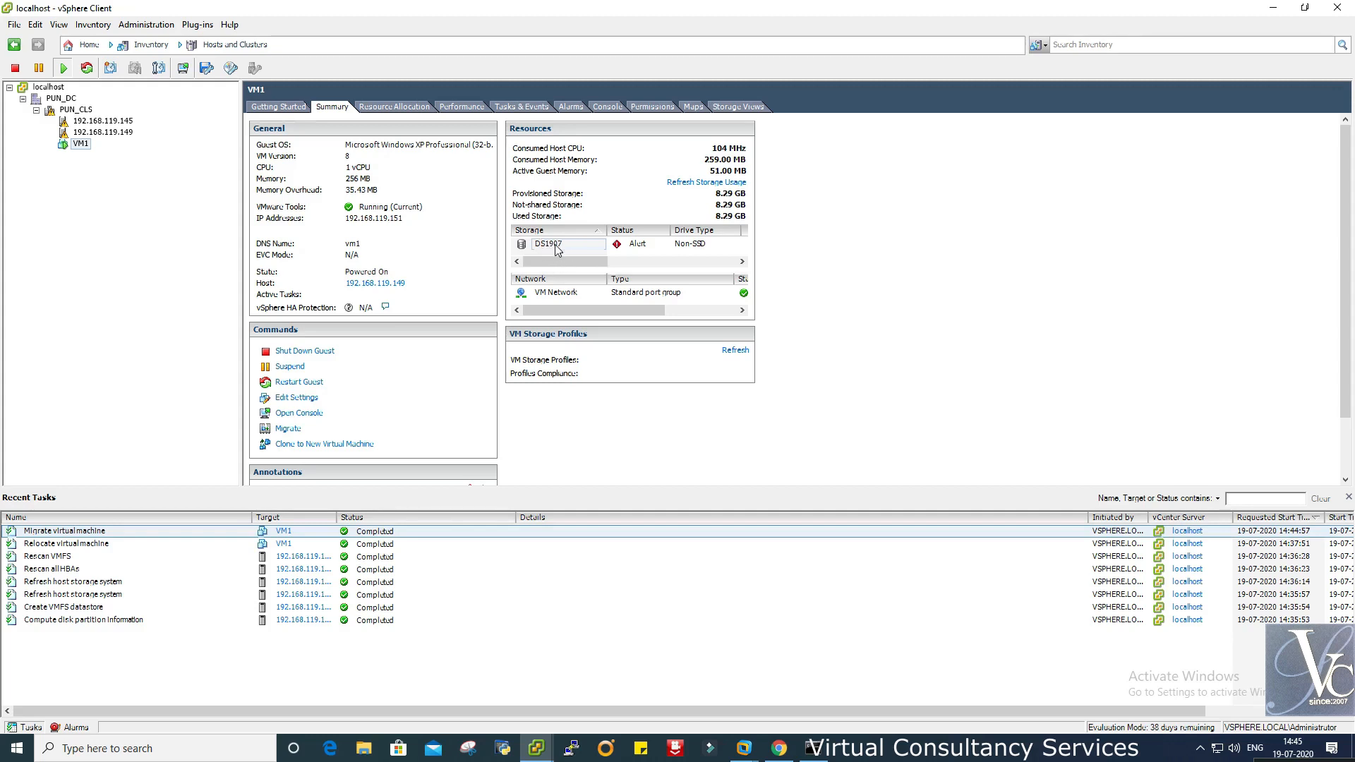
- Compare the datastores of hosts .145 and .149, ending on 192.168.119.149's storage configuration
{"action": "left_click", "coordinate": [120, 125]}
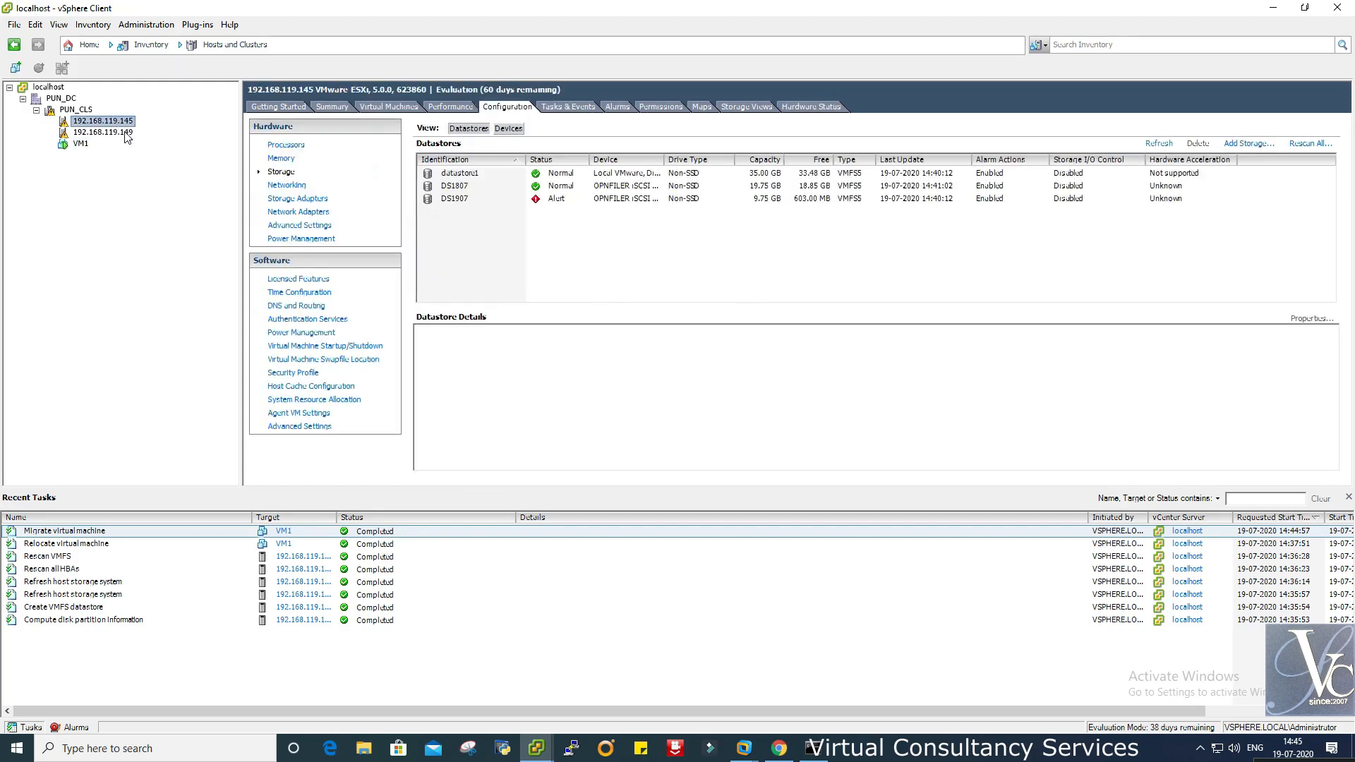
{"action": "left_click", "coordinate": [125, 132]}
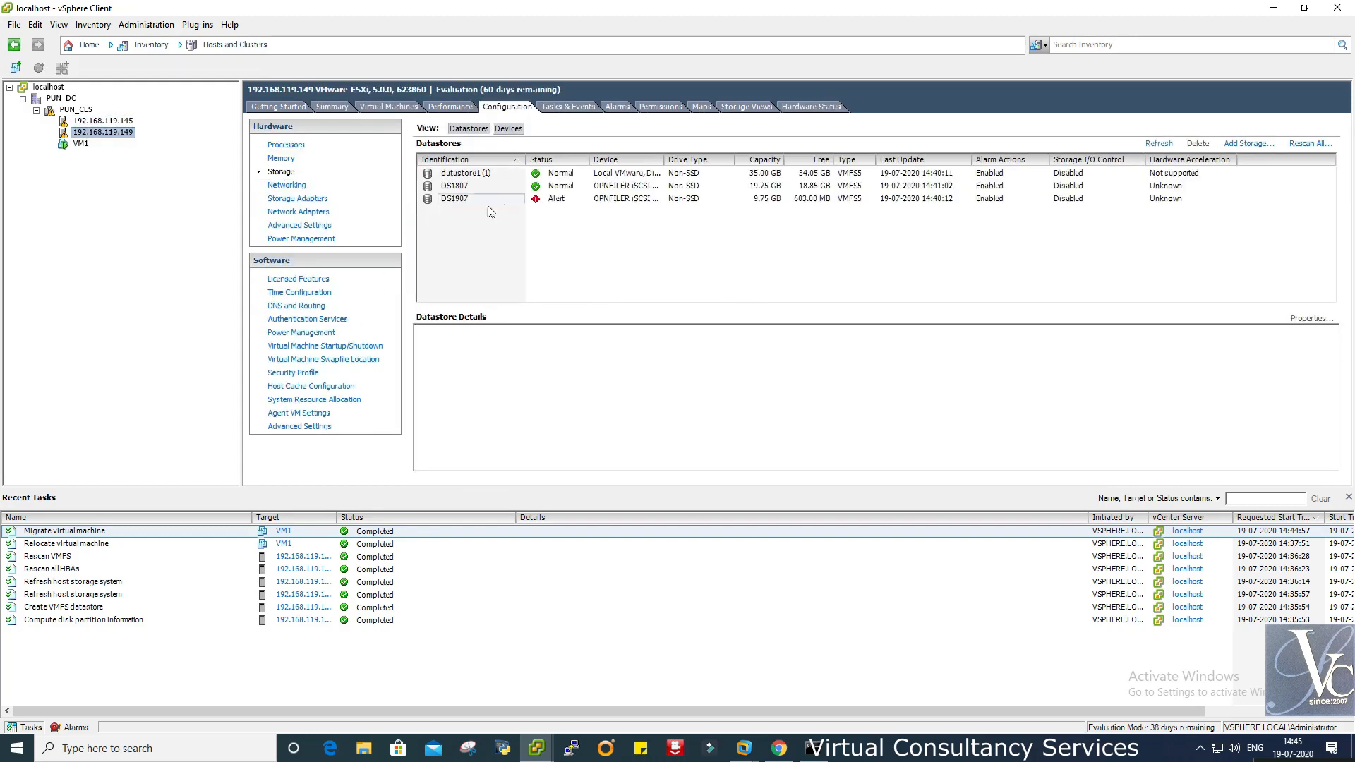
{"action": "left_click", "coordinate": [113, 124]}
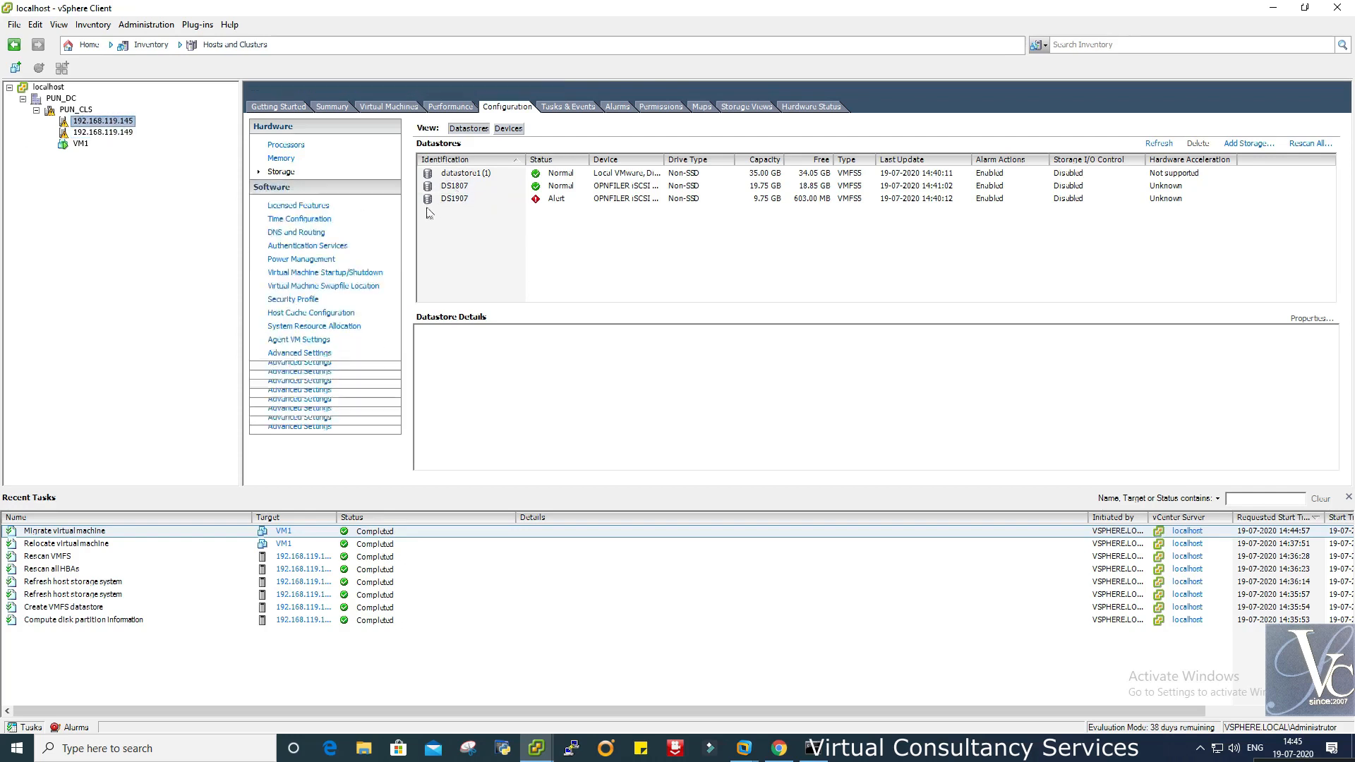
{"action": "left_click", "coordinate": [80, 145]}
{"action": "right_click", "coordinate": [79, 146]}
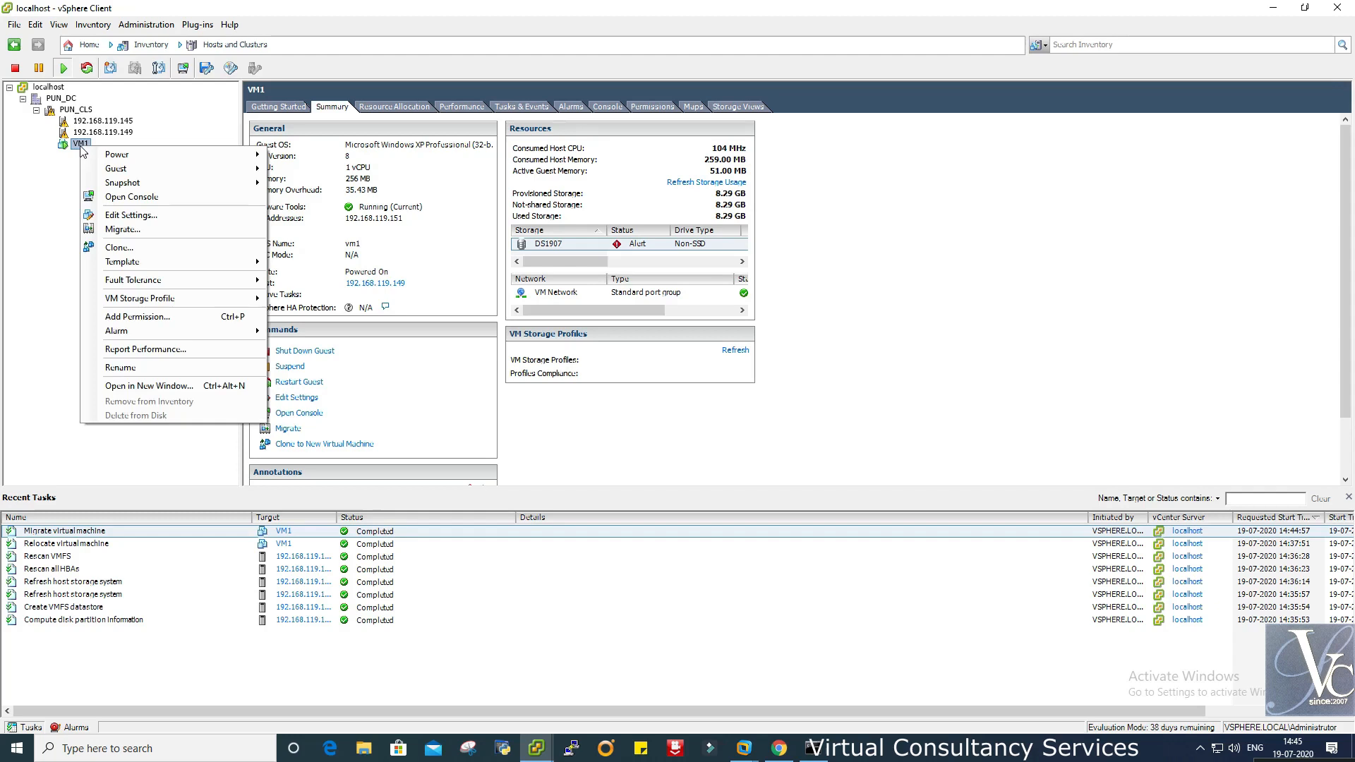
{"action": "left_click", "coordinate": [55, 193]}
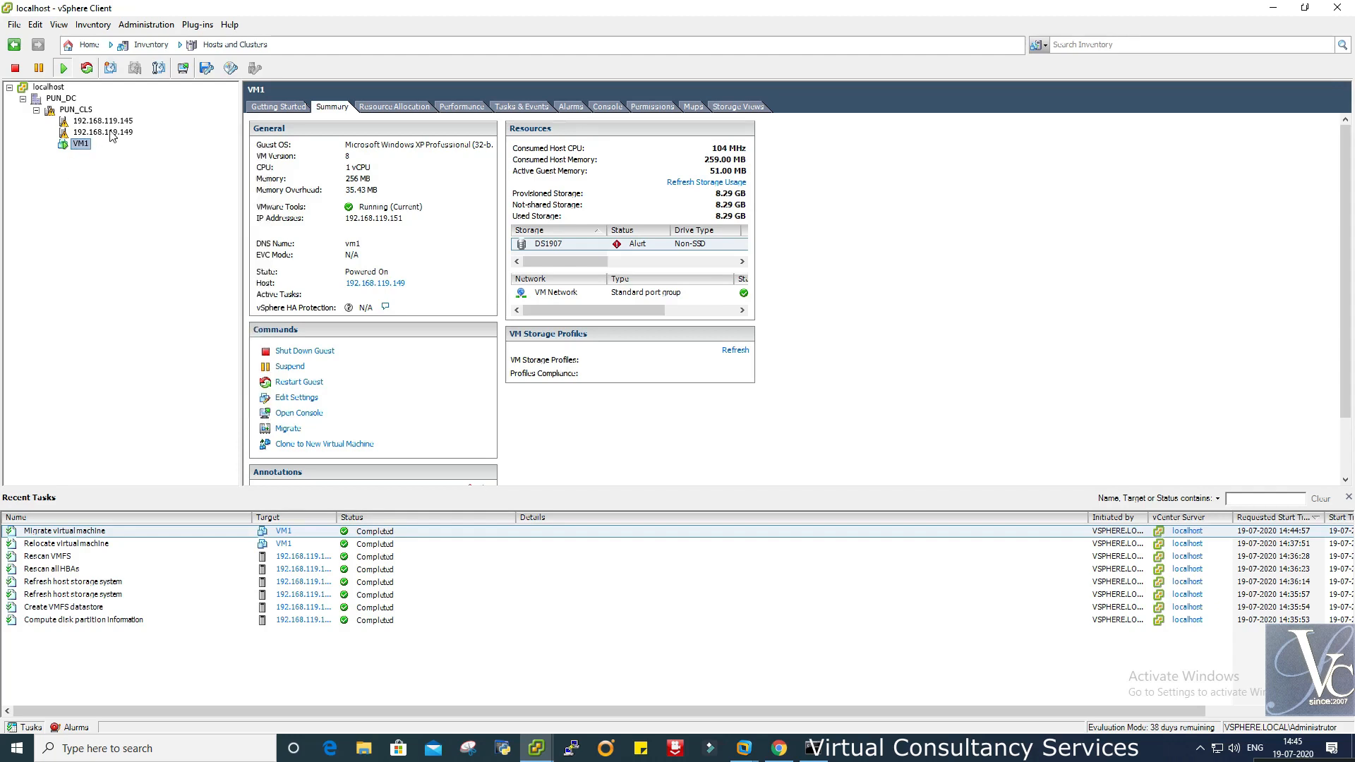
{"action": "left_click", "coordinate": [109, 132]}
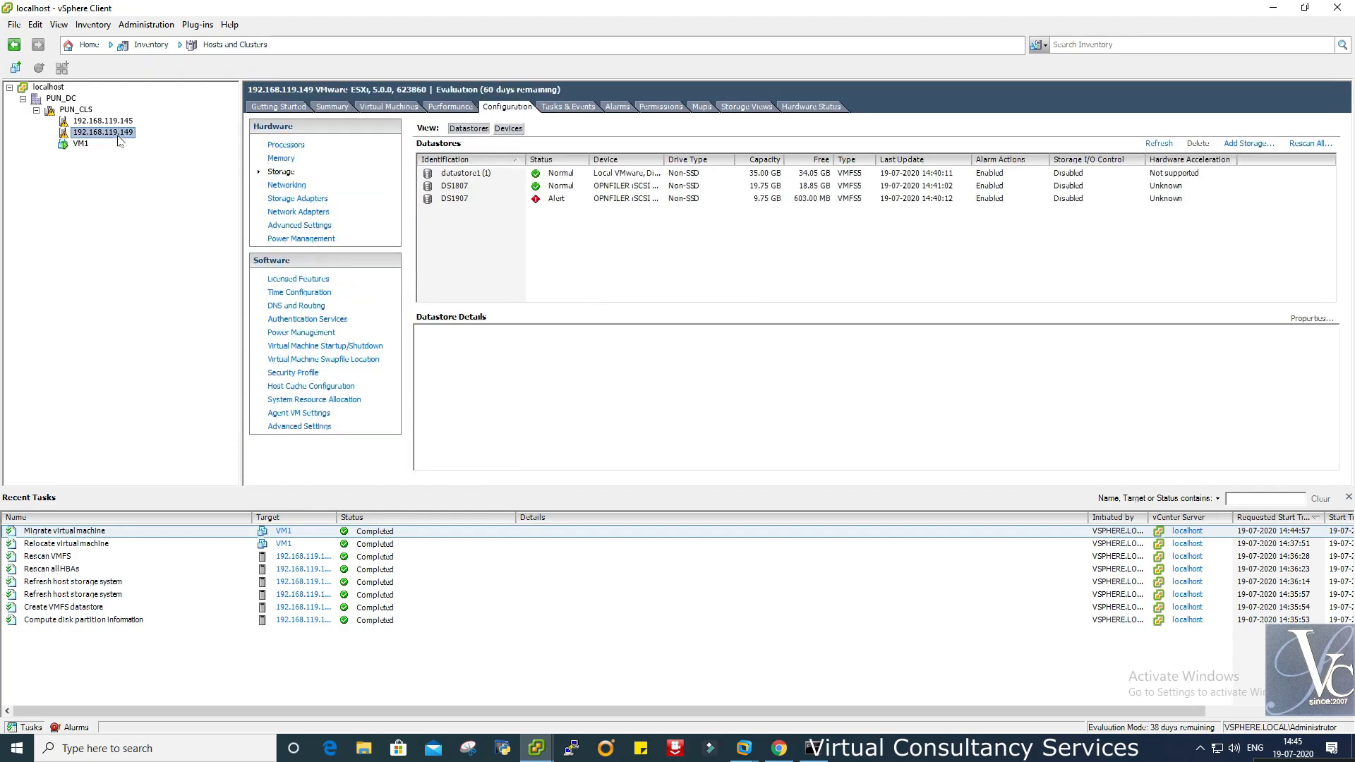
{"action": "left_click", "coordinate": [84, 144]}
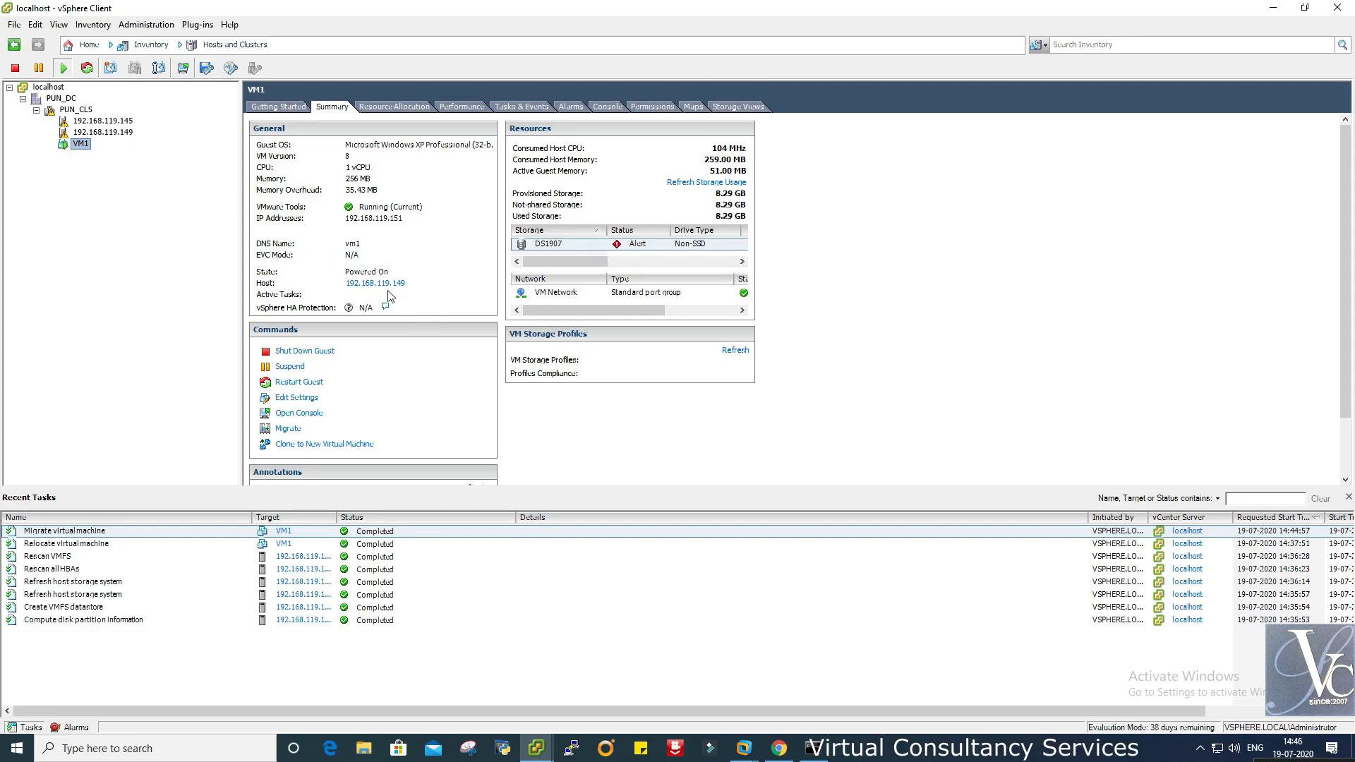
{"action": "left_click", "coordinate": [117, 133]}
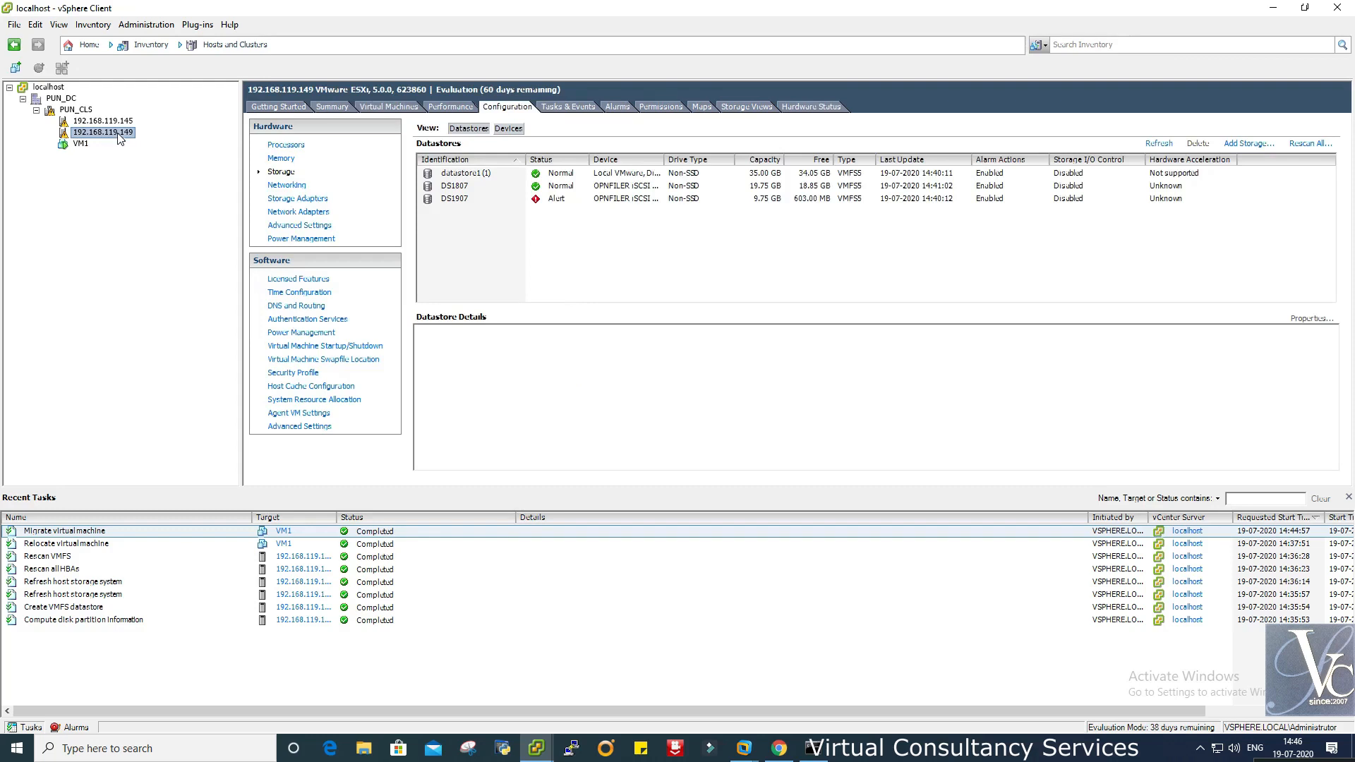
- Put host 192.168.119.149 into maintenance mode, accept the DRS warning, then view VM1
{"action": "right_click", "coordinate": [118, 135]}
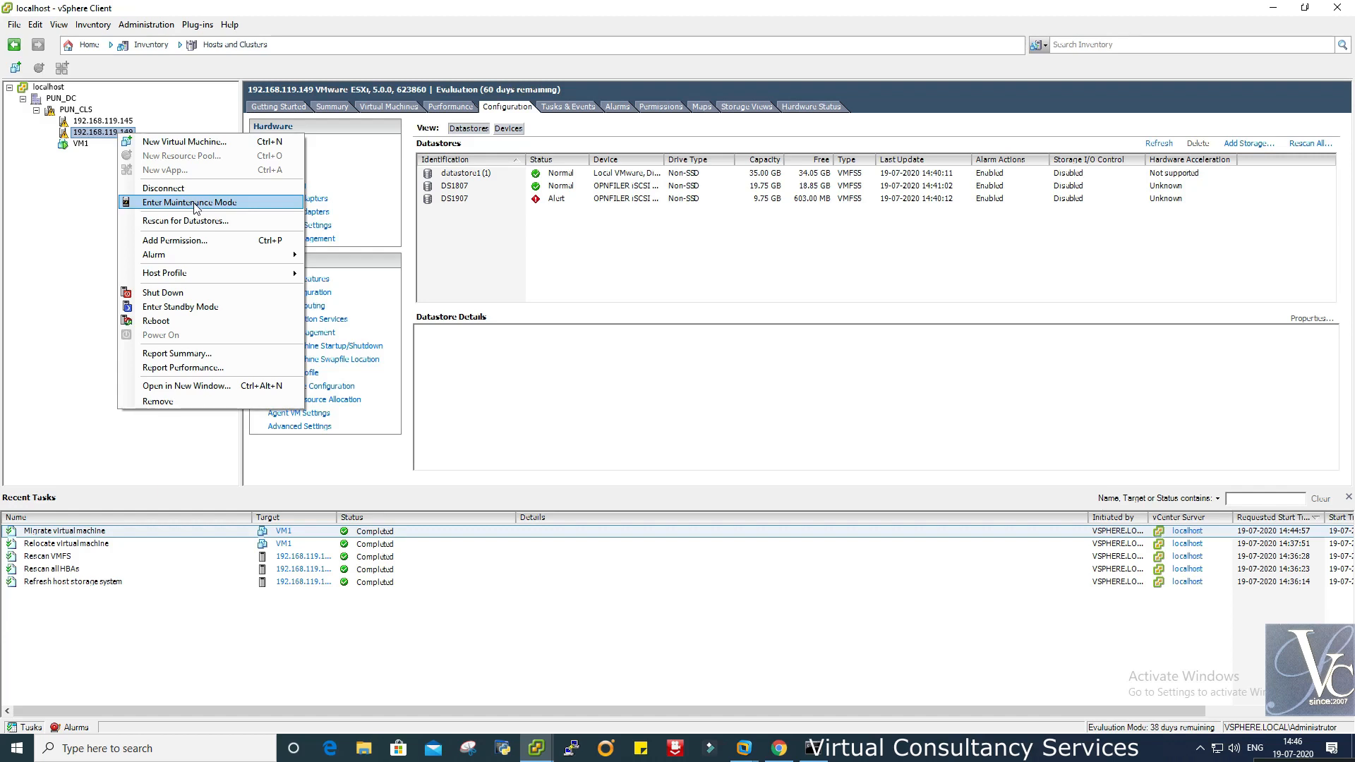
{"action": "left_click", "coordinate": [195, 205]}
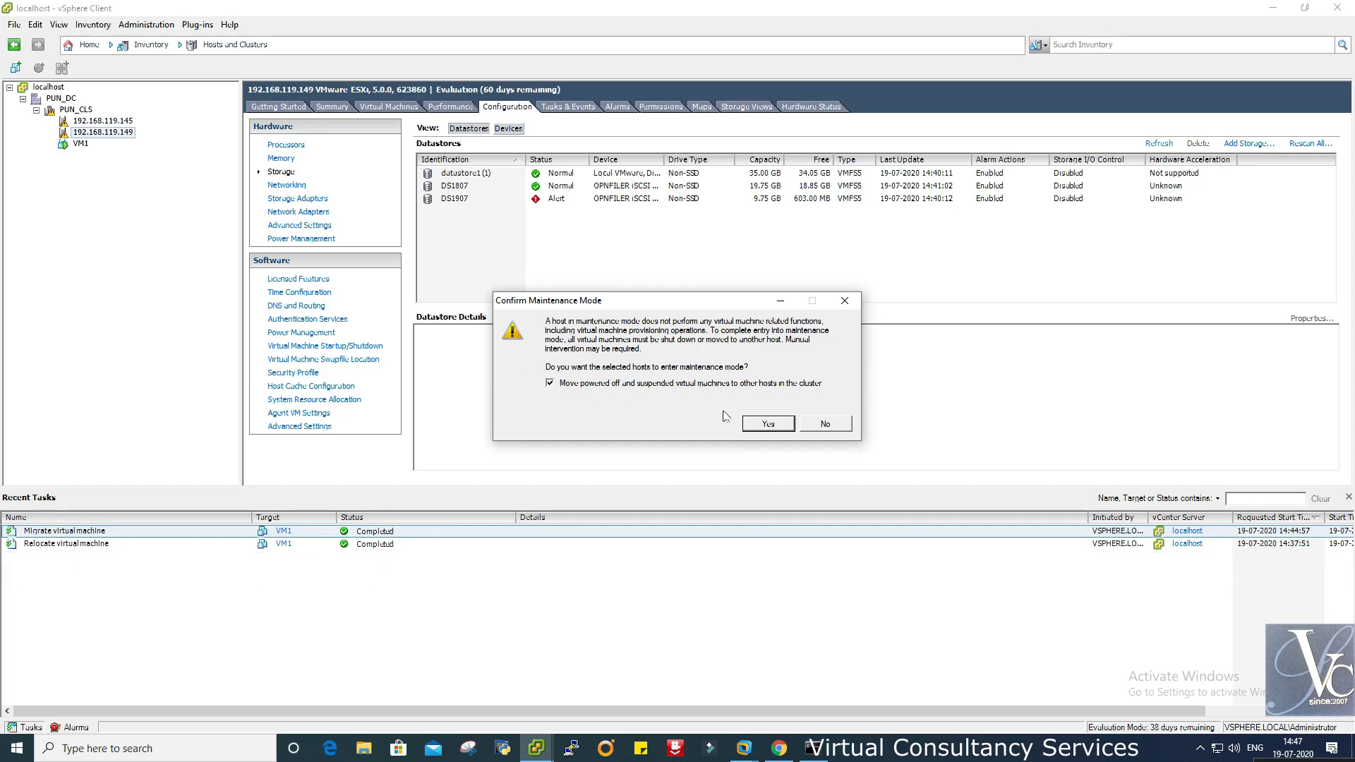
{"action": "left_click", "coordinate": [766, 425]}
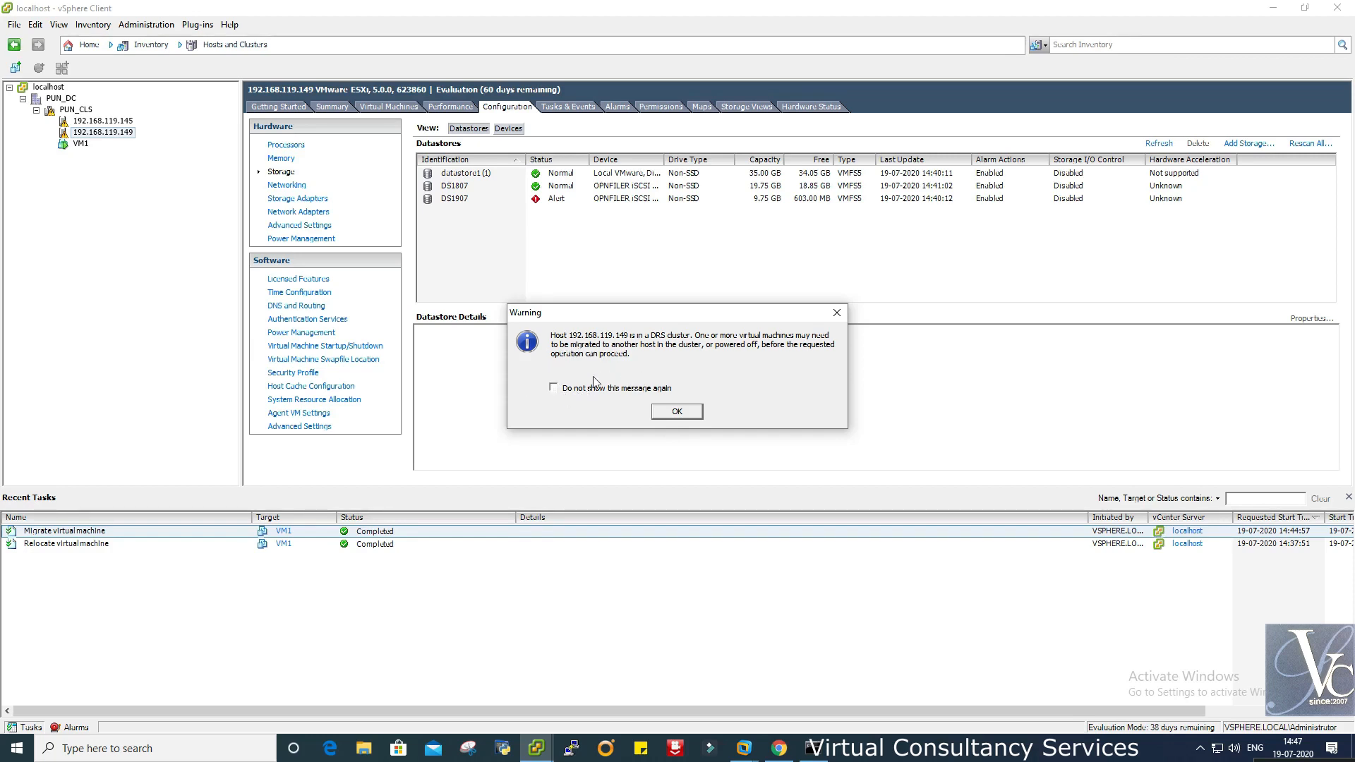
{"action": "left_click", "coordinate": [676, 413]}
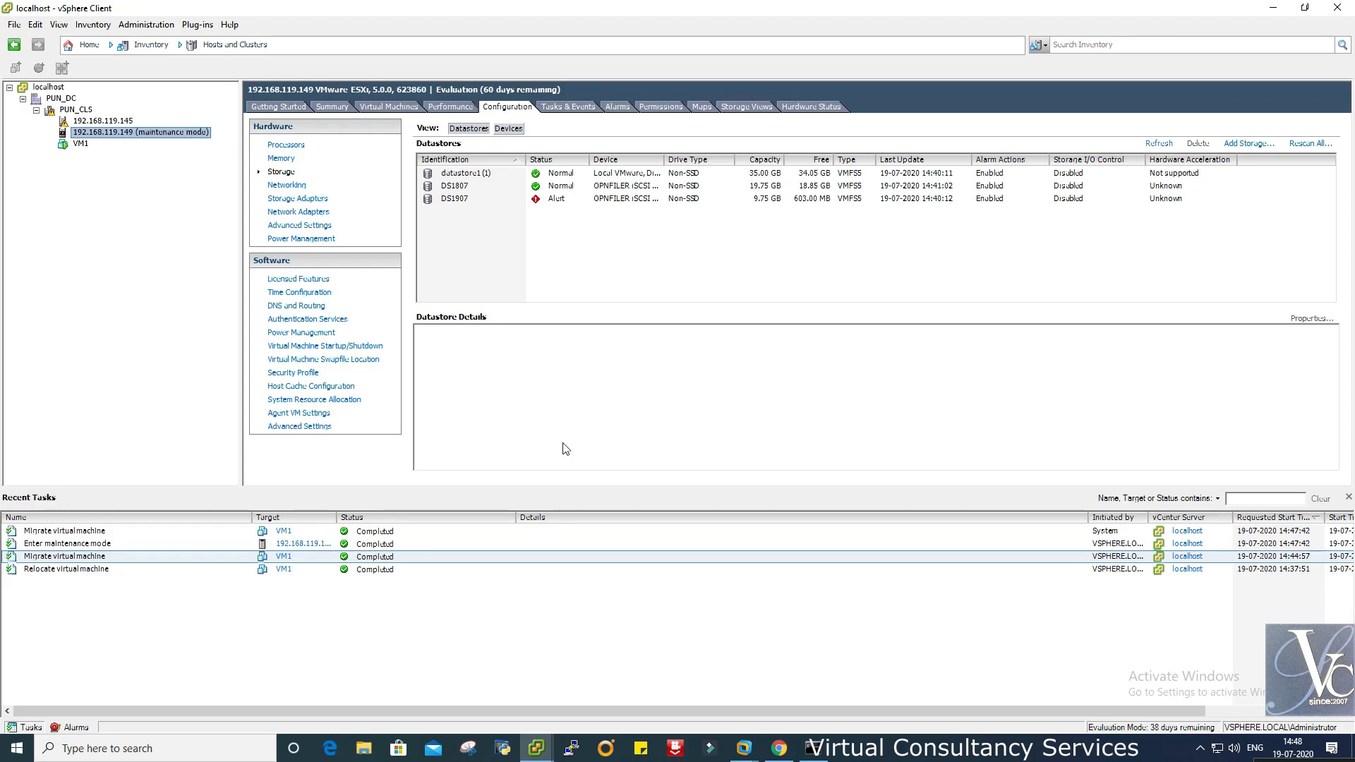
{"action": "left_click", "coordinate": [82, 144]}
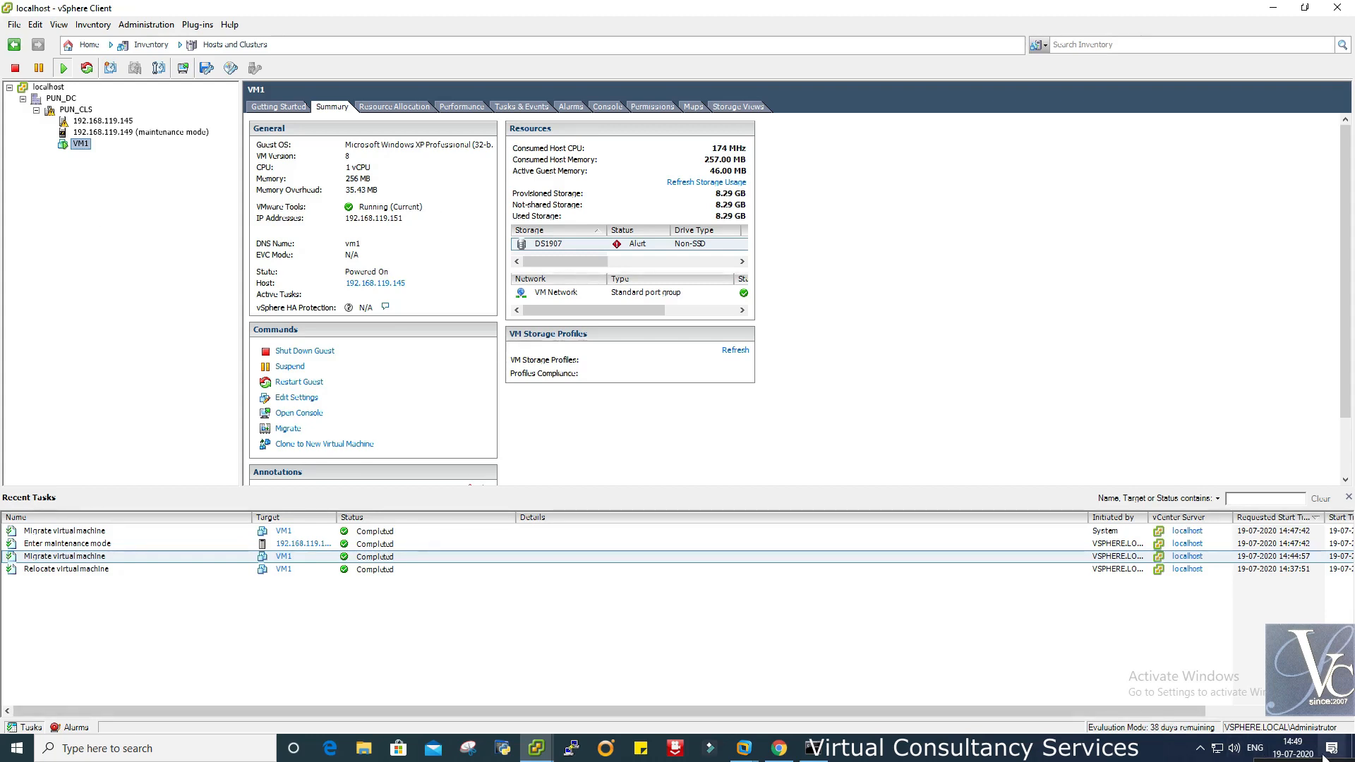
- Stop the screen recording once VM1's host reads 192.168.119.145
{"action": "left_click_drag", "start_coordinate": [1321, 760], "coordinate": [877, 304]}
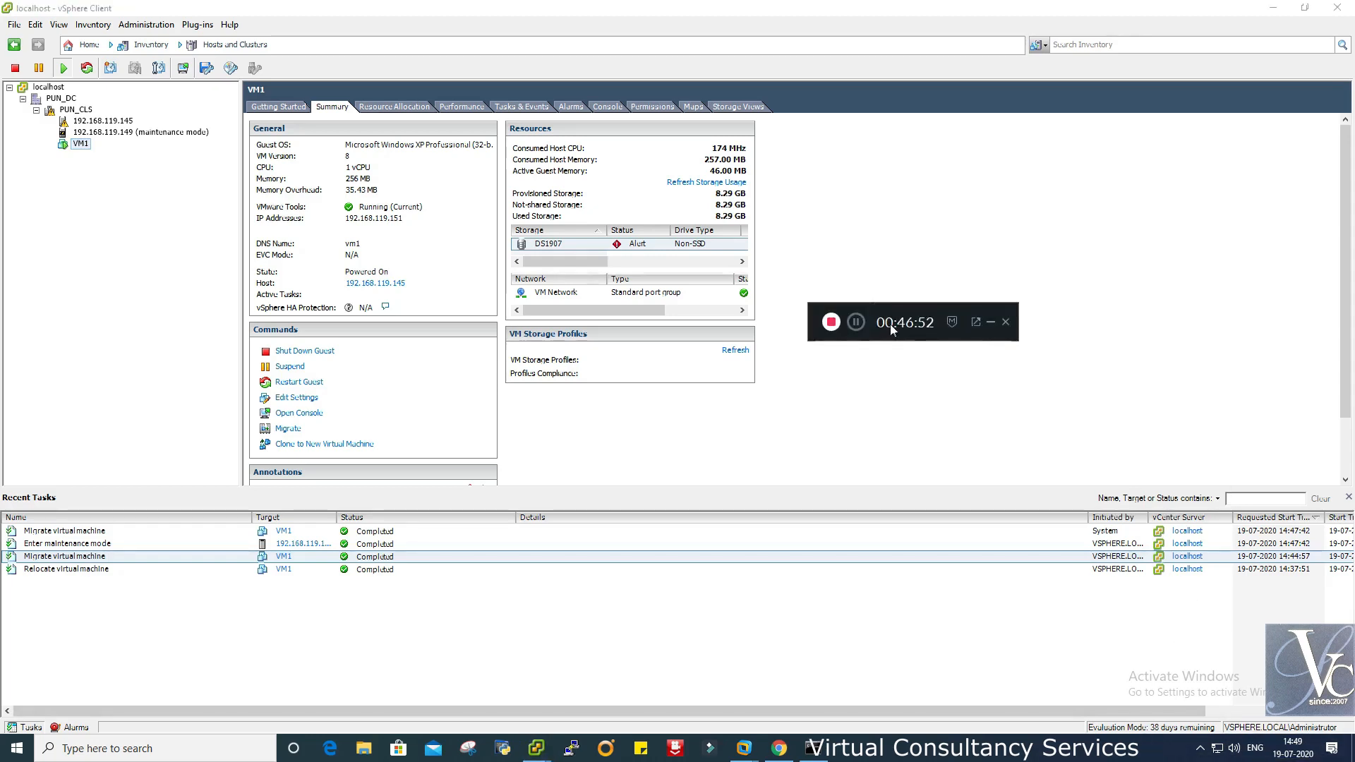
{"action": "left_click", "coordinate": [833, 323]}
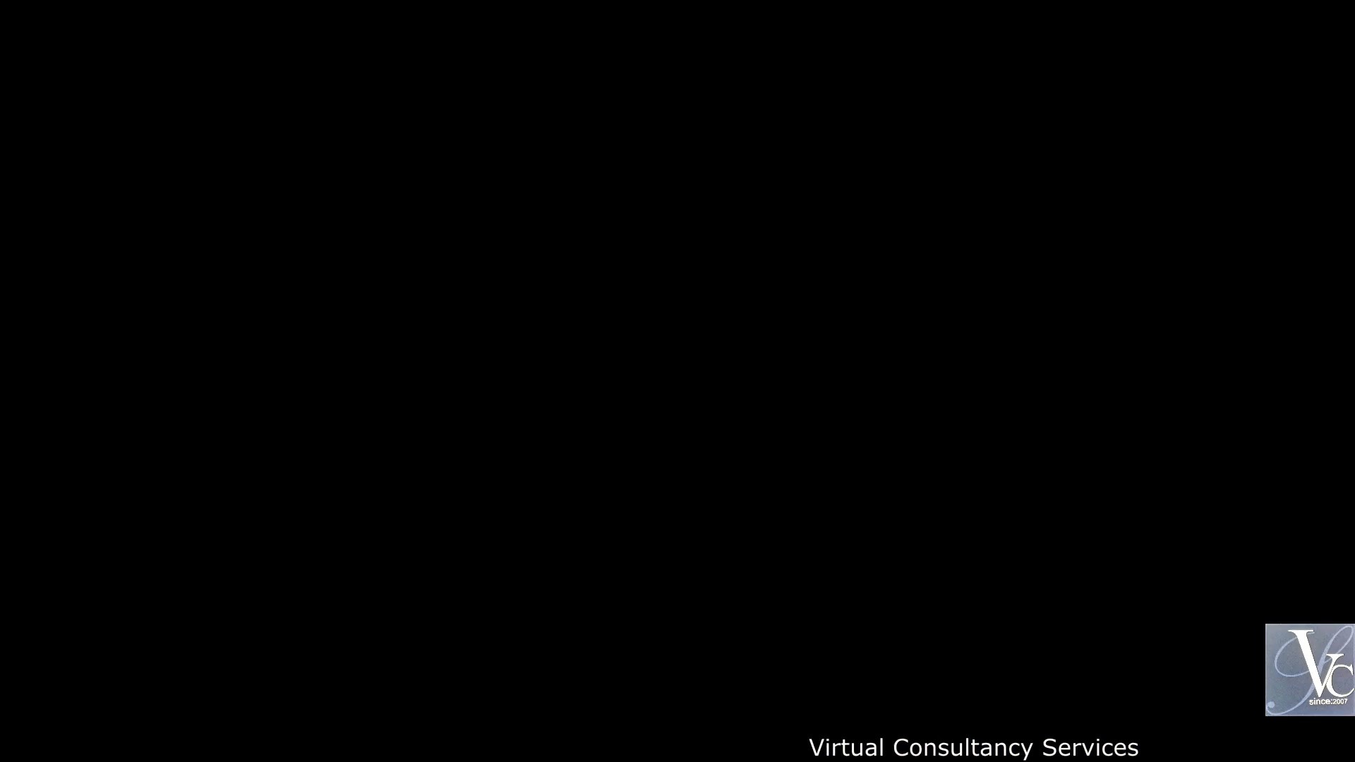